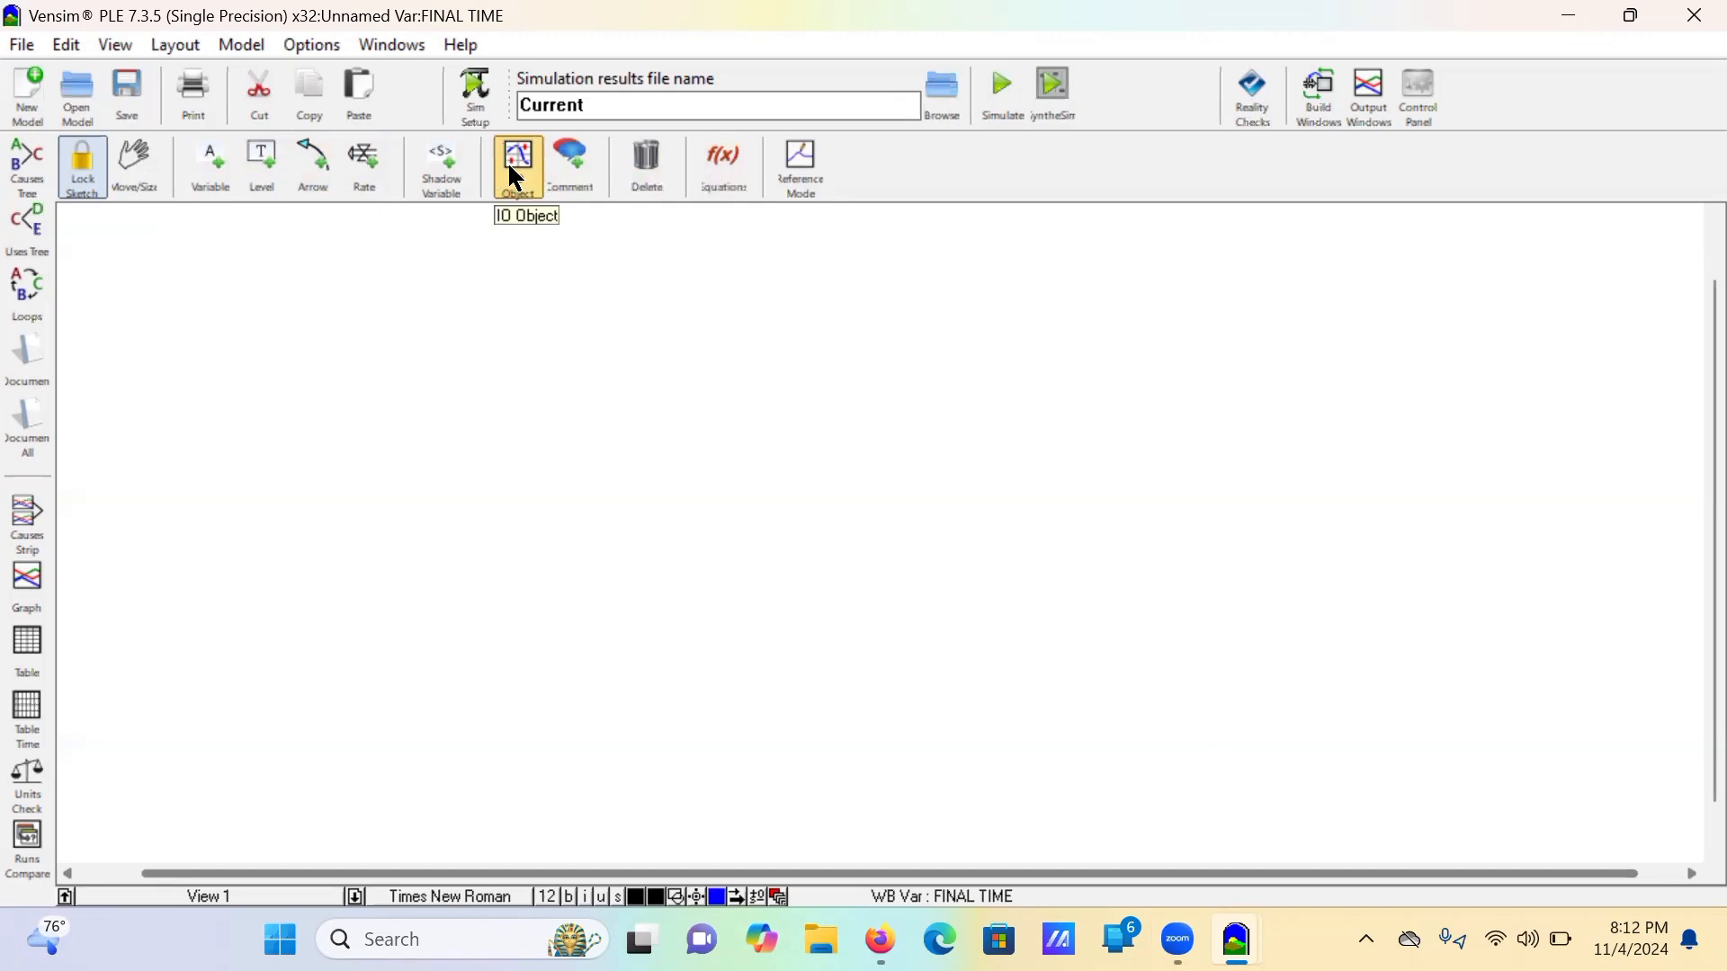
# Step: Add a variable named APBD to the empty sketch
pyautogui.click(447, 166)
pyautogui.click(215, 165)
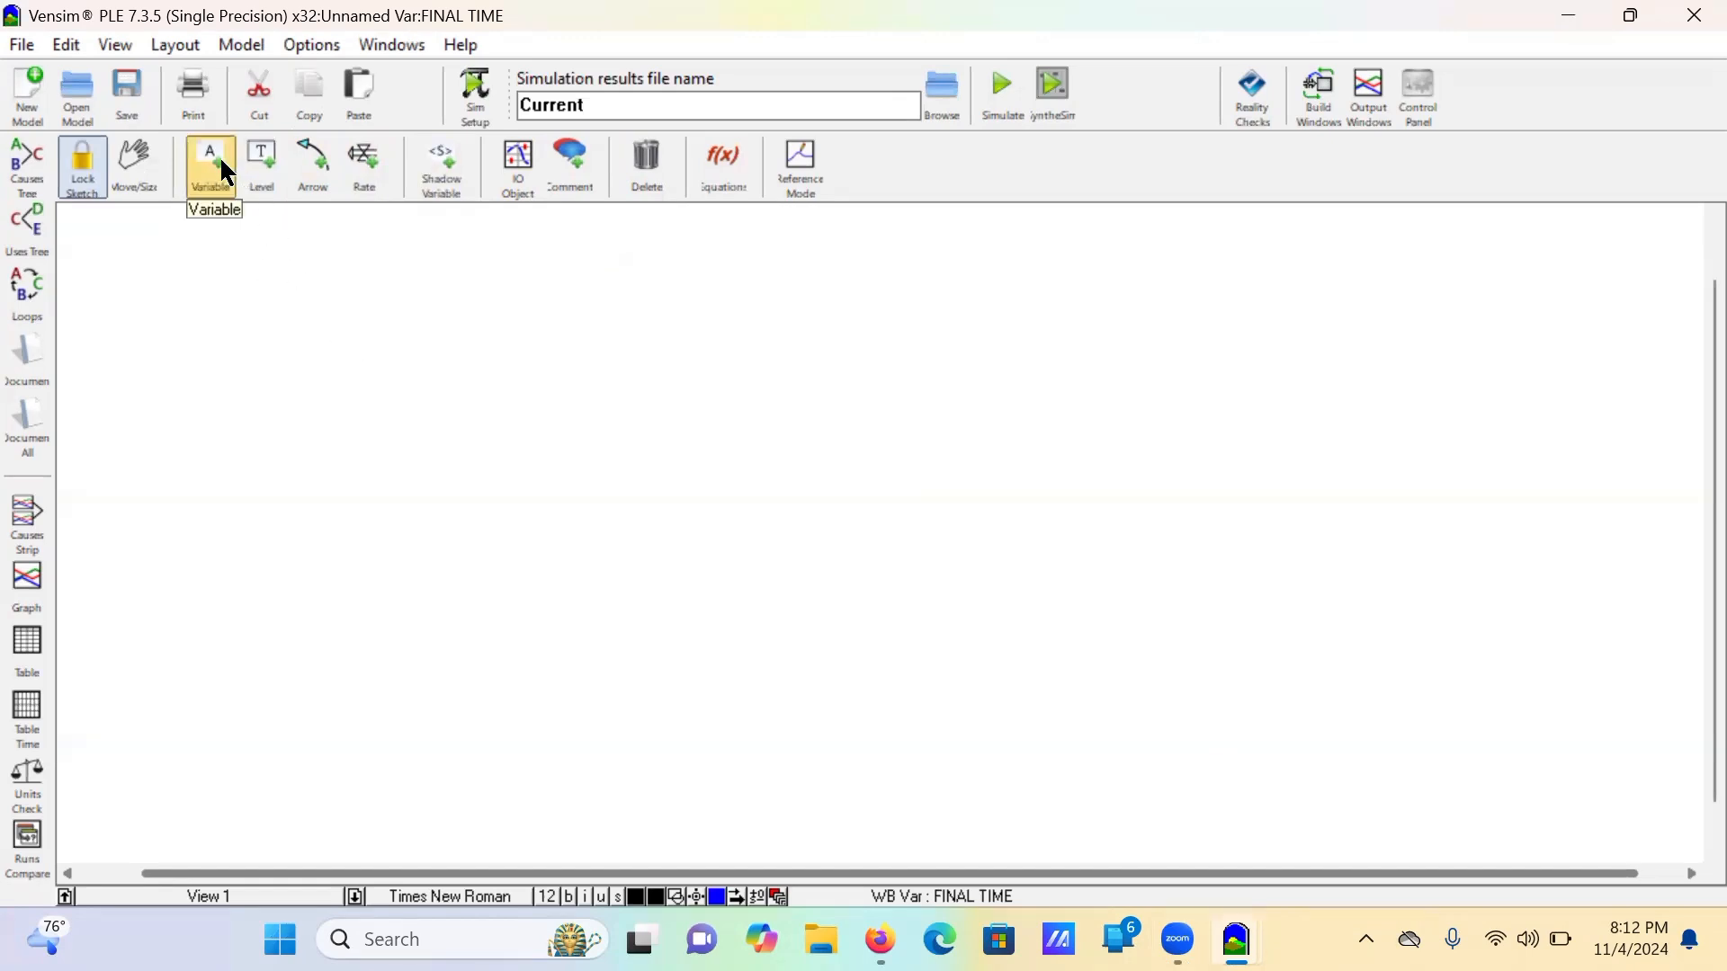
pyautogui.click(219, 160)
pyautogui.click(451, 319)
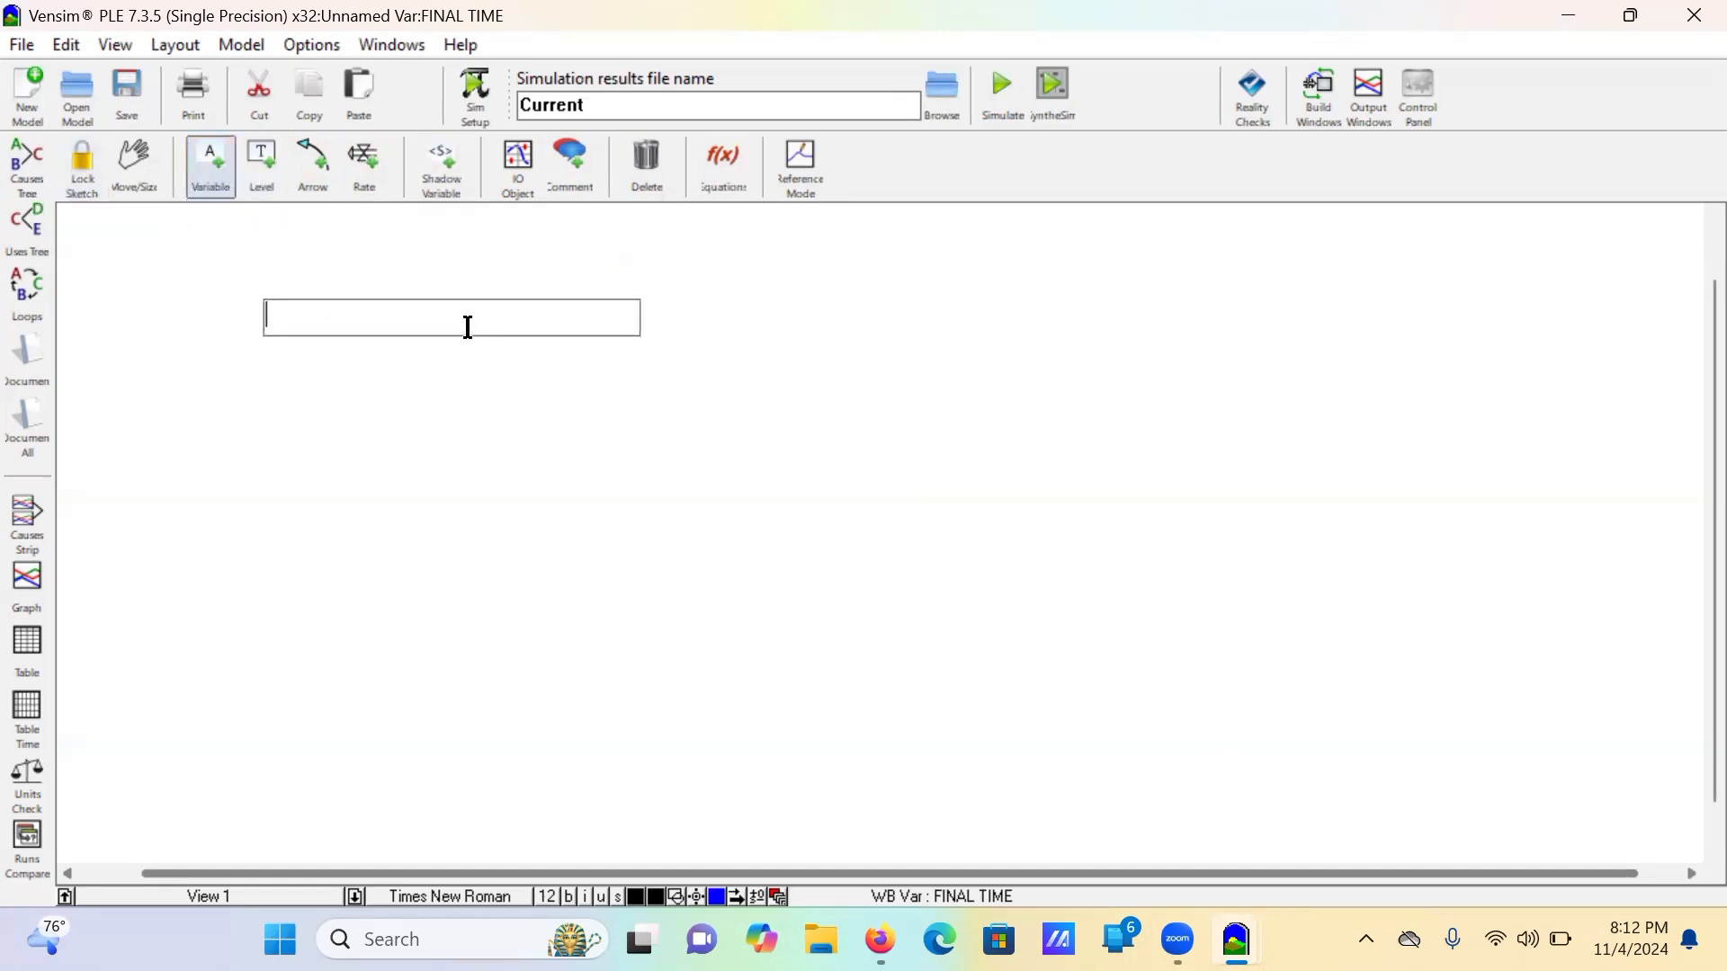
pyautogui.press('Escape')
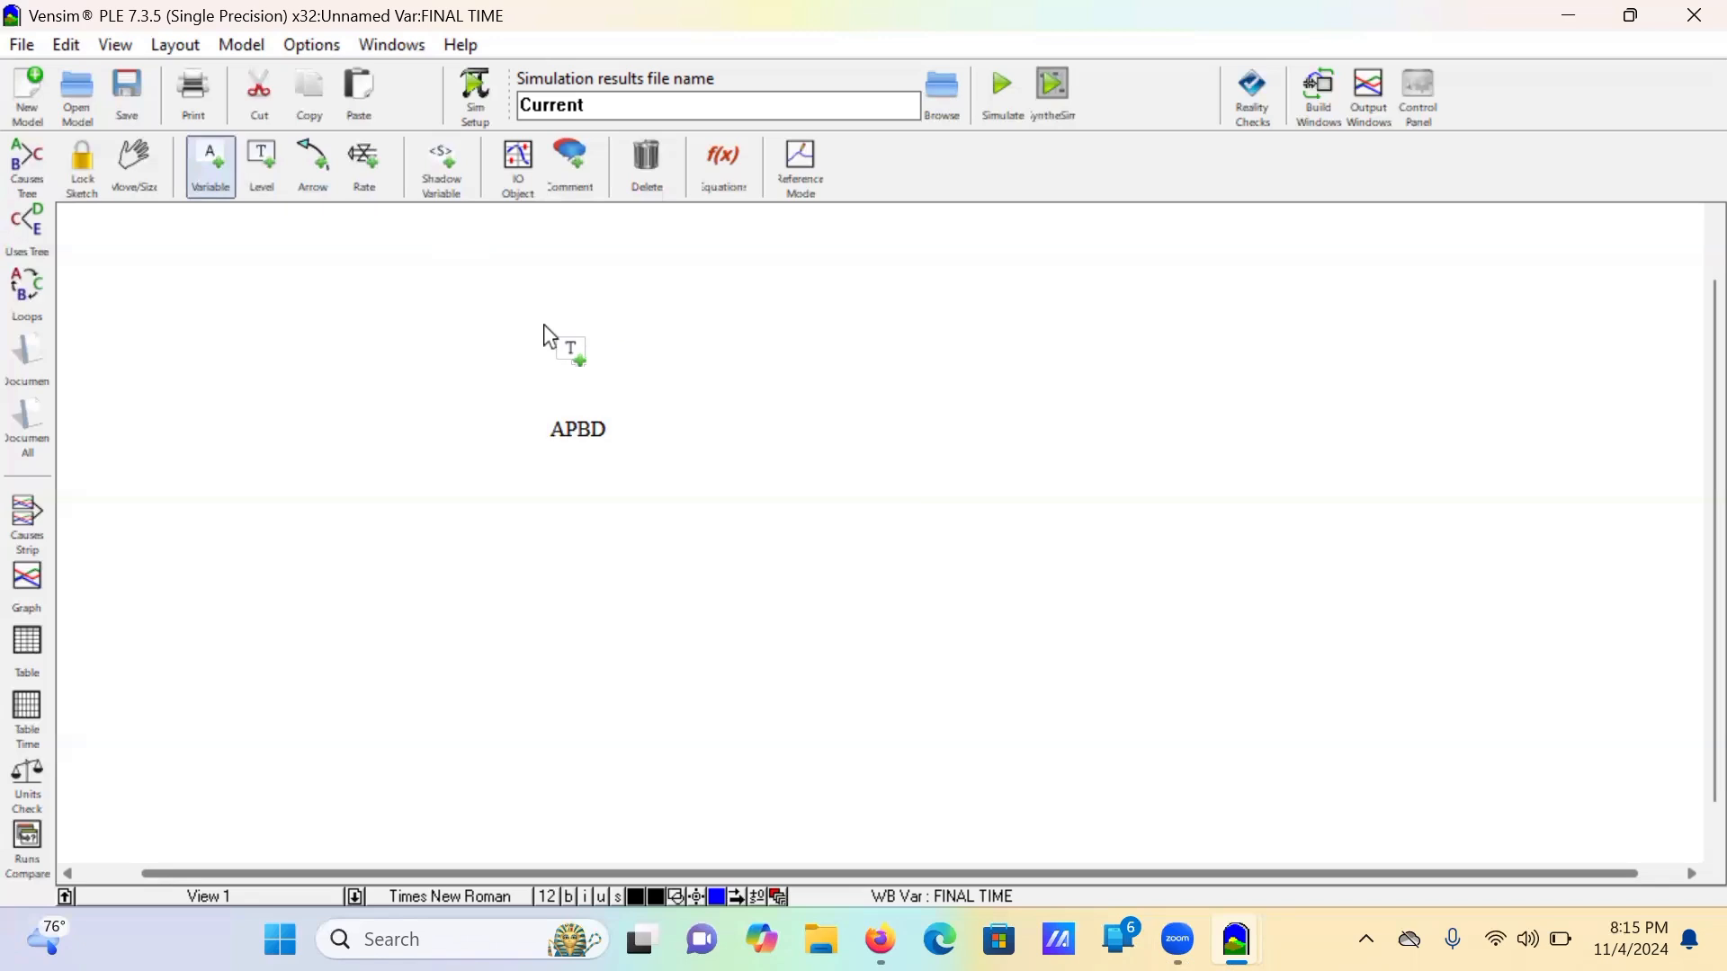
# Step: Rename the APBD variable to APBD Daerah Bengkalis and shift it slightly down and to the left
pyautogui.click(412, 331)
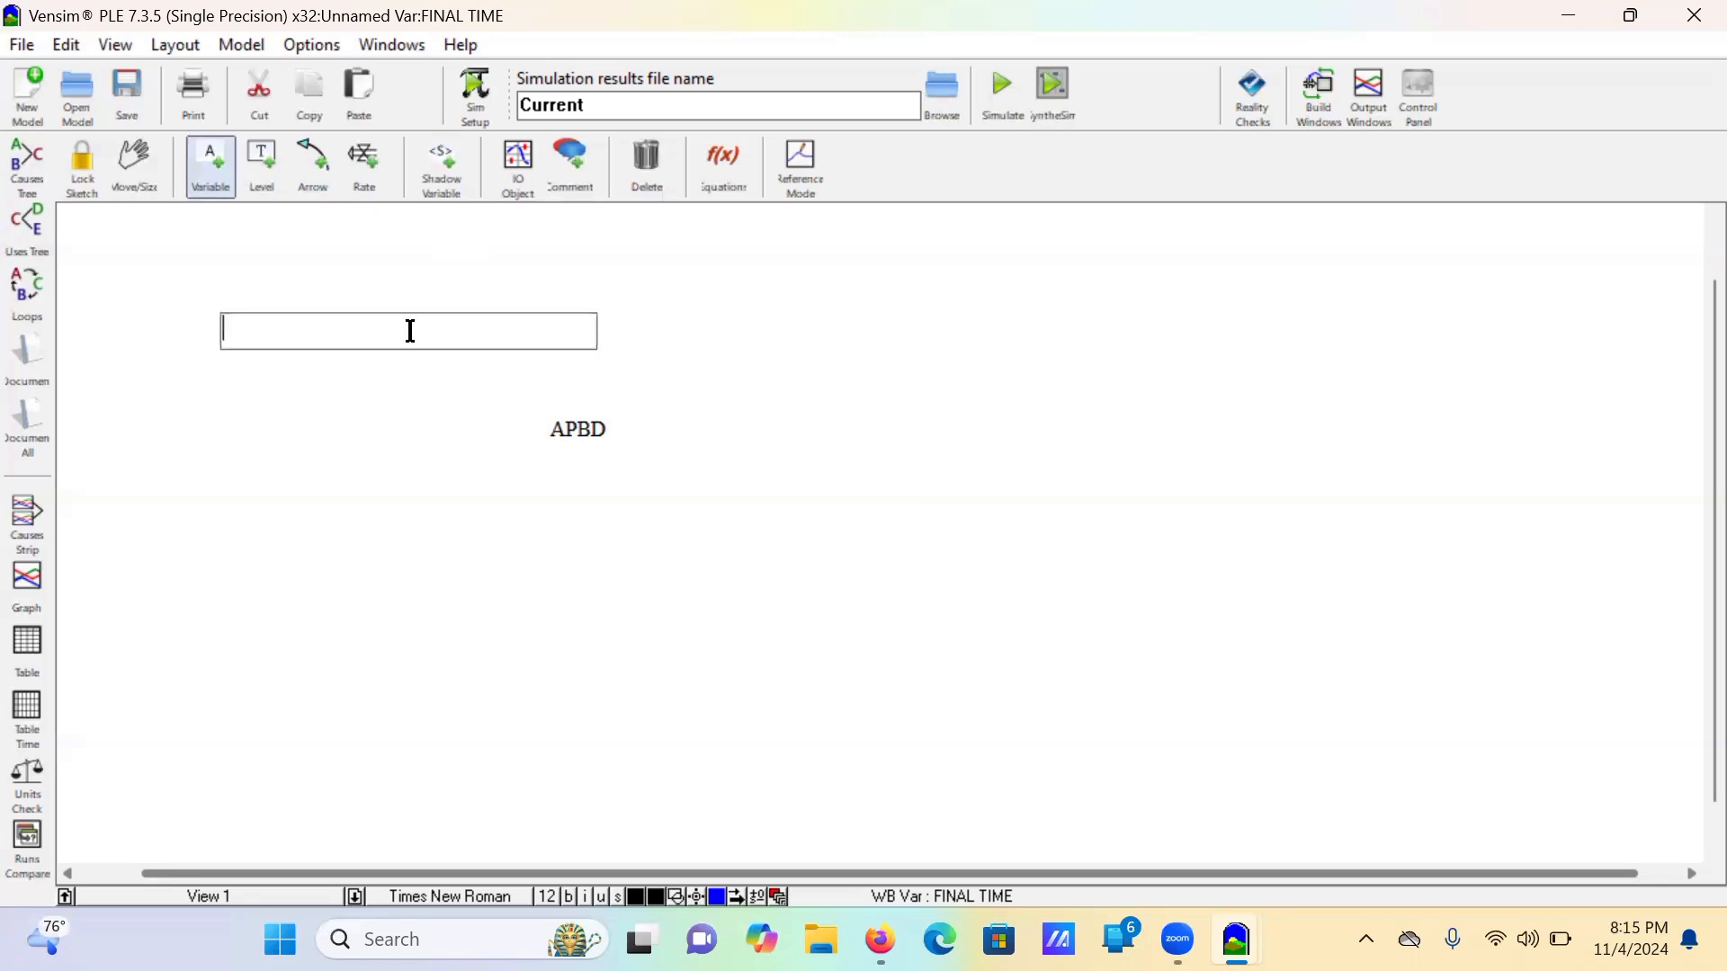
pyautogui.click(570, 428)
pyautogui.click(559, 417)
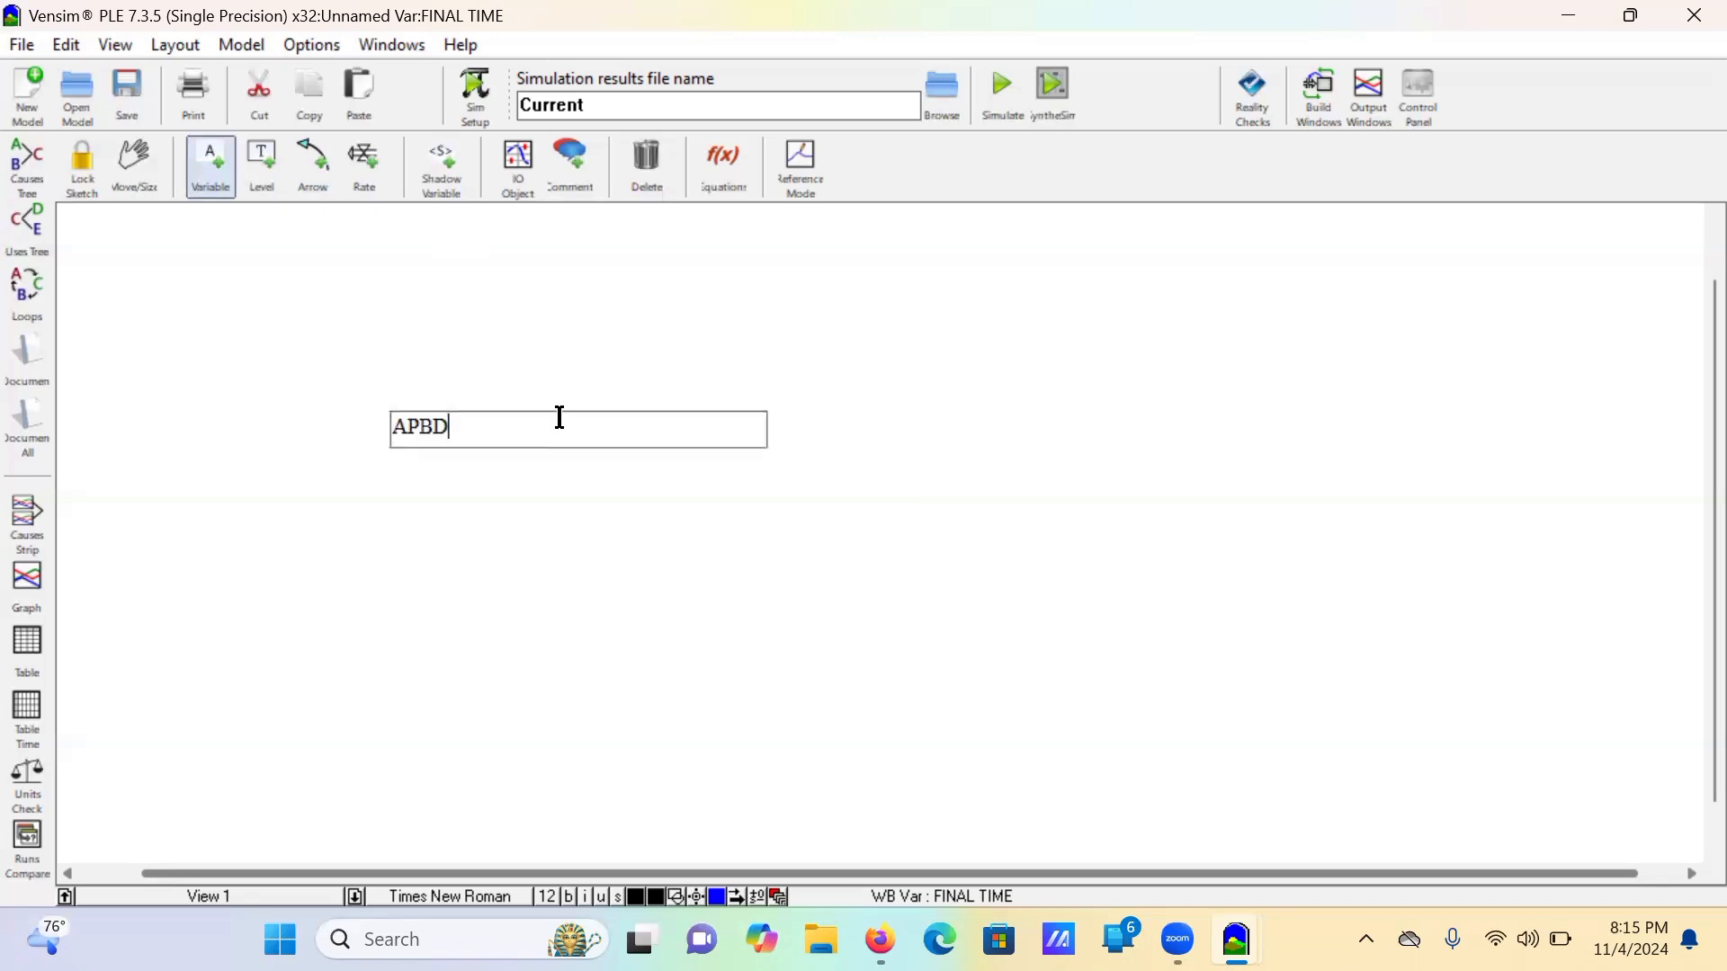
pyautogui.write('Daerah Bengkalis')
pyautogui.press('Return')
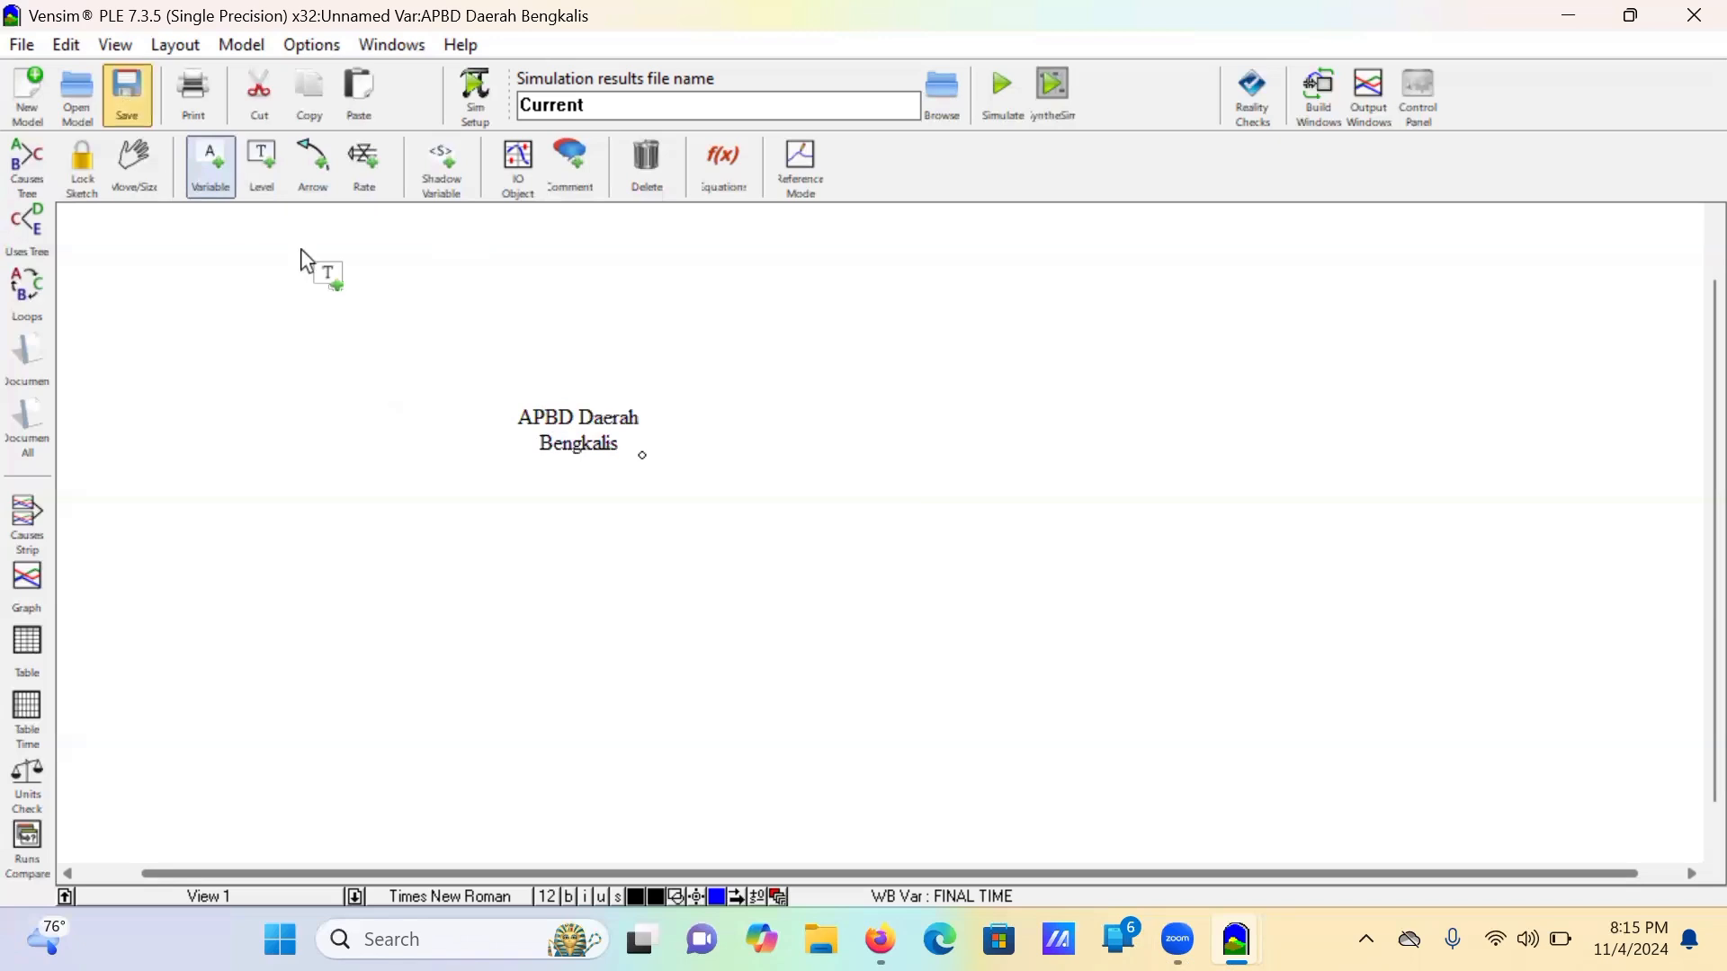
pyautogui.moveTo(575, 426)
pyautogui.mouseDown()
pyautogui.moveTo(577, 474)
pyautogui.moveTo(572, 431)
pyautogui.mouseUp()
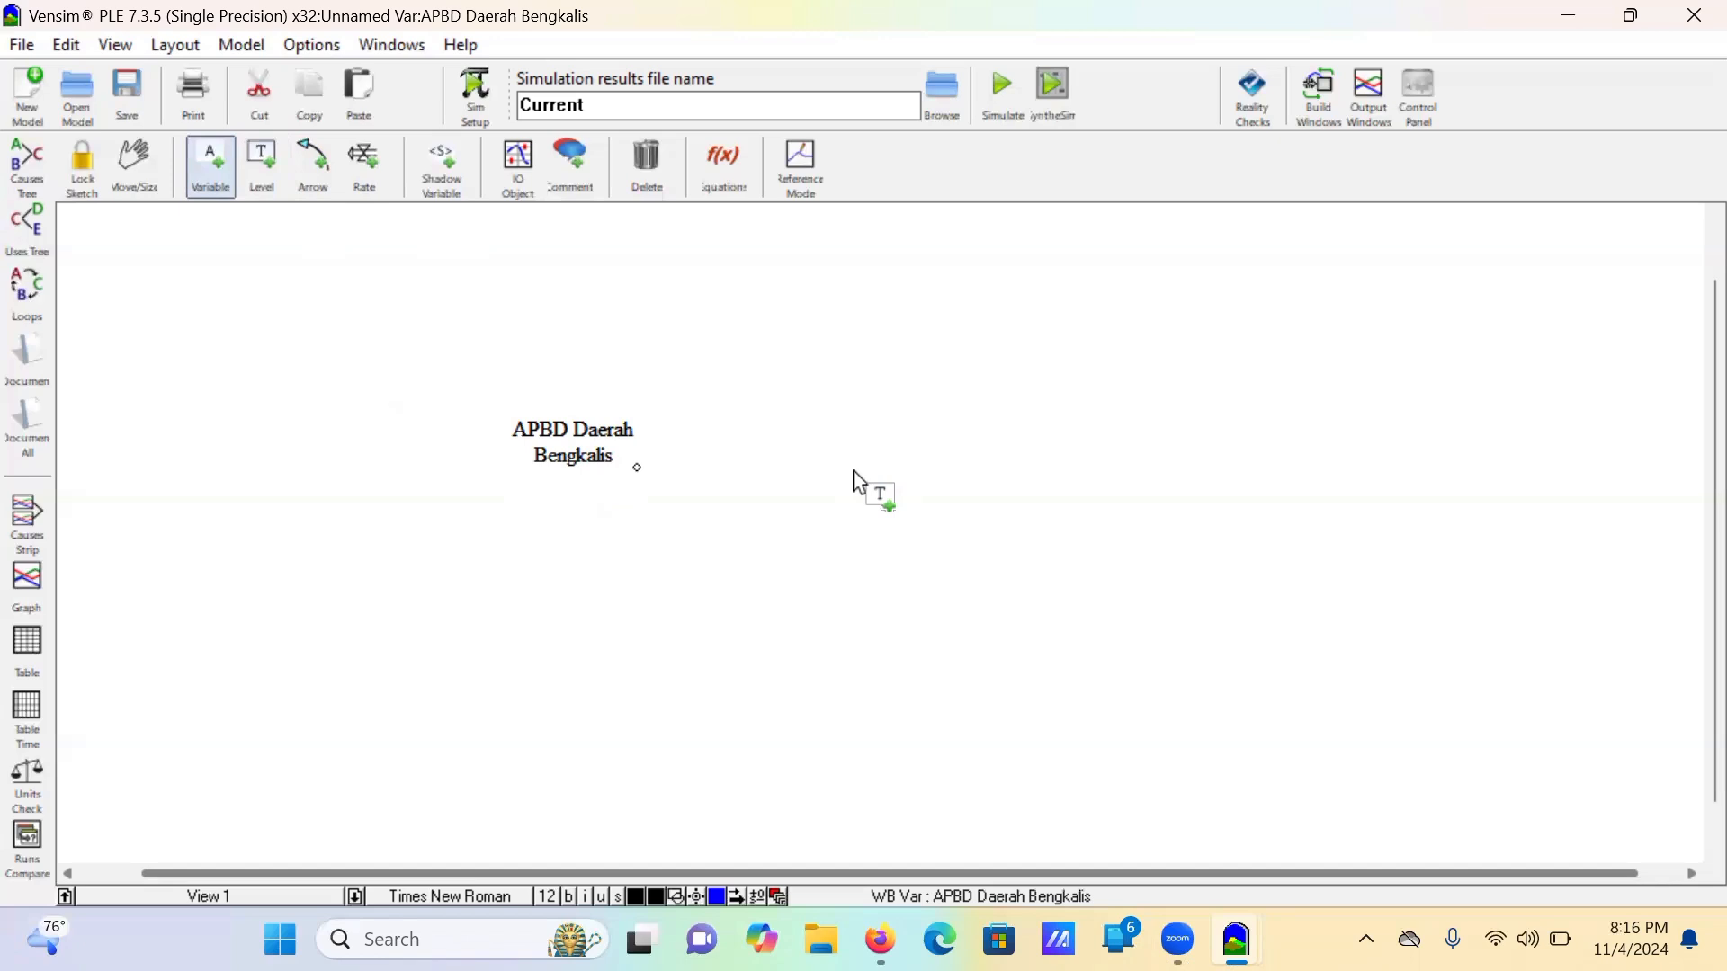
pyautogui.moveTo(585, 437); pyautogui.dragTo(572, 459)
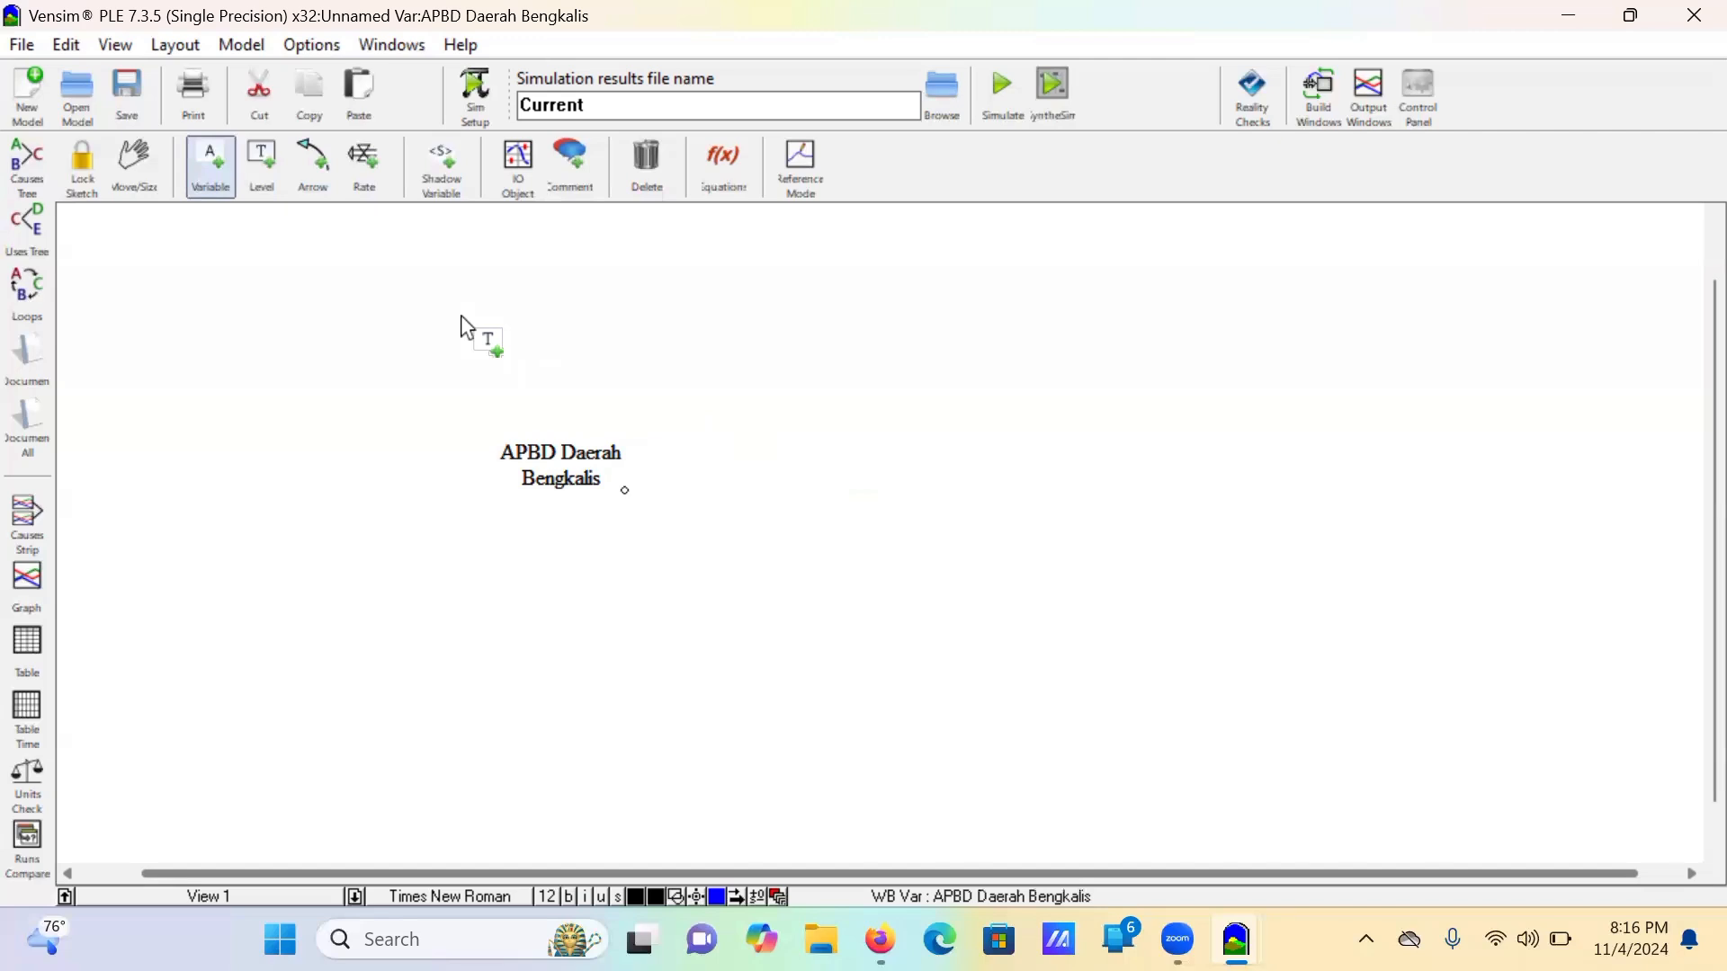
# Step: Add a variable named Pertambangan above and to the left of APBD Daerah Bengkalis
pyautogui.click(287, 302)
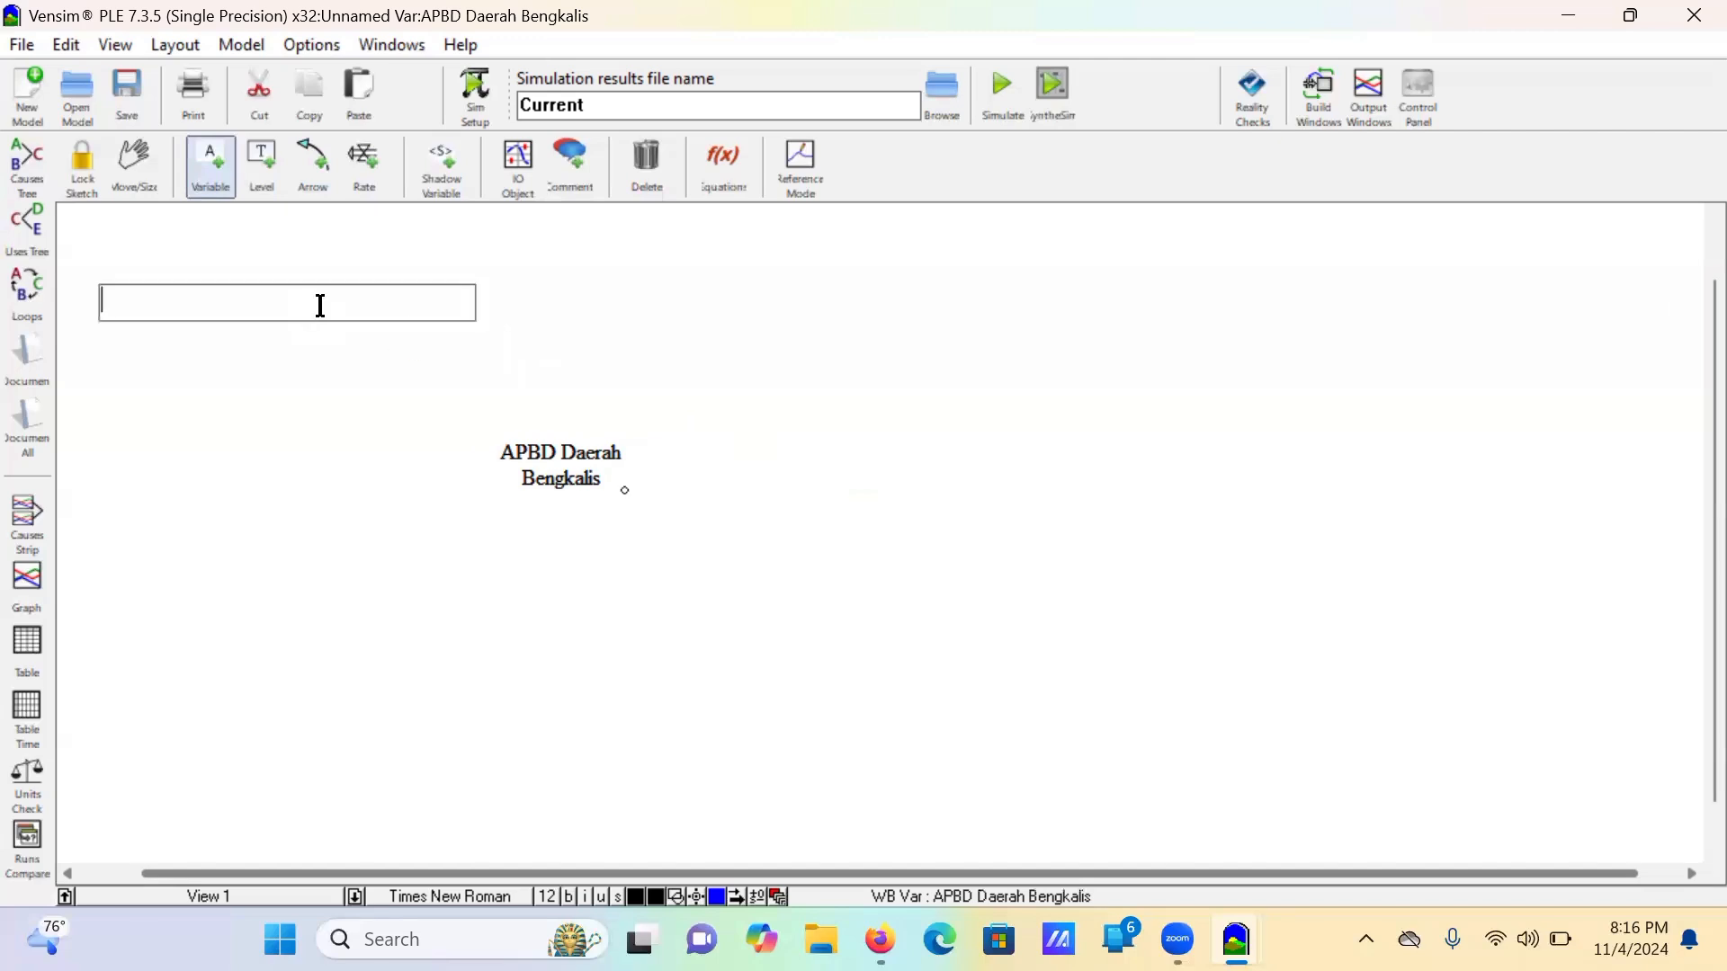
pyautogui.write('Pertamb')
pyautogui.write('ahan')
pyautogui.press('Return')
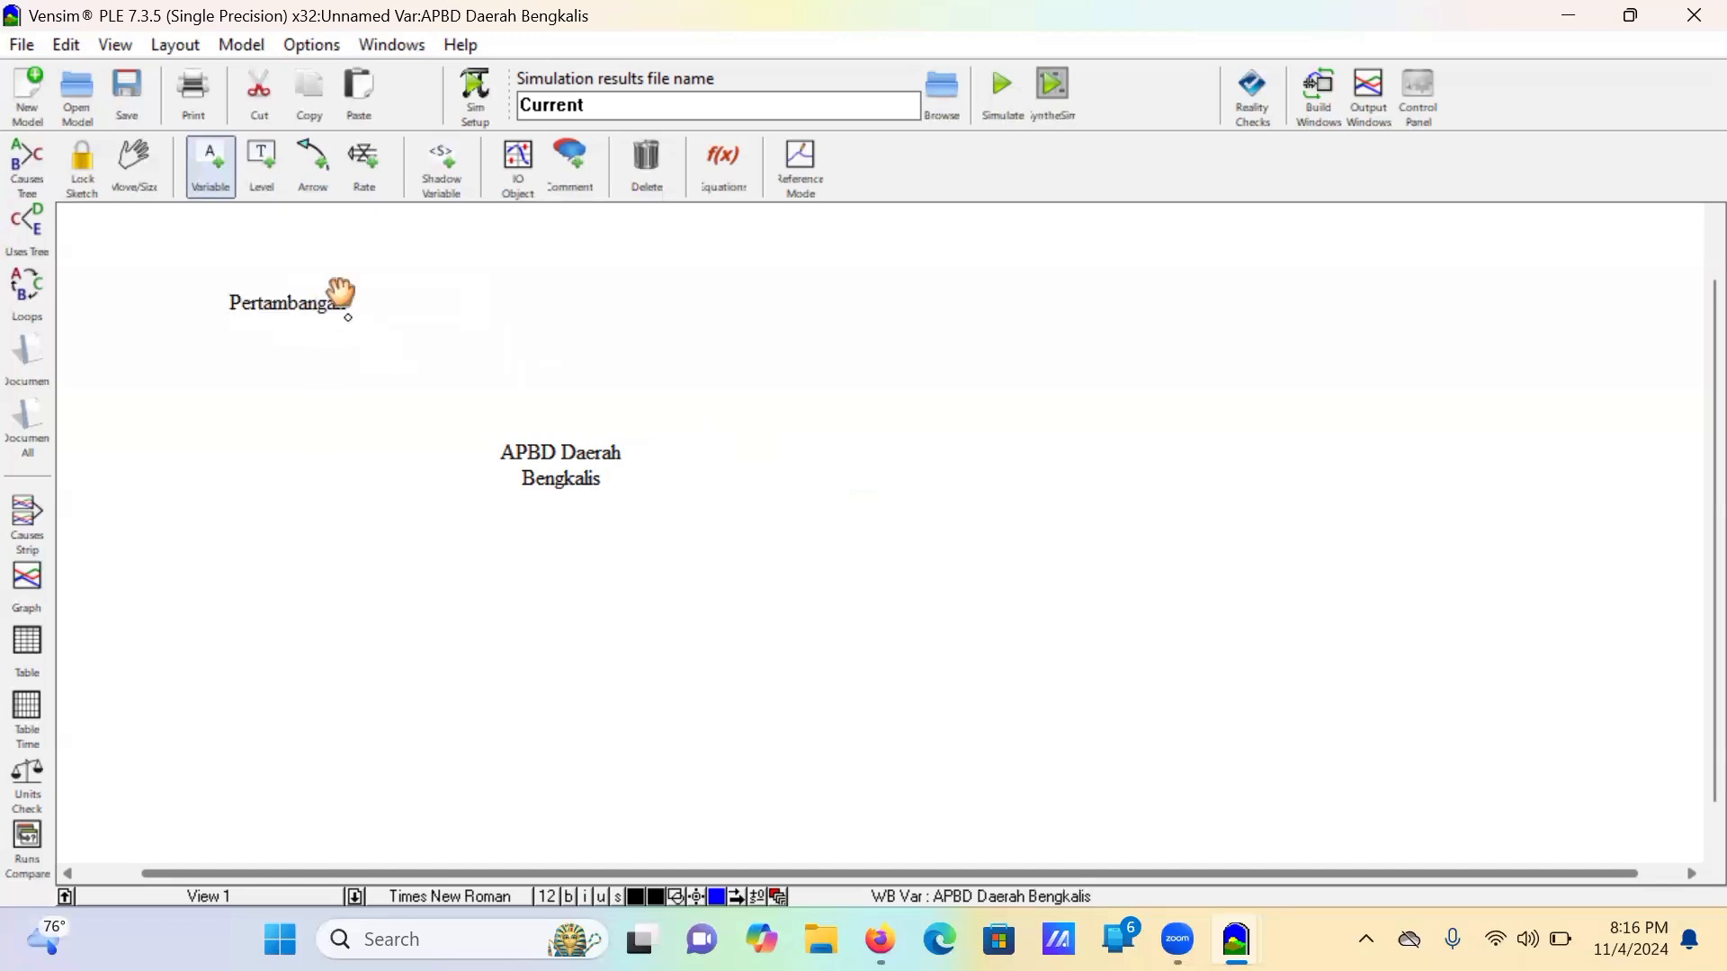
# Step: Draw a curved causal arrow from Pertambangan to APBD Daerah Bengkalis
pyautogui.click(318, 177)
pyautogui.click(300, 306)
pyautogui.click(419, 320)
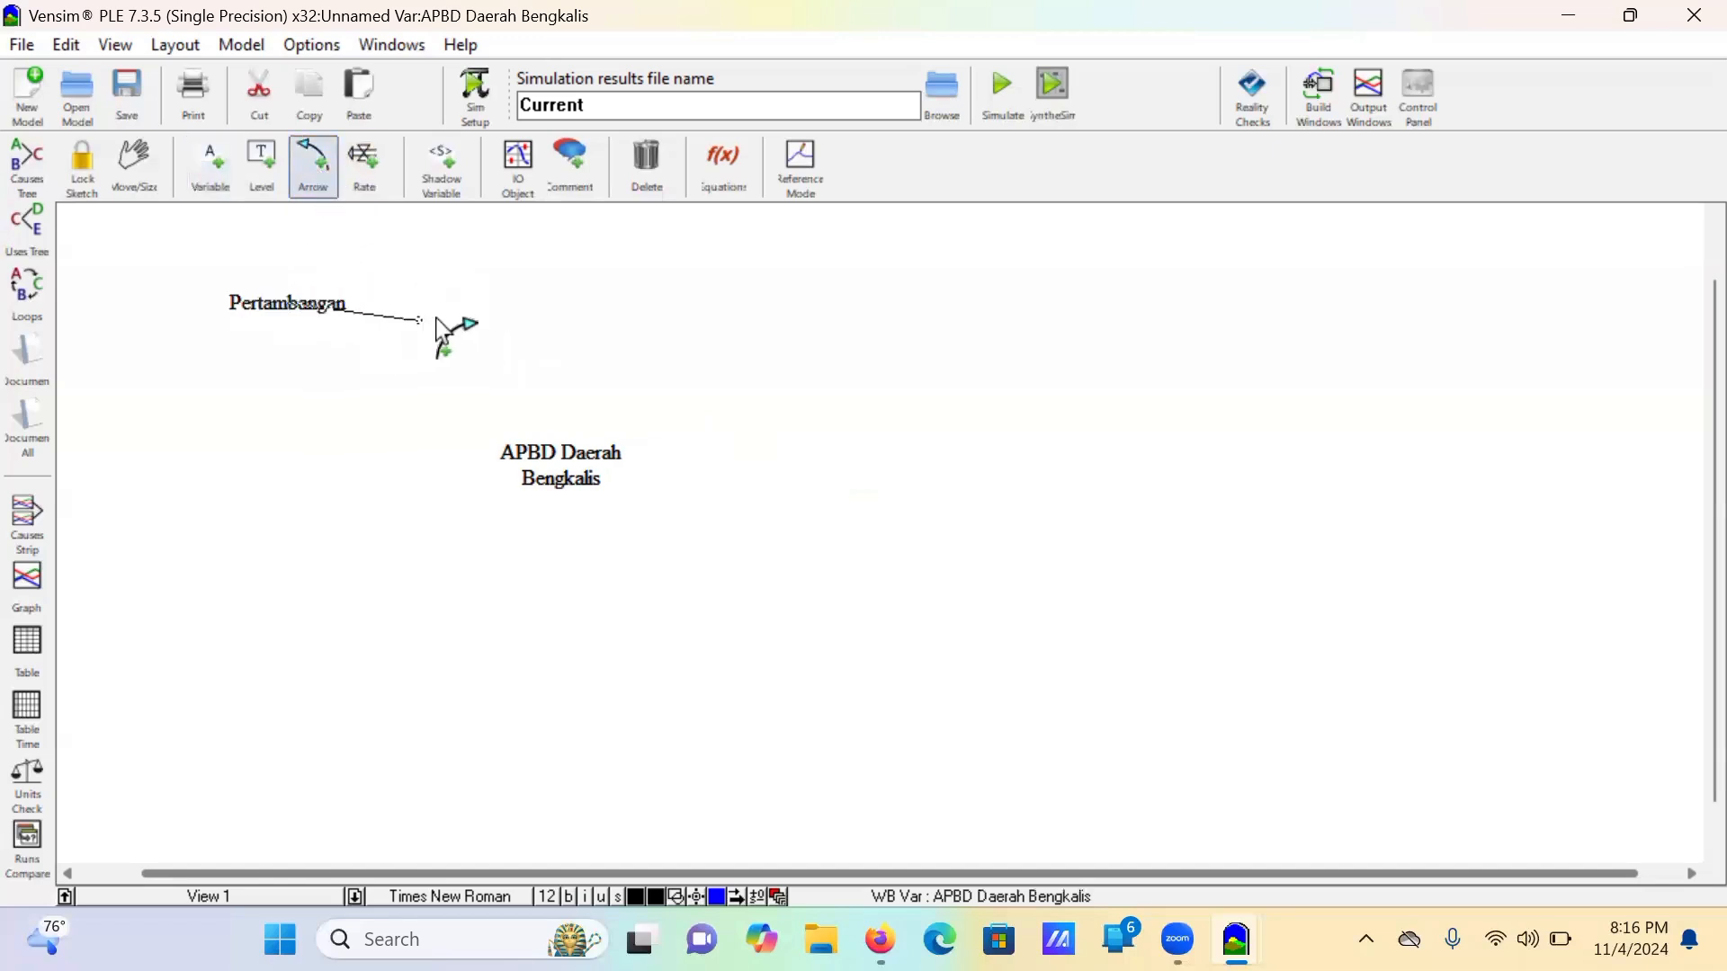
pyautogui.click(547, 483)
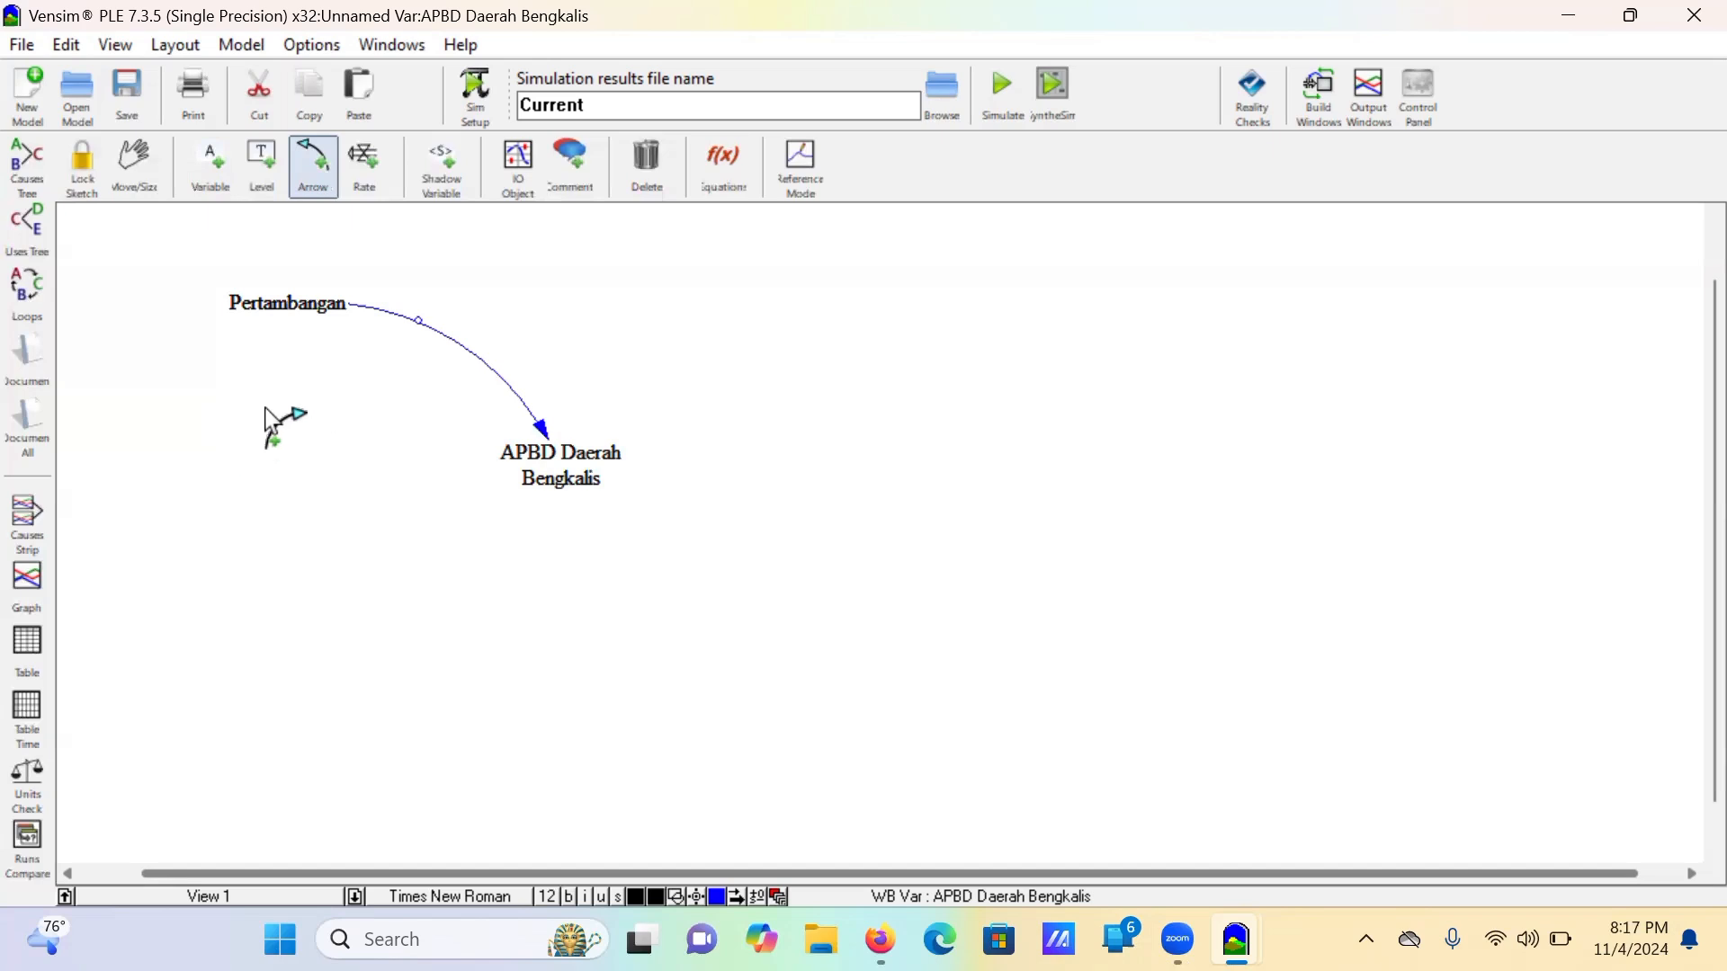
# Step: Add a variable named Perkebunan below Pertambangan and link it to APBD Daerah Bengkalis with a curved arrow
pyautogui.click(212, 162)
pyautogui.click(250, 418)
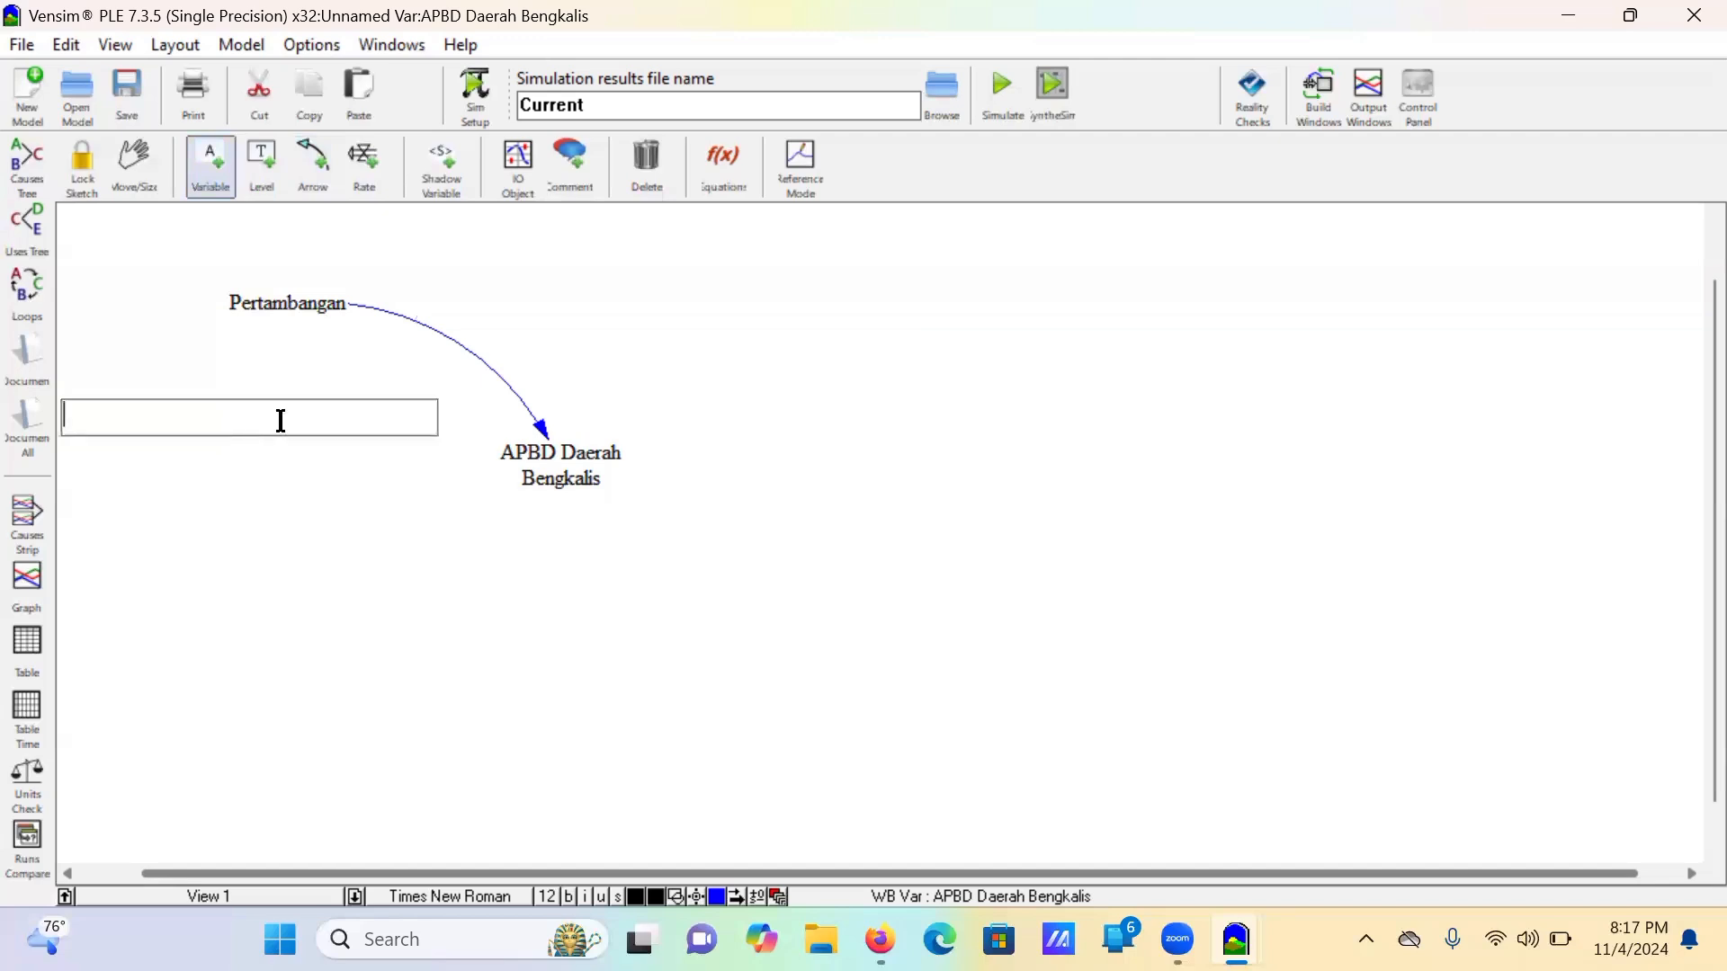
pyautogui.write('Perkebunan')
pyautogui.press('Return')
pyautogui.click(313, 163)
pyautogui.click(274, 418)
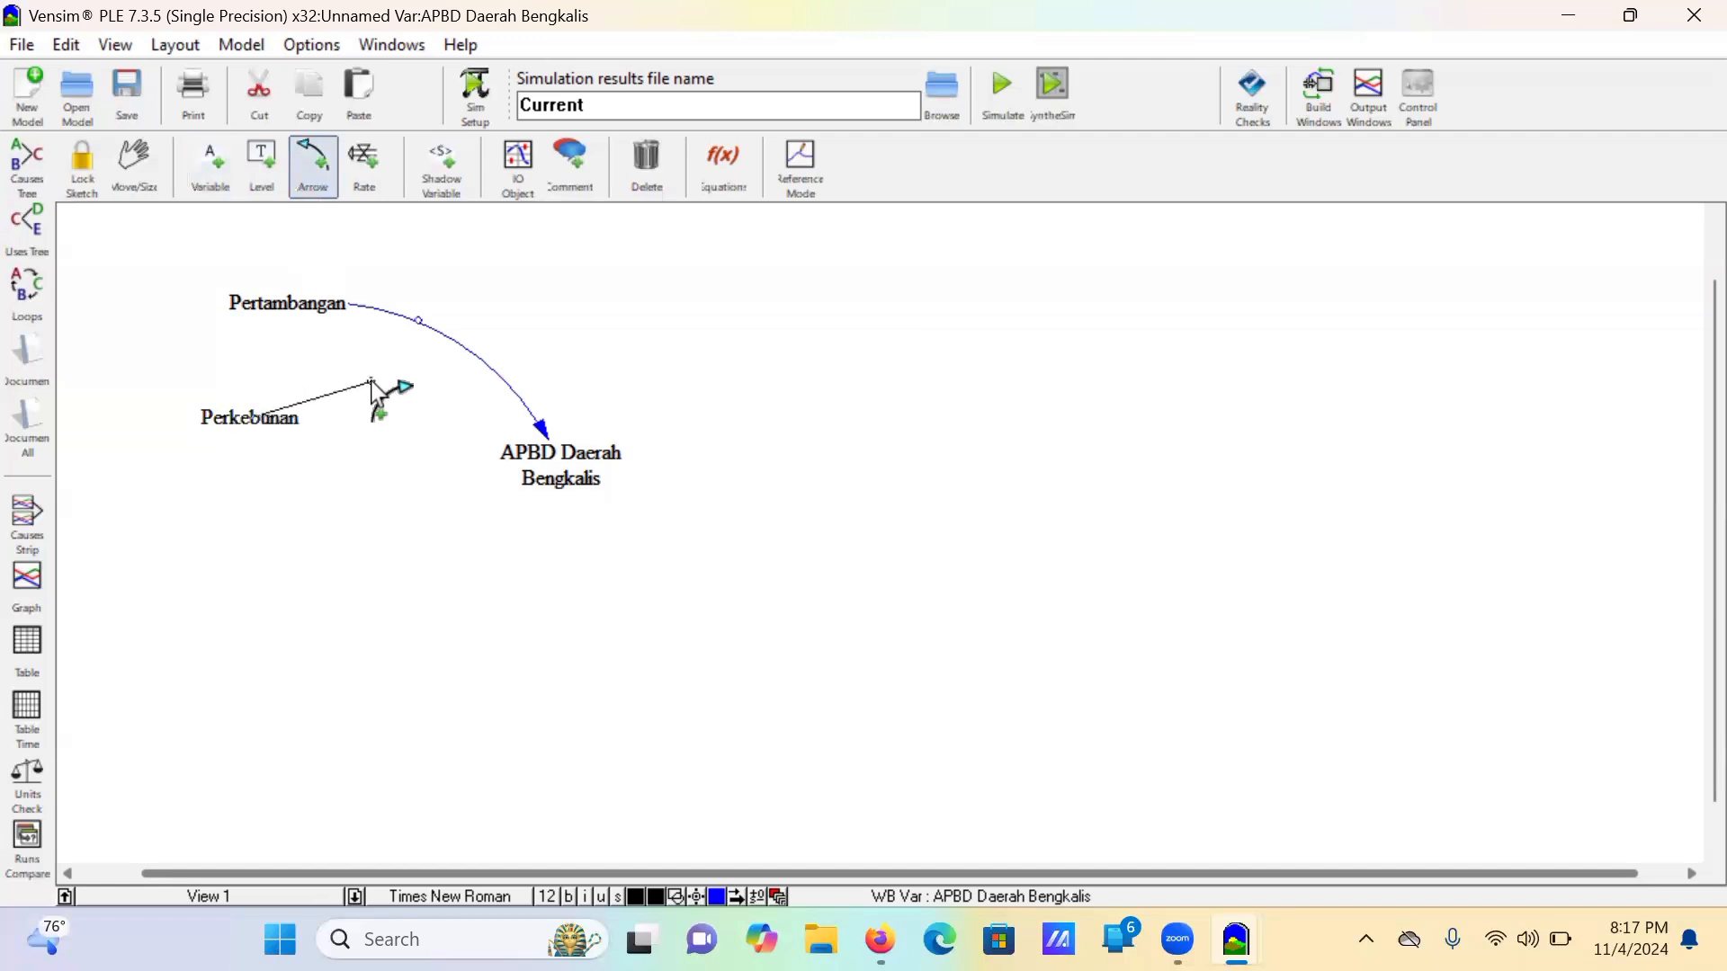
pyautogui.click(566, 481)
# Step: Add two variables named Manufaktur and Jasa in a column below Perkebunan
pyautogui.click(210, 163)
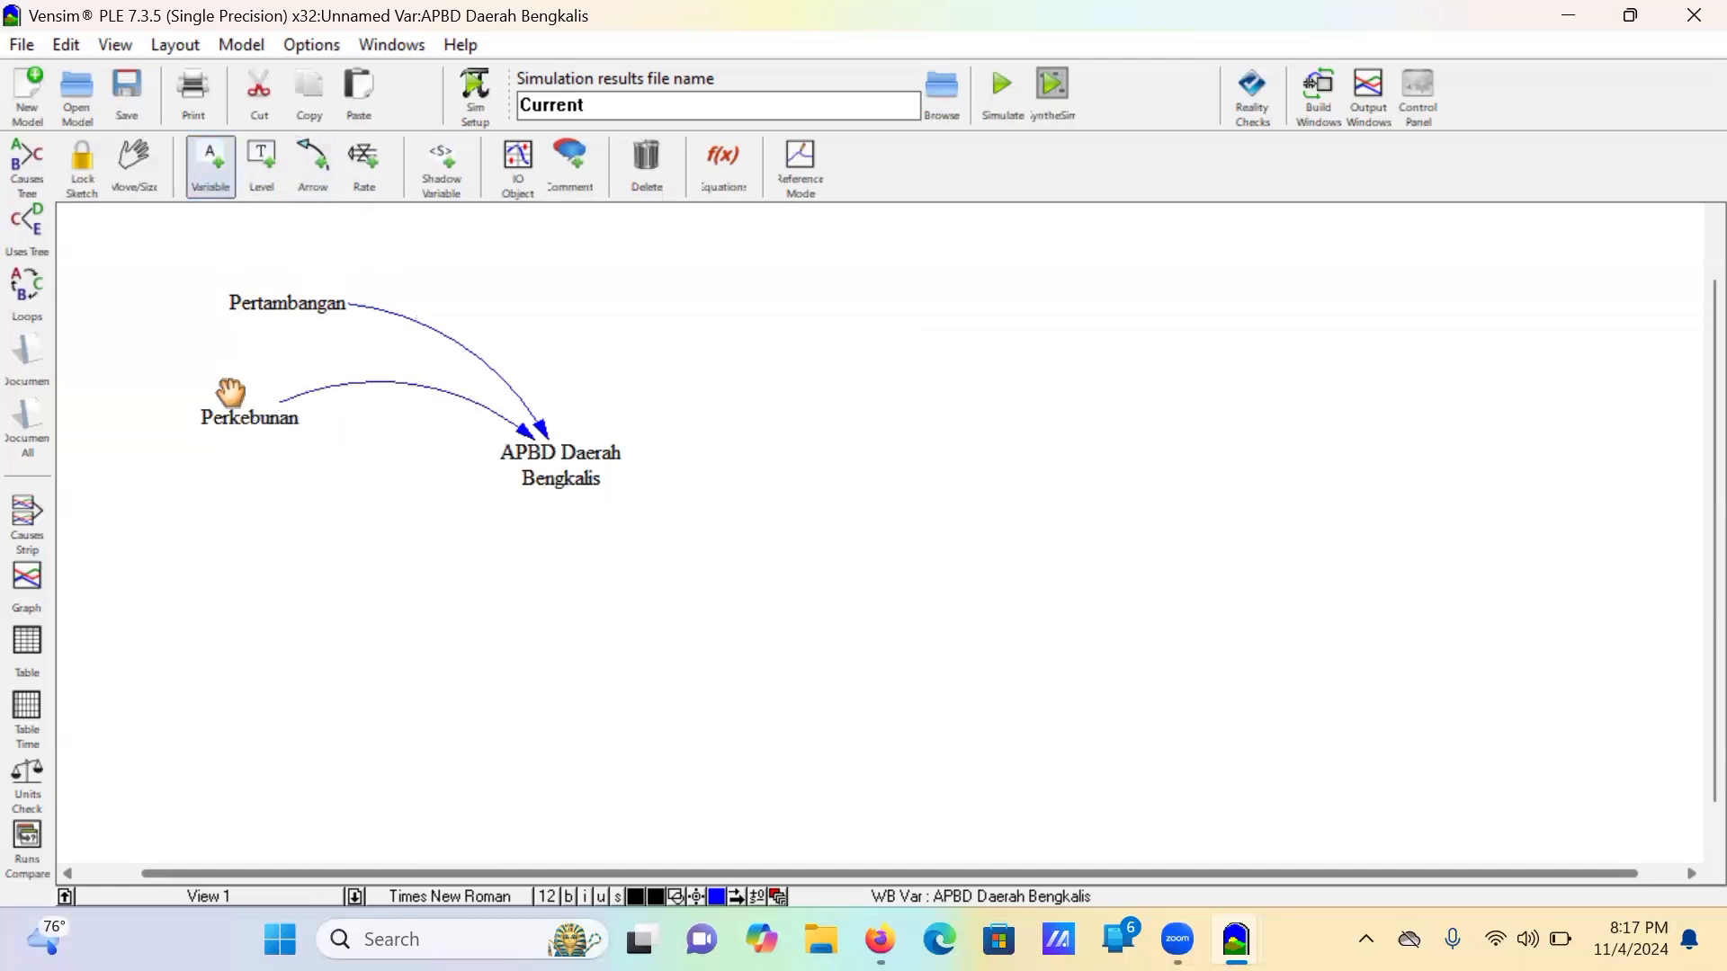
pyautogui.click(247, 512)
pyautogui.write('Manufakt')
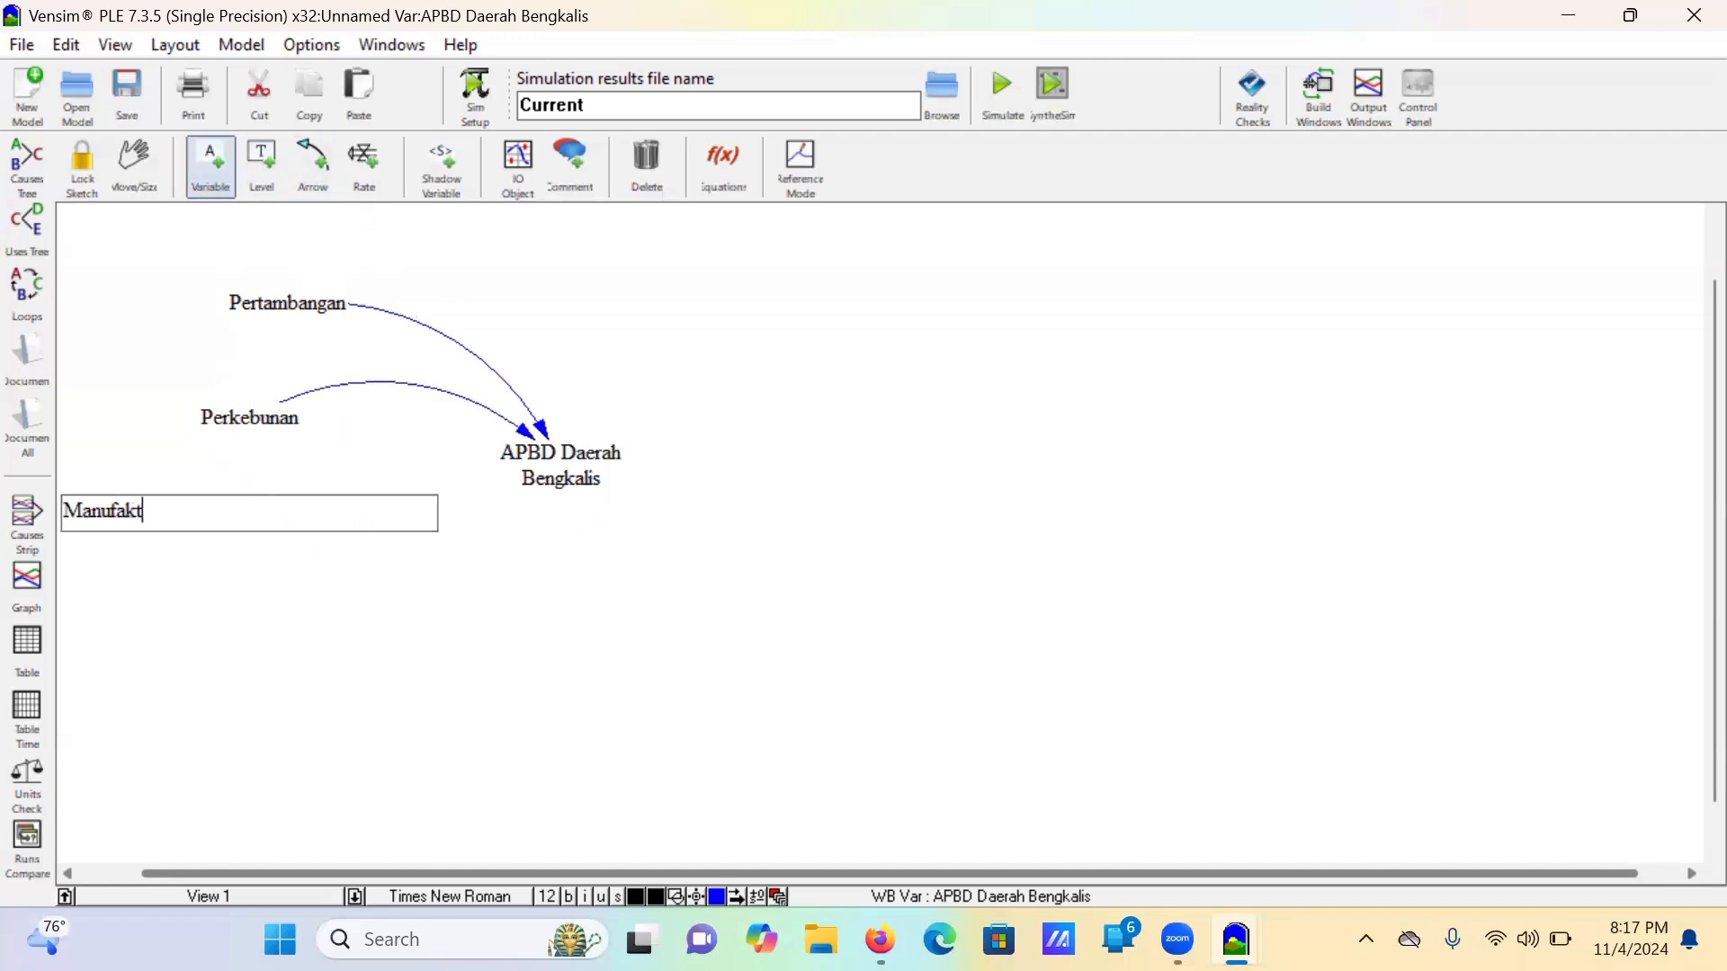
pyautogui.write('ur')
pyautogui.press('Return')
pyautogui.click(243, 577)
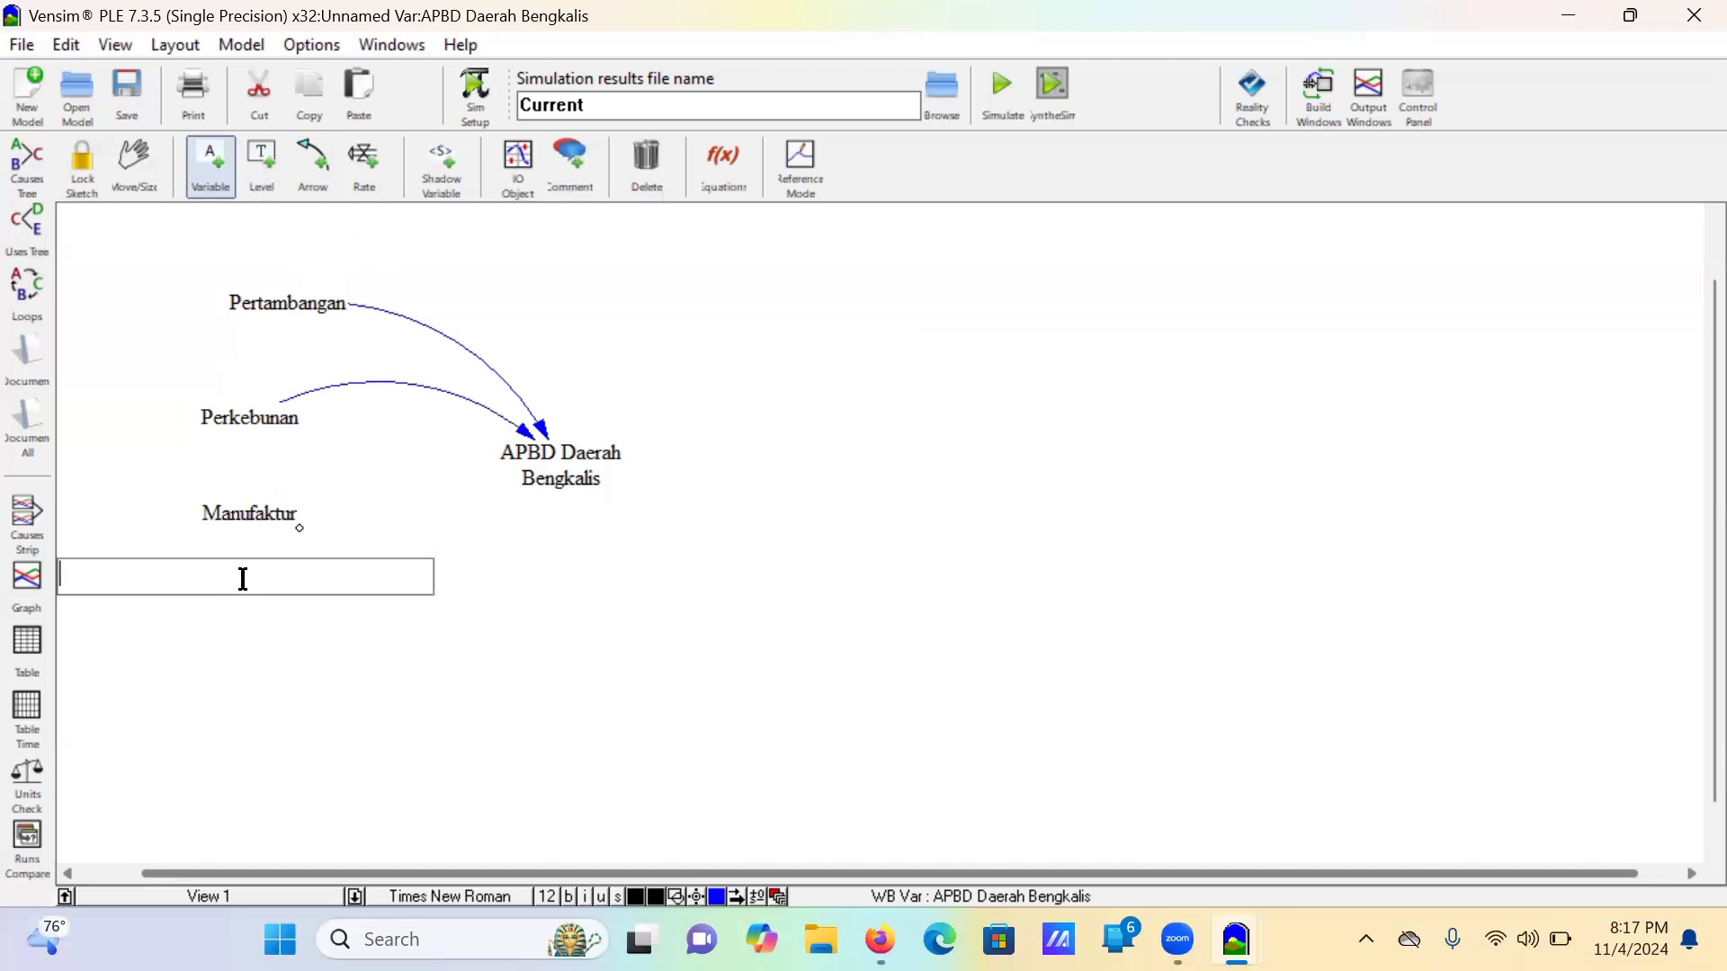
pyautogui.write('Jasa')
pyautogui.press('Return')
# Step: Add a variable named Perdagangan Besar & Eceran below Jasa
pyautogui.click(257, 642)
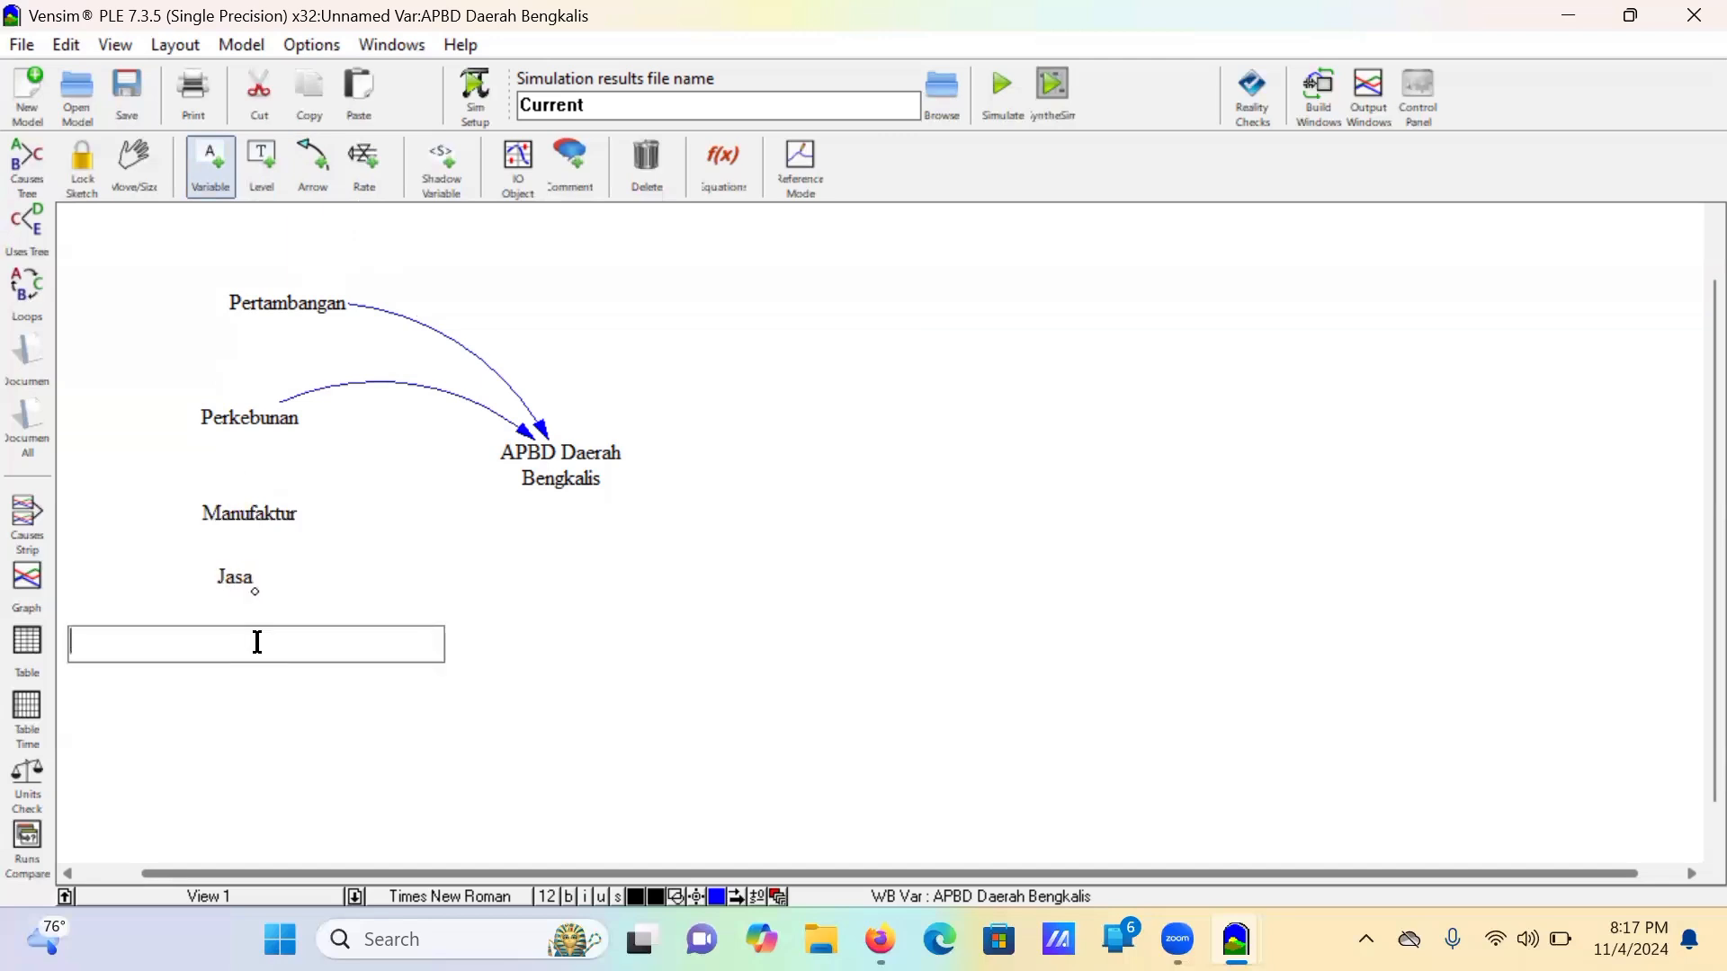
pyautogui.write('Perdagangan')
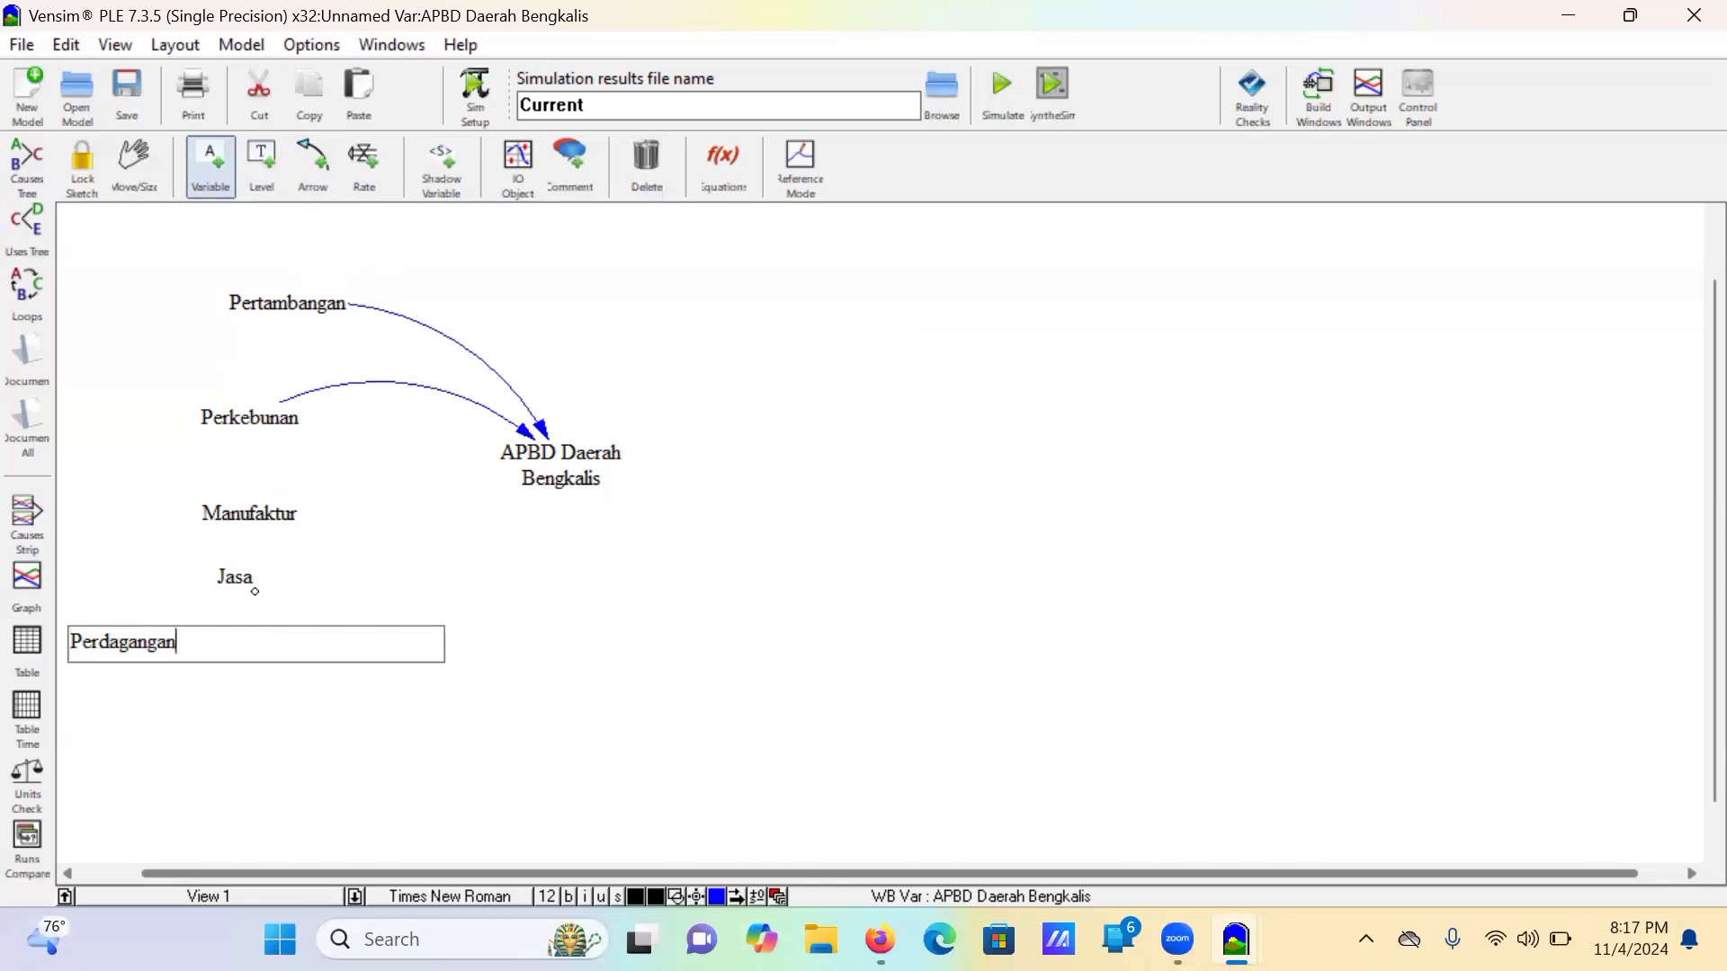
pyautogui.write(' Besar')
pyautogui.press('Return')
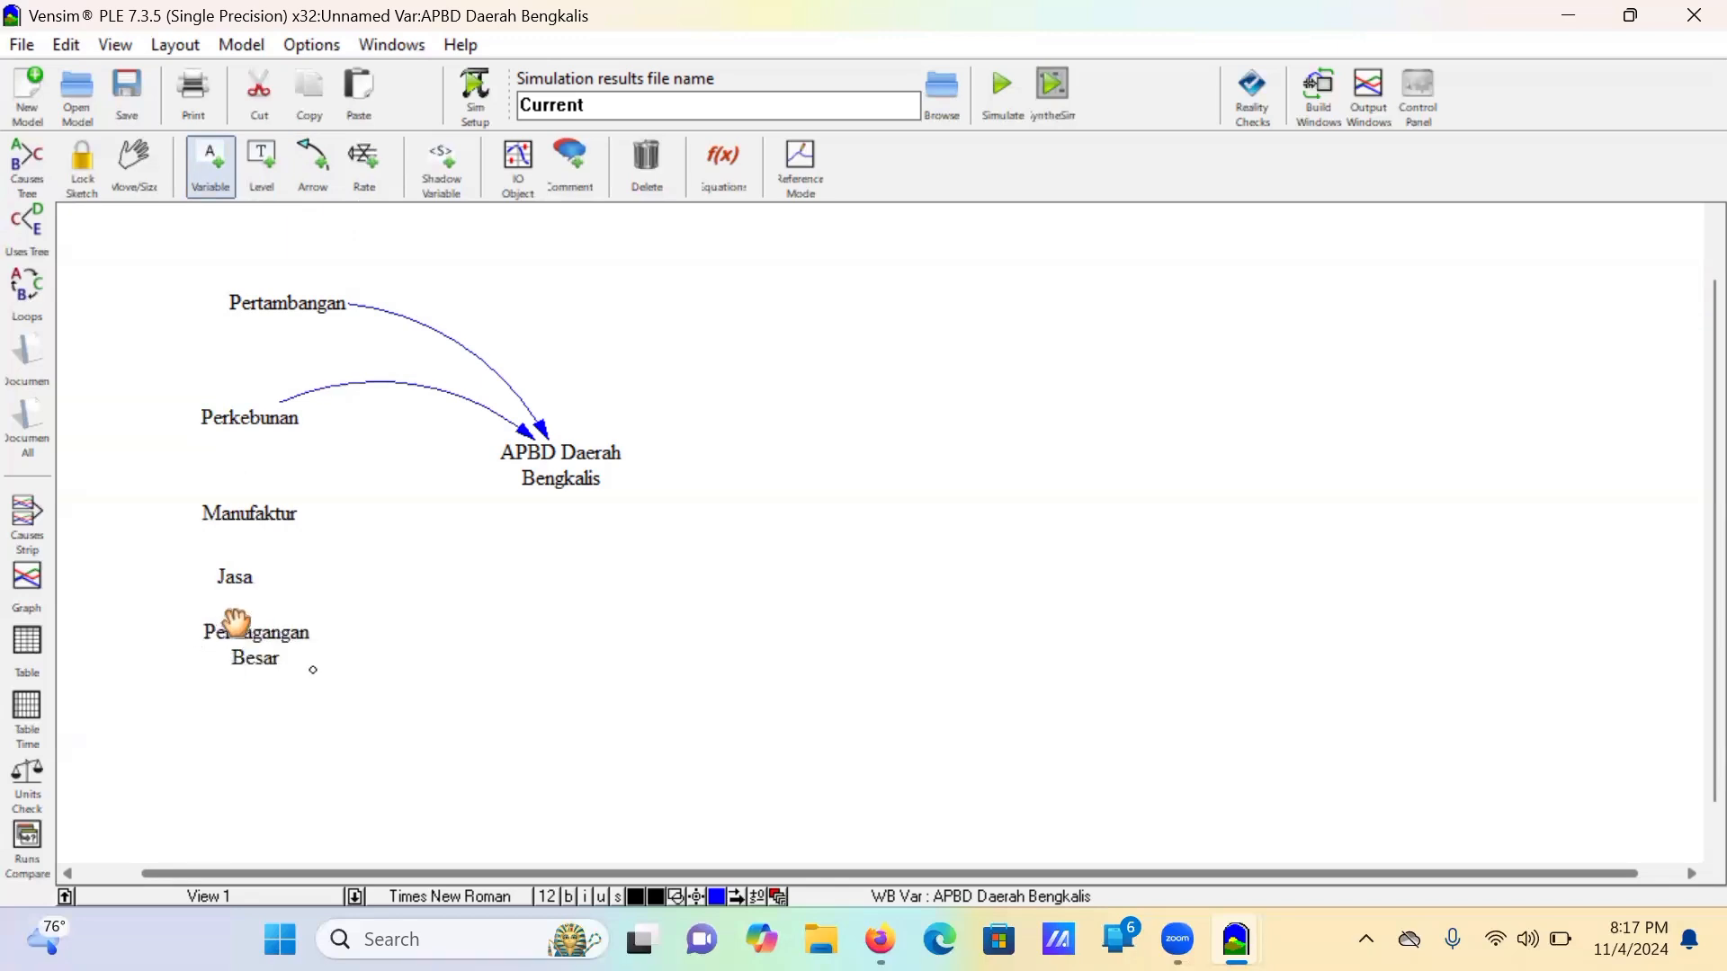
pyautogui.click(254, 640)
pyautogui.write('n')
pyautogui.press('BackSpace')
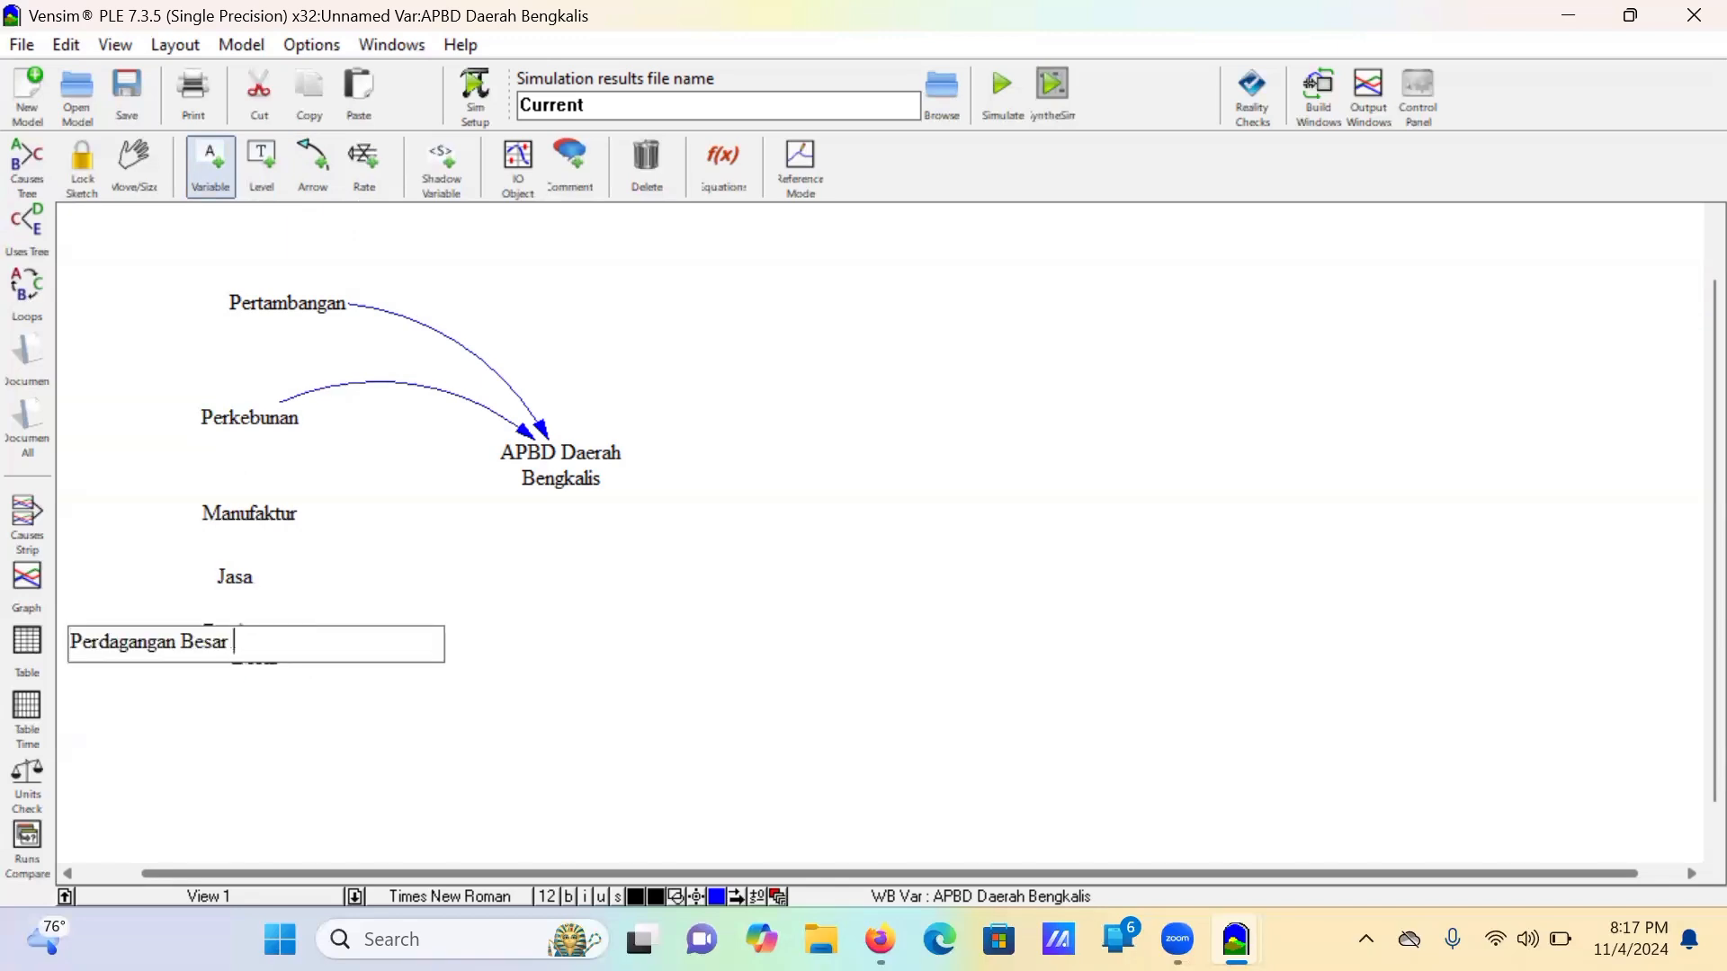
pyautogui.write('& Eceran')
pyautogui.press('Return')
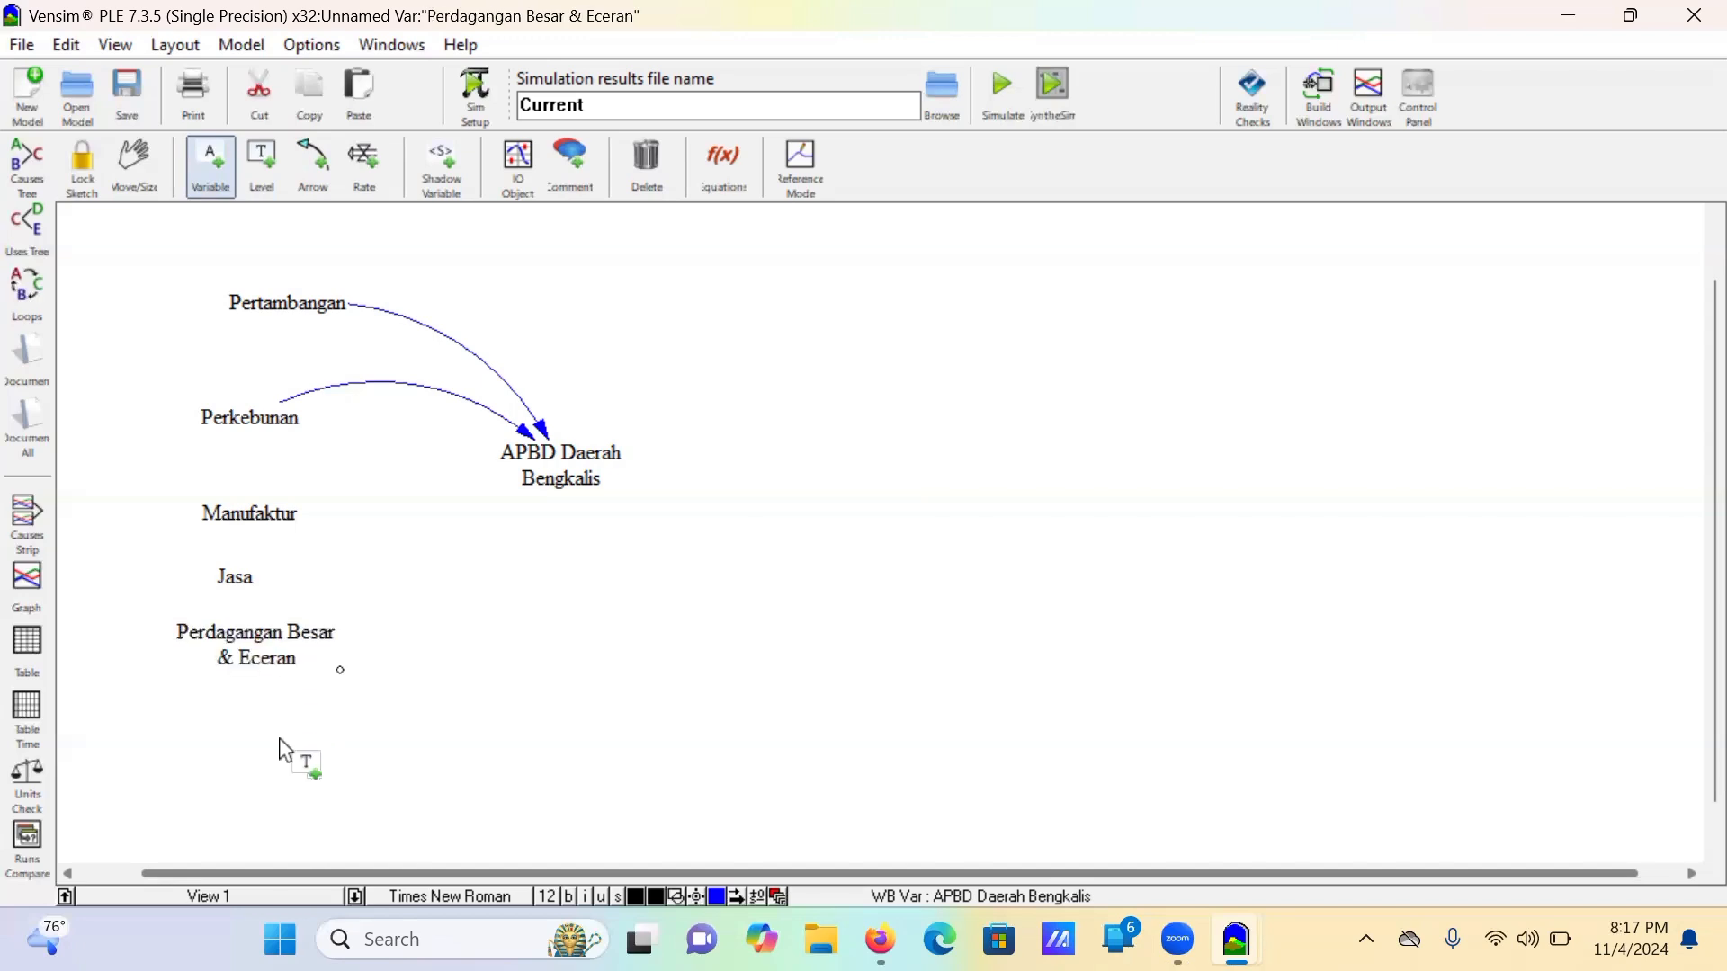
# Step: Draw curved arrows from Manufaktur, Jasa and Perdagangan Besar & Eceran to APBD Daerah Bengkalis
pyautogui.click(313, 165)
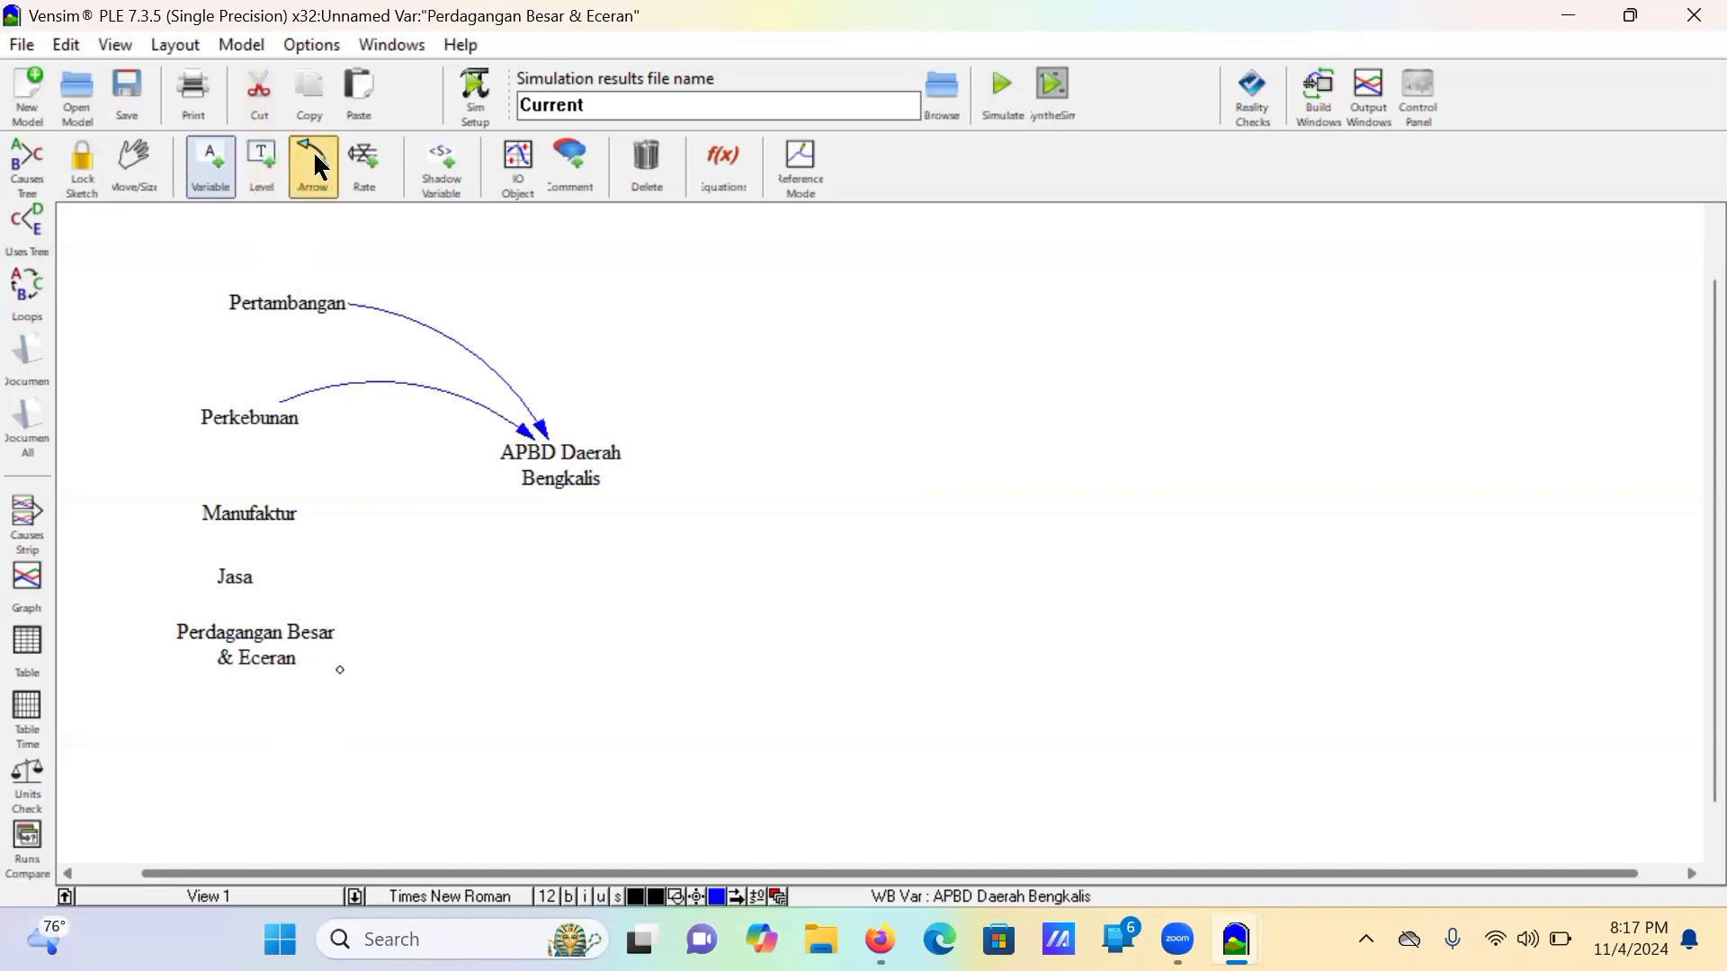
pyautogui.click(256, 517)
pyautogui.click(545, 478)
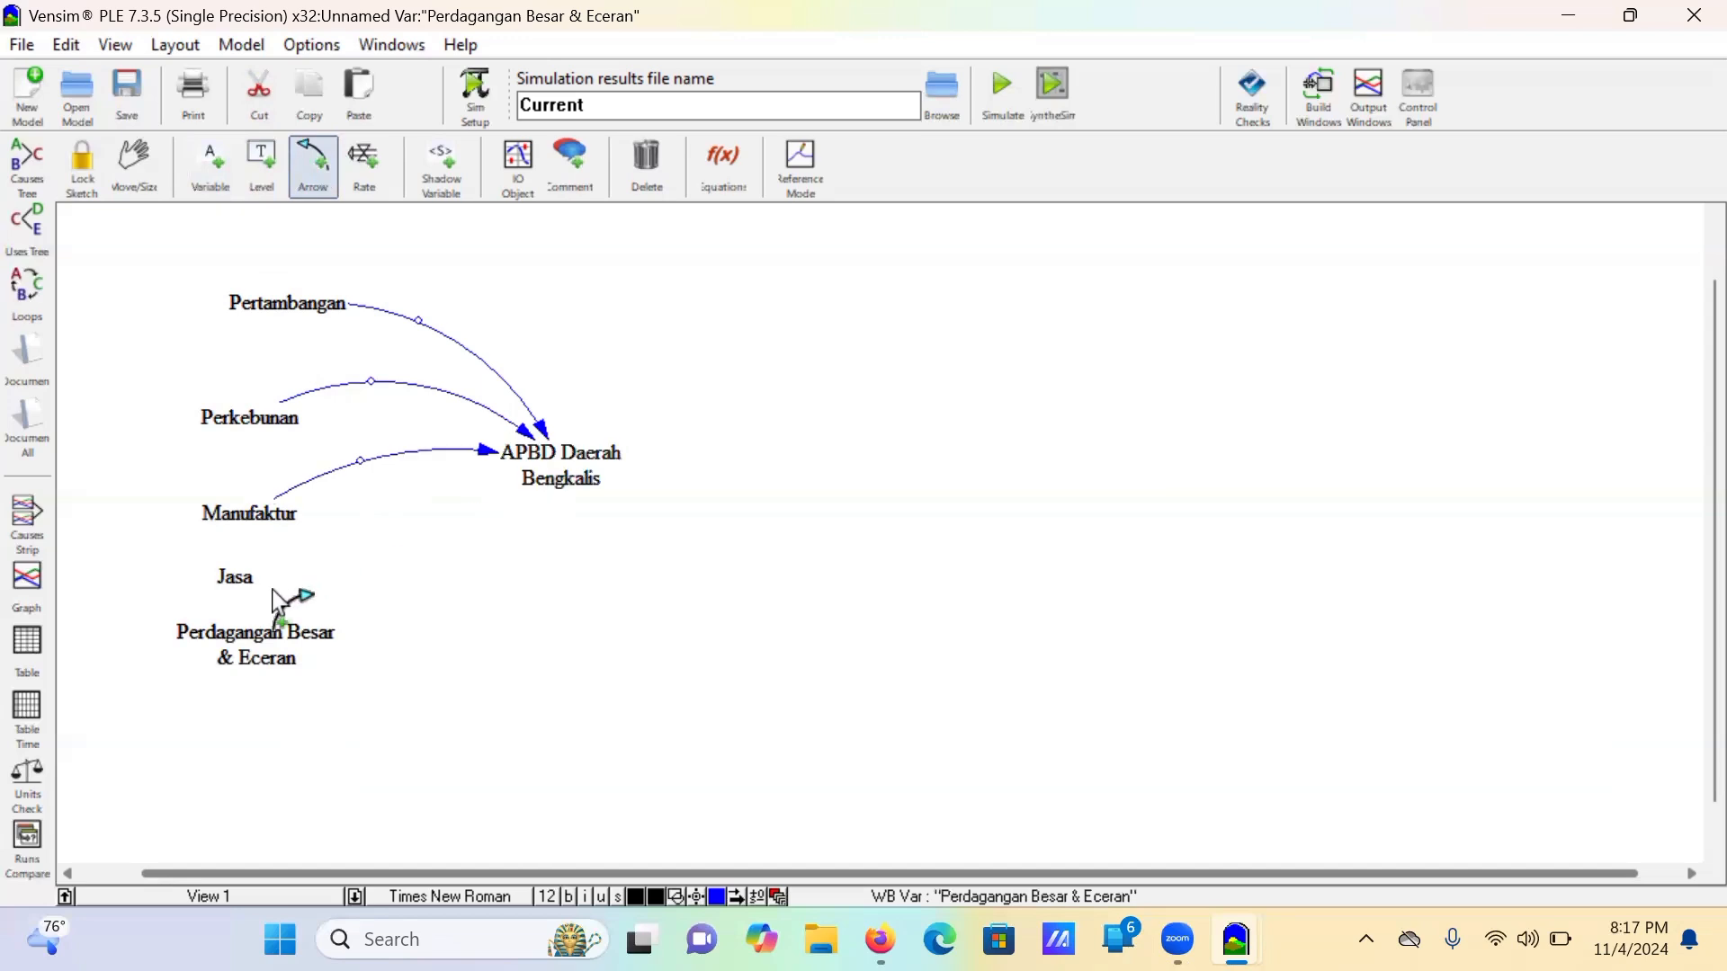
pyautogui.click(238, 577)
pyautogui.click(550, 486)
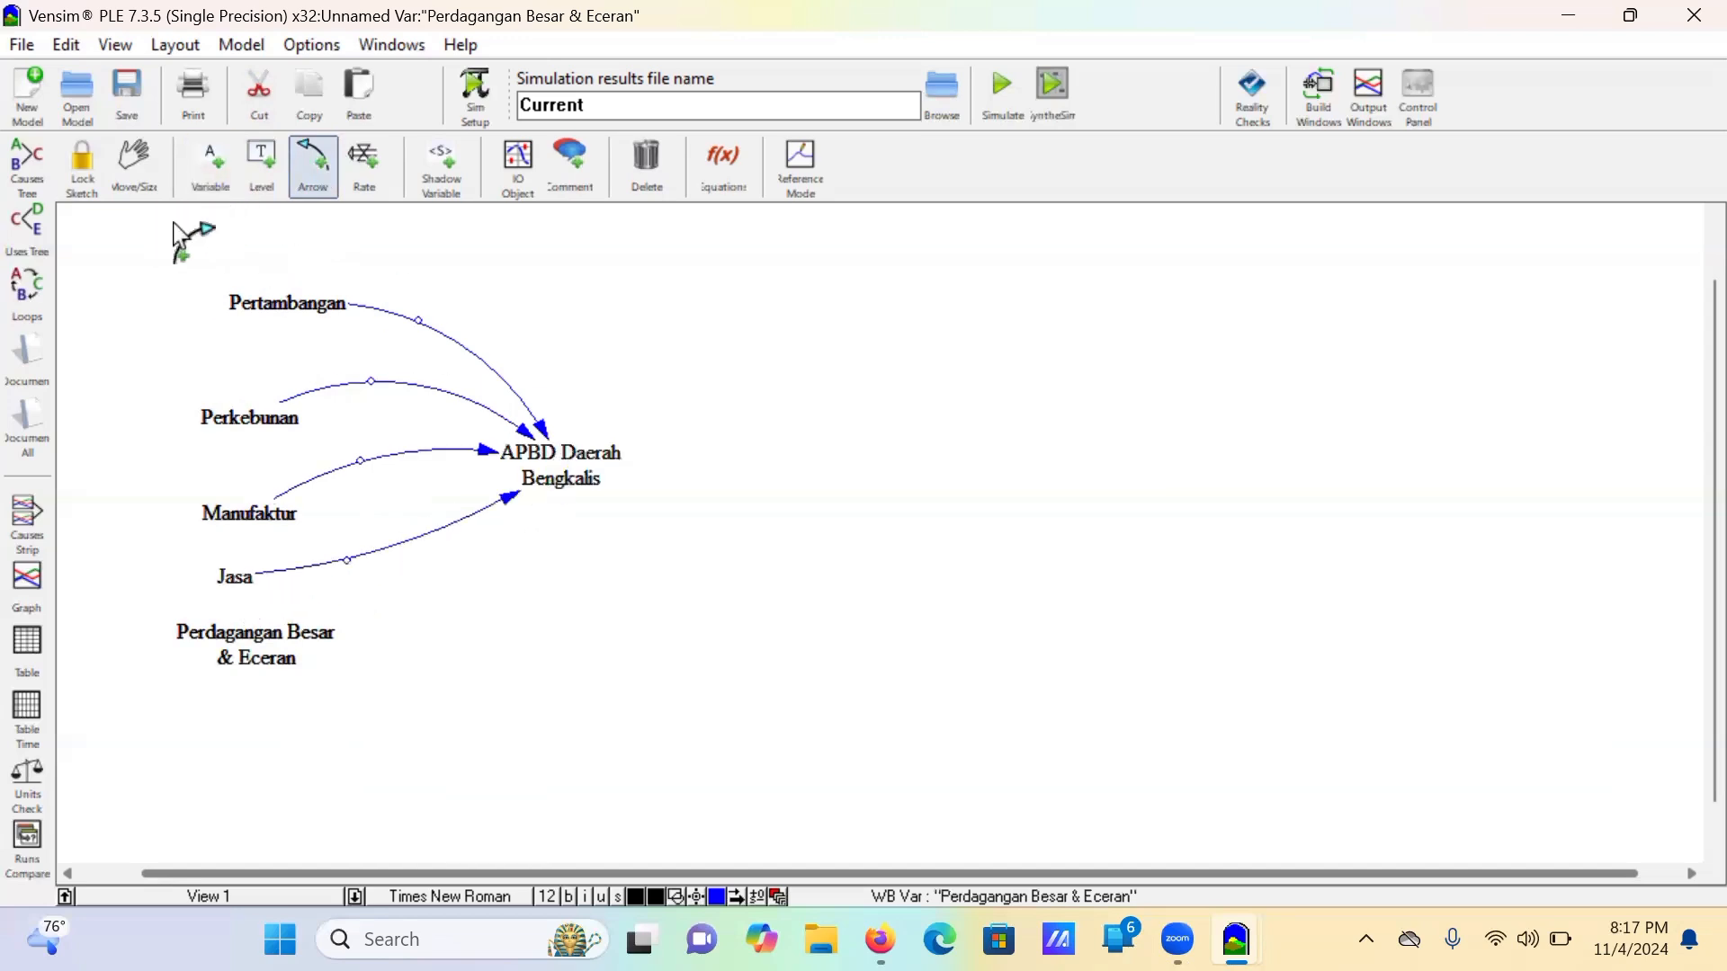
pyautogui.click(258, 649)
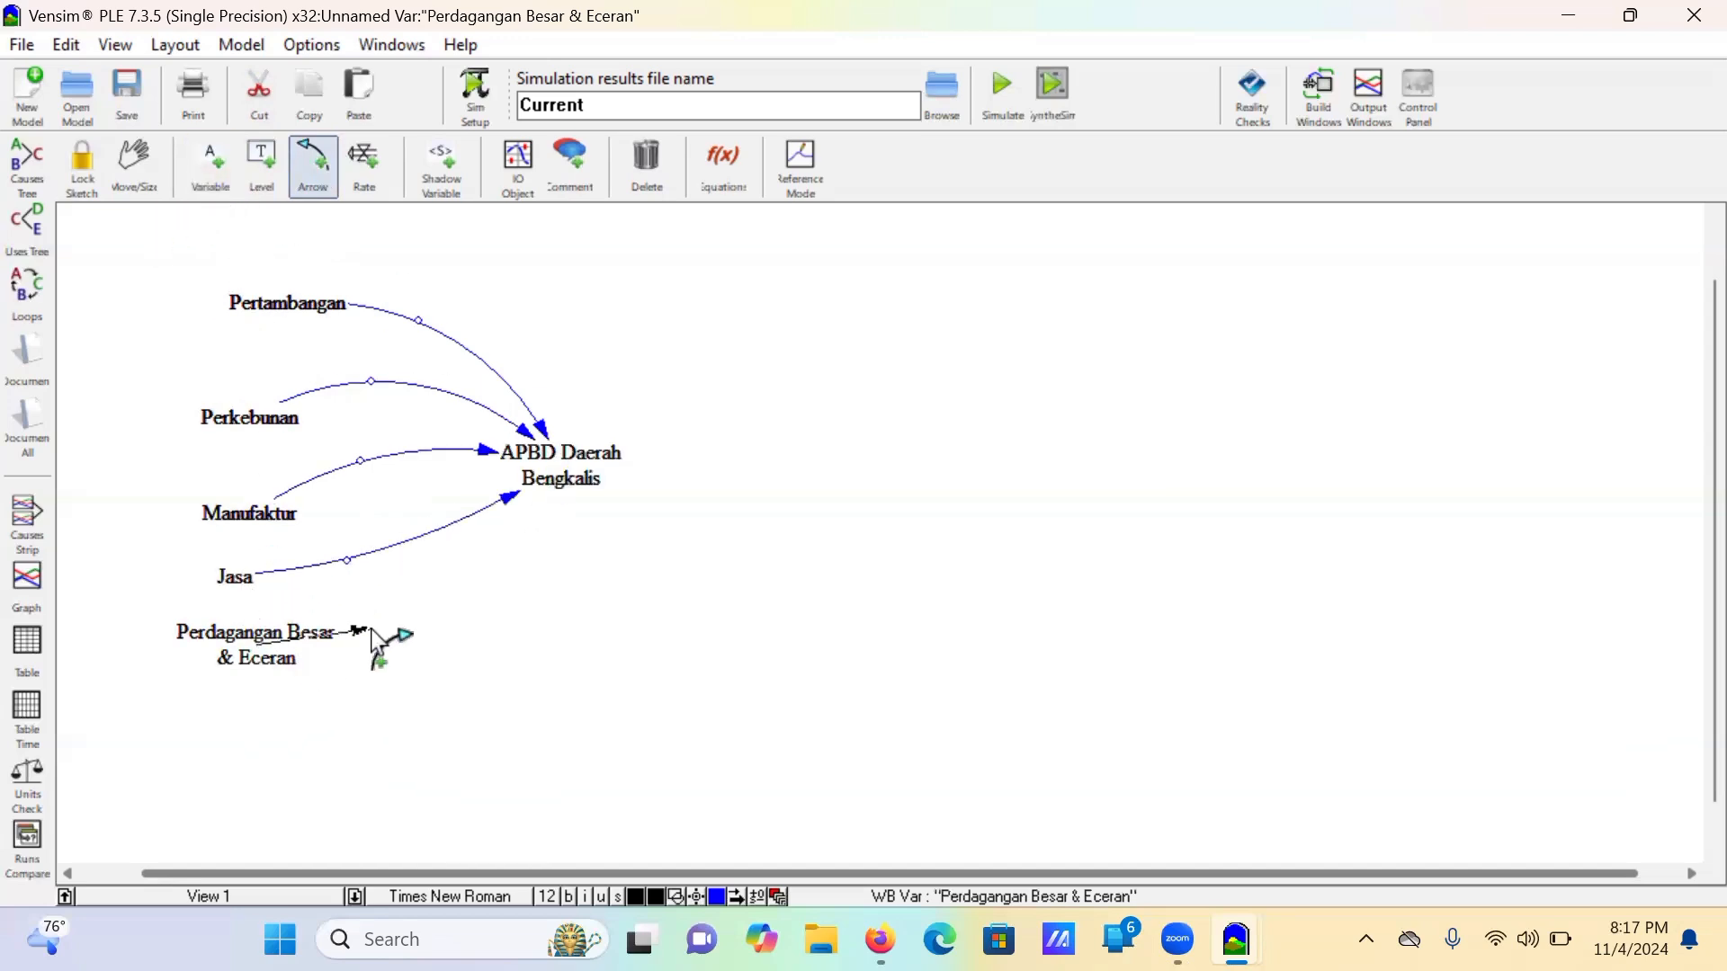
pyautogui.click(580, 469)
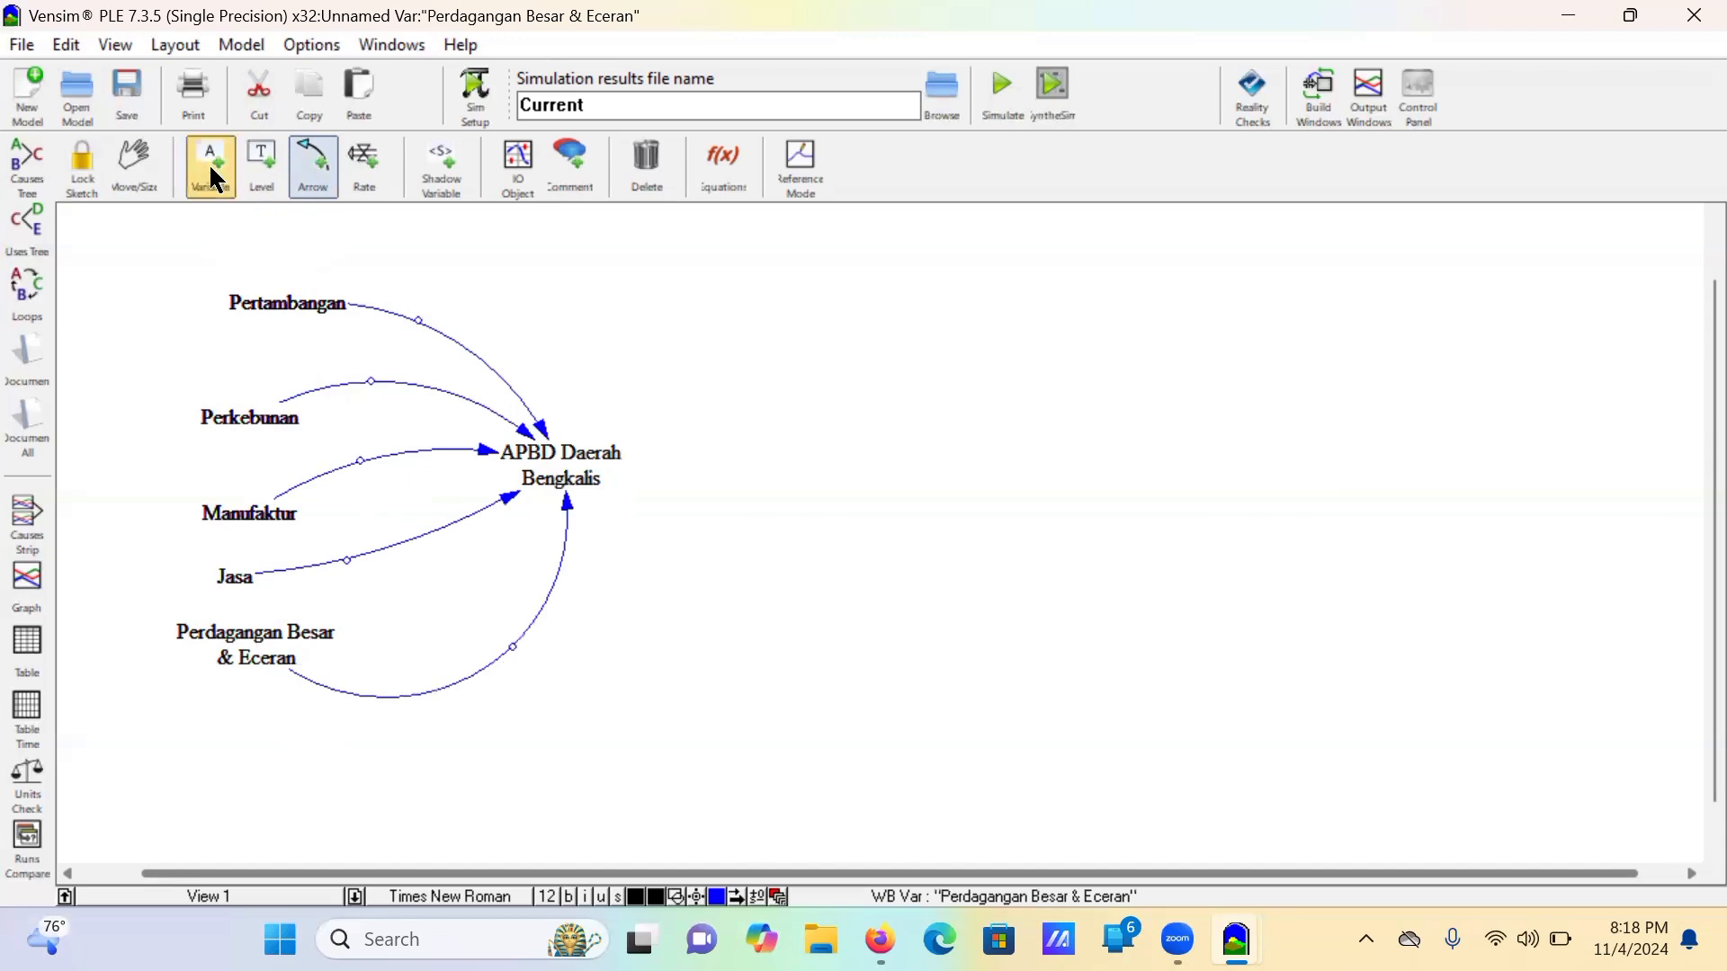
# Step: Move the whole diagram to the right to free space beside the sector variables
pyautogui.click(131, 159)
pyautogui.moveTo(135, 261); pyautogui.dragTo(732, 771)
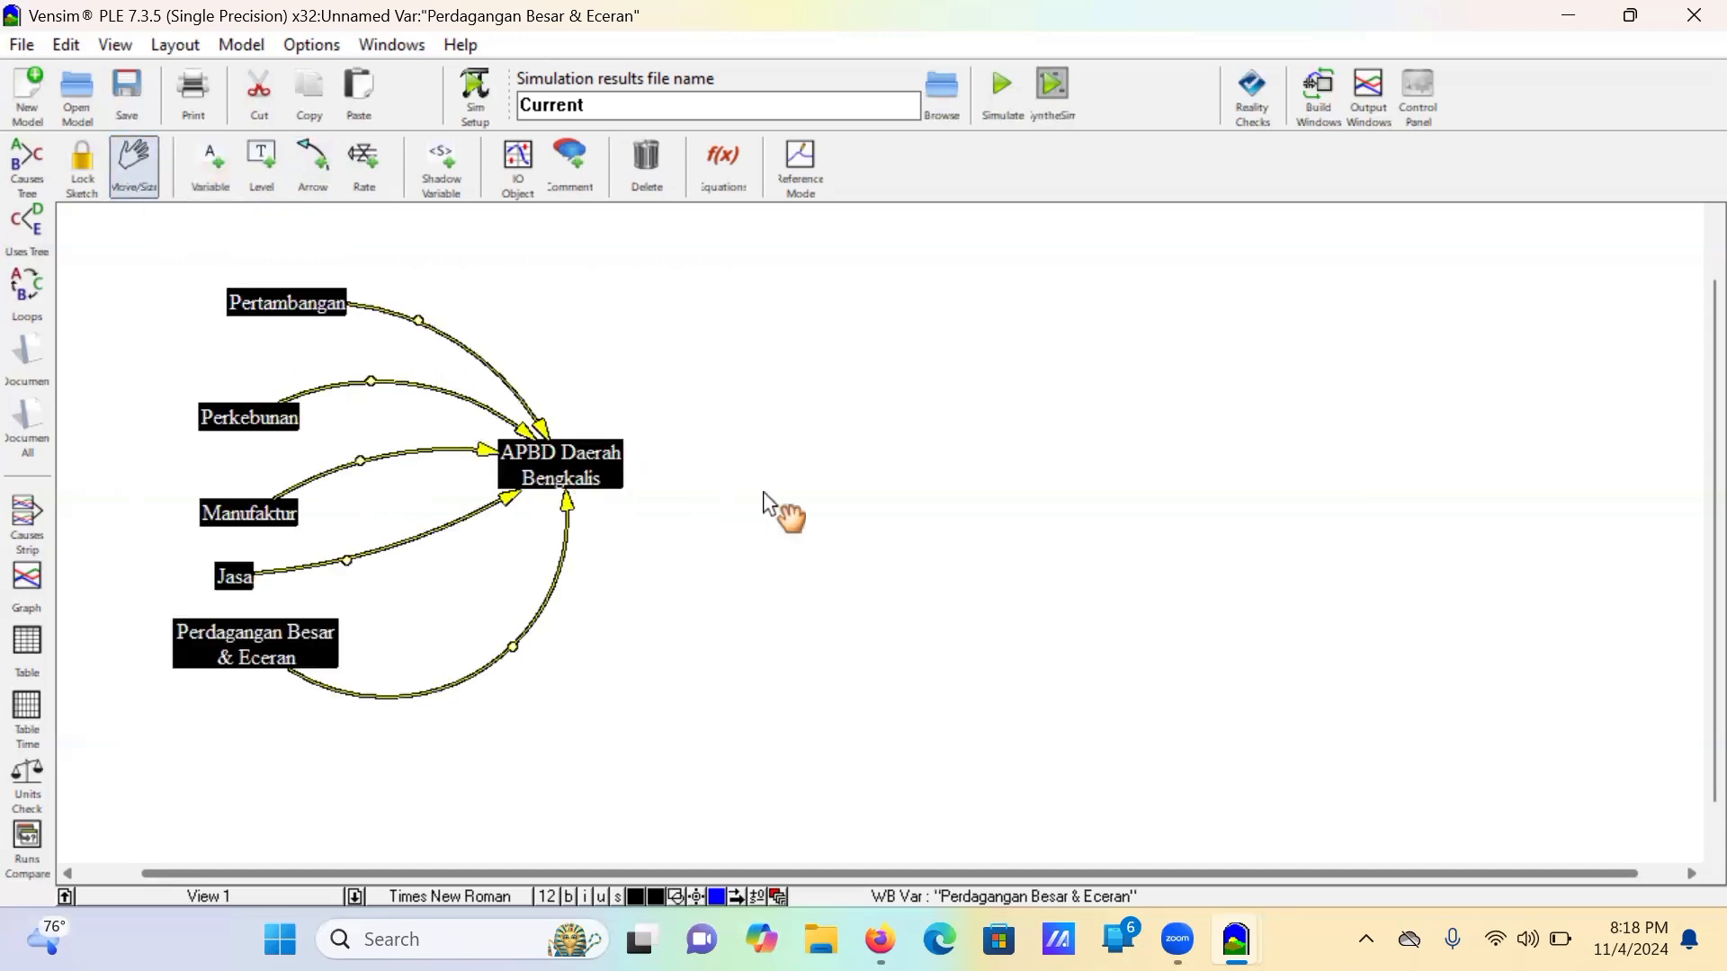
pyautogui.moveTo(573, 481); pyautogui.dragTo(810, 493)
# Step: Add a variable named Pendapatan dari Pertambangan above and to the left of Pertambangan
pyautogui.click(211, 164)
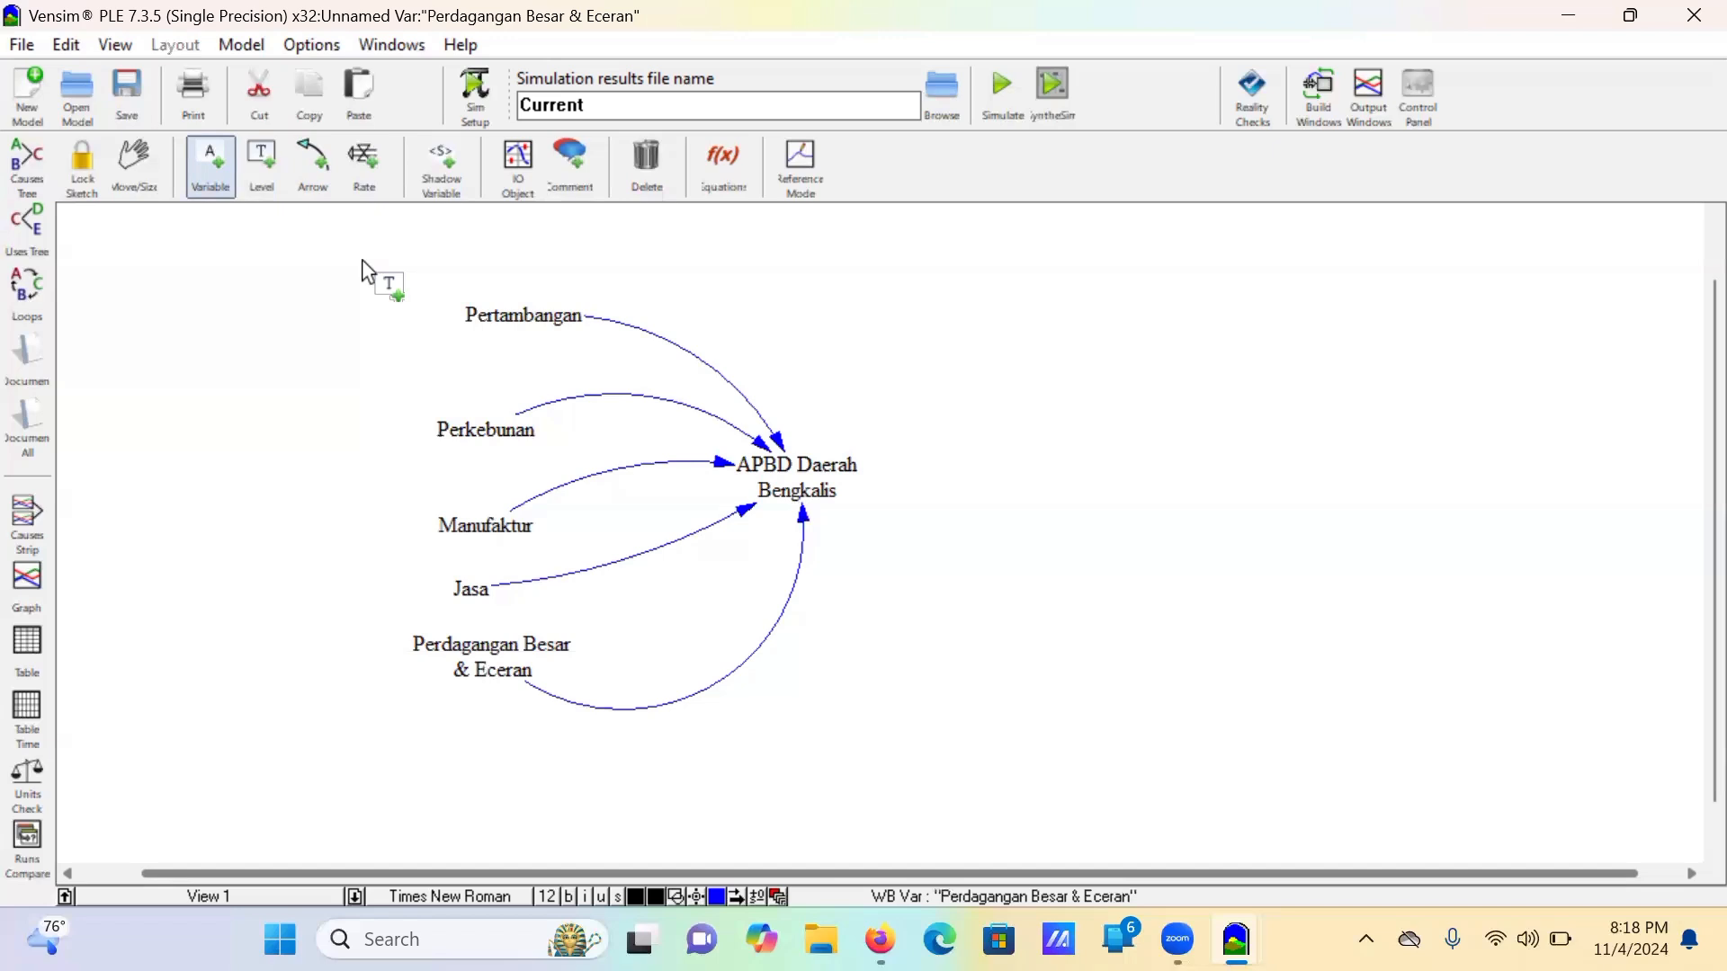
pyautogui.click(282, 261)
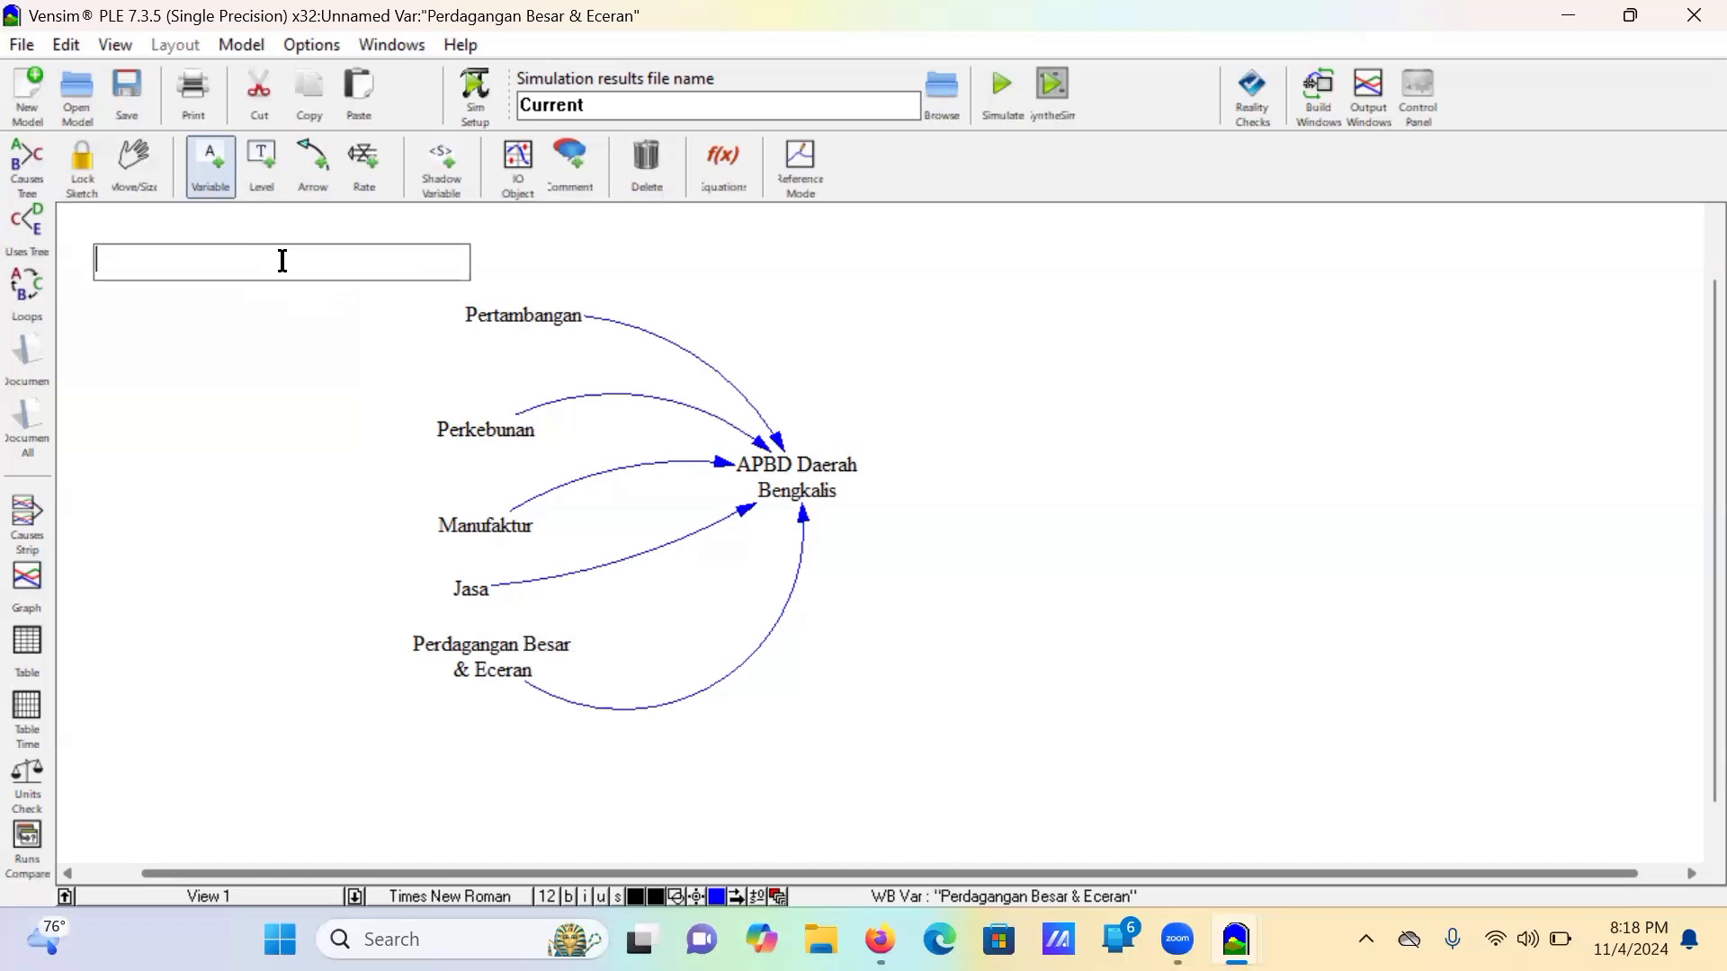
pyautogui.press('Escape')
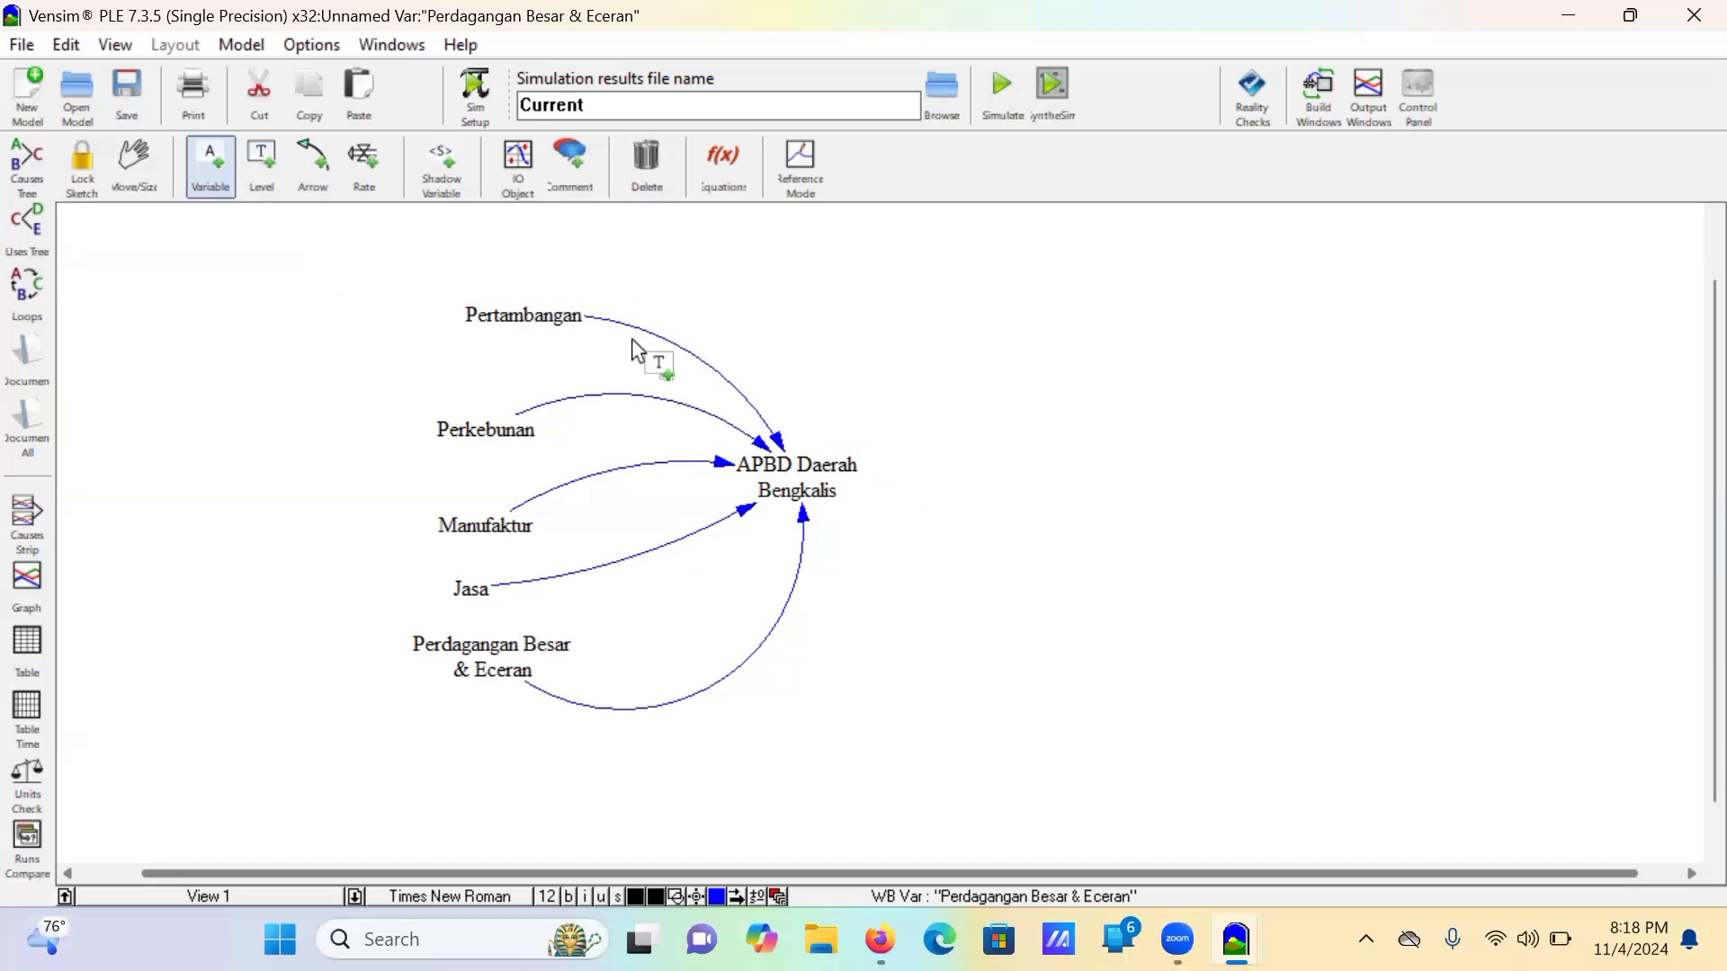
pyautogui.click(331, 263)
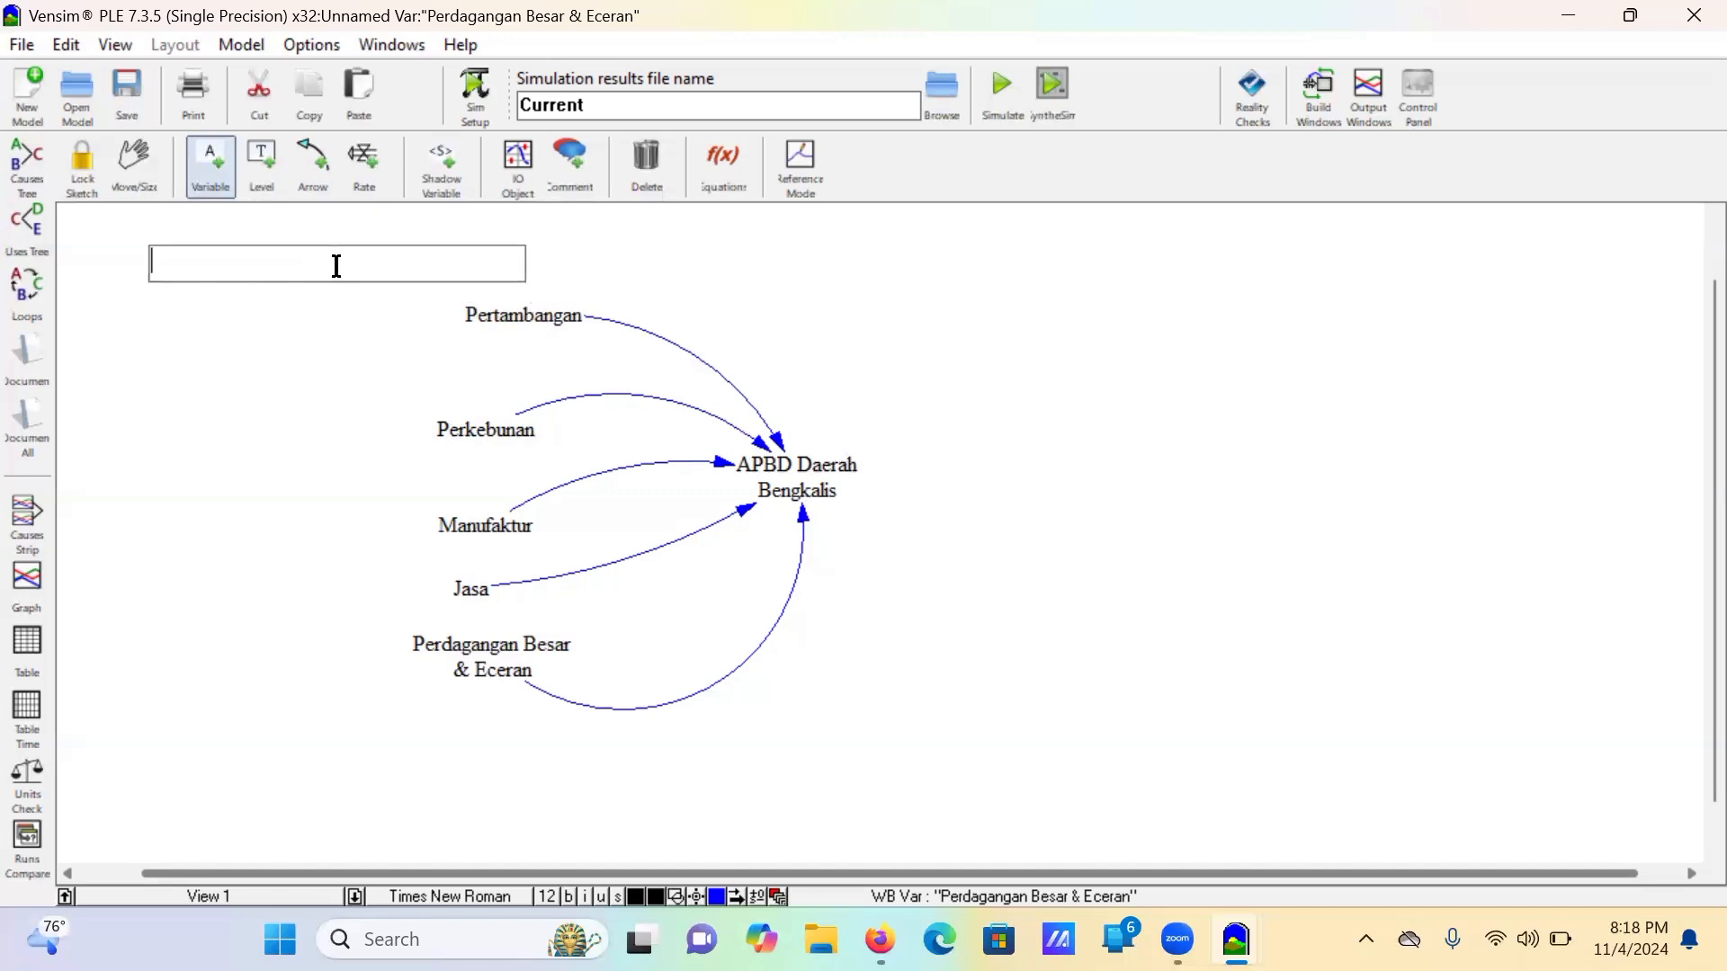
pyautogui.write('Pendapatan dari Pertamb')
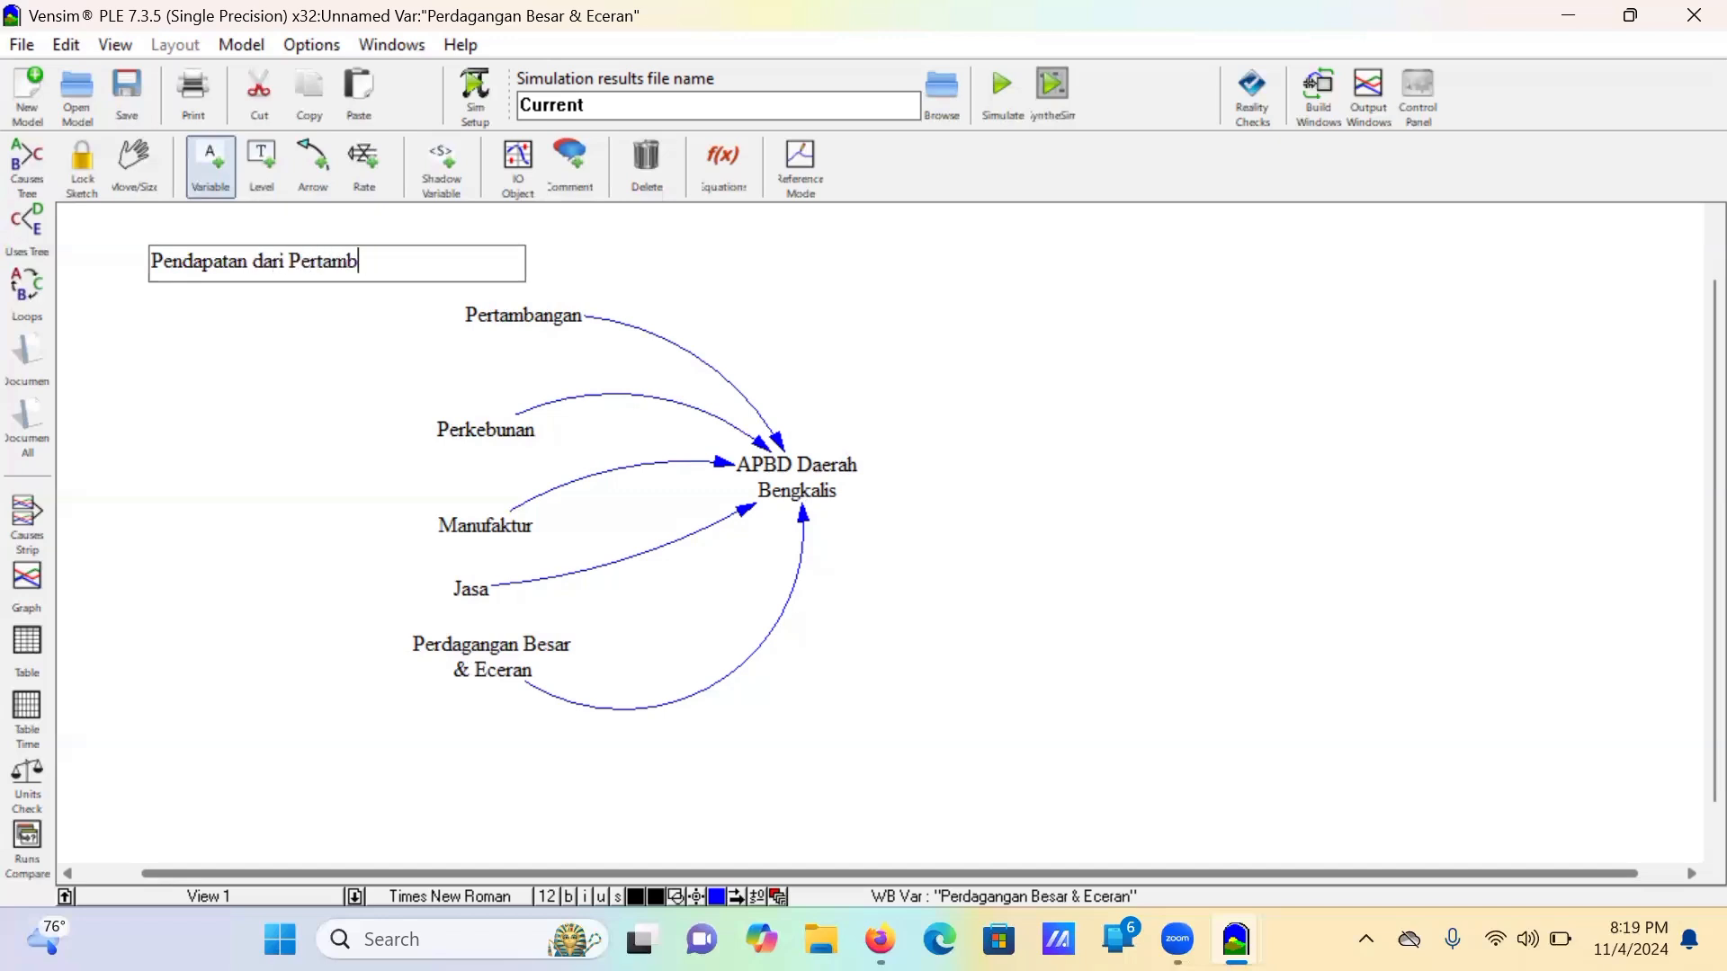
pyautogui.write('angan')
pyautogui.press('Return')
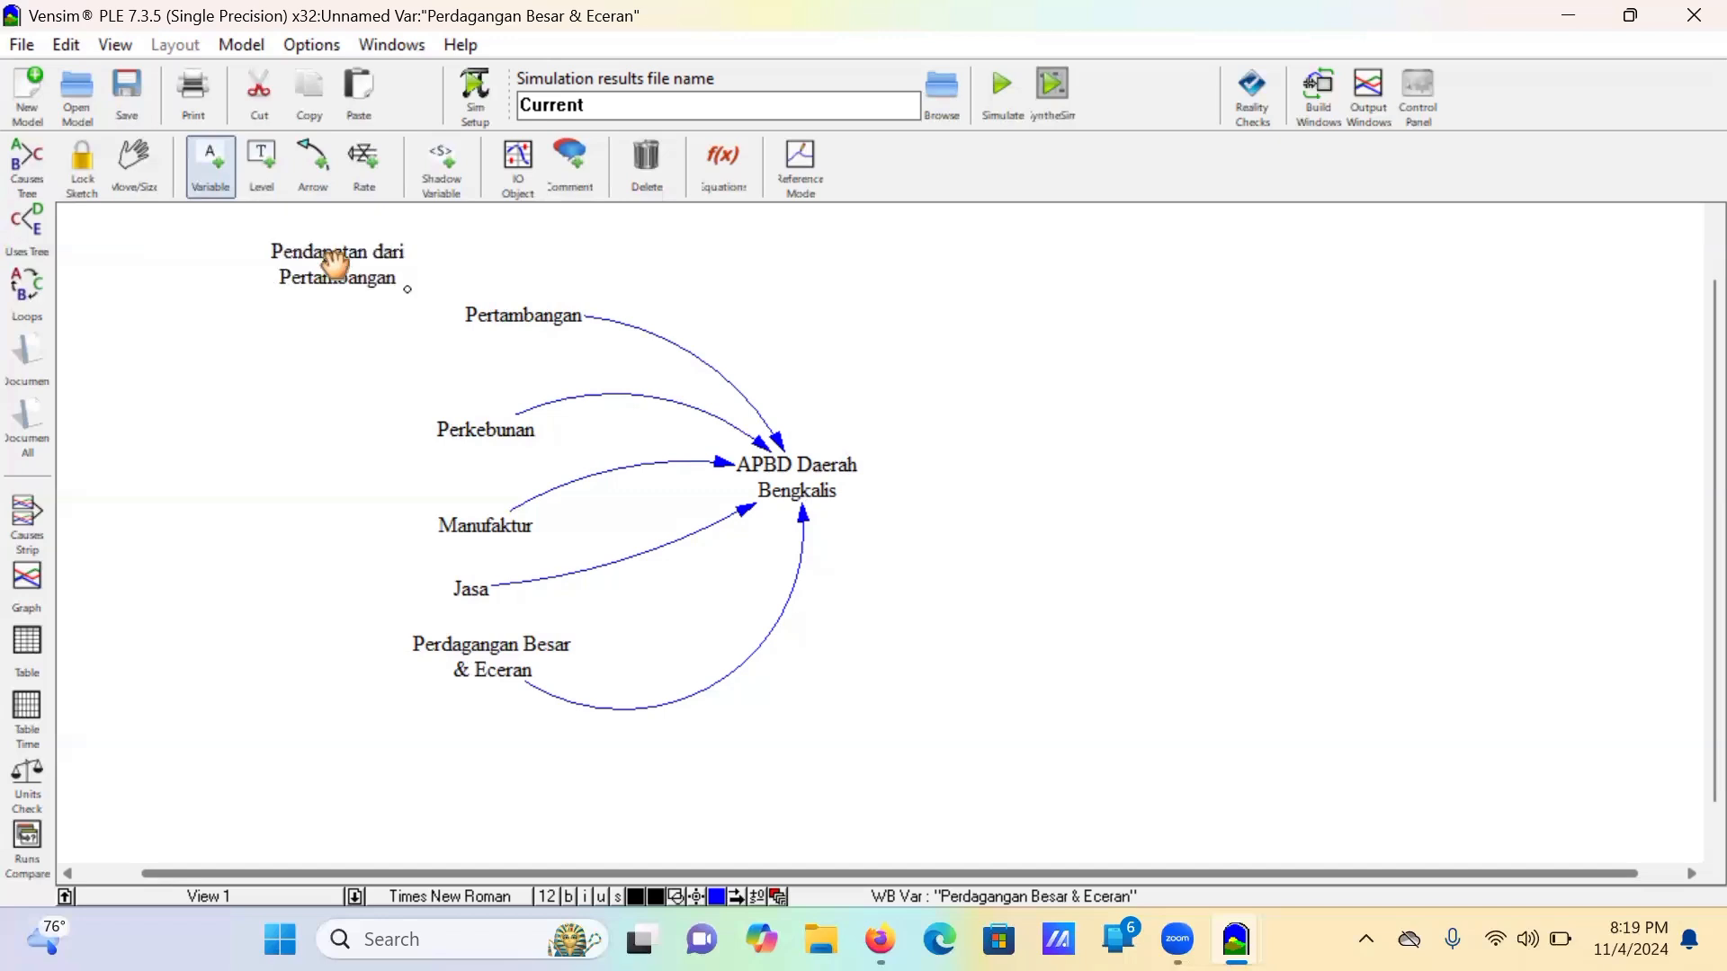
# Step: Draw a curved arrow from Pendapatan dari Pertambangan to Pertambangan, shift the source variable slightly down-left and flatten the arrow's curve
pyautogui.click(313, 171)
pyautogui.click(371, 273)
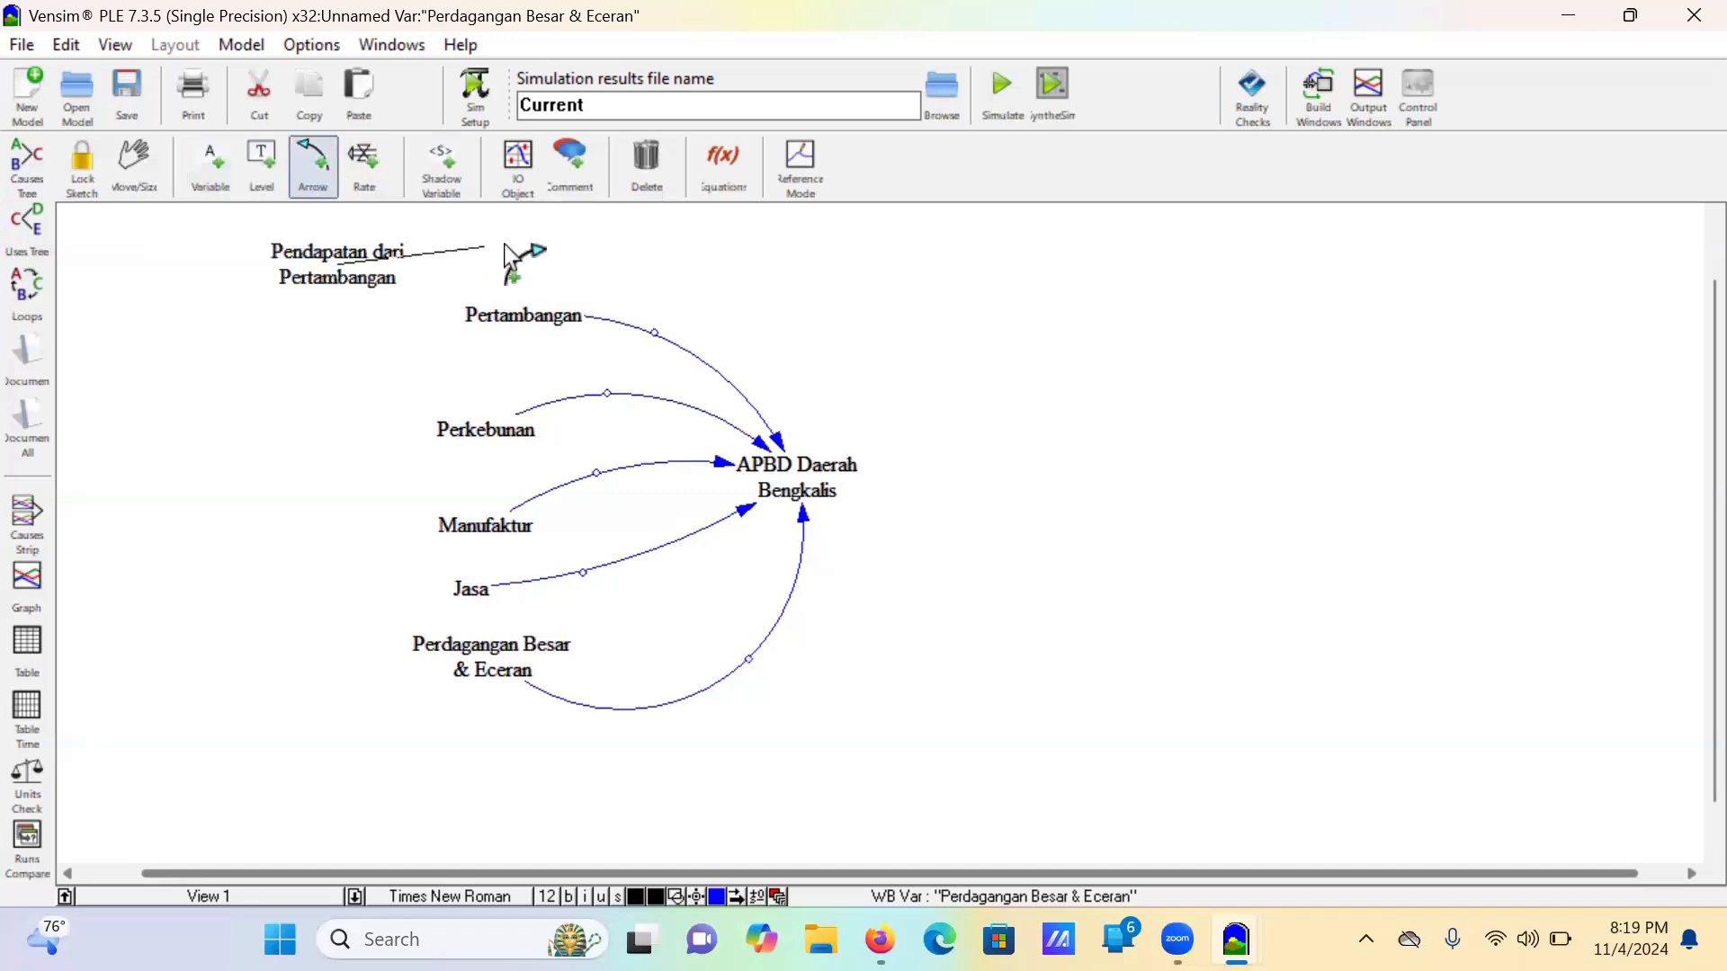
pyautogui.click(564, 329)
pyautogui.moveTo(354, 258); pyautogui.dragTo(321, 277)
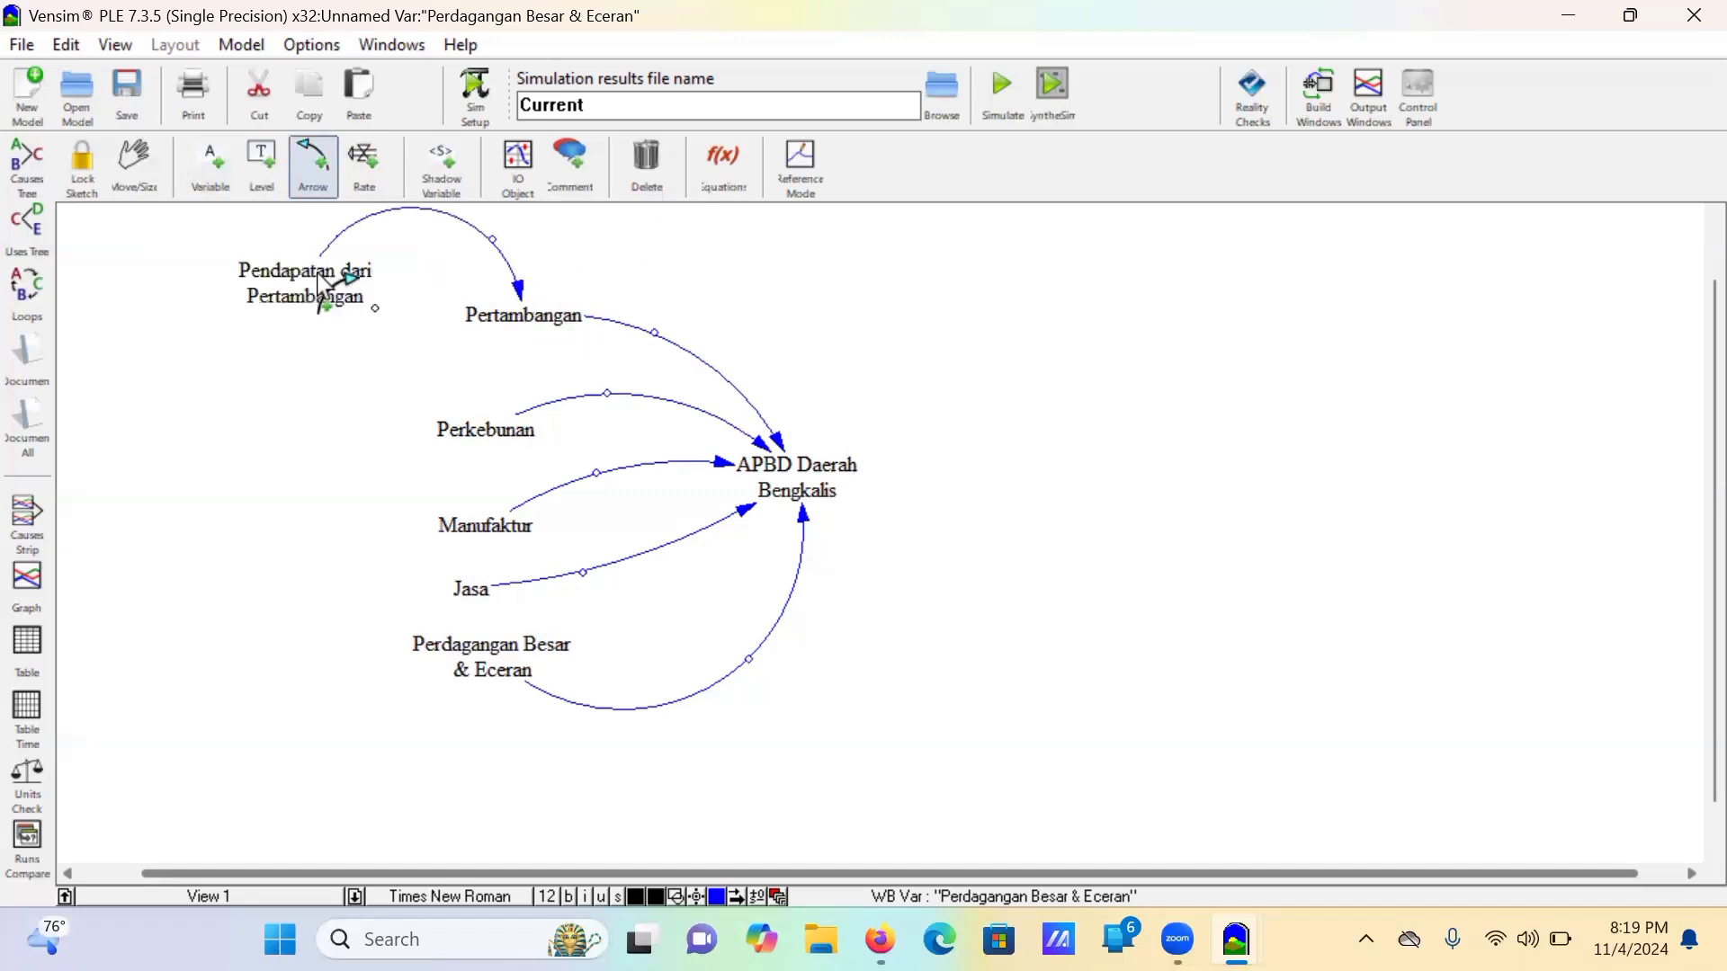
pyautogui.moveTo(492, 236); pyautogui.dragTo(466, 266)
# Step: Inspect the equation definition of Pertambangan and close it without entering a formula
pyautogui.click(722, 158)
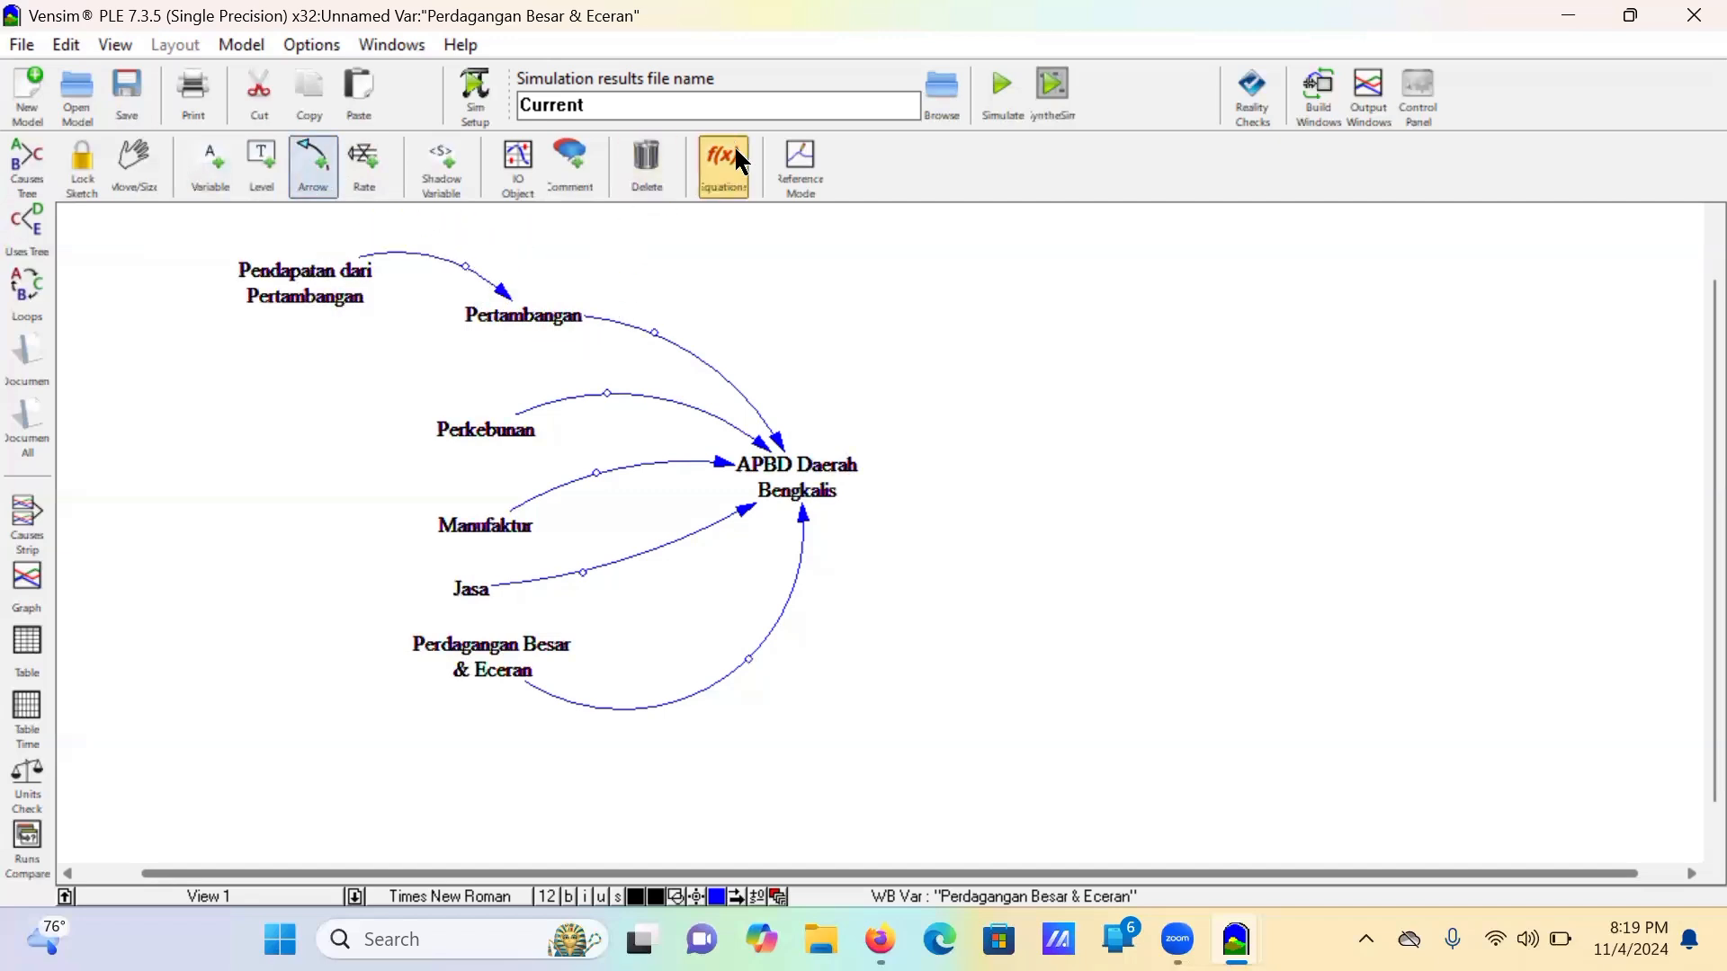
pyautogui.click(566, 320)
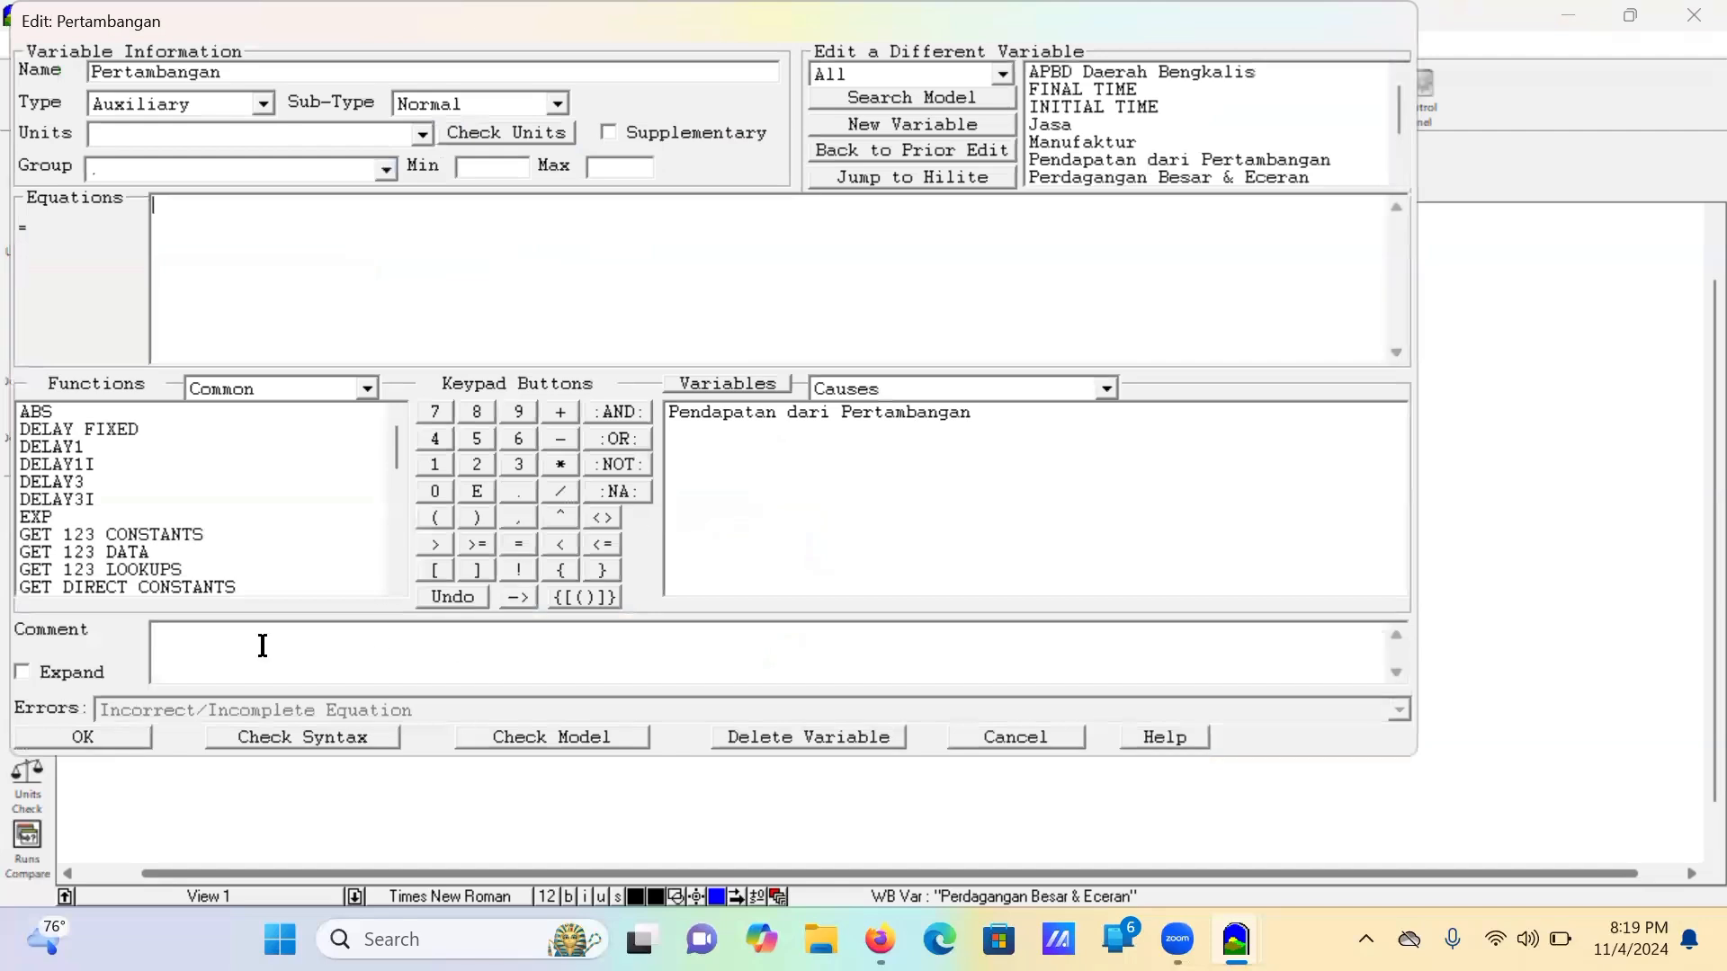
pyautogui.click(101, 740)
pyautogui.click(99, 733)
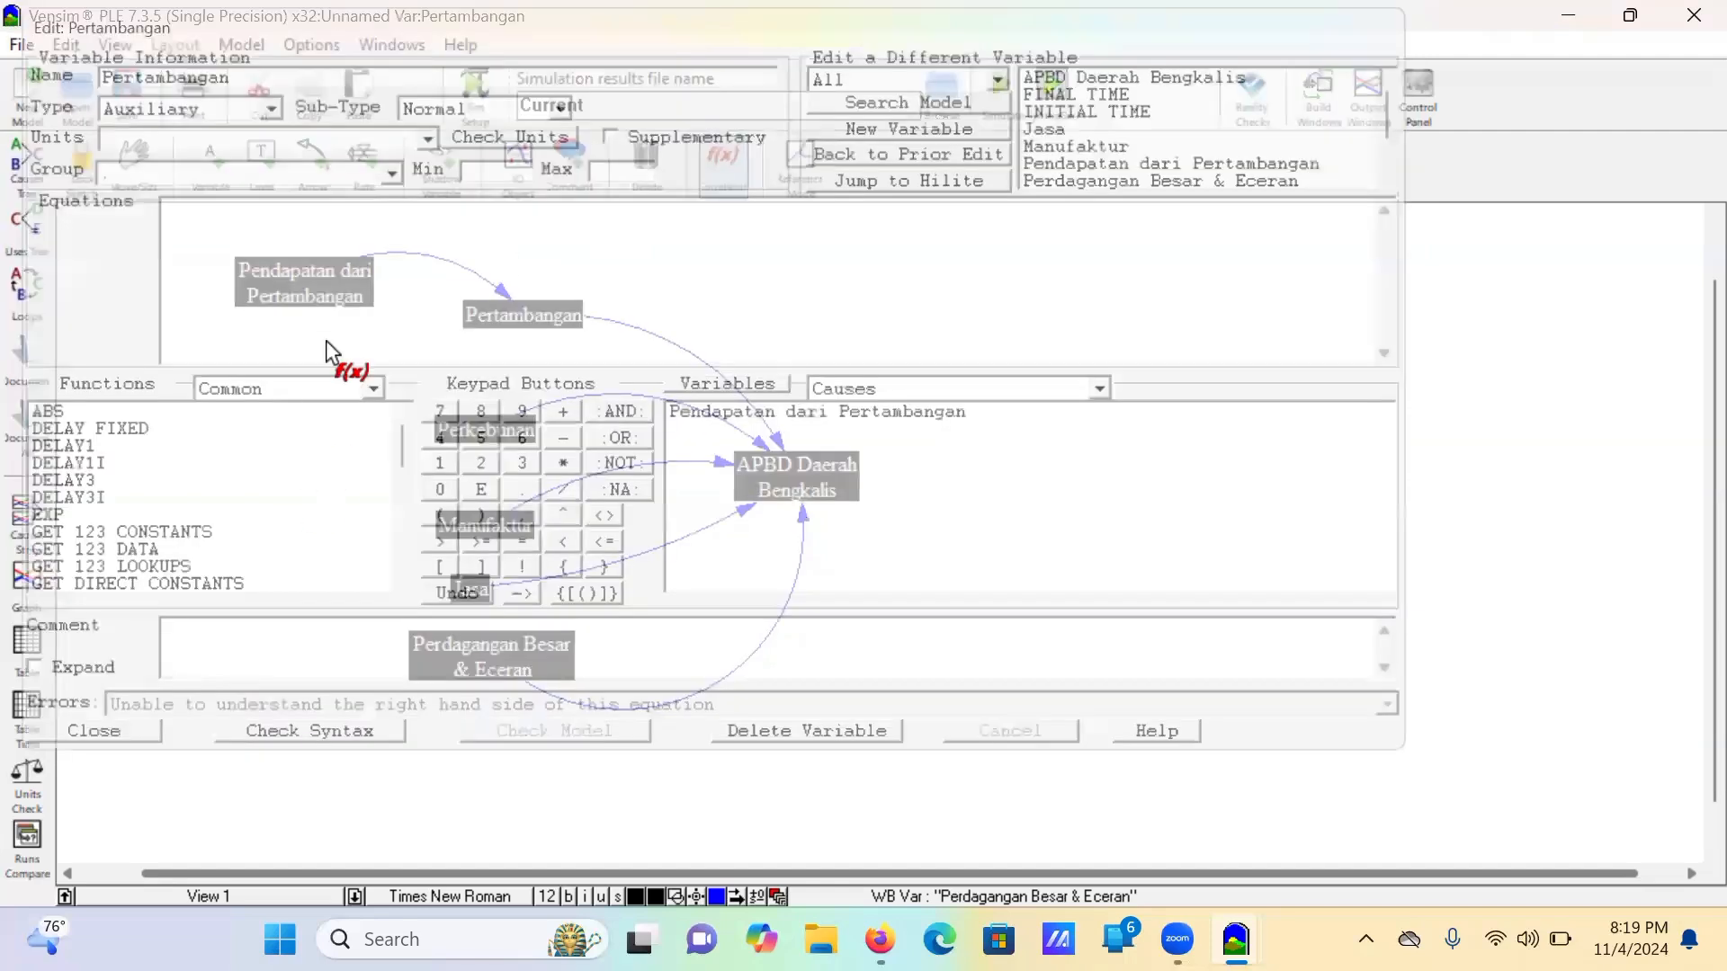
# Step: Open the equation of Pendapatan dari Pertambangan and browse the Common and All function lists down to the RANDOM functions
pyautogui.click(341, 293)
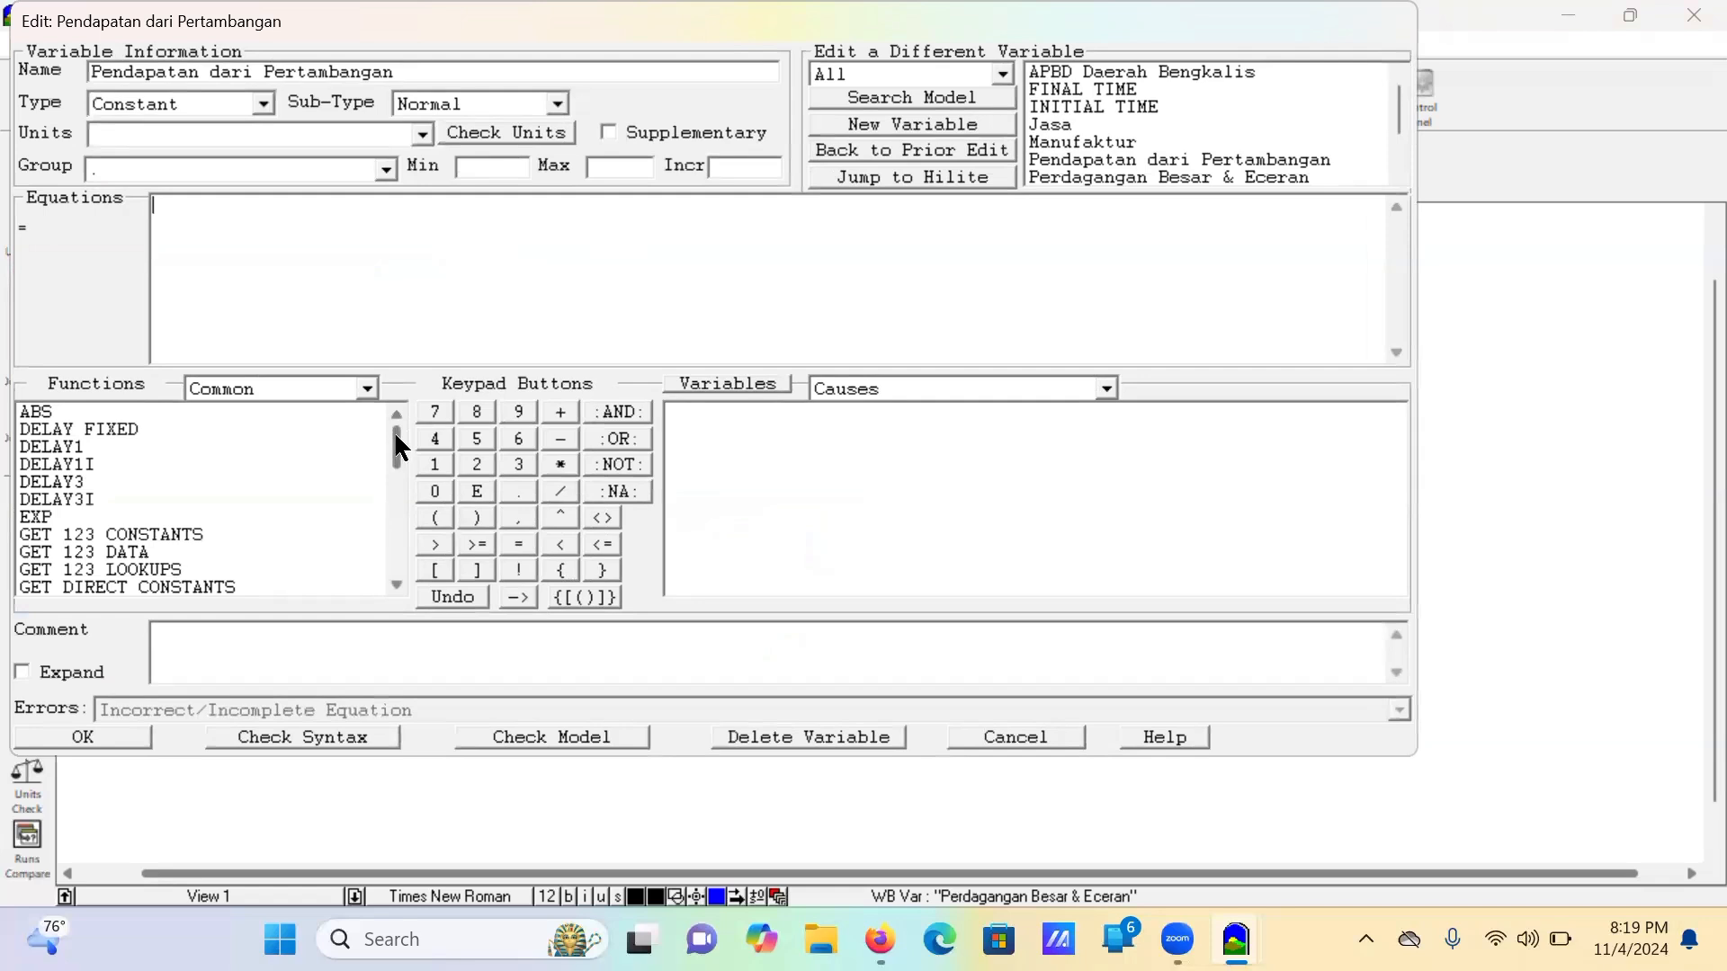
pyautogui.moveTo(394, 440); pyautogui.dragTo(397, 550)
pyautogui.scroll(10, 216, 493)
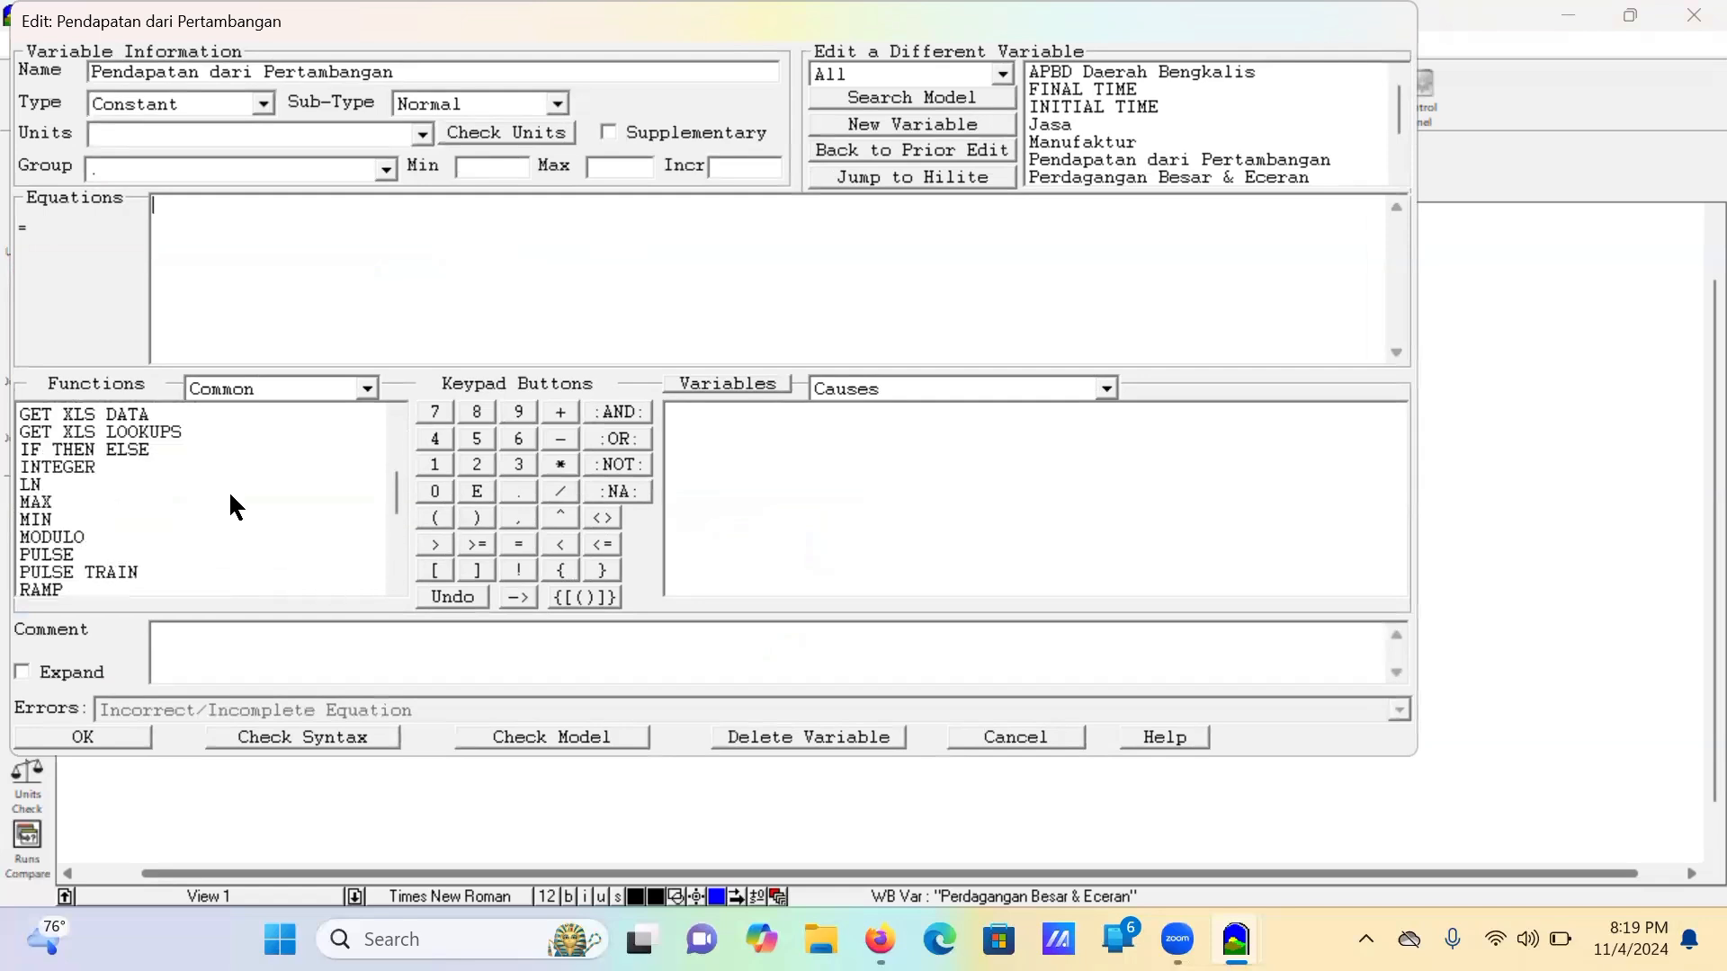
pyautogui.click(366, 388)
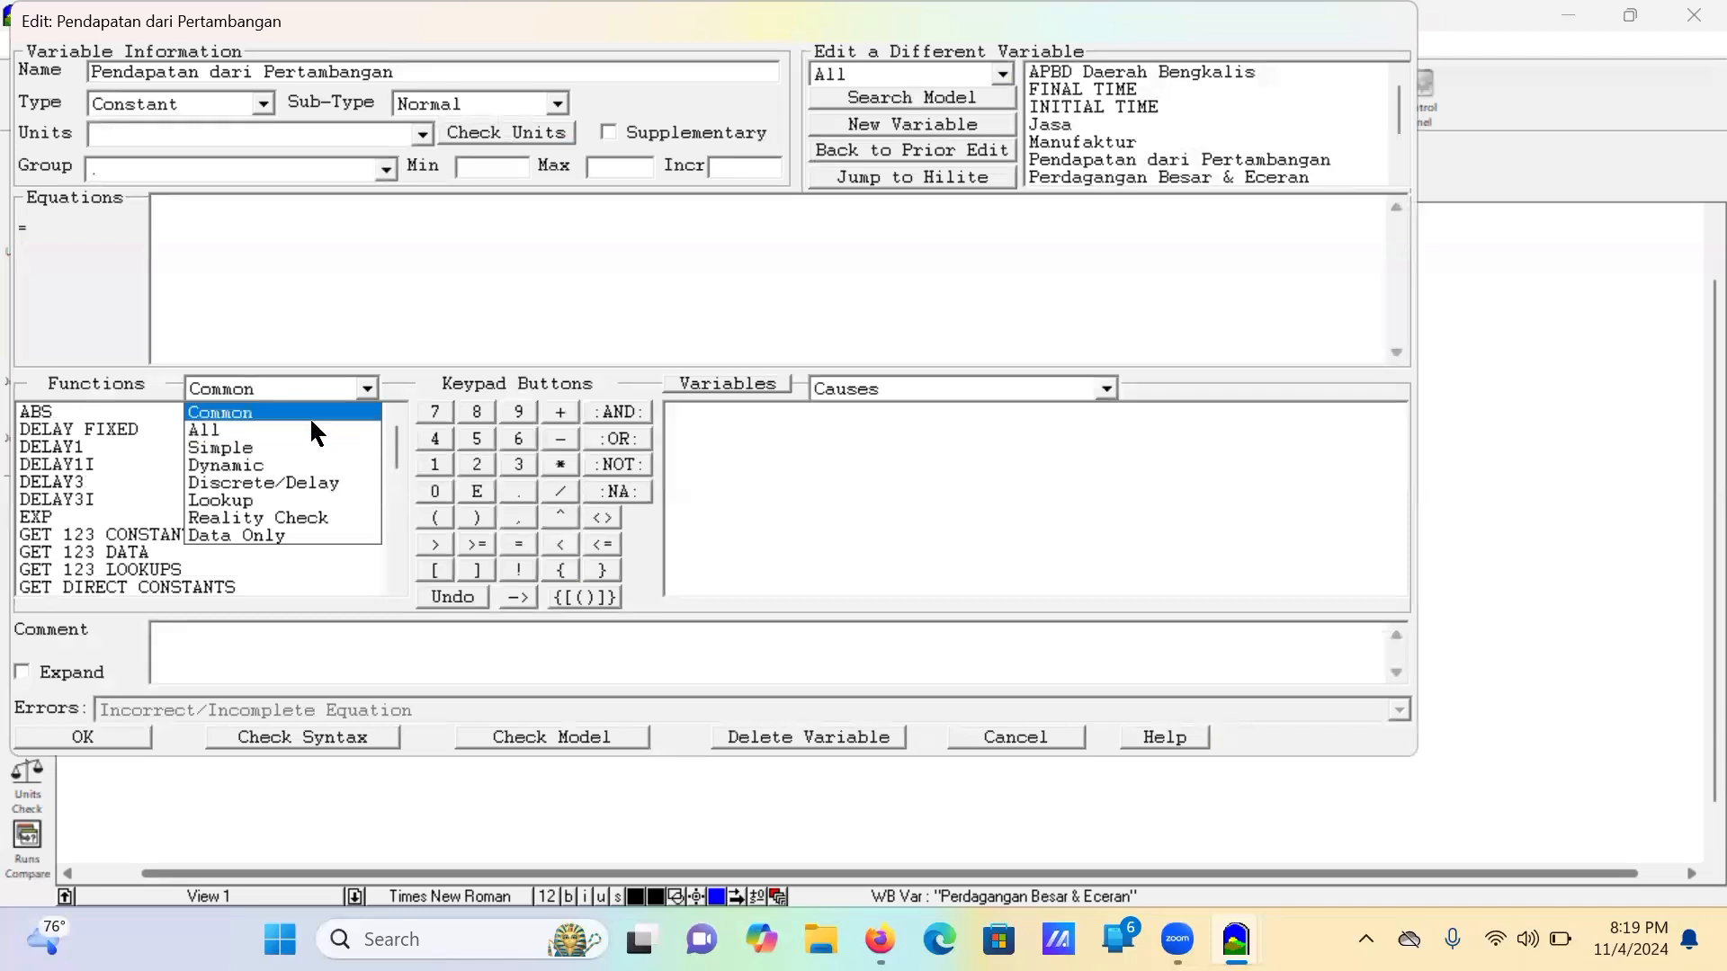
pyautogui.click(316, 415)
pyautogui.click(347, 388)
pyautogui.click(318, 428)
pyautogui.scroll(-20, 341, 510)
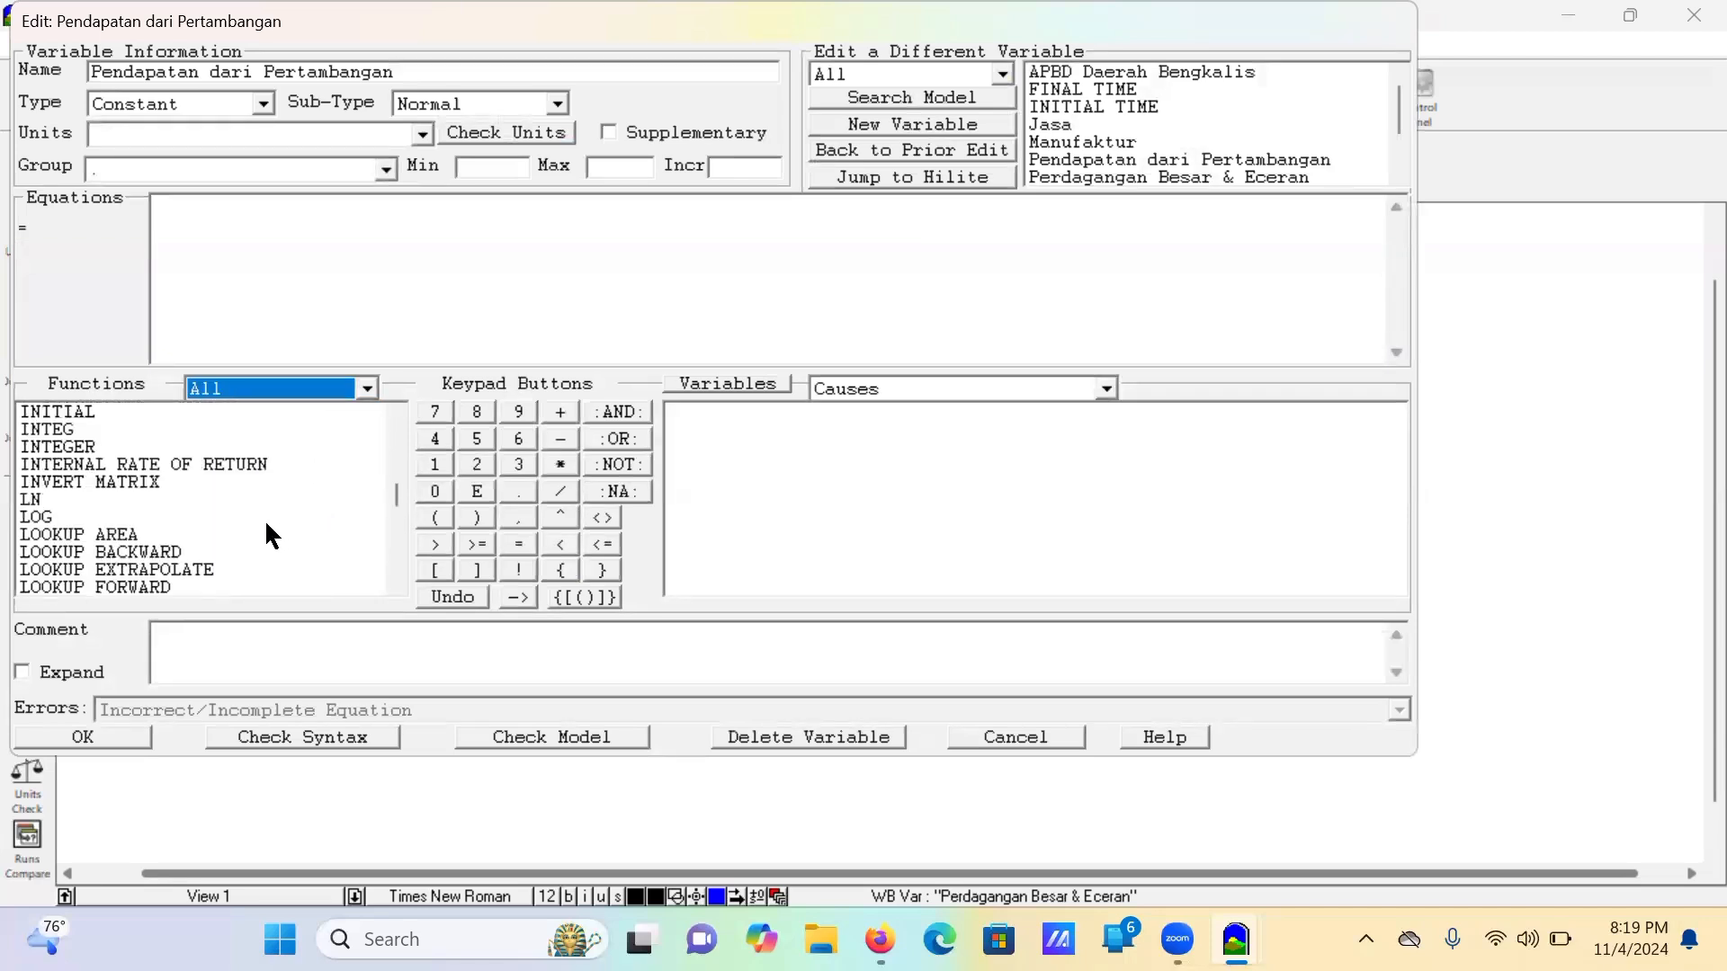
pyautogui.scroll(-12, 264, 522)
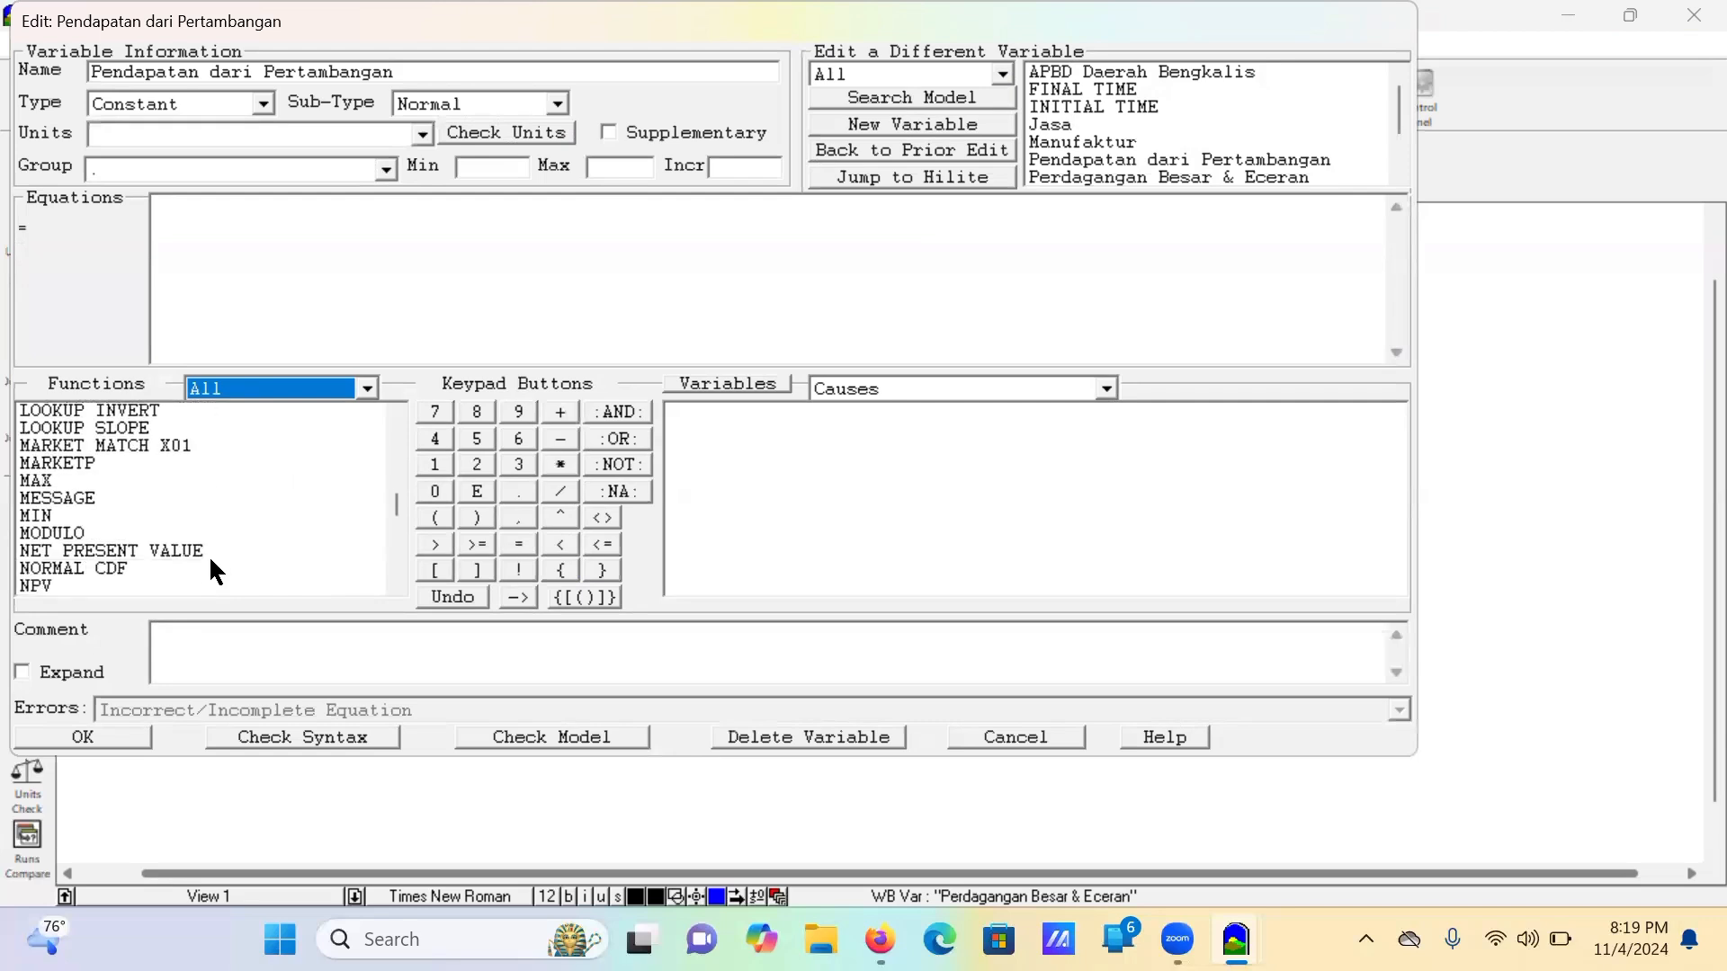
pyautogui.scroll(15, 167, 523)
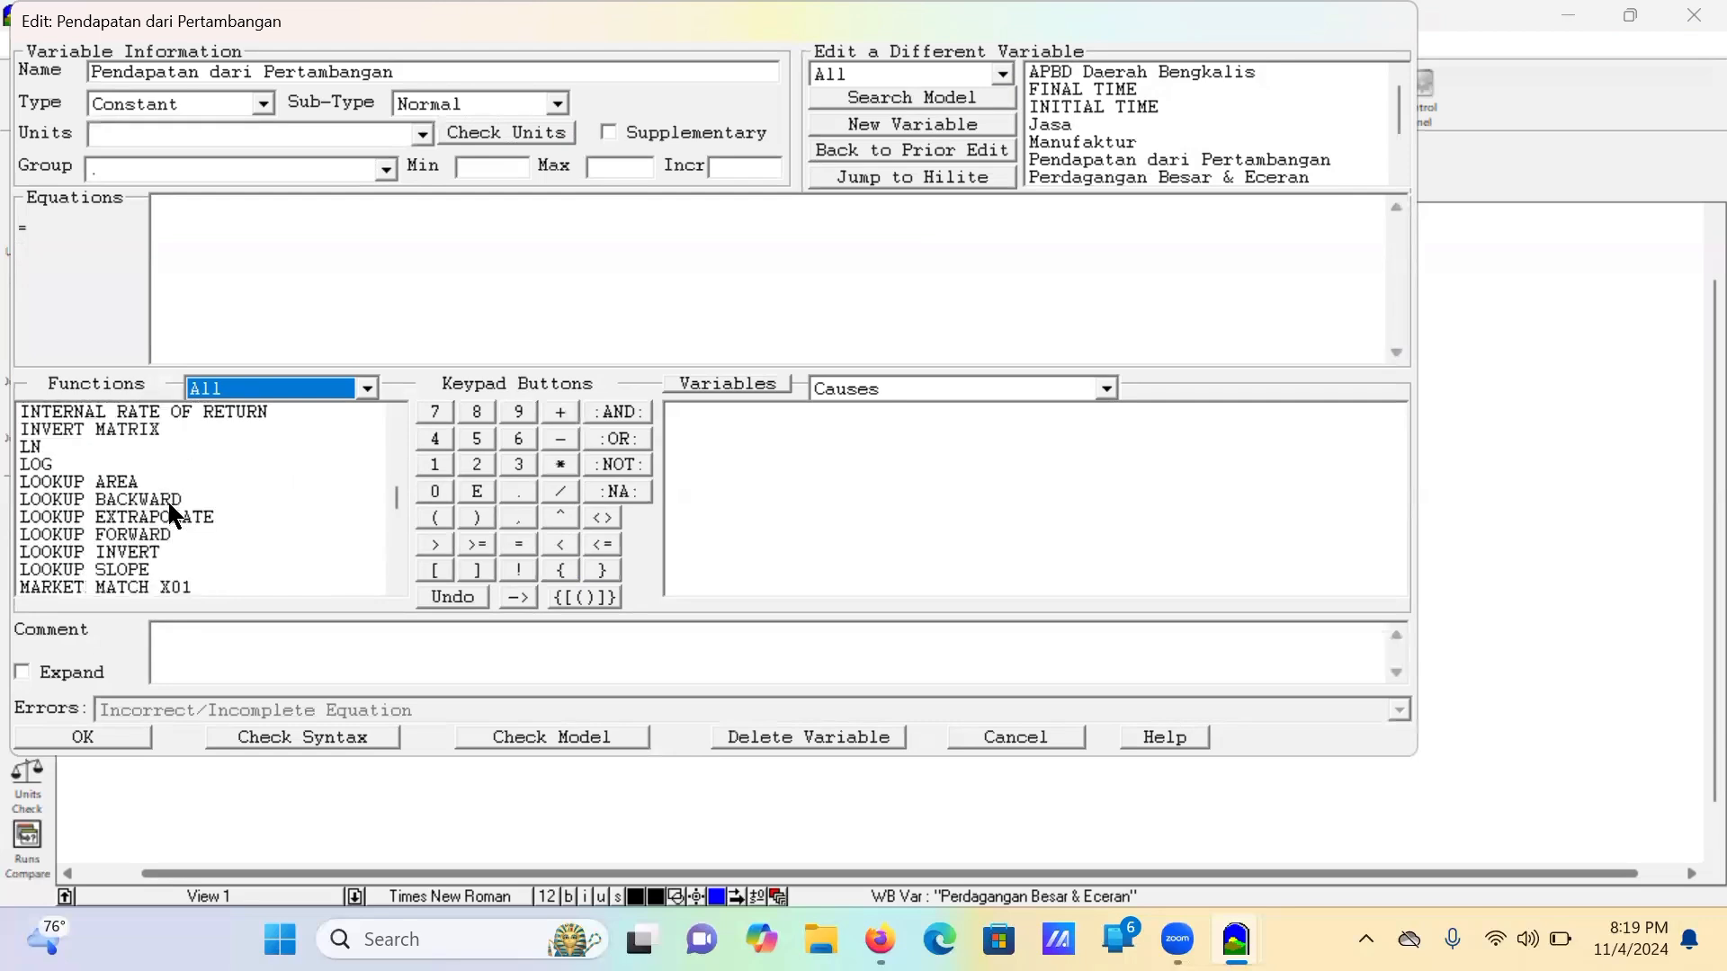
pyautogui.scroll(5, 167, 508)
pyautogui.moveTo(394, 477); pyautogui.dragTo(393, 528)
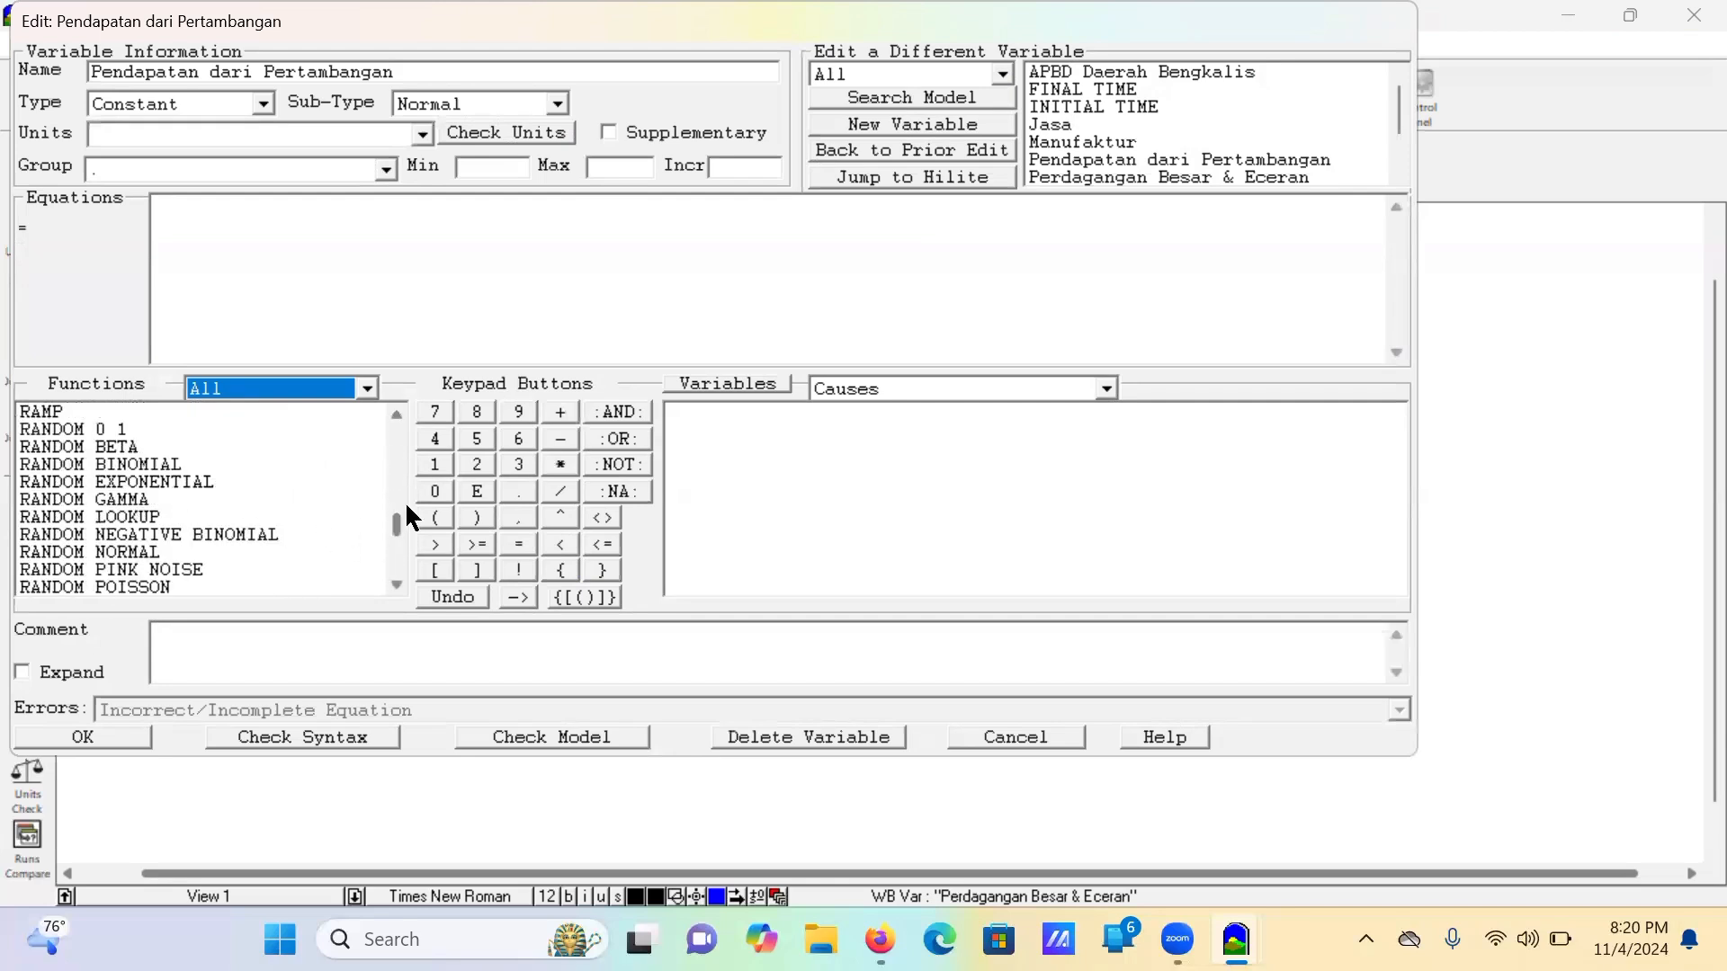
# Step: Insert the RANDOM NORMAL function template into the equation of Pendapatan dari Pertambangan and clear it again
pyautogui.click(126, 551)
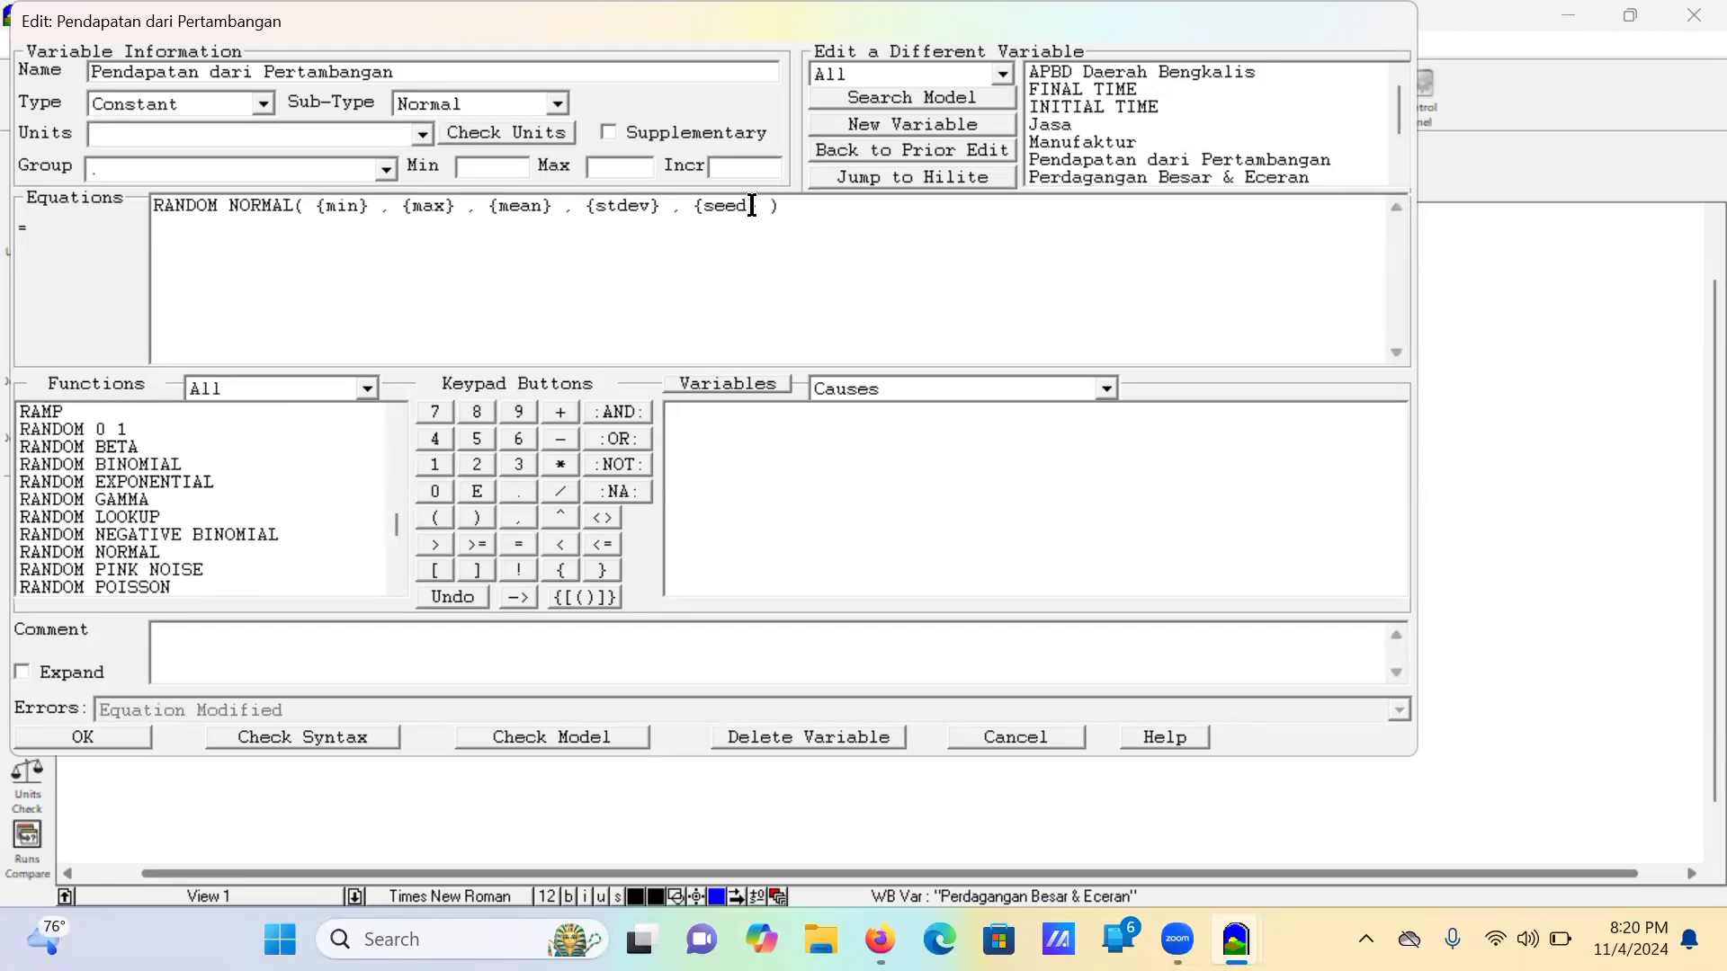
pyautogui.moveTo(797, 214); pyautogui.dragTo(150, 169)
pyautogui.press('Delete')
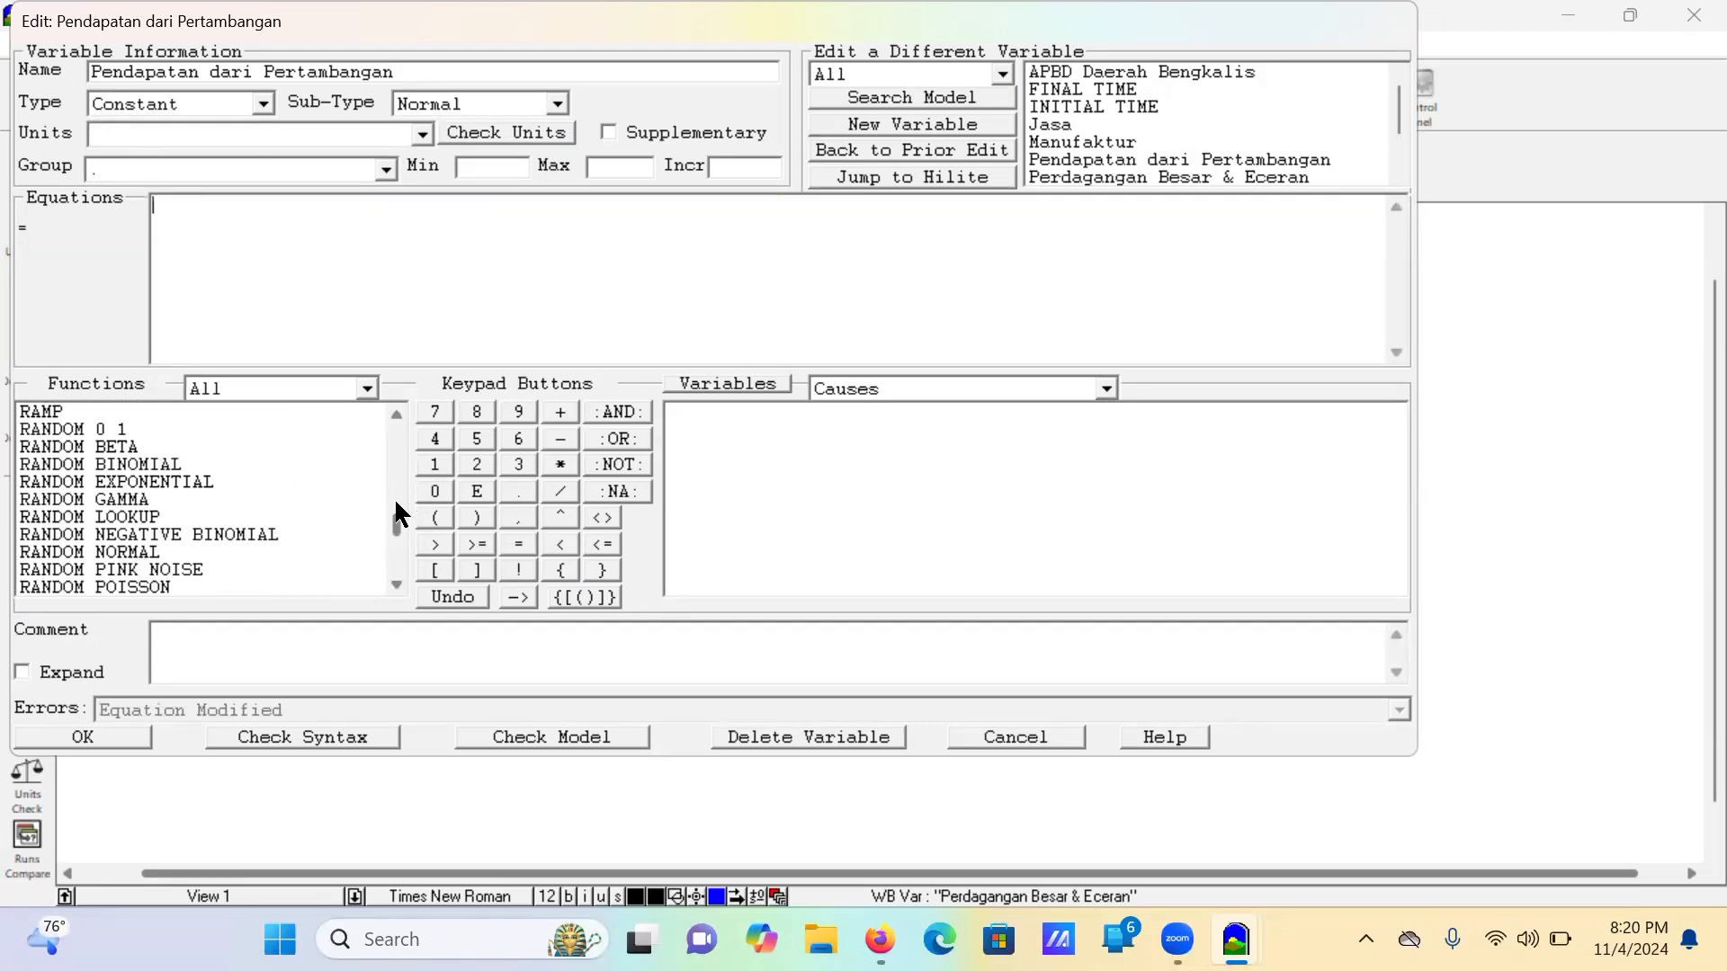
pyautogui.scroll(-3, 394, 513)
# Step: Go from the REVISI 5 folder to REVISI 4 in File Explorer and open the Vensim Revisi 3 Real model
pyautogui.doubleClick(172, 498)
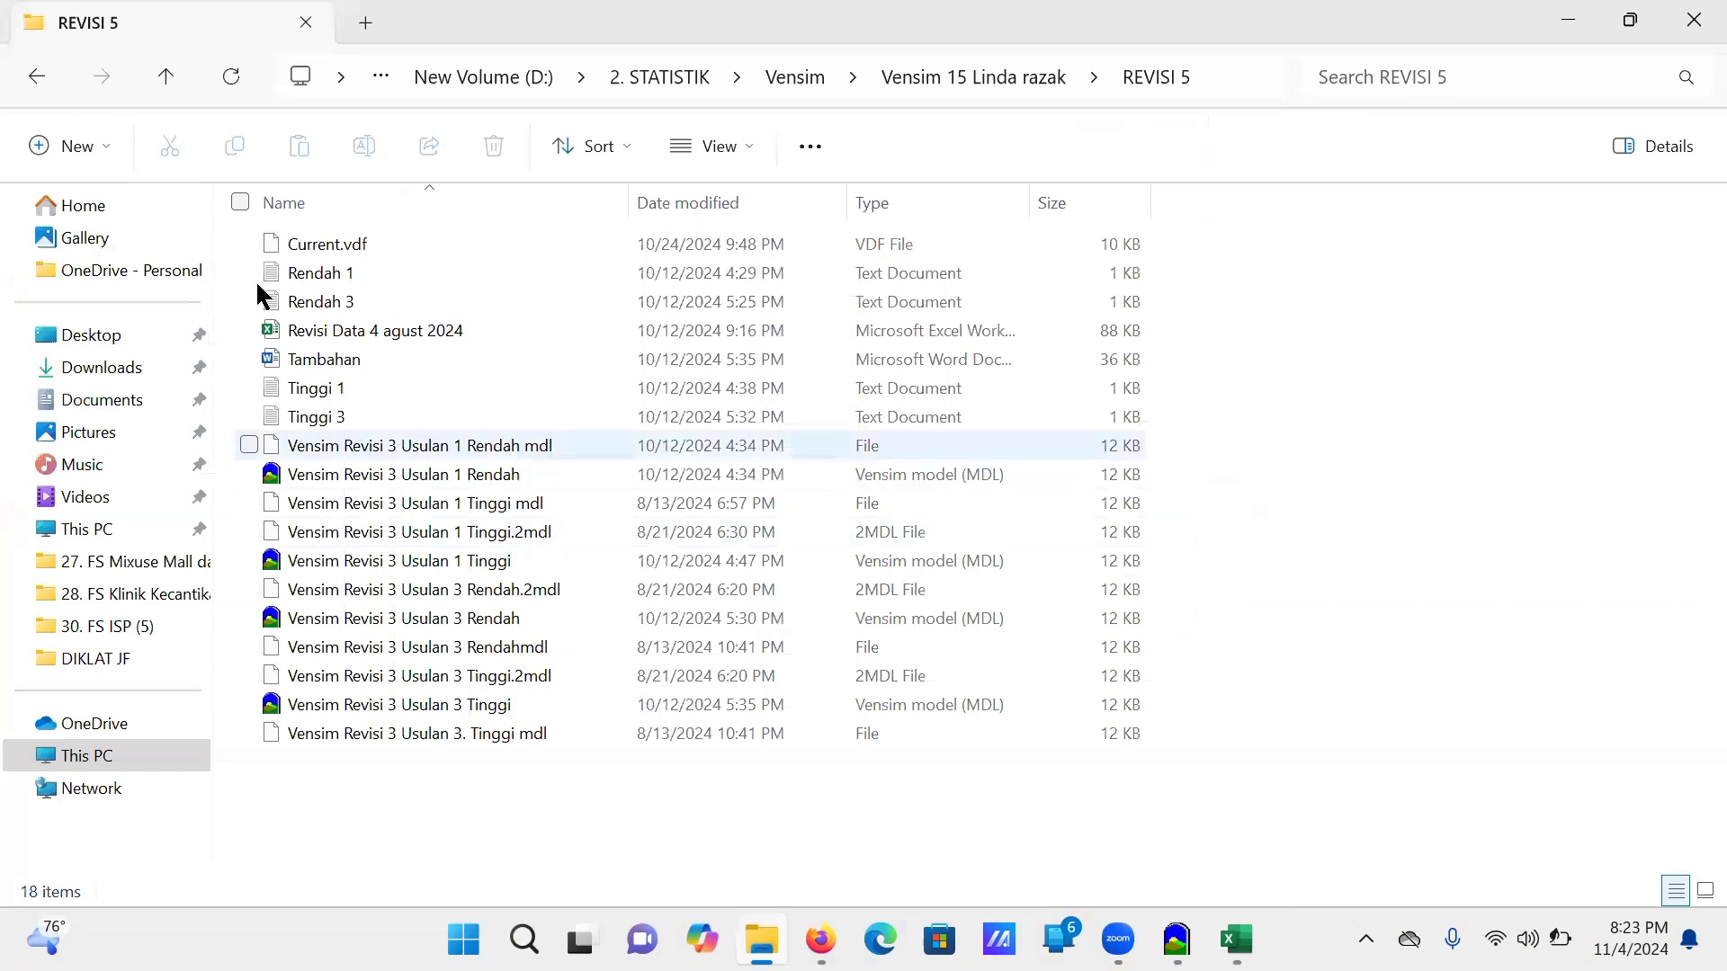
pyautogui.click(37, 76)
pyautogui.doubleClick(362, 357)
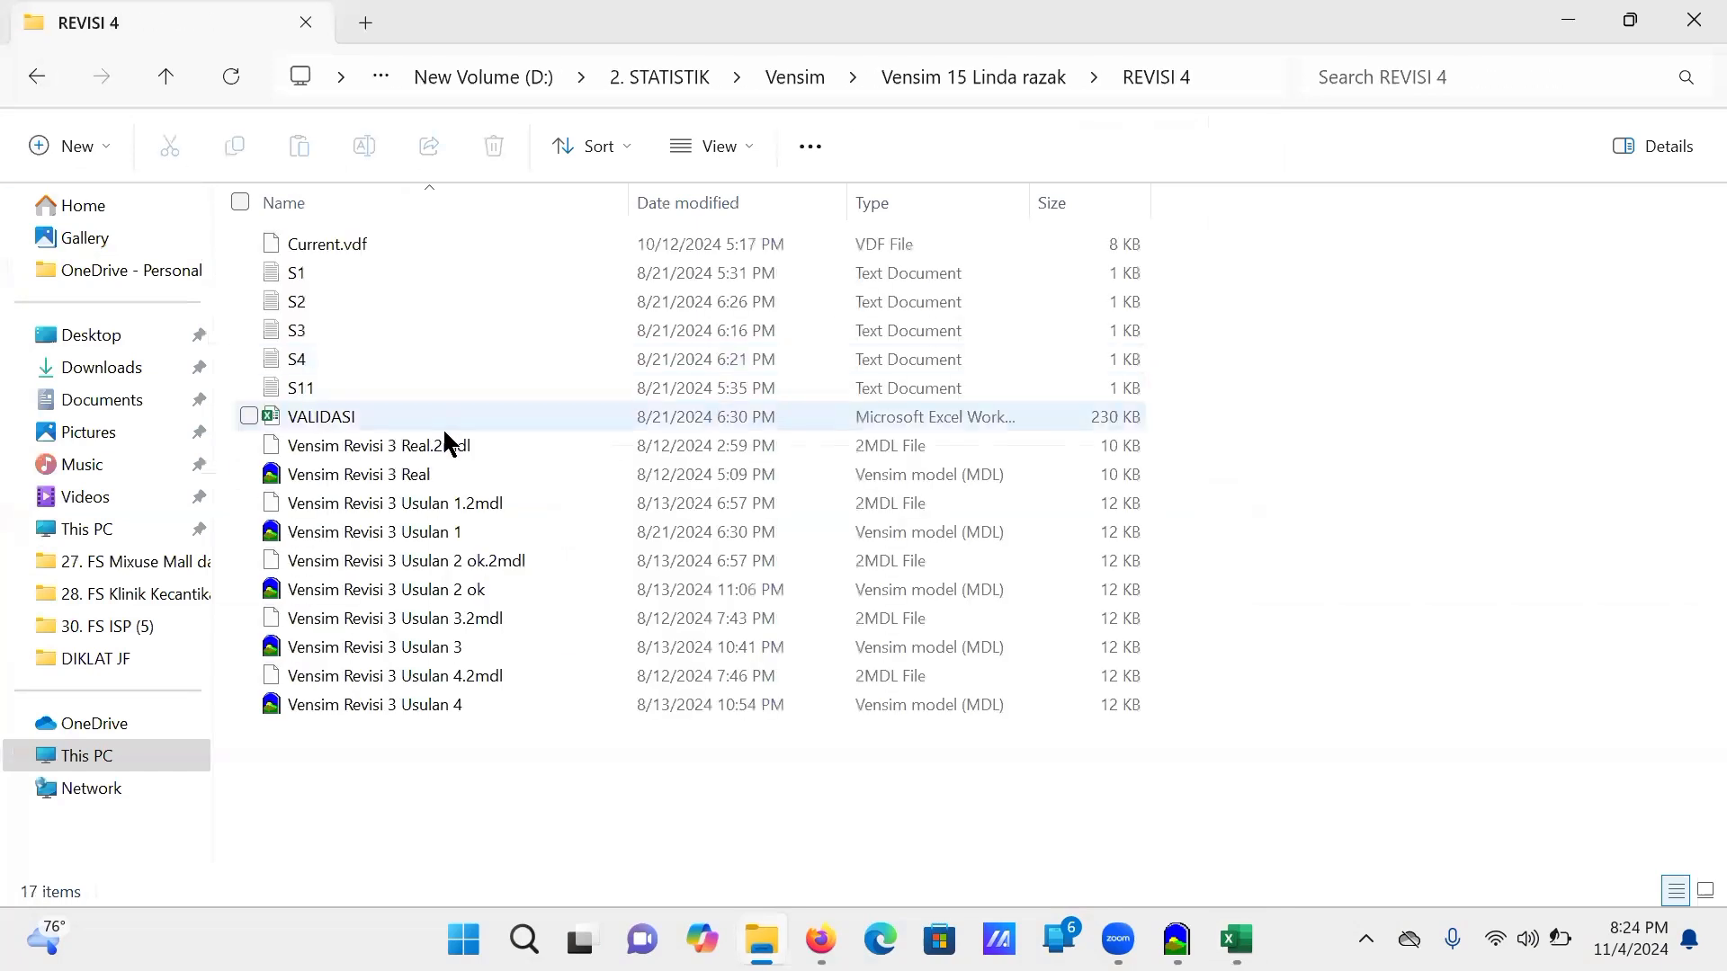
pyautogui.doubleClick(838, 447)
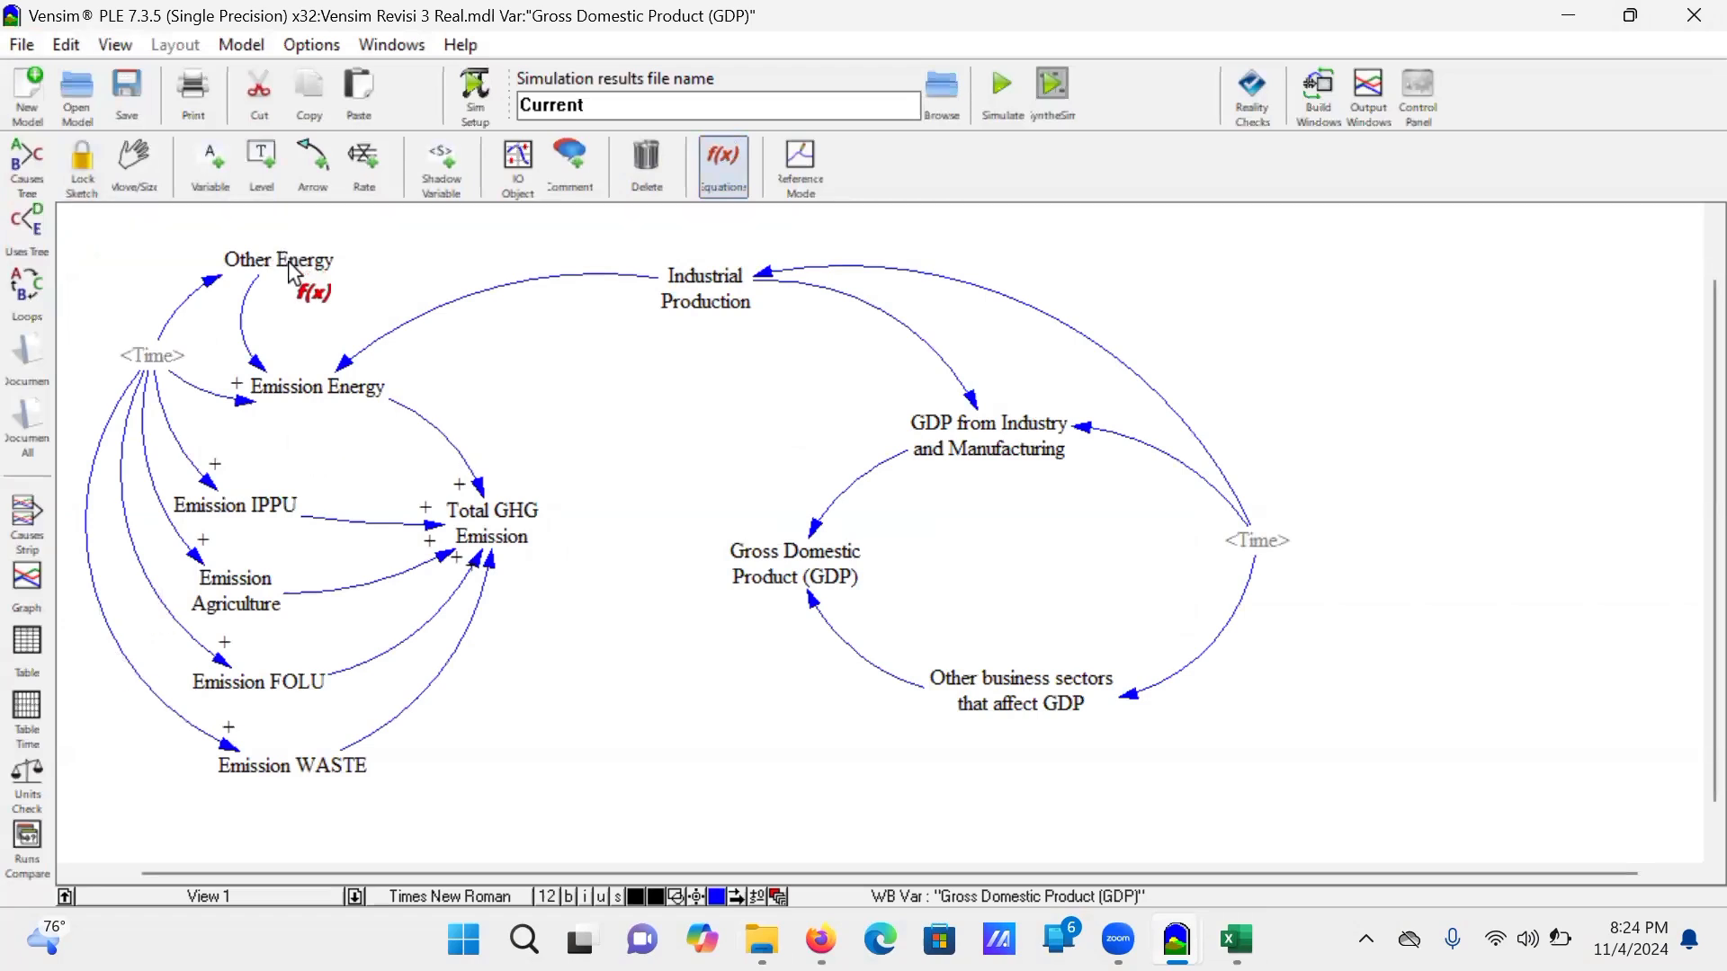
# Step: Review the equations of Other Energy, Emission Energy, and GDP from Industry and Manufacturing
pyautogui.click(293, 270)
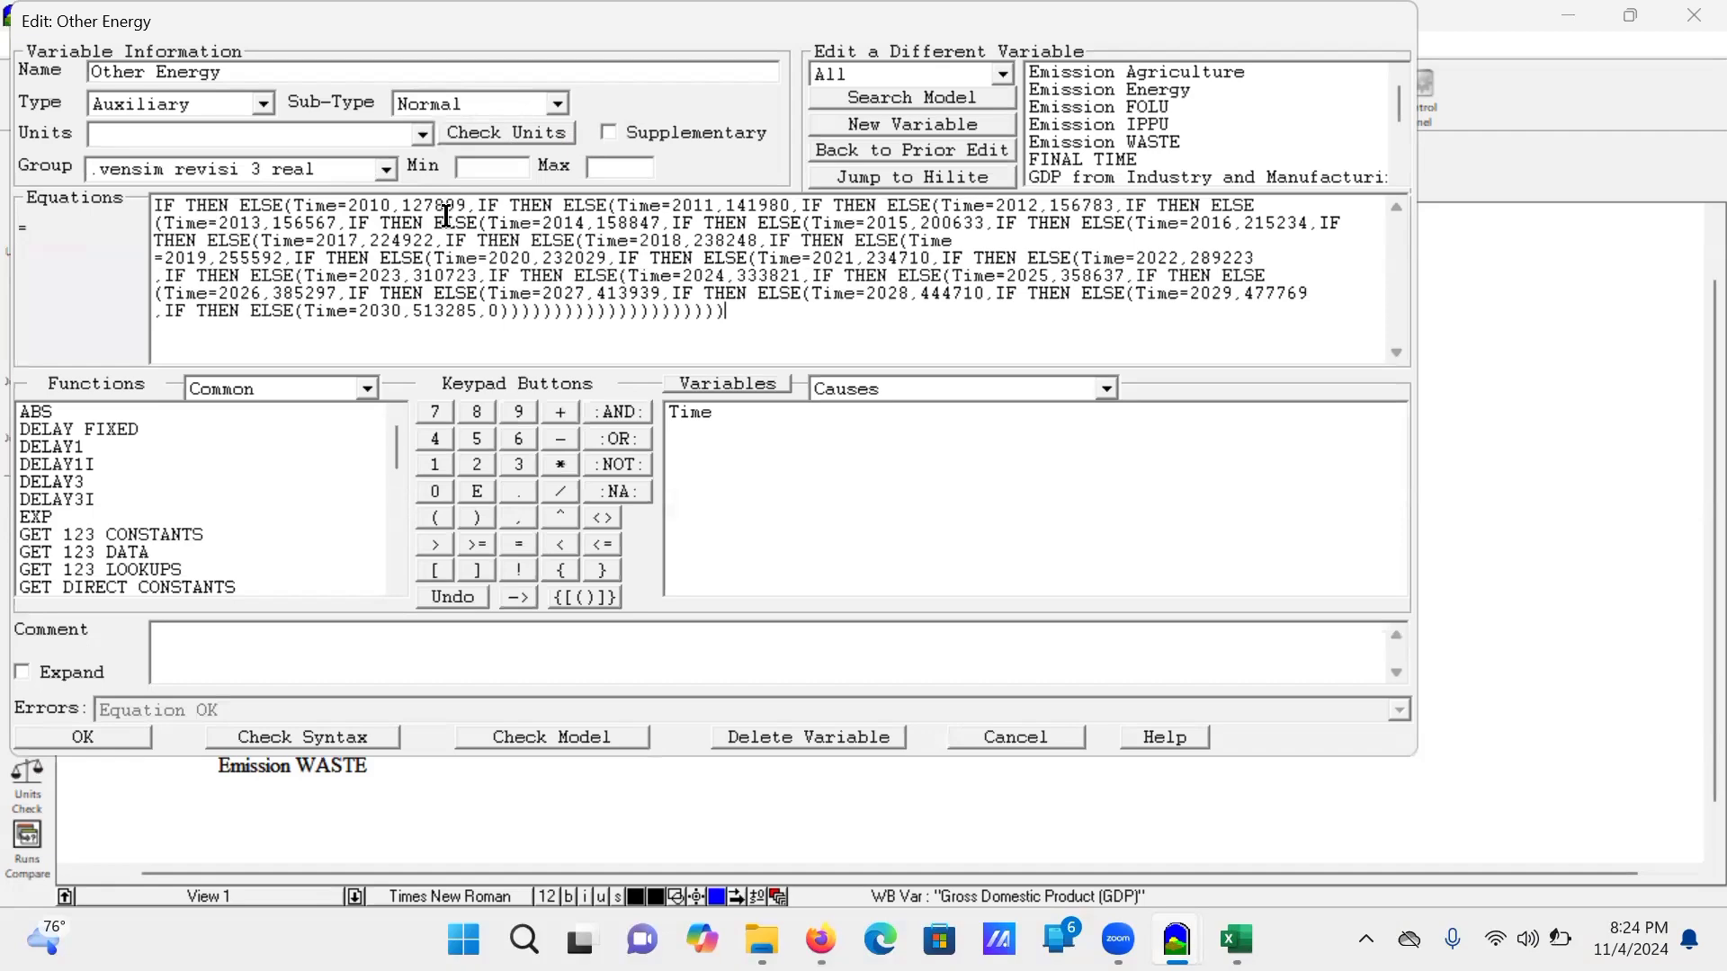
pyautogui.click(92, 737)
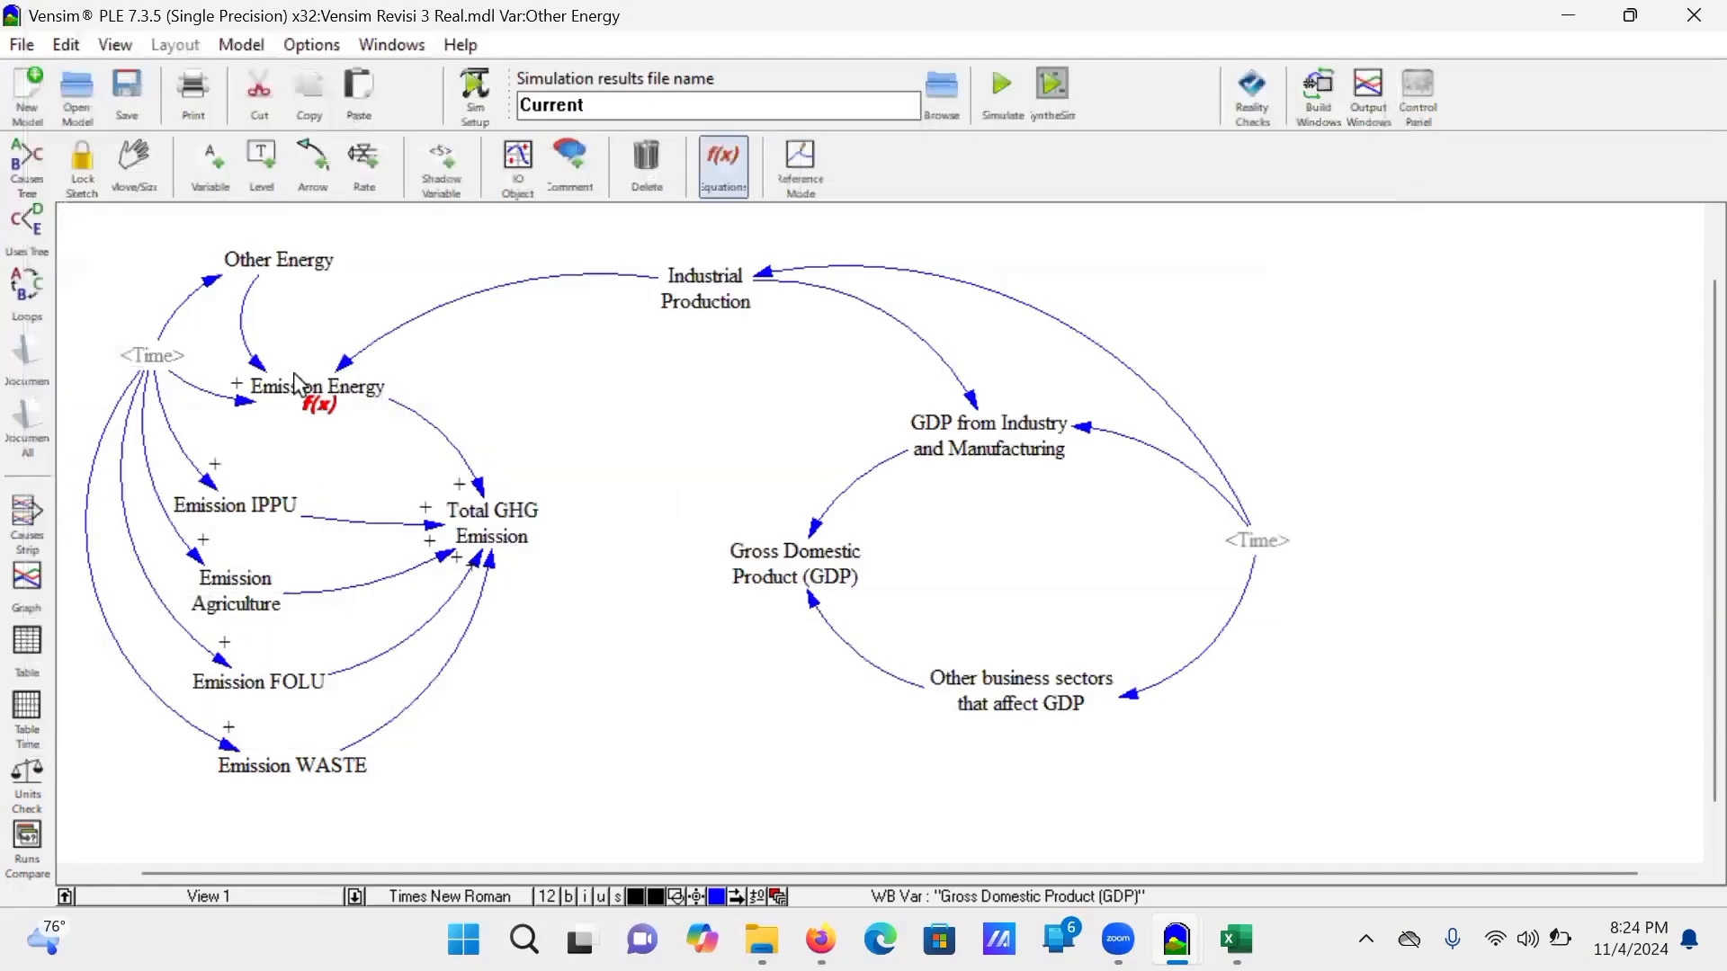
pyautogui.click(333, 390)
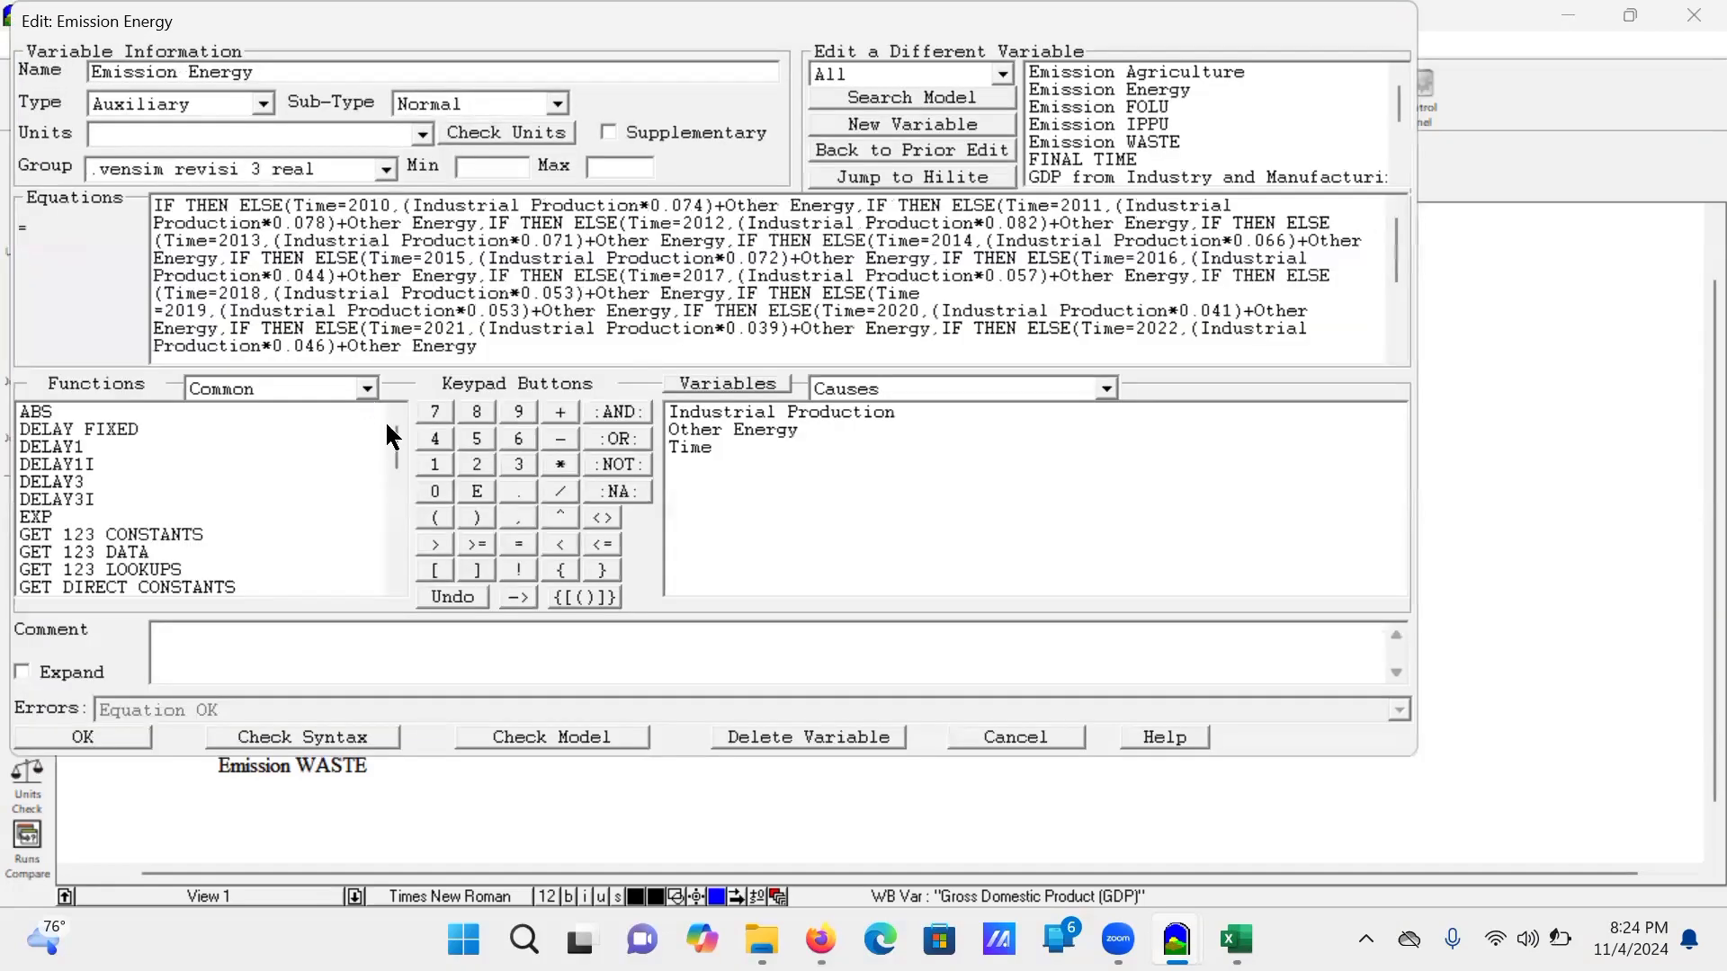
pyautogui.click(81, 736)
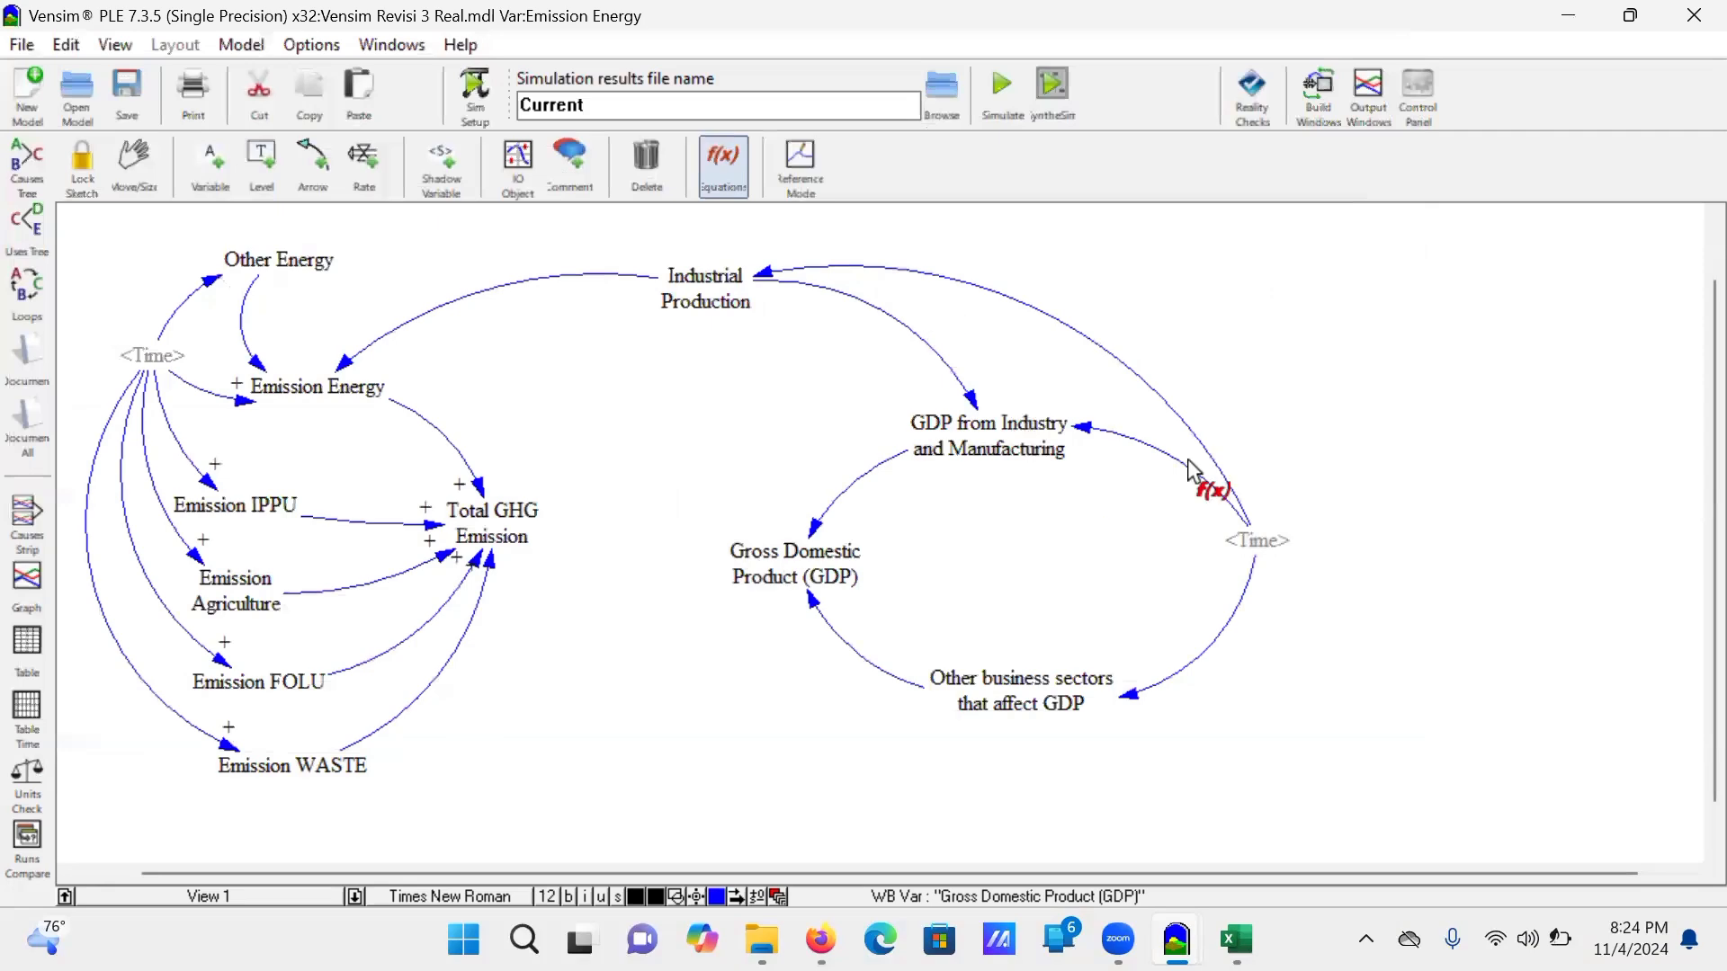
pyautogui.click(1007, 441)
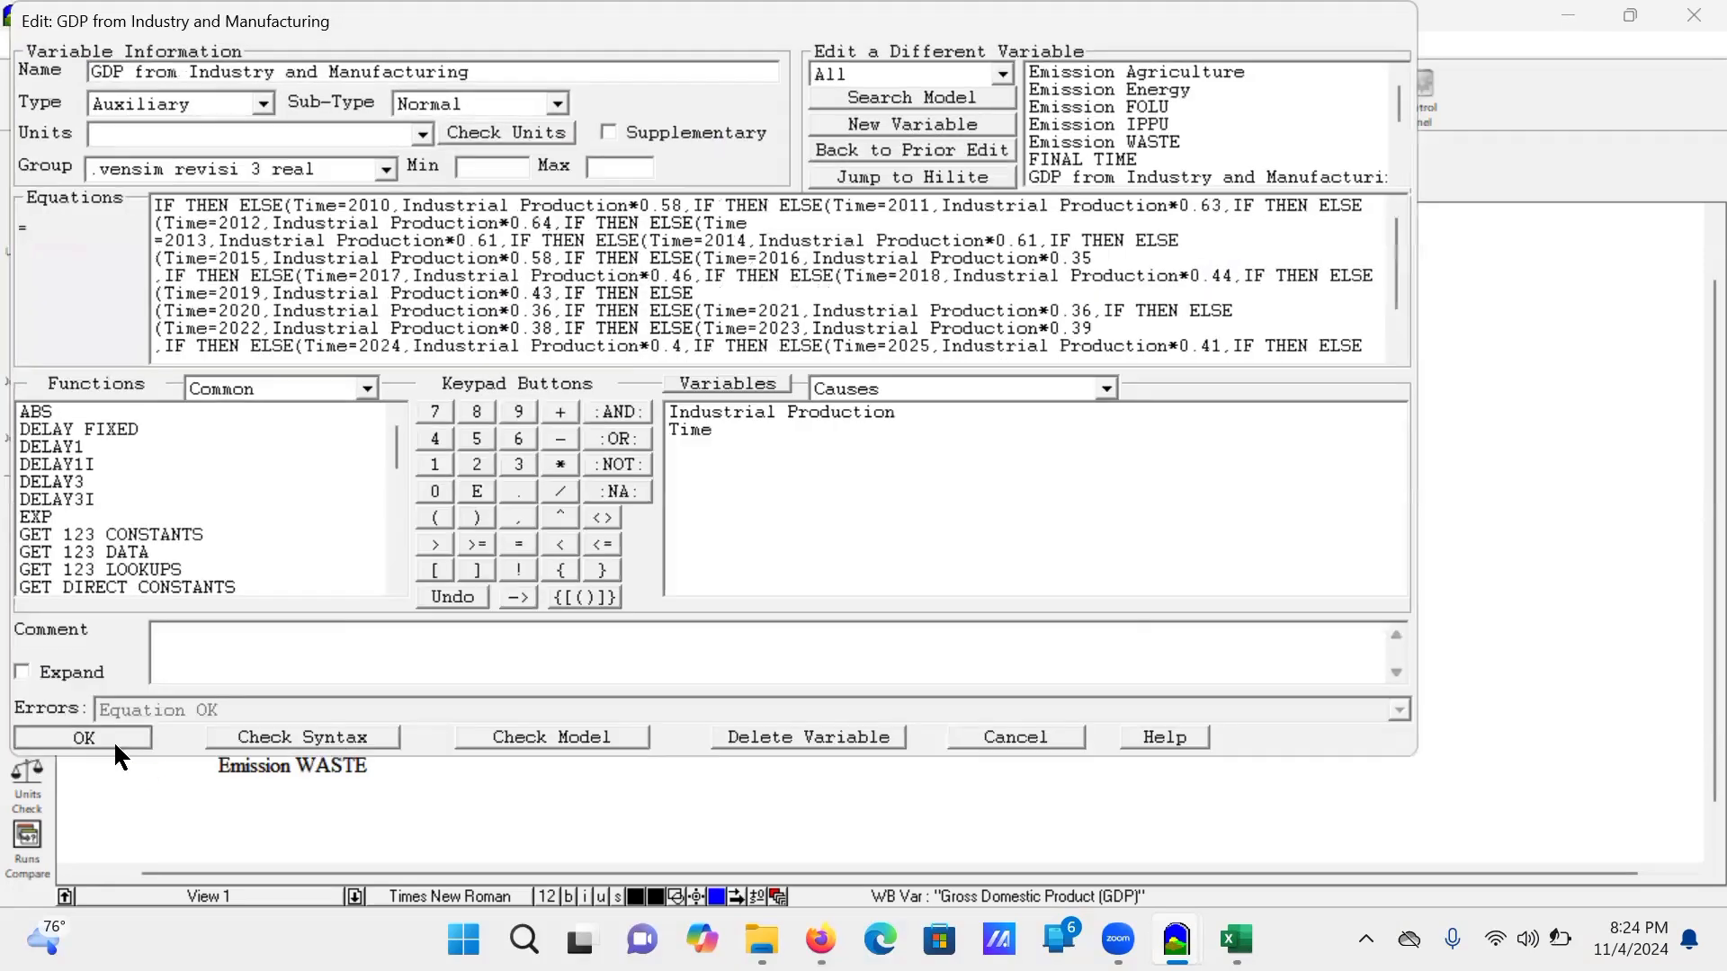
pyautogui.click(113, 739)
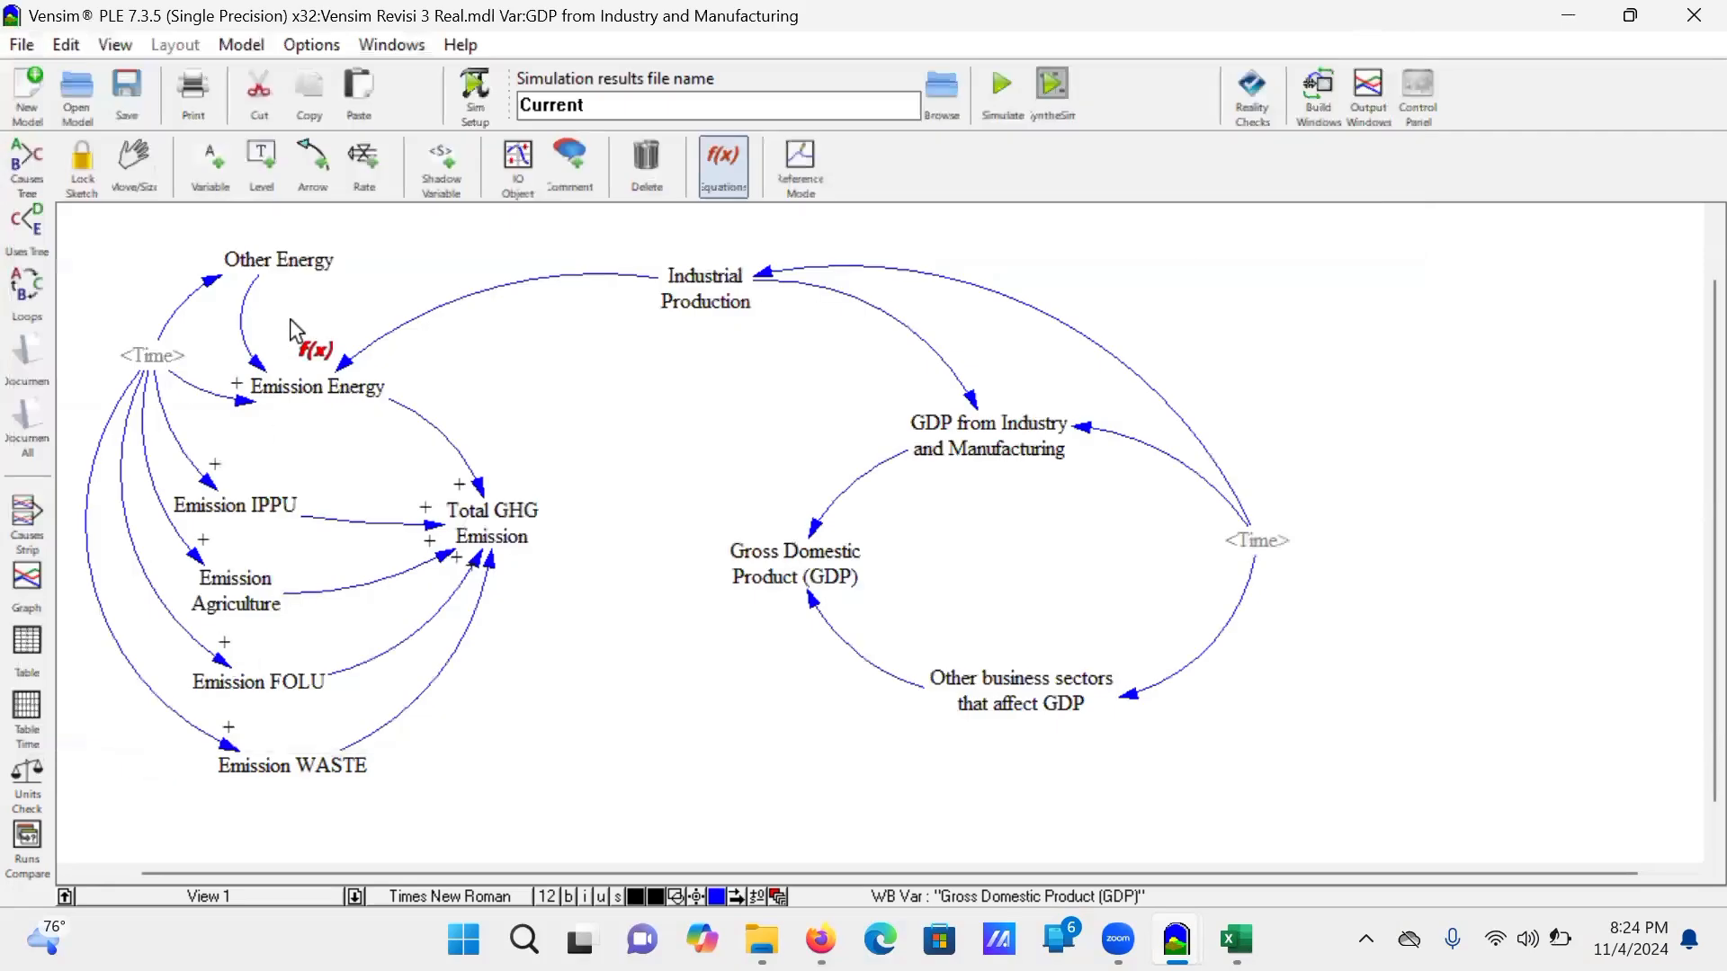
# Step: Recheck the Other Energy equation and open the lookup definition of Emission WASTE for comparison
pyautogui.click(301, 263)
pyautogui.click(90, 736)
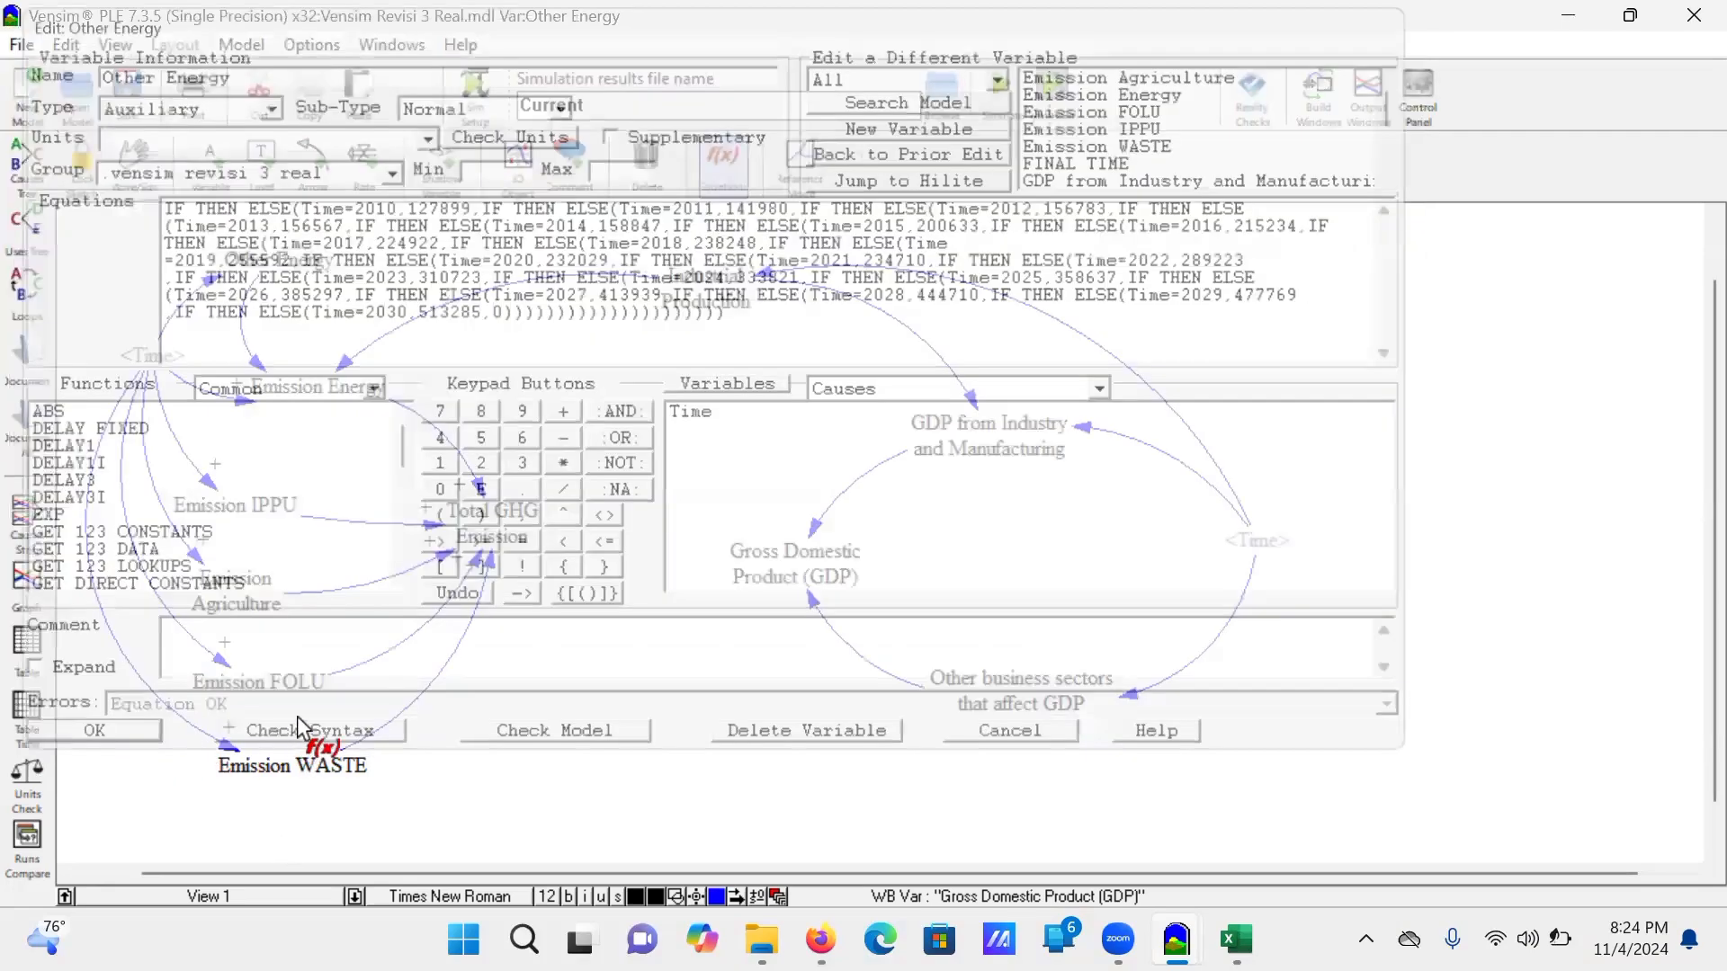
pyautogui.click(283, 765)
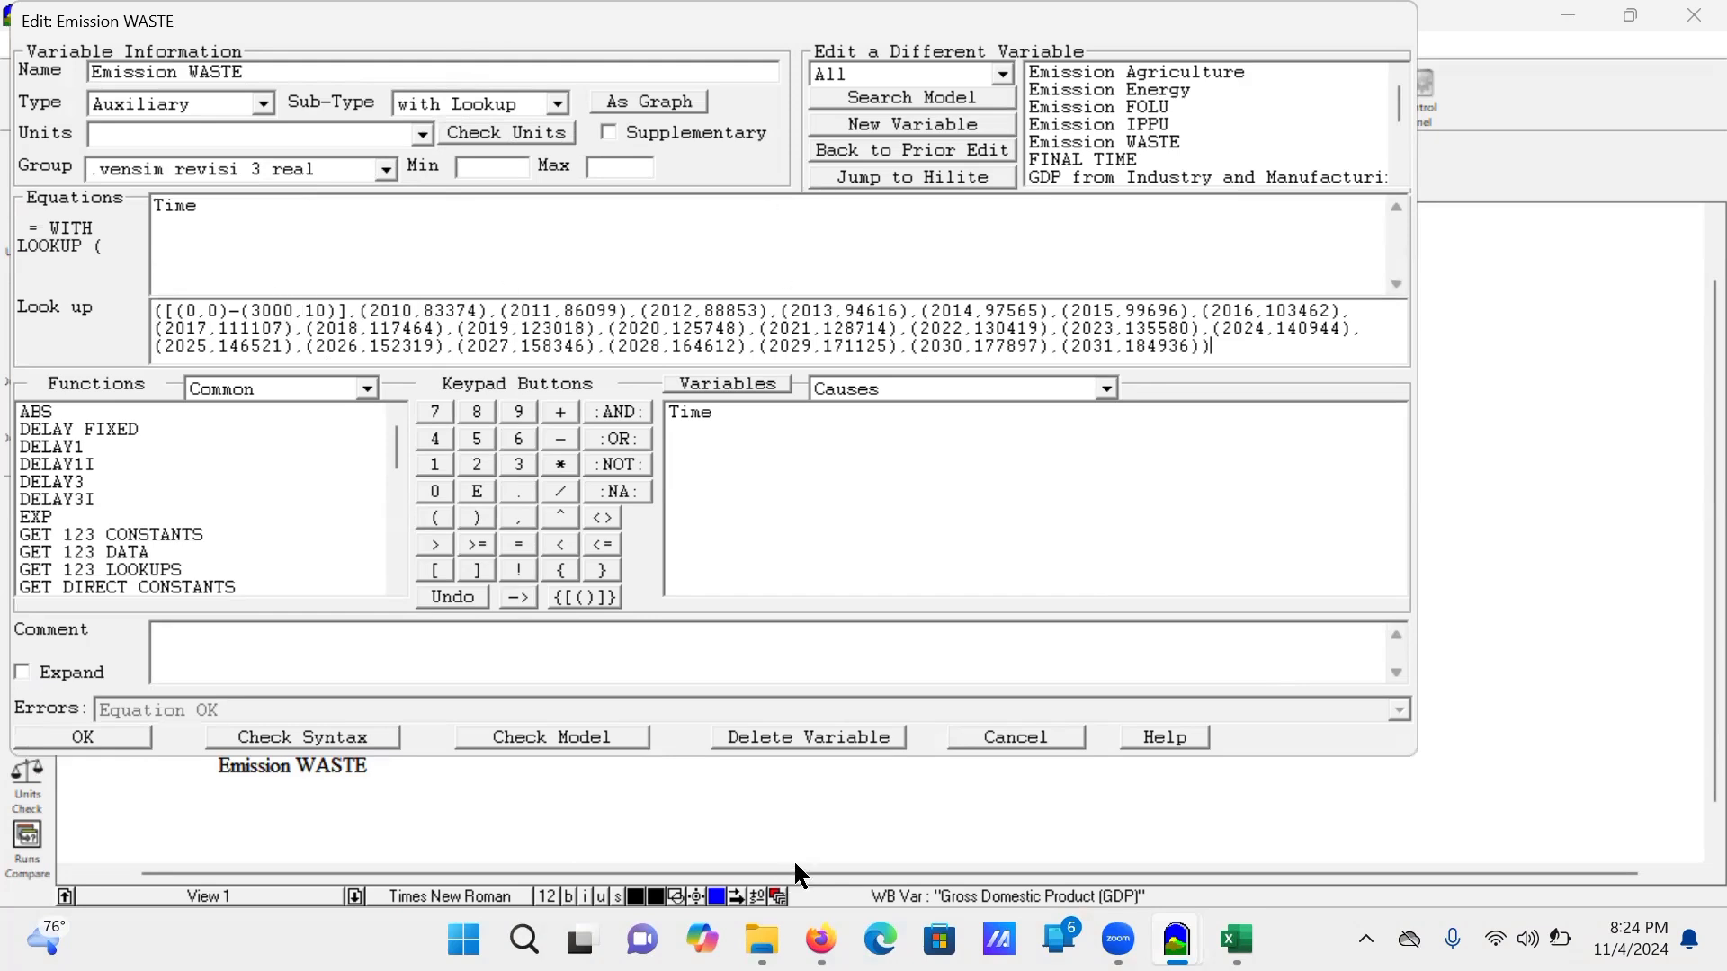
# Step: Switch to the Book1 workbook in Excel and enter the year 2024 in cell B8 below 2023
pyautogui.hotkey('alt', 'Tab')
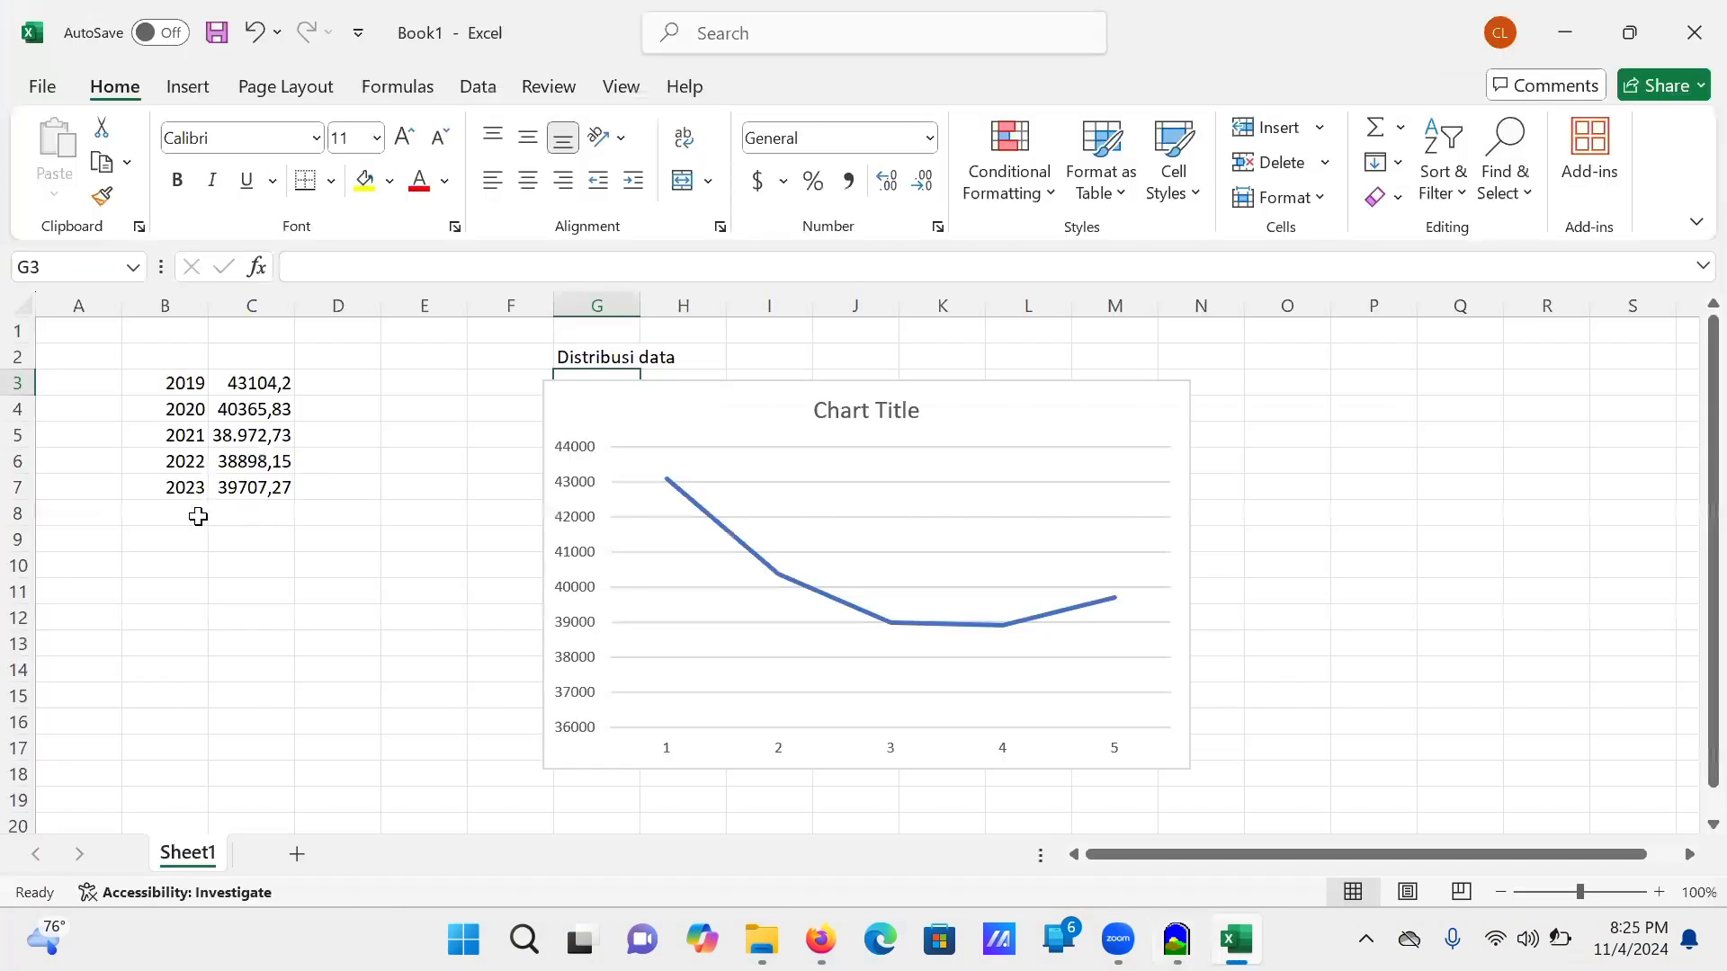
pyautogui.click(189, 516)
pyautogui.write('202')
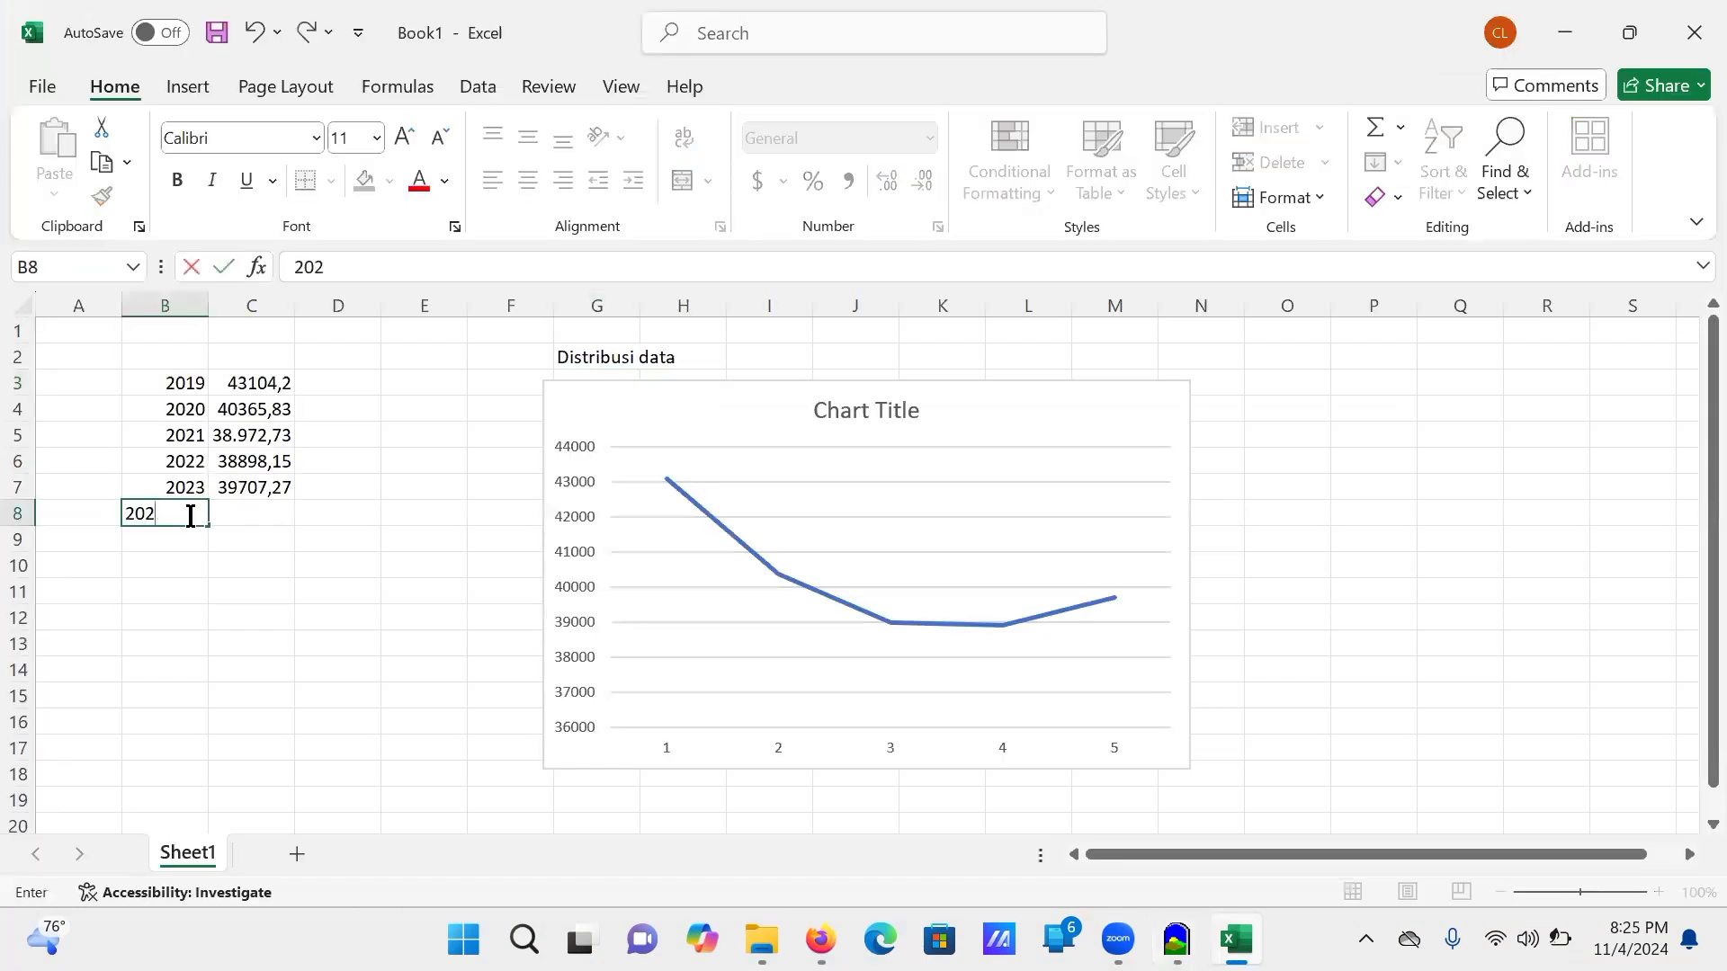
pyautogui.write('4')
pyautogui.press('Tab')
# Step: Calculate the difference between the 2019 and 2020 values in cell D3 with the formula =C3-C4
pyautogui.click(350, 461)
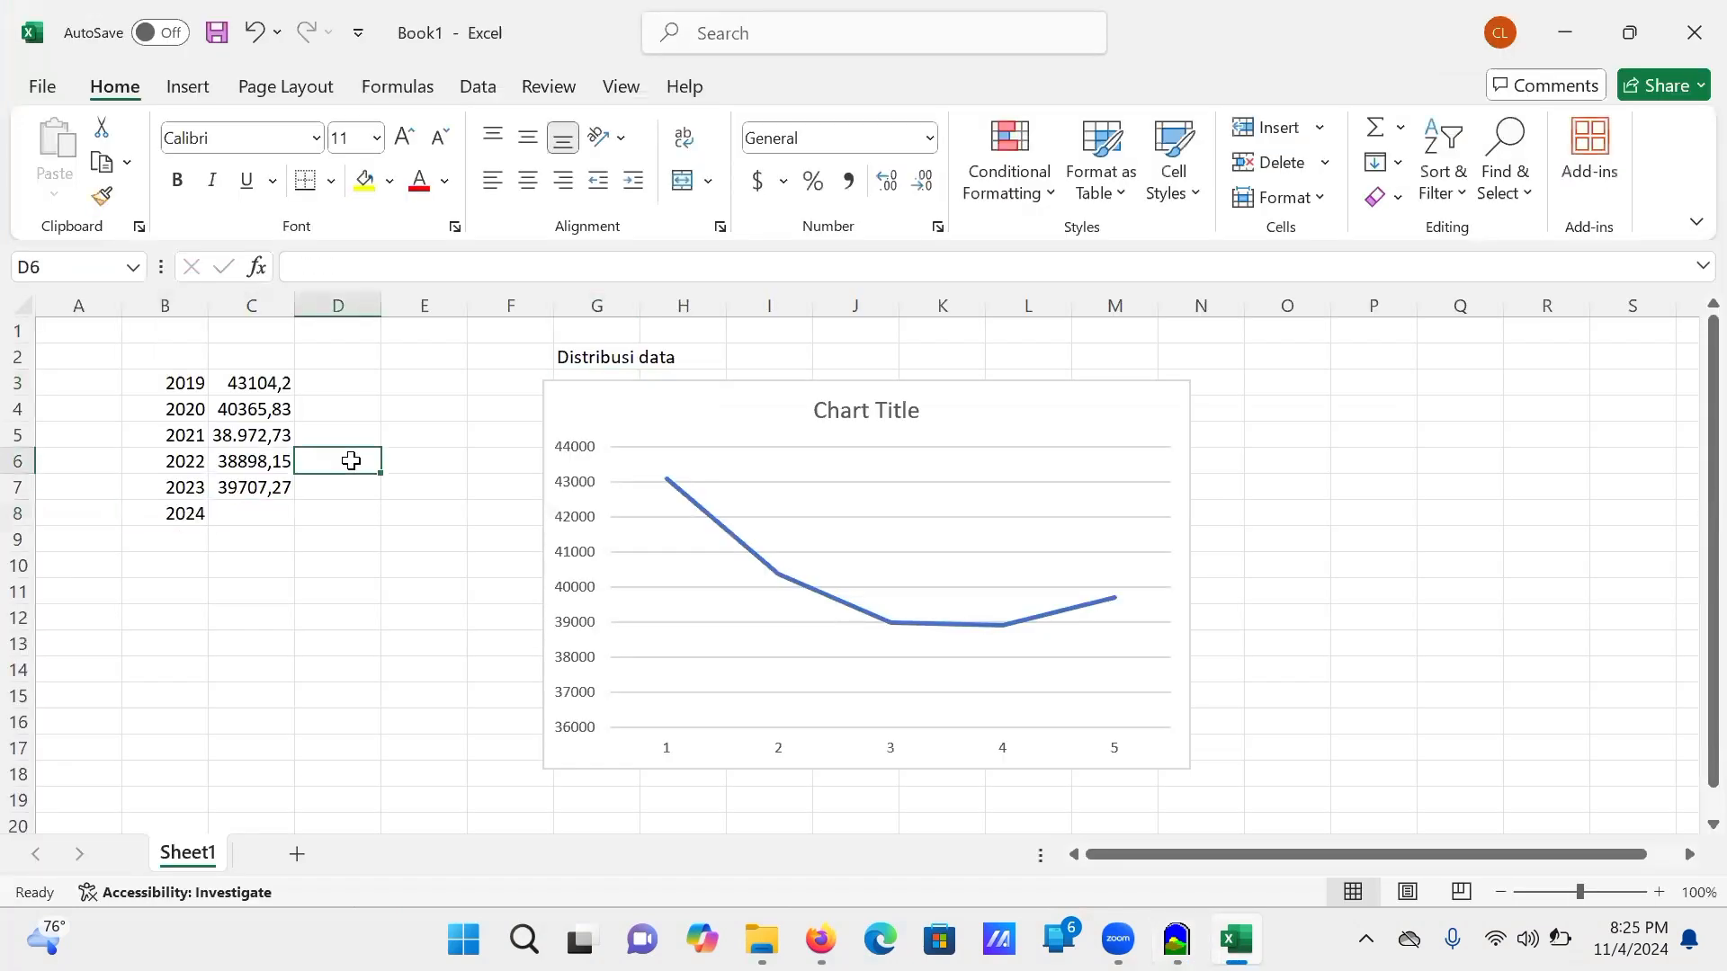
pyautogui.click(357, 379)
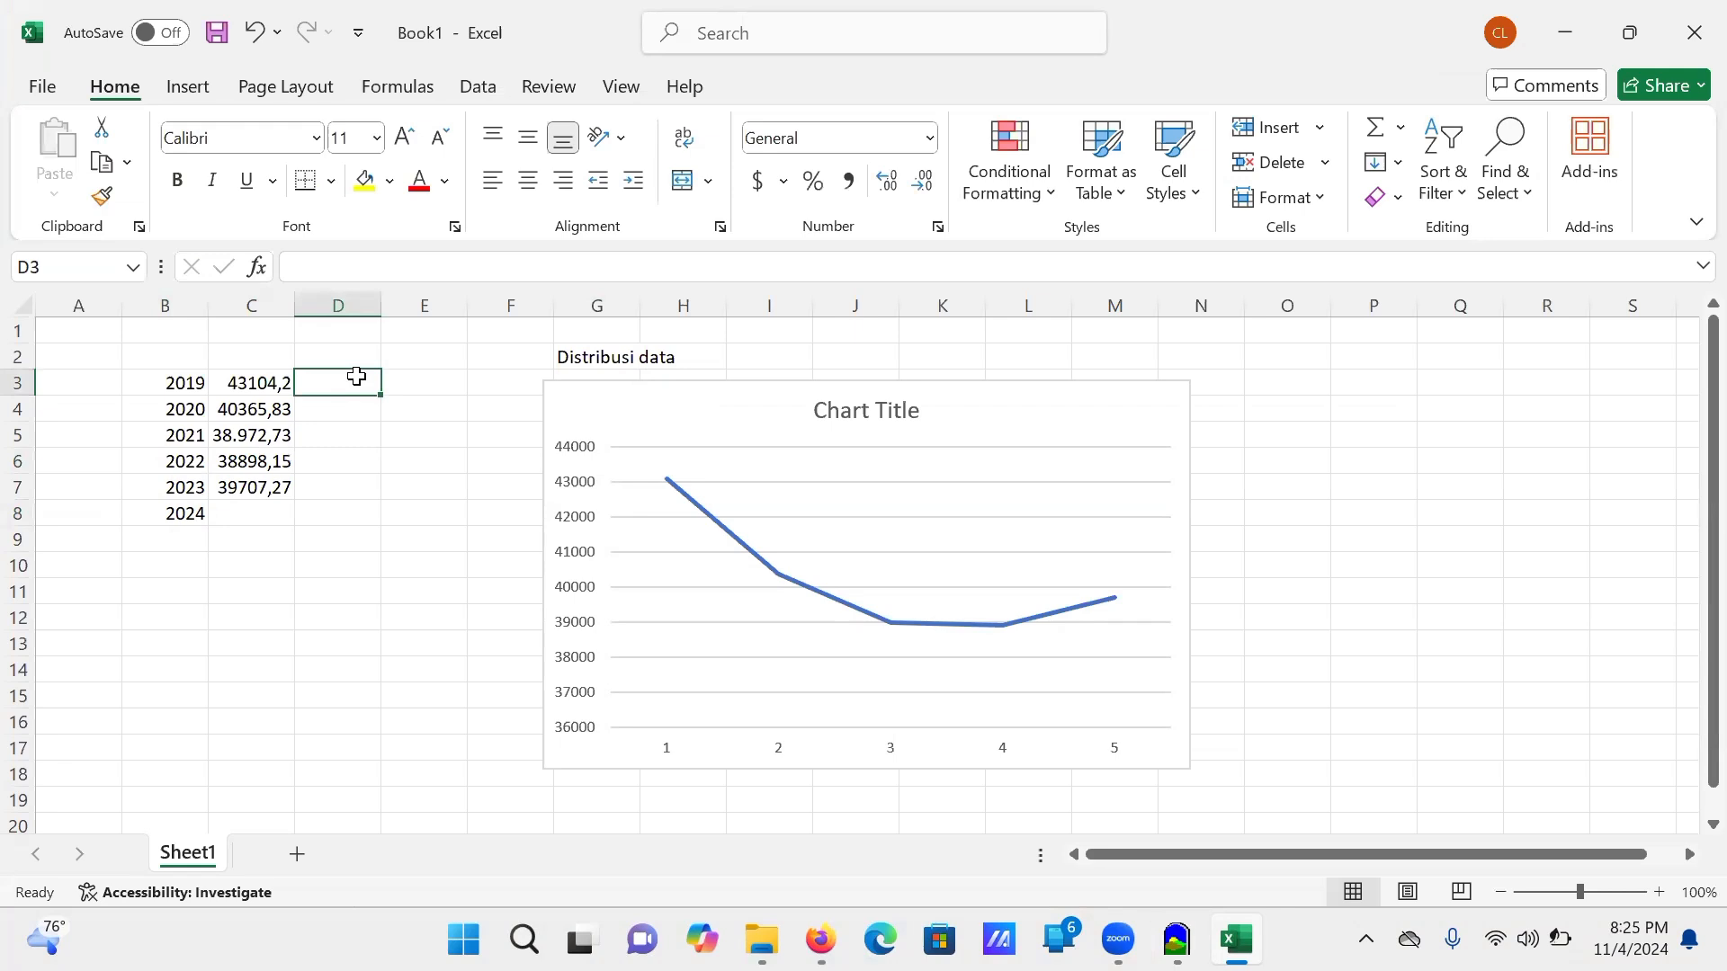
pyautogui.write('=')
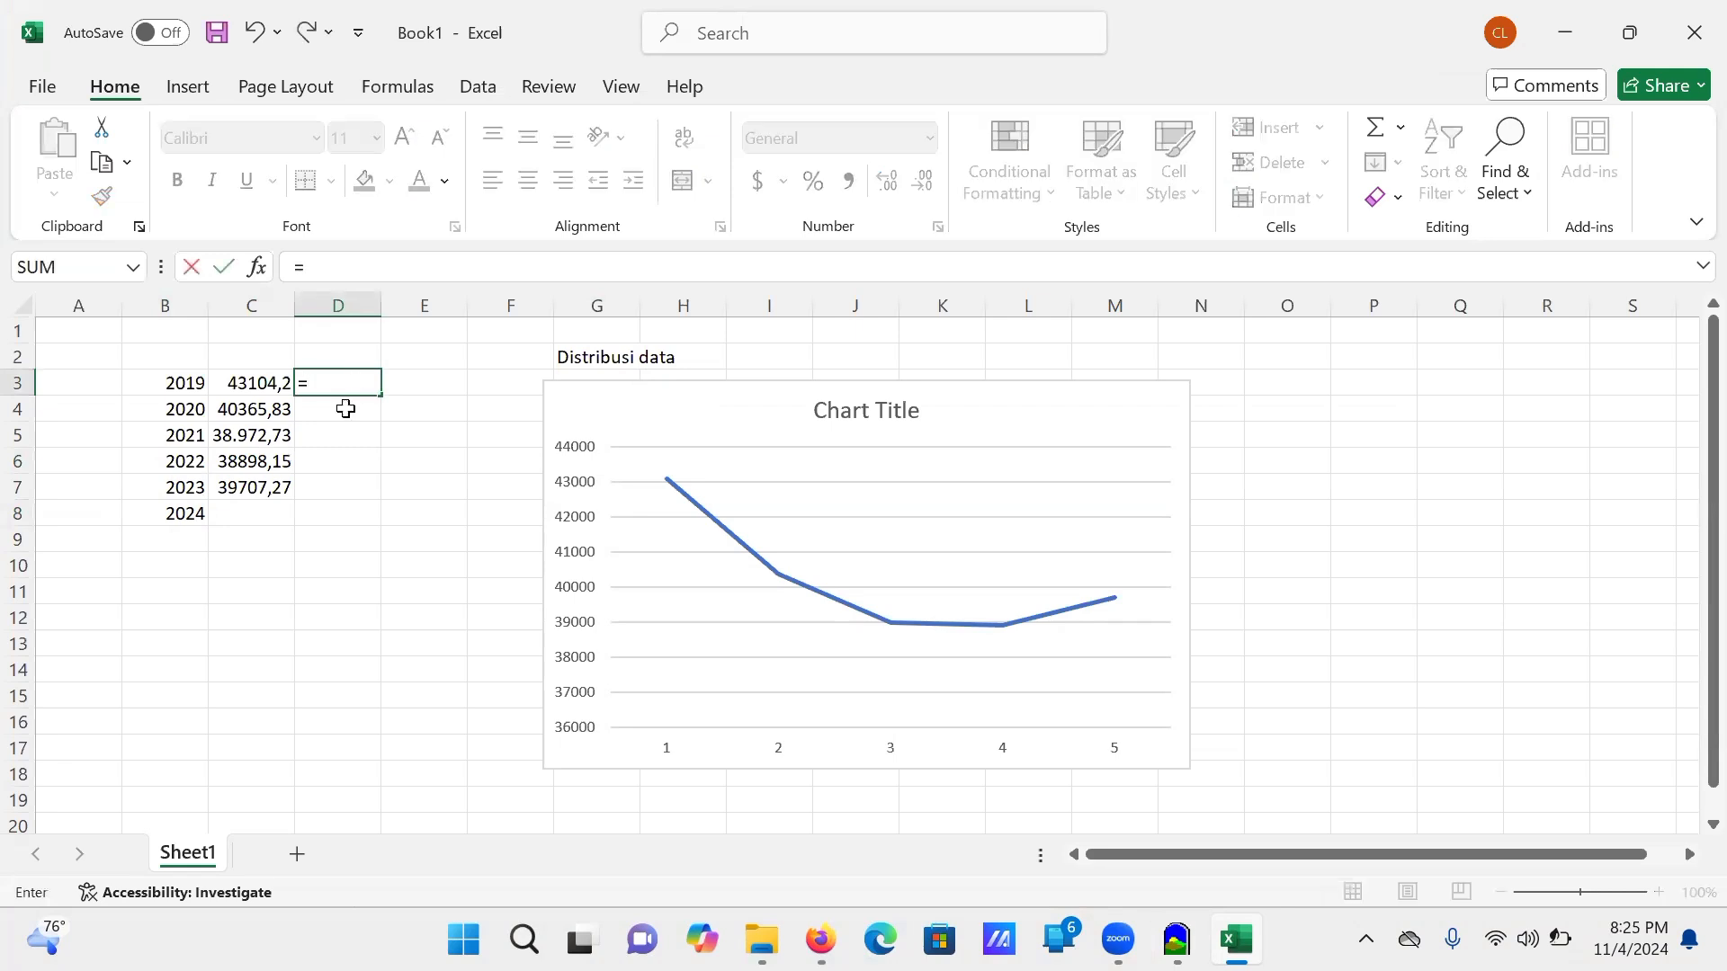
pyautogui.click(259, 388)
pyautogui.write('-')
pyautogui.click(260, 411)
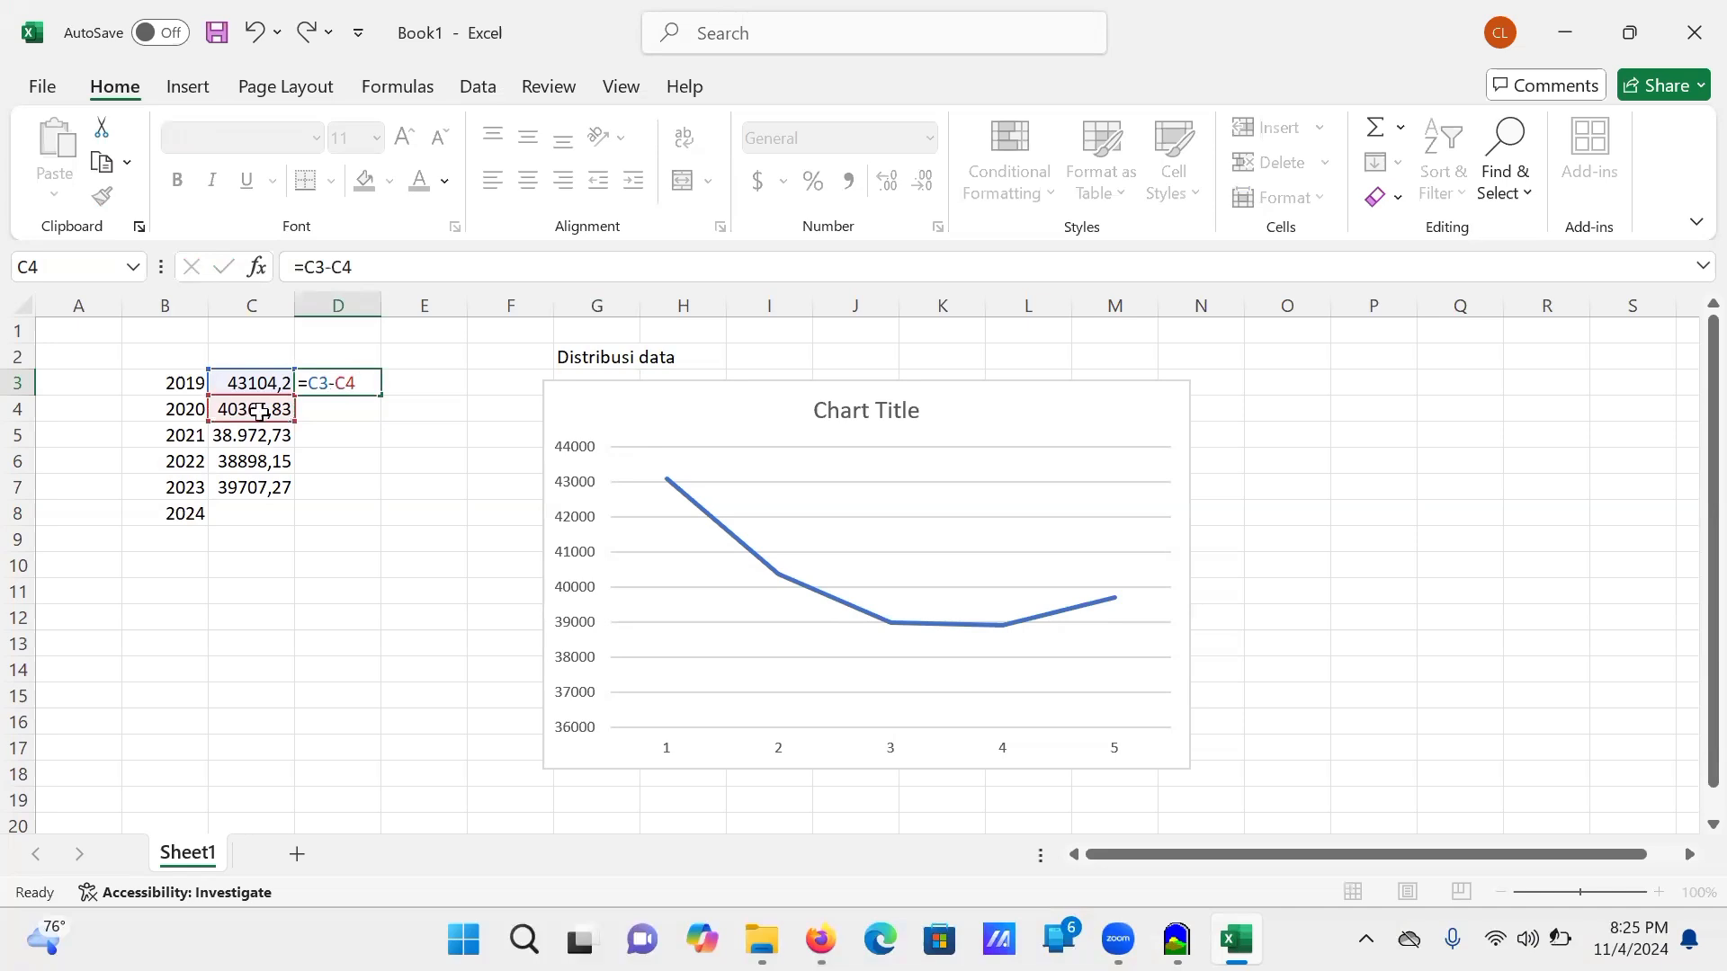
pyautogui.press('Return')
pyautogui.click(352, 386)
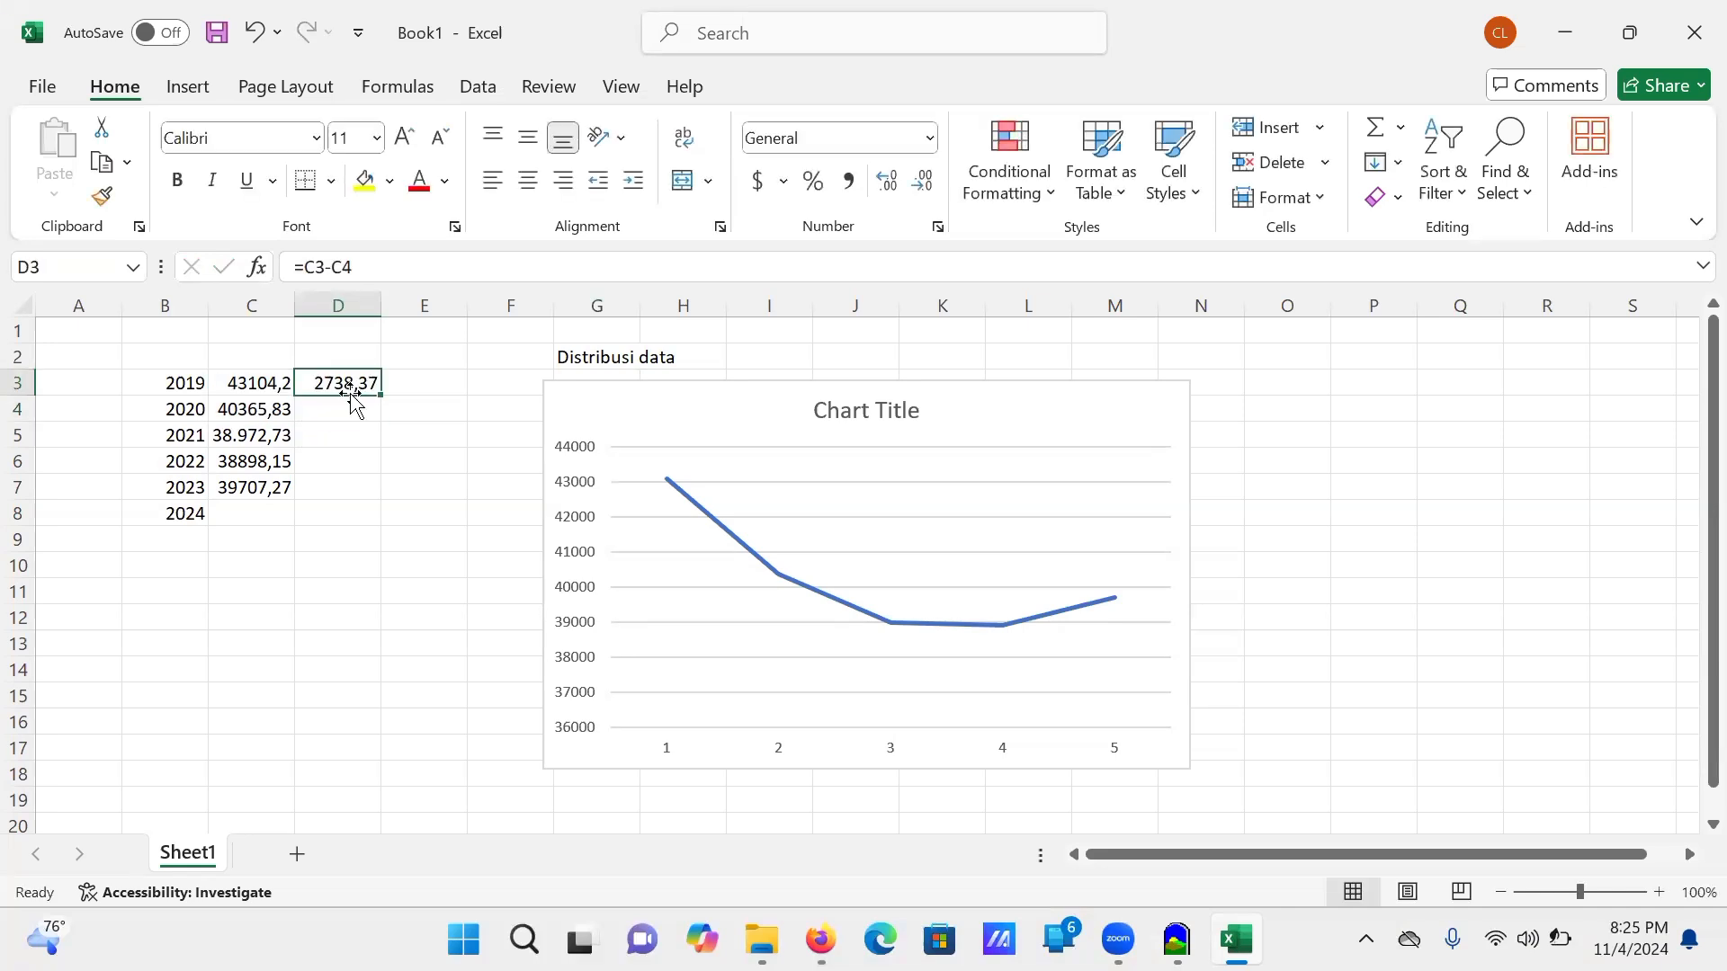
# Step: Calculate the relative change in cell E3 with the formula =D3/C3 and format it as a percentage
pyautogui.click(403, 383)
pyautogui.write('=')
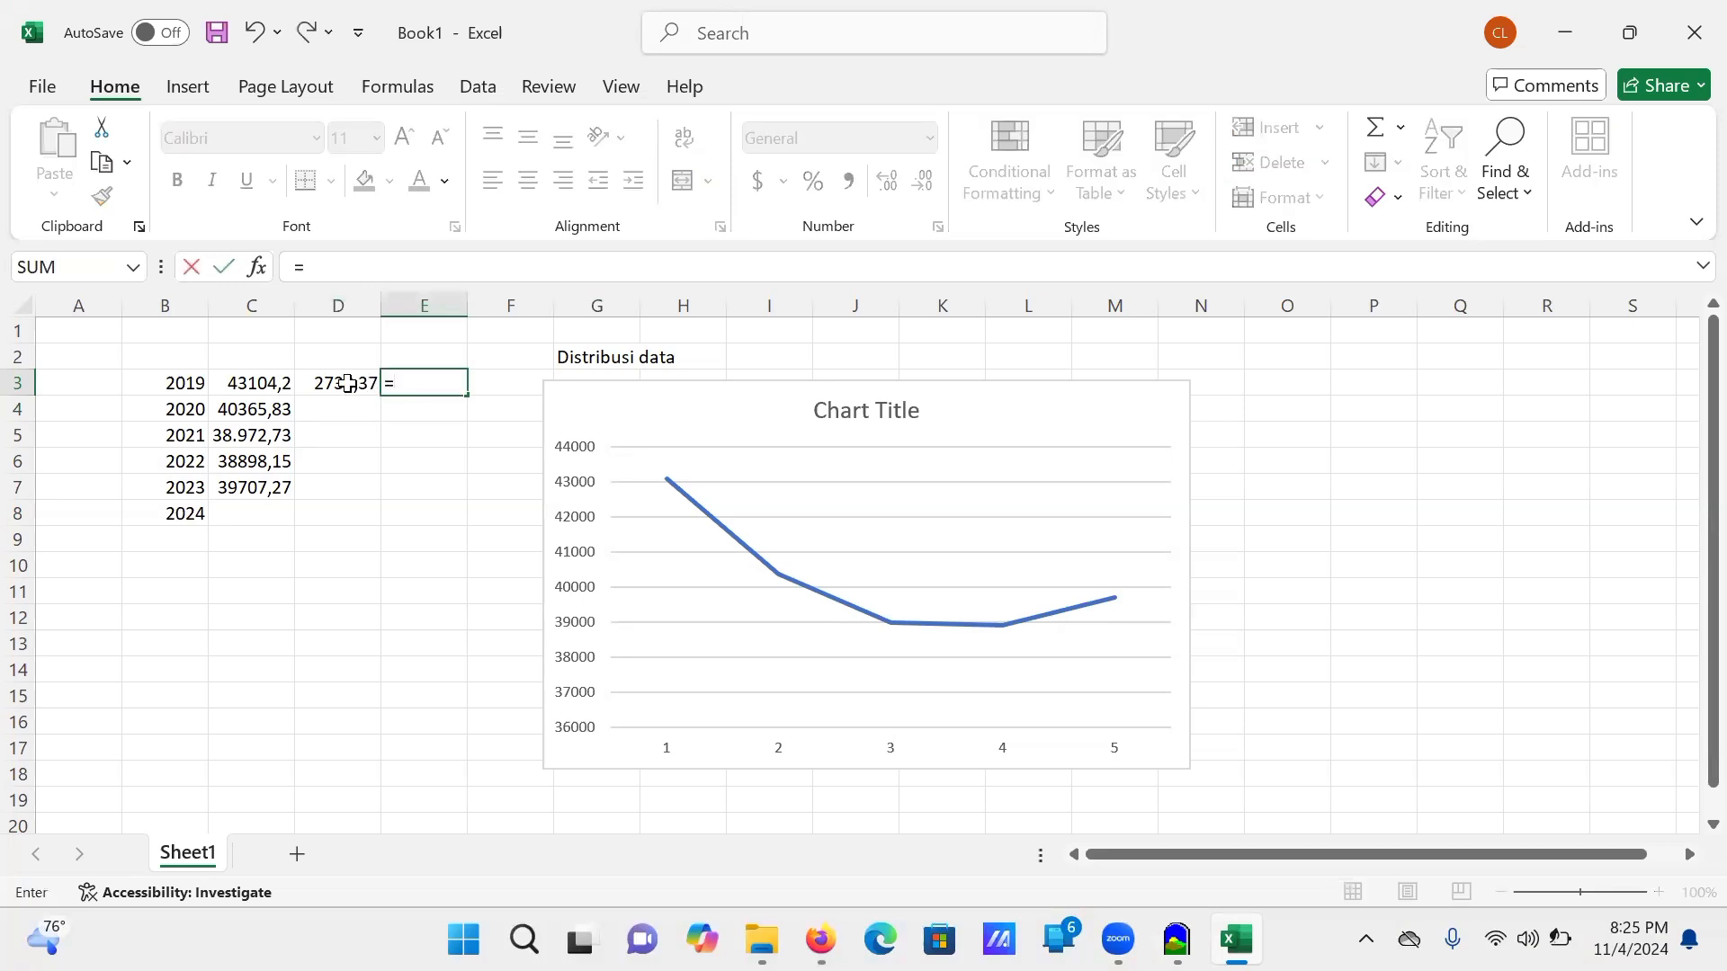
pyautogui.click(346, 383)
pyautogui.write('/')
pyautogui.click(239, 378)
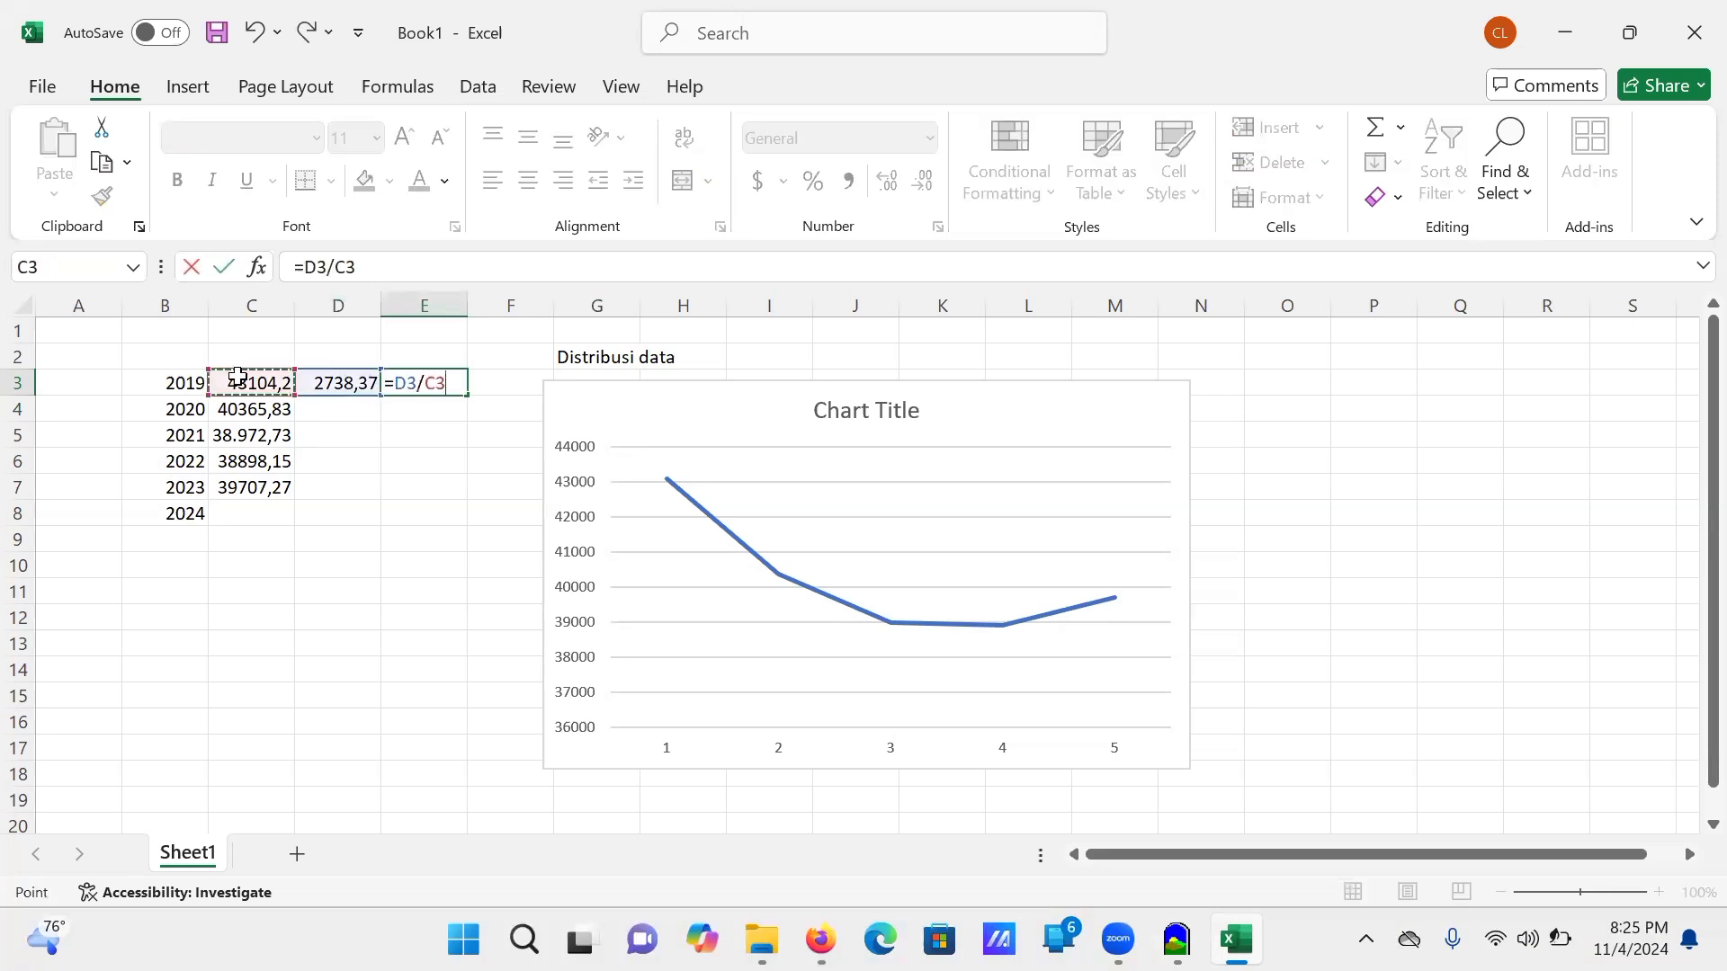
pyautogui.press('Return')
pyautogui.click(443, 380)
pyautogui.click(813, 180)
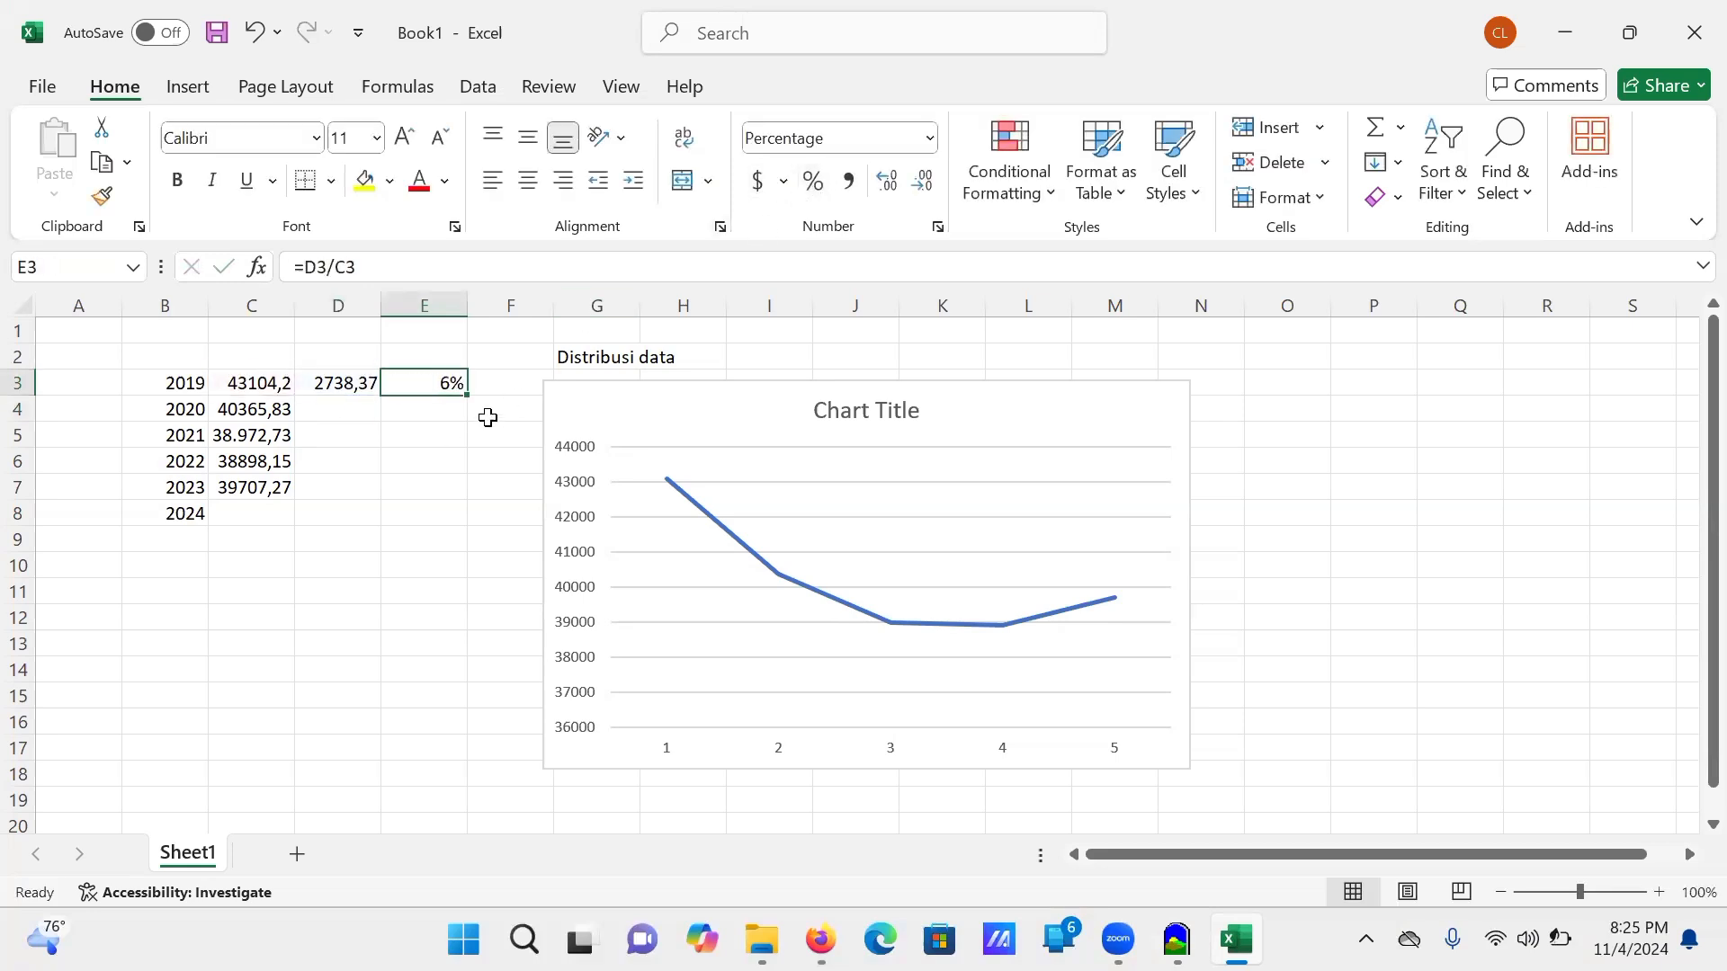
# Step: Shift the difference and percentage formulas down to the 2020 row, and fill both columns through 2023 in D4:E7
pyautogui.click(334, 383)
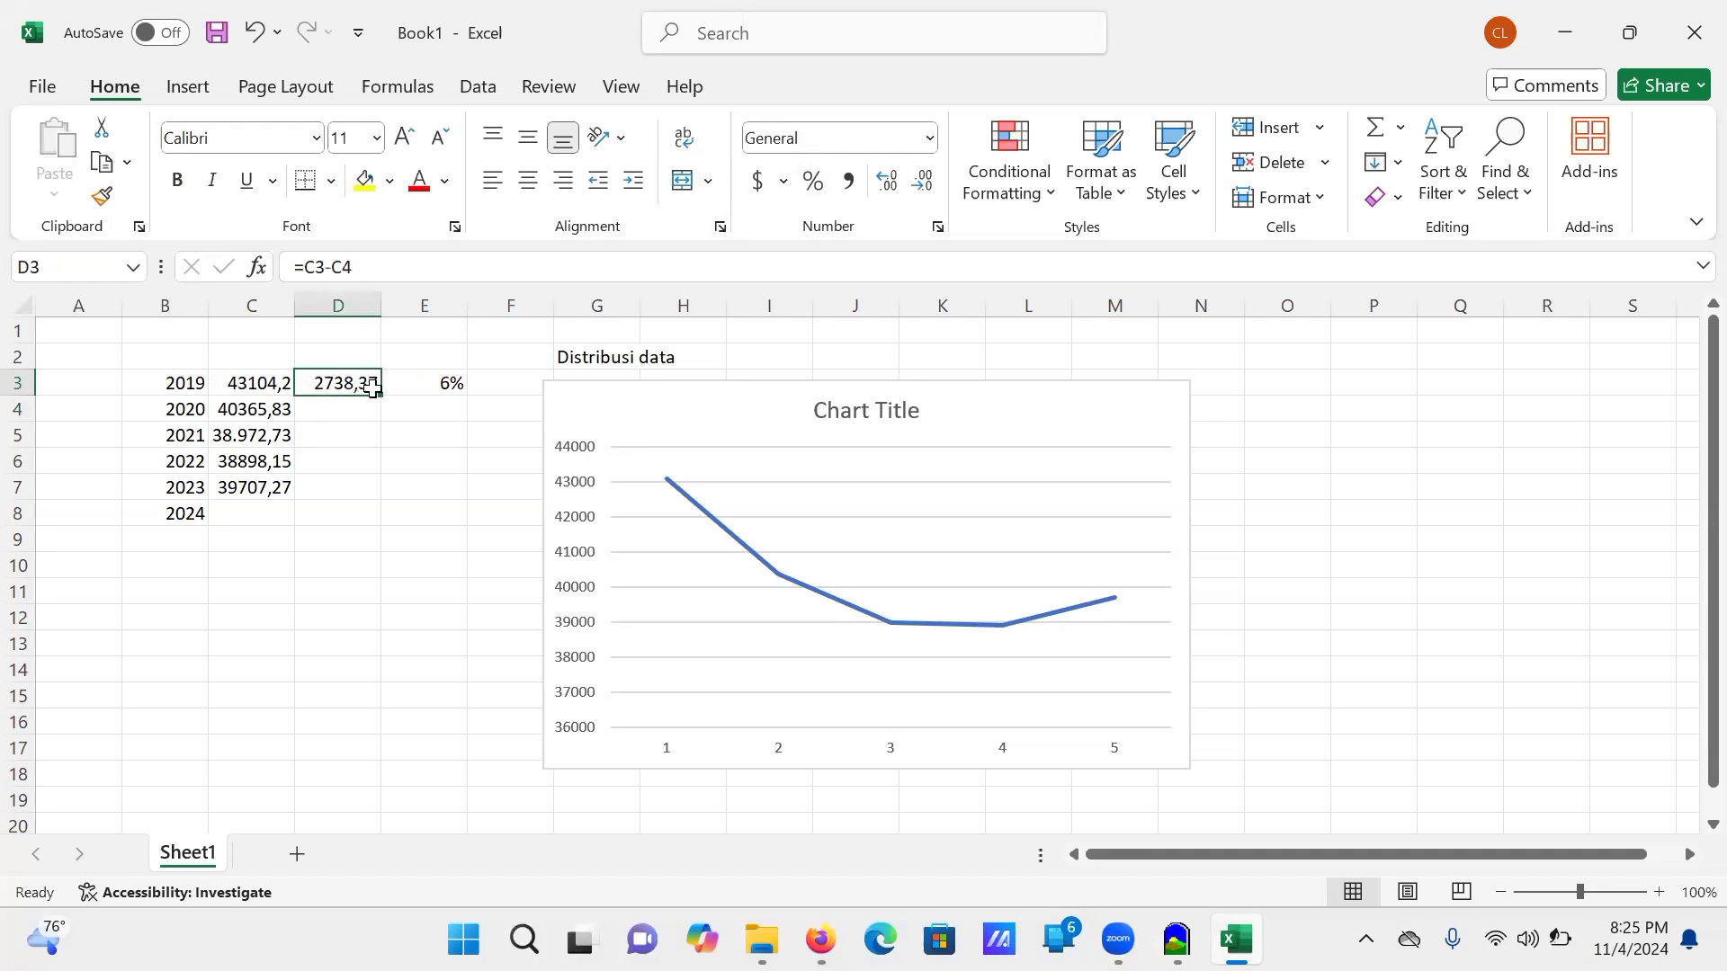
pyautogui.moveTo(374, 389); pyautogui.dragTo(387, 490)
pyautogui.click(362, 382)
pyautogui.click(432, 402)
pyautogui.click(370, 412)
pyautogui.click(454, 411)
pyautogui.moveTo(466, 420); pyautogui.dragTo(468, 502)
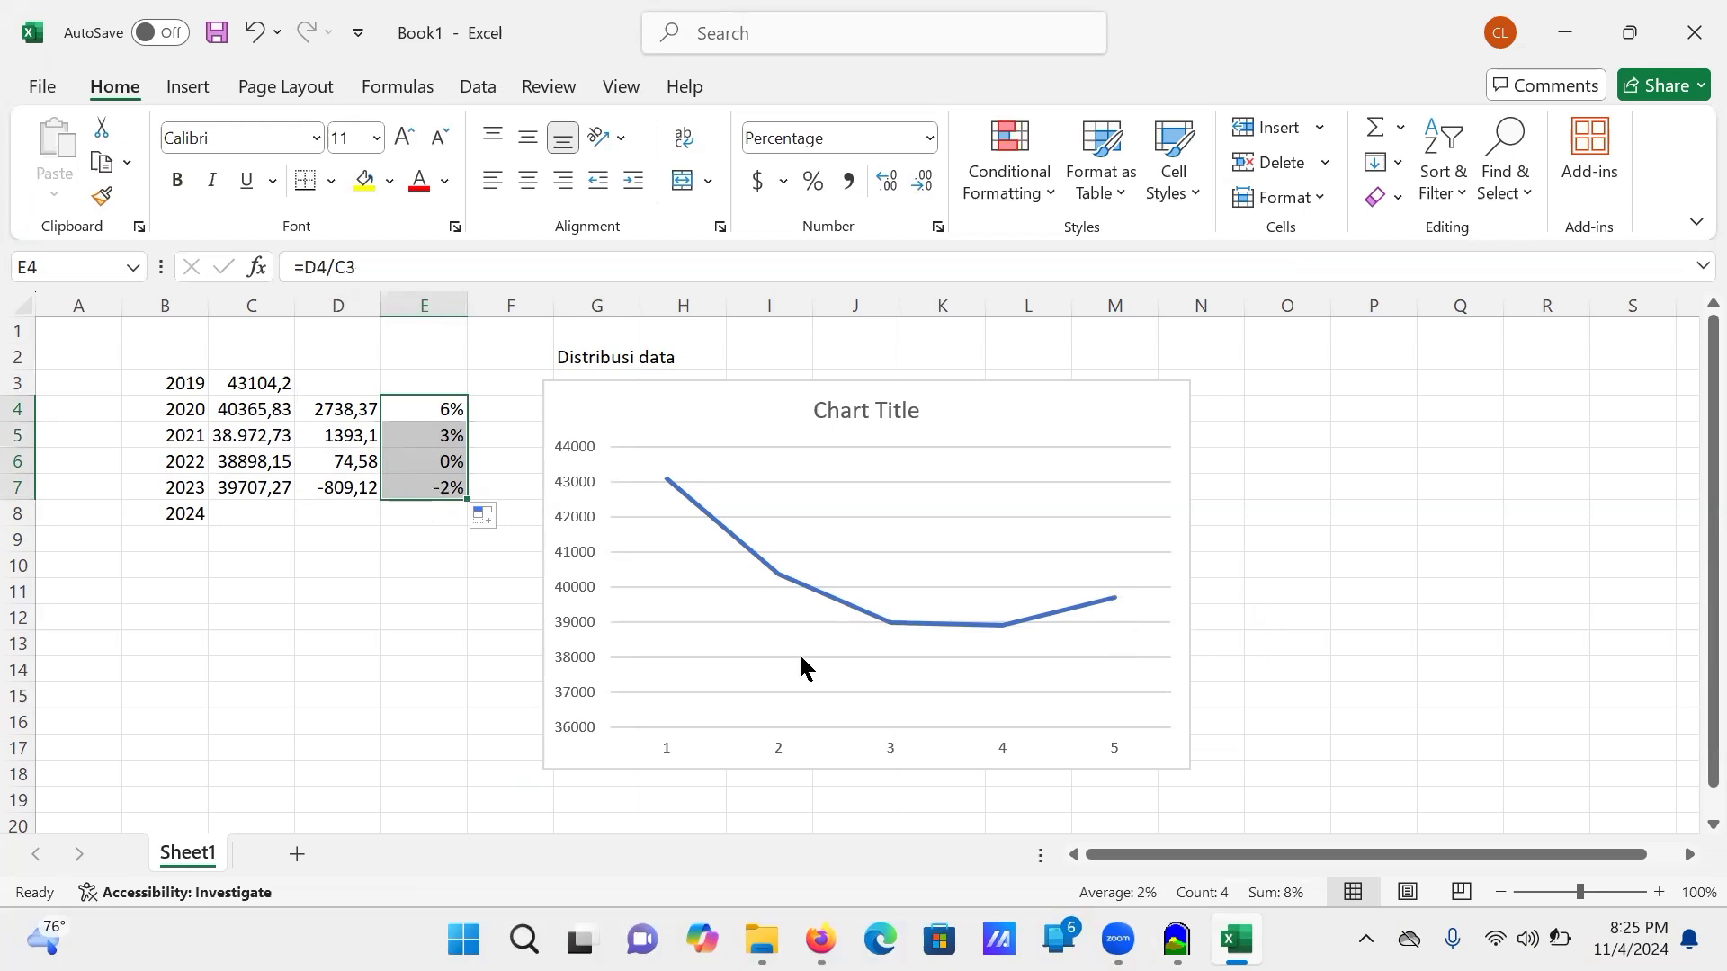
pyautogui.click(350, 409)
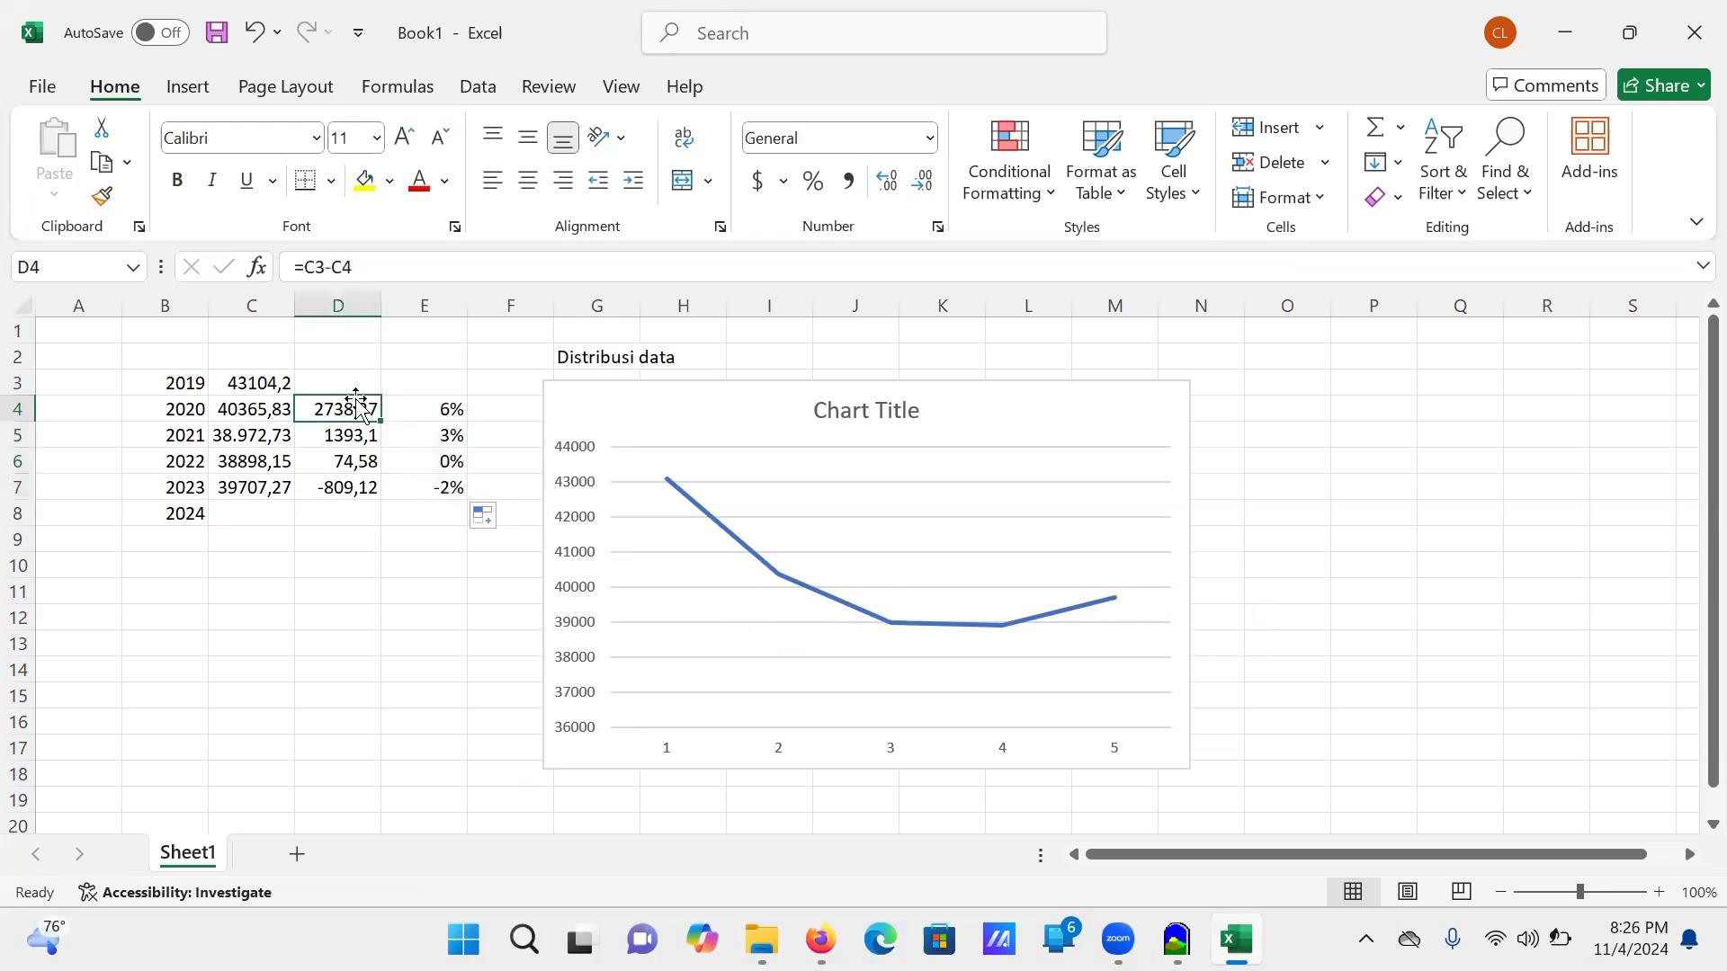
pyautogui.click(334, 264)
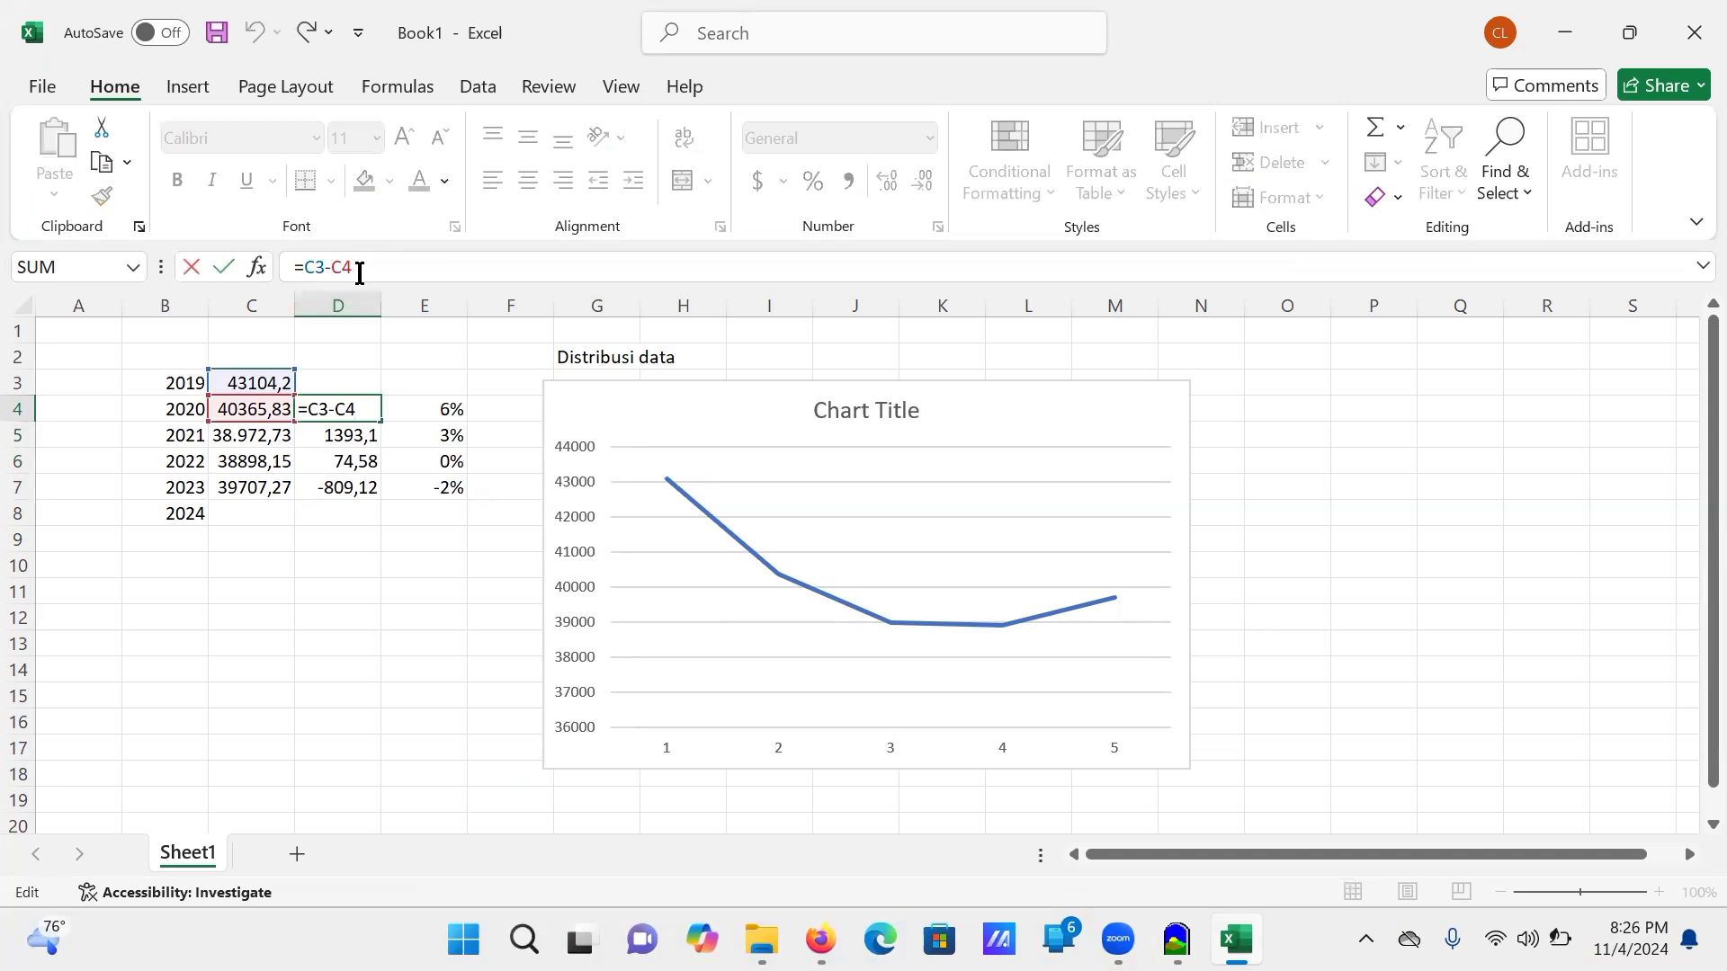
pyautogui.press('Escape')
# Step: Calculate the average deviation of the yearly change rates in cell E8 with the formula =AVEDEV(E4:E7)
pyautogui.click(440, 508)
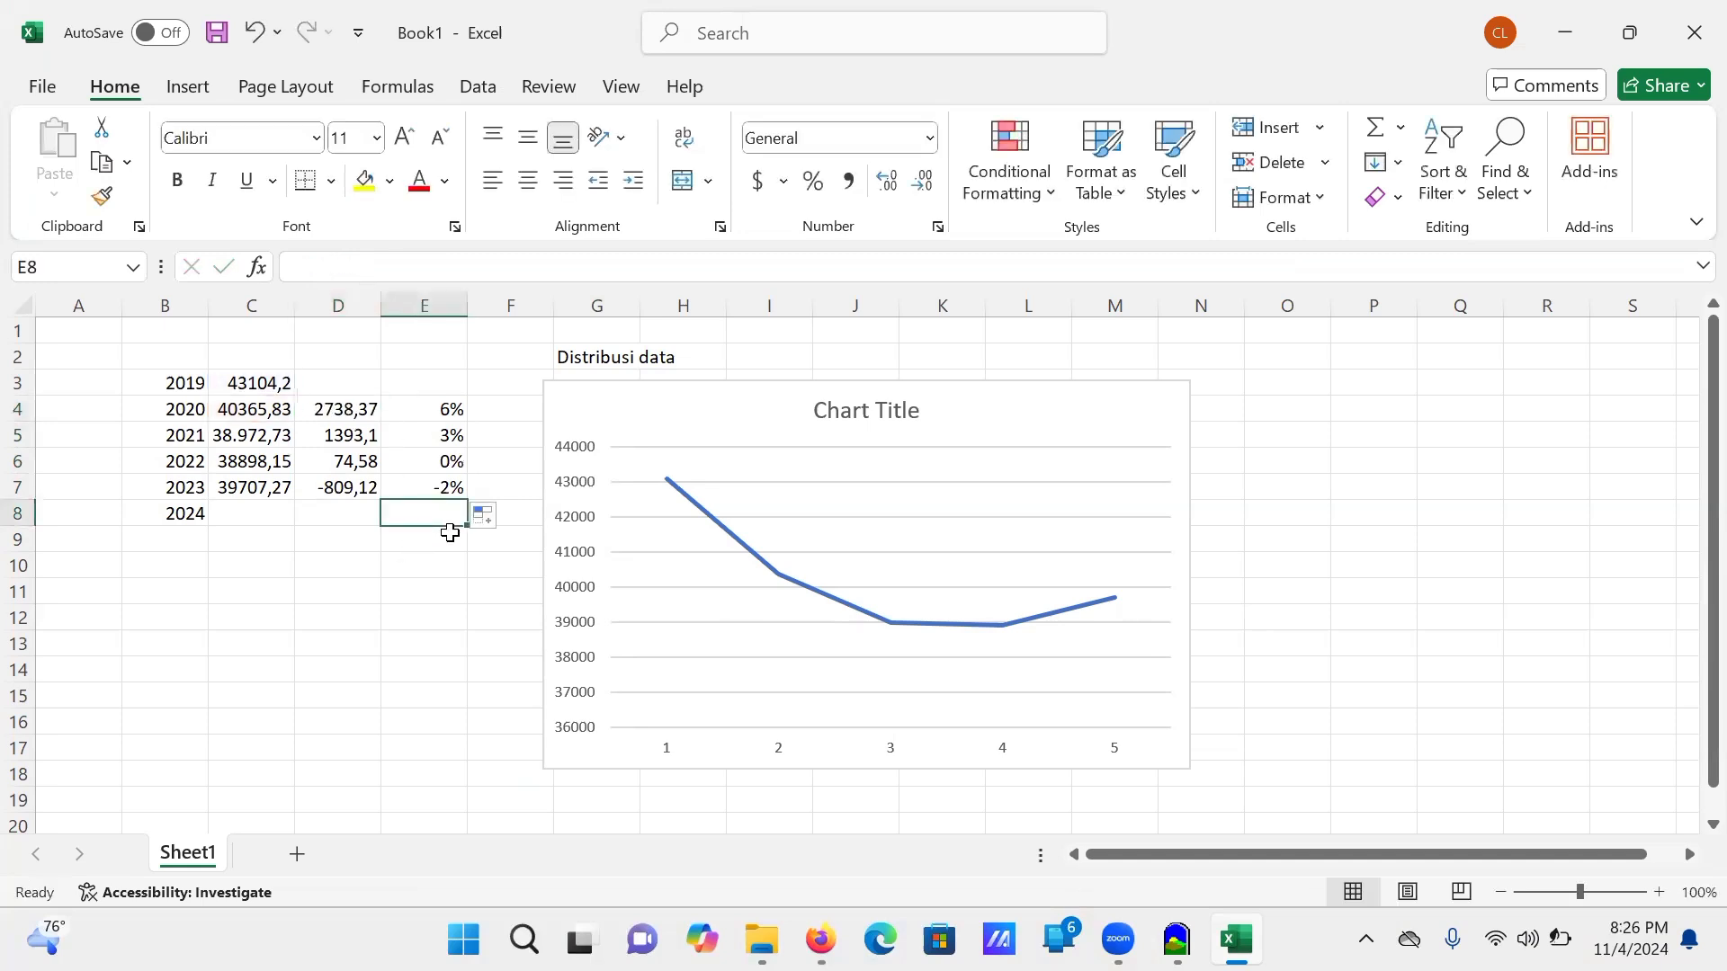
pyautogui.write('=')
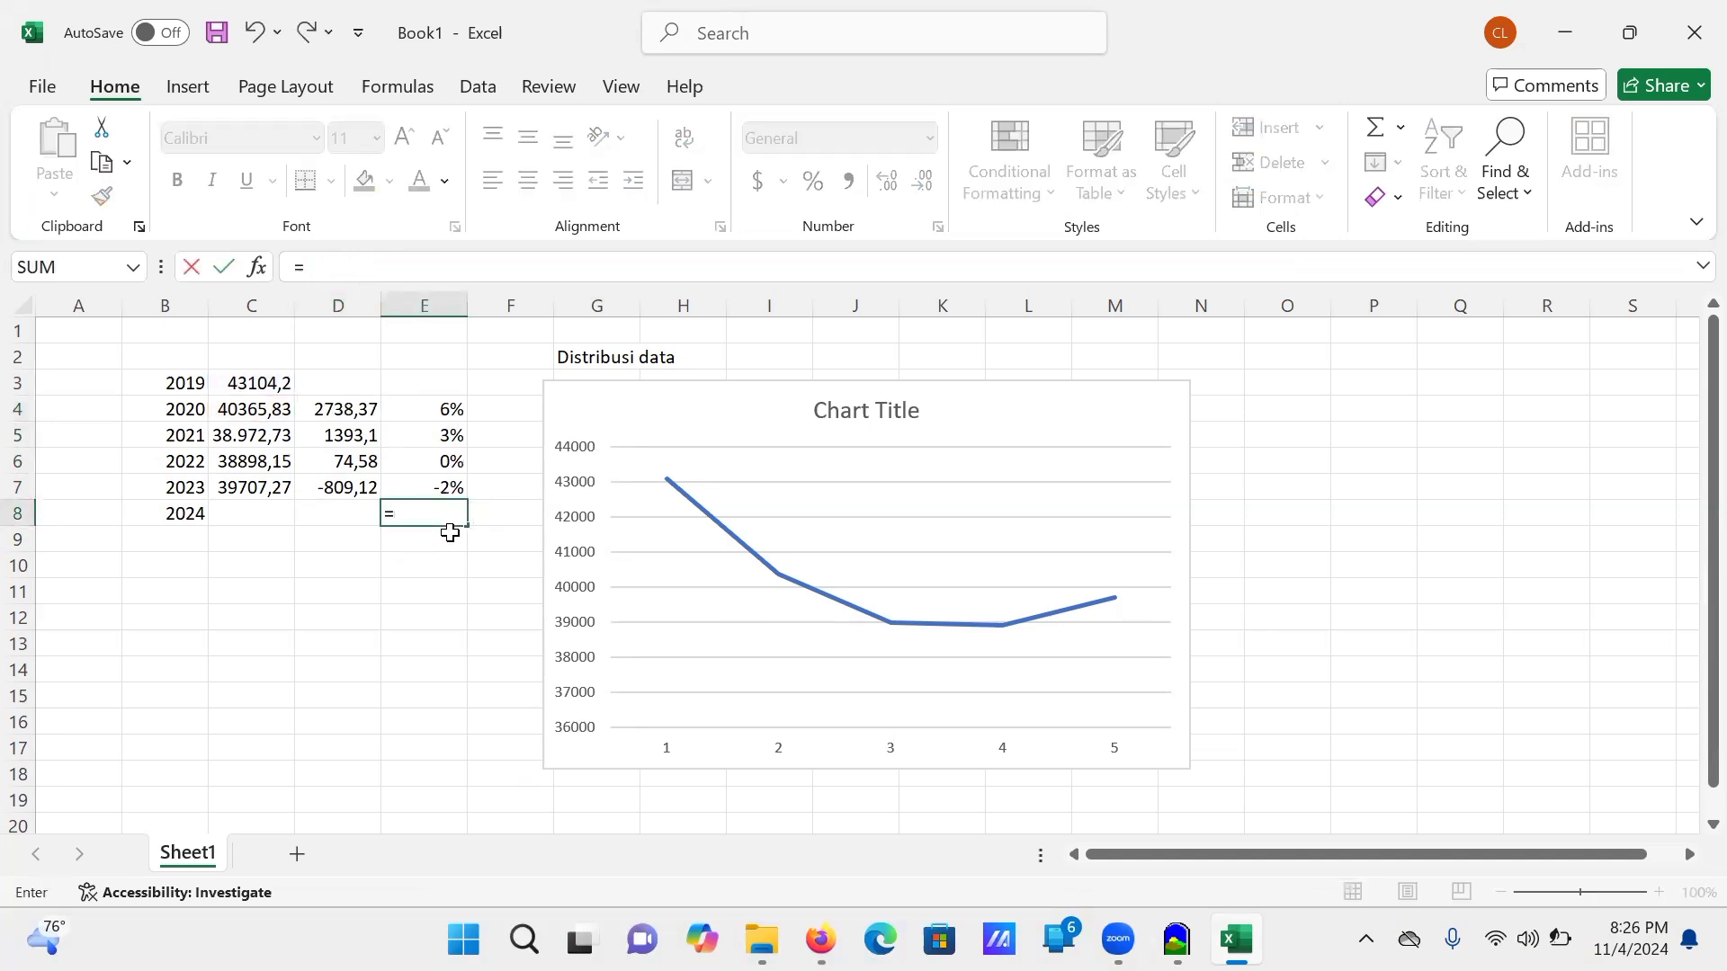
pyautogui.write('ave')
pyautogui.doubleClick(430, 562)
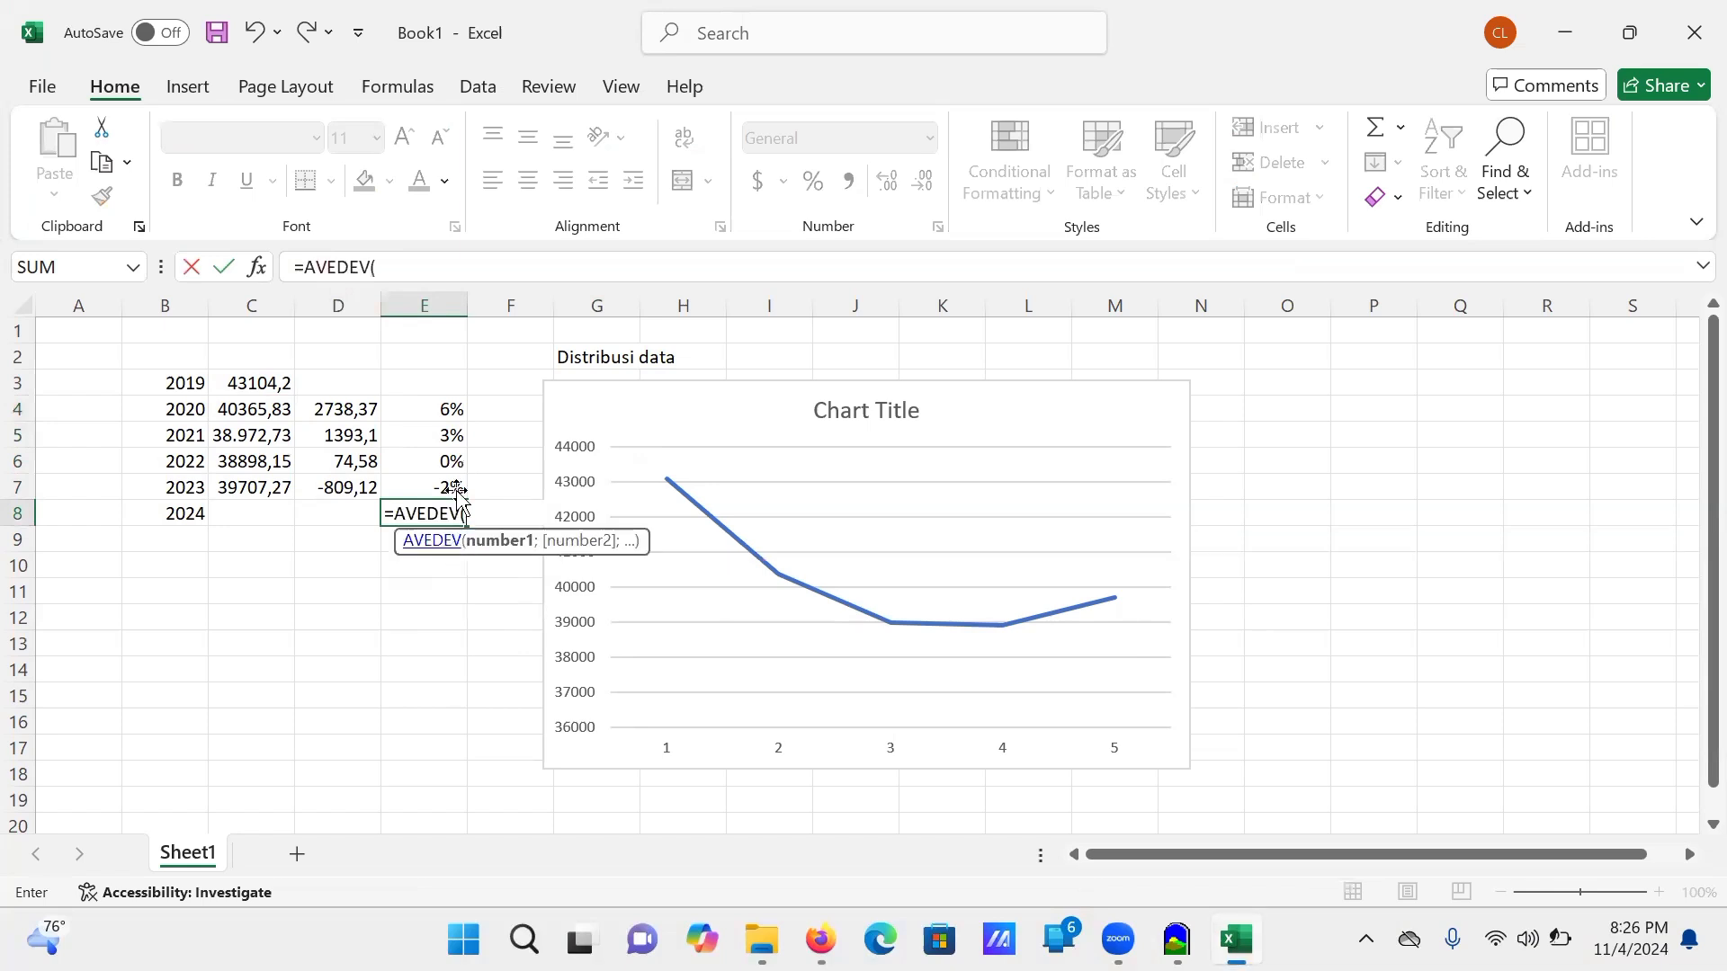
pyautogui.click(440, 421)
pyautogui.moveTo(439, 421); pyautogui.dragTo(445, 490)
pyautogui.press('Return')
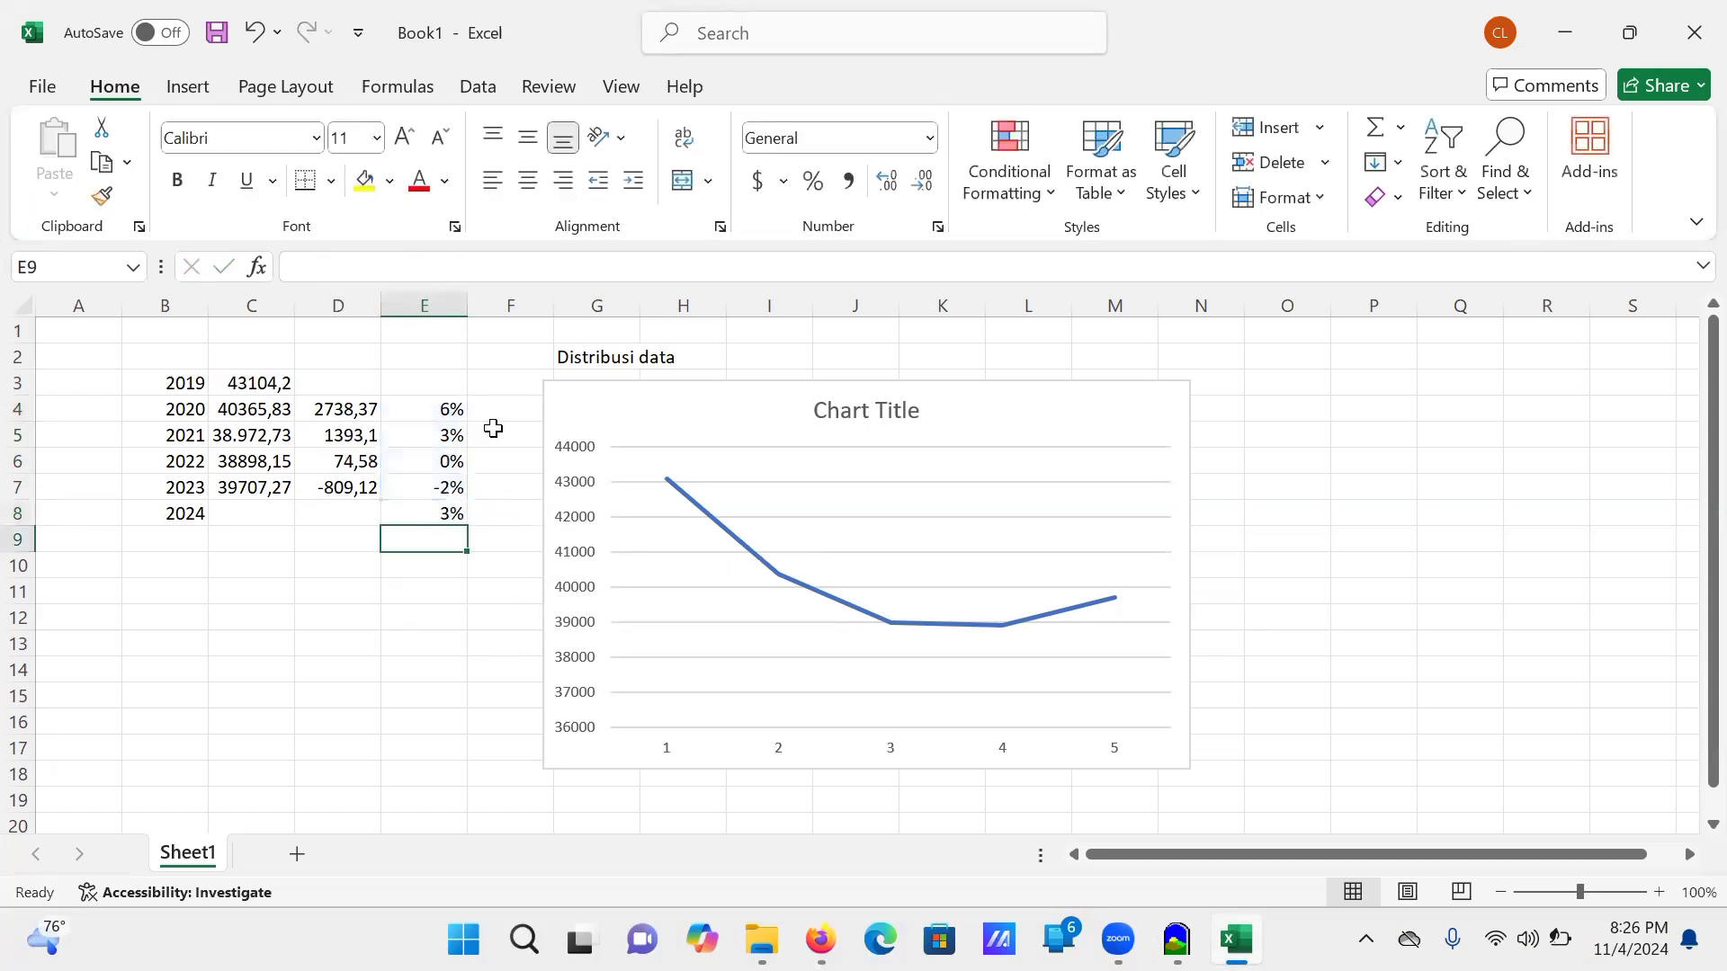
pyautogui.click(445, 512)
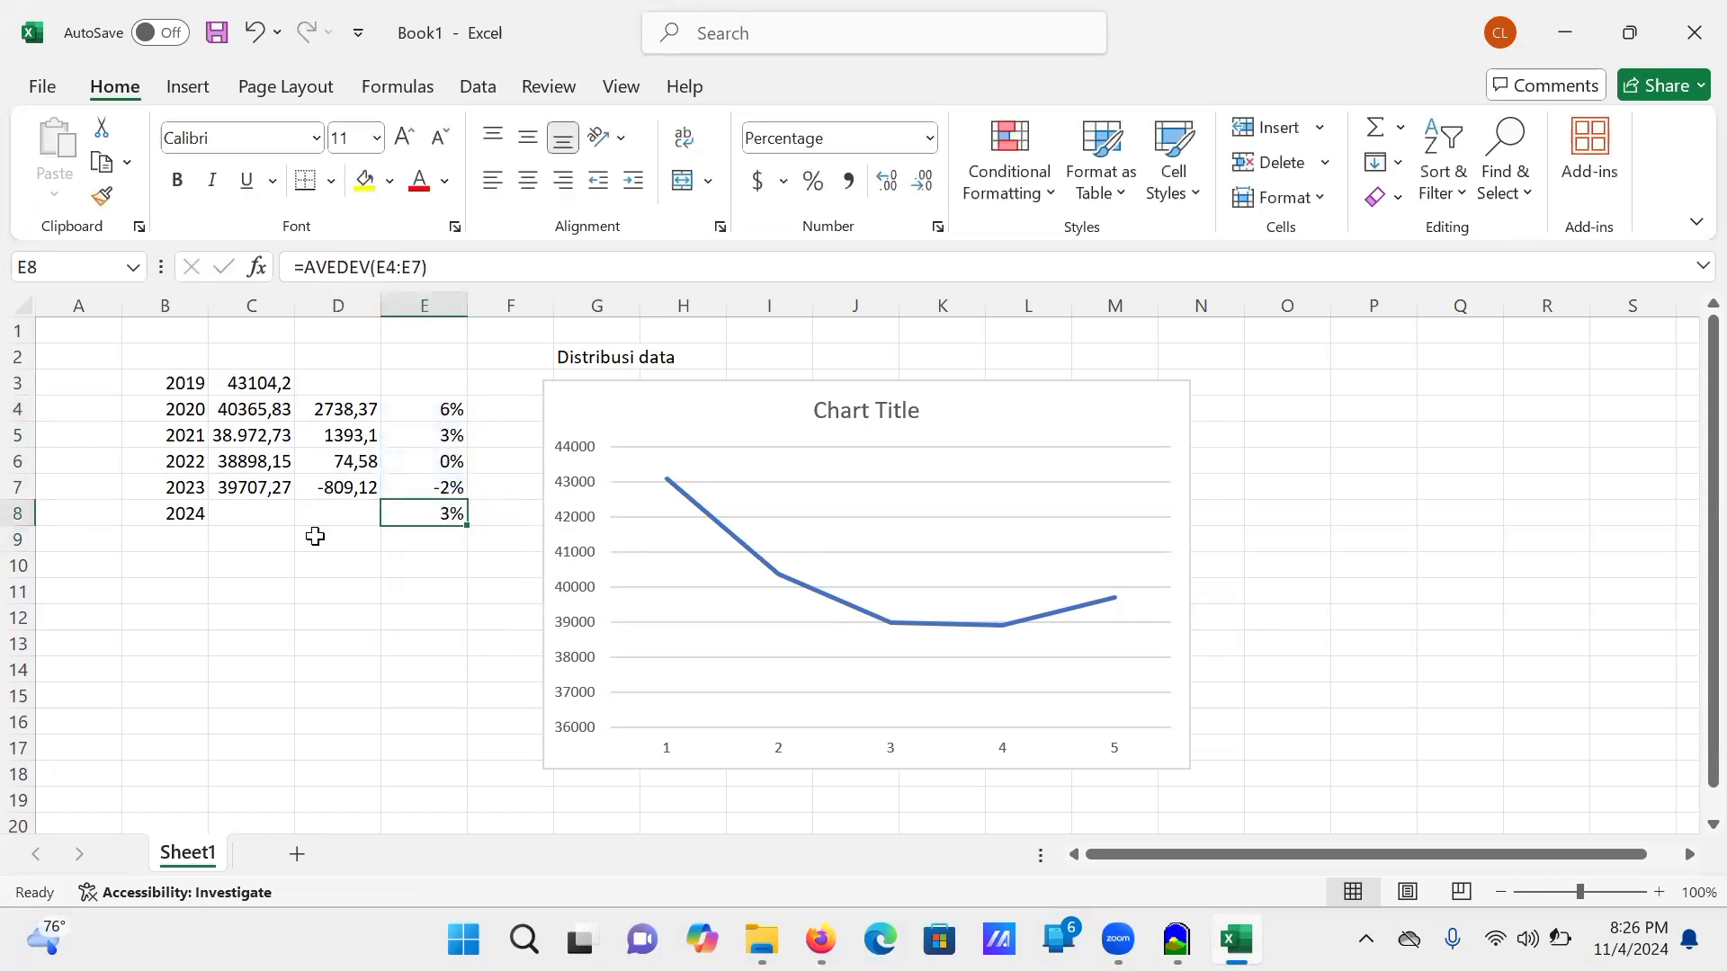
# Step: Project the 2024 value in cell C8 with the formula =C7-(C7*$E$8), keeping the rate as an absolute reference
pyautogui.click(252, 512)
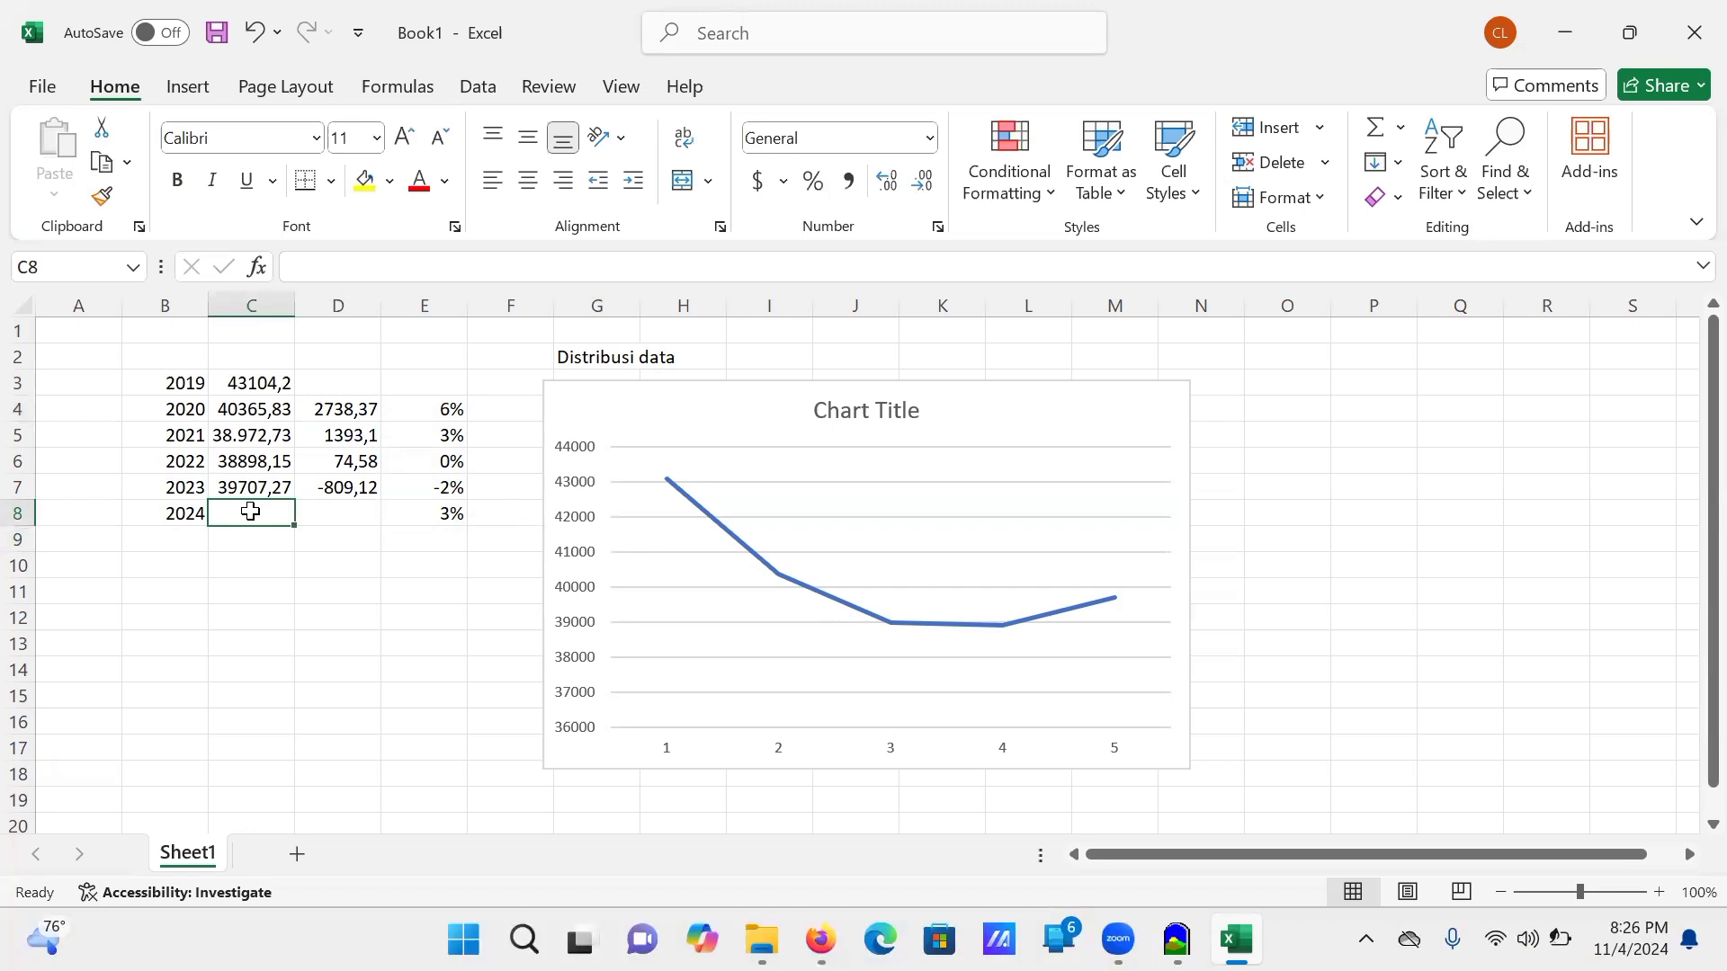
pyautogui.write('=')
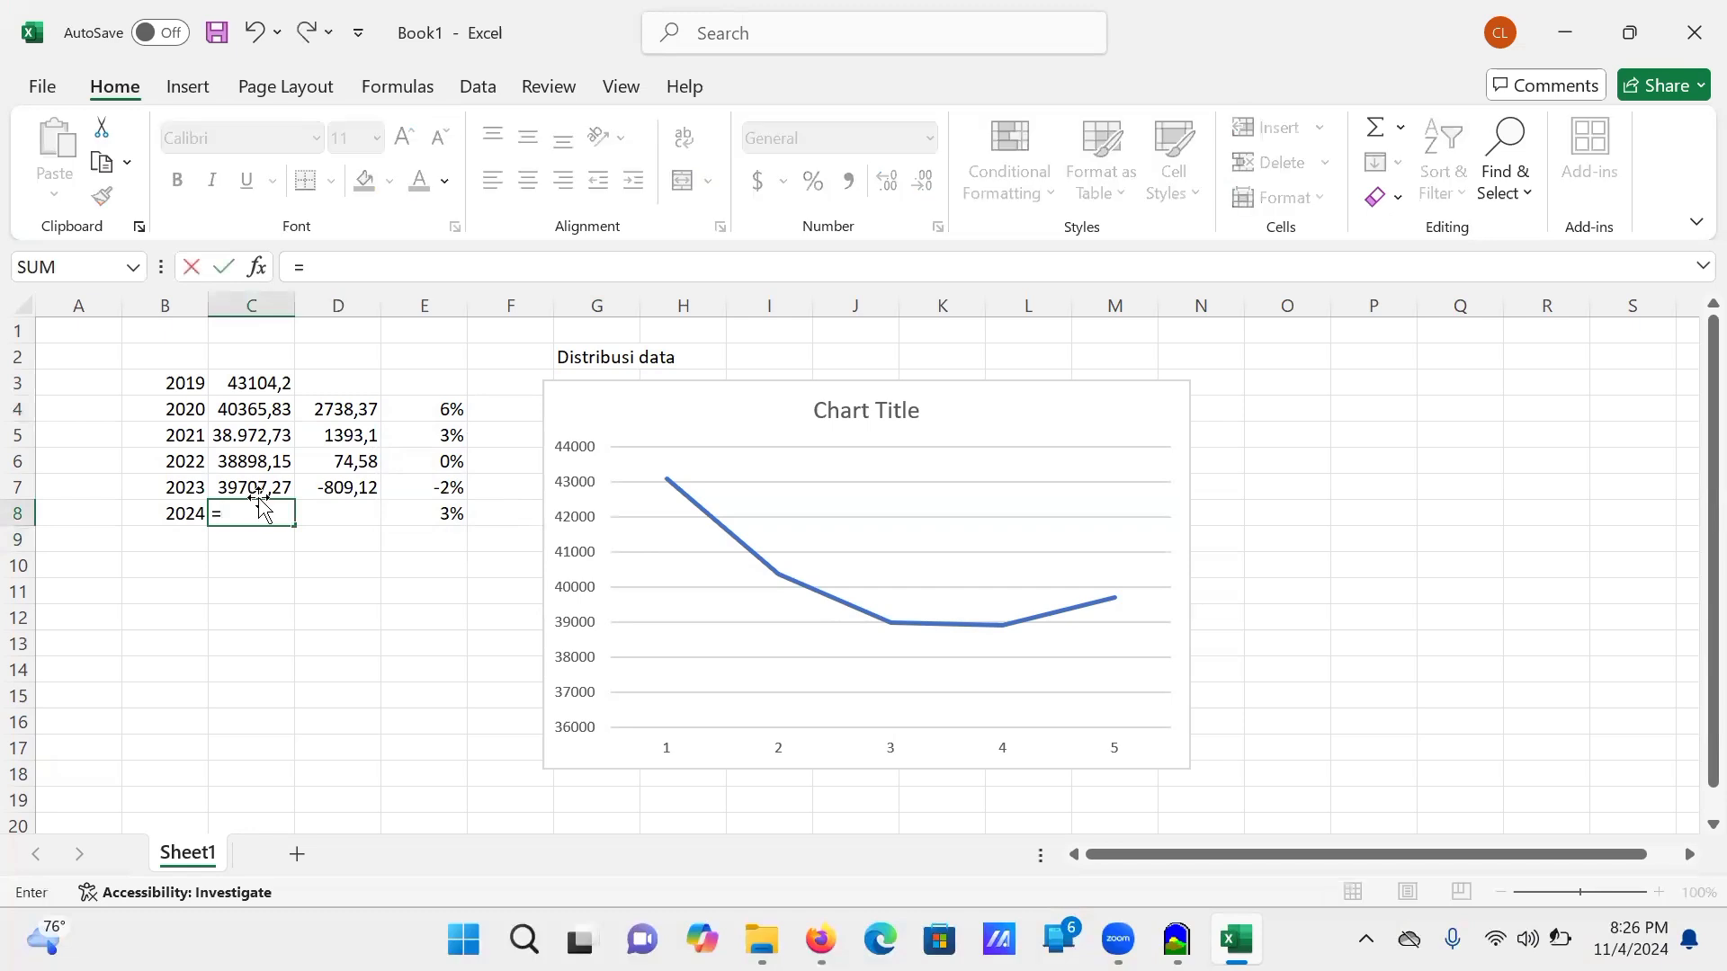
pyautogui.click(255, 489)
pyautogui.write('-')
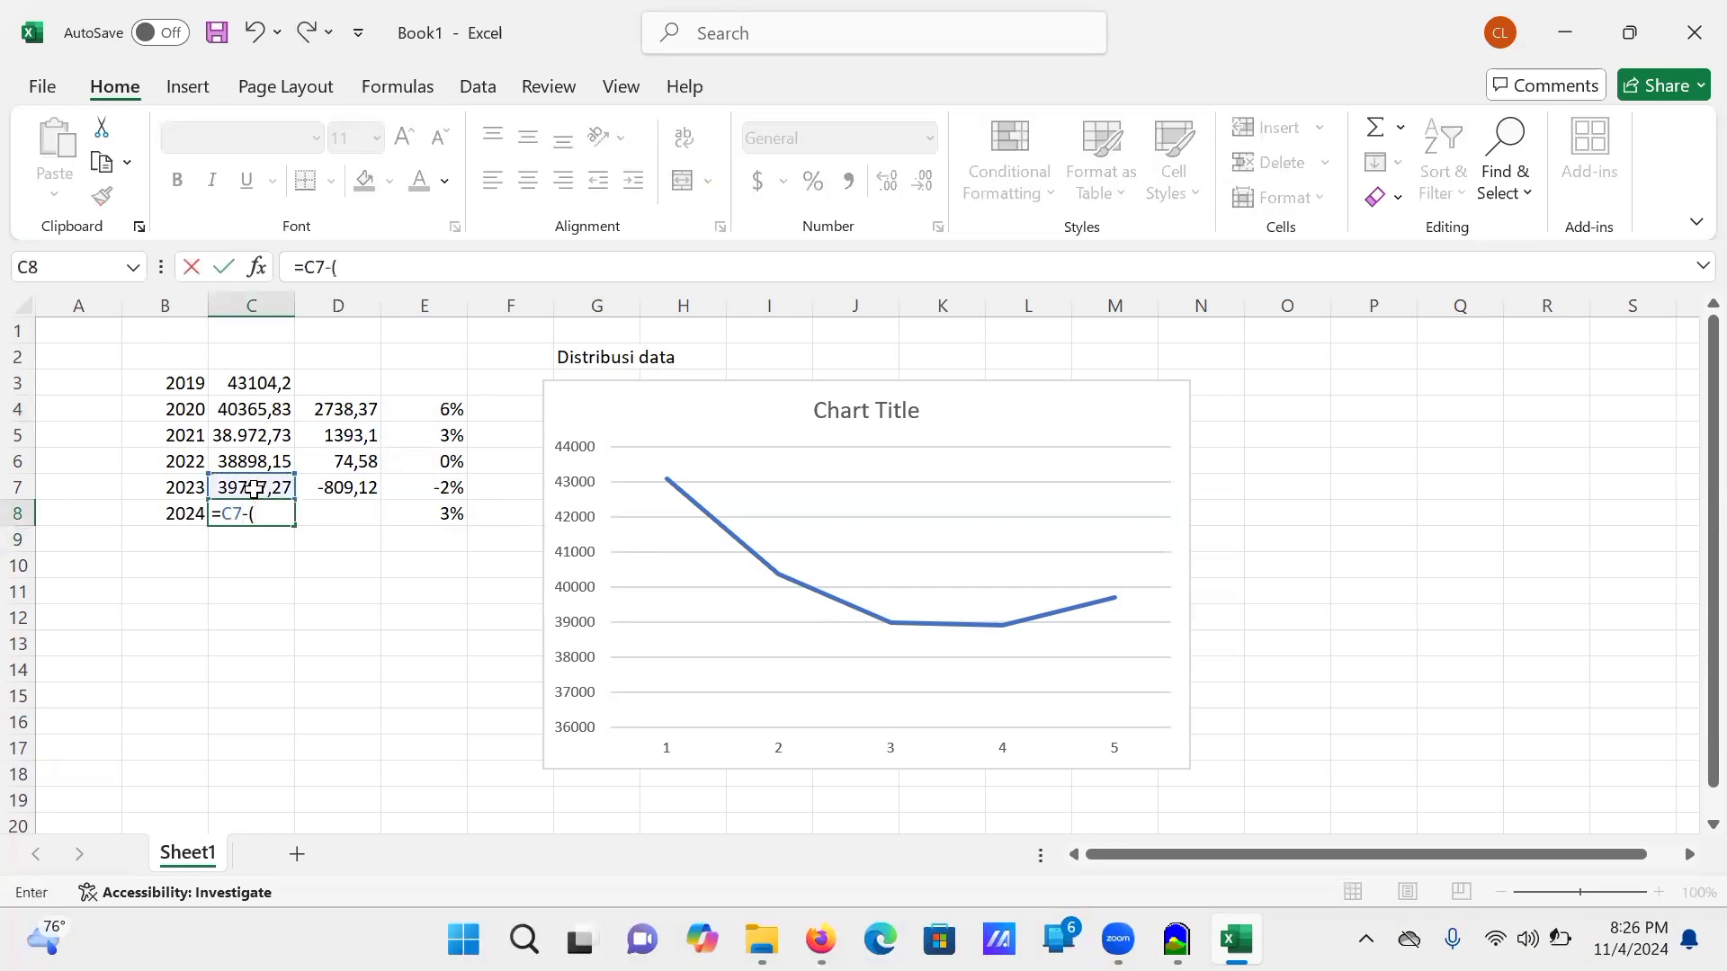
pyautogui.write('(')
pyautogui.click(254, 486)
pyautogui.write('*')
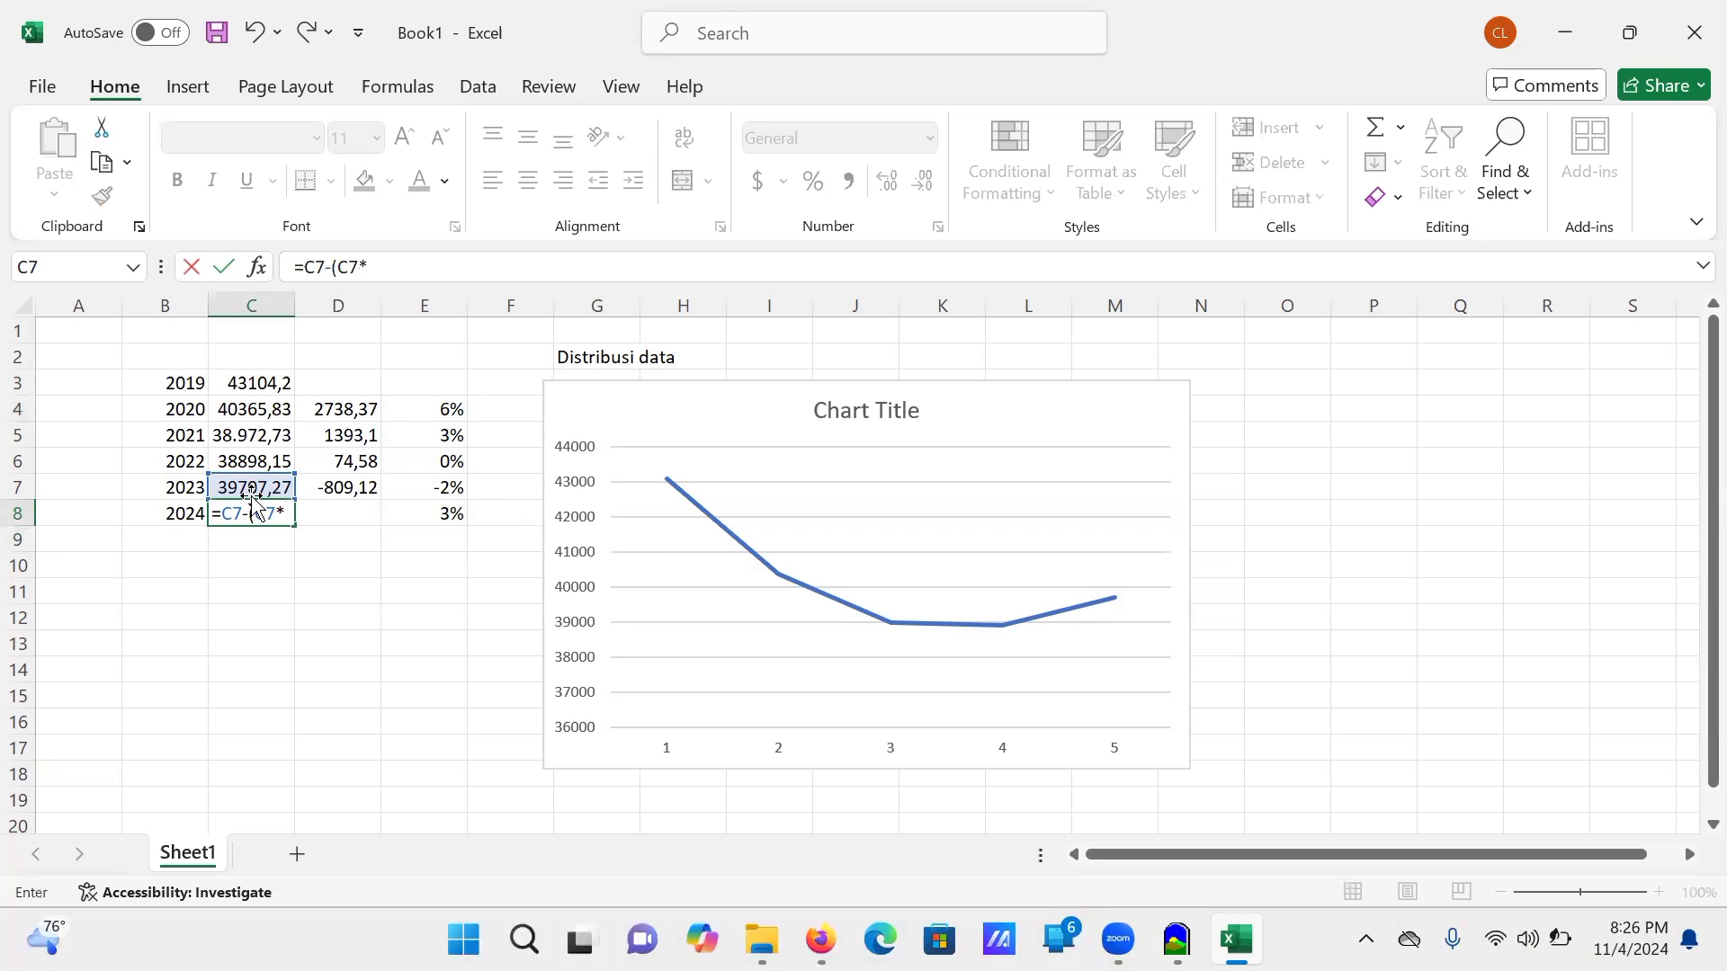
pyautogui.click(404, 511)
pyautogui.click(377, 264)
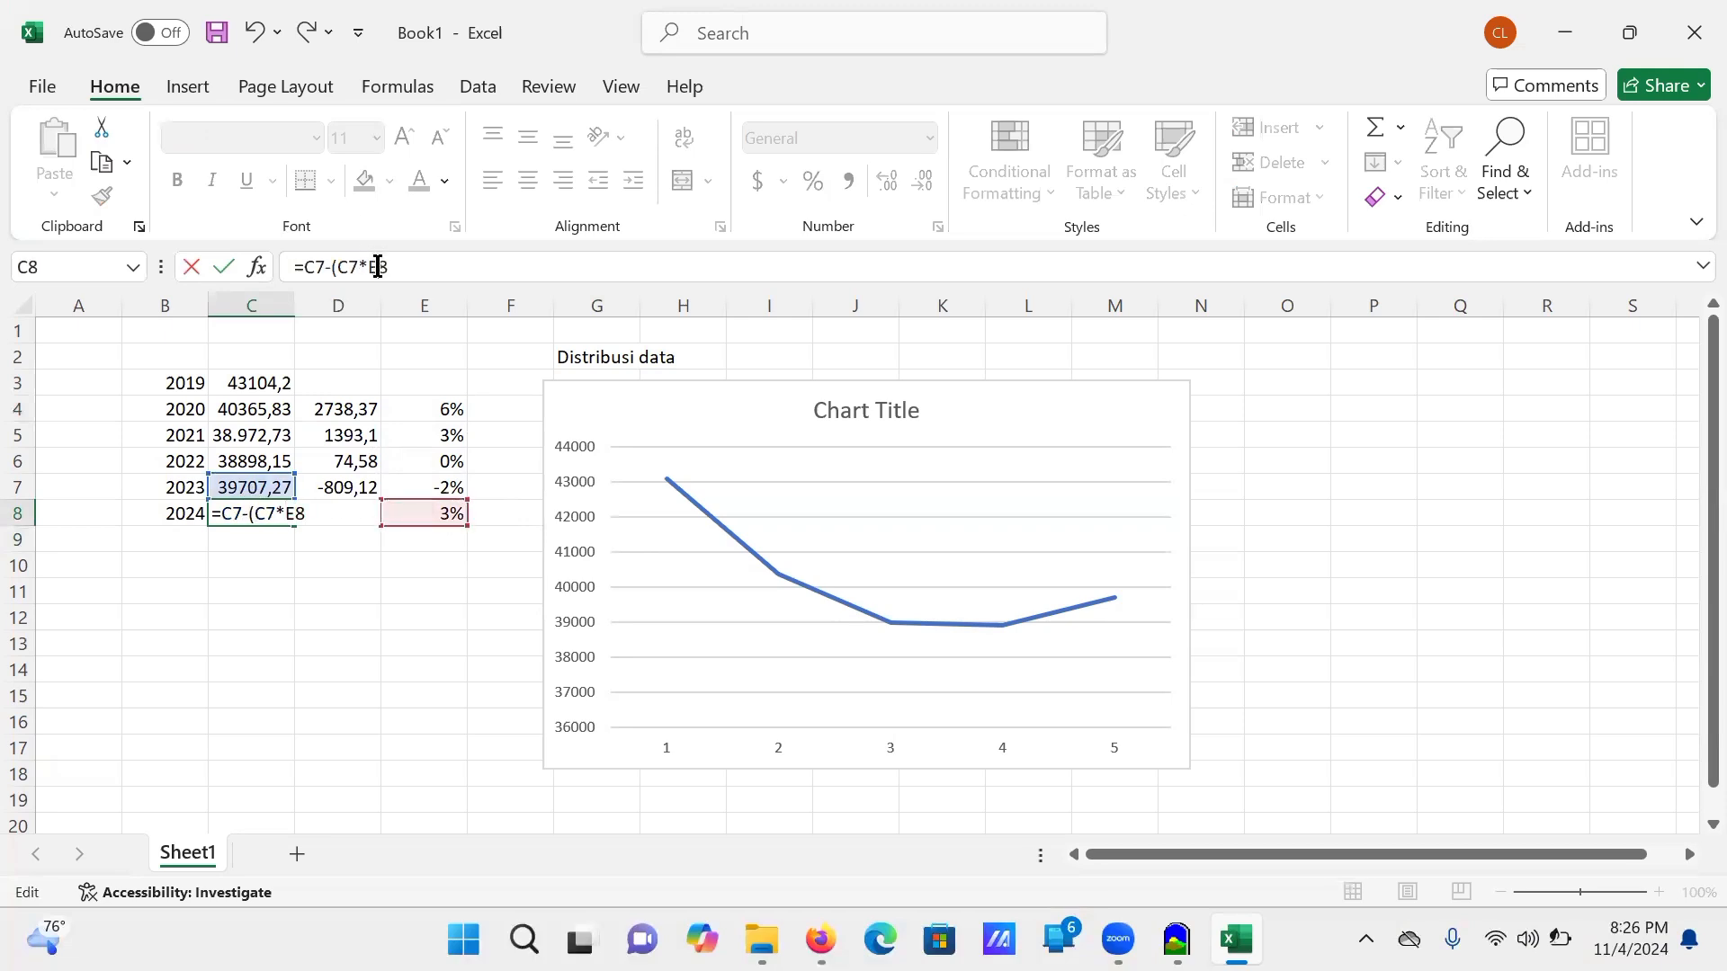
pyautogui.write('$')
pyautogui.press('Left')
pyautogui.press('Left')
pyautogui.write('$')
pyautogui.press('Return')
# Step: Fill the 2024 projection formula down to C12 and extend the years in column B as a series through 2029
pyautogui.click(274, 505)
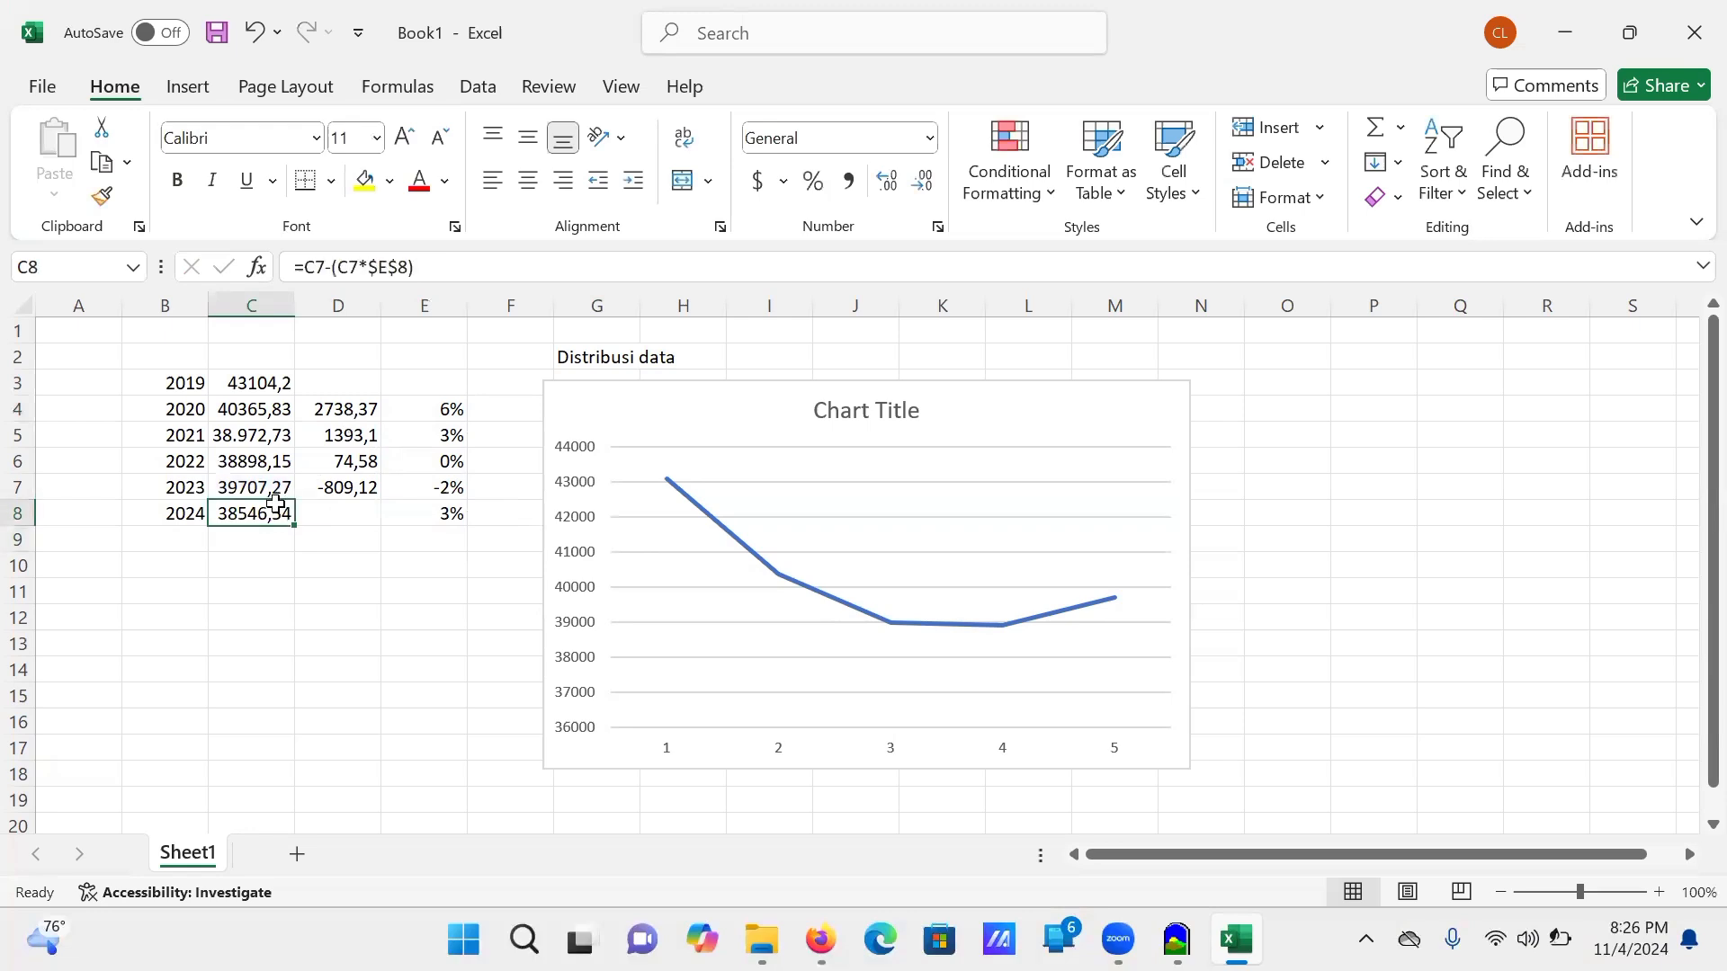
pyautogui.moveTo(295, 552); pyautogui.dragTo(293, 629)
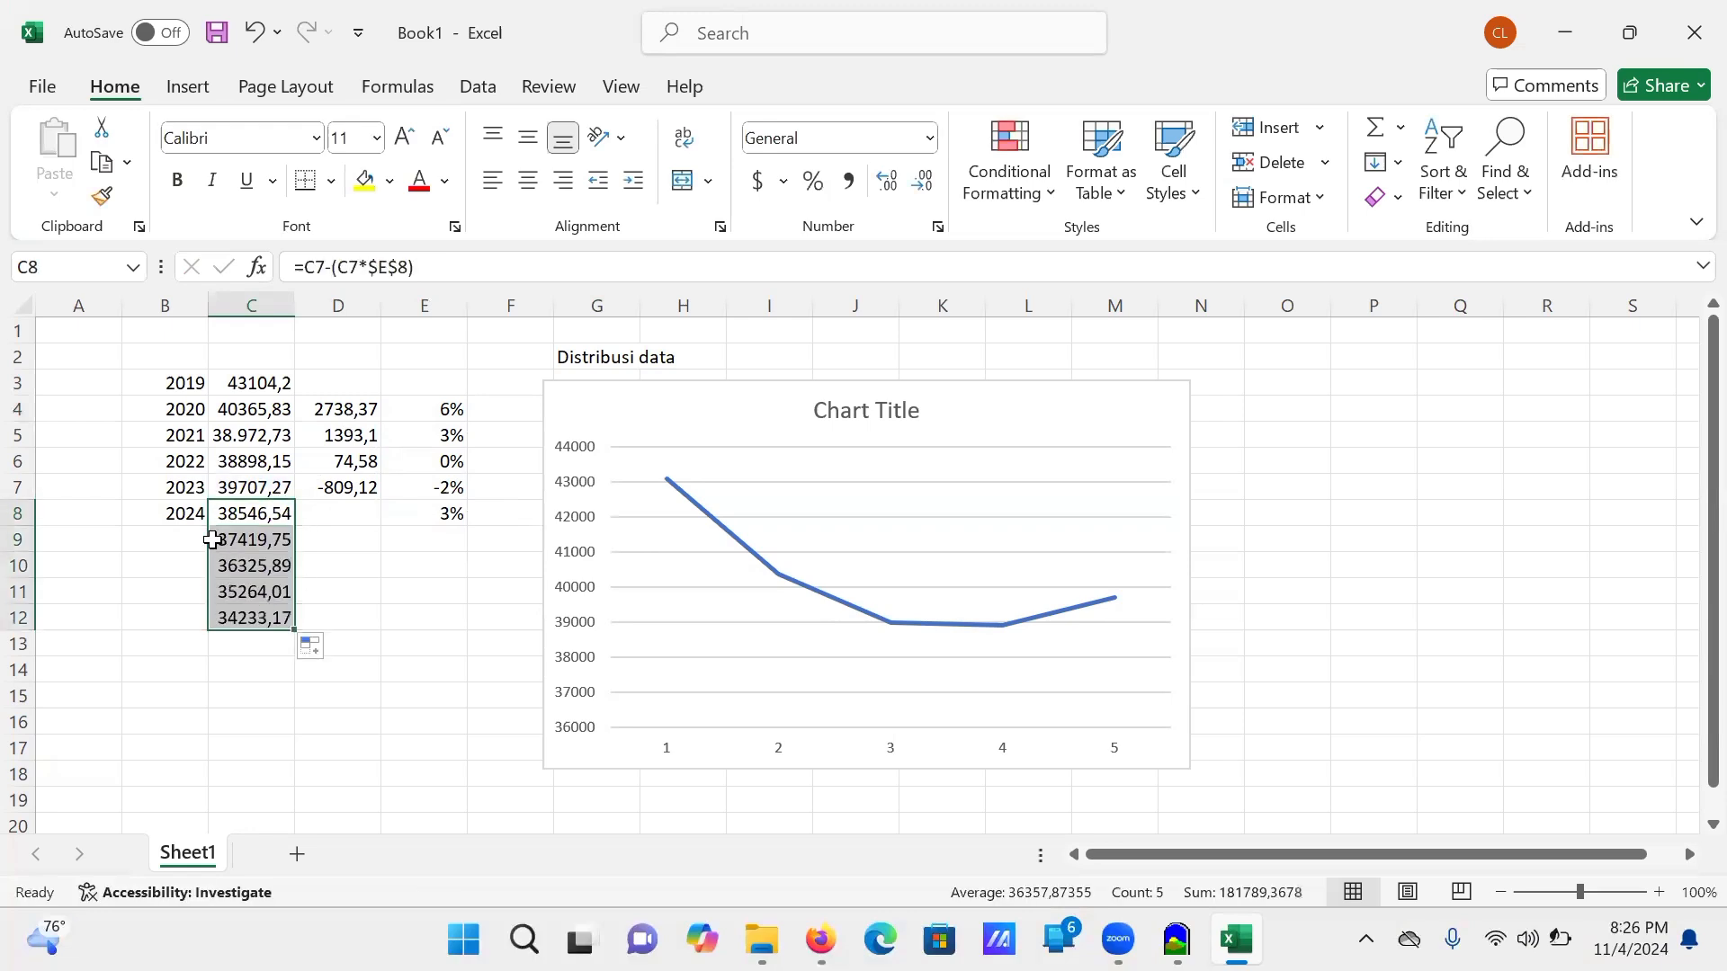
pyautogui.click(197, 516)
pyautogui.moveTo(207, 531); pyautogui.dragTo(207, 629)
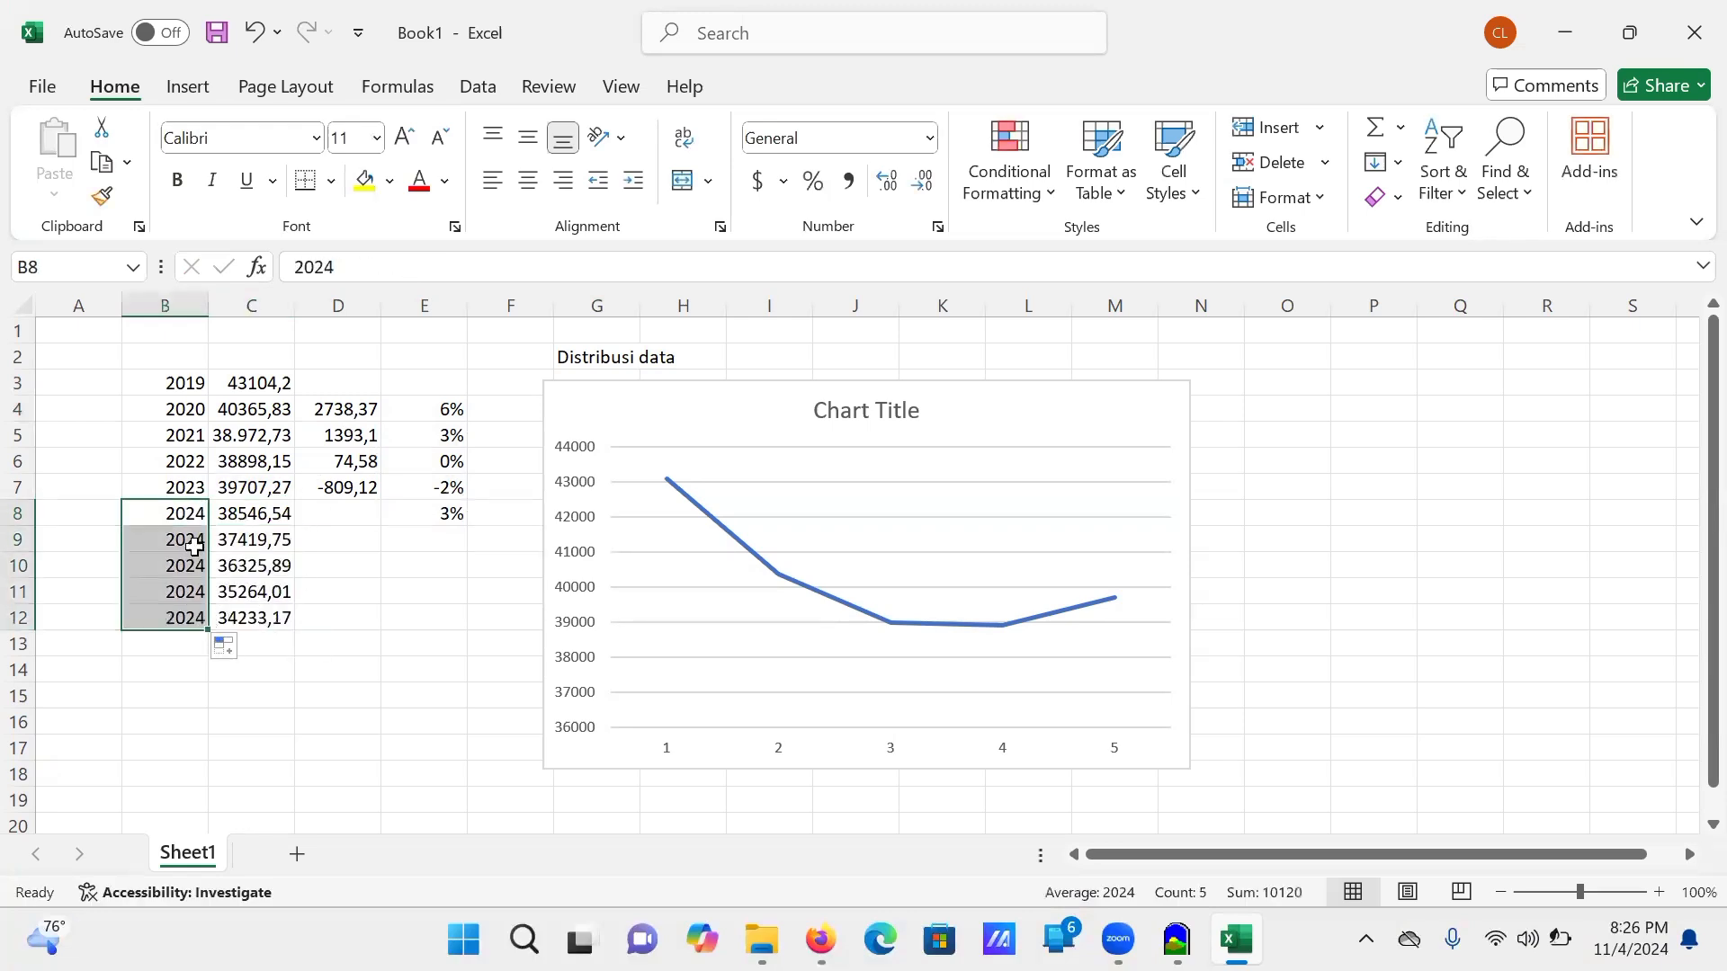
pyautogui.moveTo(189, 490); pyautogui.dragTo(208, 630)
pyautogui.moveTo(186, 540); pyautogui.dragTo(220, 661)
pyautogui.click(191, 619)
pyautogui.hotkey('ctrl', 'z')
# Step: Extend the projection formula to the 2029 row and highlight C8:C13 in yellow
pyautogui.moveTo(253, 593); pyautogui.dragTo(306, 648)
pyautogui.moveTo(244, 529); pyautogui.dragTo(254, 644)
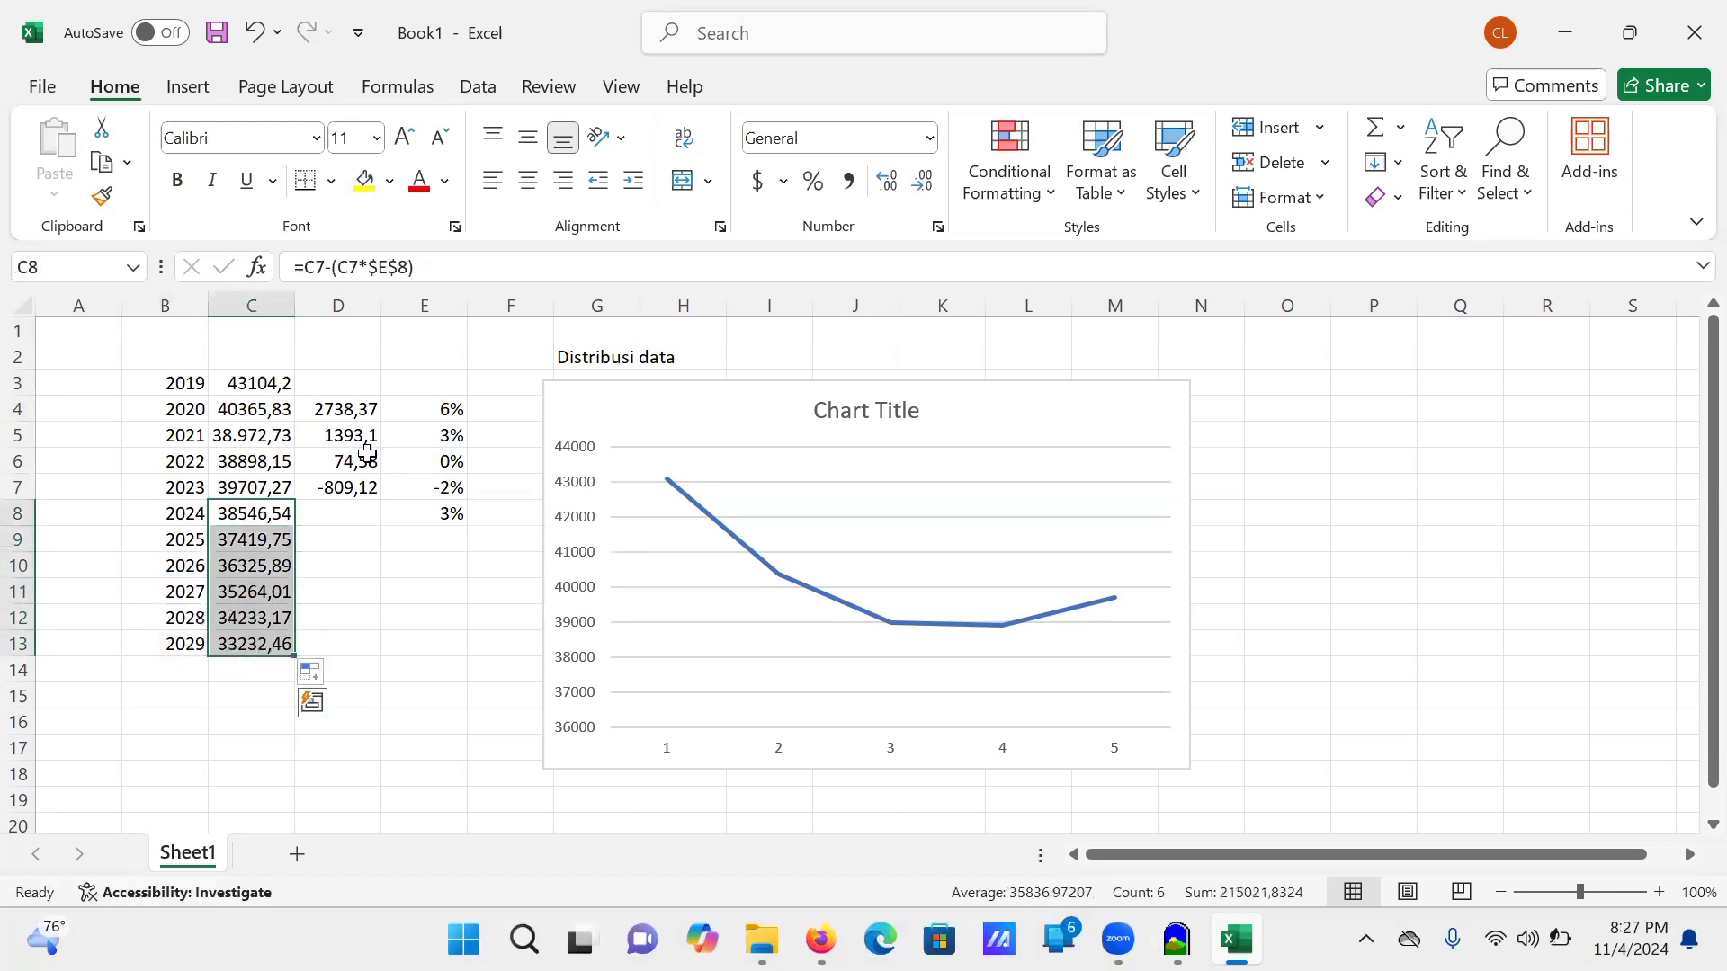
pyautogui.click(365, 180)
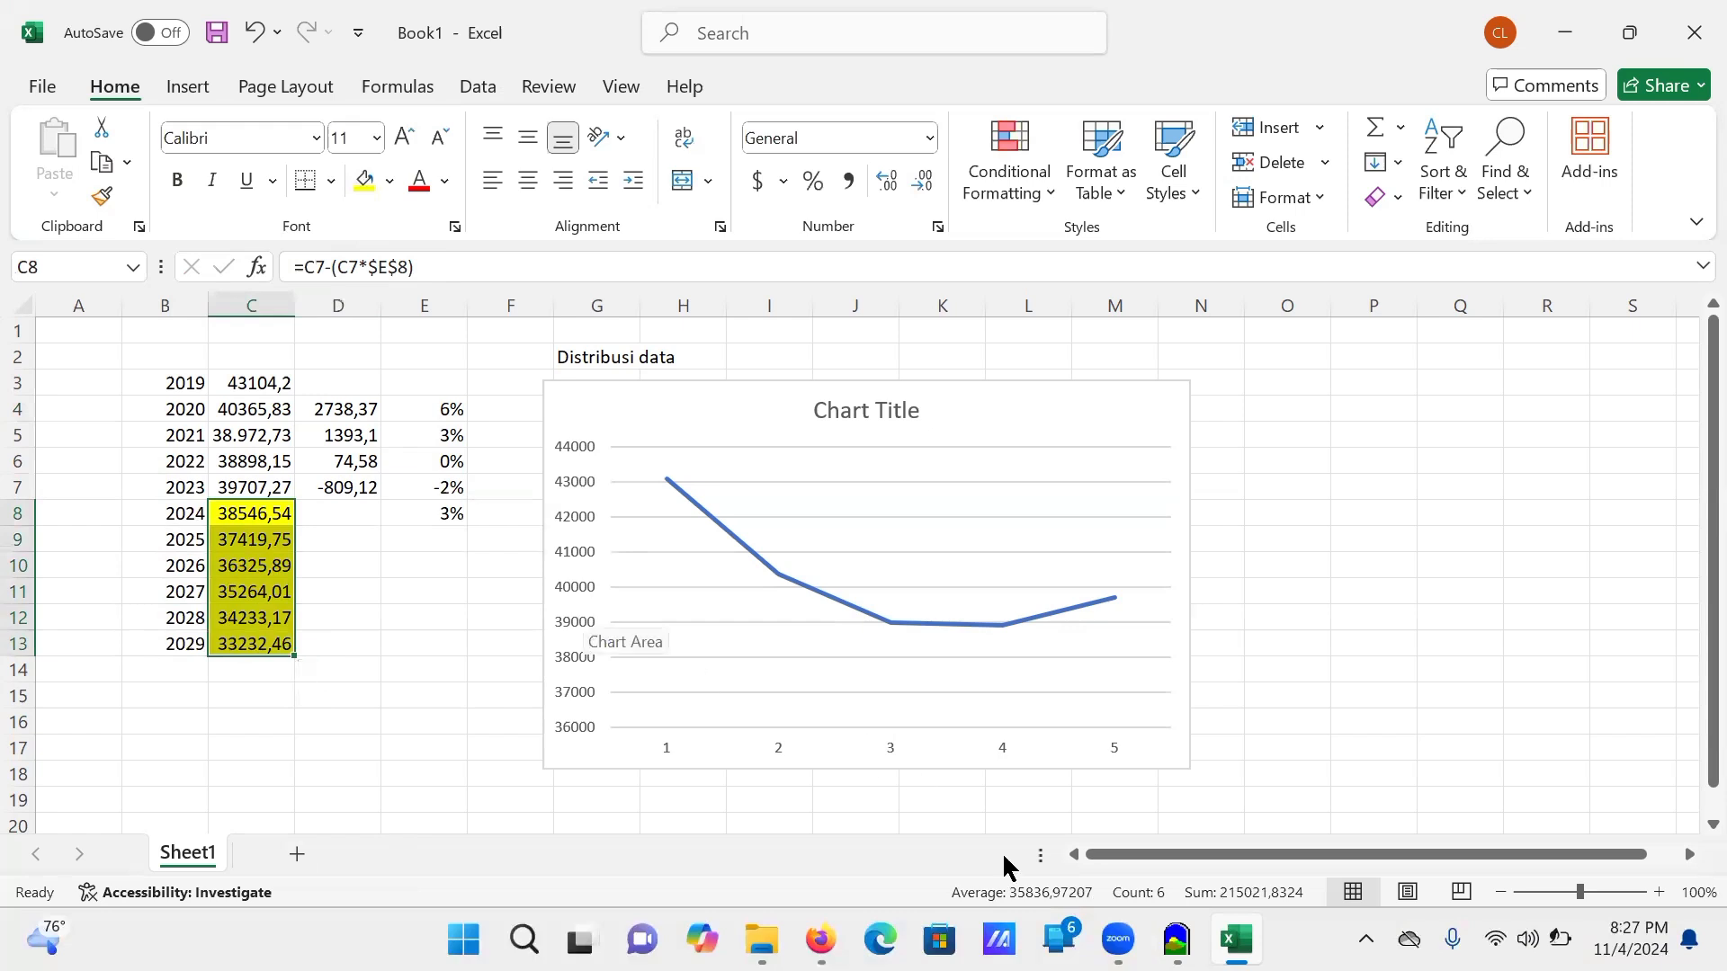
# Step: Switch to the unnamed Vensim model without saving the sketch, and check the syntax of the empty Pendapatan dari Pertambangan equation
pyautogui.moveTo(1176, 940)
pyautogui.click(1149, 809)
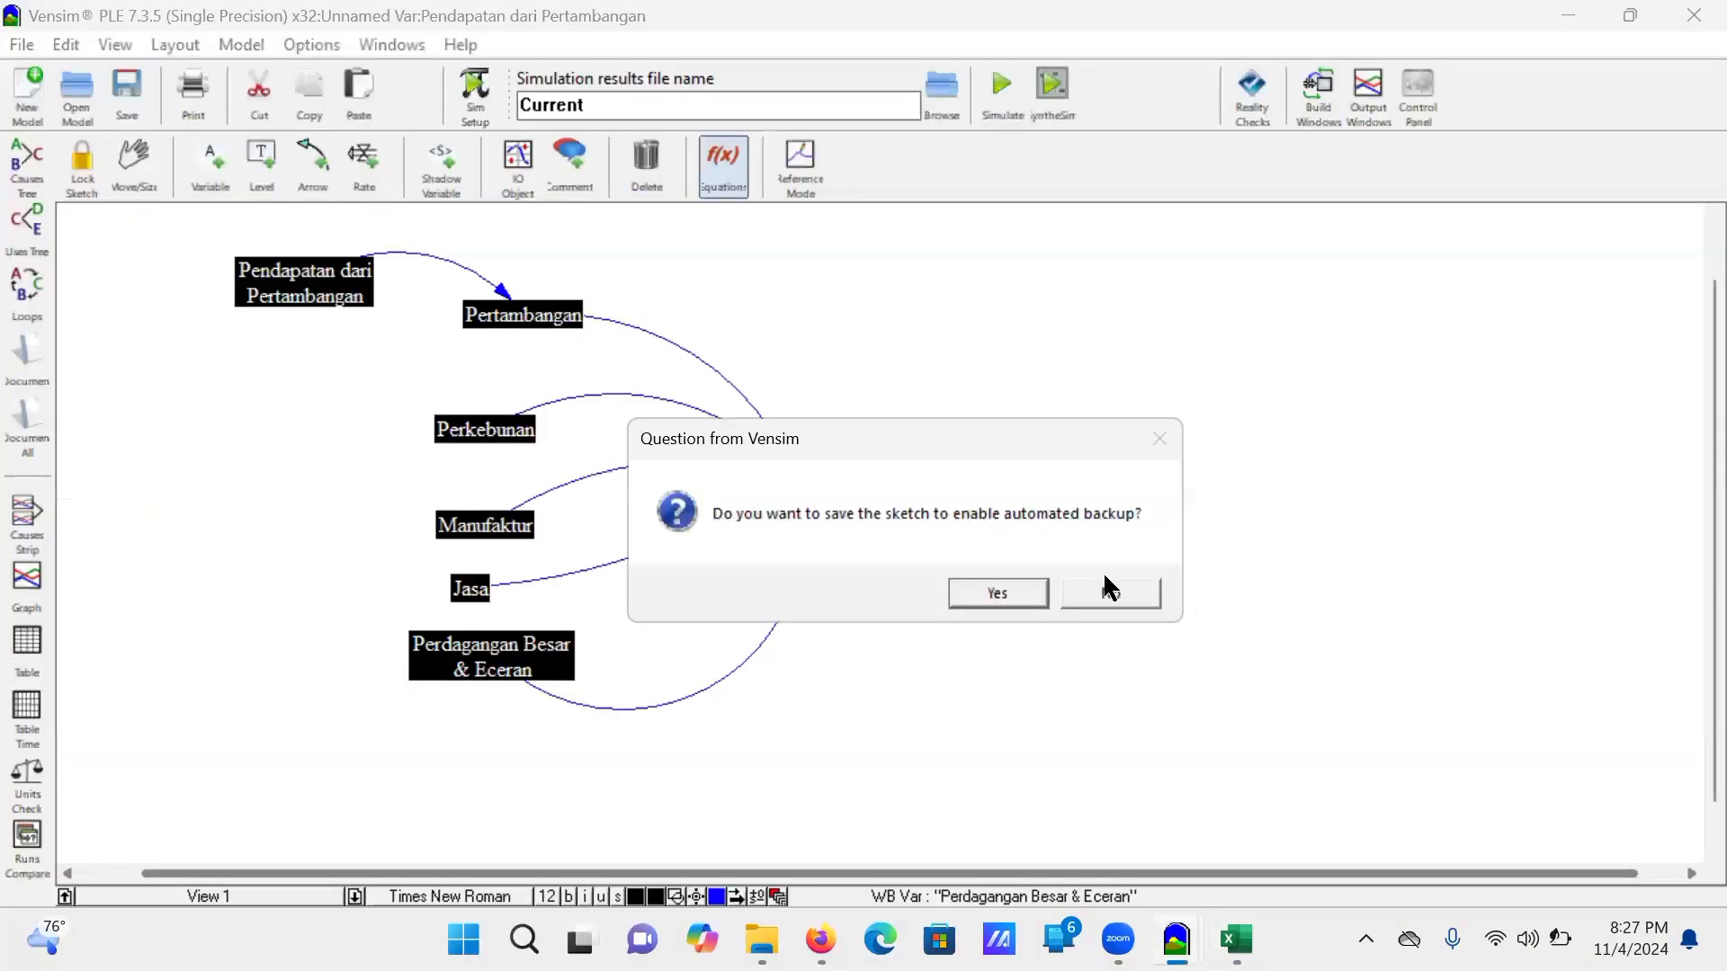
pyautogui.click(1070, 589)
pyautogui.click(364, 295)
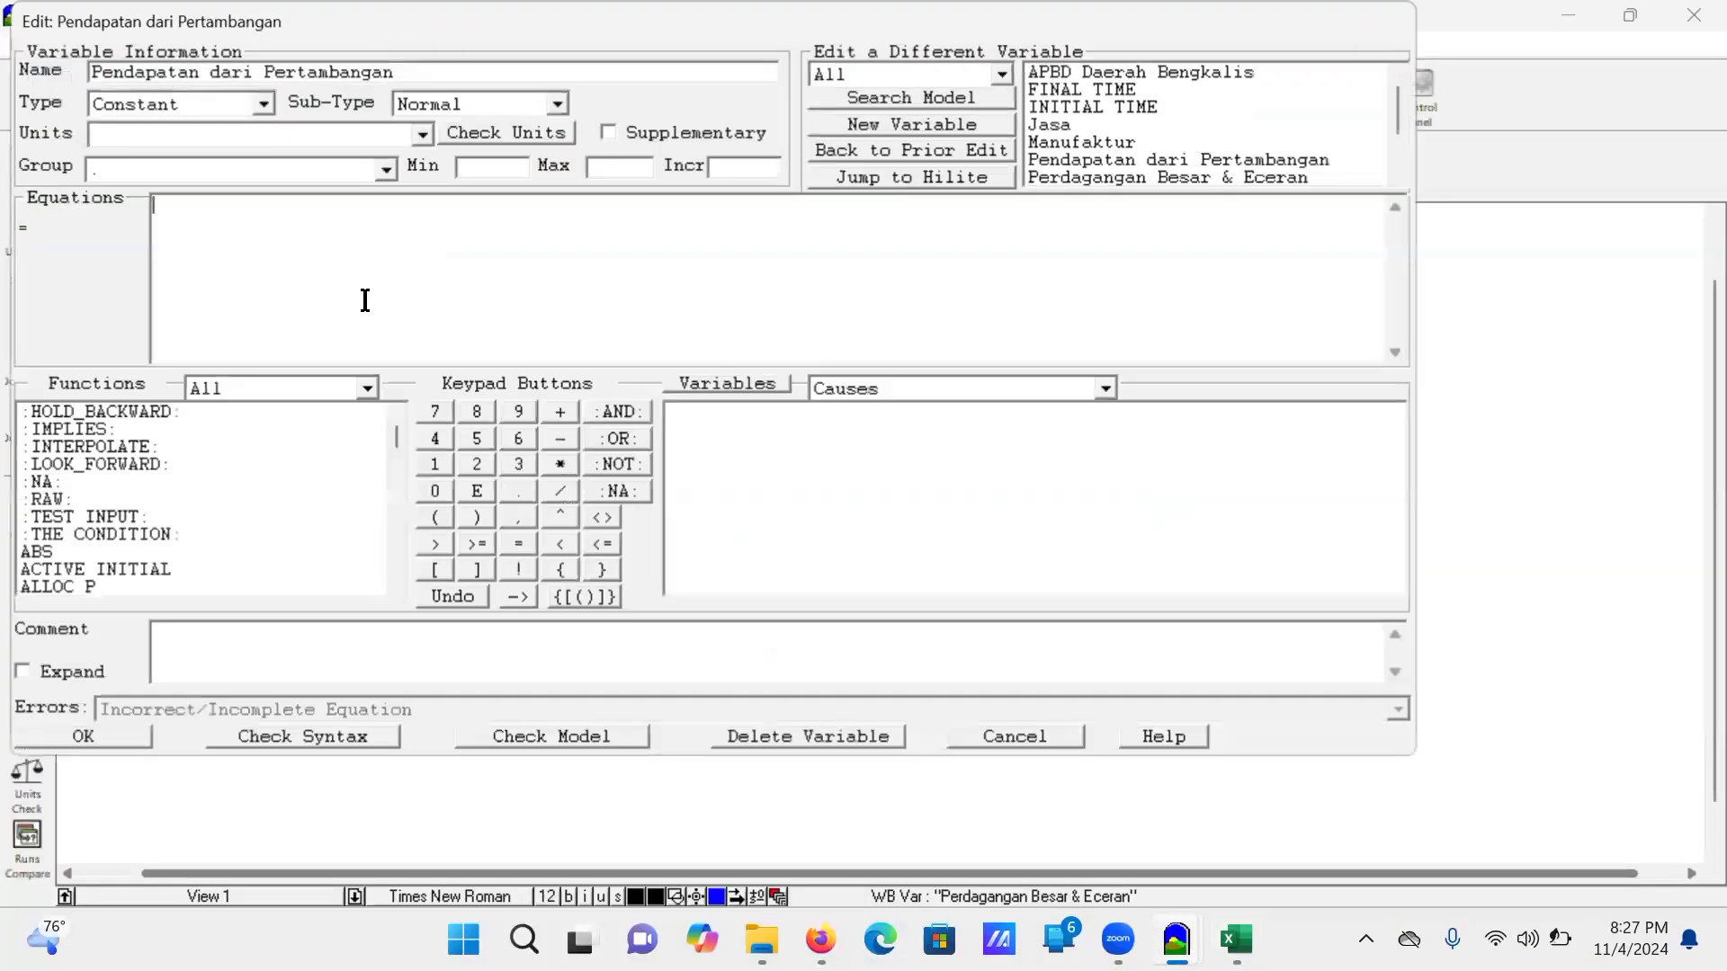
pyautogui.click(86, 737)
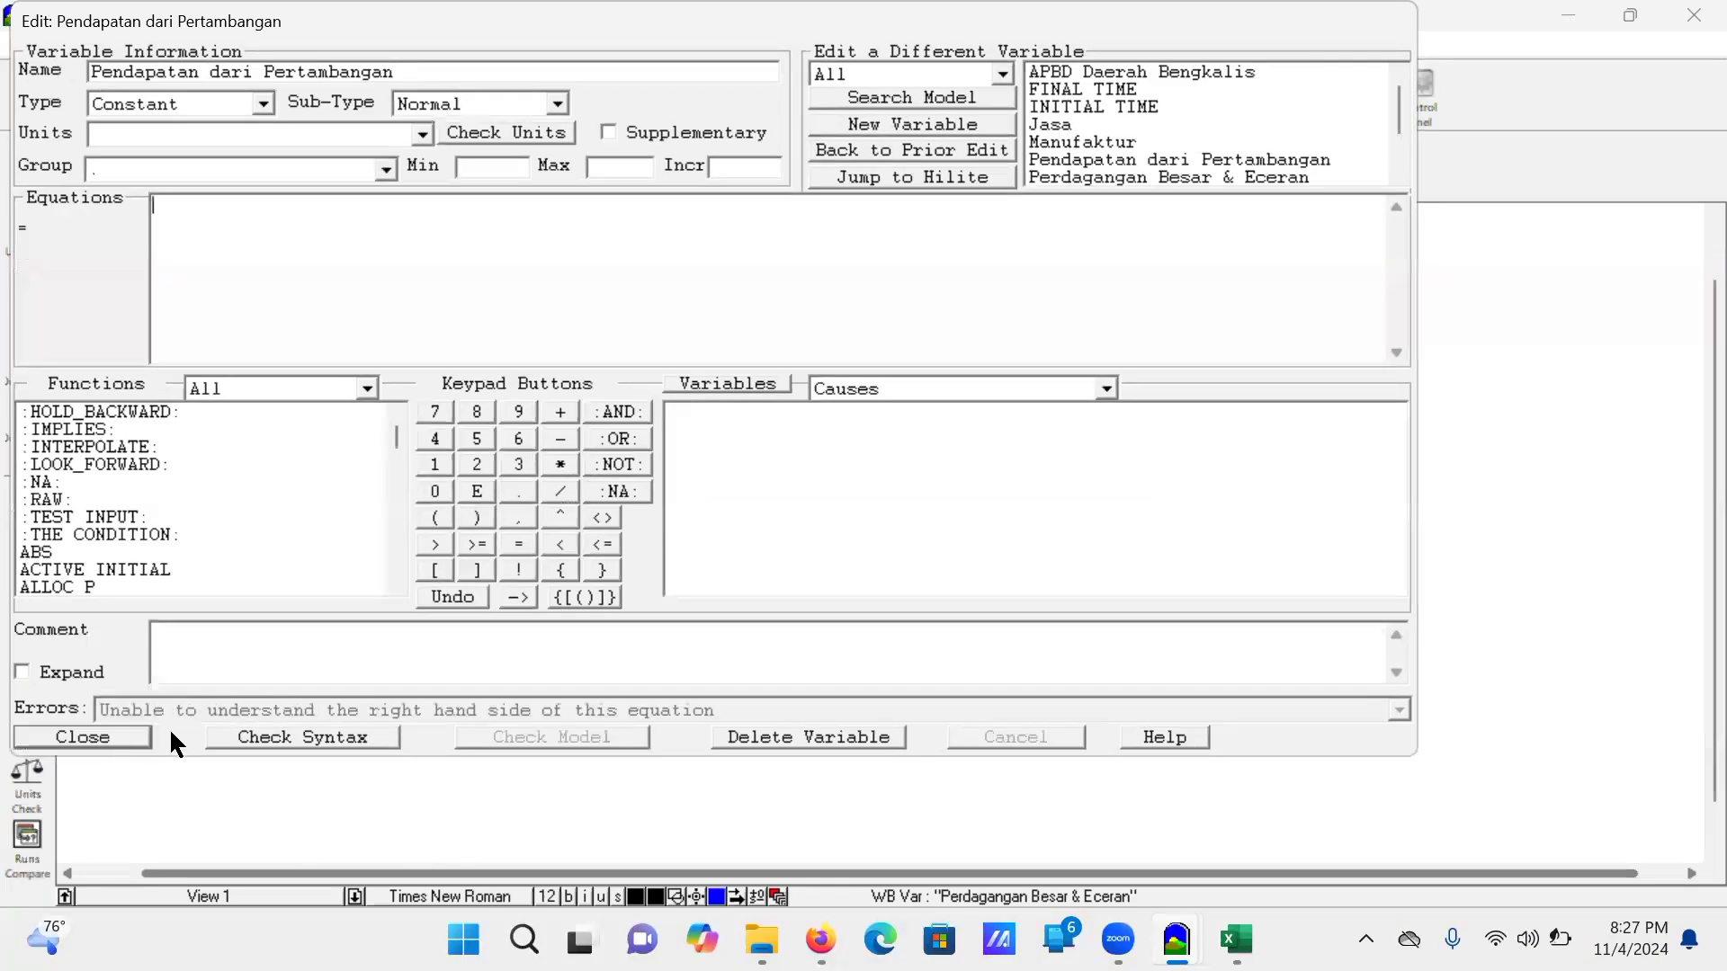
pyautogui.click(361, 747)
pyautogui.click(45, 740)
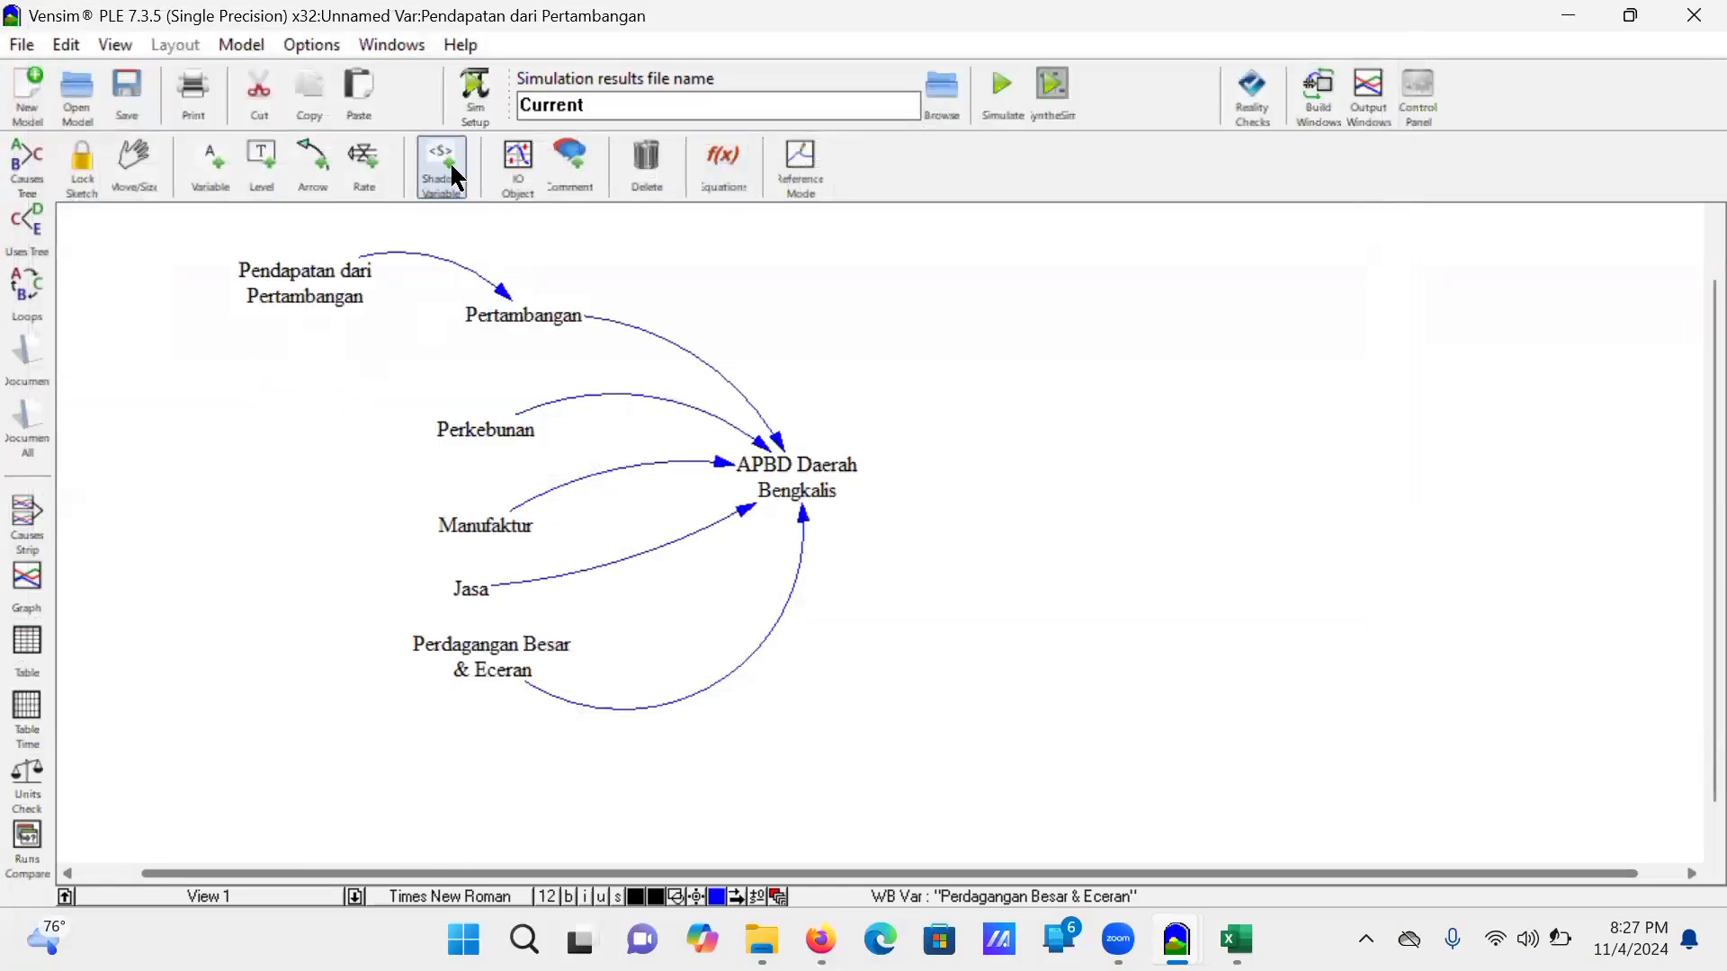
# Step: Switch to the Vensim Revisi 3 Real model, cancel the Emission WASTE editor, and examine the <Time> variable beside the emission variables
pyautogui.click(723, 164)
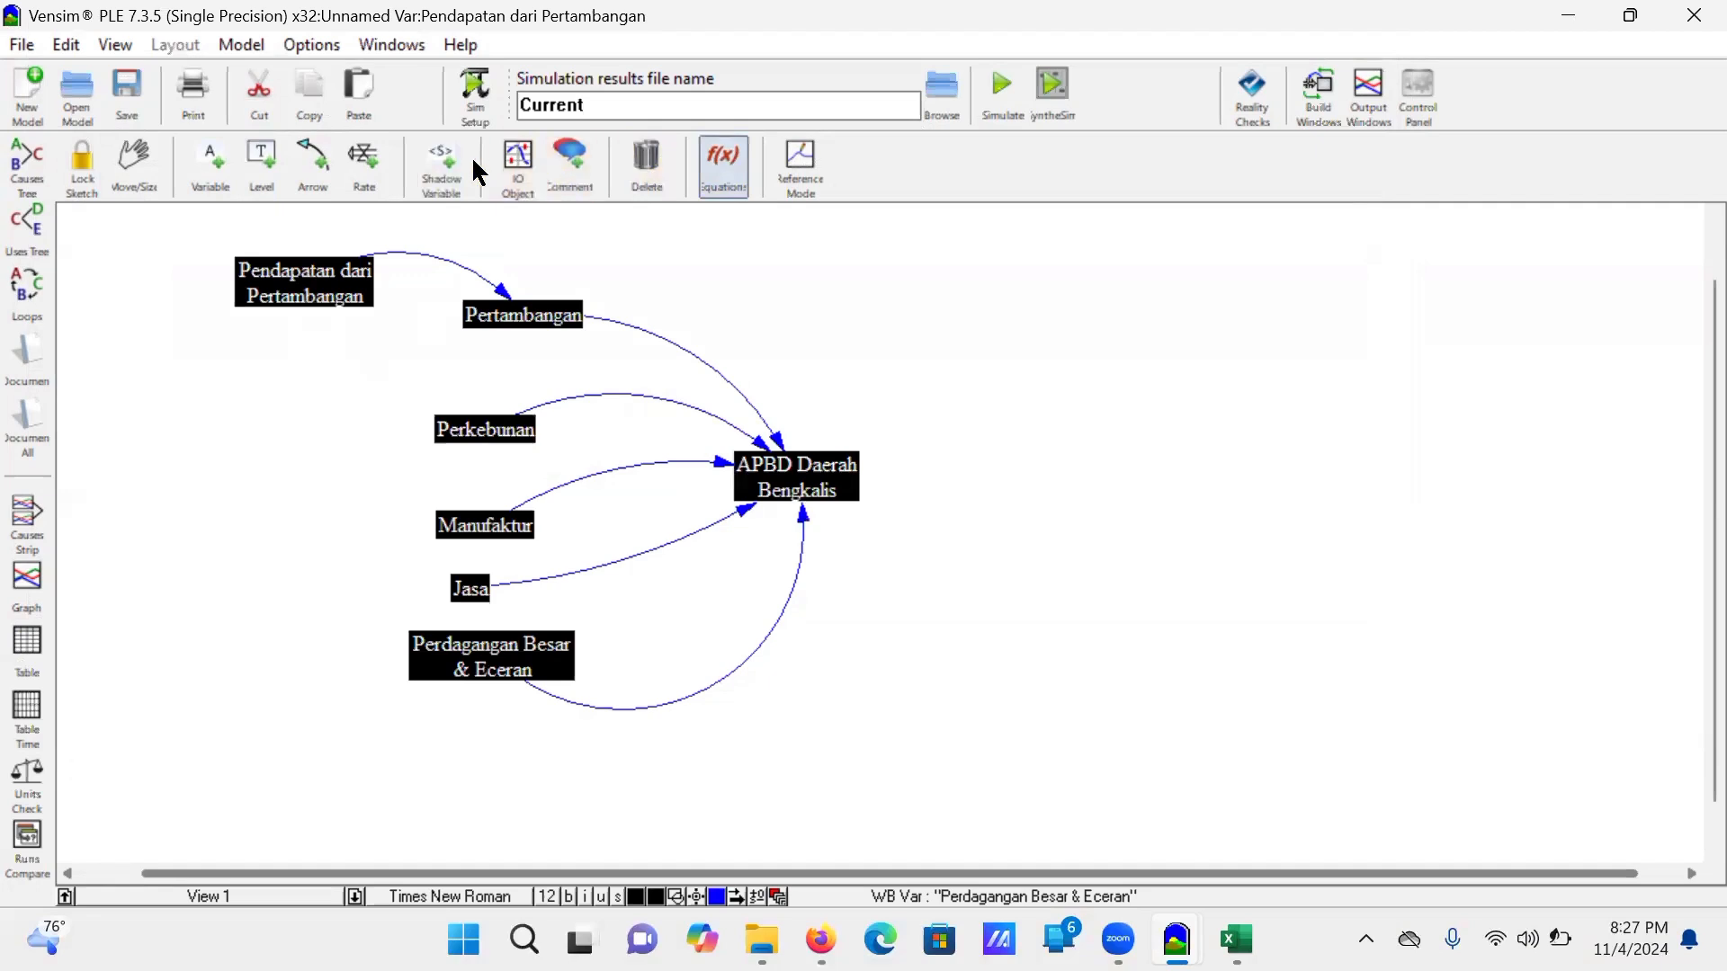
pyautogui.click(440, 164)
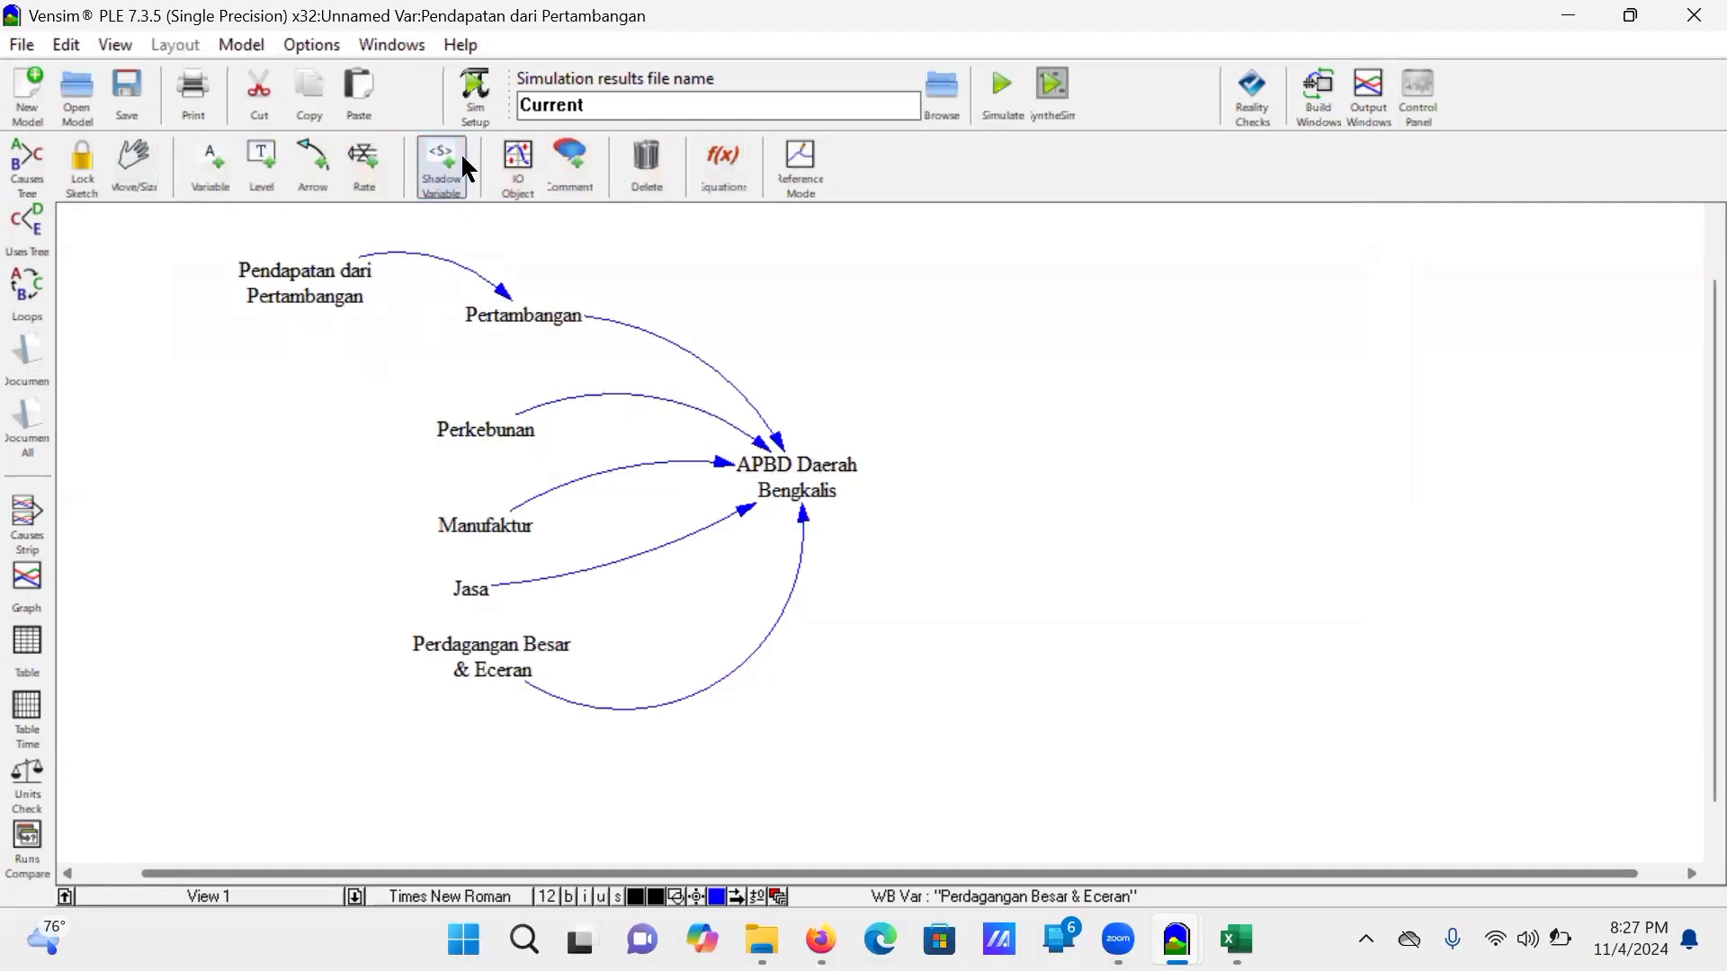
pyautogui.click(517, 162)
pyautogui.moveTo(1176, 940)
pyautogui.click(1448, 813)
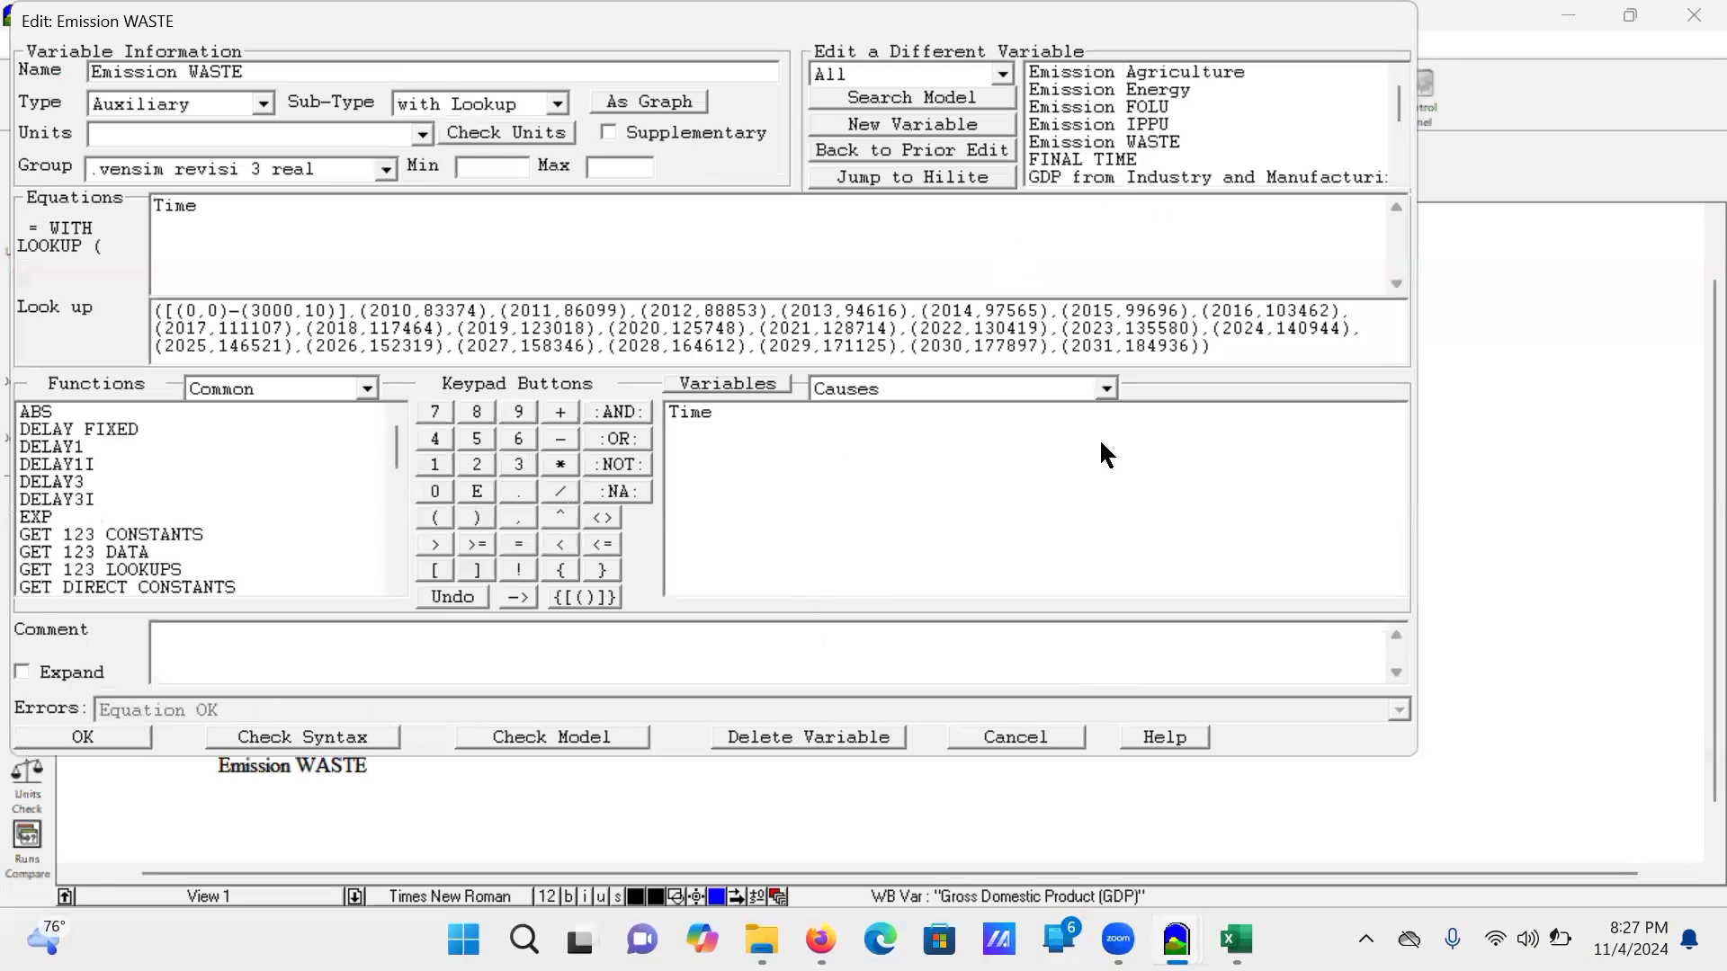
pyautogui.click(1032, 739)
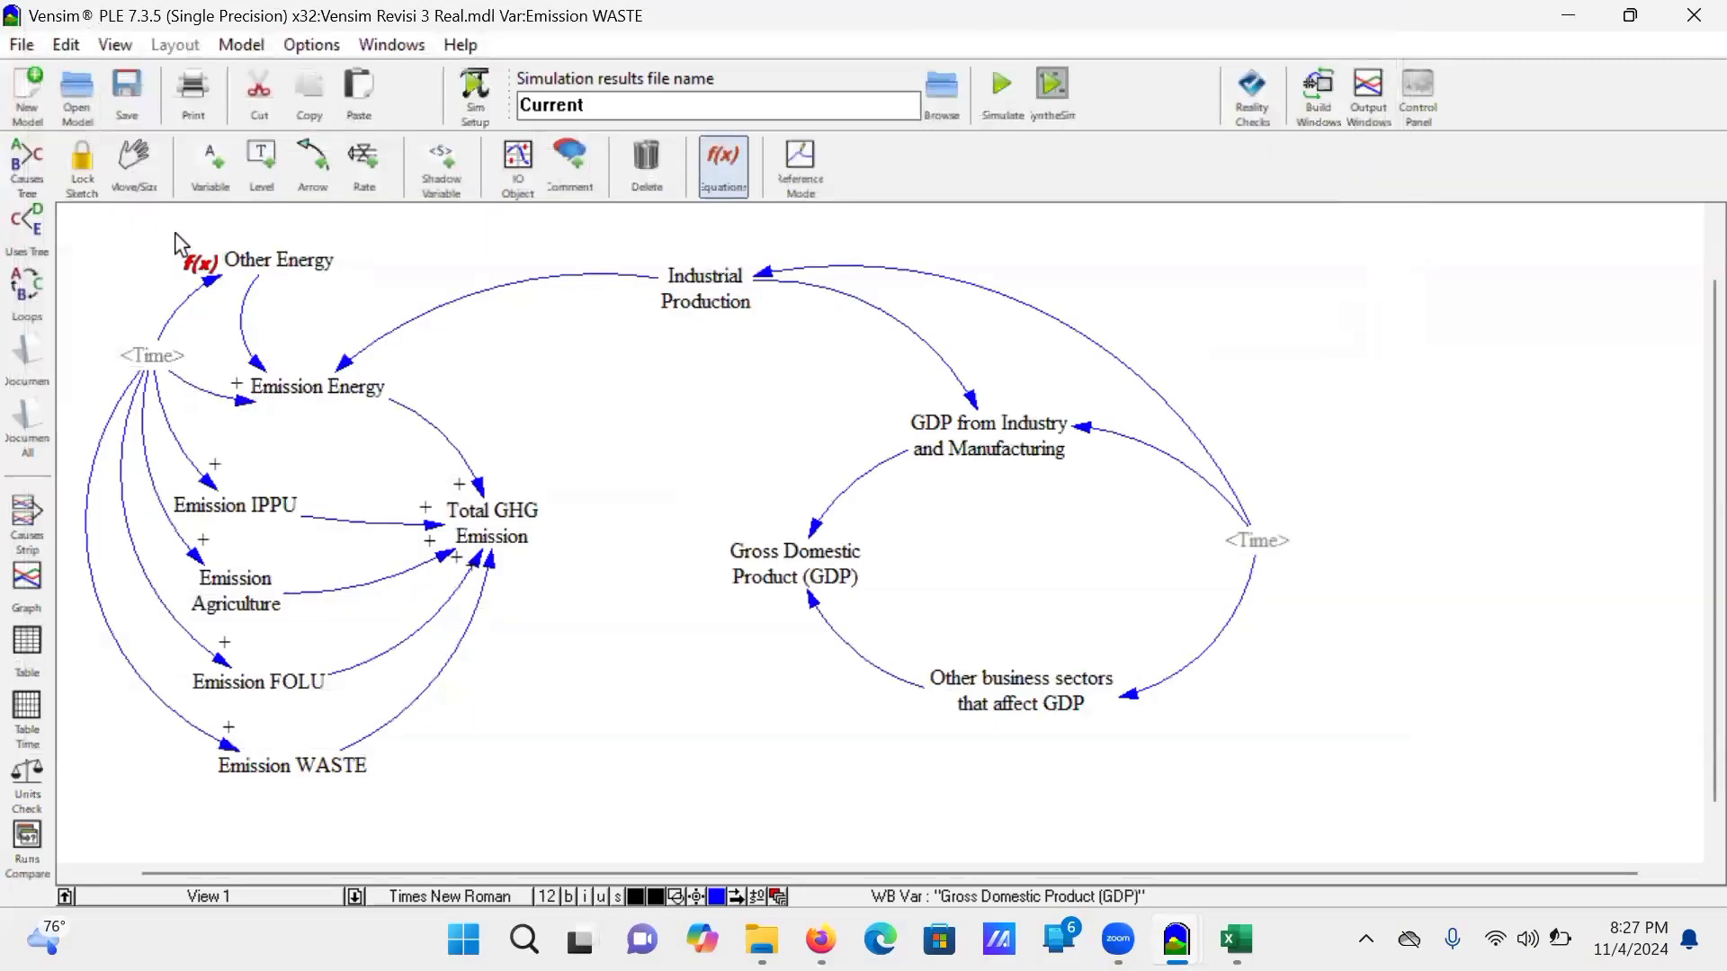
pyautogui.click(133, 163)
pyautogui.click(152, 356)
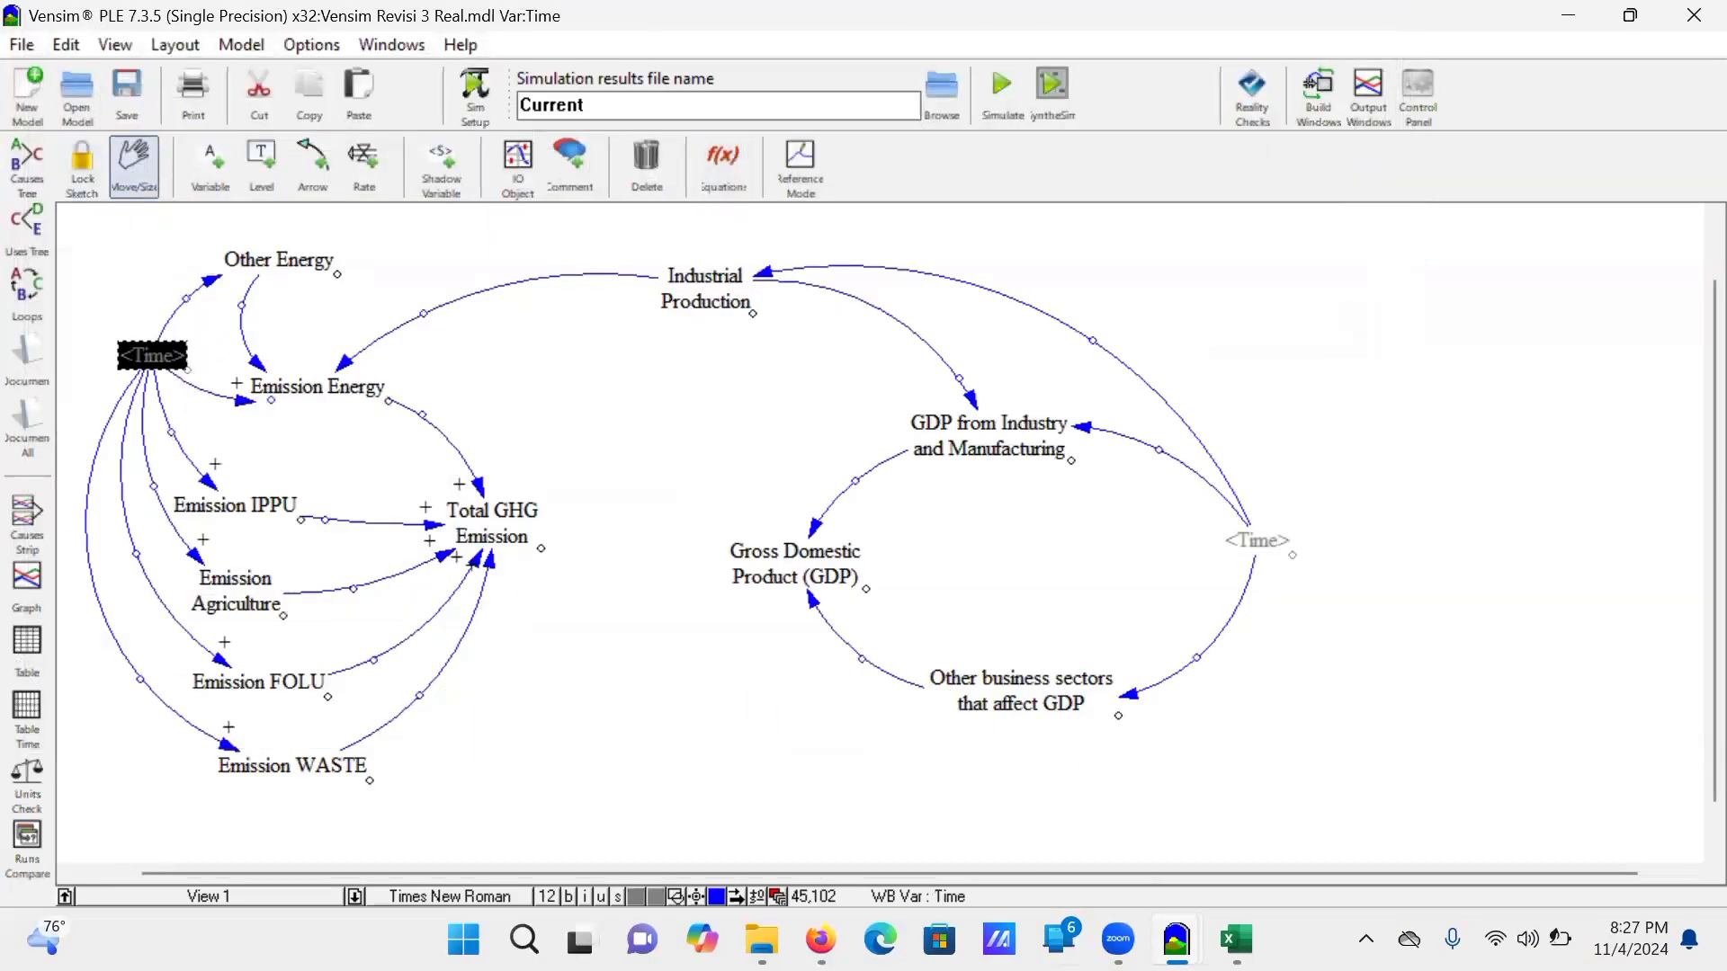
# Step: Return to the APBD Daerah Bengkalis model and add Time as a shadow variable below and left of Pendapatan dari Pertambangan
pyautogui.moveTo(1176, 940)
pyautogui.click(922, 805)
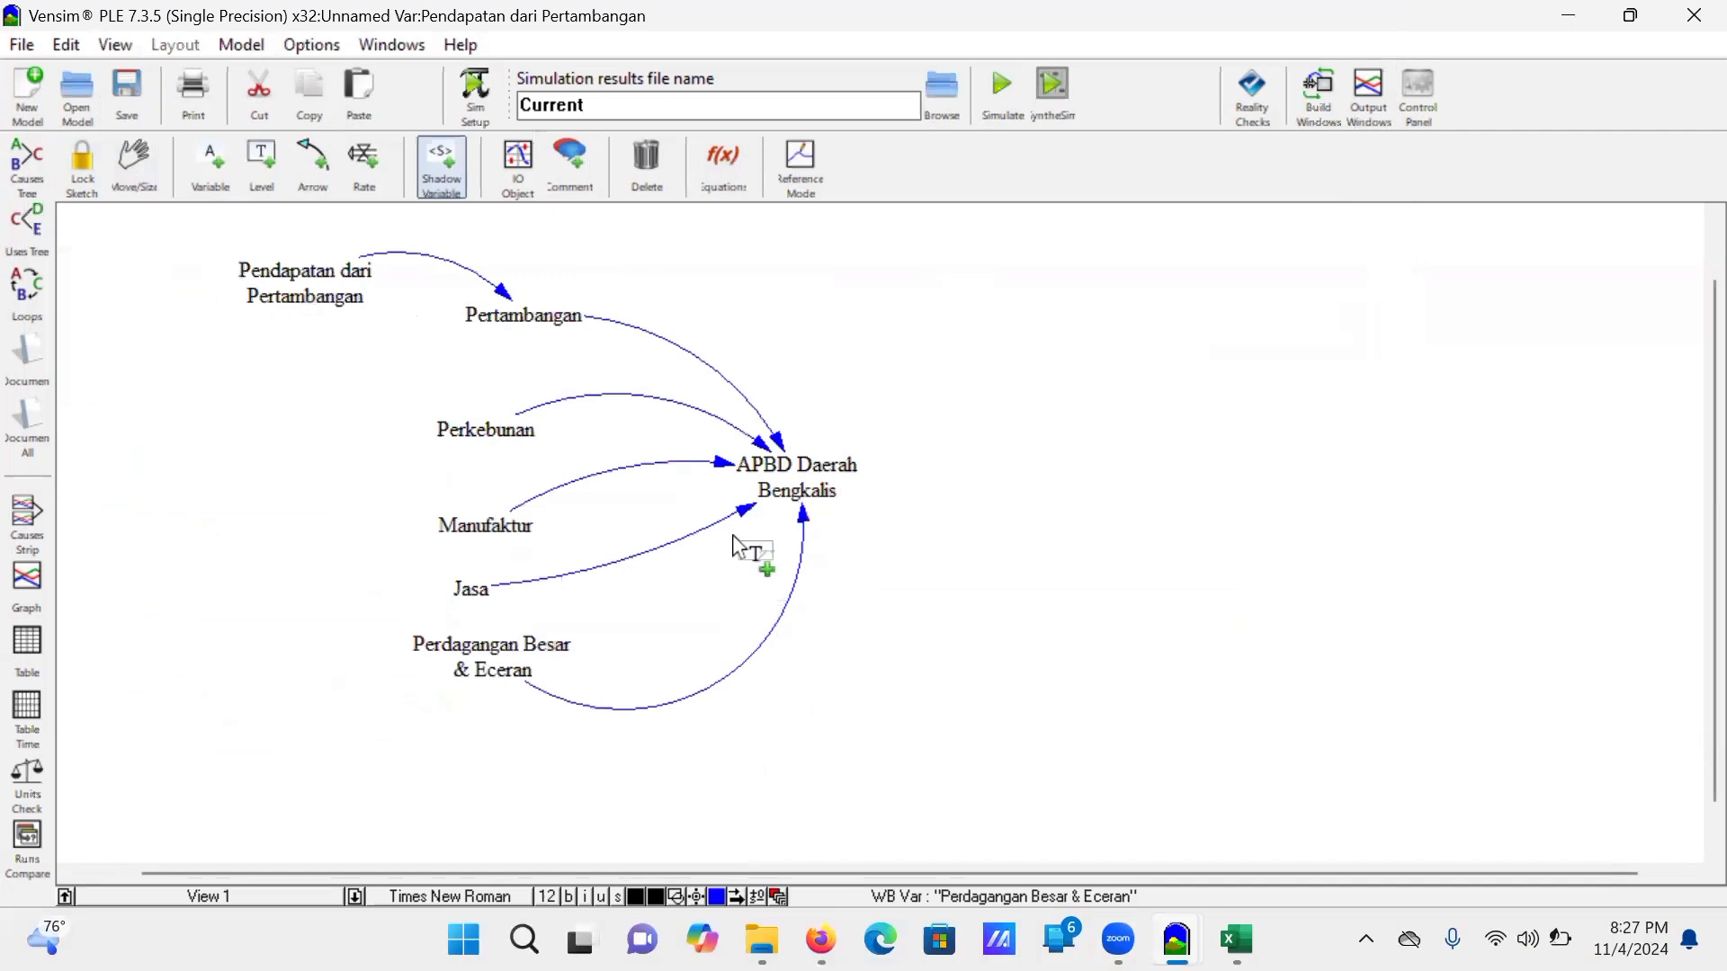
pyautogui.click(254, 353)
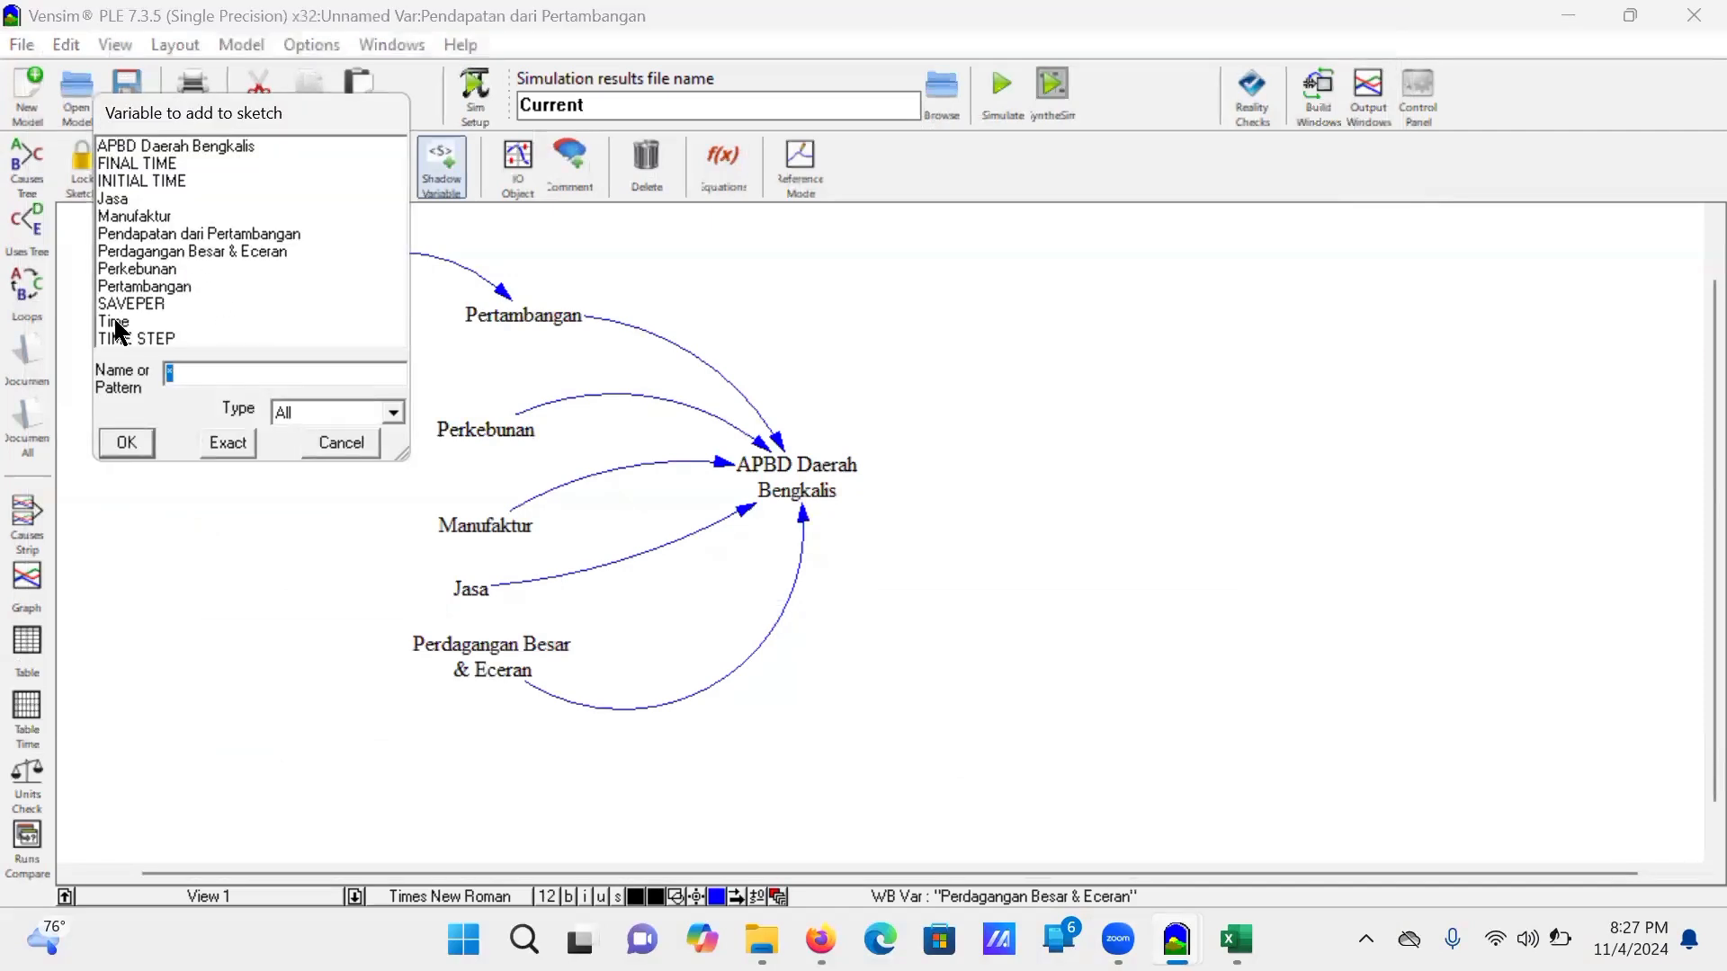
pyautogui.click(115, 322)
pyautogui.click(127, 442)
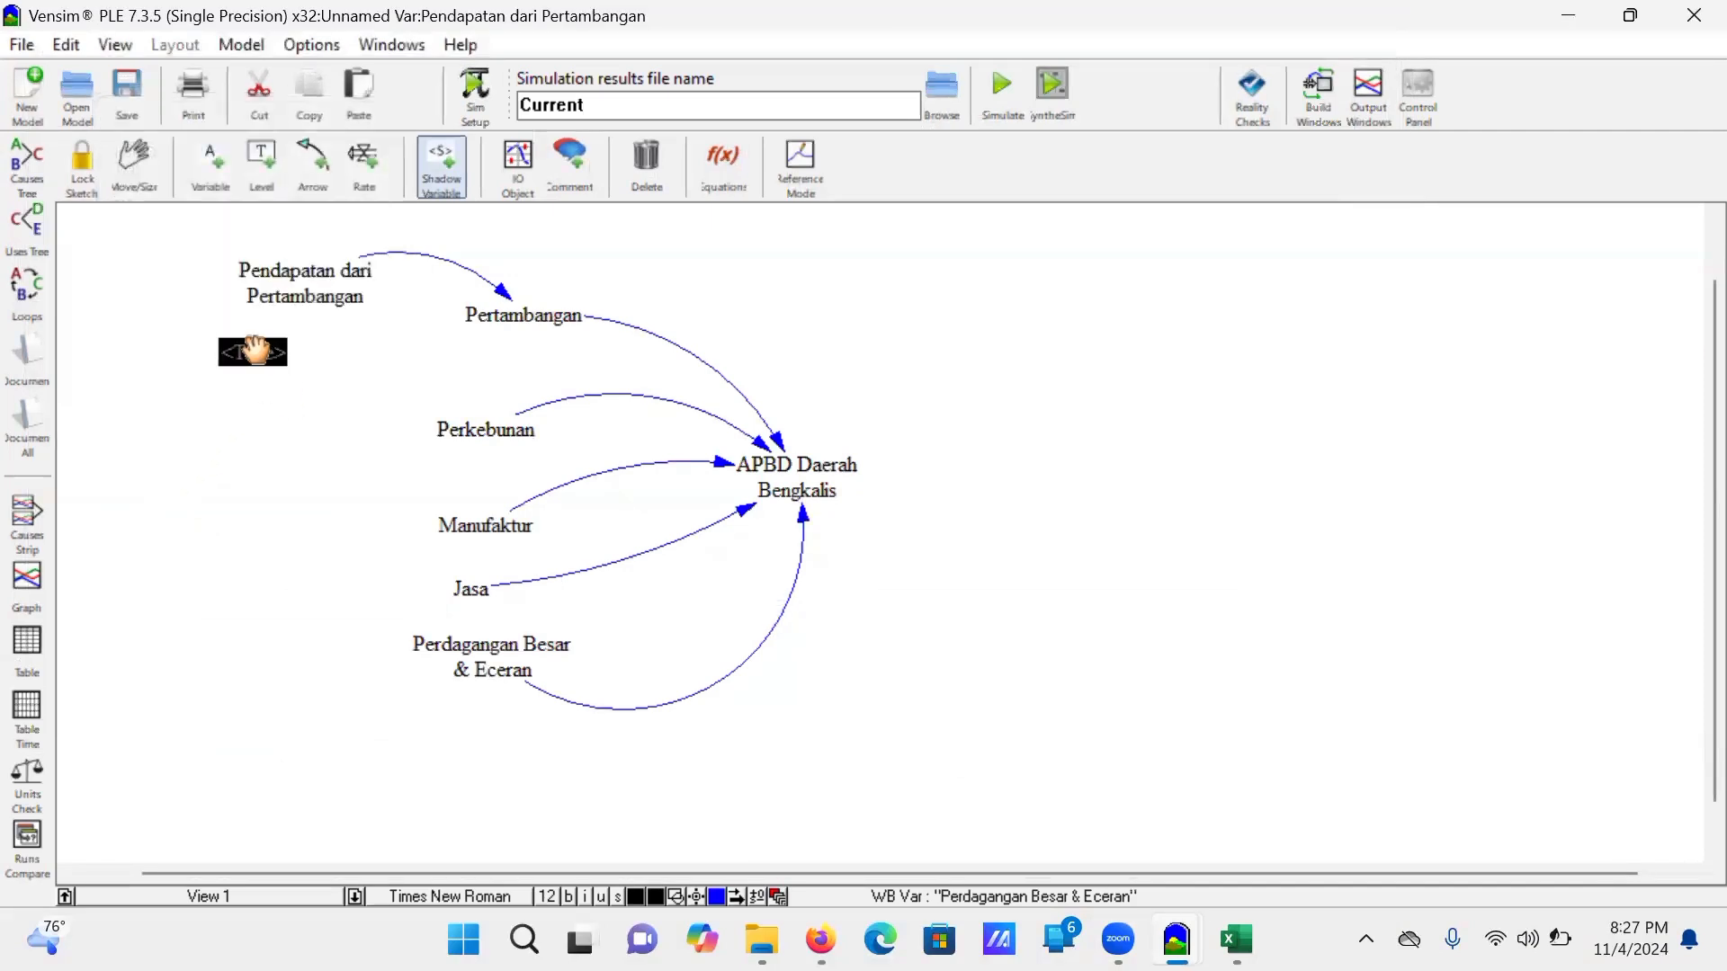
pyautogui.moveTo(255, 352); pyautogui.dragTo(176, 395)
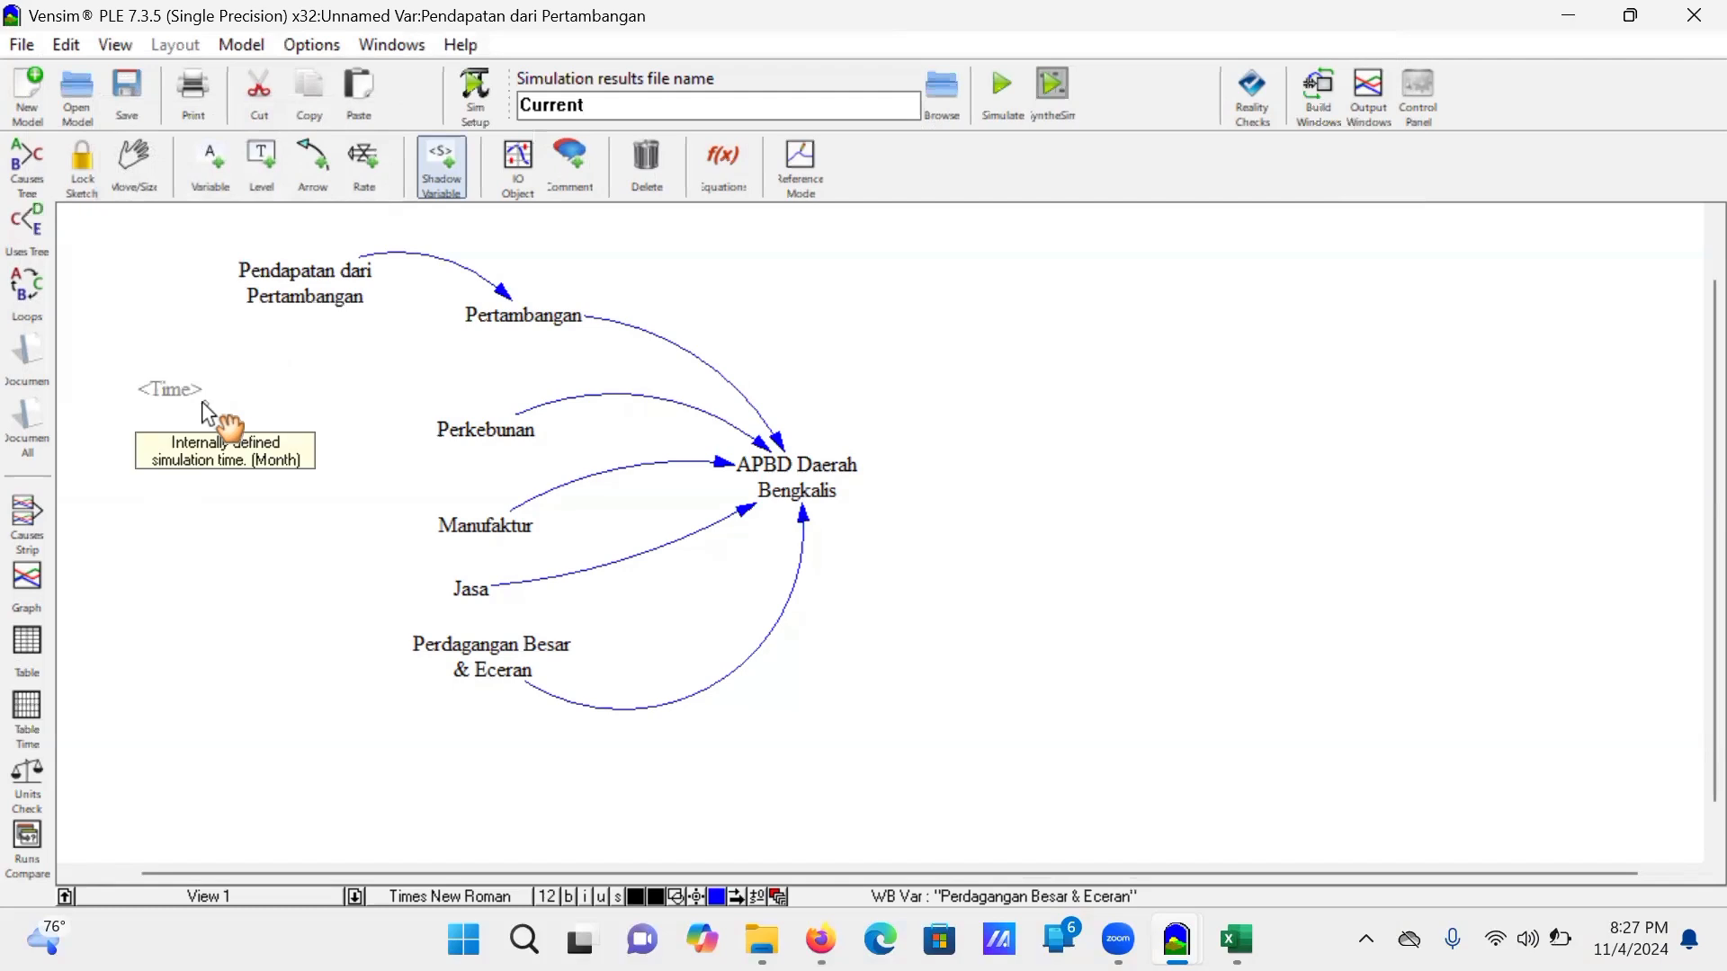
# Step: Draw a curved arrow from <Time> to Pendapatan dari Pertambangan
pyautogui.click(312, 165)
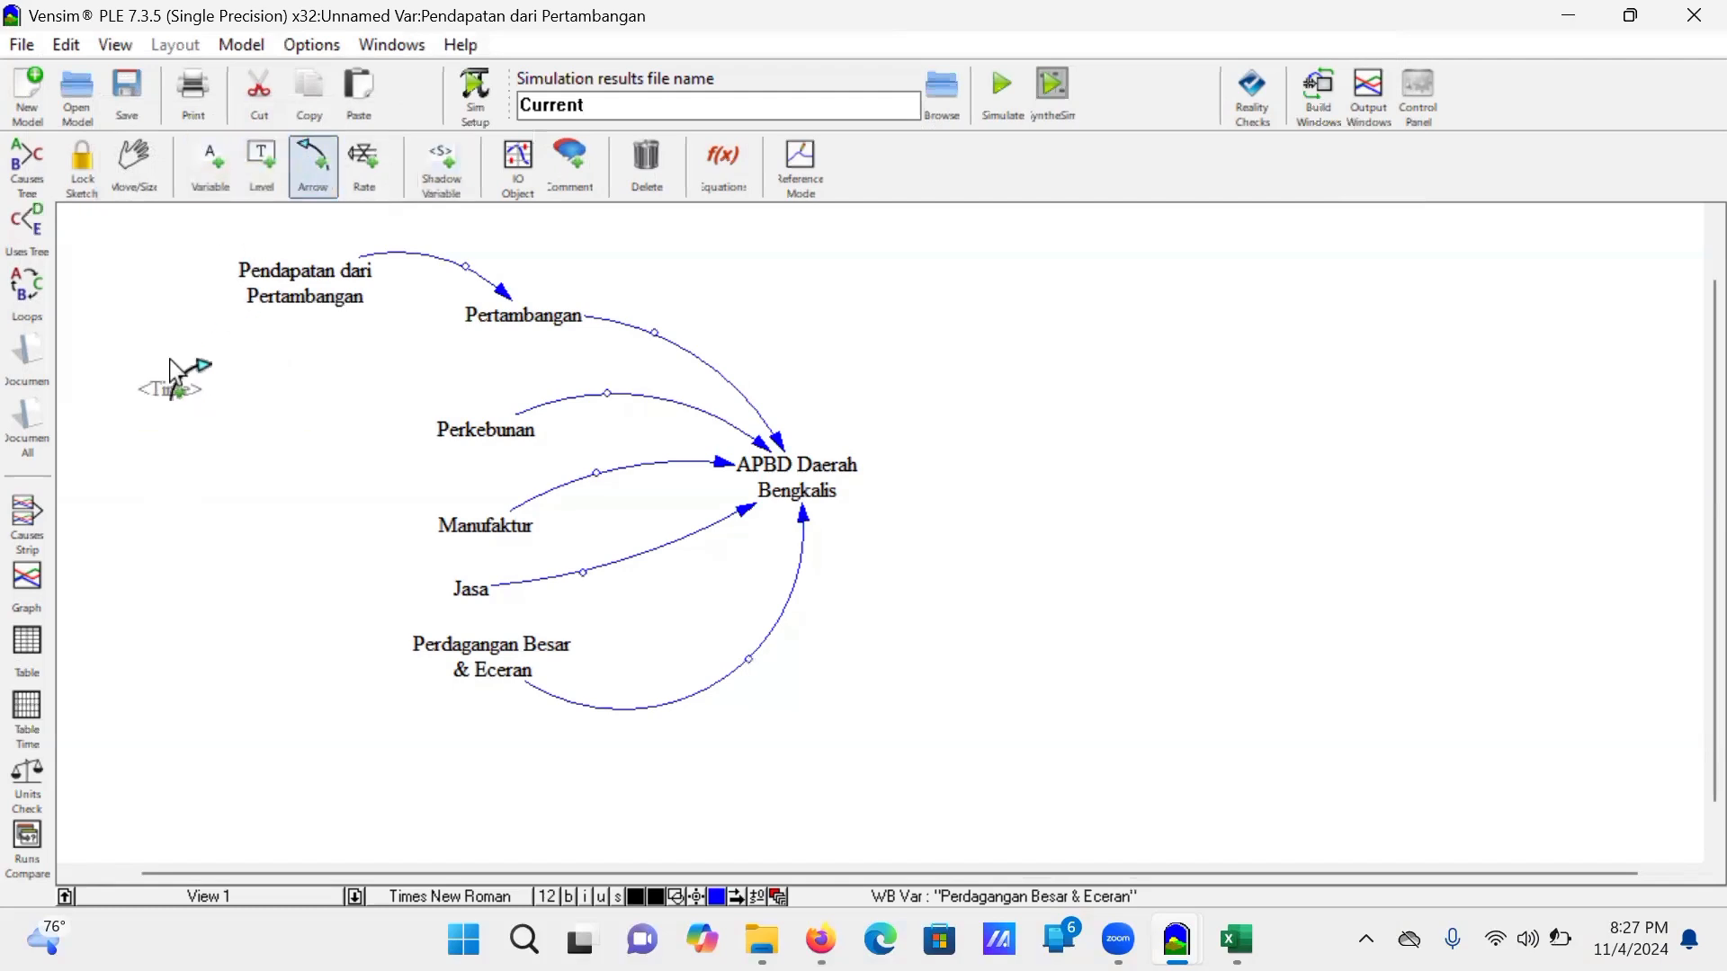
pyautogui.click(183, 386)
pyautogui.click(178, 307)
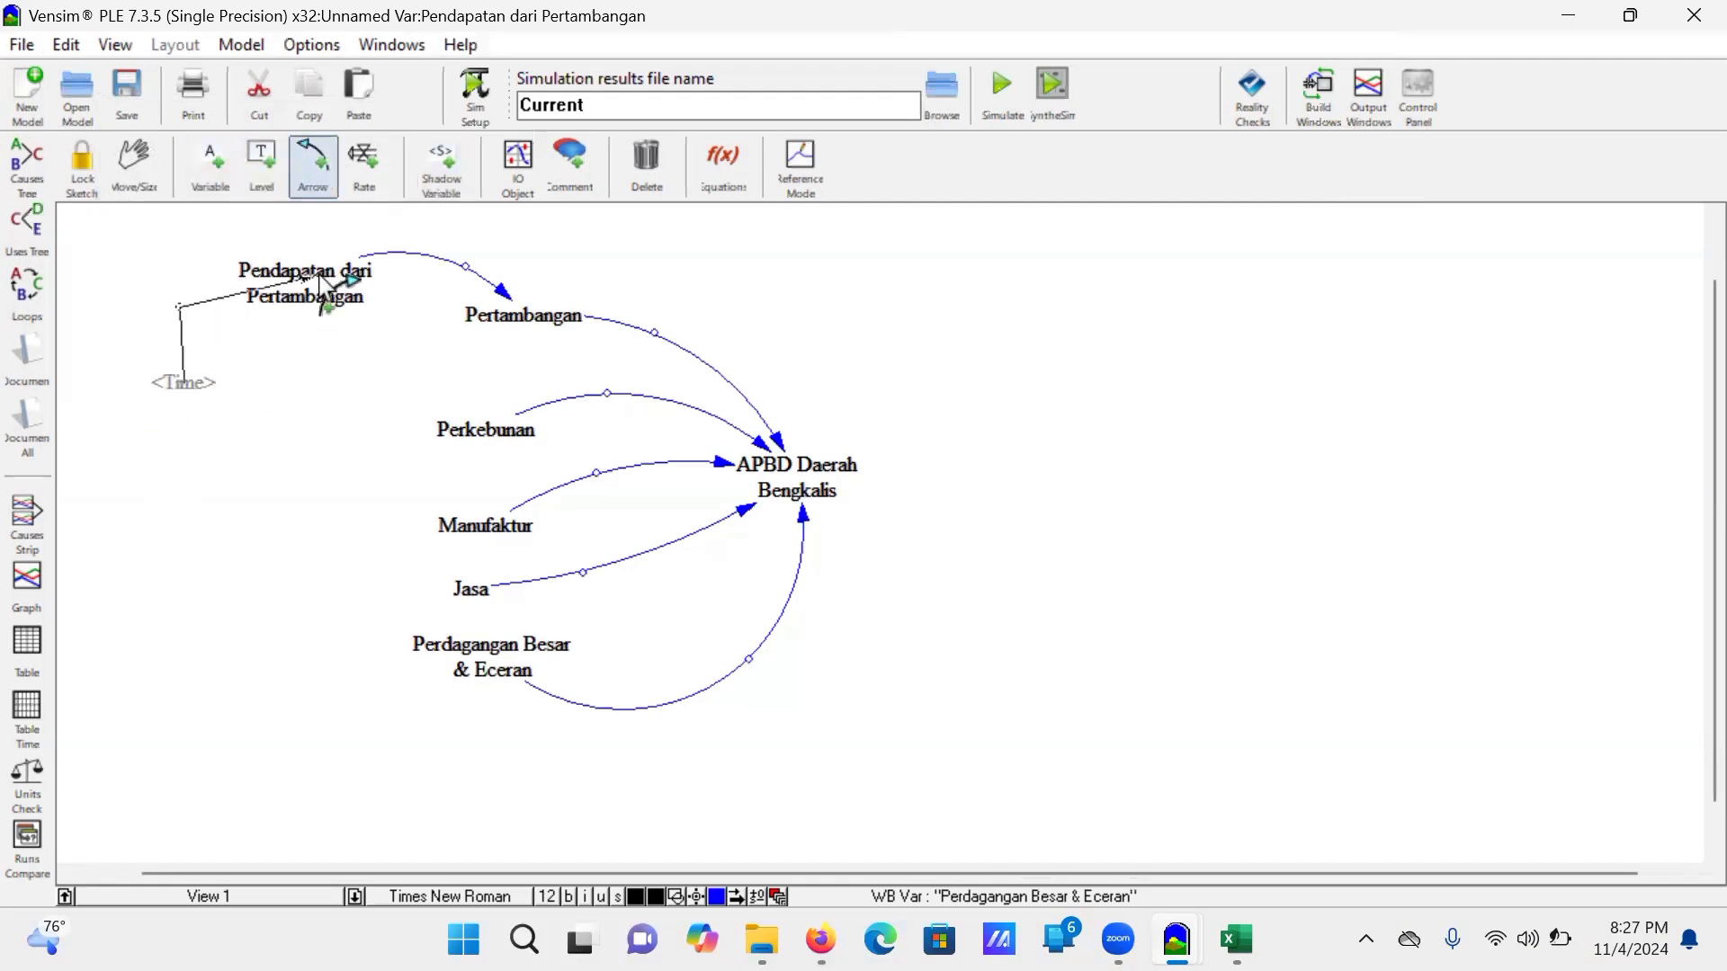
pyautogui.click(321, 288)
# Step: Open the Pendapatan dari Pertambangan equation, examine Emission Energy, Other Energy and Emission WASTE in the Vensim Revisi 3 Real model, and return
pyautogui.click(722, 162)
pyautogui.click(319, 292)
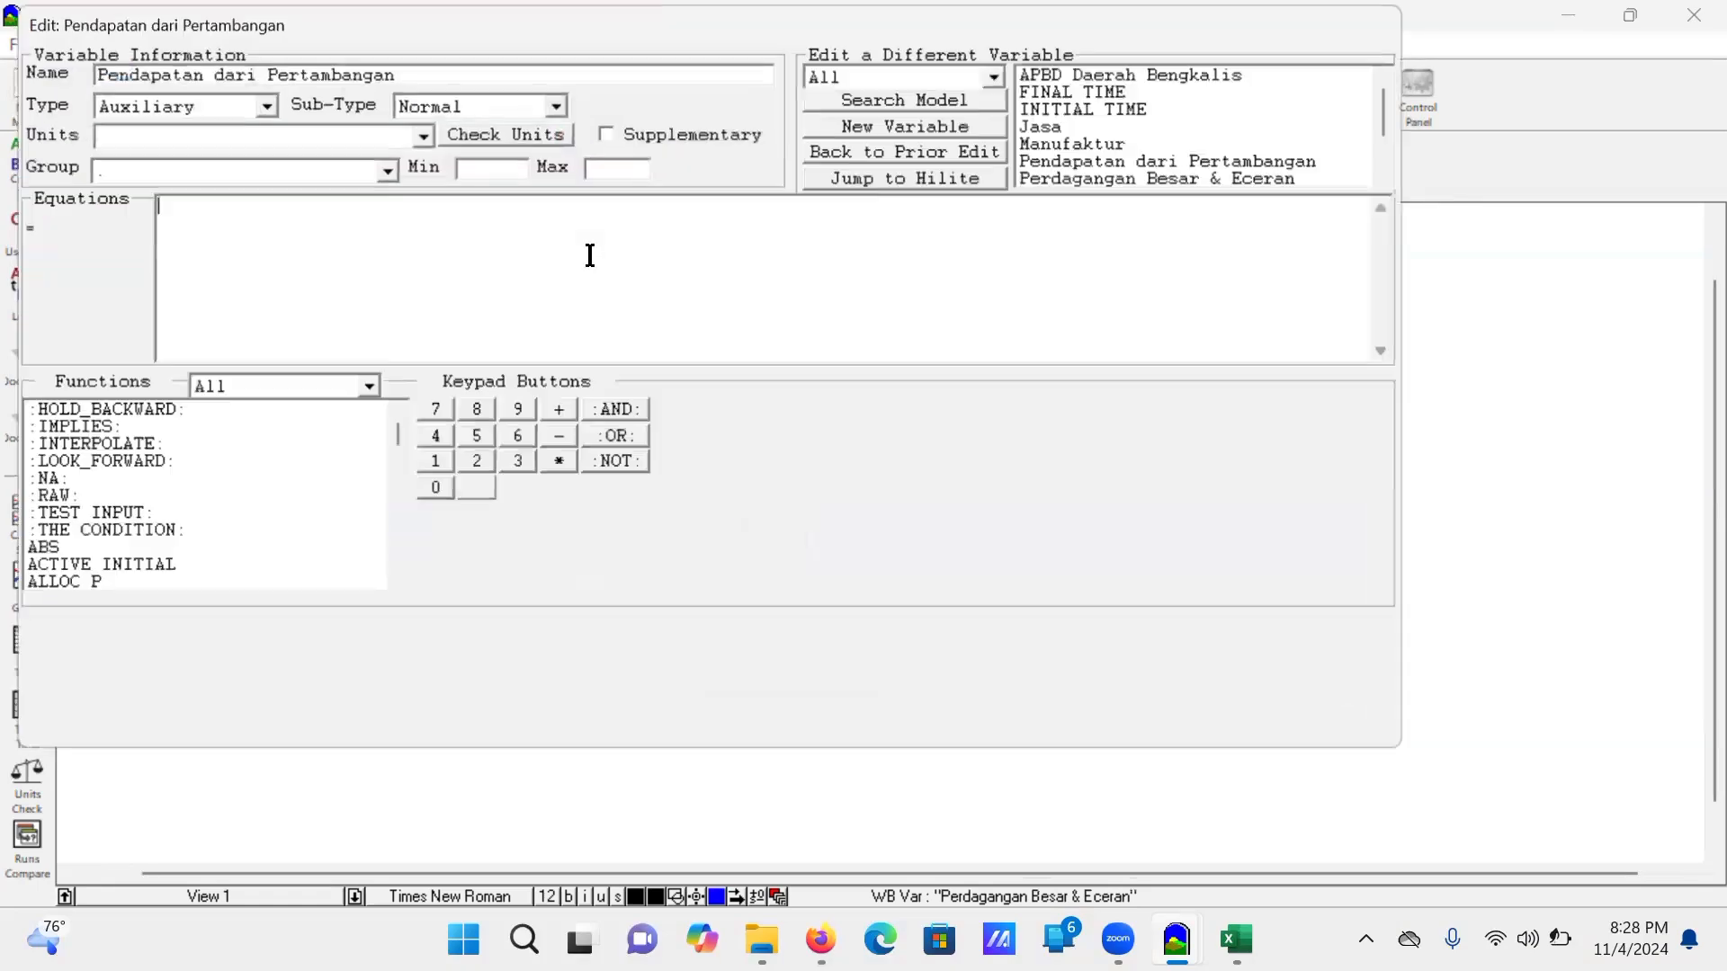
pyautogui.moveTo(1176, 940)
pyautogui.click(1392, 824)
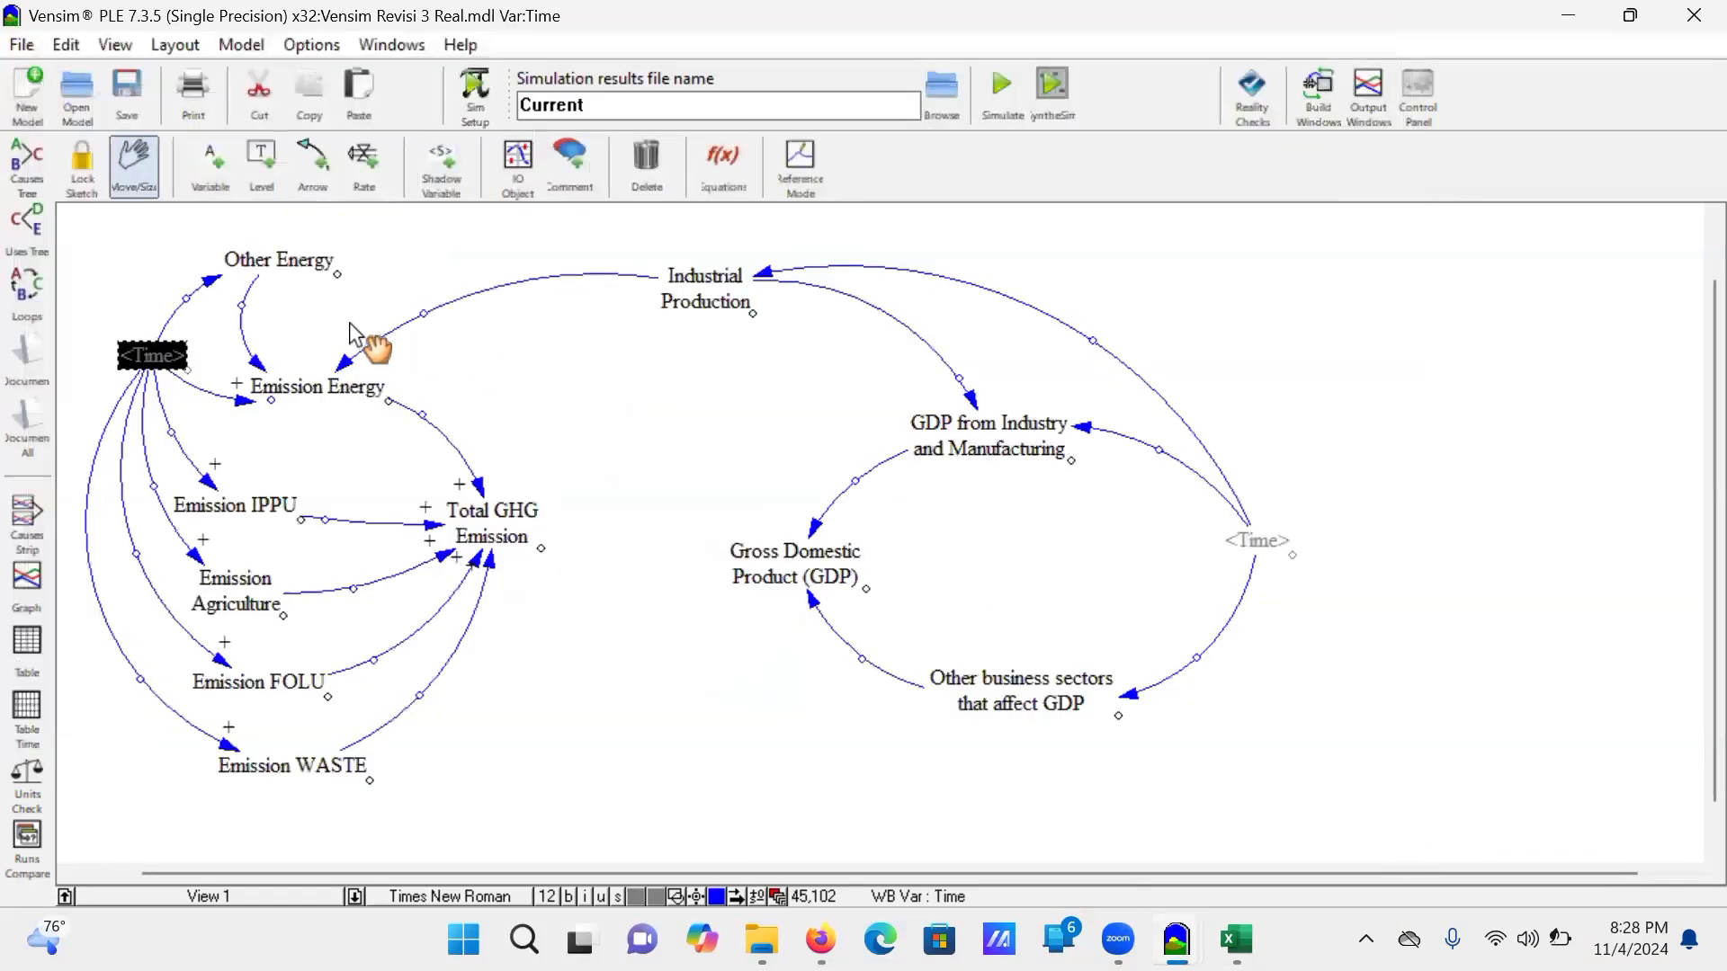
pyautogui.click(722, 163)
pyautogui.click(328, 394)
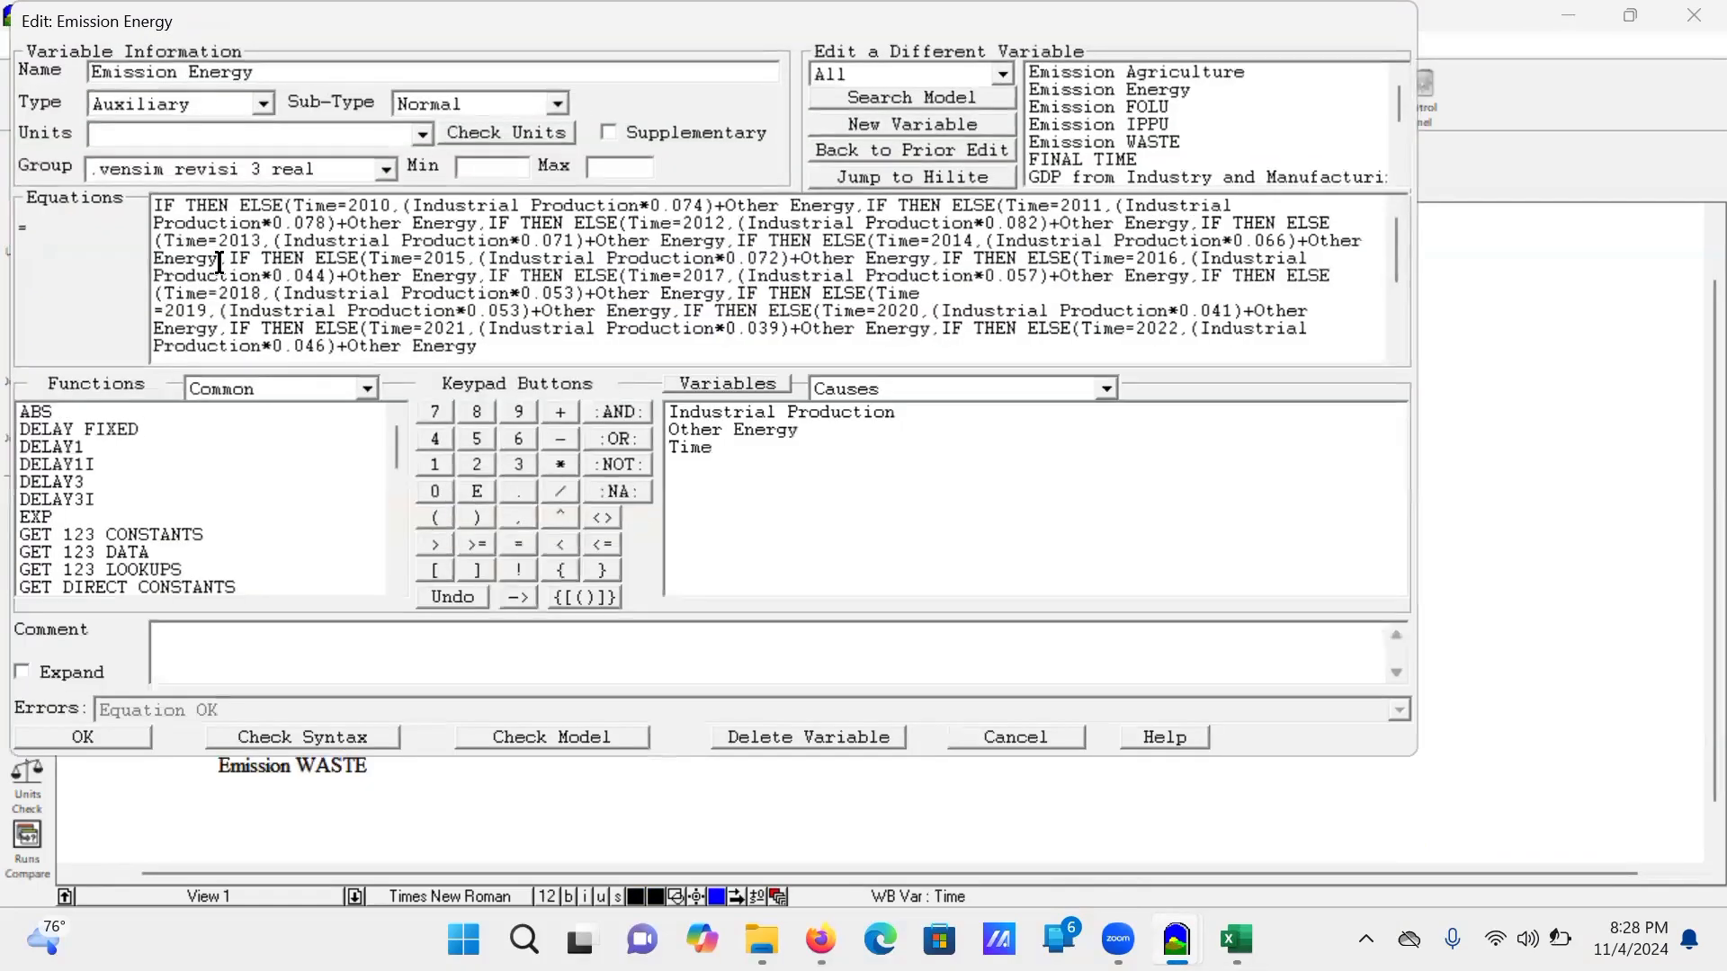
pyautogui.click(82, 737)
pyautogui.click(275, 261)
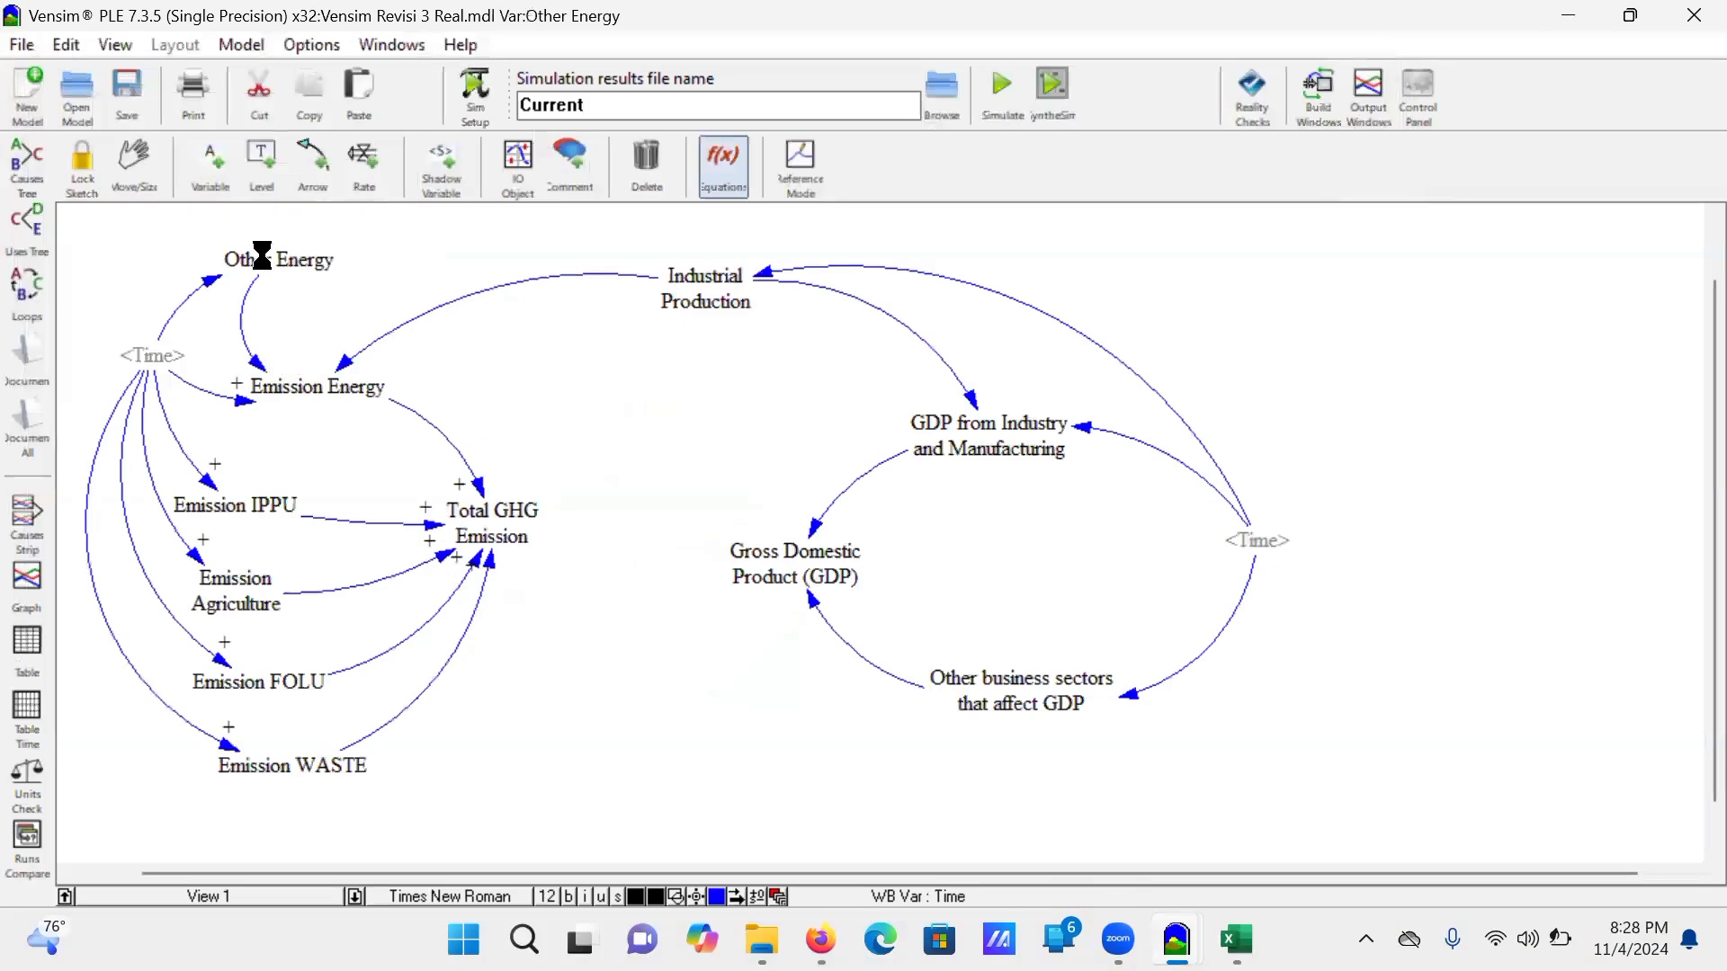
pyautogui.press('Return')
pyautogui.click(286, 765)
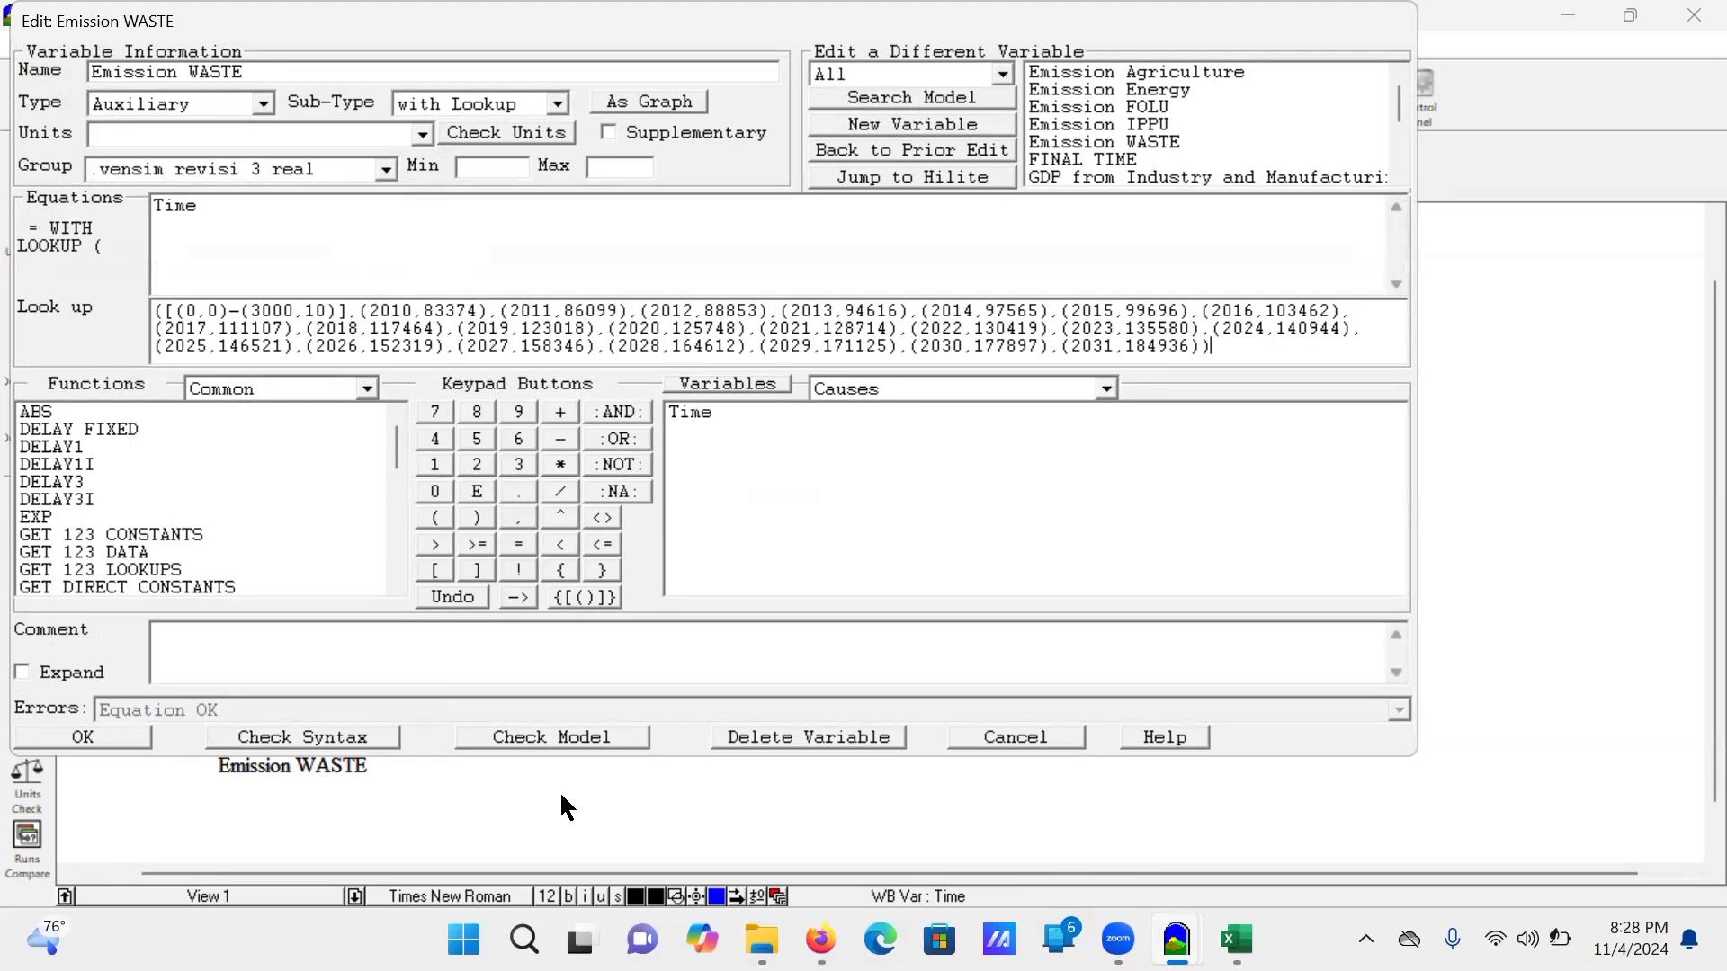
pyautogui.click(1176, 940)
pyautogui.click(1169, 801)
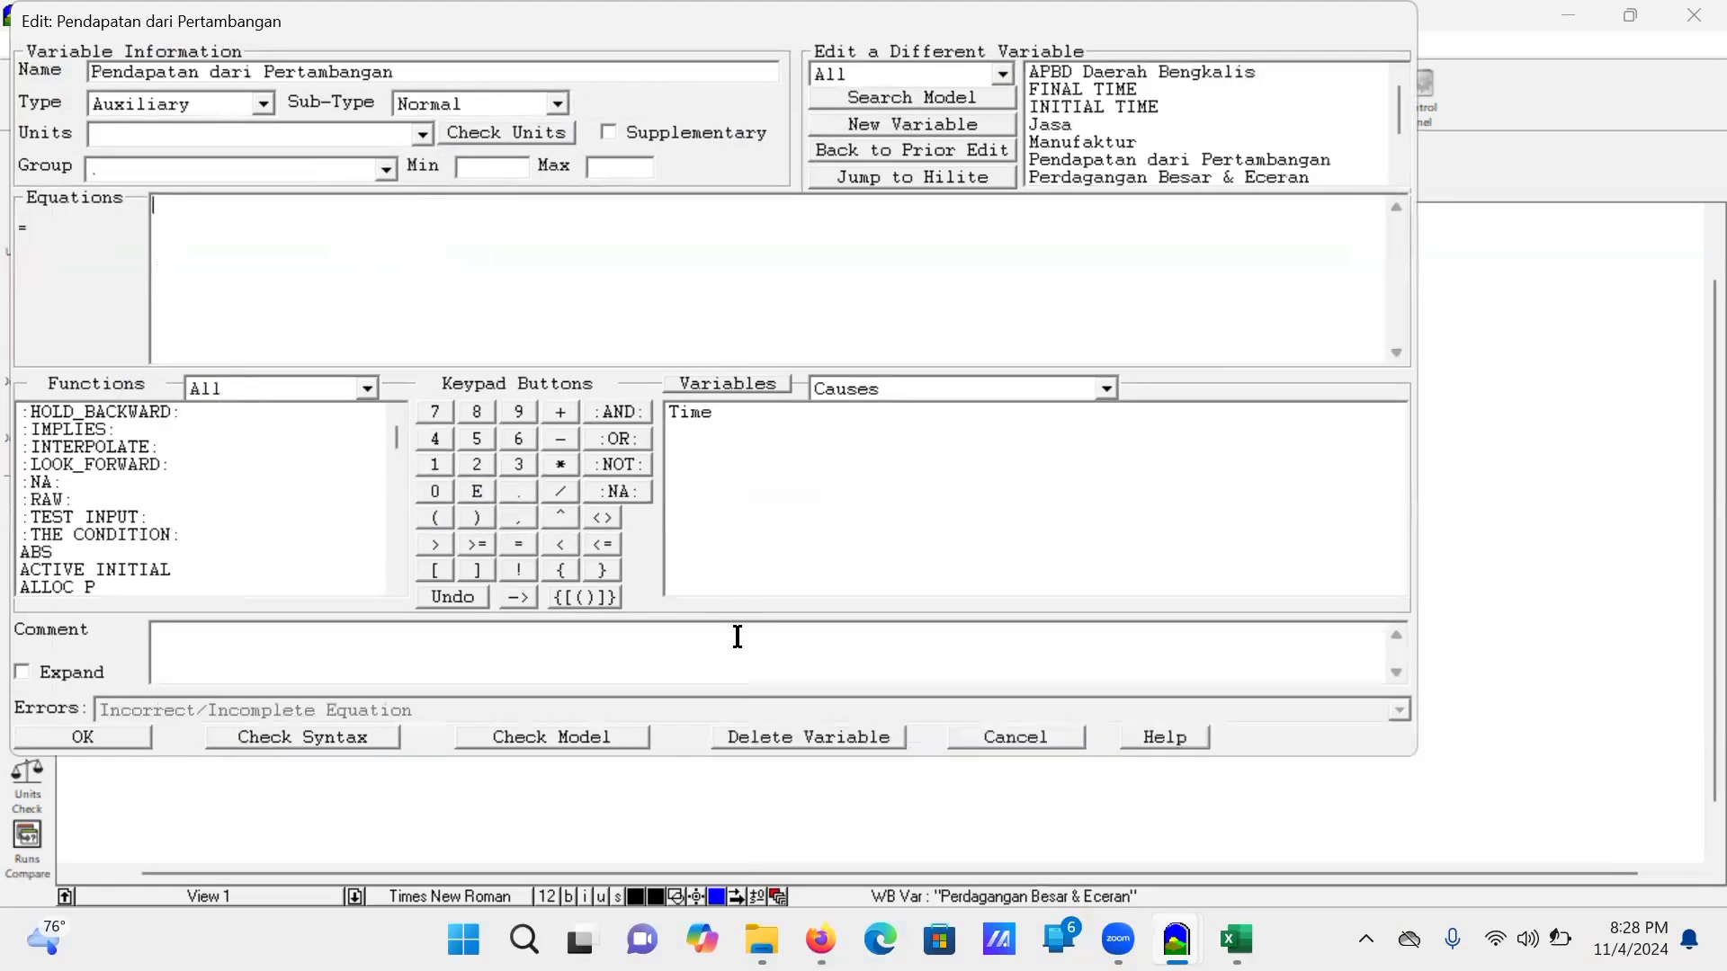
pyautogui.click(565, 103)
pyautogui.click(550, 163)
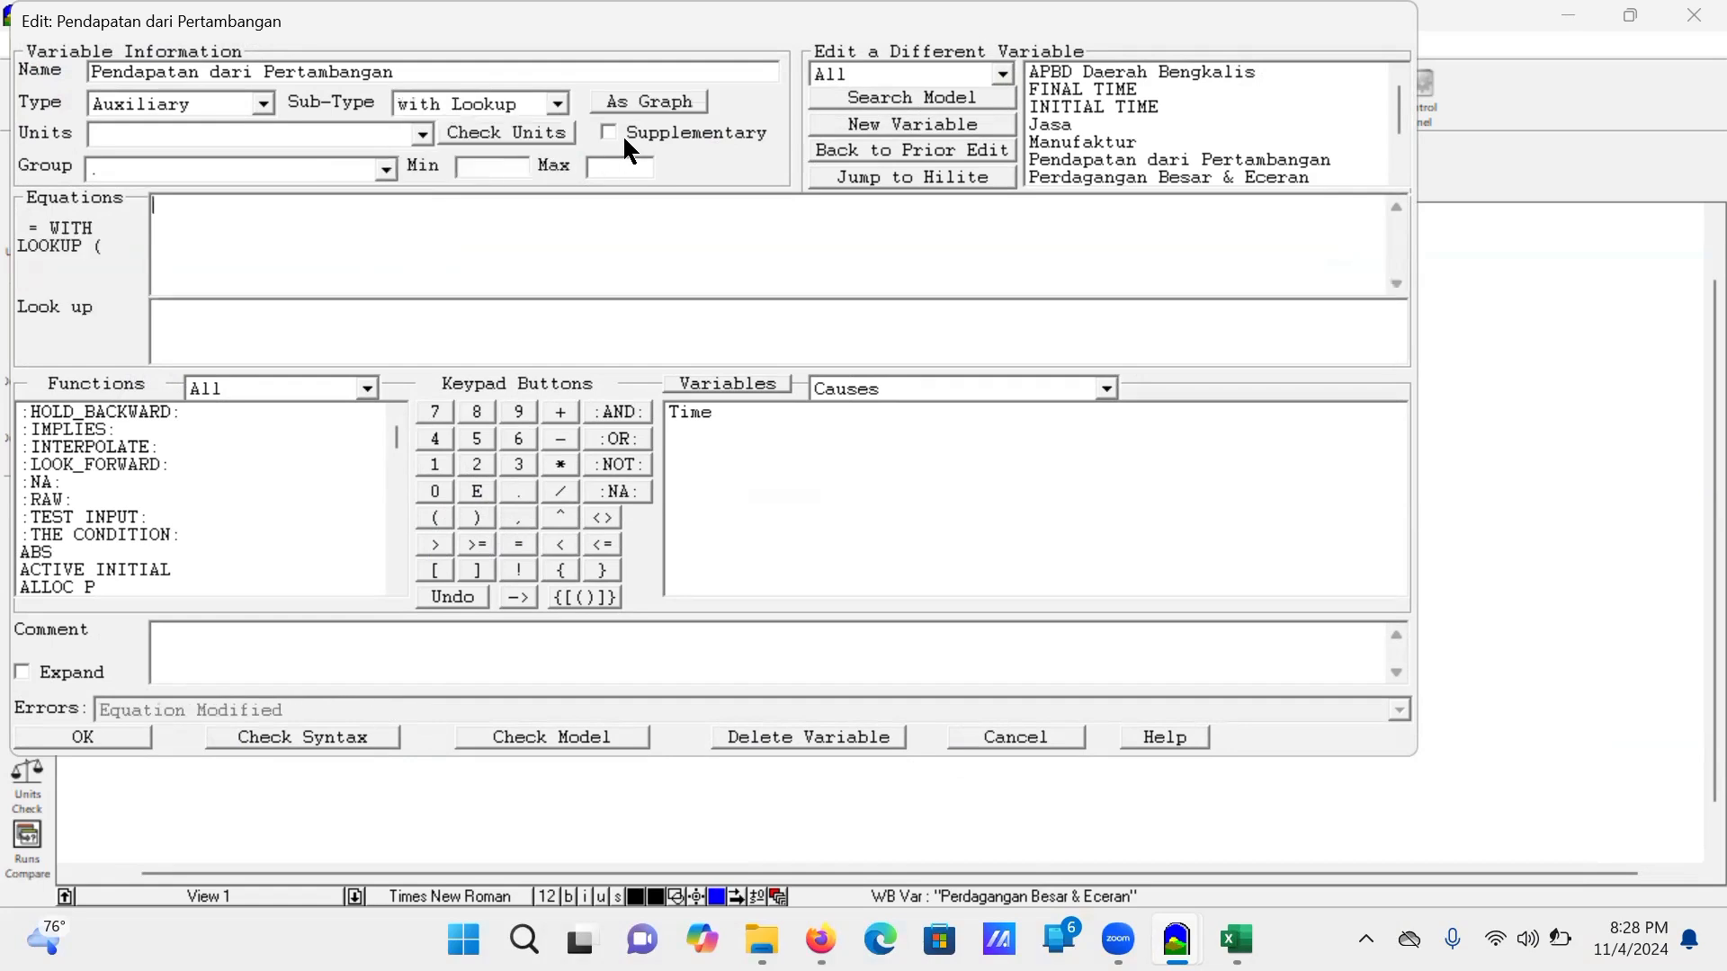
pyautogui.click(654, 101)
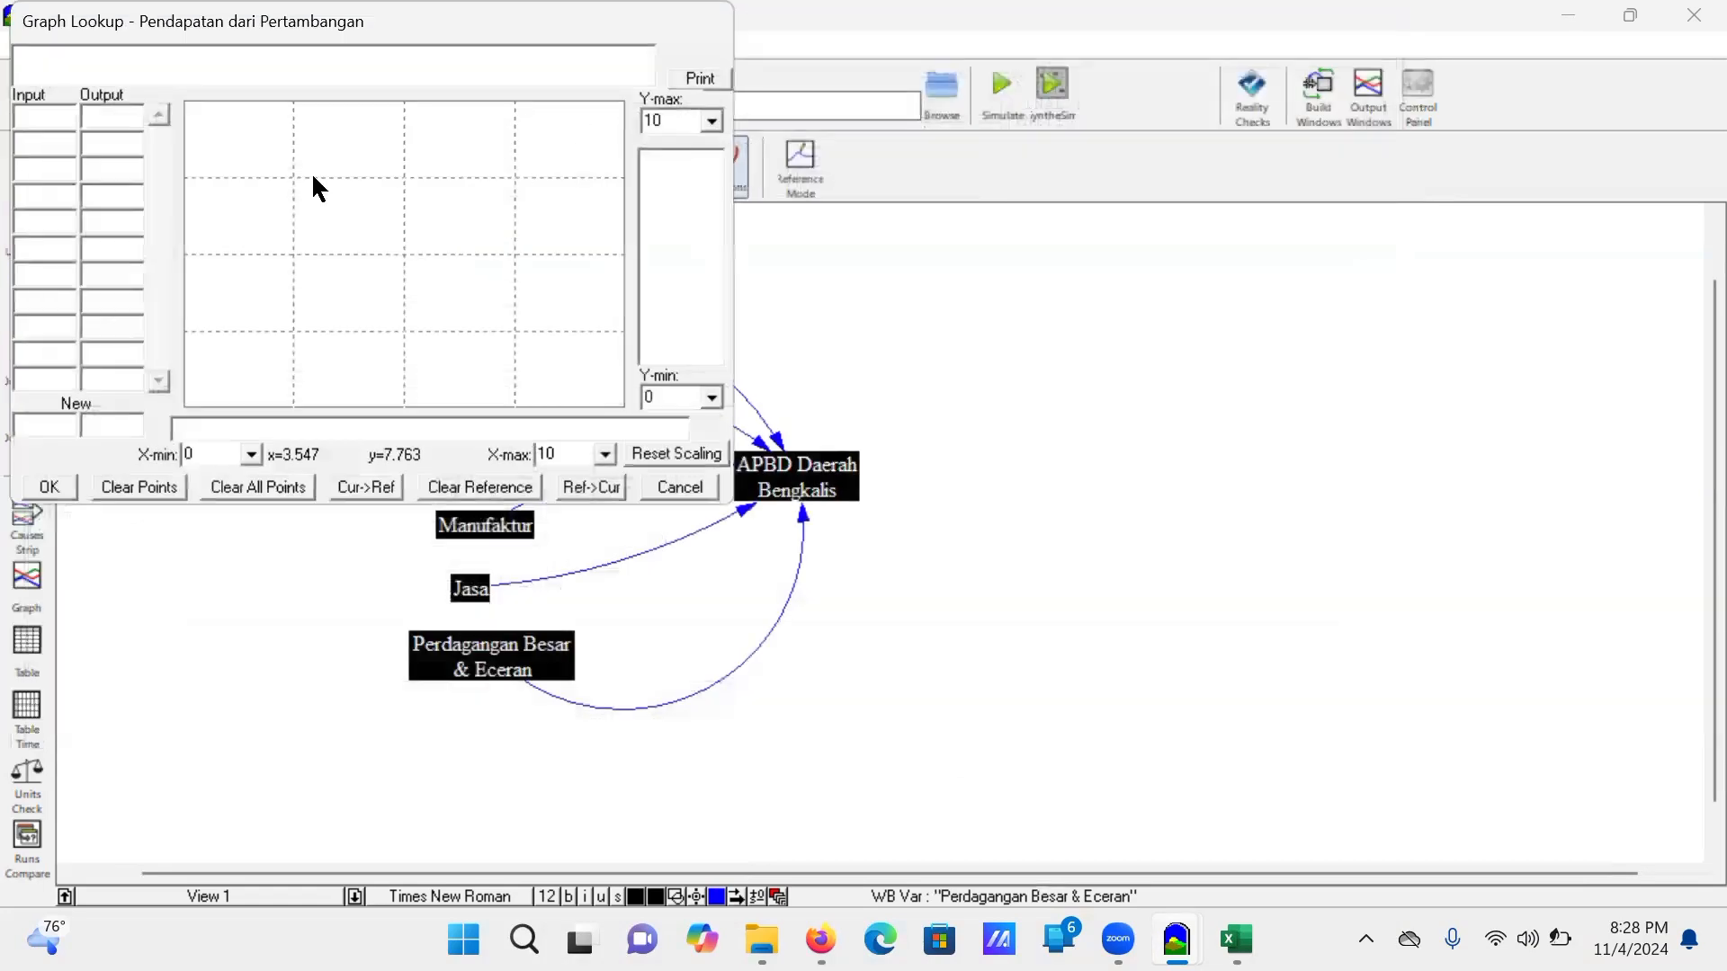
pyautogui.click(58, 121)
pyautogui.write('2019')
pyautogui.click(121, 115)
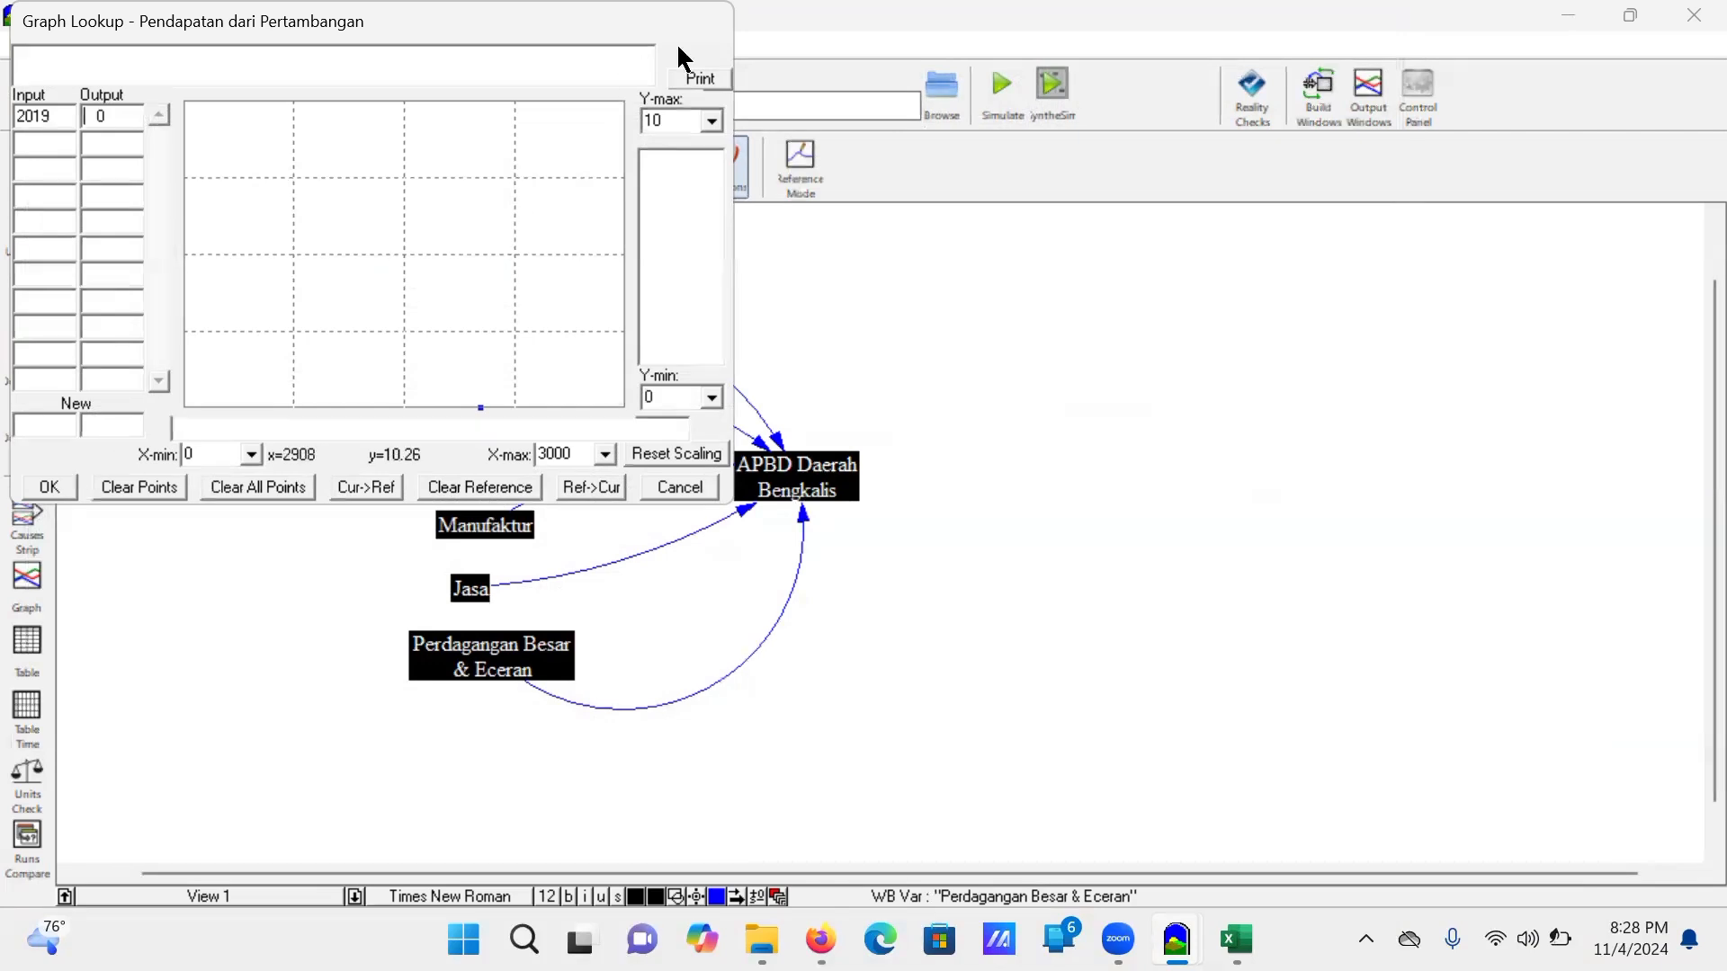
pyautogui.click(52, 486)
pyautogui.click(1032, 591)
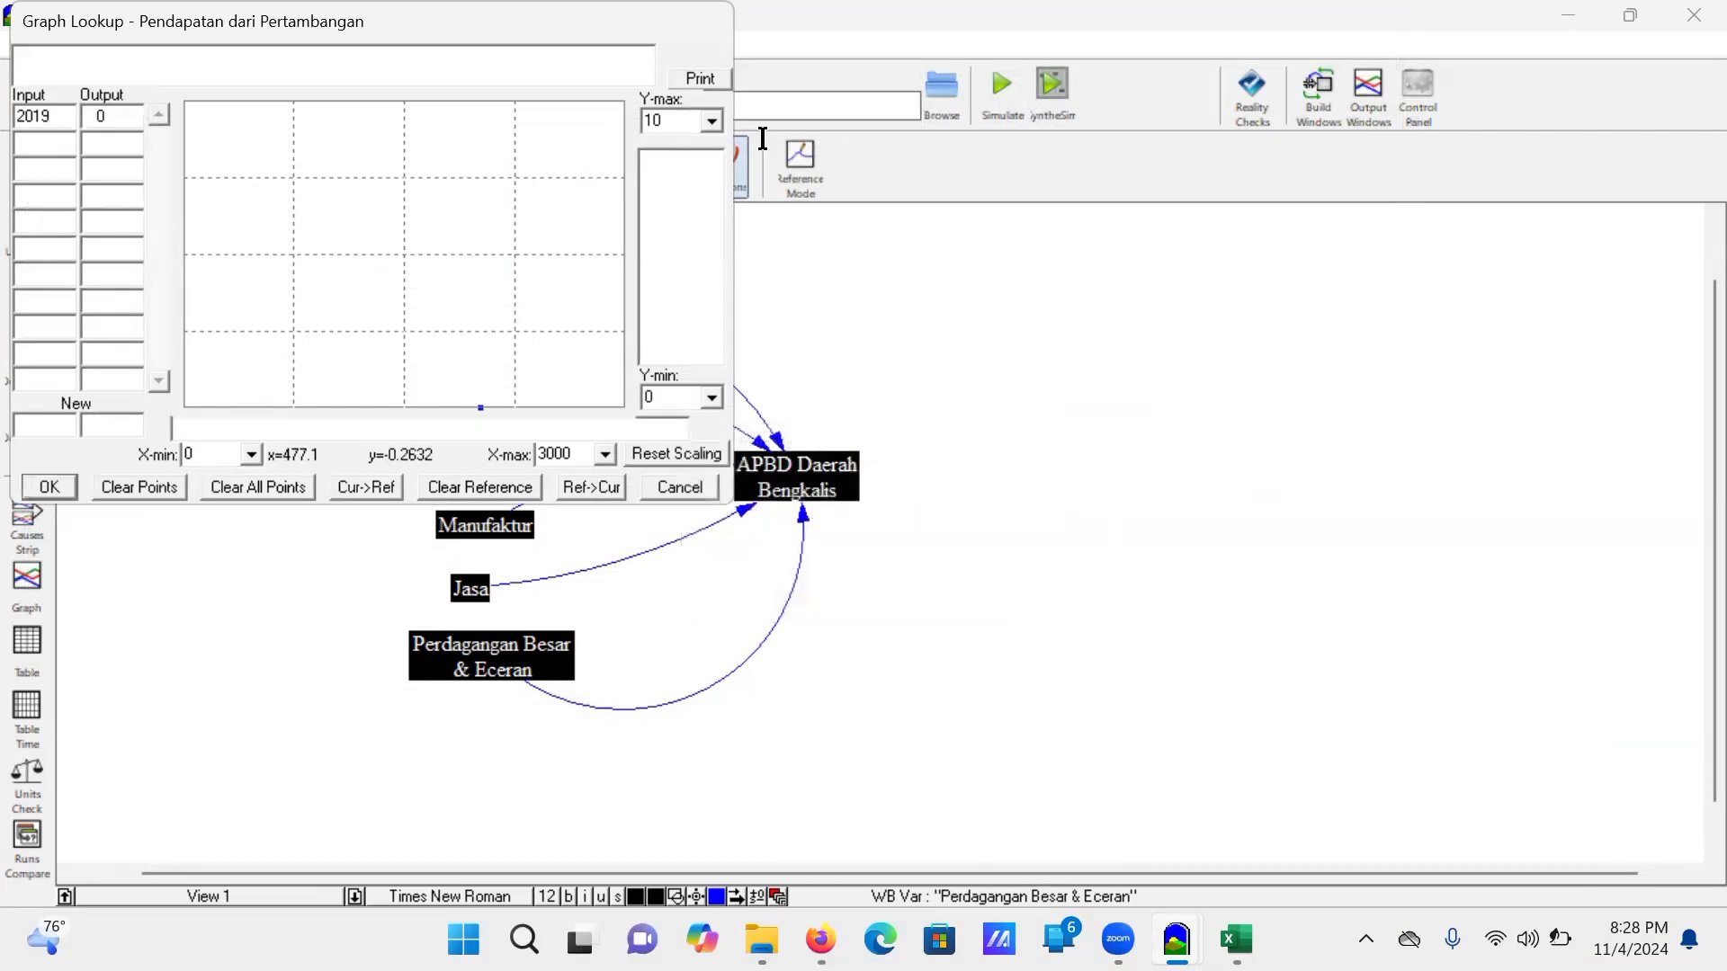
pyautogui.click(681, 490)
pyautogui.click(973, 730)
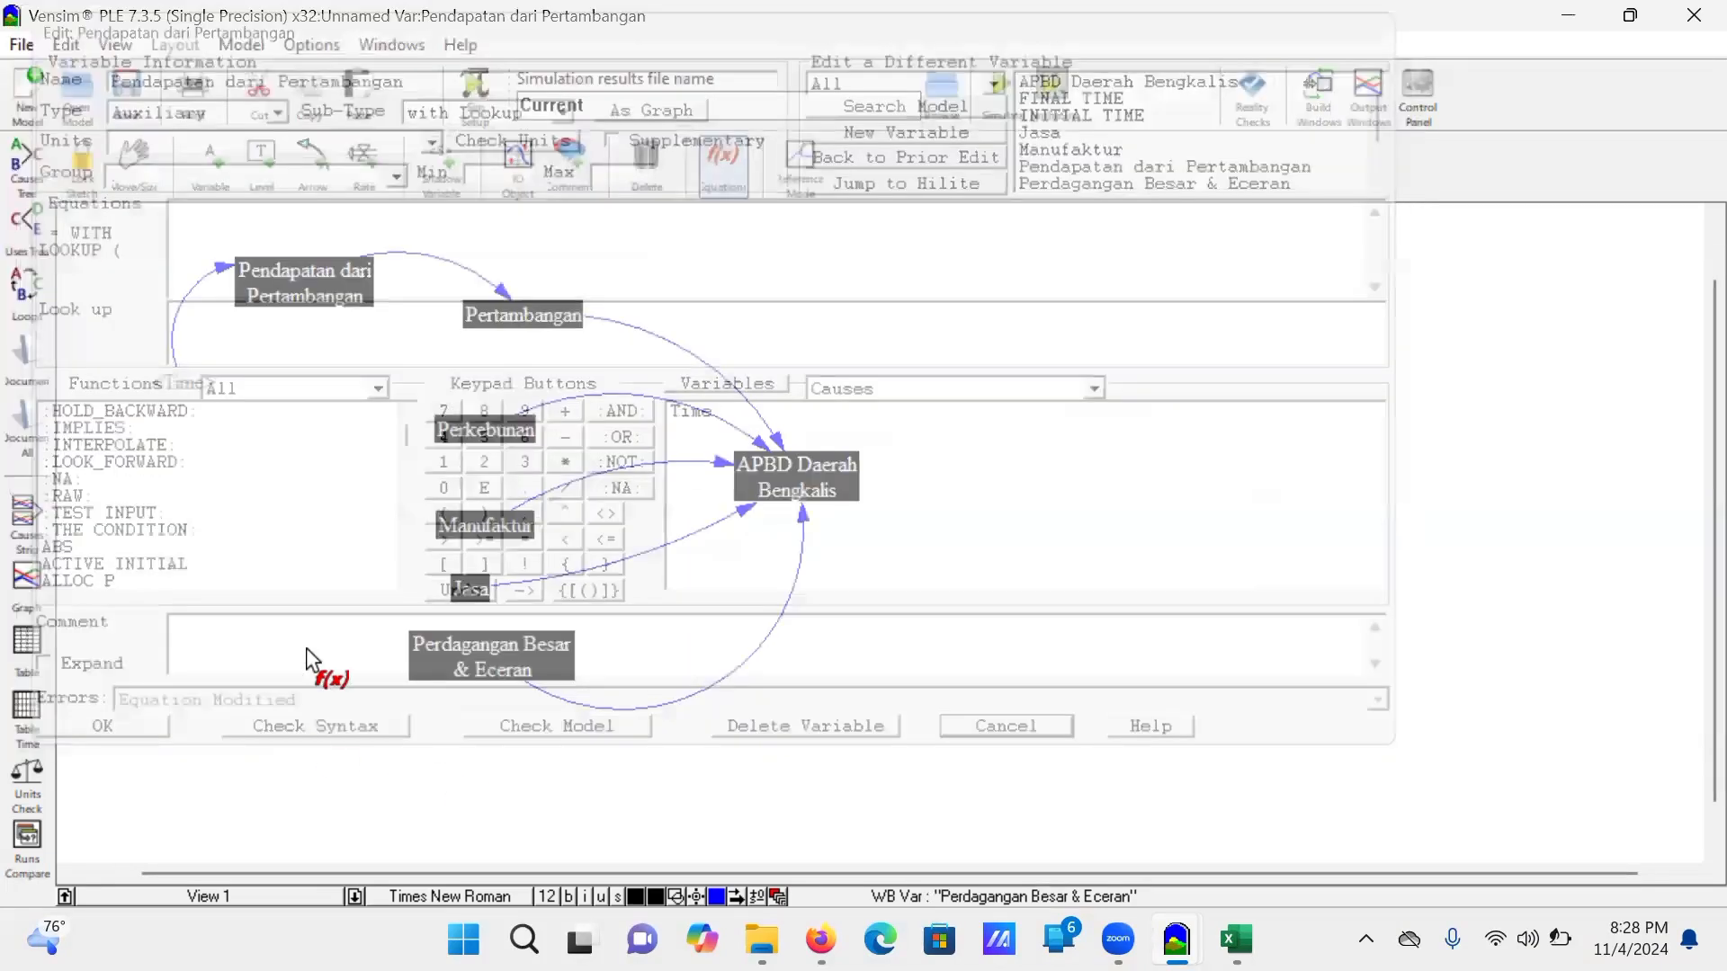
# Step: Open the model settings and save the unnamed model to the Desktop as AAA in text format
pyautogui.click(254, 48)
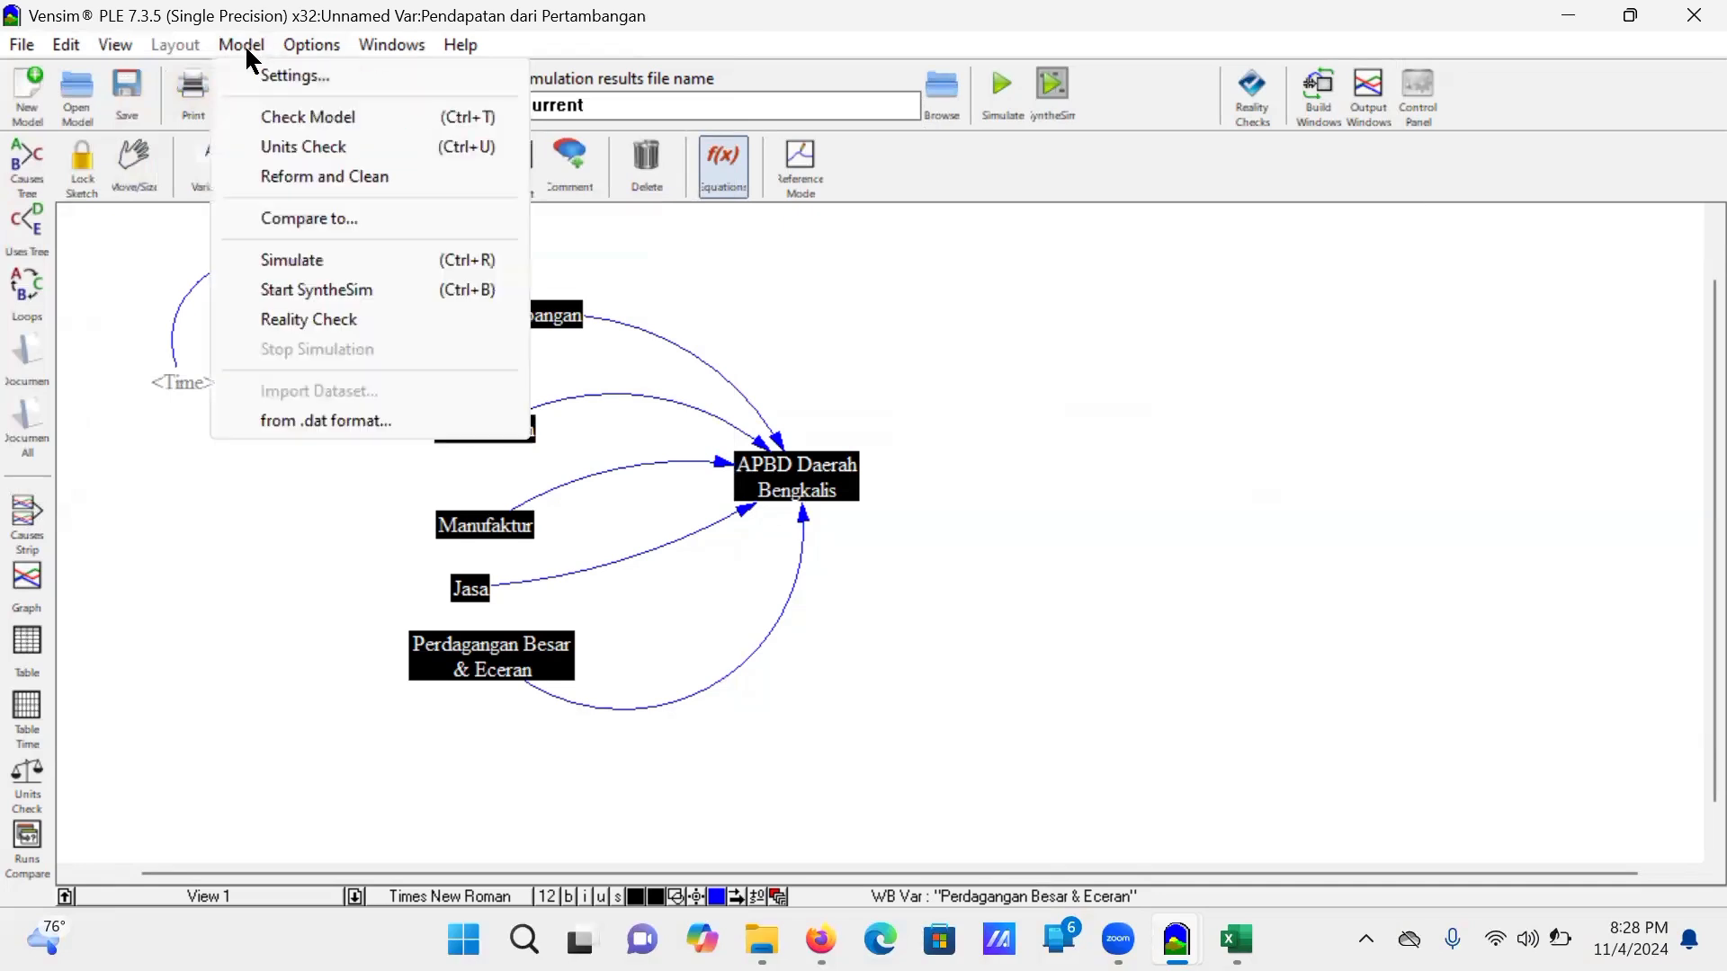
pyautogui.click(280, 76)
pyautogui.click(996, 594)
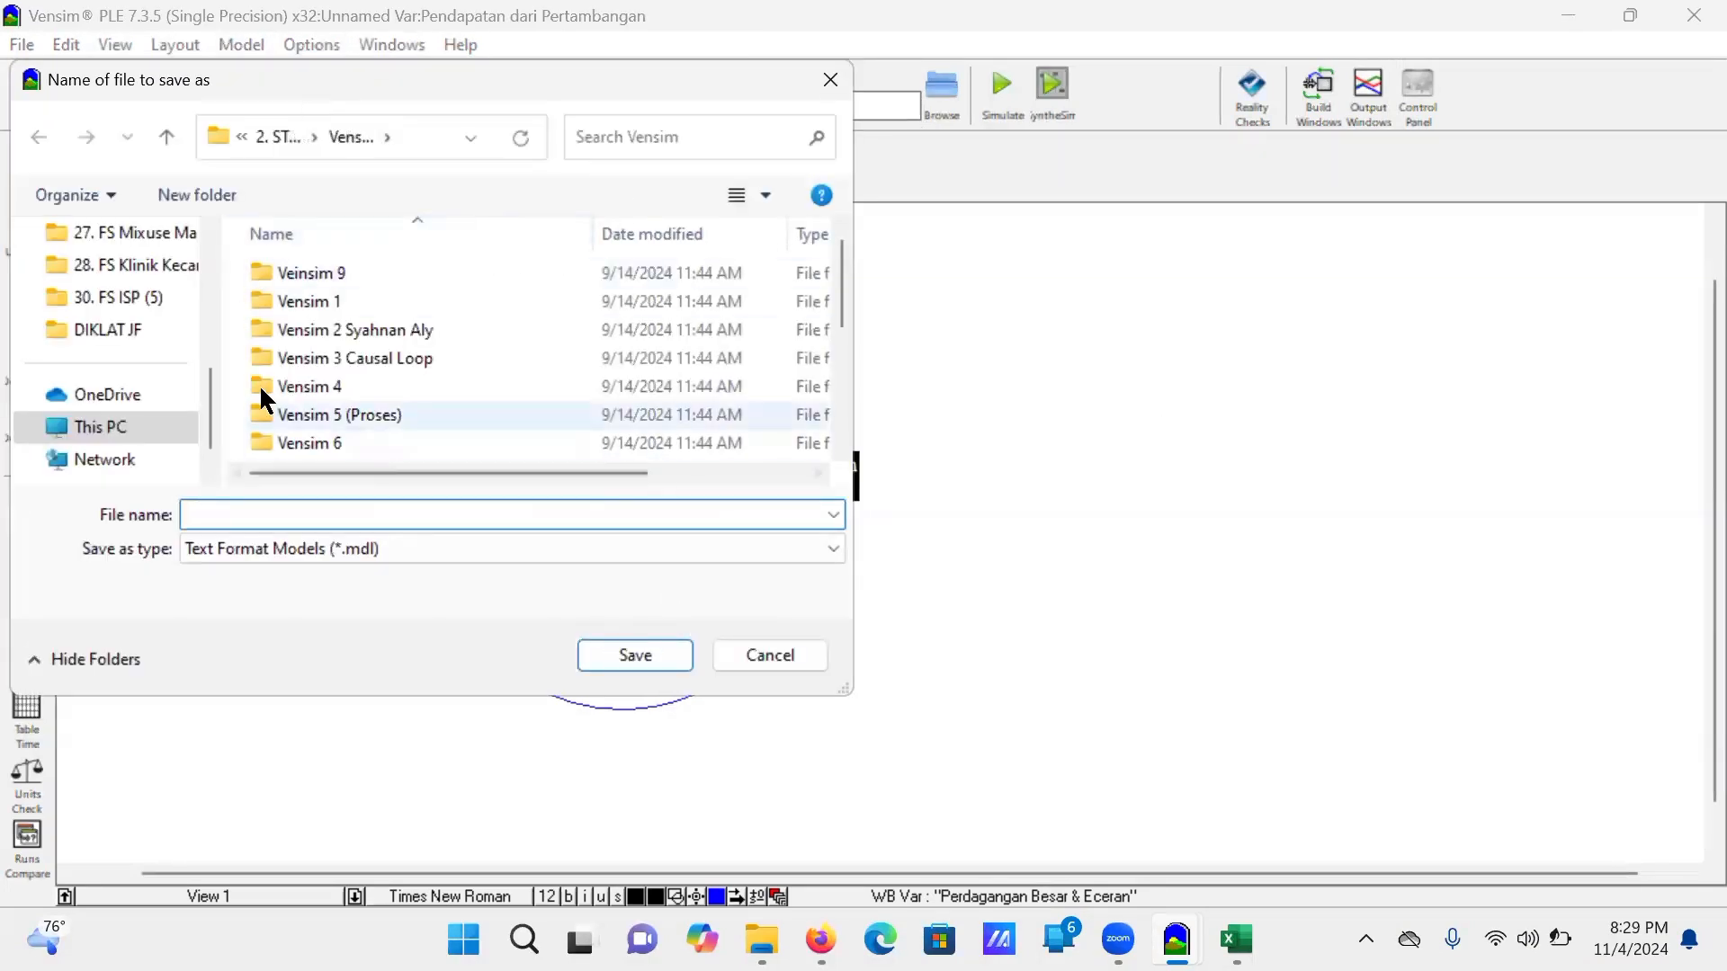
pyautogui.scroll(5, 198, 421)
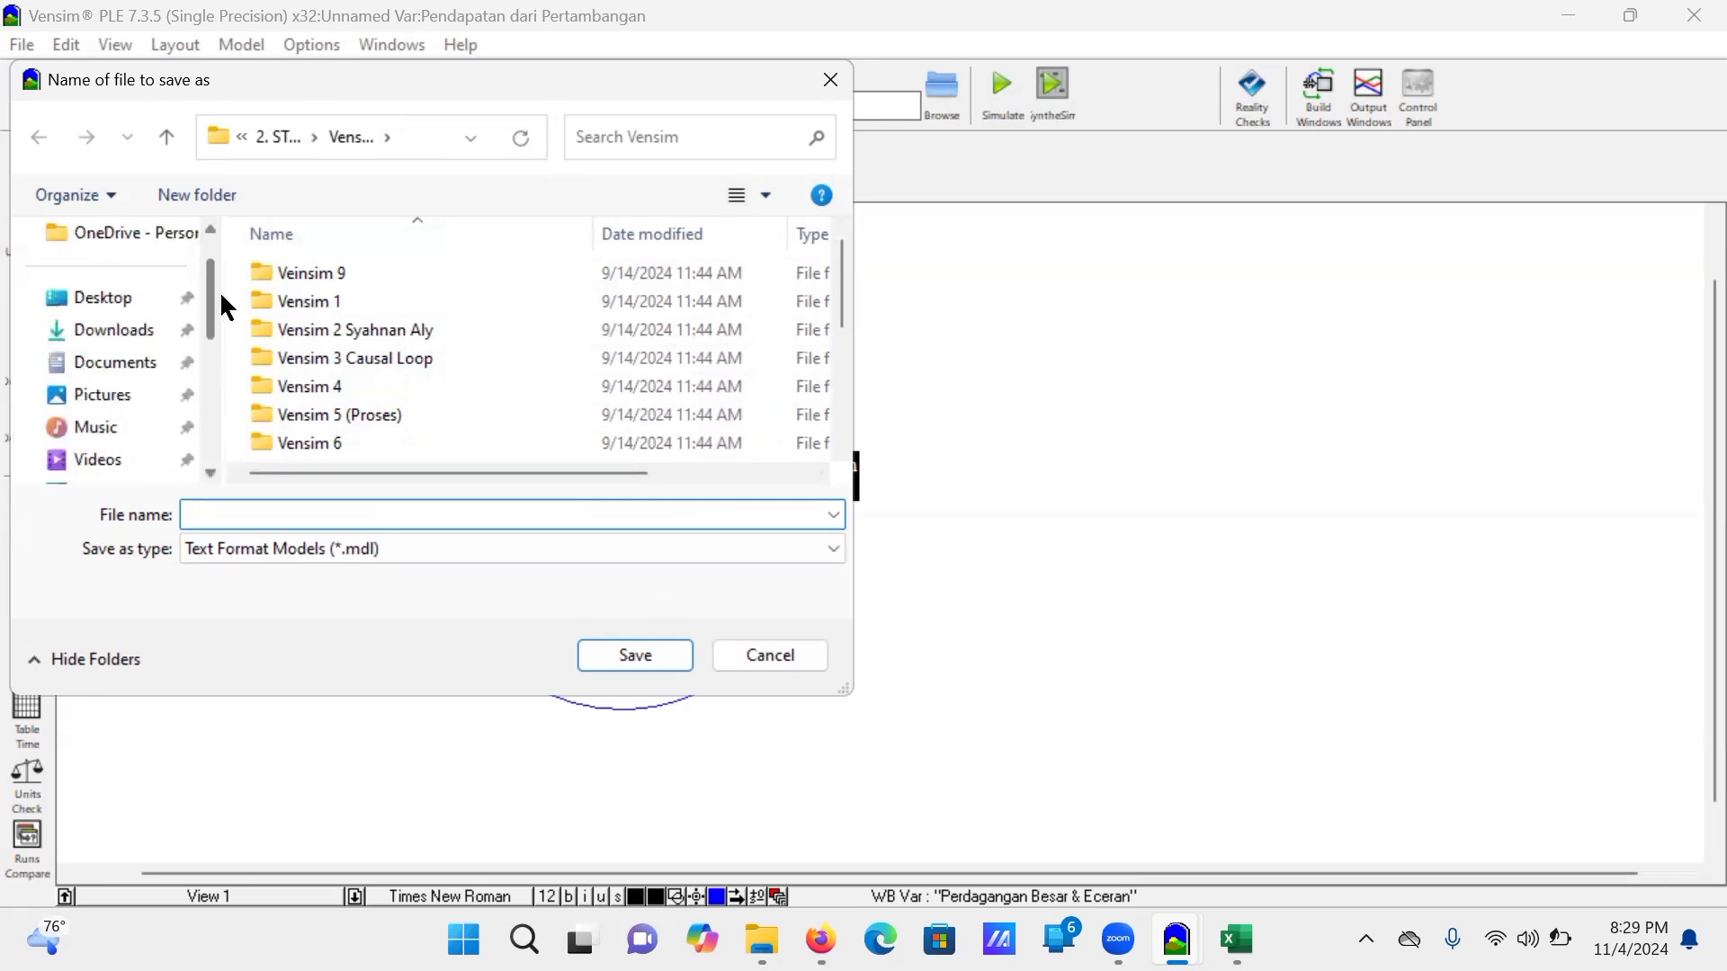
pyautogui.click(142, 371)
pyautogui.click(233, 561)
pyautogui.write('AAA')
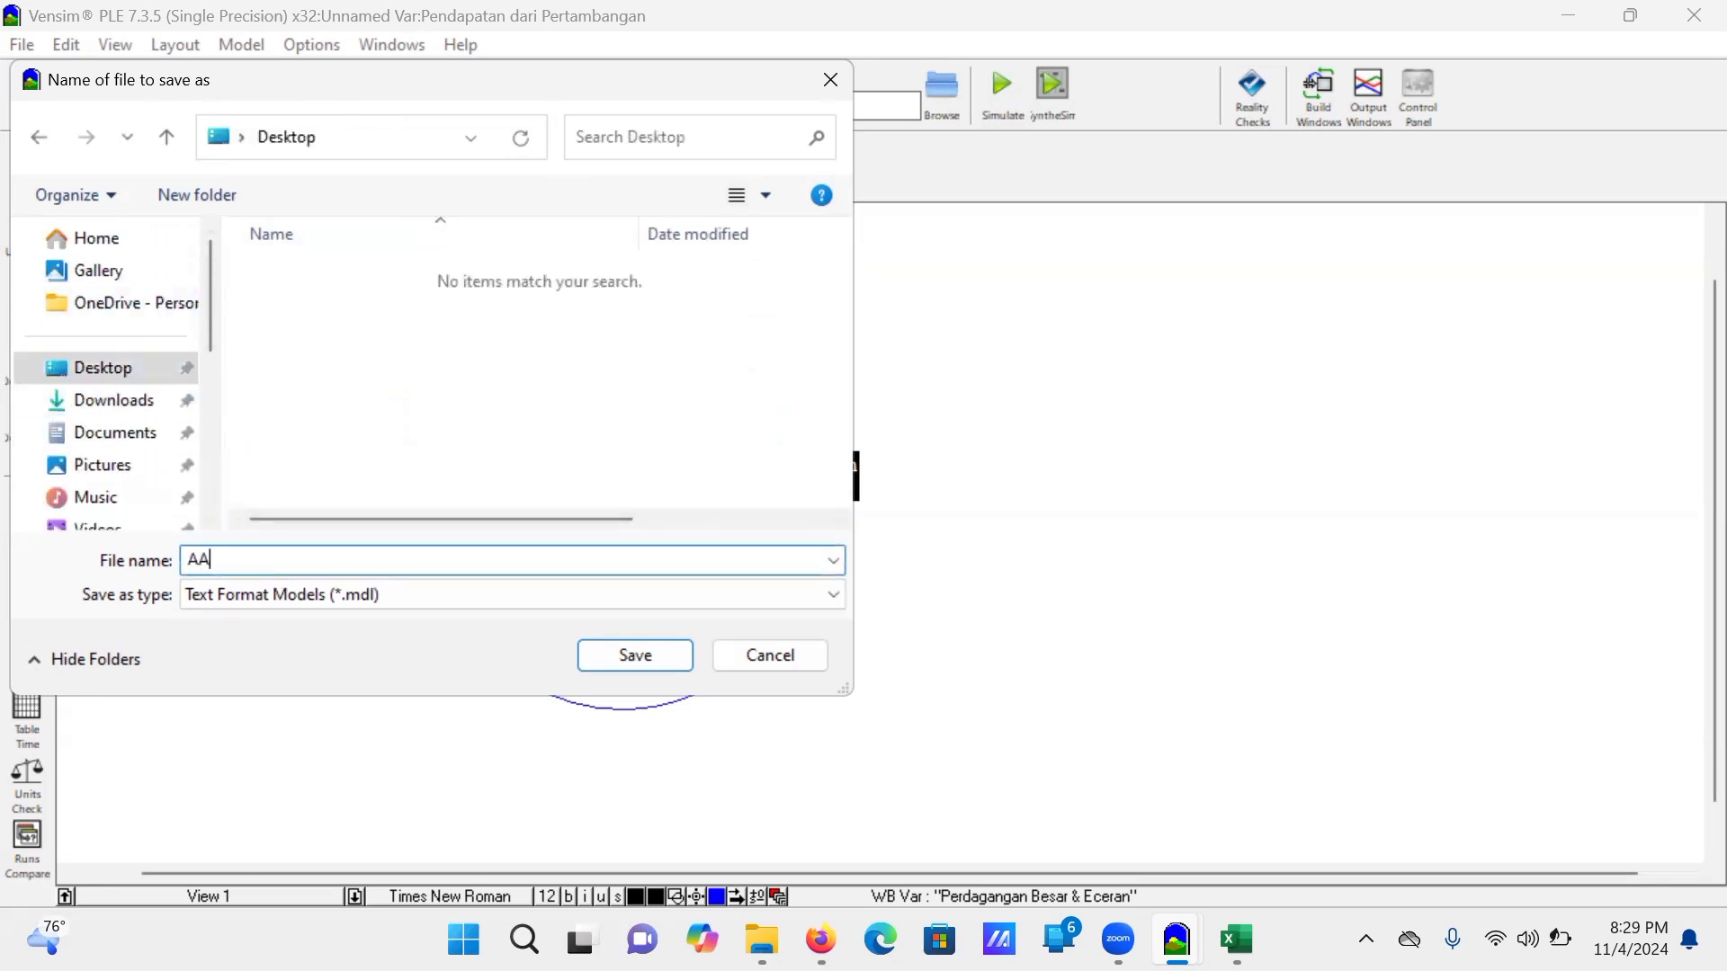
pyautogui.click(678, 659)
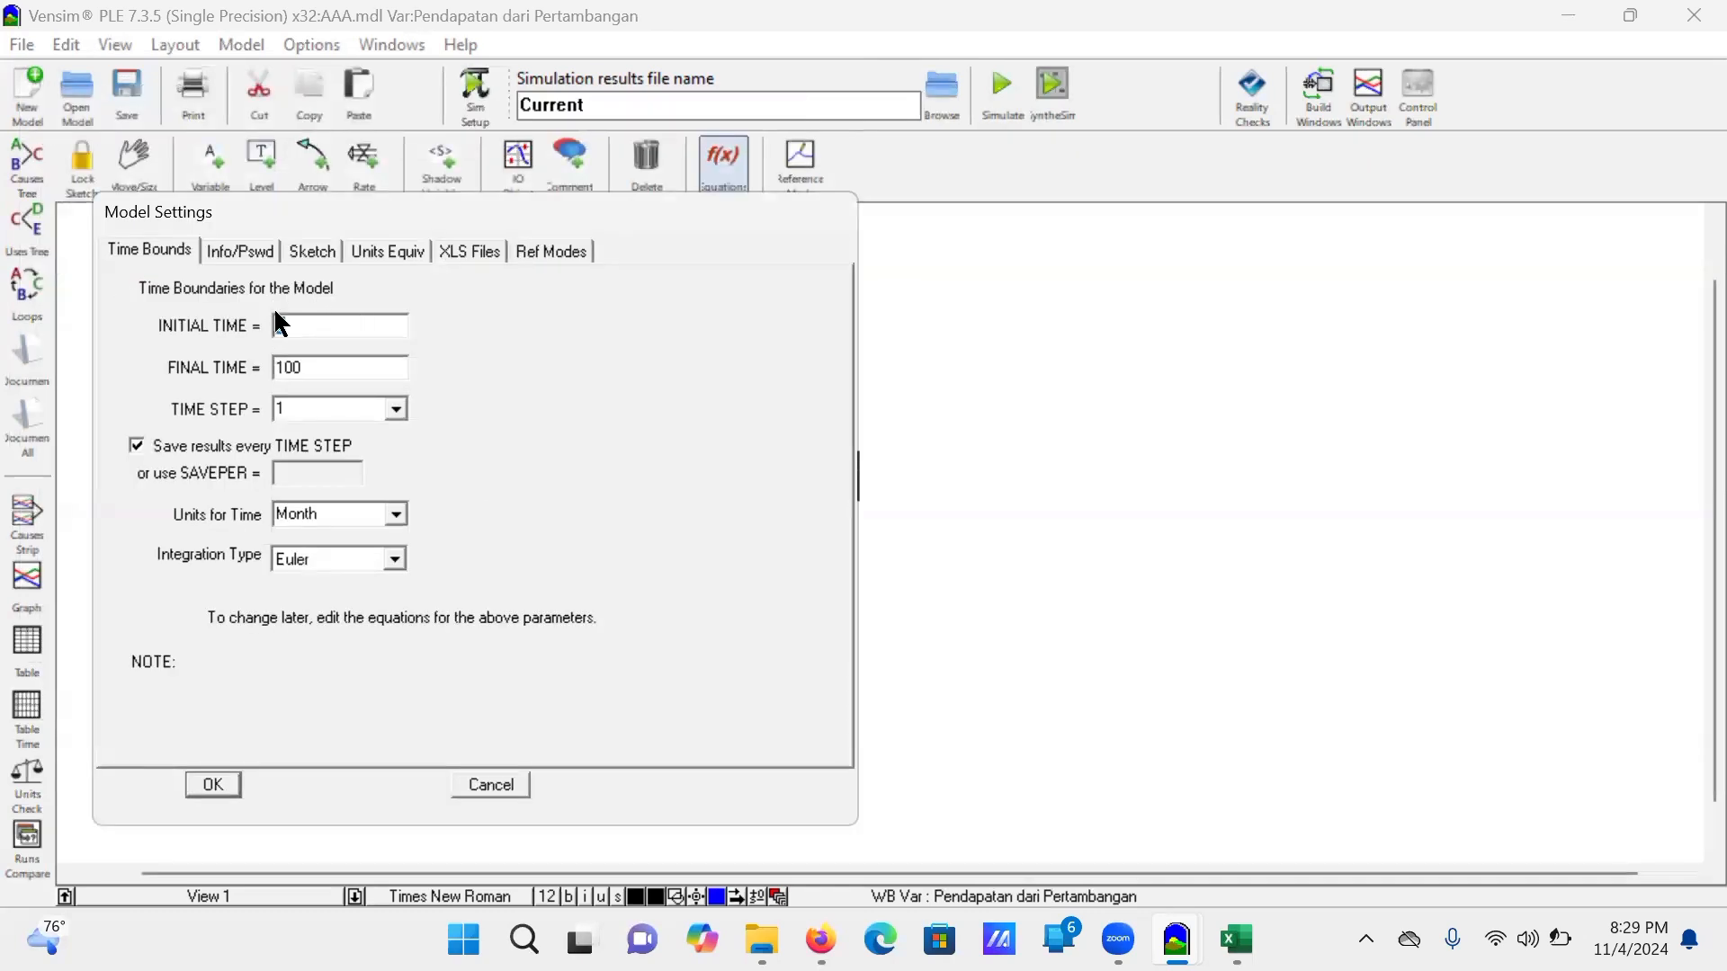
# Step: Set the model's initial time to 2019, final time to 2029 and time units to Year, checking the year range in Excel
pyautogui.write('2019')
pyautogui.hotkey('alt', 'Tab')
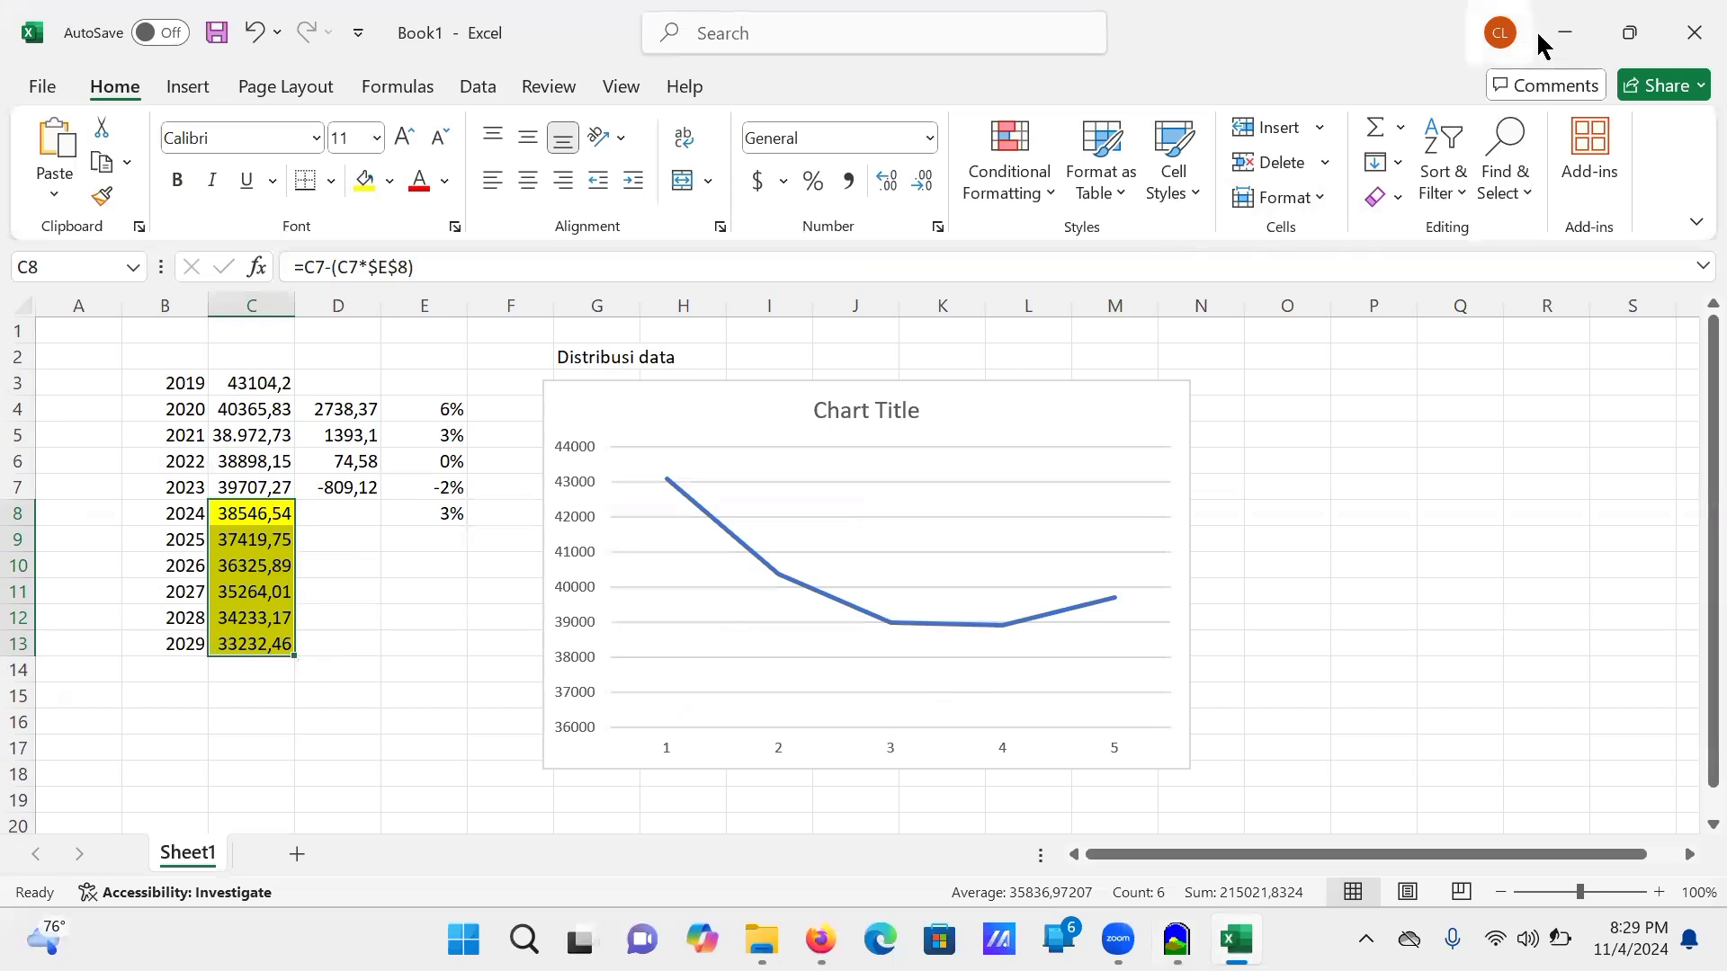
pyautogui.click(1565, 32)
pyautogui.moveTo(350, 367); pyautogui.dragTo(279, 362)
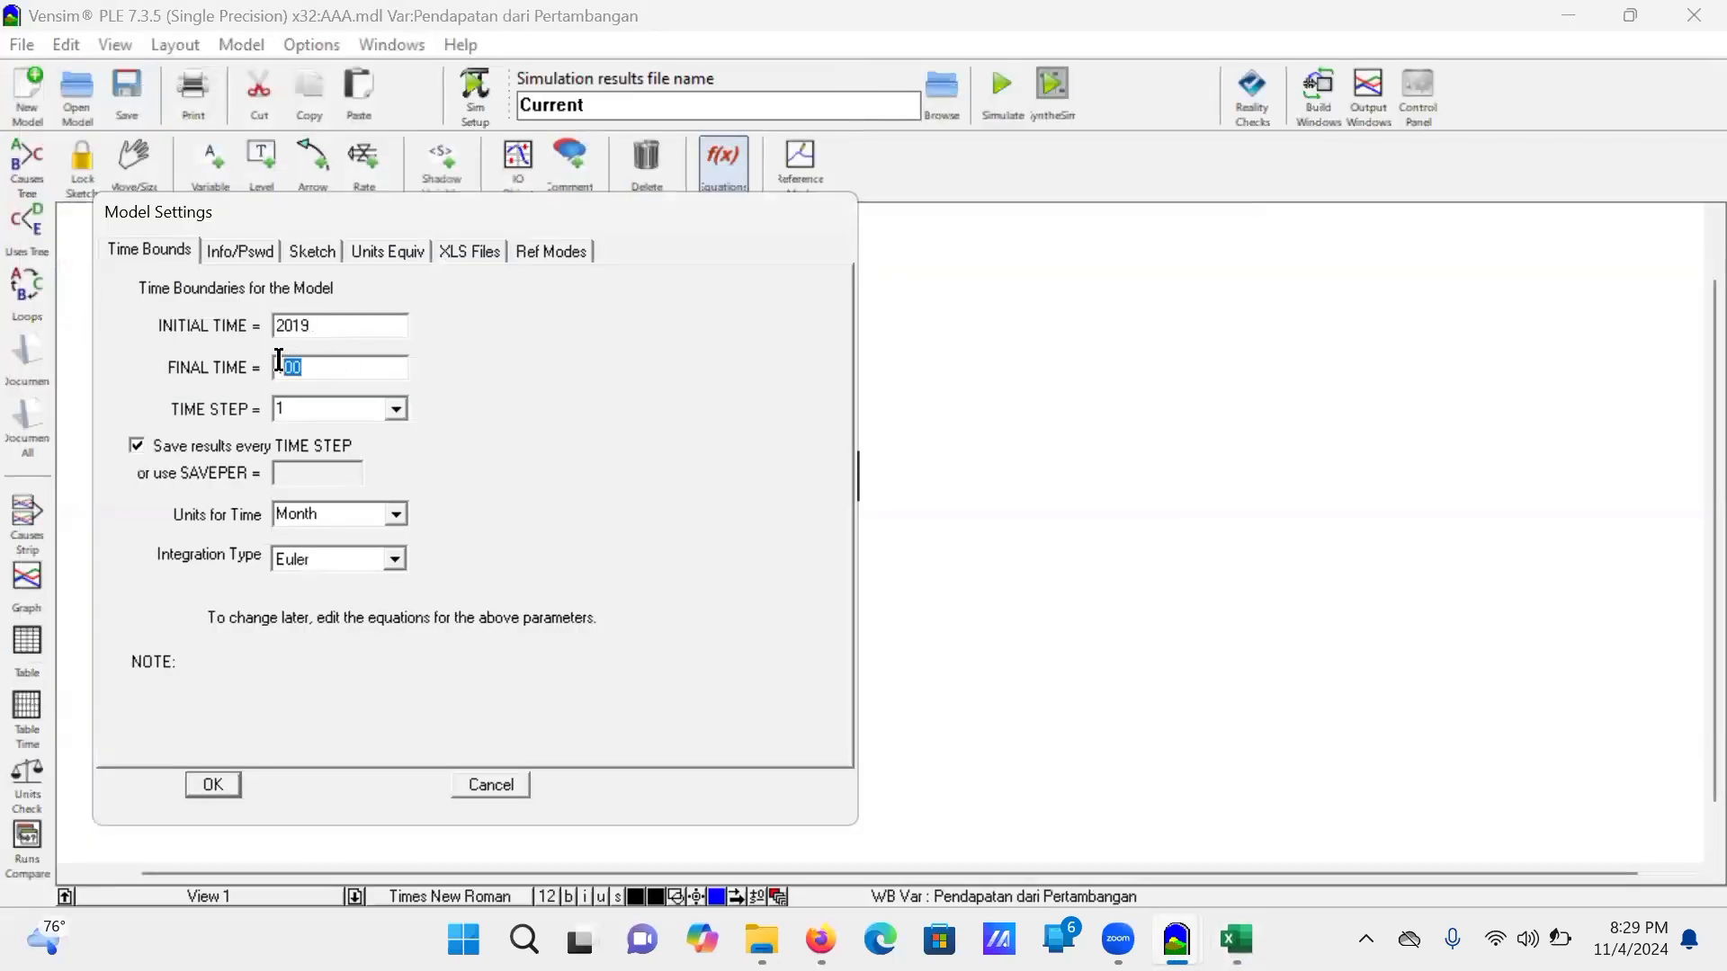
pyautogui.press('BackSpace')
pyautogui.write('2029')
pyautogui.click(389, 513)
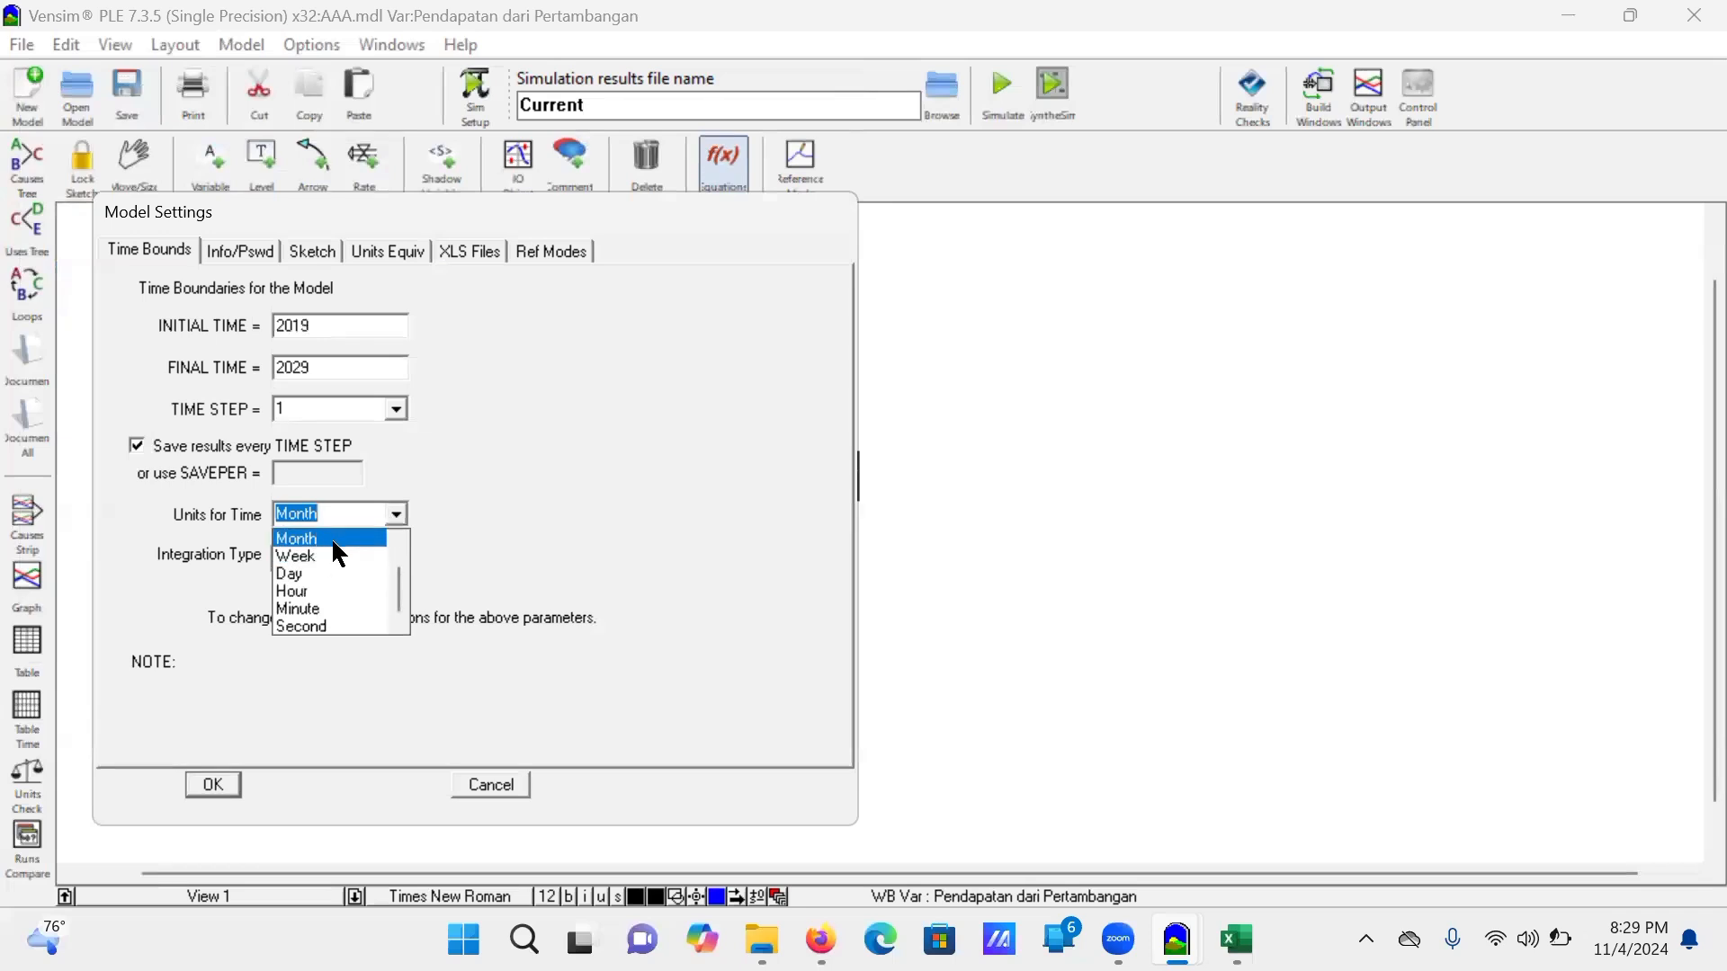
pyautogui.scroll(1, 351, 584)
pyautogui.click(344, 540)
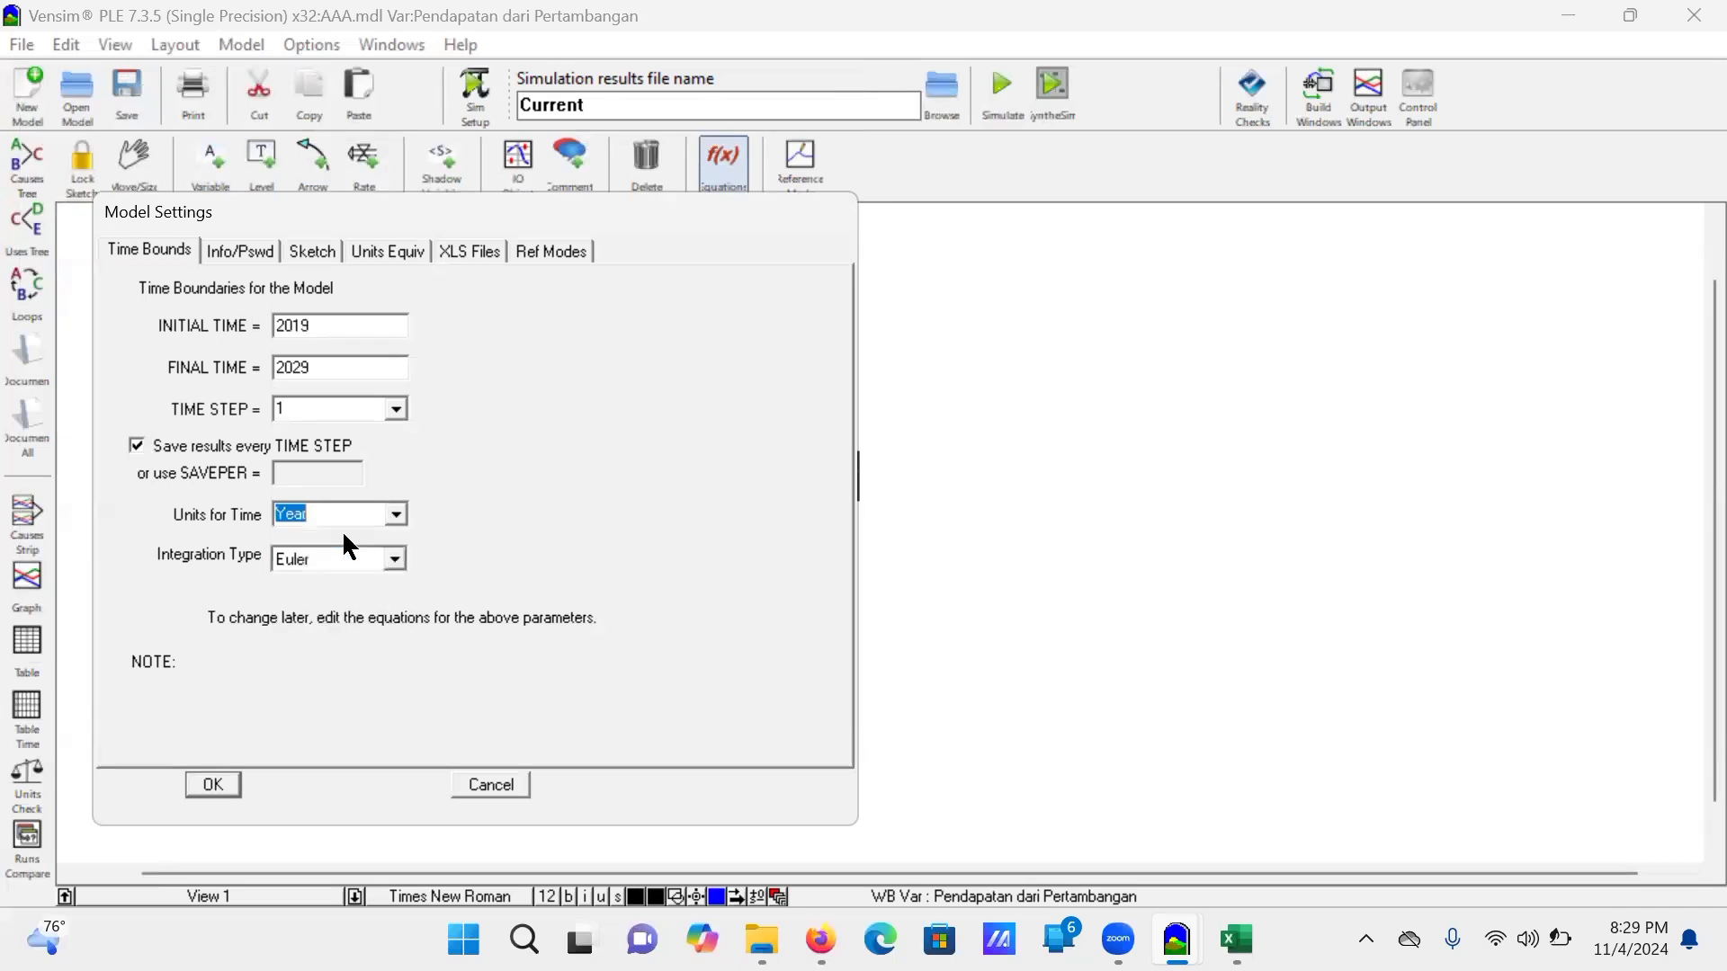
pyautogui.click(214, 784)
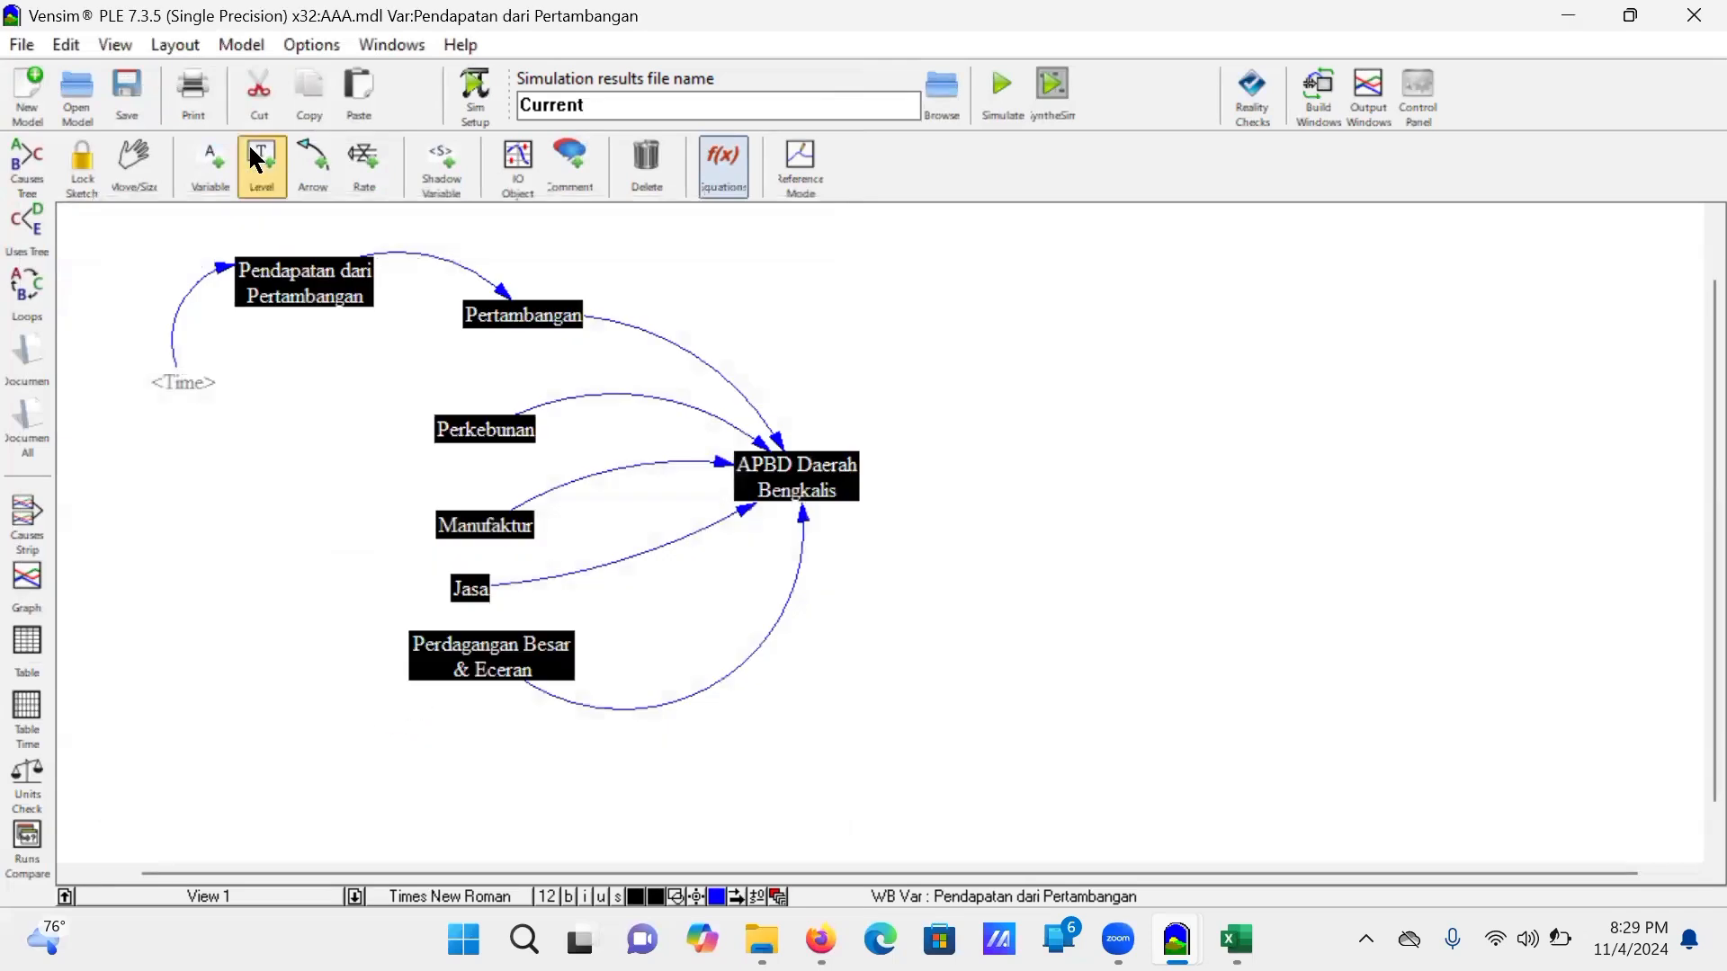
# Step: Make Pendapatan dari Pertambangan an auxiliary with Lookup and use Time as its equation input
pyautogui.click(292, 281)
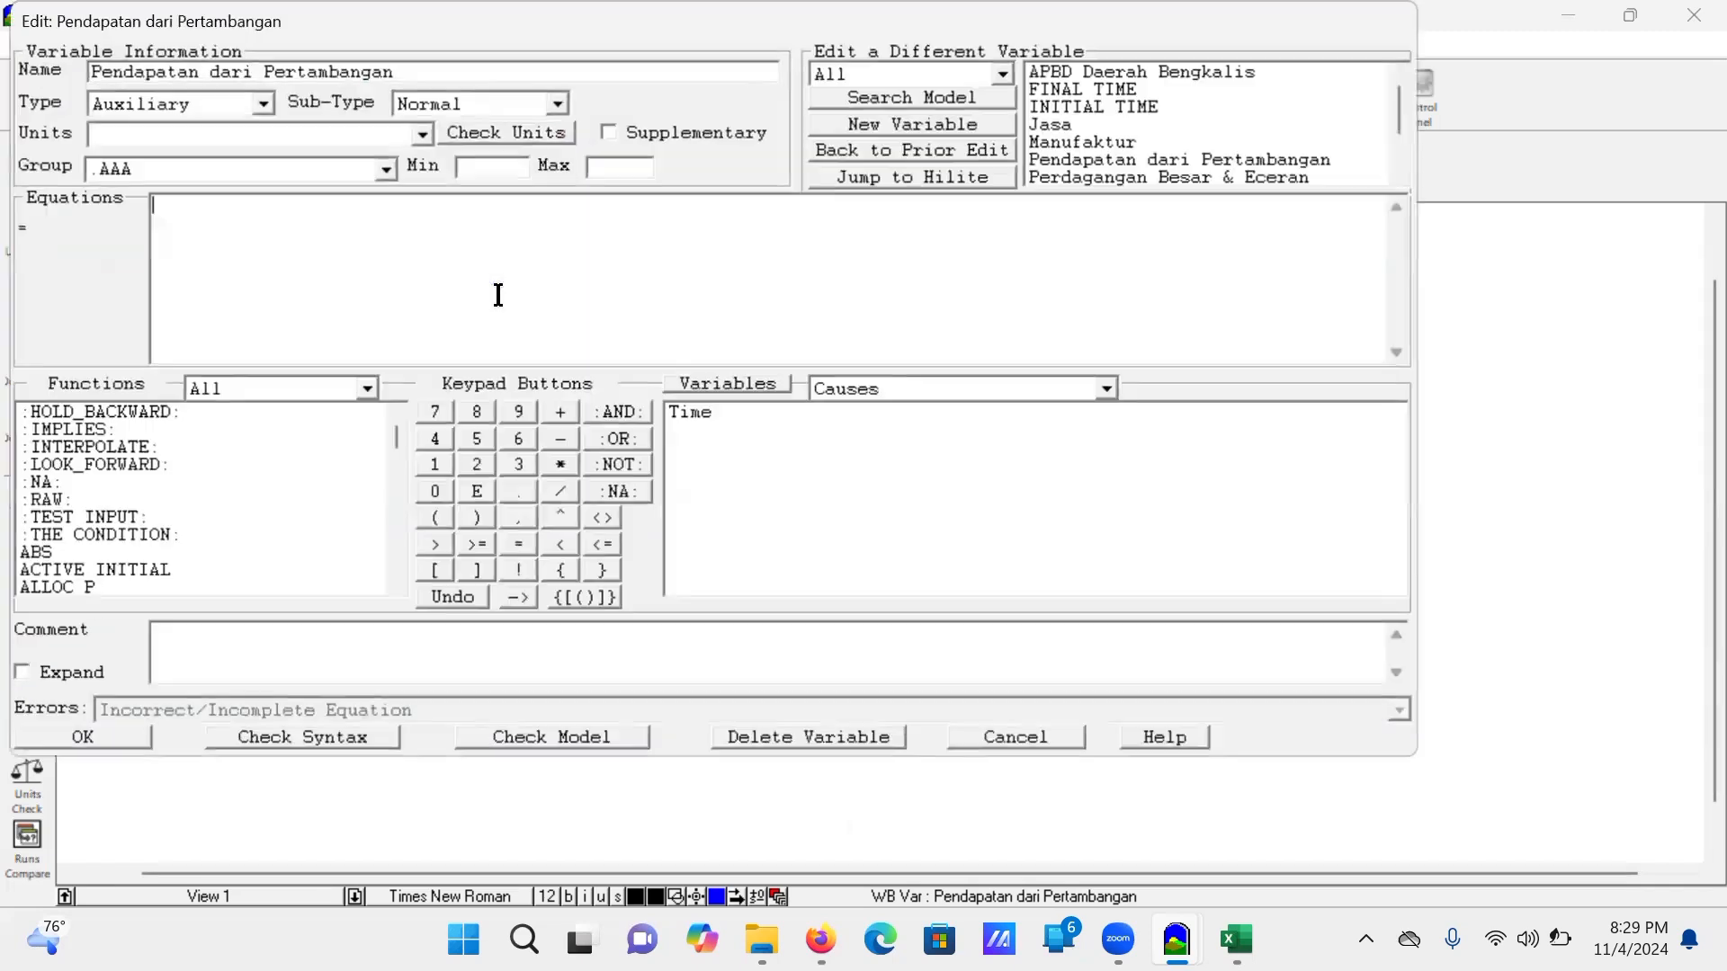
pyautogui.click(558, 105)
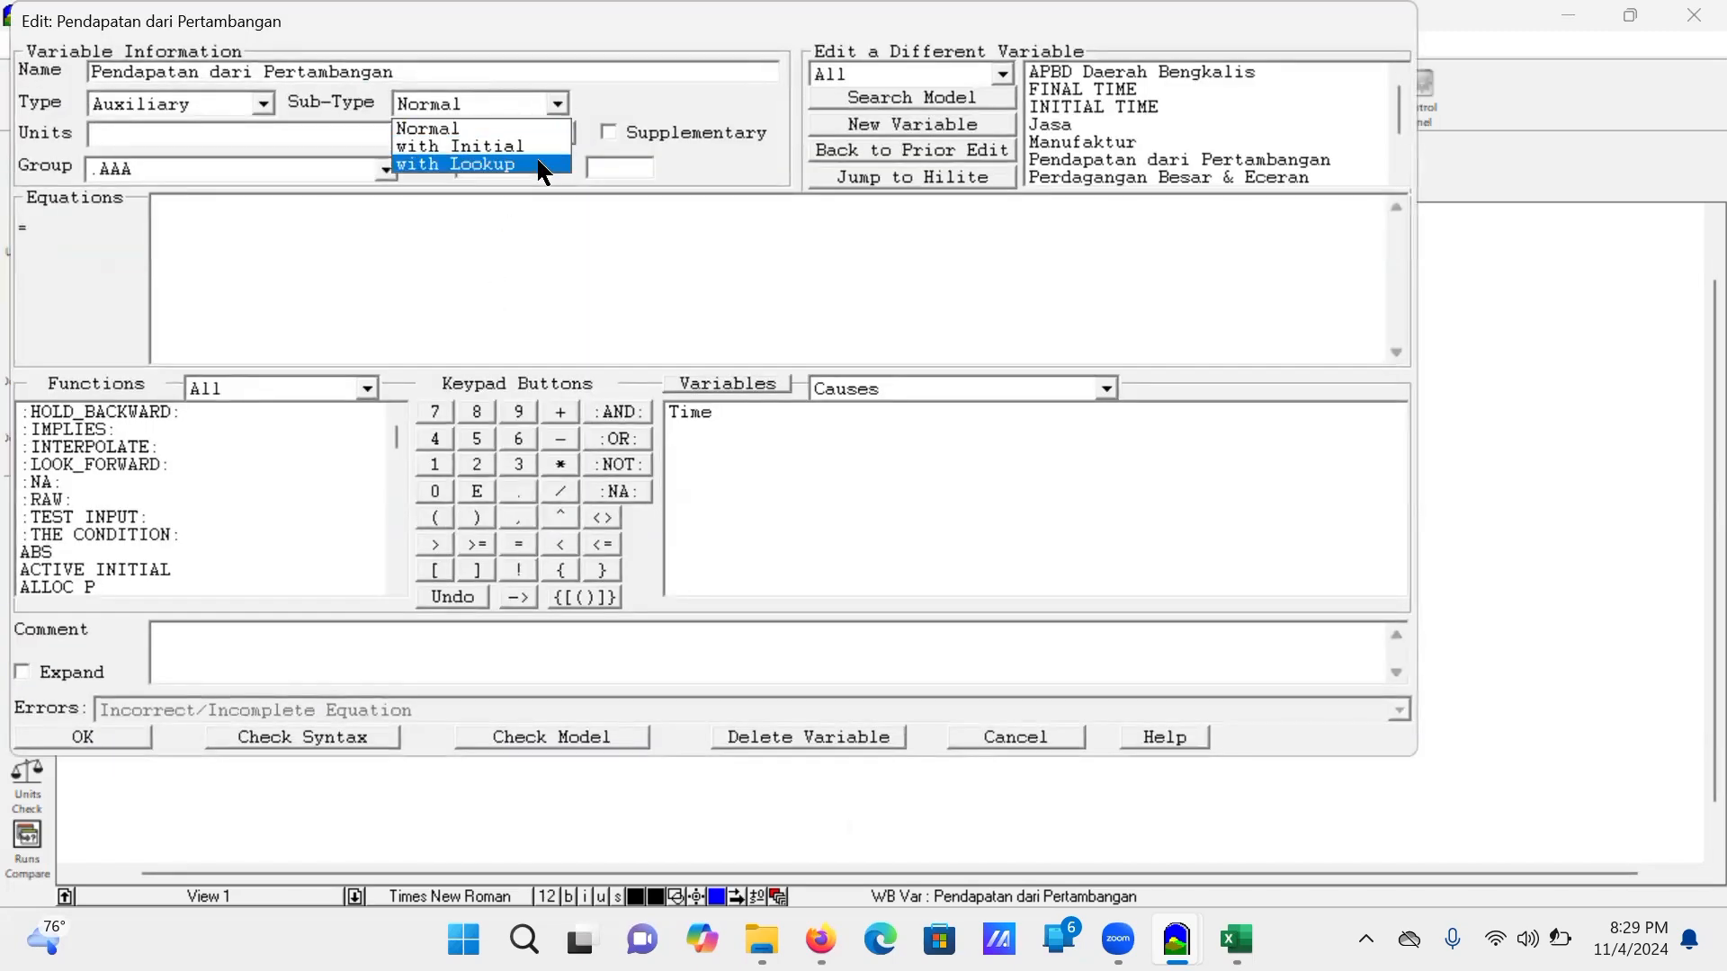
pyautogui.click(468, 162)
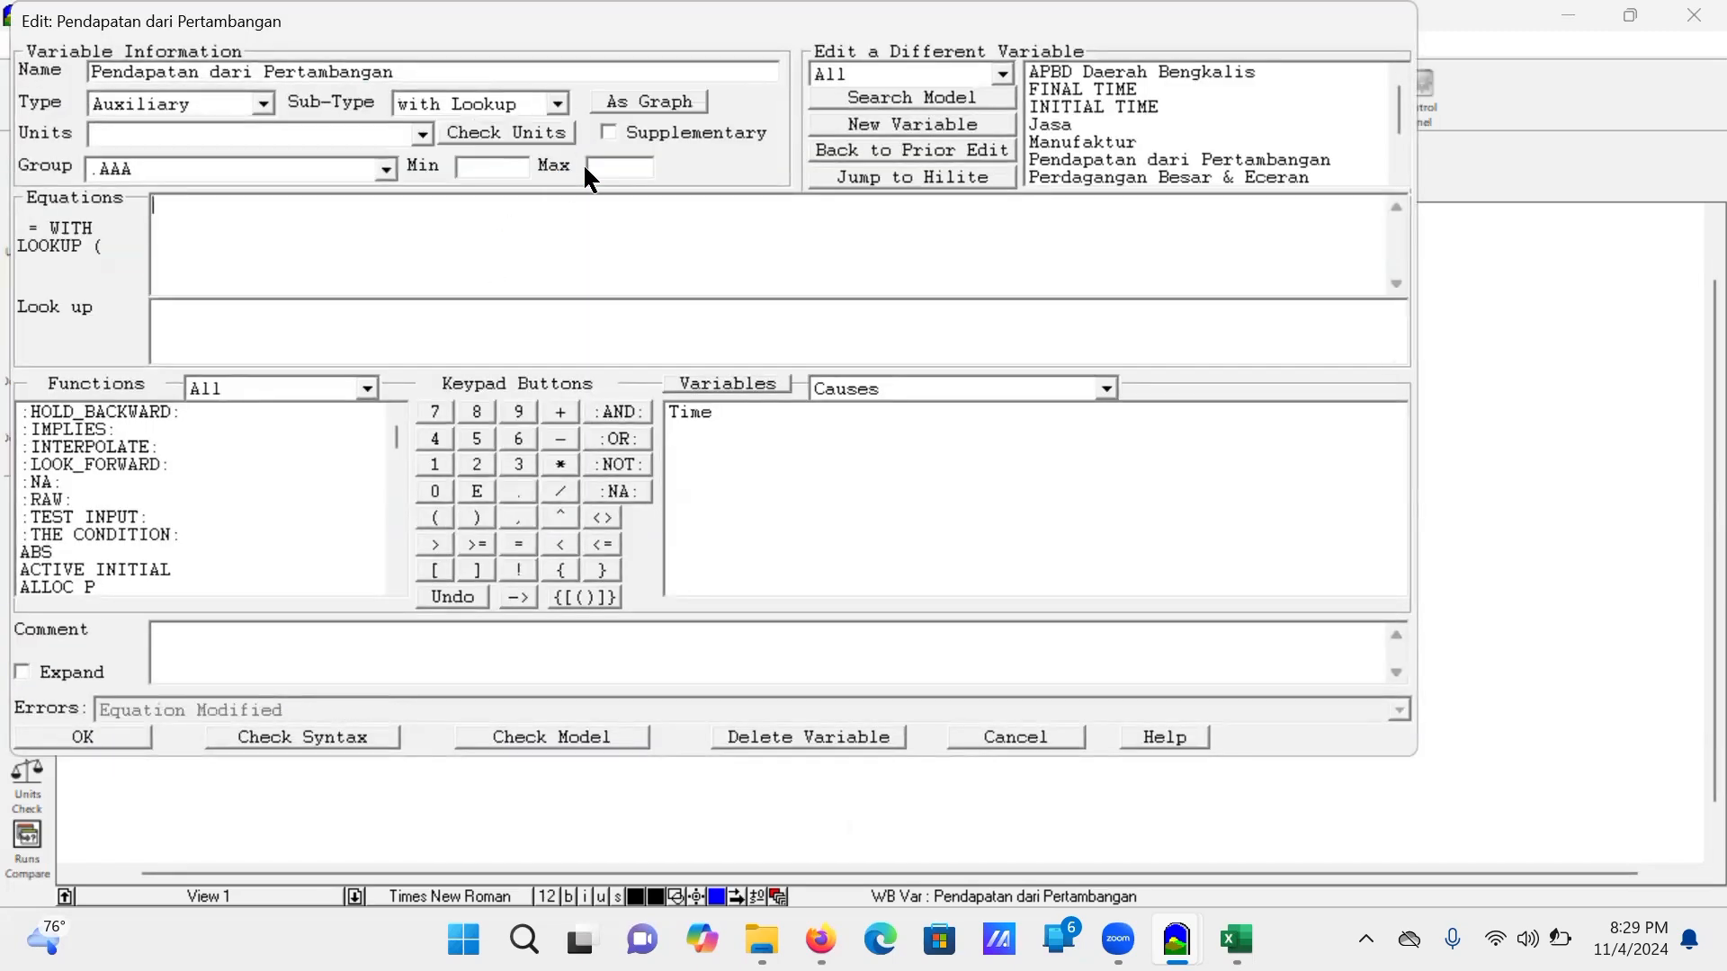
pyautogui.click(697, 413)
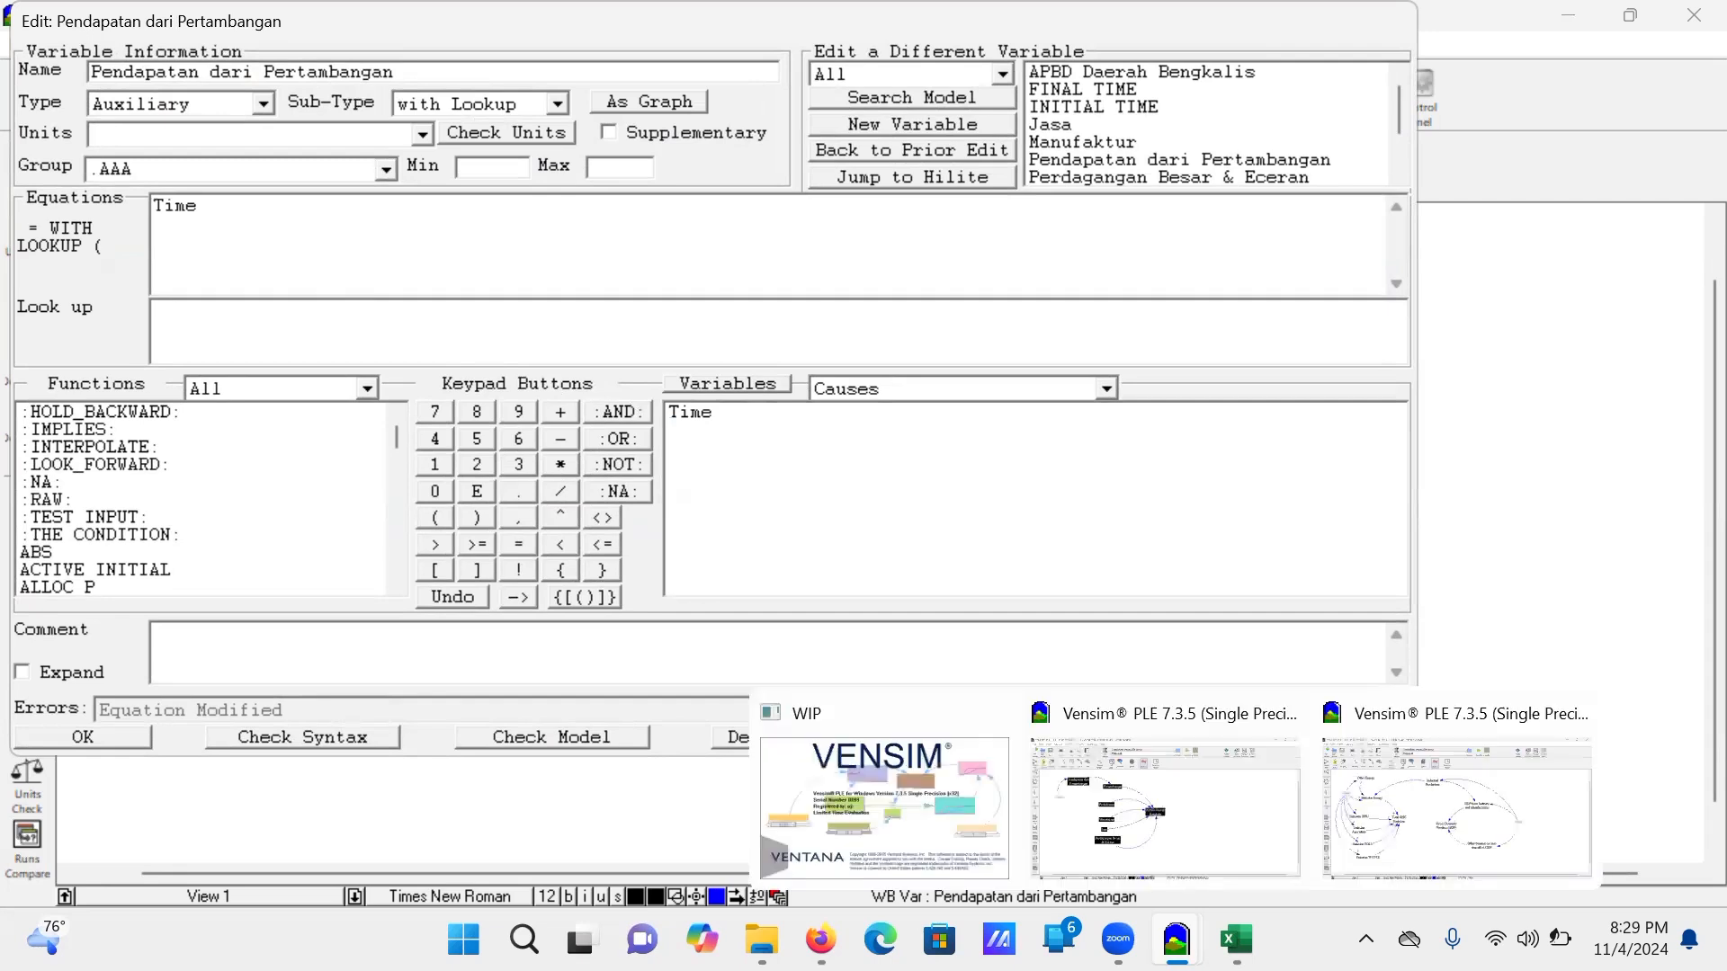
# Step: Add the 2019 point to the variable's graph lookup, with the output 43104,2 copied from the Excel sheet
pyautogui.click(643, 105)
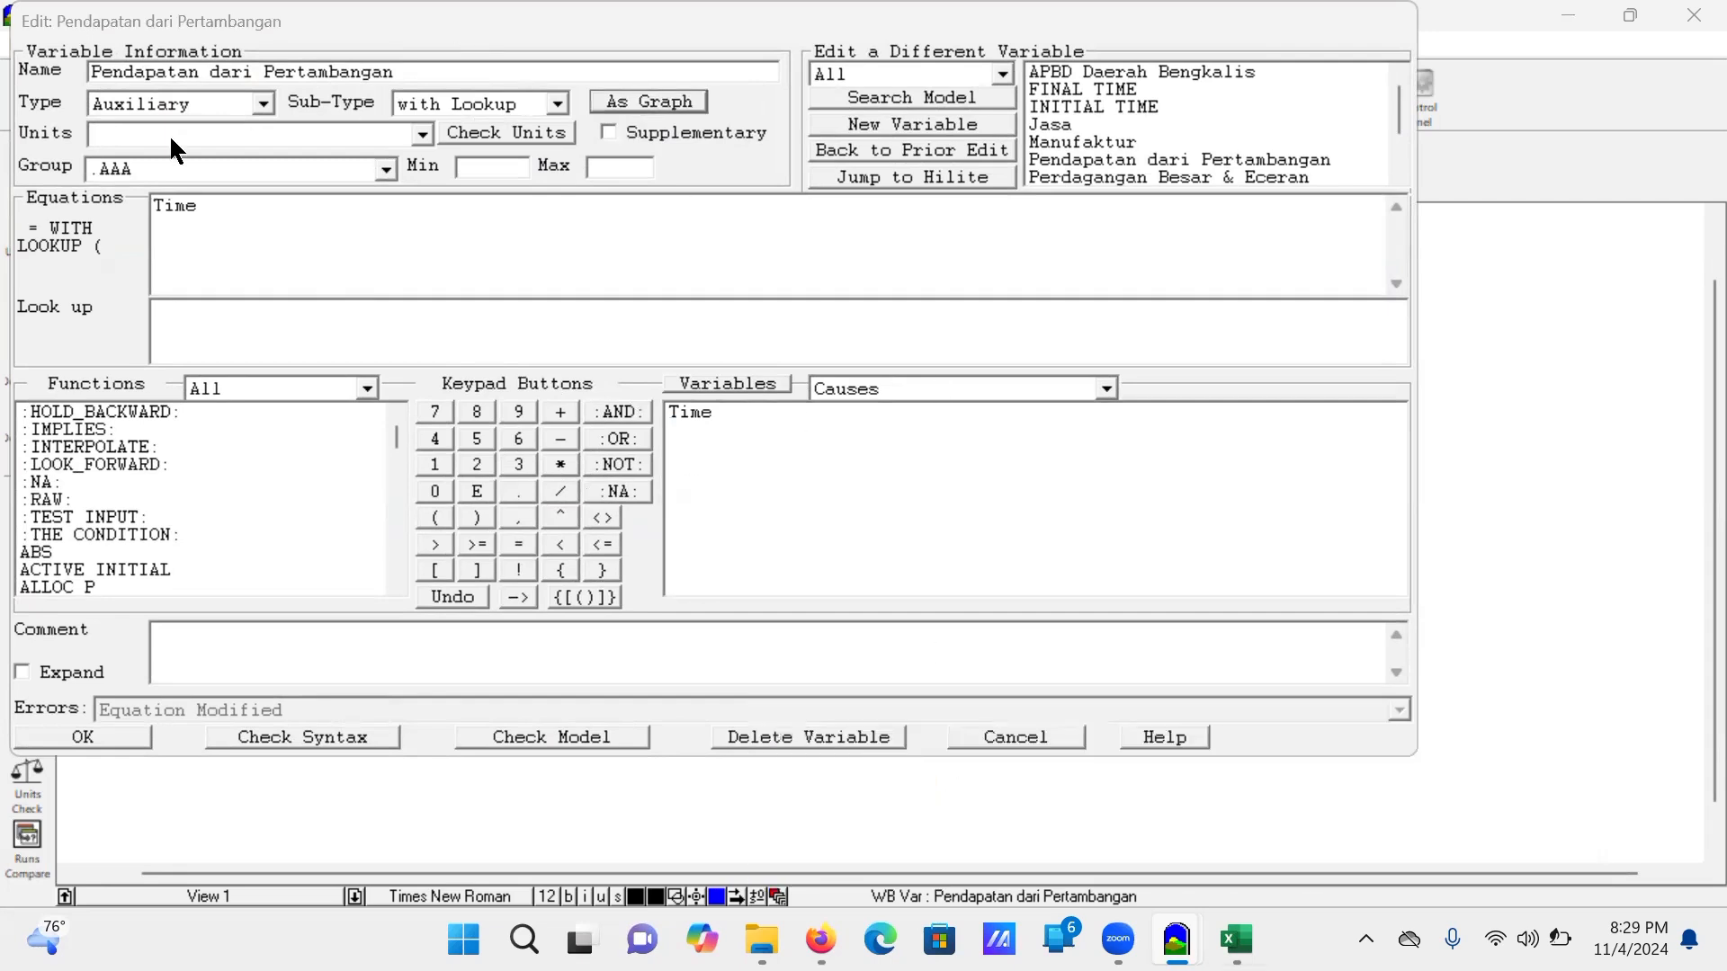
pyautogui.write('2019')
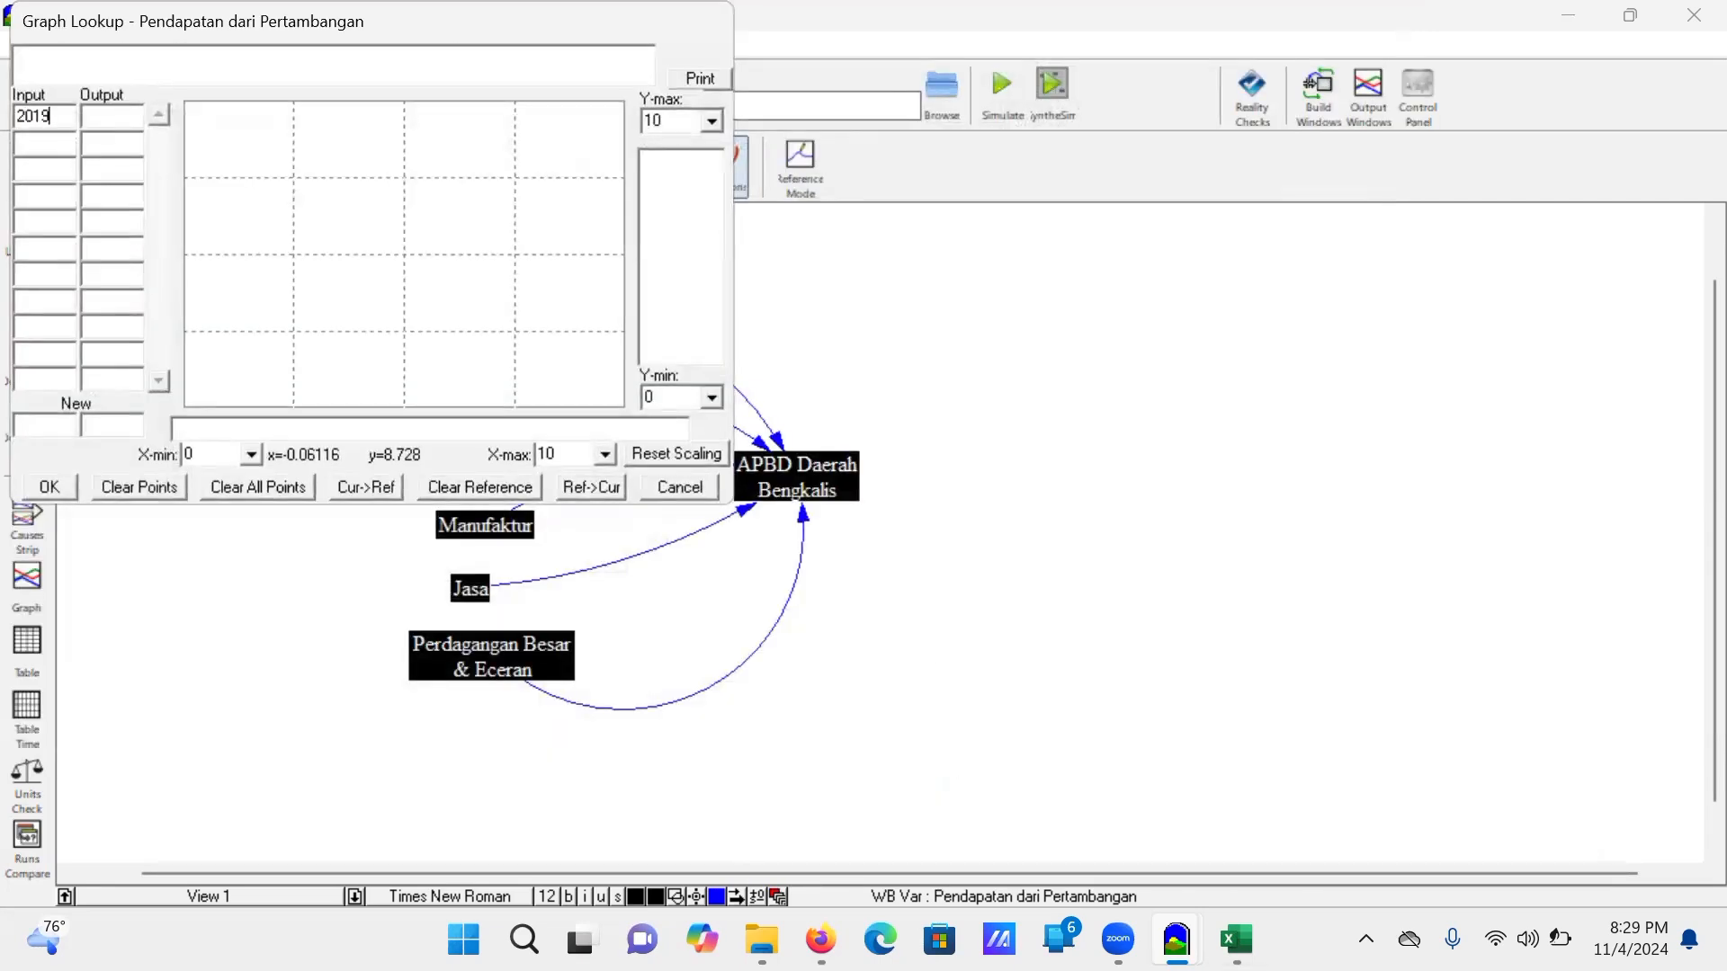
pyautogui.click(116, 118)
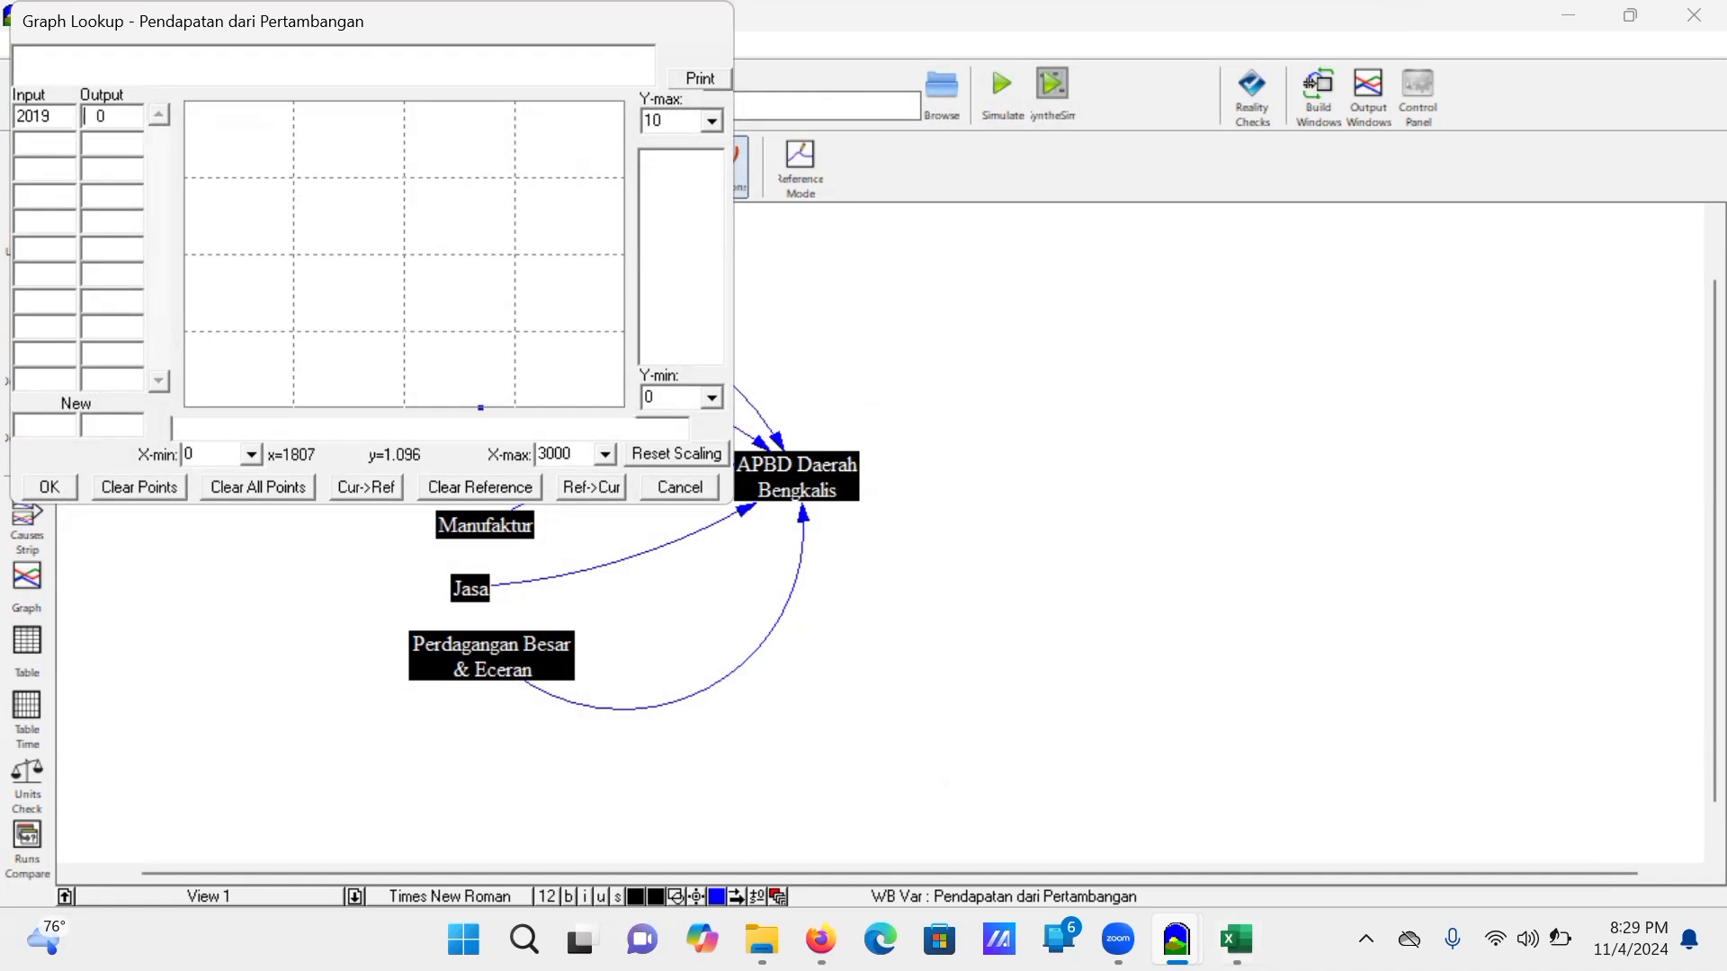
pyautogui.click(1235, 939)
pyautogui.click(266, 382)
pyautogui.moveTo(364, 267); pyautogui.dragTo(294, 267)
pyautogui.hotkey('ctrl', 'c')
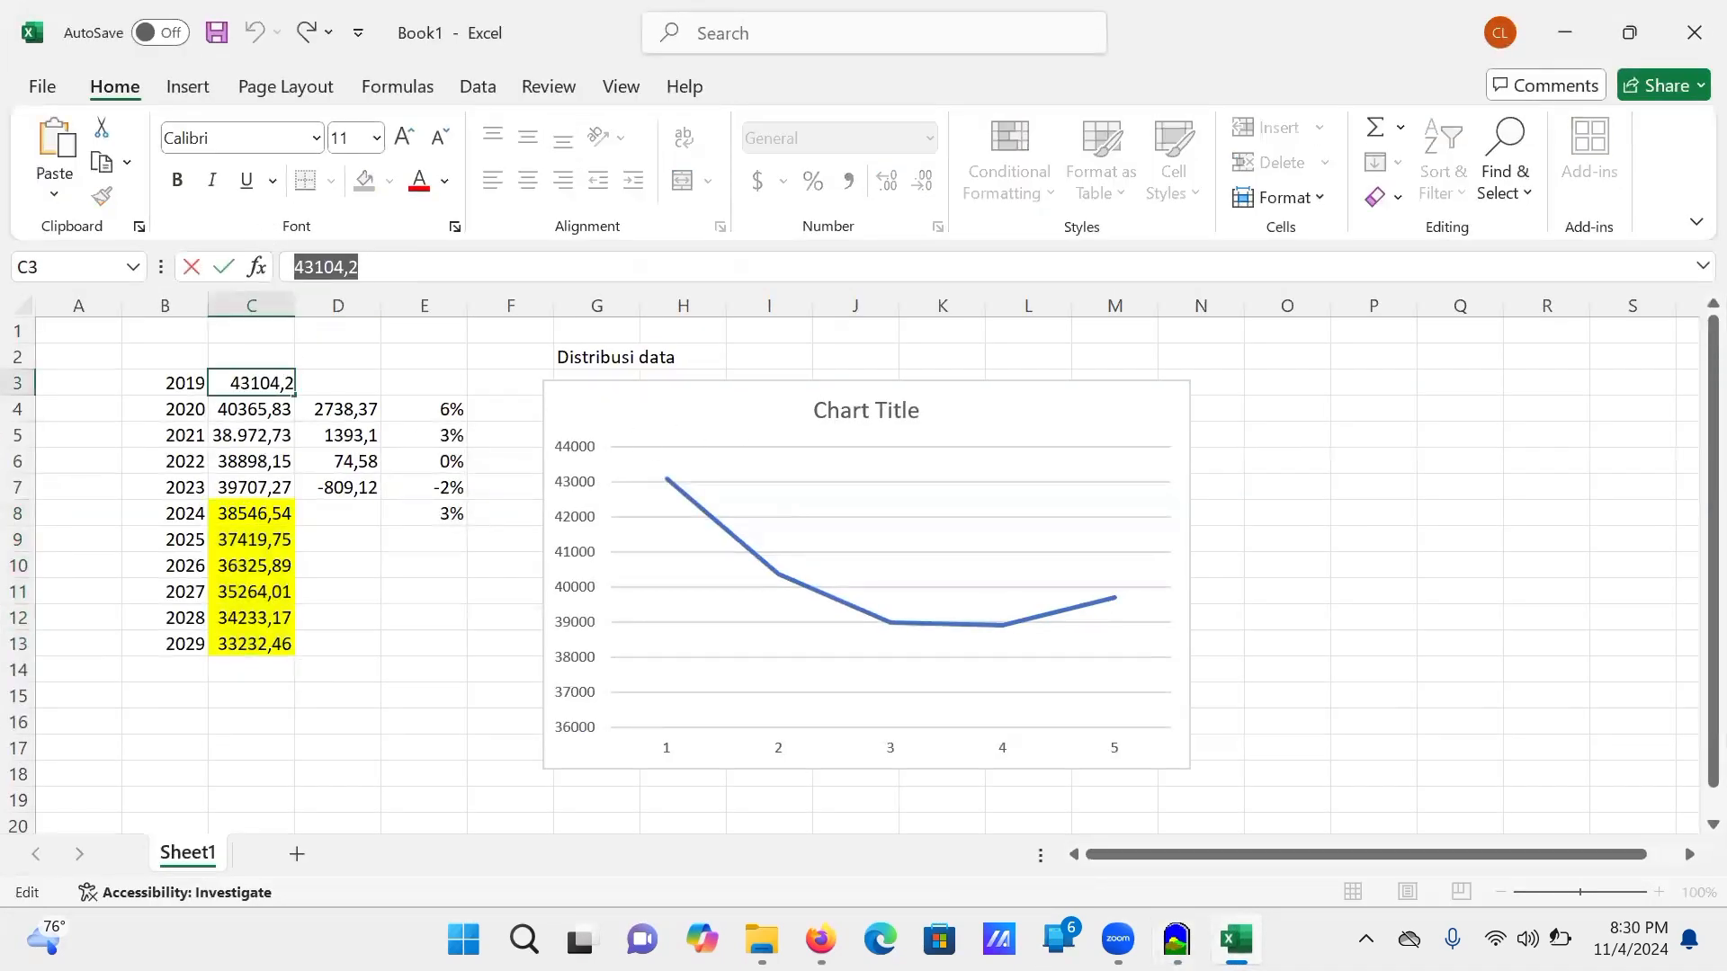
pyautogui.hotkey('alt', 'Tab')
pyautogui.moveTo(108, 117); pyautogui.dragTo(73, 104)
pyautogui.hotkey('ctrl', 'v')
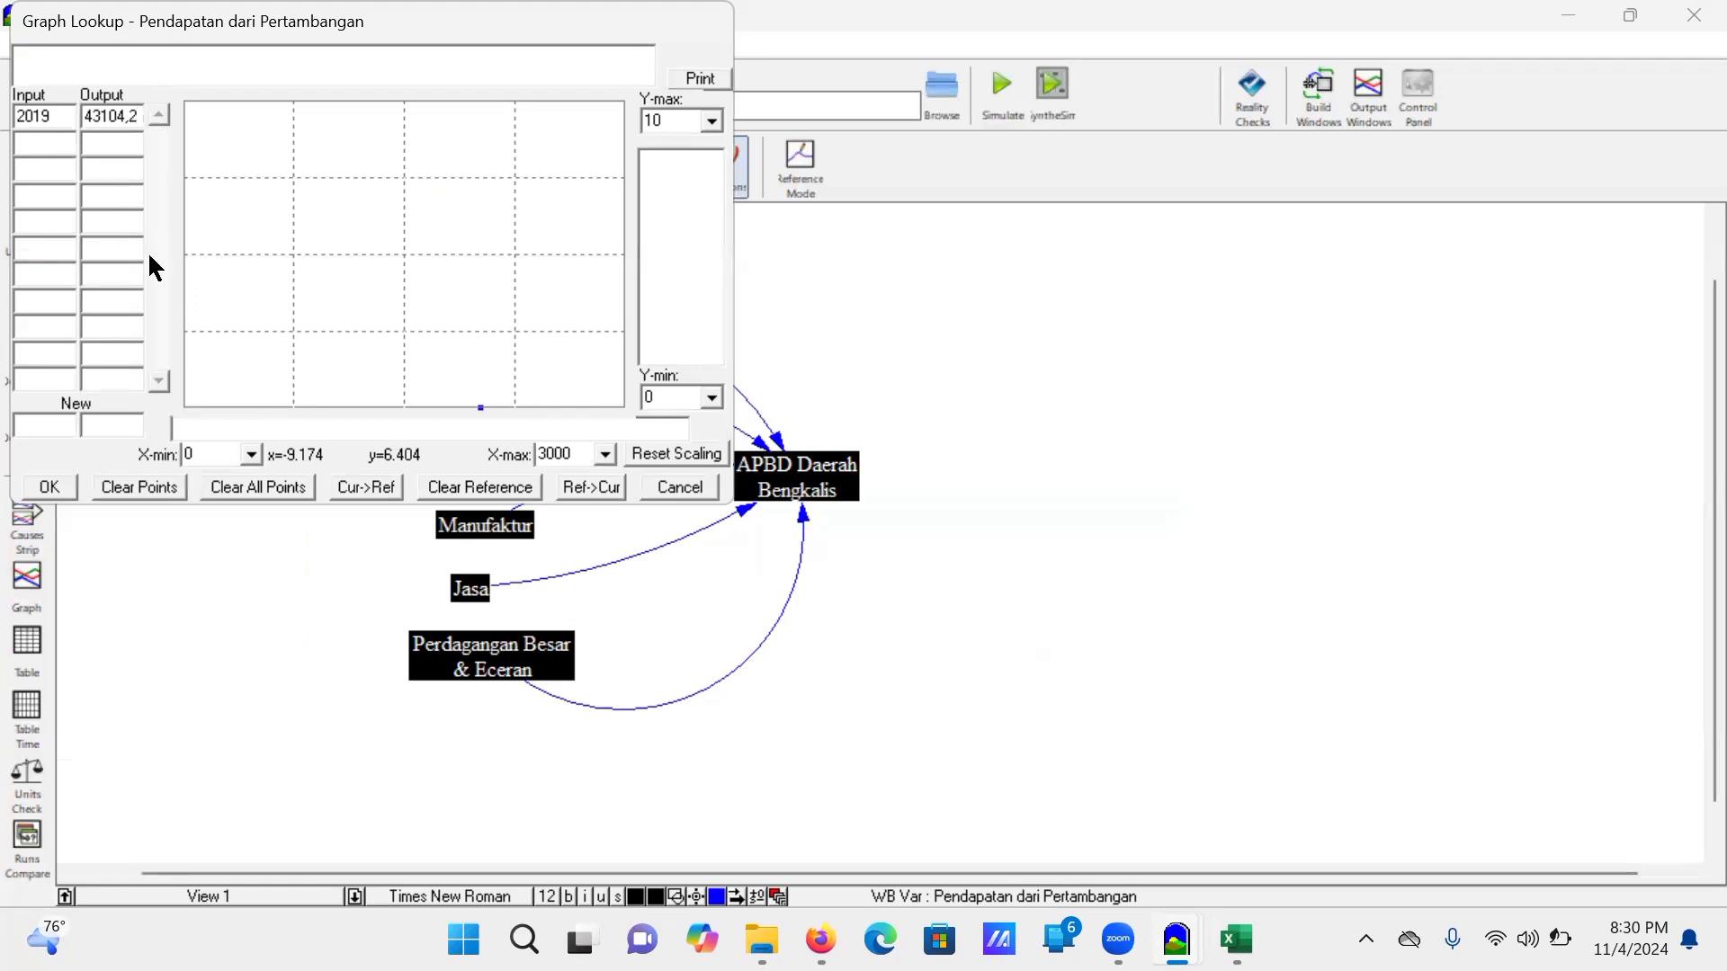
pyautogui.click(55, 487)
pyautogui.click(1042, 587)
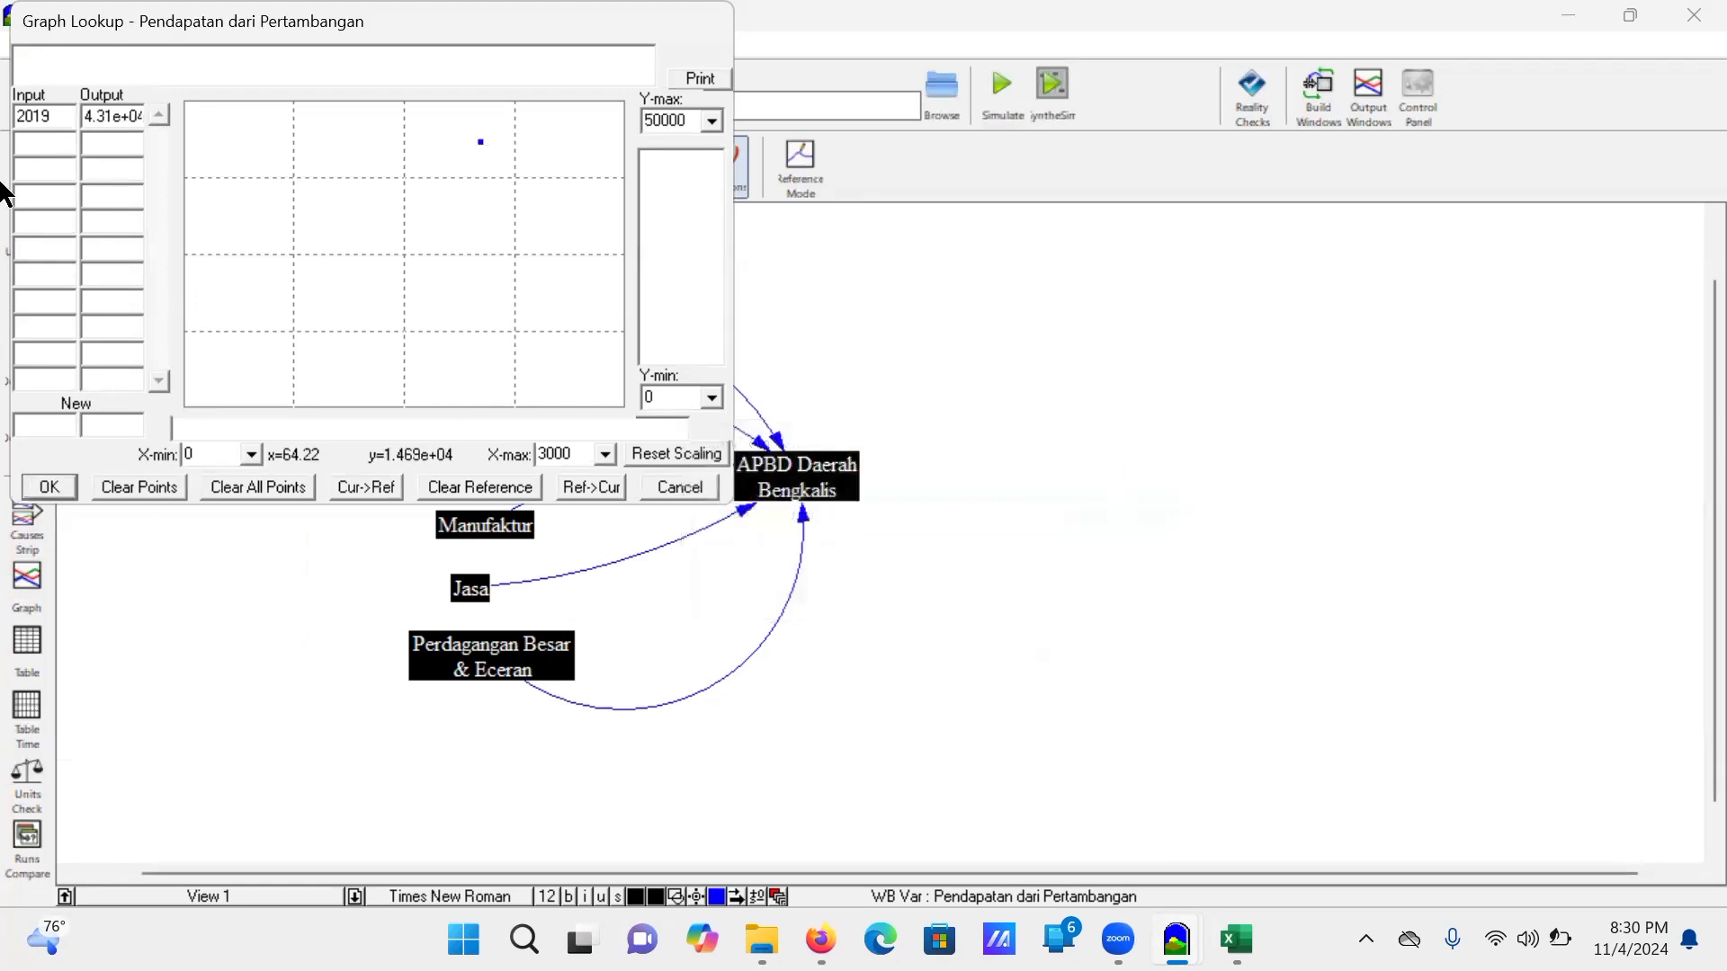
# Step: Add the 2020 point with the output 40365,83 copied from Excel, and accept the graph lookup
pyautogui.click(59, 143)
pyautogui.write('2020')
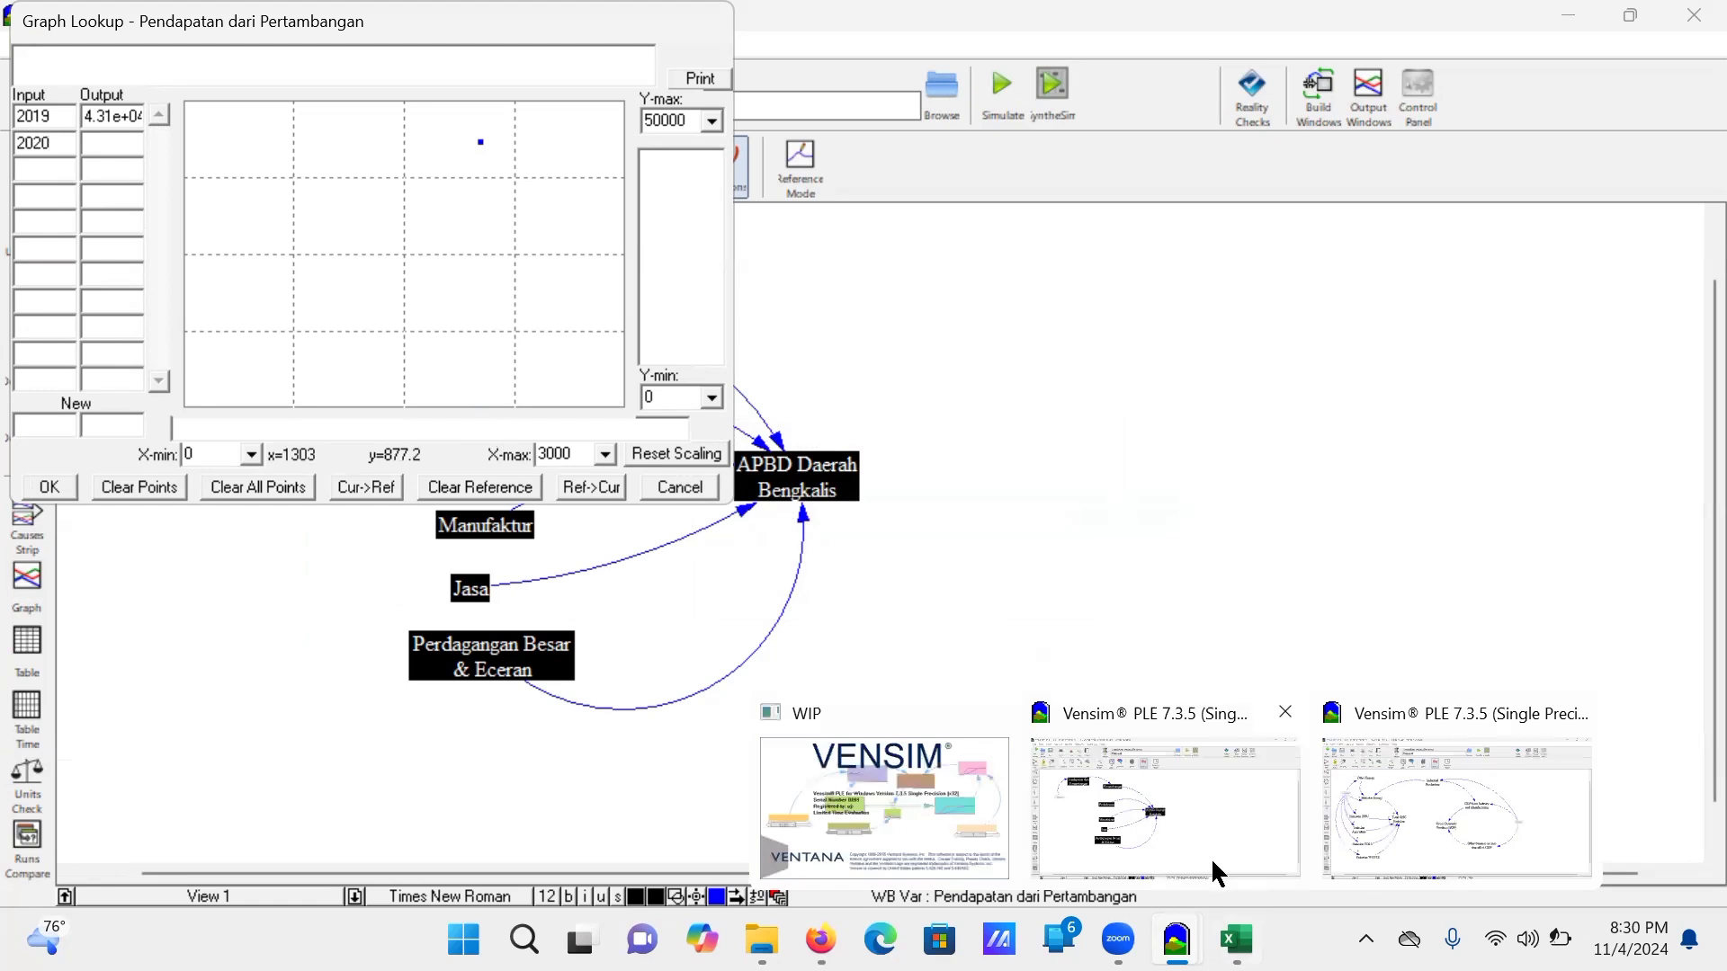
pyautogui.click(1236, 940)
pyautogui.click(265, 406)
pyautogui.moveTo(369, 267); pyautogui.dragTo(288, 244)
pyautogui.hotkey('ctrl', 'c')
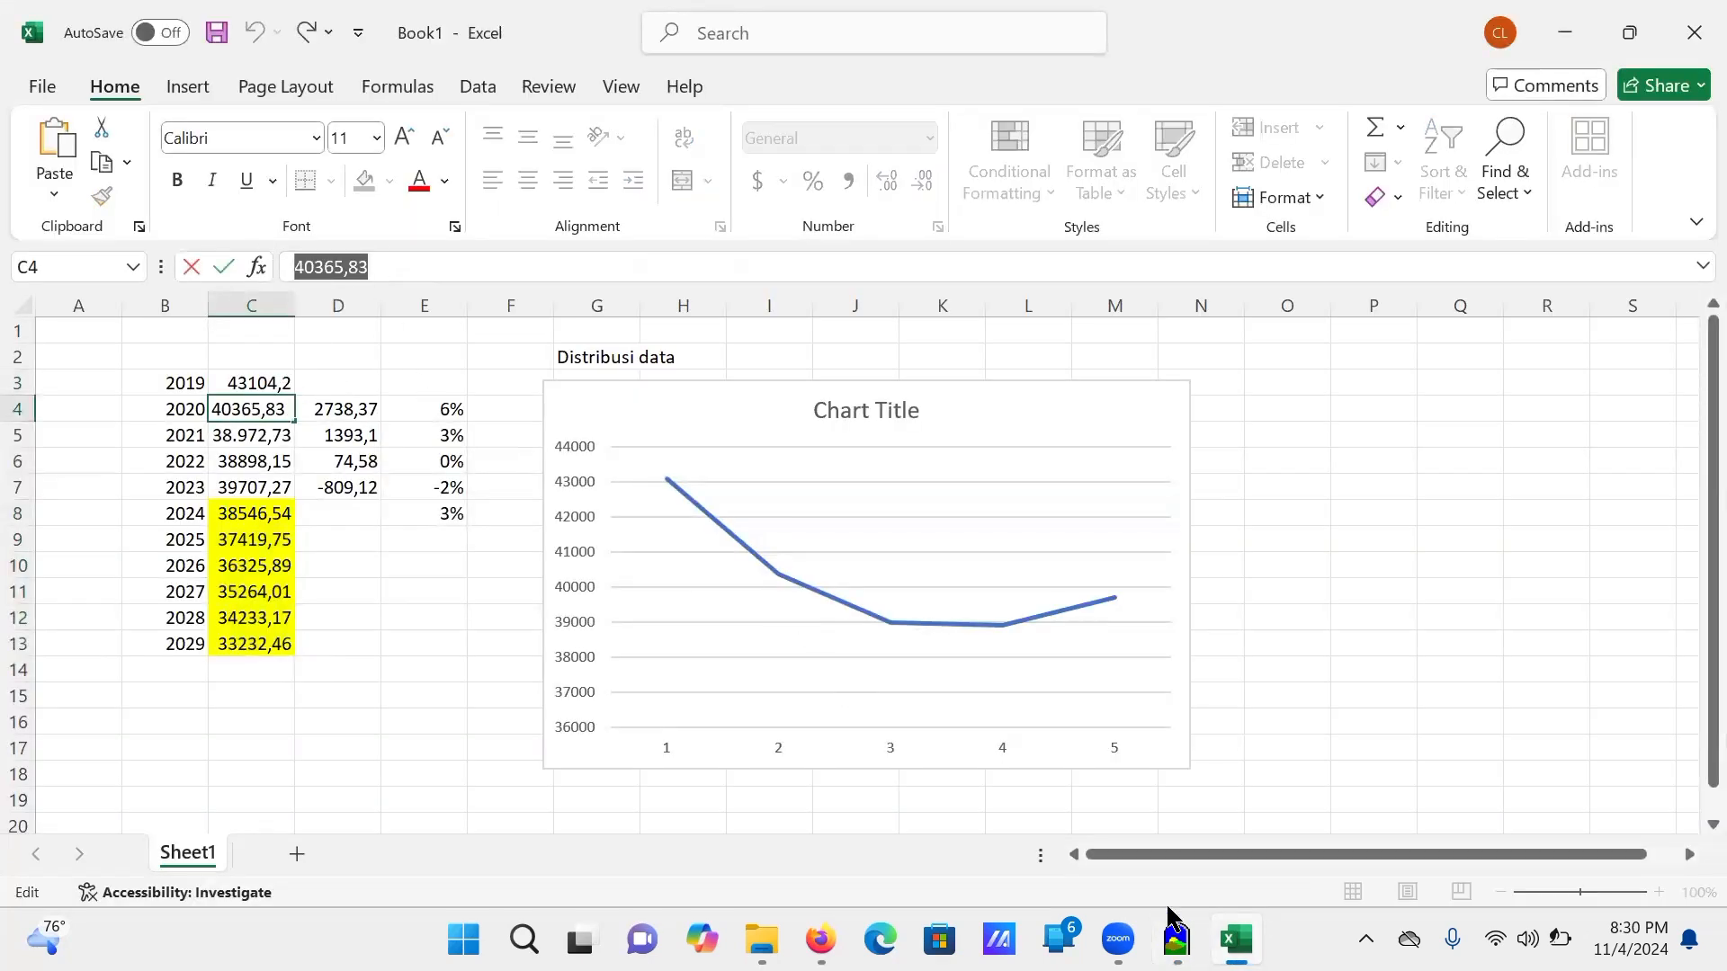
pyautogui.click(1174, 937)
pyautogui.hotkey('ctrl', 'v')
pyautogui.click(68, 494)
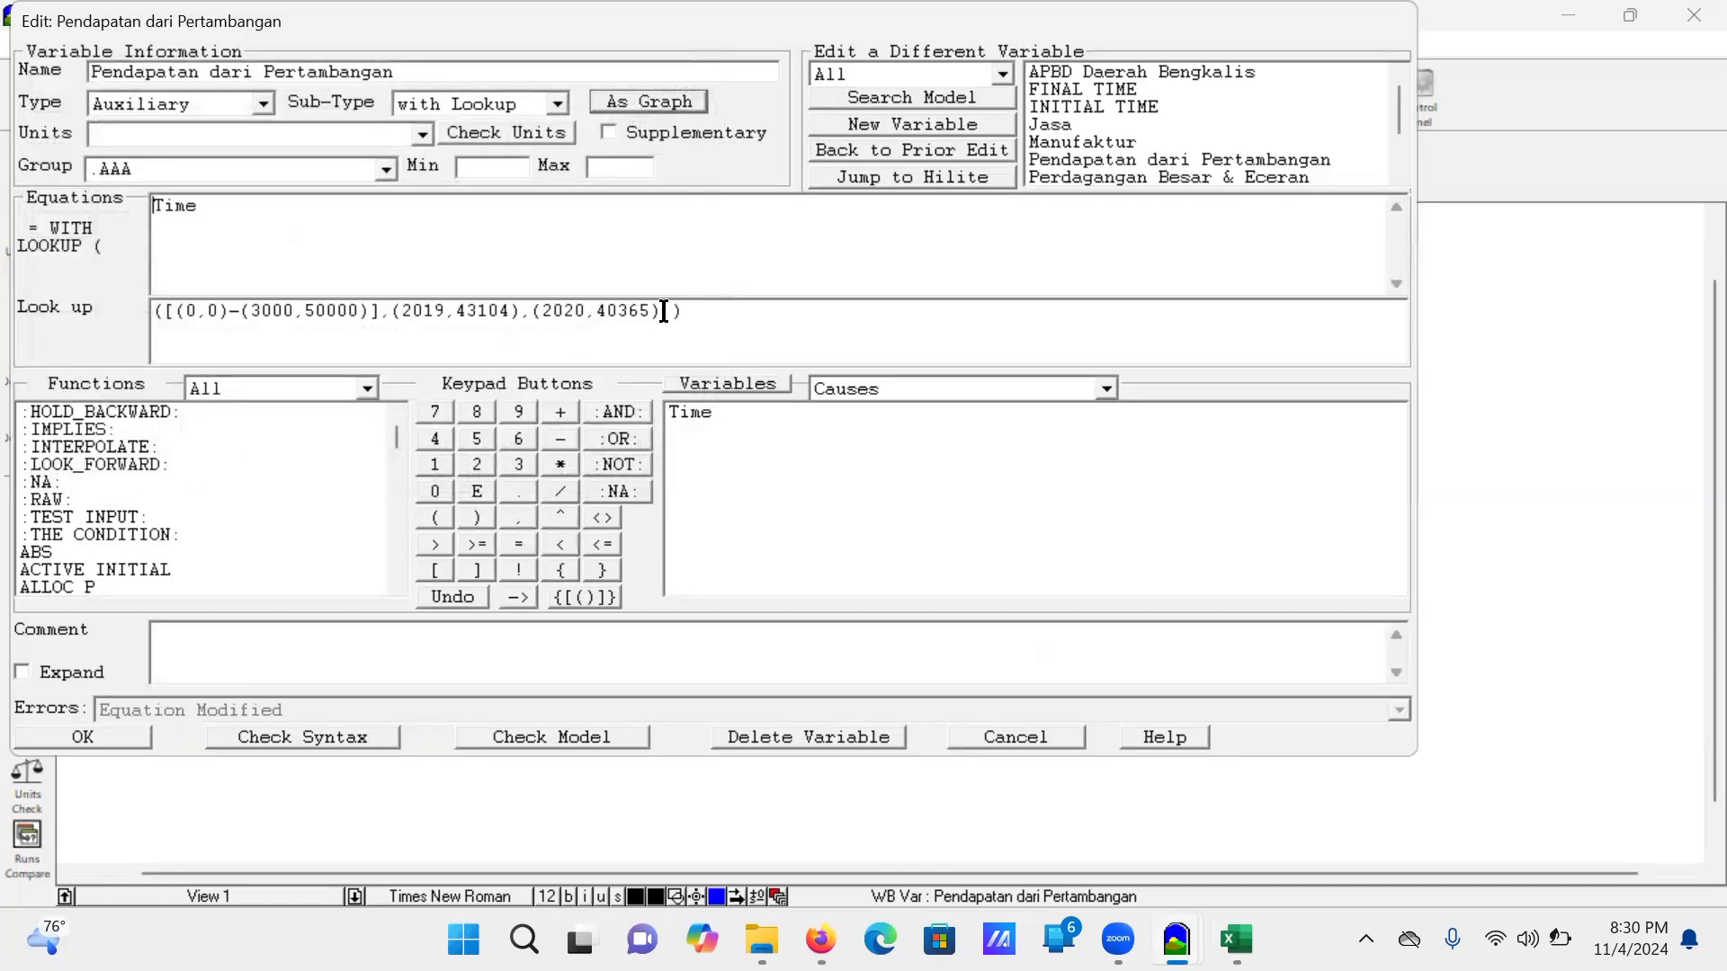
# Step: Append a copy of the (2020,40365) point to the lookup list and change the copy's year to 2022
pyautogui.moveTo(664, 311); pyautogui.dragTo(572, 322)
pyautogui.hotkey('ctrl', 'c')
pyautogui.click(666, 311)
pyautogui.write(',')
pyautogui.hotkey('ctrl', 'v')
pyautogui.press('Left')
pyautogui.press('Left')
pyautogui.press('Left')
pyautogui.press('Left')
pyautogui.press('Left')
pyautogui.press('Right')
pyautogui.press('BackSpace')
pyautogui.write('2')
# Step: Append lookup points for 2023 and 2024 with output 40365, followed by another copy of the (2020,40365) point
pyautogui.press('Right')
pyautogui.press('Right')
pyautogui.write(',')
pyautogui.hotkey('ctrl', 'v')
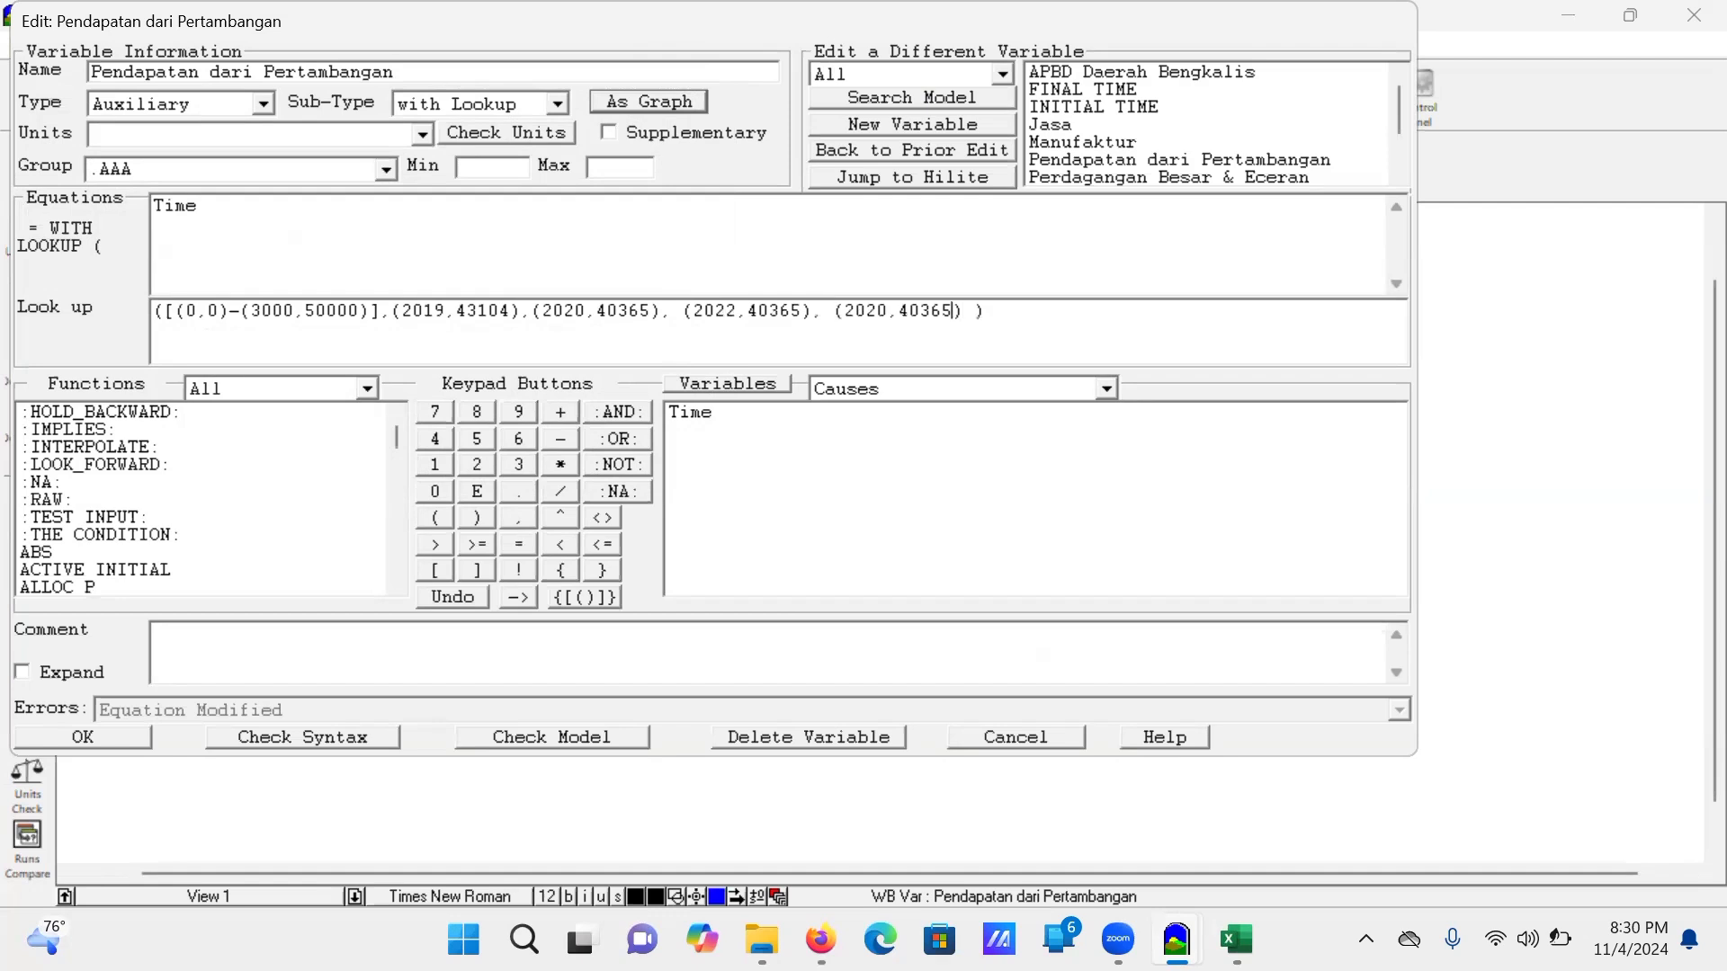
pyautogui.press('Left')
pyautogui.press('Left')
pyautogui.press('Left')
pyautogui.press('Left')
pyautogui.press('Left')
pyautogui.press('Left')
pyautogui.press('Left')
pyautogui.press('Right')
pyautogui.press('BackSpace')
pyautogui.write('365),')
pyautogui.hotkey('ctrl', 'v')
pyautogui.press('BackSpace')
pyautogui.write('4')
pyautogui.press('Right')
pyautogui.press('Right')
pyautogui.press('Right')
pyautogui.press('Right')
pyautogui.write(',')
pyautogui.hotkey('ctrl', 'v')
# Step: Correct the years of the last four lookup points to 2021, 2022, 2023 and 2024
pyautogui.press('Left')
pyautogui.press('Left')
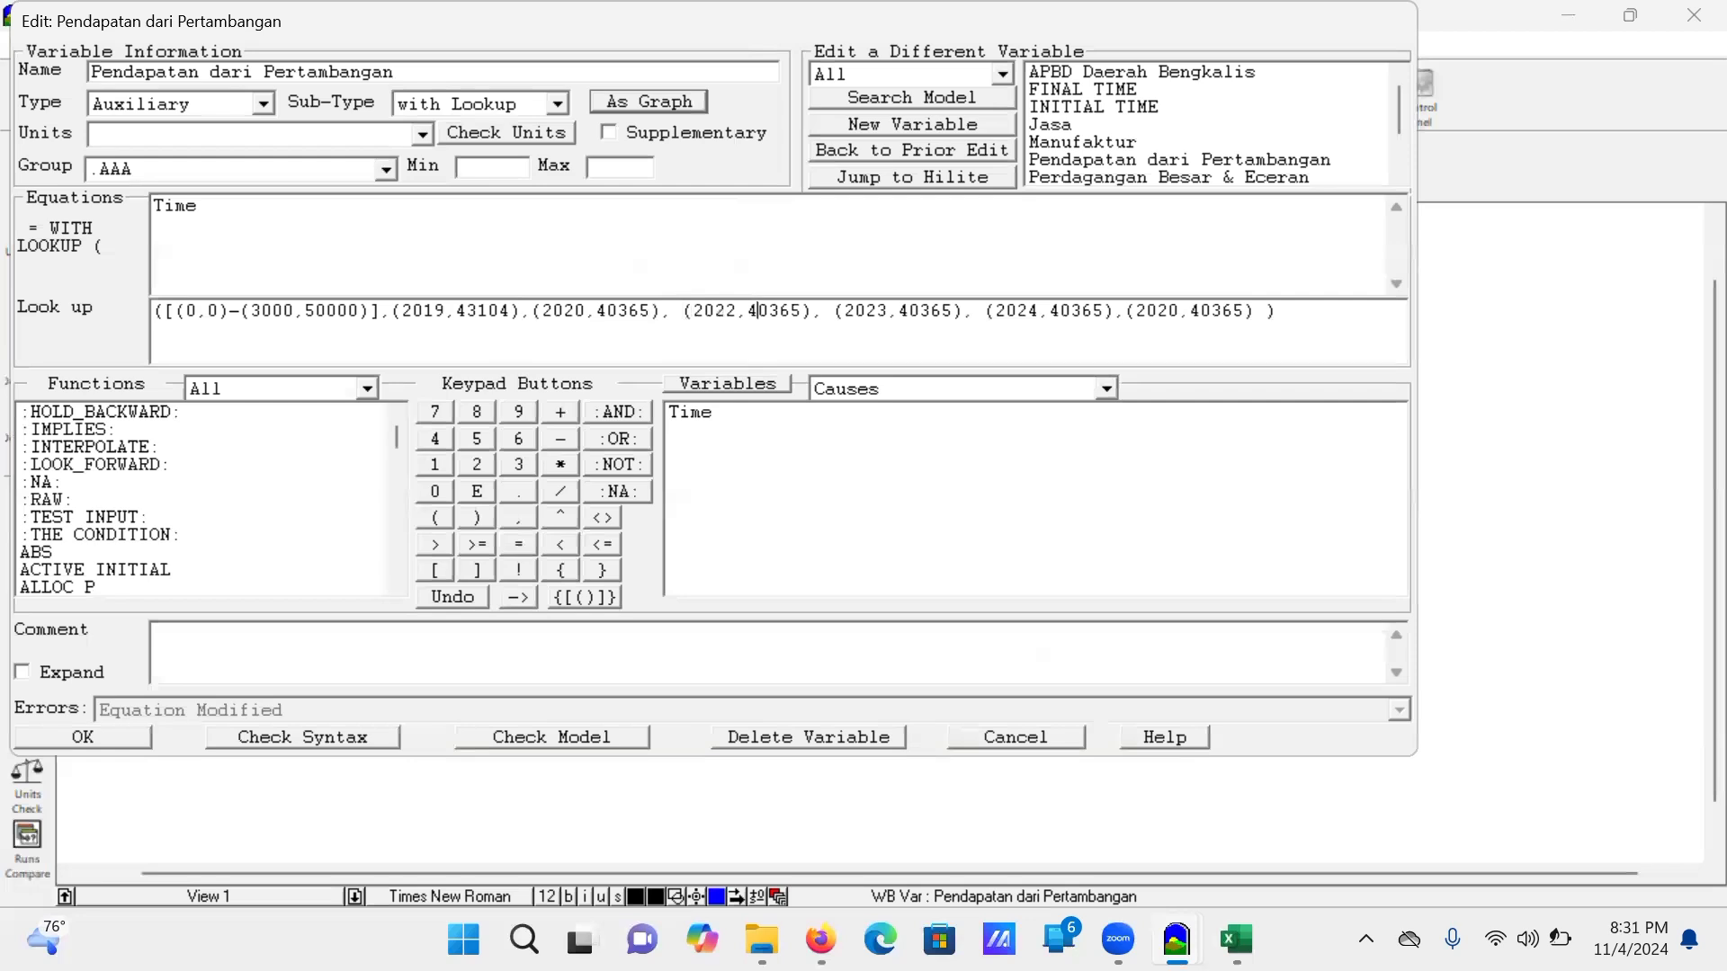
pyautogui.press('Right')
pyautogui.press('Delete')
pyautogui.write('2')
pyautogui.press('Right')
pyautogui.press('Right')
pyautogui.press('Right')
pyautogui.press('Right')
pyautogui.press('Right')
pyautogui.press('Right')
pyautogui.press('Right')
pyautogui.press('Right')
pyautogui.press('Right')
pyautogui.press('Right')
pyautogui.press('Right')
pyautogui.press('Right')
pyautogui.press('Right')
pyautogui.press('Right')
pyautogui.press('Delete')
pyautogui.write('4')
# Step: Append lookup points for the years 2025 and 2026, each with the output 40365
pyautogui.press('Right')
pyautogui.press('Right')
pyautogui.press('Right')
pyautogui.press('Right')
pyautogui.press('Right')
pyautogui.press('Right')
pyautogui.press('Right')
pyautogui.write(',')
pyautogui.hotkey('ctrl', 'v')
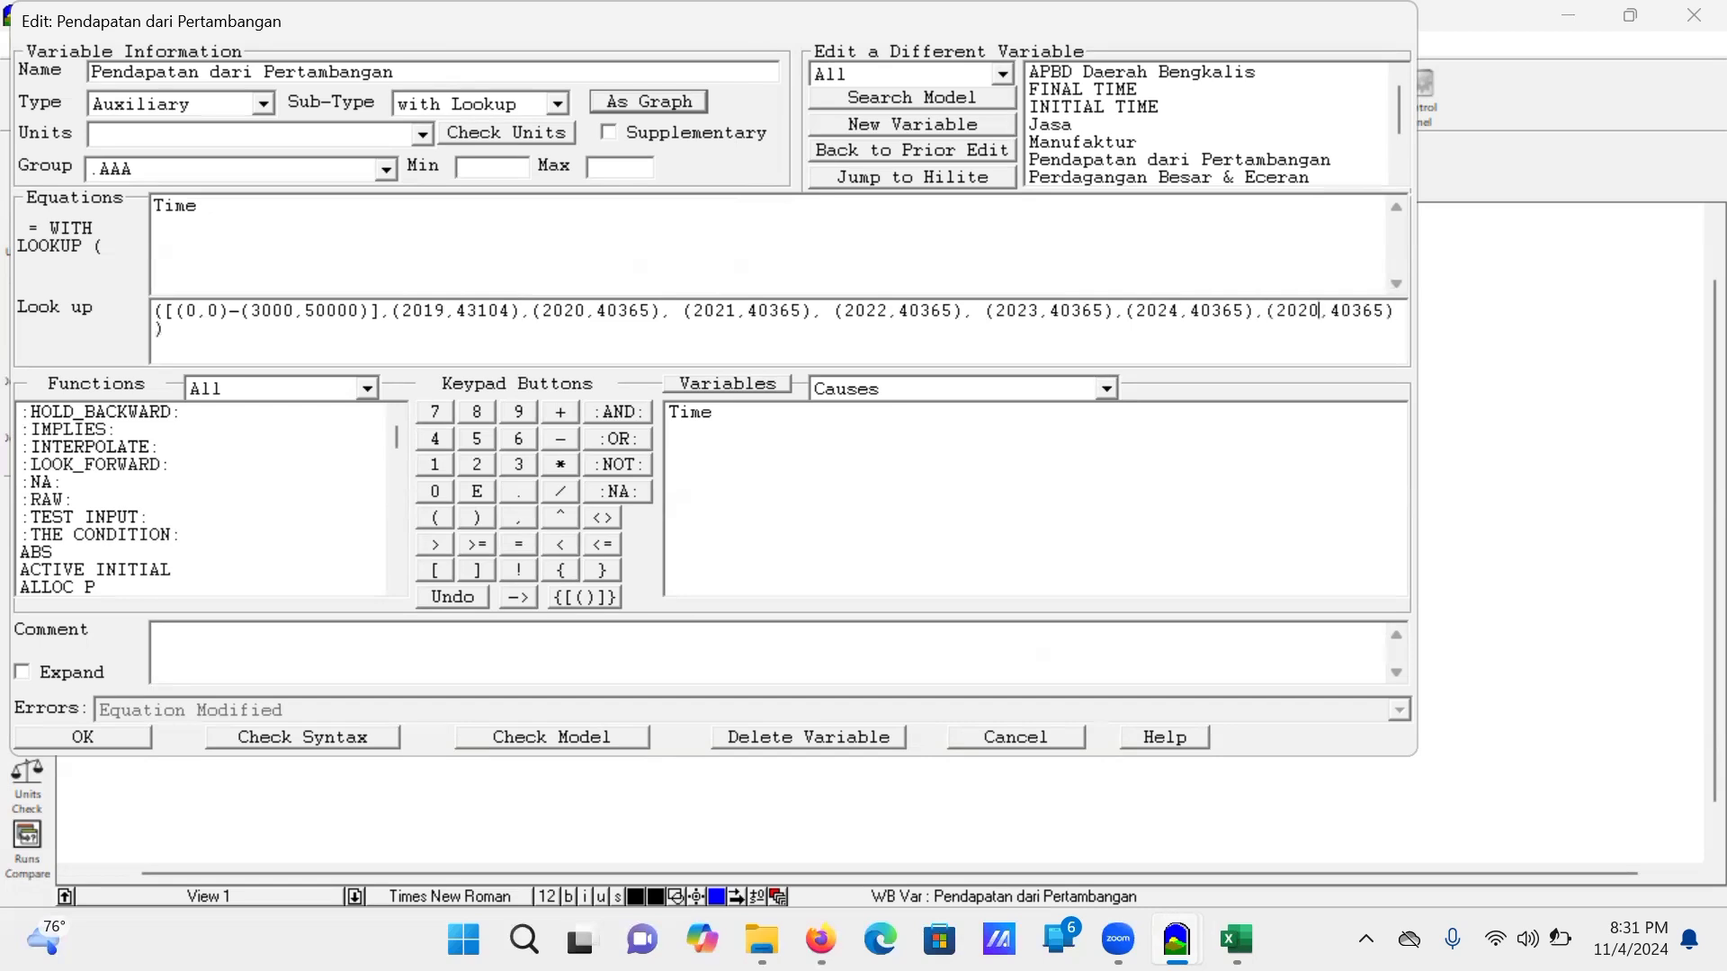
pyautogui.press('Right')
pyautogui.press('Right')
pyautogui.press('Right')
pyautogui.press('Right')
pyautogui.press('Right')
pyautogui.hotkey('ctrl', 'v')
pyautogui.press('Left')
pyautogui.press('Left')
pyautogui.press('Left')
pyautogui.press('BackSpace')
pyautogui.write('6')
# Step: Append lookup points for the years 2027 and 2028, each with the output 40365
pyautogui.write(', (2020,40365)')
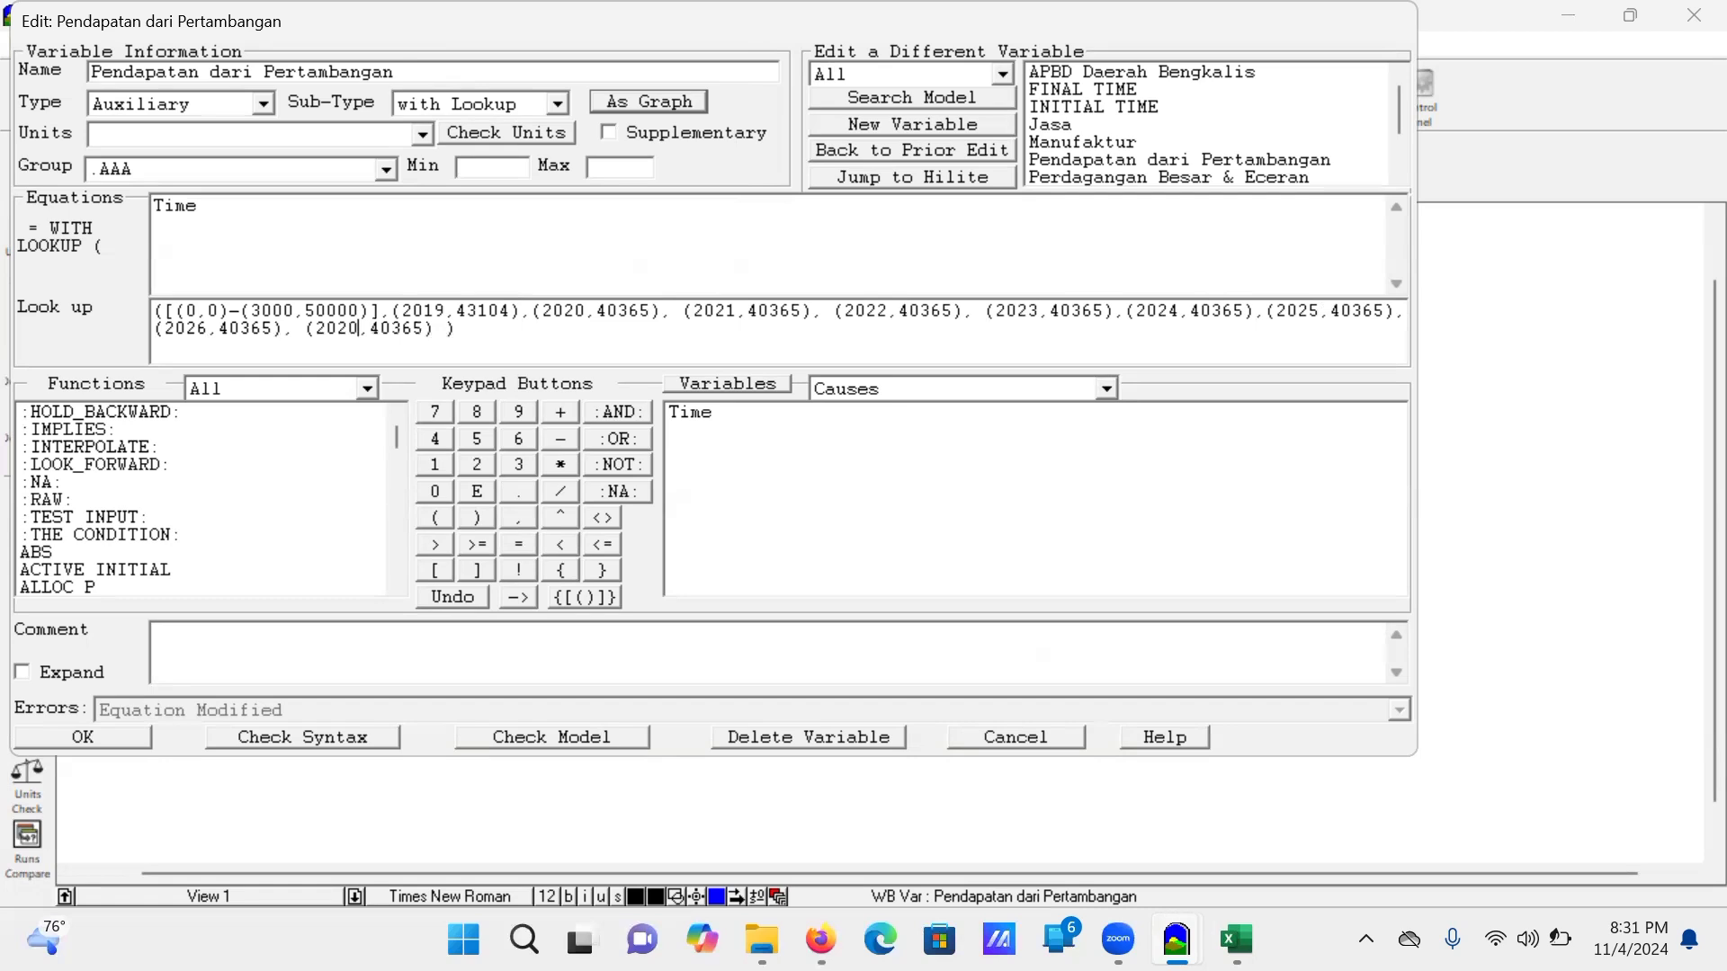
pyautogui.press('BackSpace')
pyautogui.write('7')
pyautogui.press('Right')
pyautogui.write(', (2020,40365)')
pyautogui.press('Left')
pyautogui.press('Left')
pyautogui.press('Left')
pyautogui.press('Left')
pyautogui.press('Left')
pyautogui.press('Left')
pyautogui.press('Left')
pyautogui.press('BackSpace')
pyautogui.write('8')
# Step: Append the final lookup point (2029,40365), check the equation's syntax and accept the variable
pyautogui.press('Right')
pyautogui.press('Right')
pyautogui.press('Right')
pyautogui.press('Right')
pyautogui.press('Right')
pyautogui.press('Right')
pyautogui.write(', (2020,40365)')
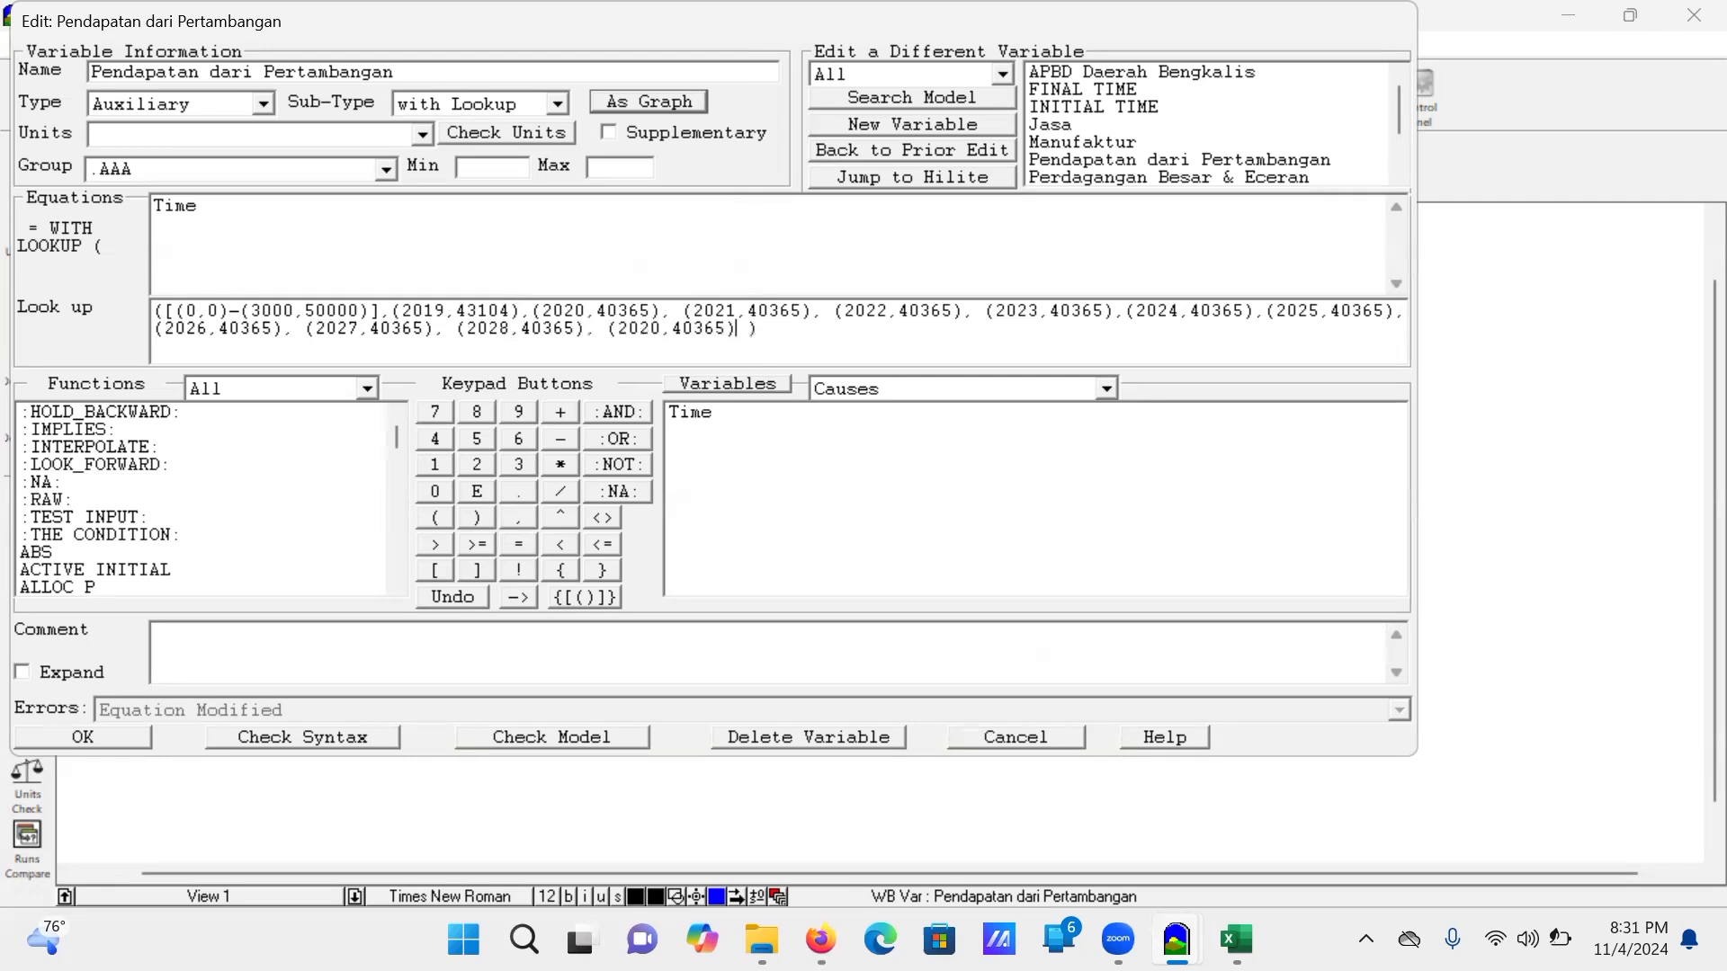
pyautogui.press('Right')
pyautogui.press('BackSpace')
pyautogui.write('9')
pyautogui.click(281, 737)
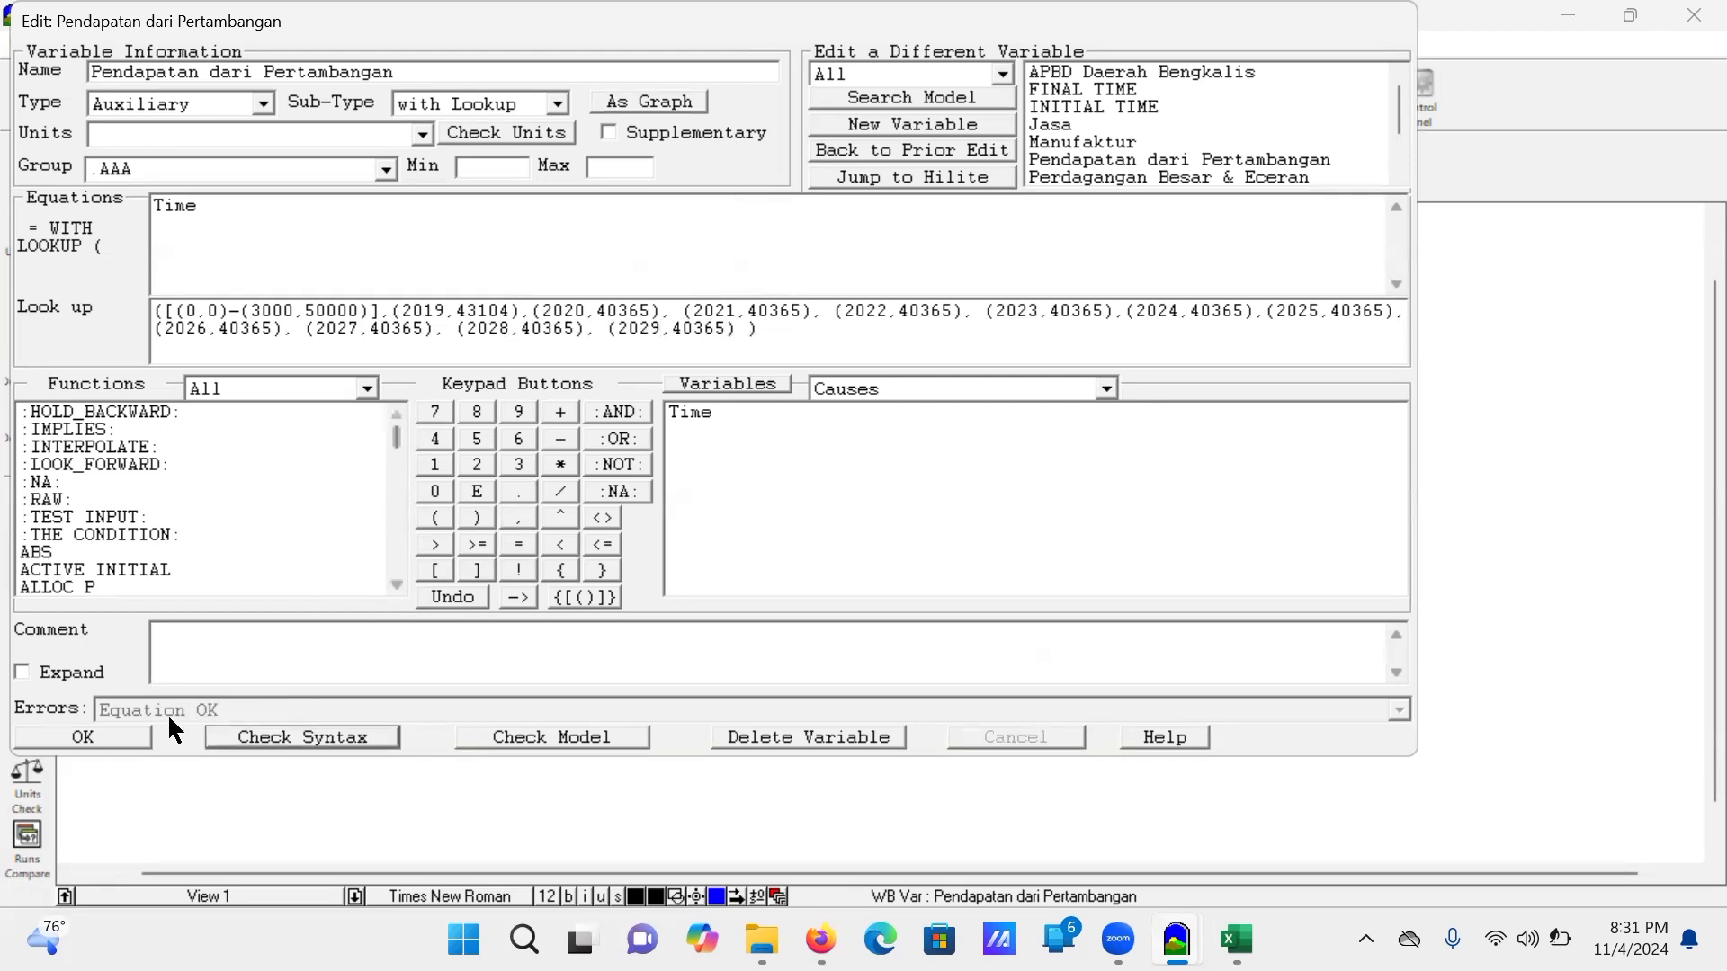
pyautogui.click(143, 737)
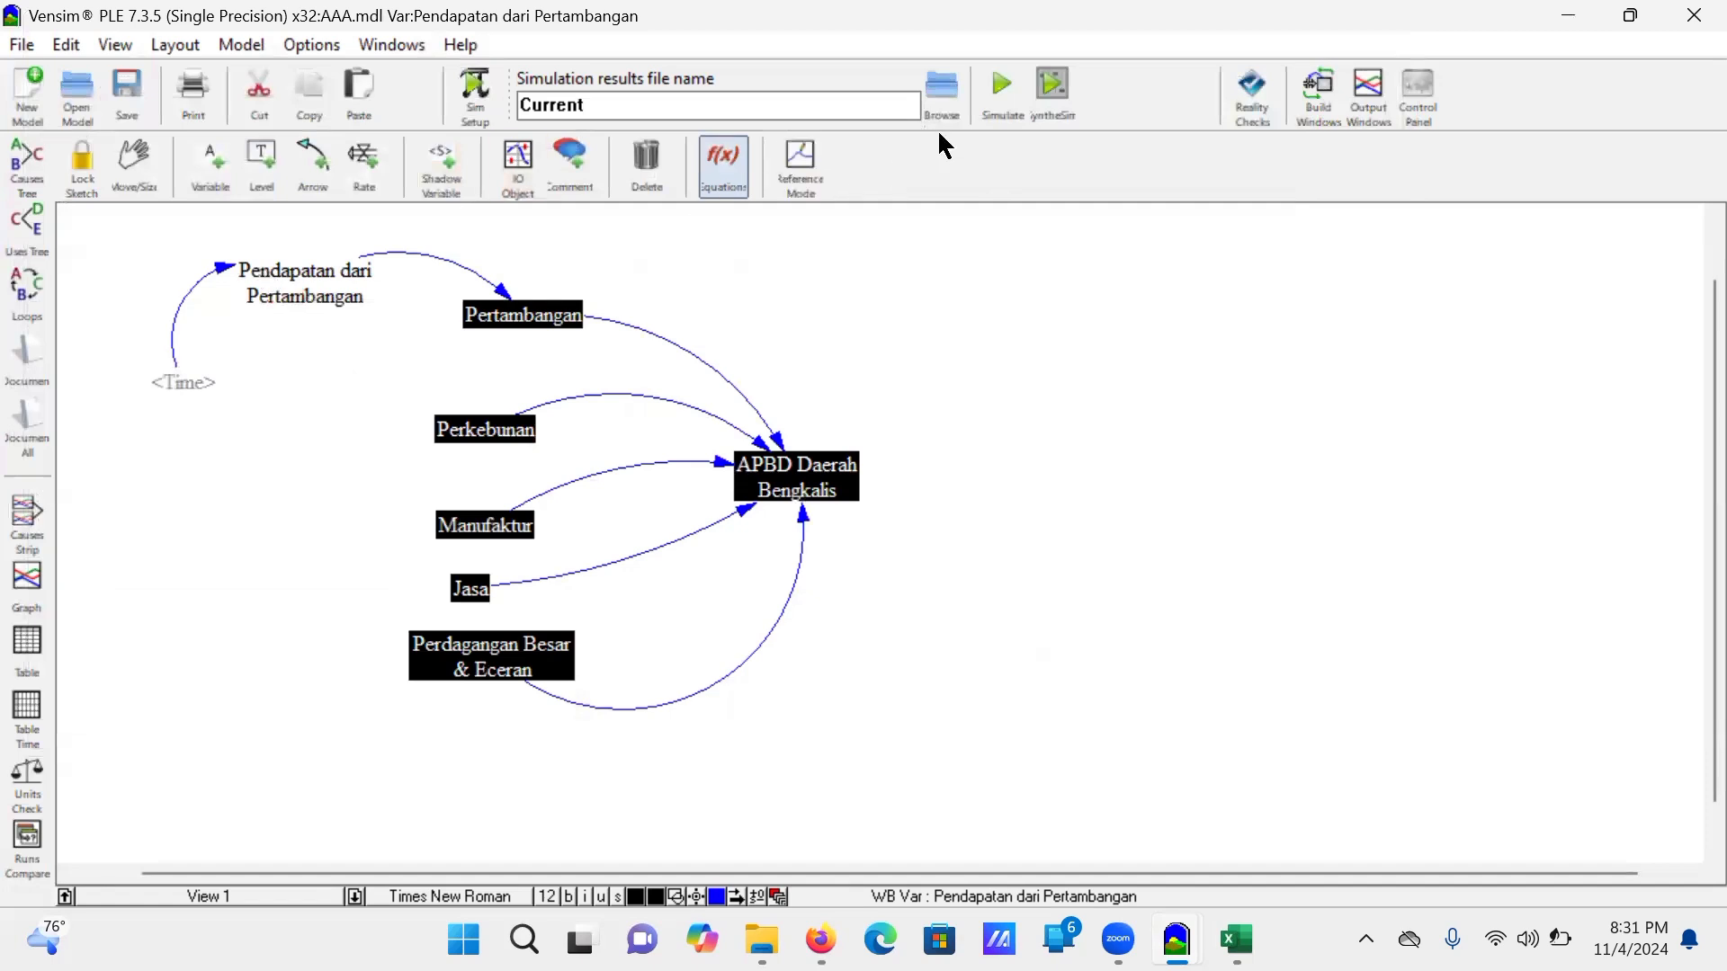
# Step: Try to simulate the model, and close the APBD Daerah Bengkalis equation editor without entering an equation
pyautogui.click(1002, 90)
pyautogui.click(992, 592)
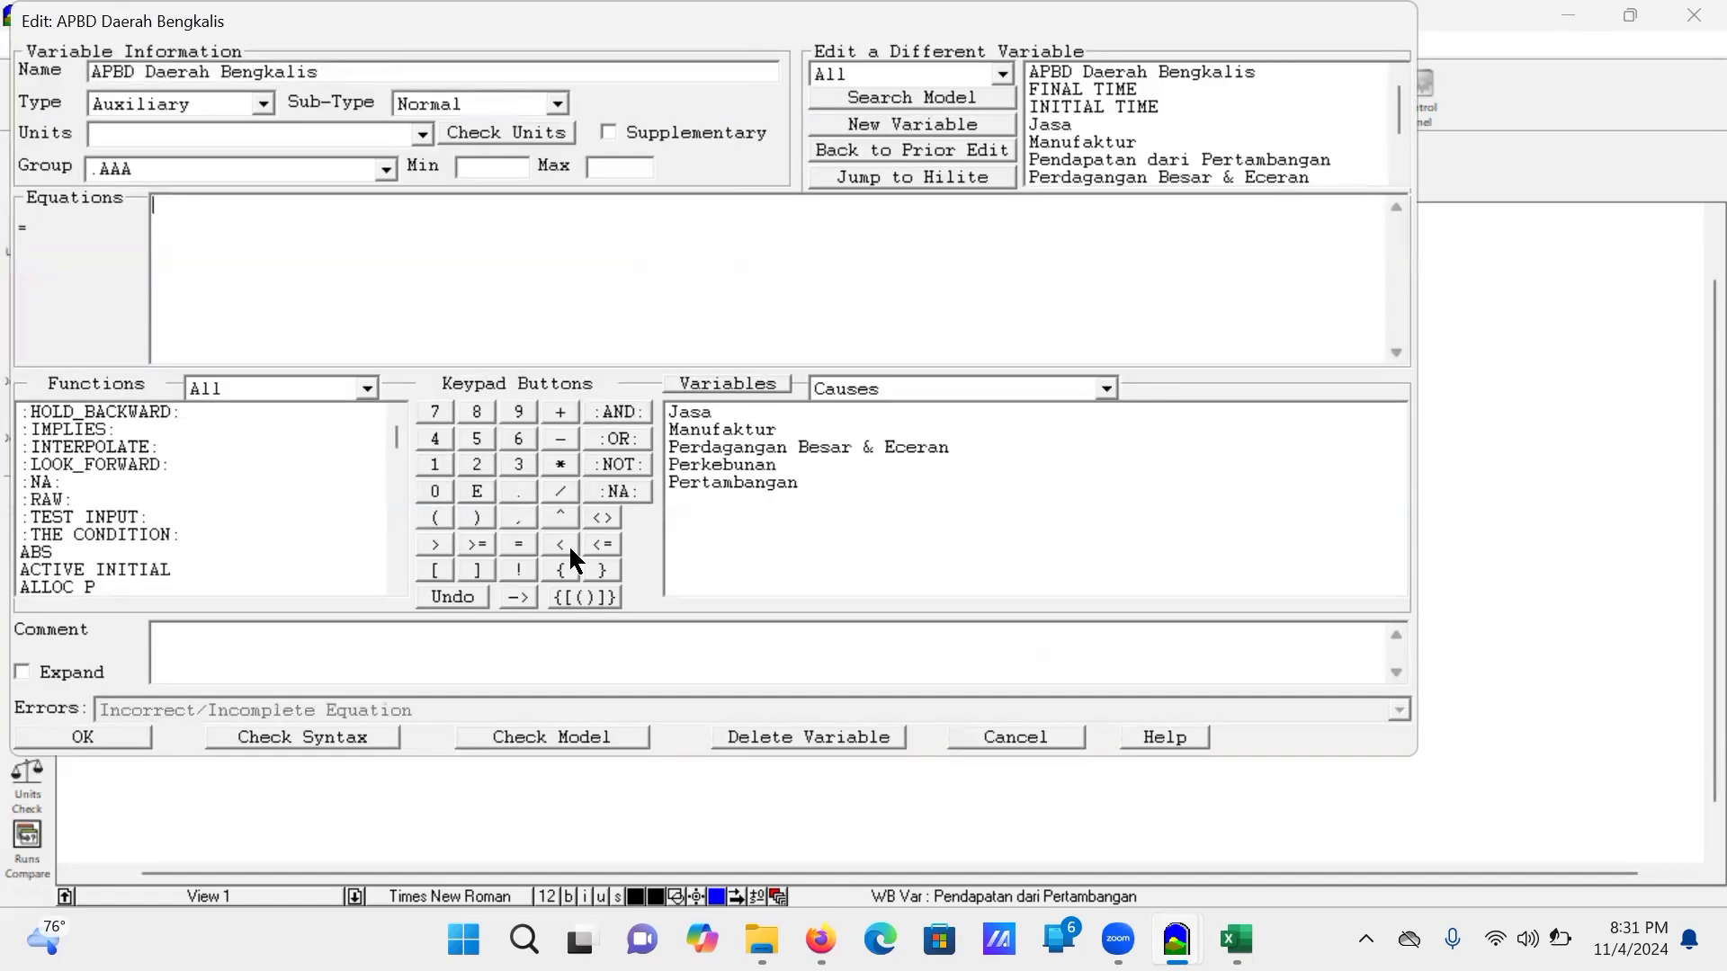
pyautogui.click(84, 734)
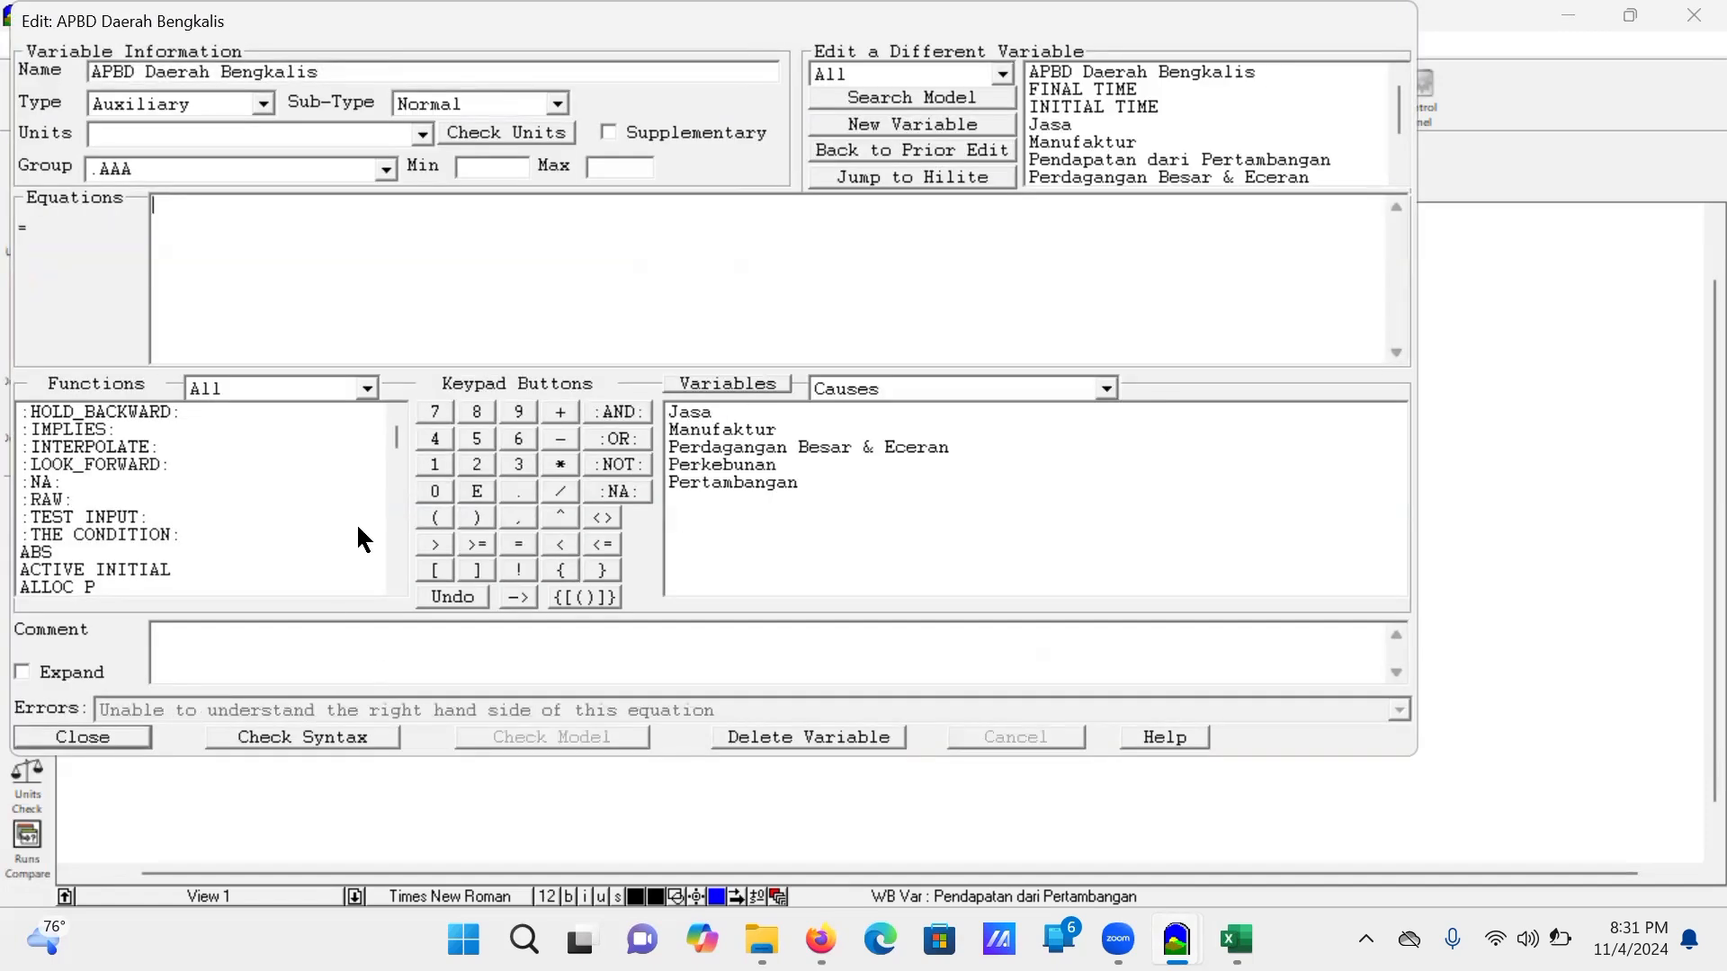
pyautogui.click(90, 738)
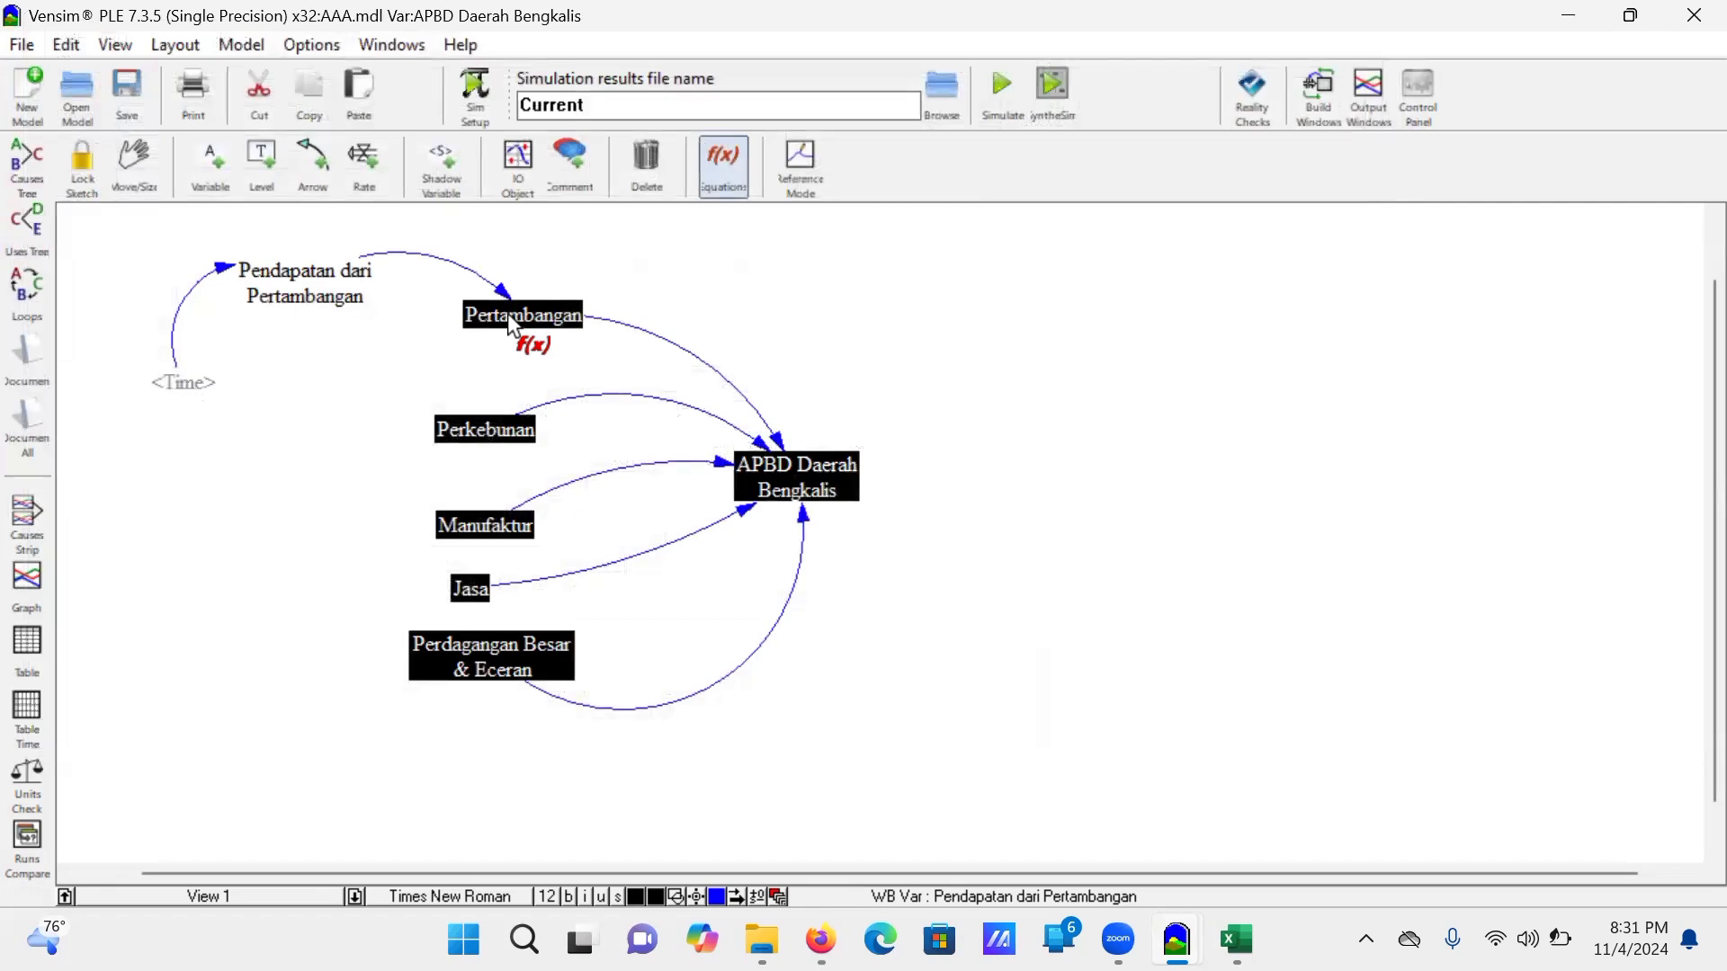
# Step: Set the equation of Pertambangan to Pendapatan dari Pertambangan*0.65, check its syntax and accept it
pyautogui.click(505, 313)
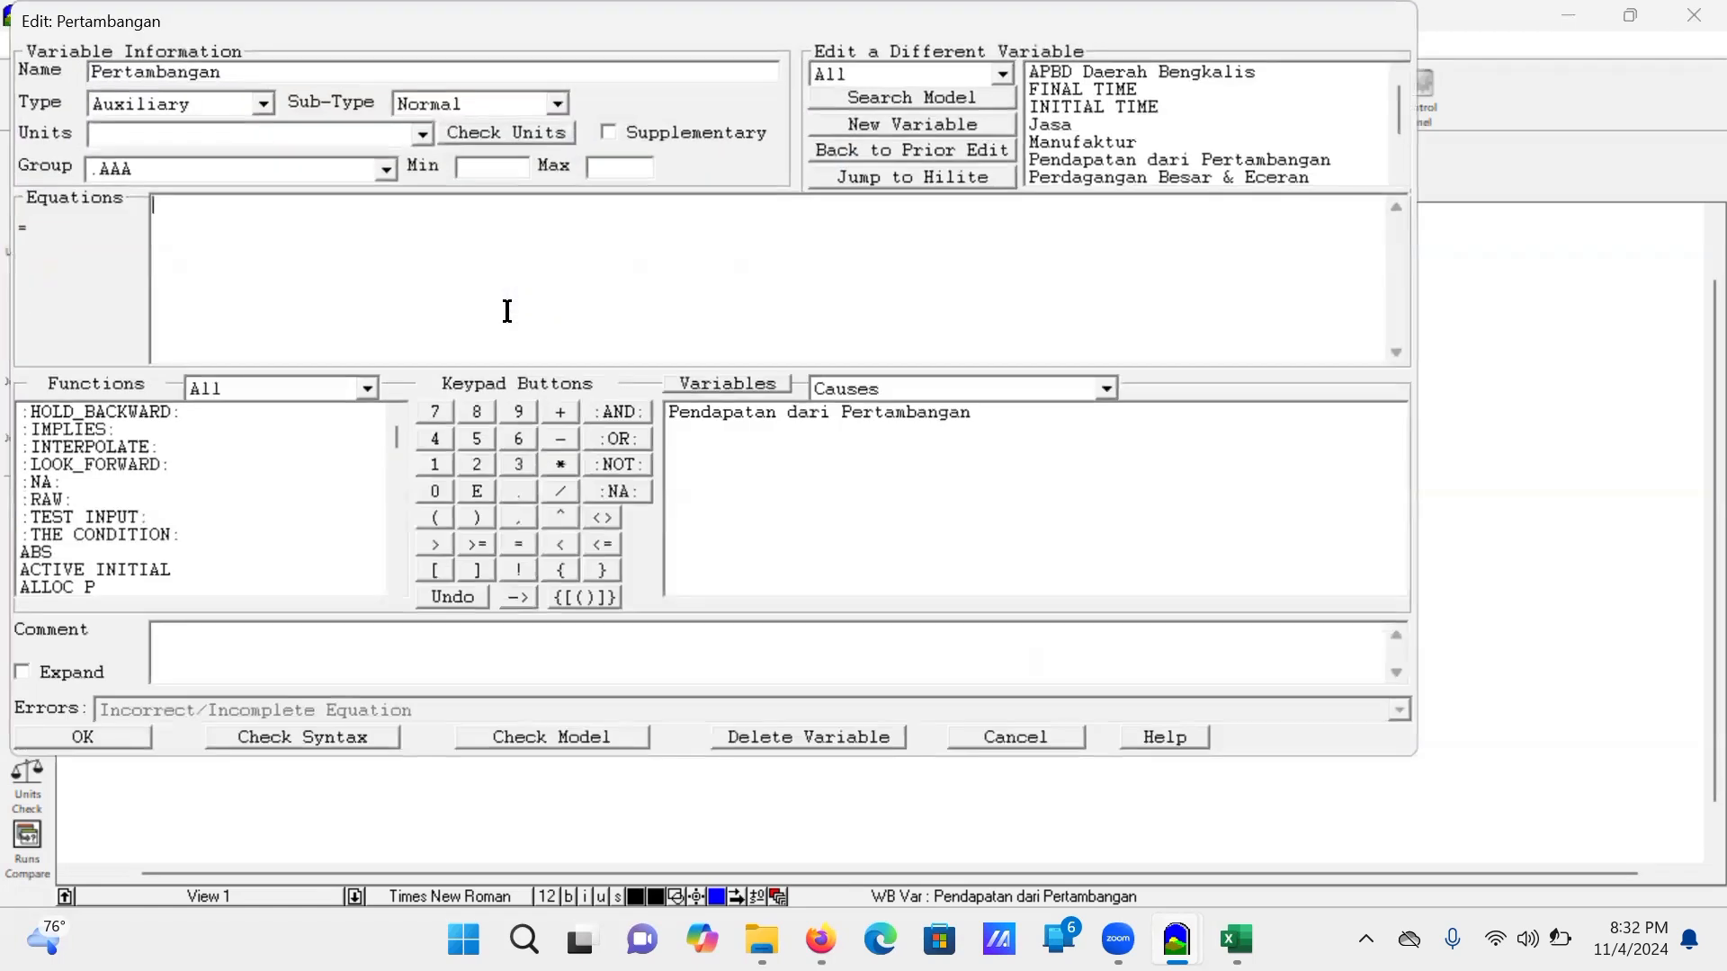
pyautogui.click(720, 412)
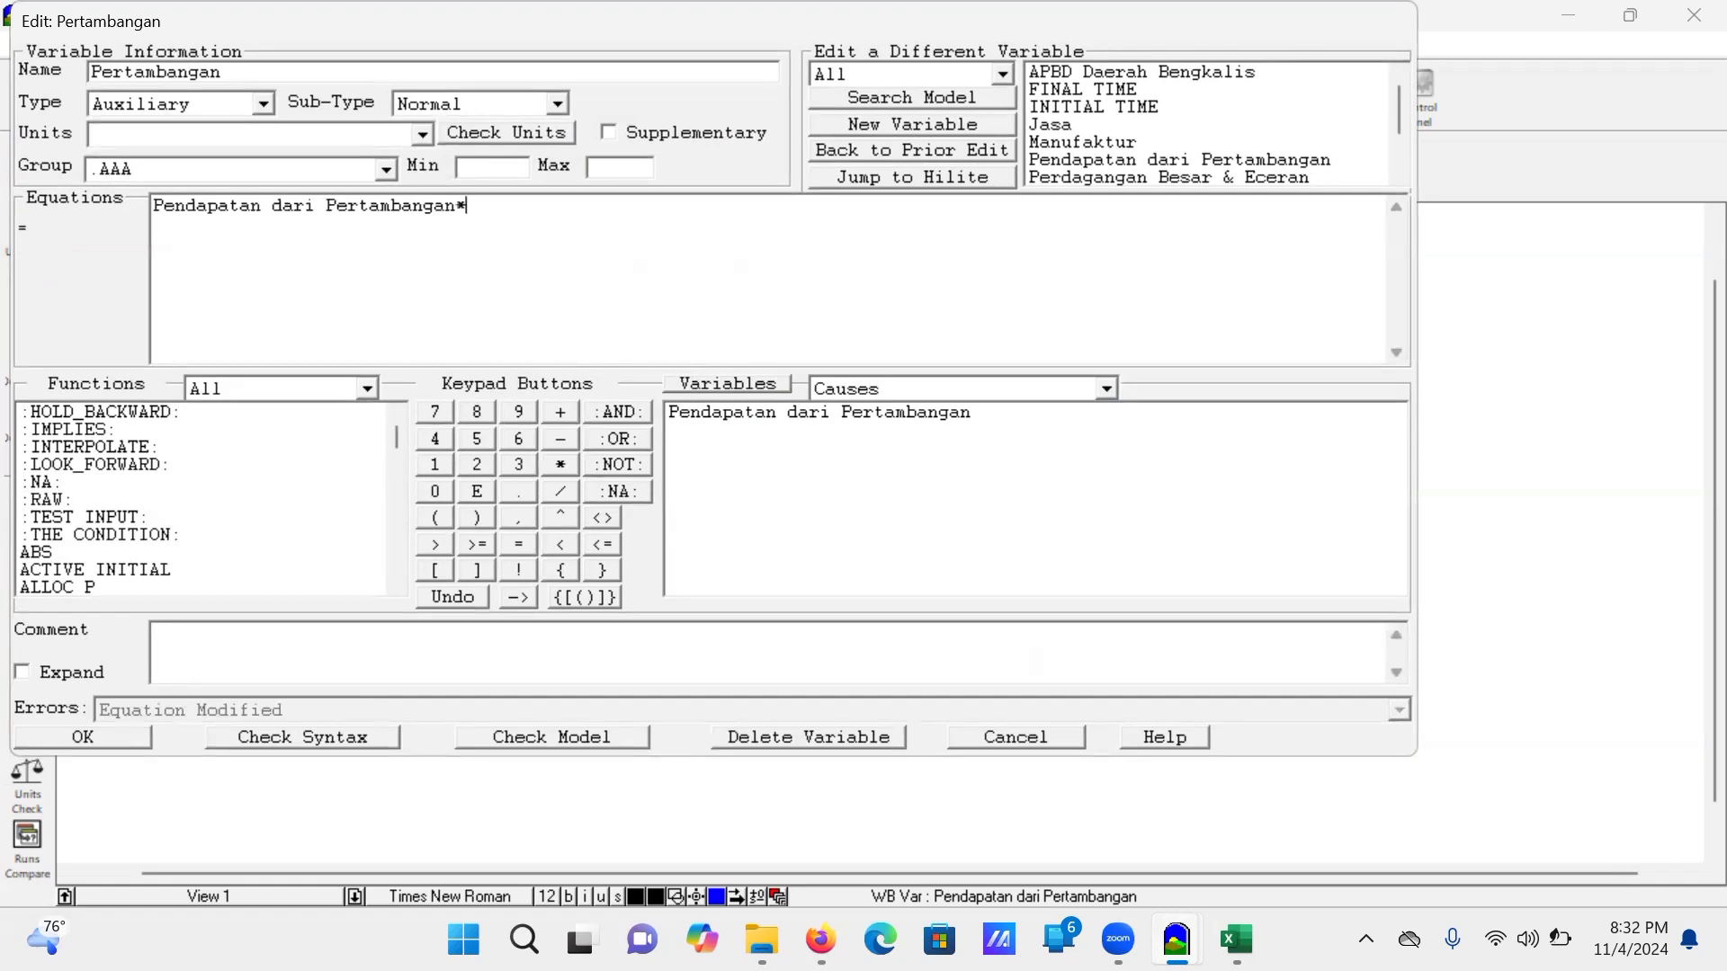
pyautogui.moveTo(1178, 939)
pyautogui.write('65%')
pyautogui.press('BackSpace')
pyautogui.press('BackSpace')
pyautogui.press('BackSpace')
pyautogui.write('0.65')
pyautogui.click(243, 739)
pyautogui.click(138, 738)
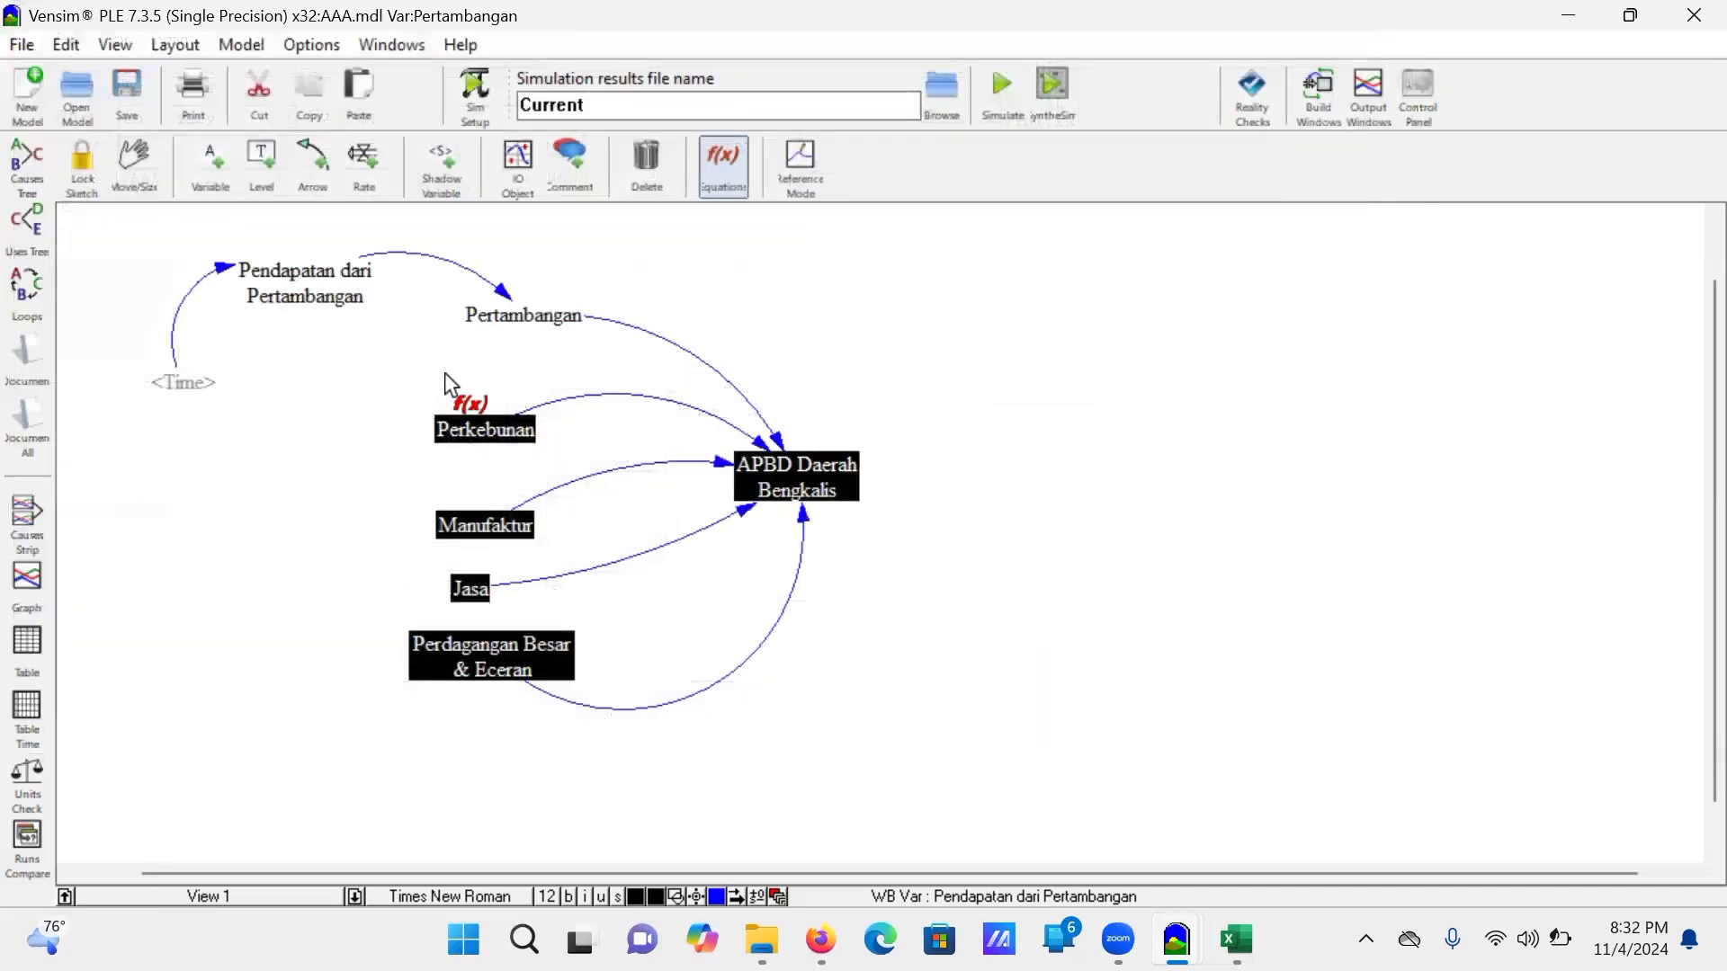
# Step: Set the constants Perkebunan and Manufaktur to 0
pyautogui.click(495, 429)
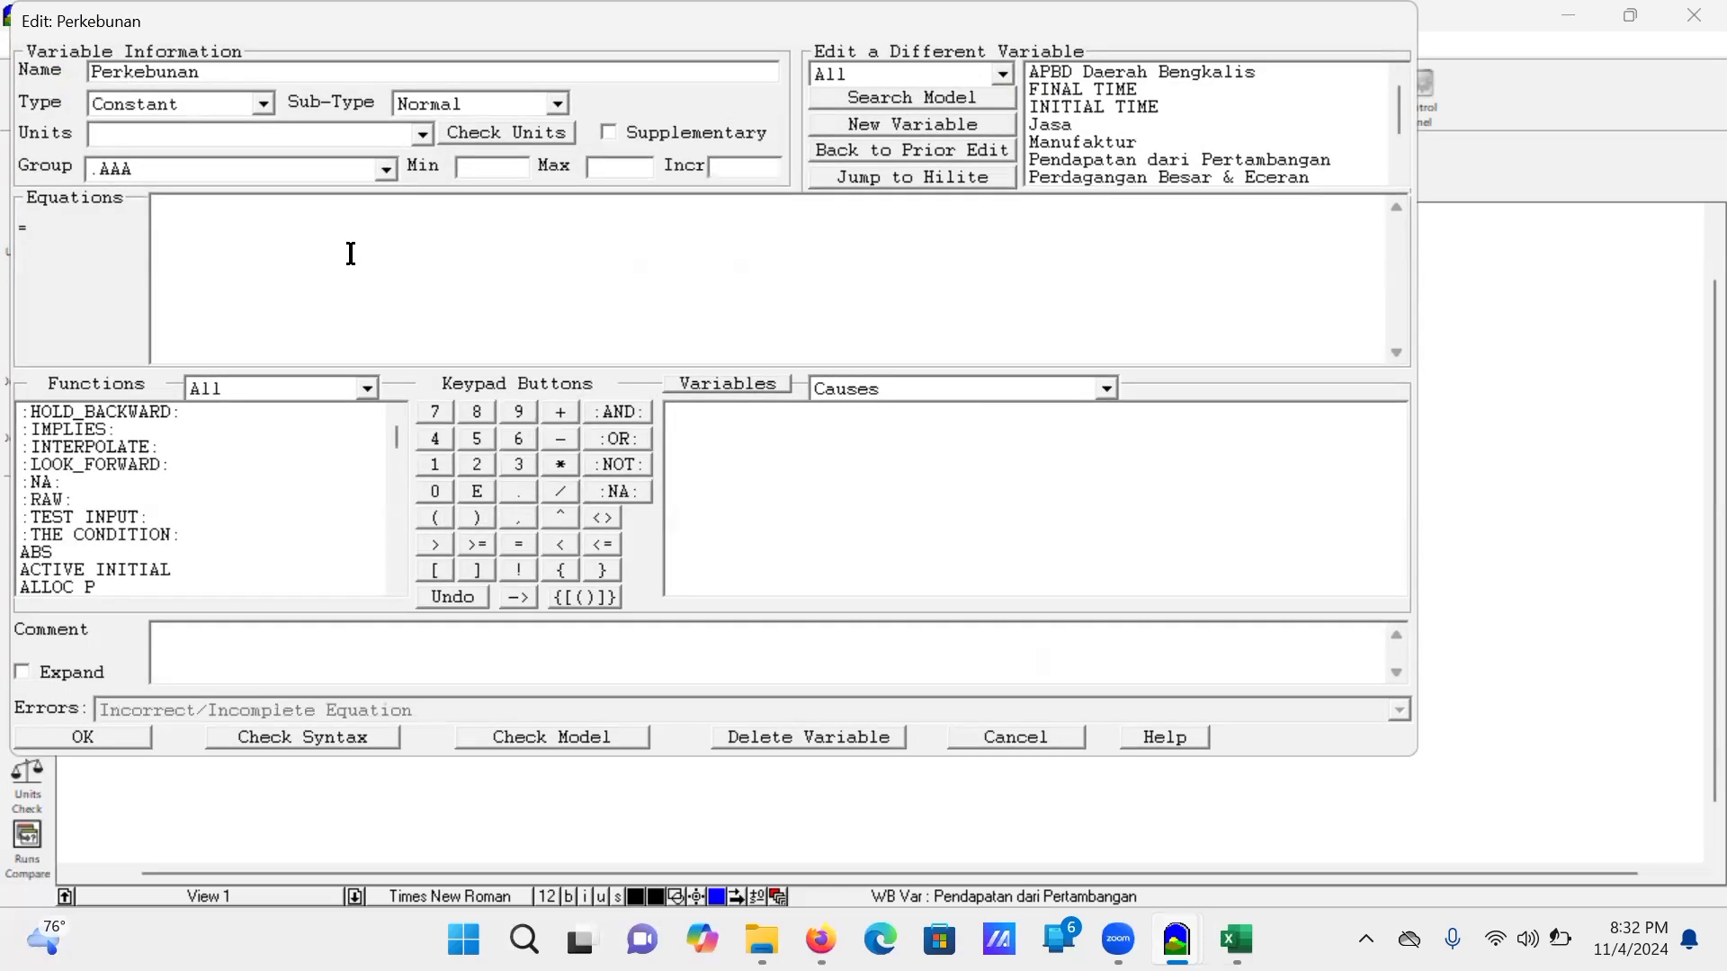
pyautogui.write('0')
pyautogui.click(131, 740)
pyautogui.click(513, 519)
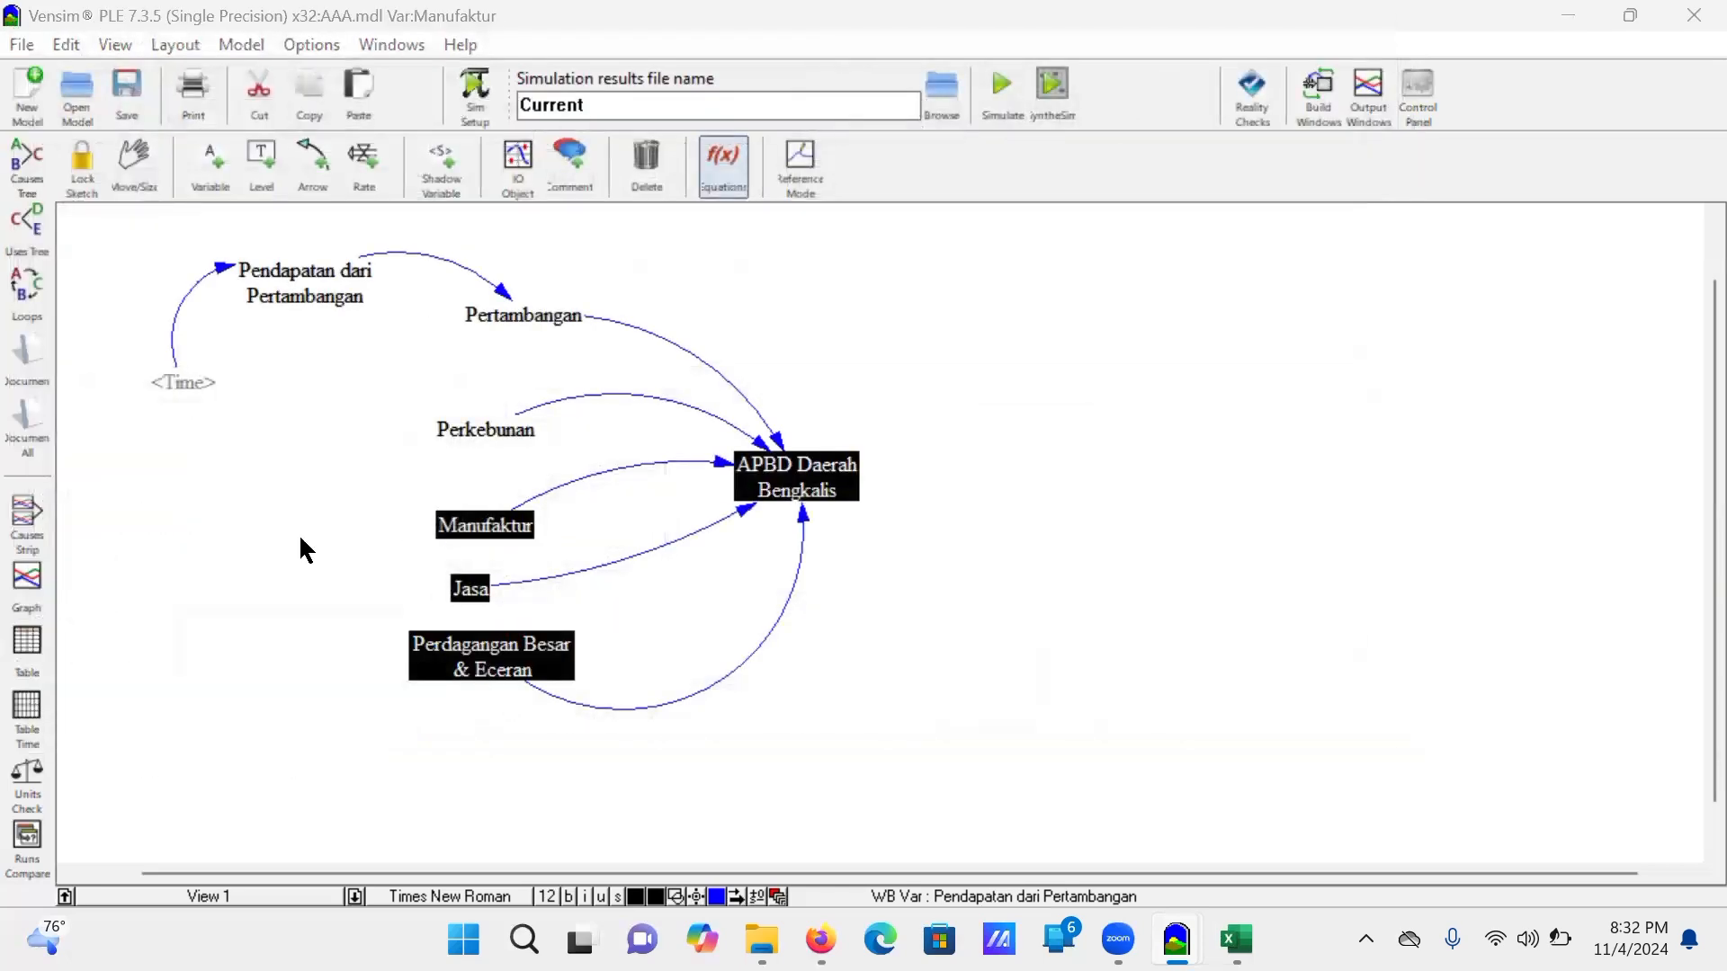
pyautogui.write('0')
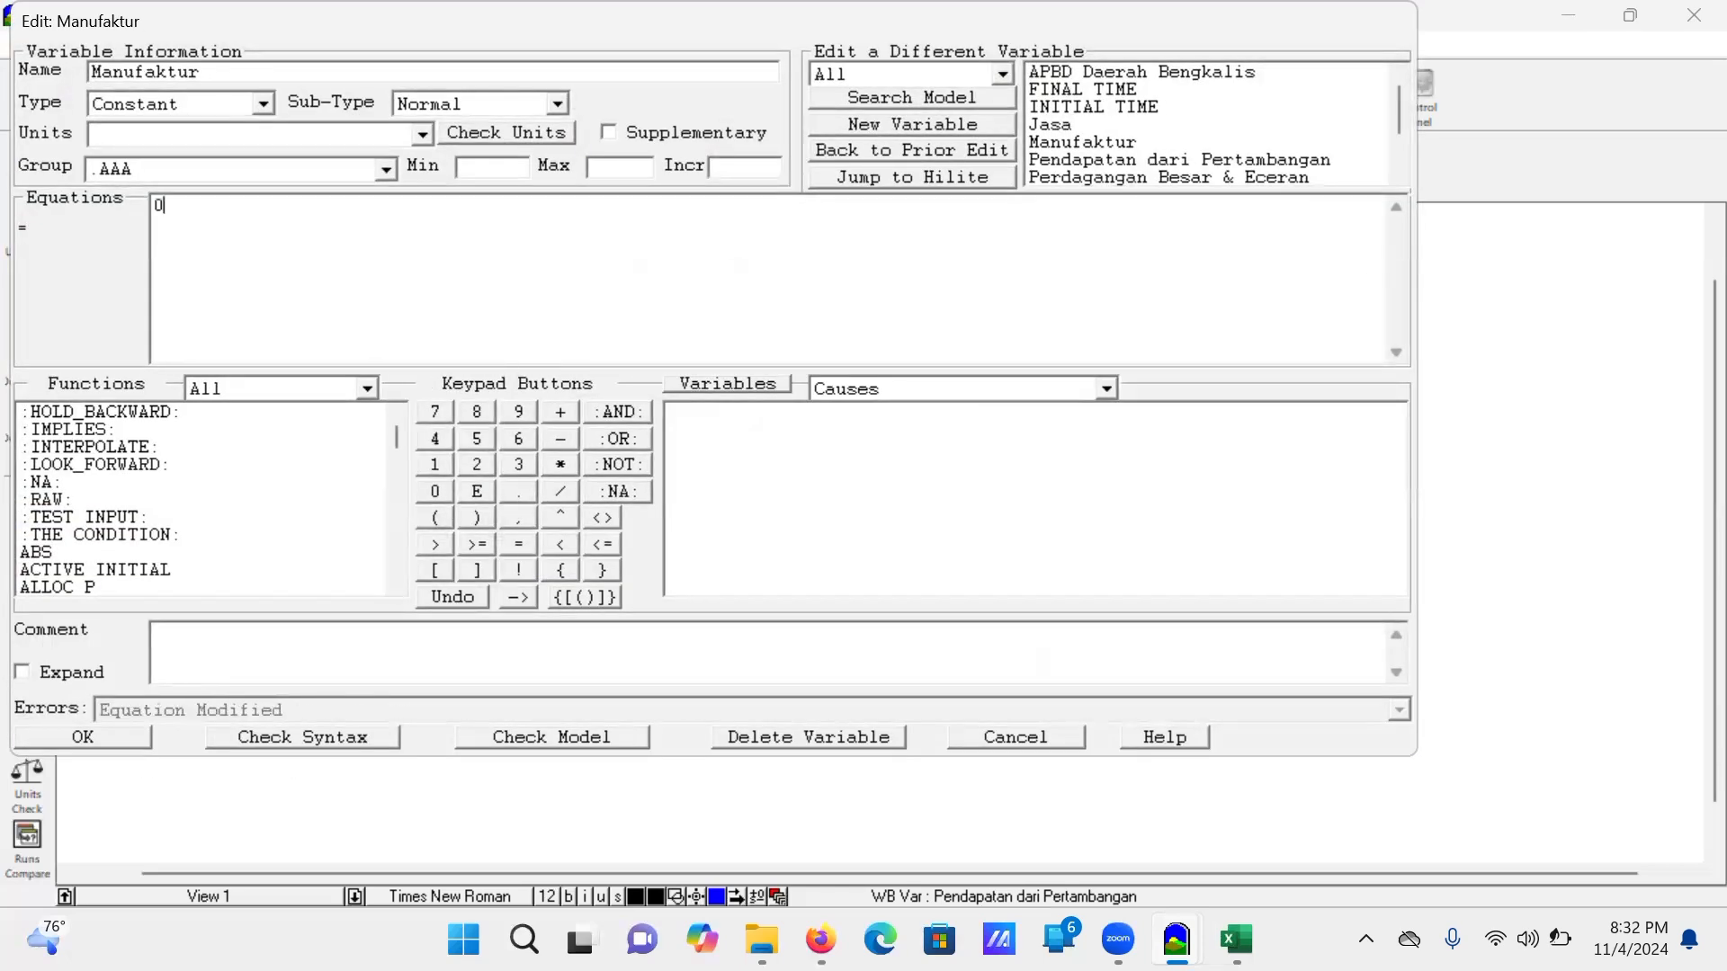
pyautogui.click(121, 736)
# Step: Set the constants Perdagangan Besar & Eceran and Jasa to 0
pyautogui.click(498, 655)
pyautogui.write('0')
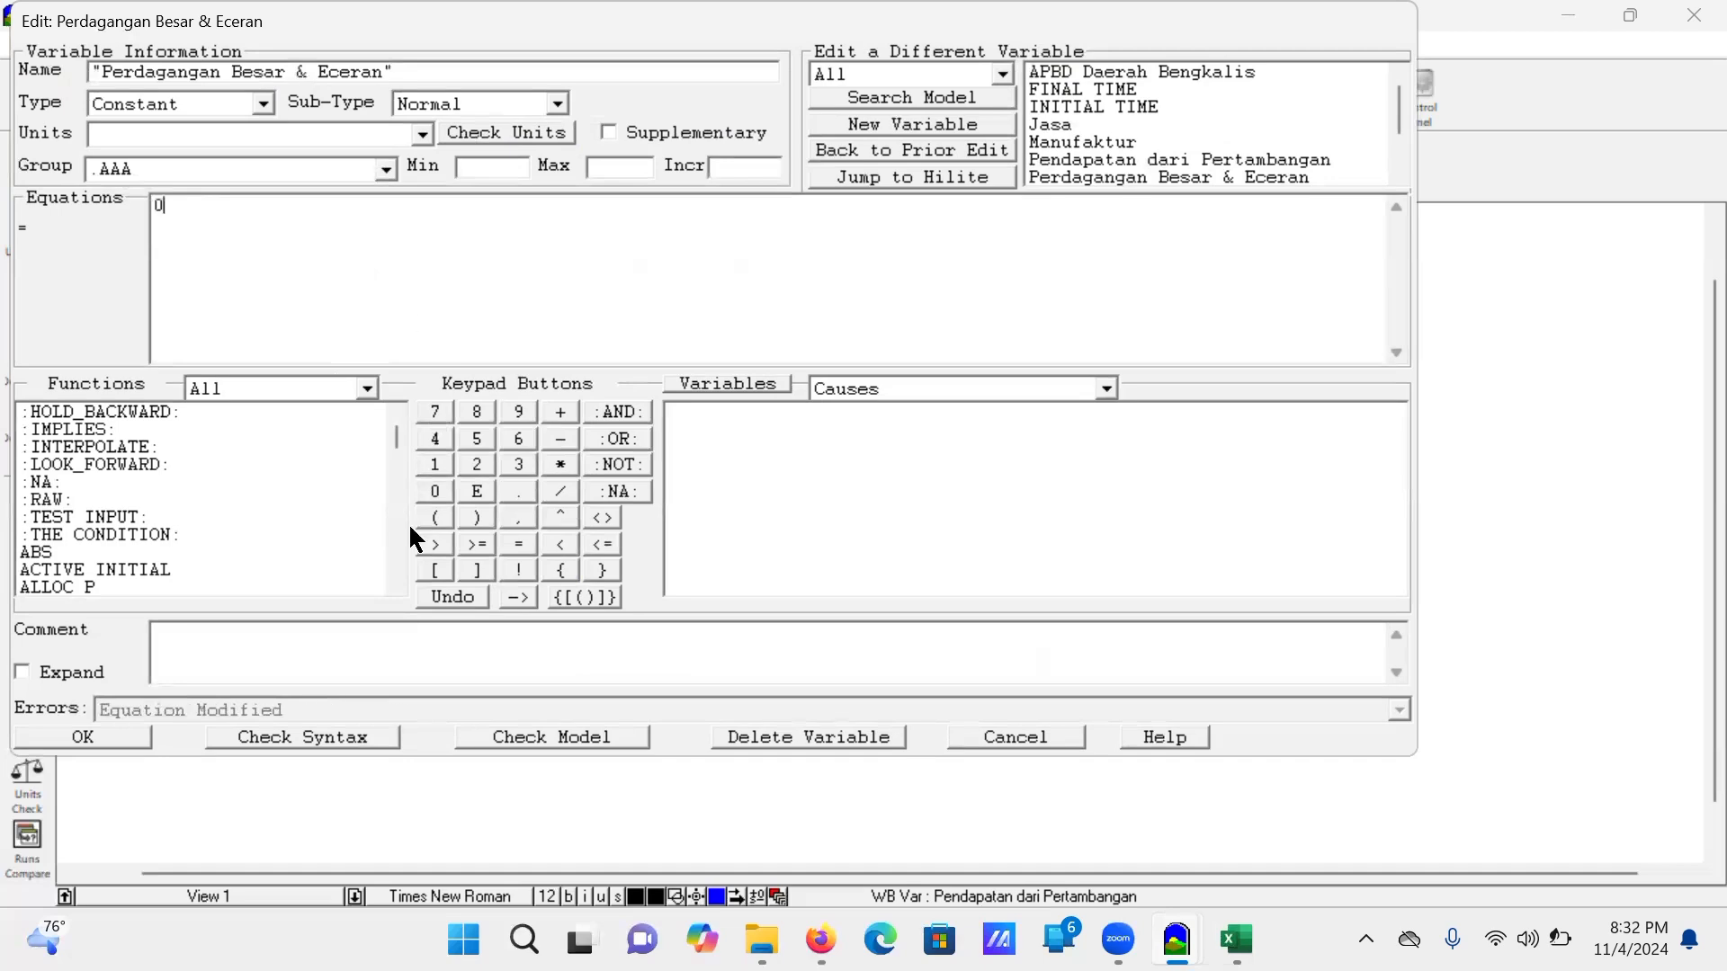
pyautogui.click(144, 735)
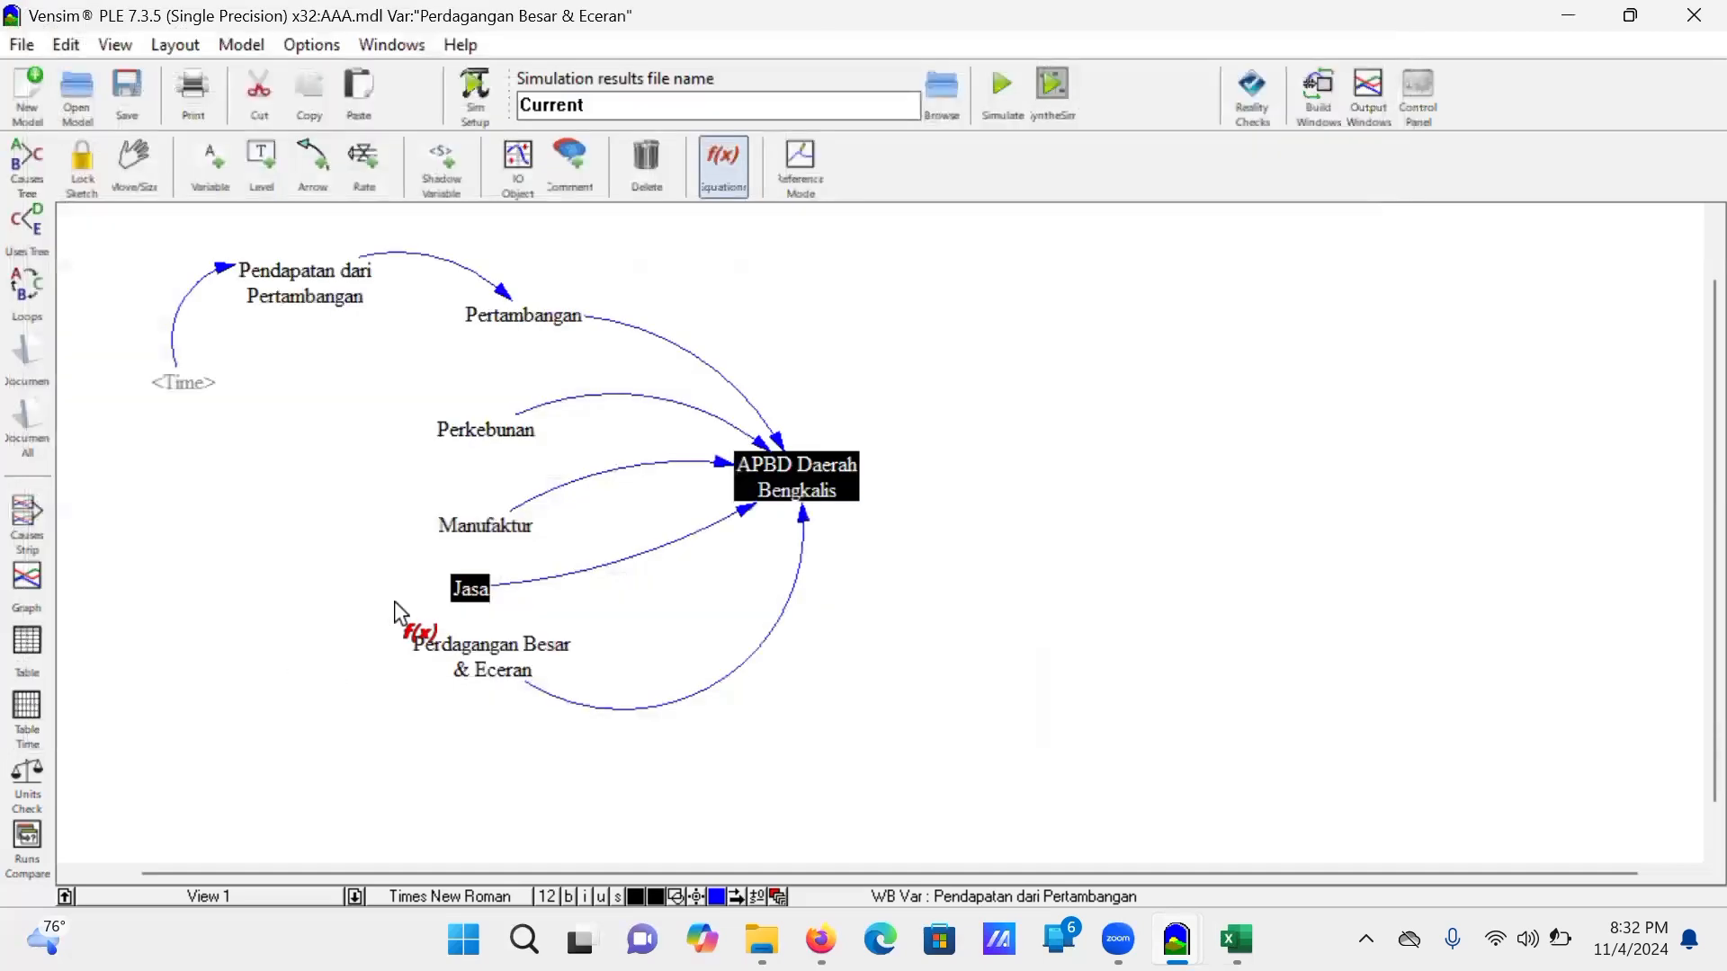
pyautogui.click(458, 594)
pyautogui.write('0')
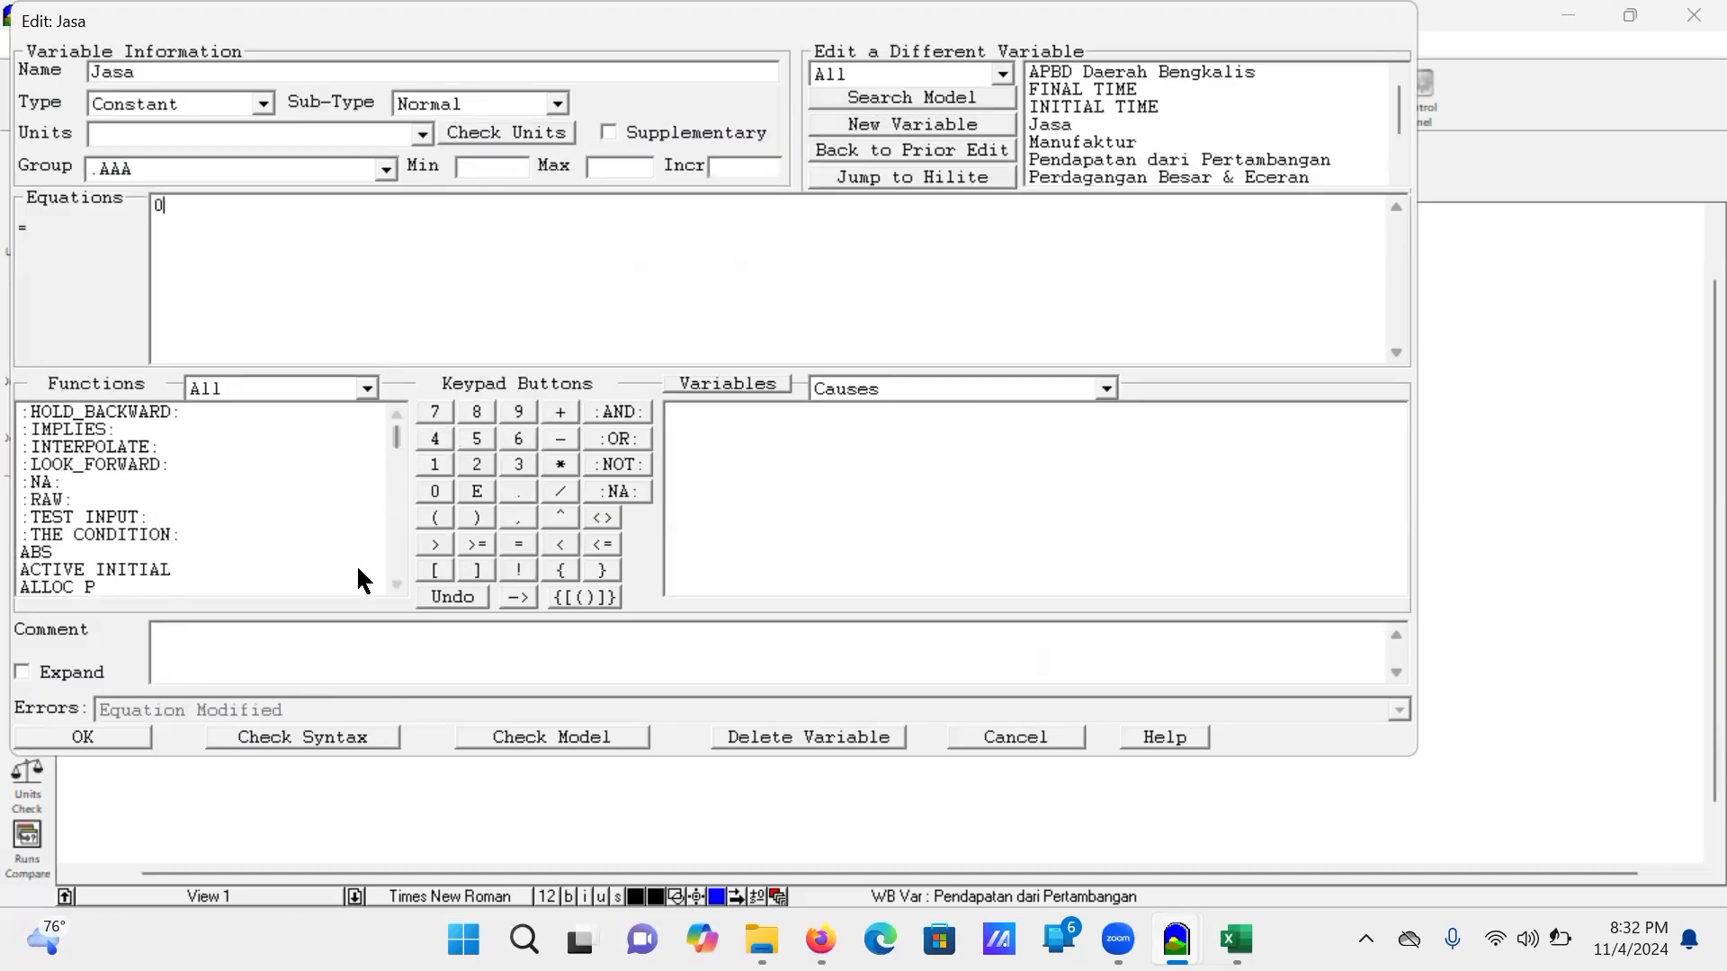
pyautogui.click(135, 735)
# Step: Define APBD Daerah Bengkalis as Jasa+Manufaktur+"Perdagangan Besar & Eceran"+Perkebunan+Pertambangan, check its syntax and accept it
pyautogui.click(843, 474)
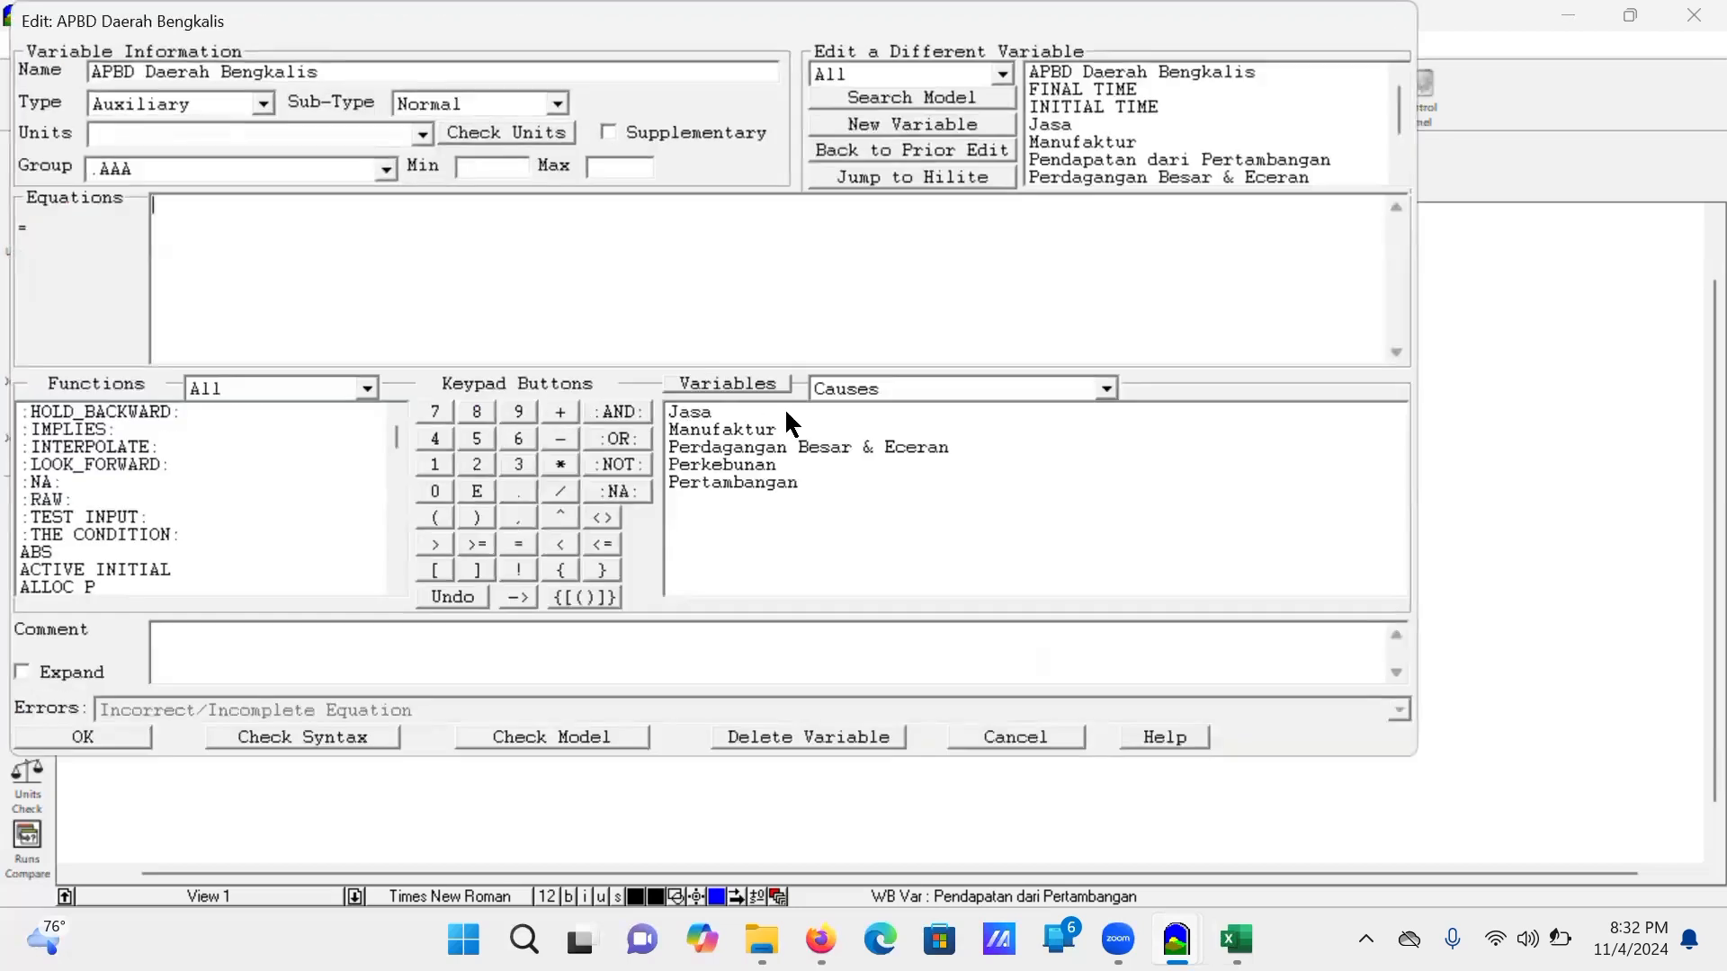
pyautogui.click(698, 407)
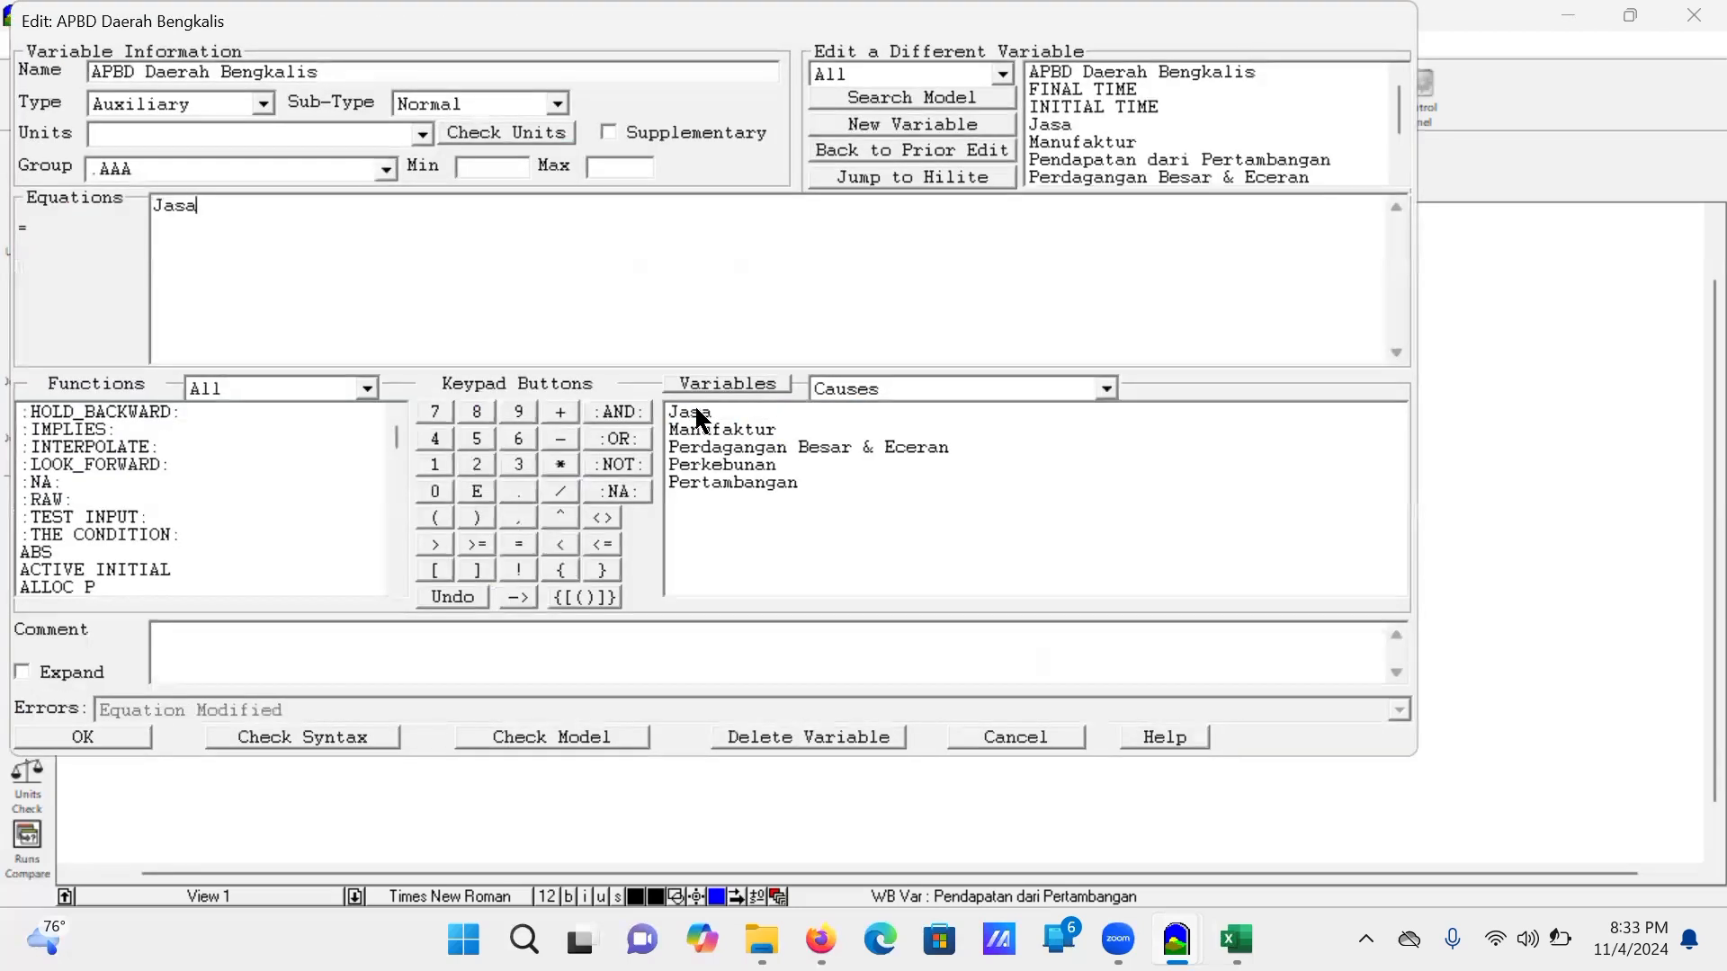
pyautogui.write('+')
pyautogui.click(711, 429)
pyautogui.write('+')
pyautogui.click(730, 446)
pyautogui.write('+')
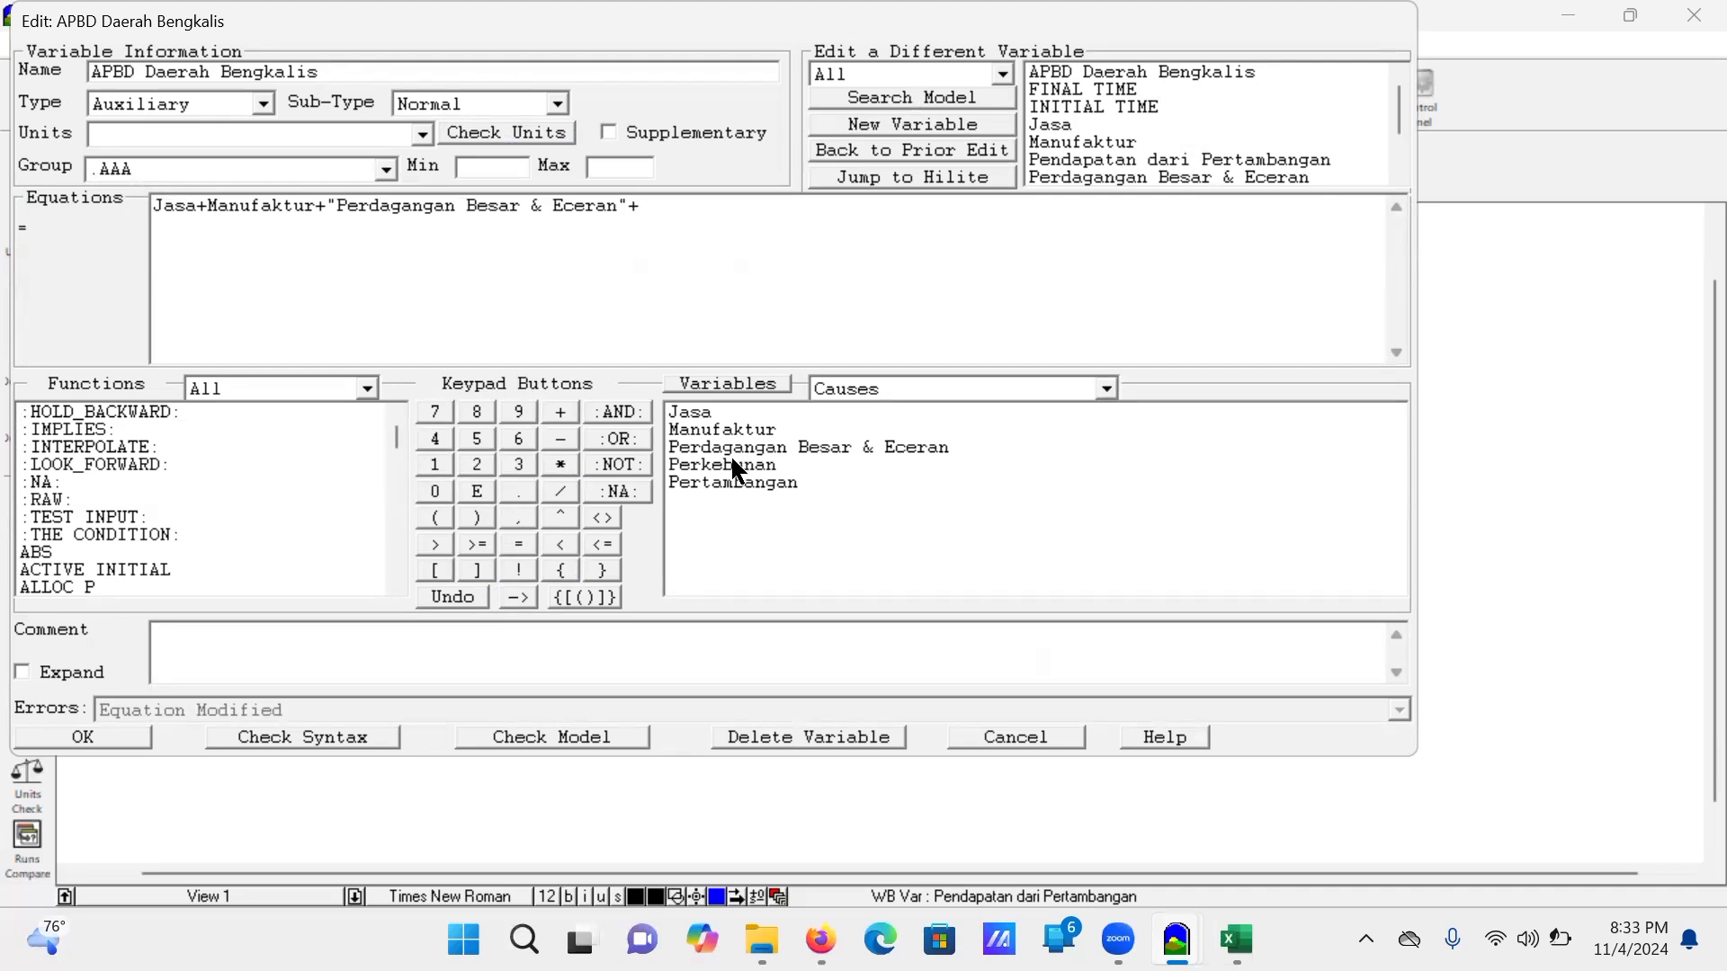
pyautogui.click(730, 464)
pyautogui.write('+')
pyautogui.click(732, 480)
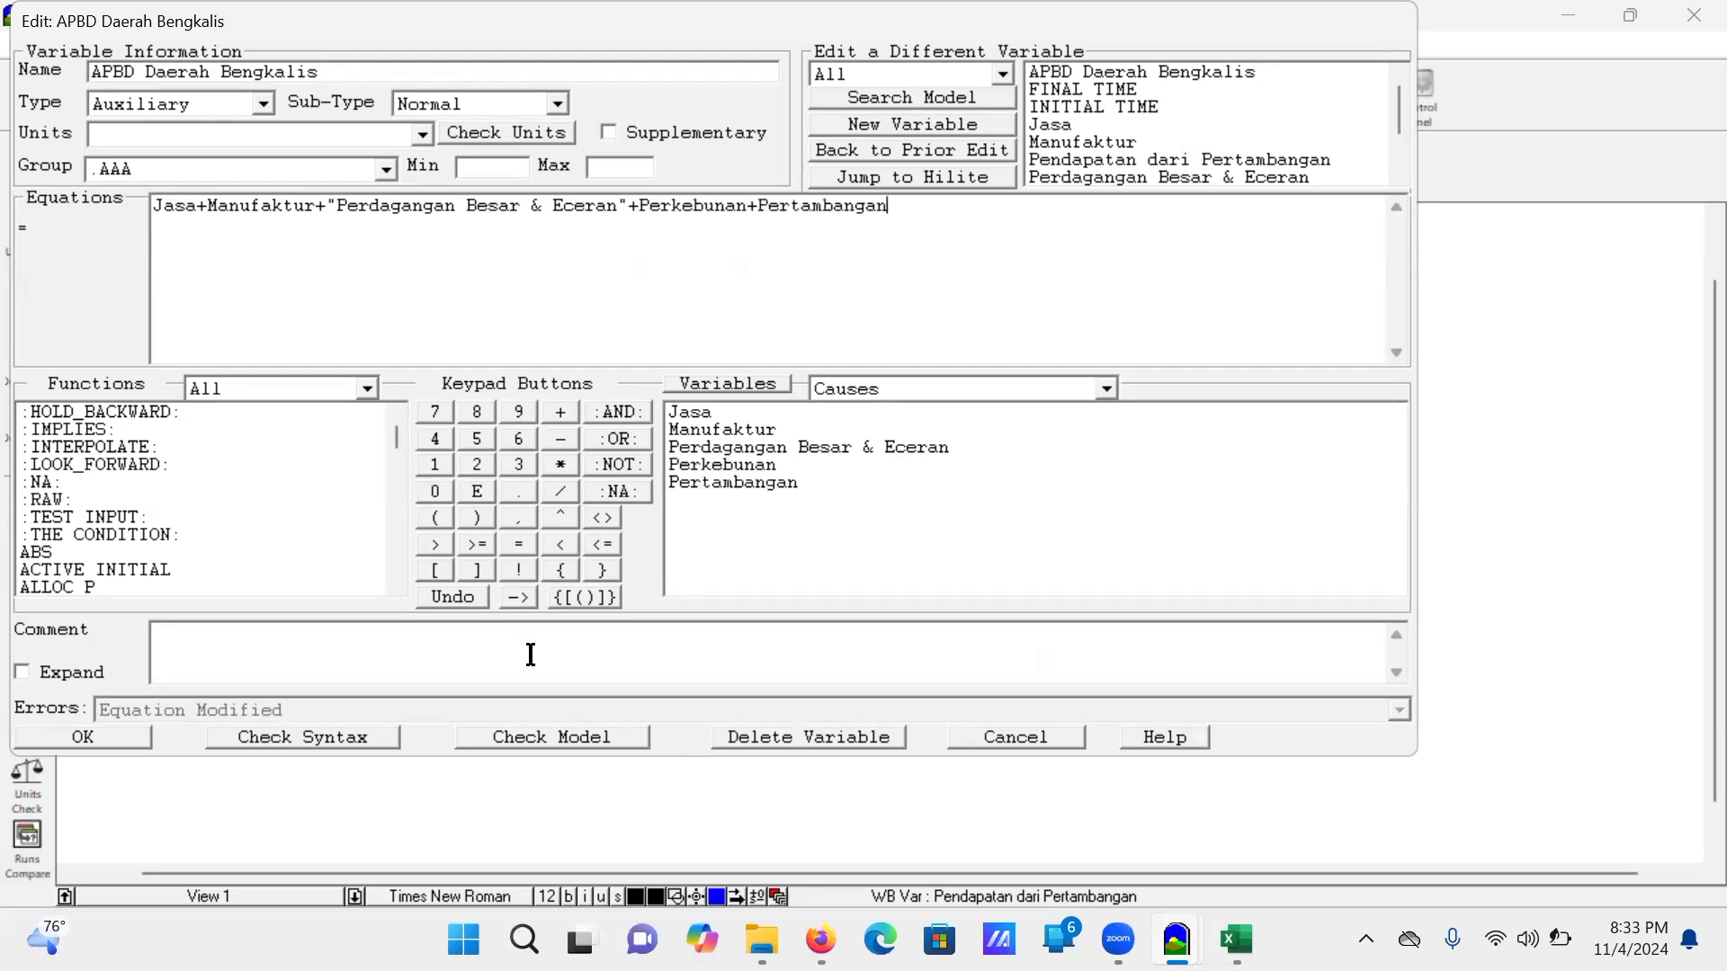
pyautogui.click(267, 734)
pyautogui.press('Return')
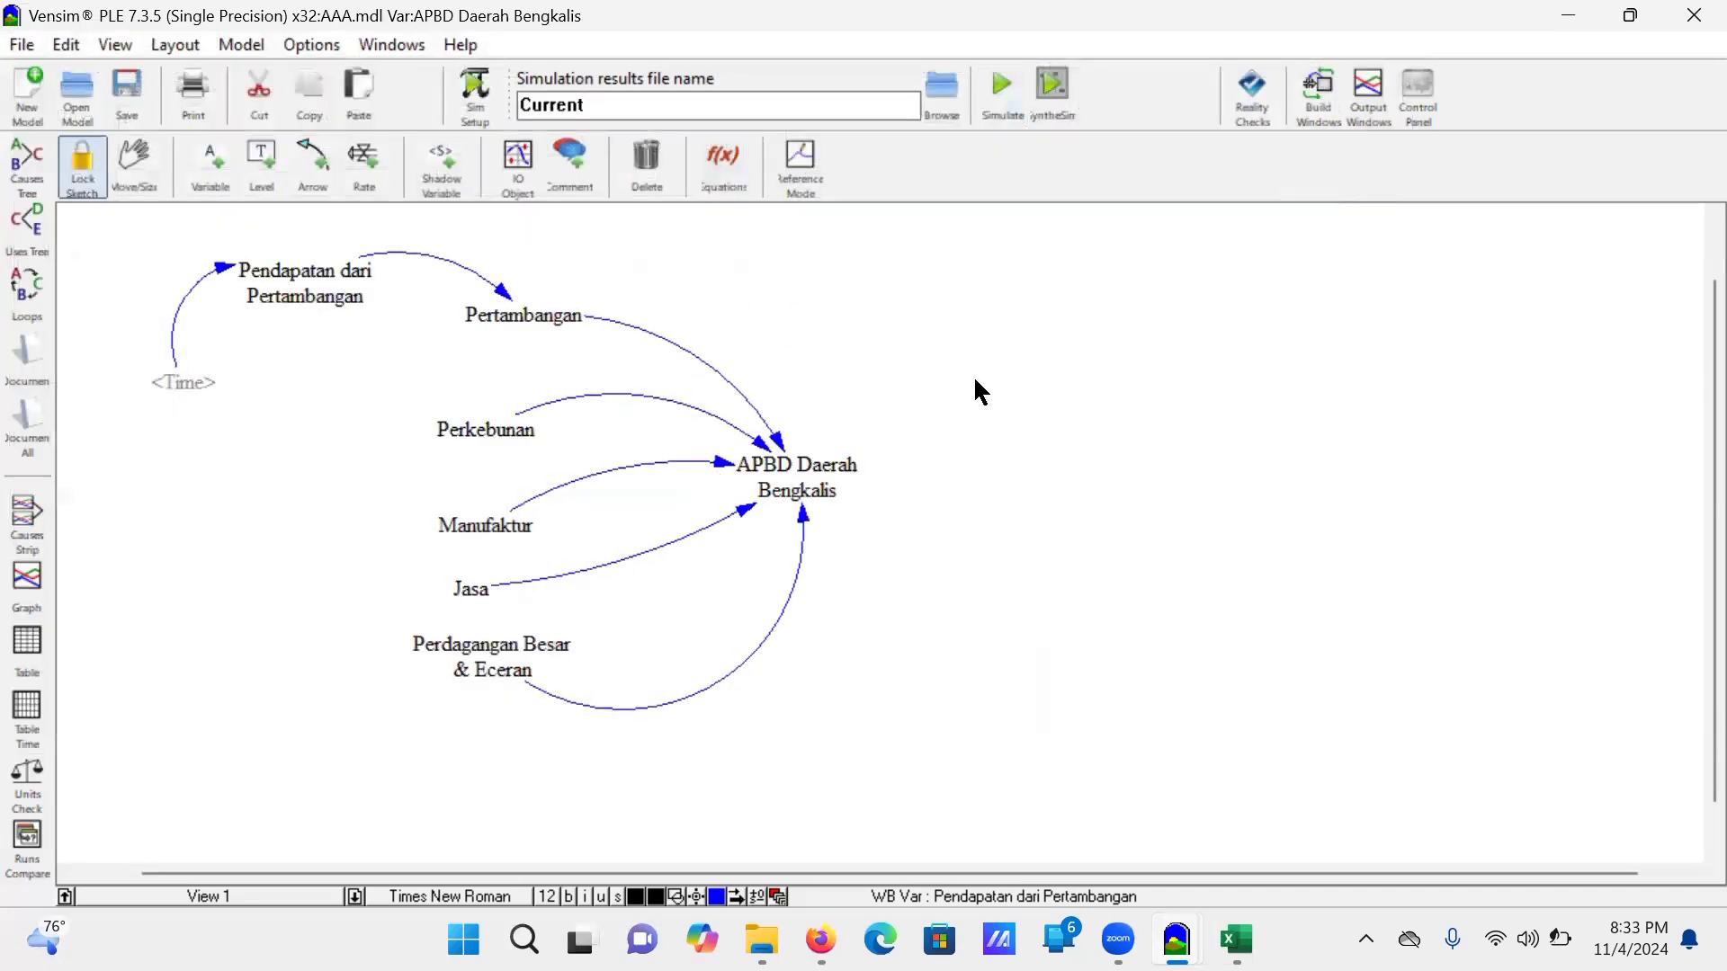
# Step: Display the yearly simulation results of Pendapatan dari Pertambangan in a Table Time Down
pyautogui.click(315, 295)
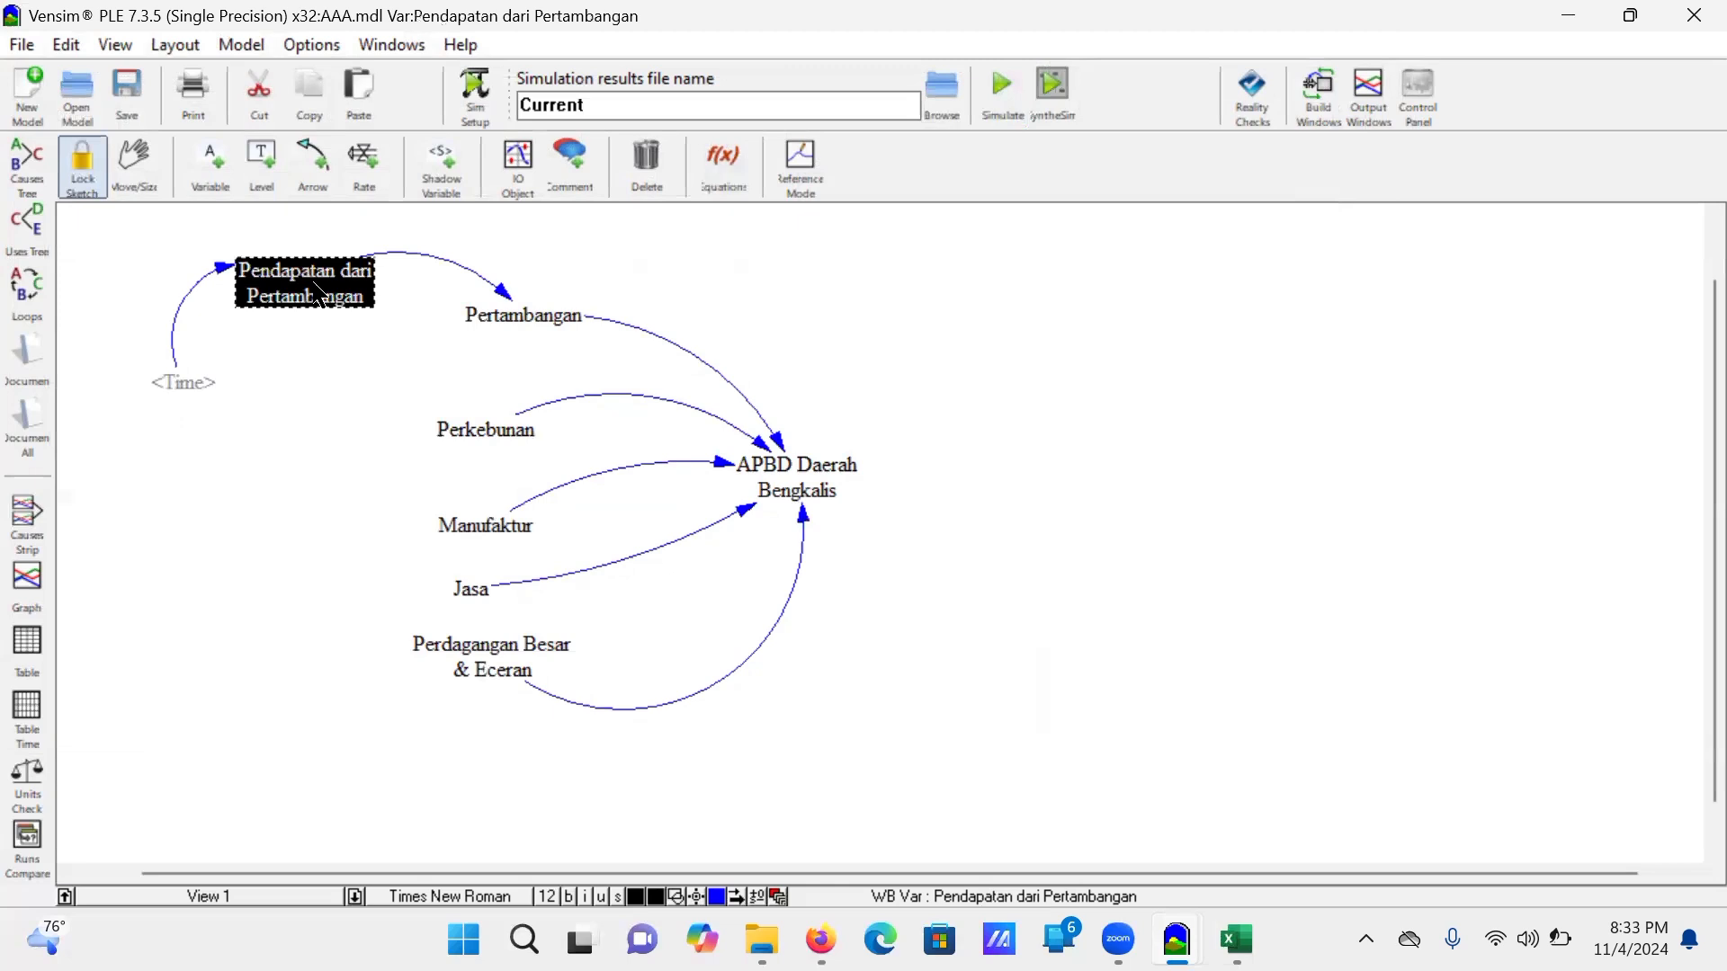
pyautogui.click(31, 670)
pyautogui.click(1632, 56)
pyautogui.click(27, 710)
pyautogui.moveTo(533, 162)
pyautogui.mouseDown()
pyautogui.moveTo(1315, 284)
pyautogui.moveTo(1340, 222)
pyautogui.mouseUp()
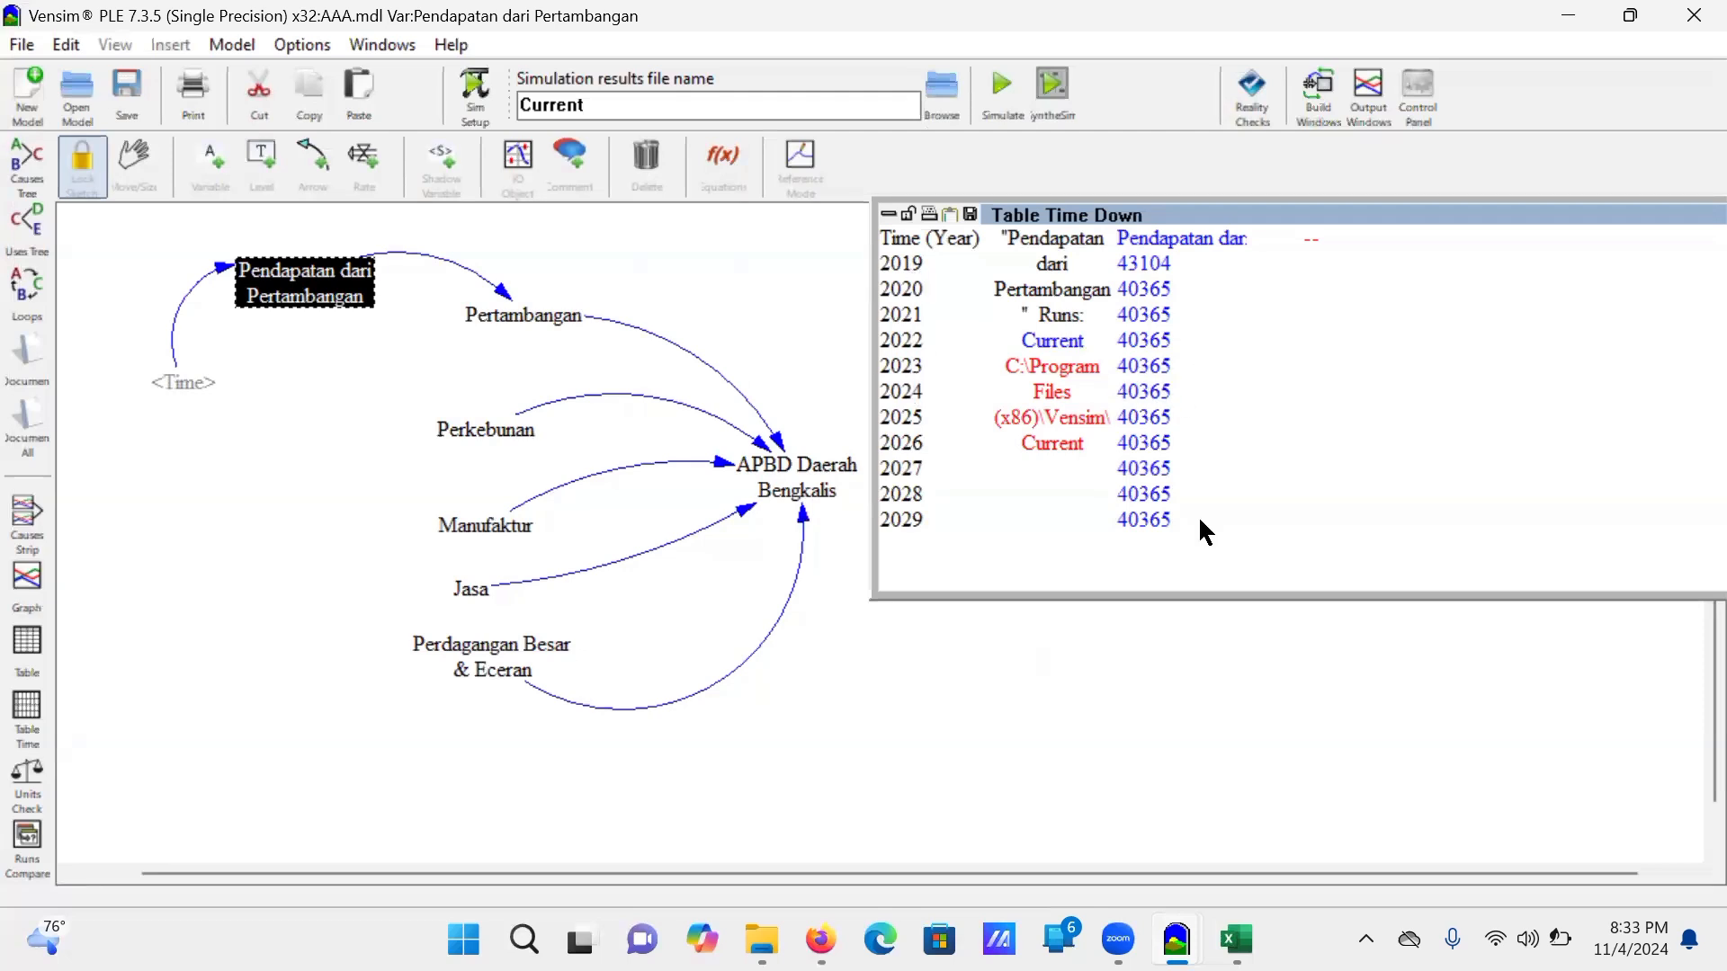
pyautogui.moveTo(1293, 214); pyautogui.dragTo(1296, 306)
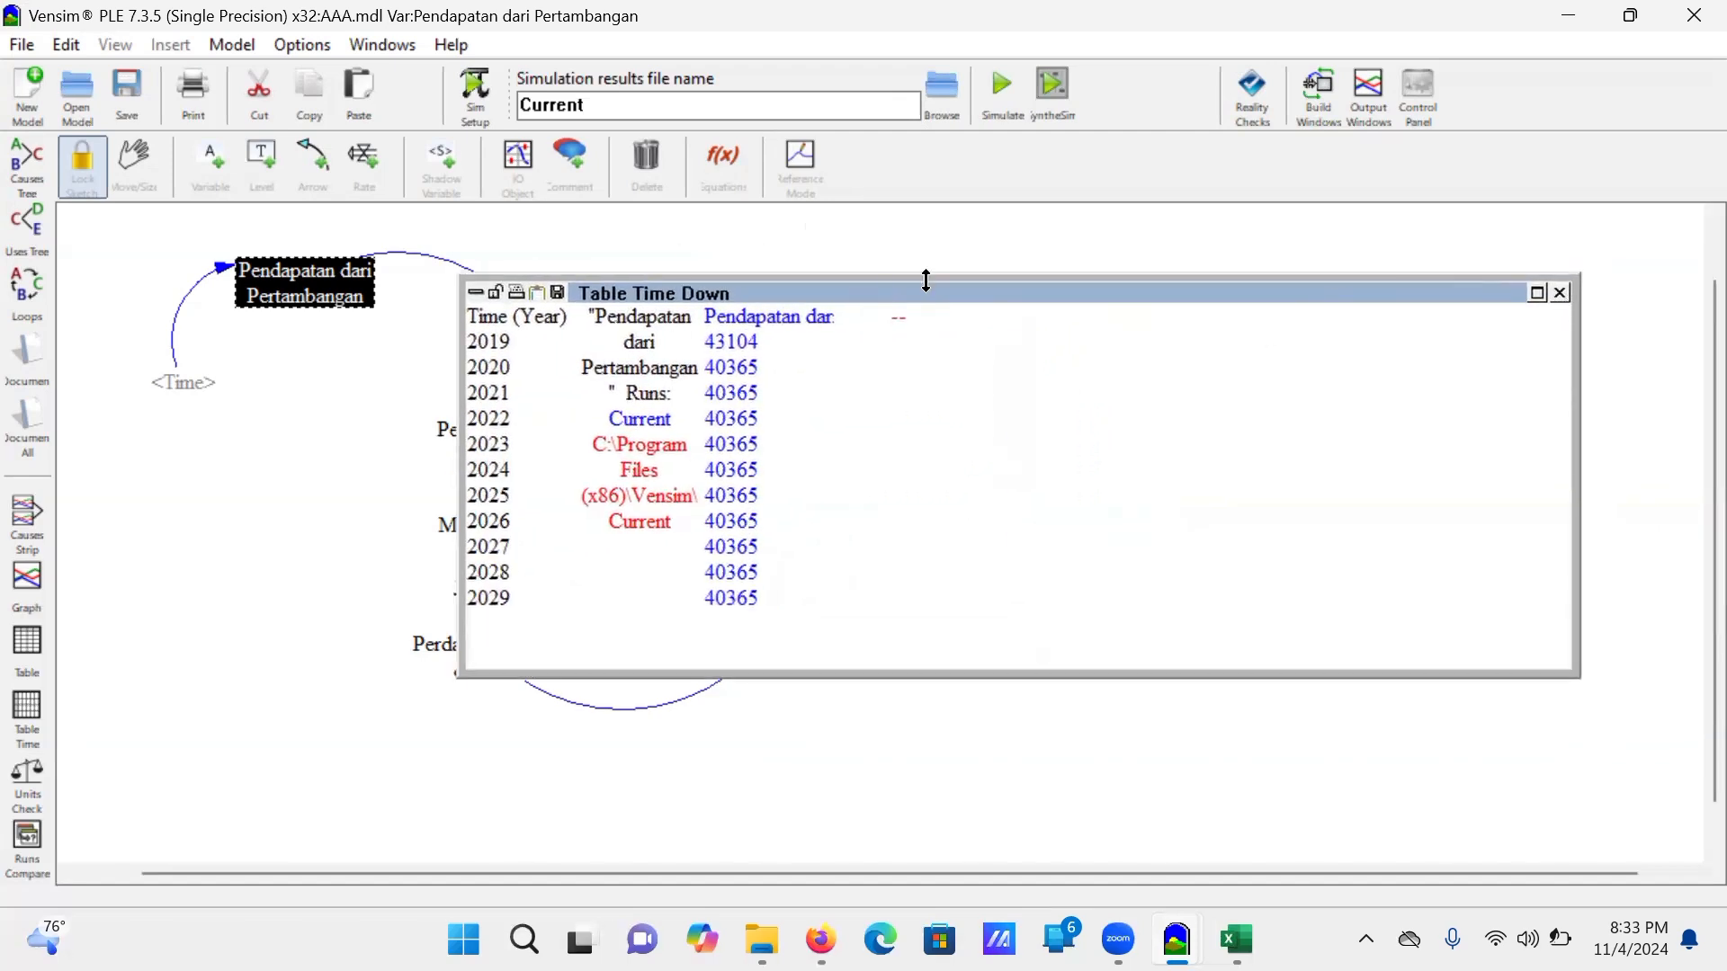
# Step: Add the results of Pertambangan to the time table, compare both variables by year and close the table
pyautogui.moveTo(921, 276); pyautogui.dragTo(562, 352)
pyautogui.click(559, 322)
pyautogui.click(31, 698)
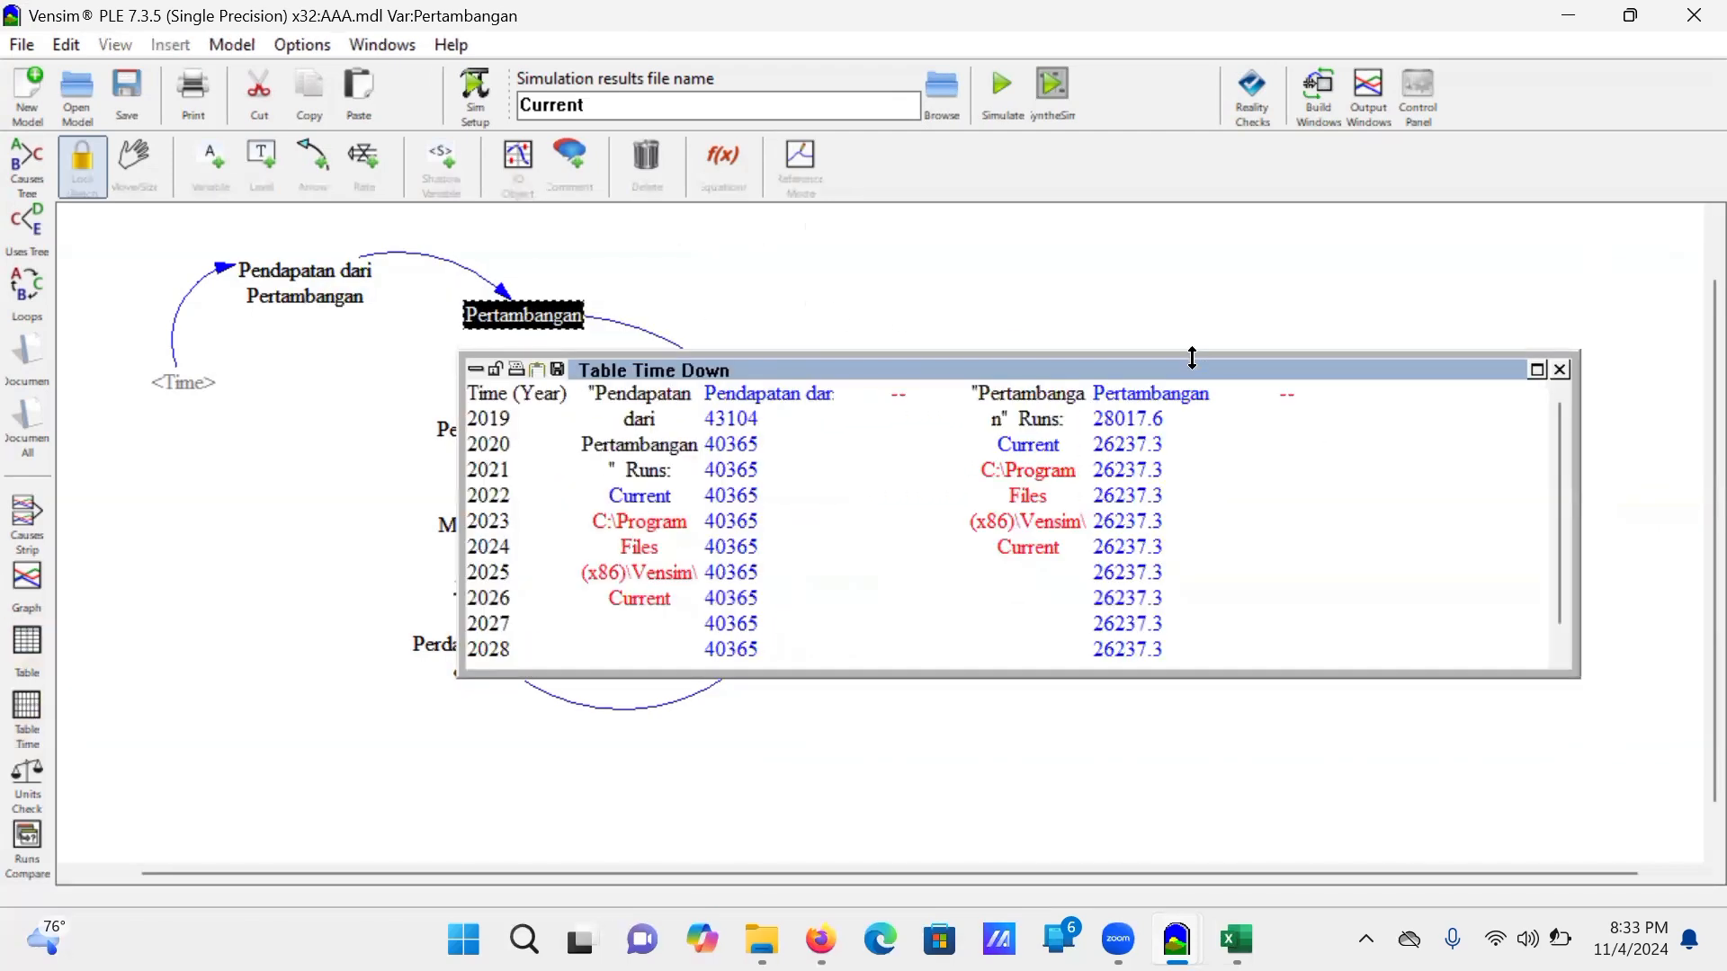
pyautogui.moveTo(1190, 351); pyautogui.dragTo(1169, 209)
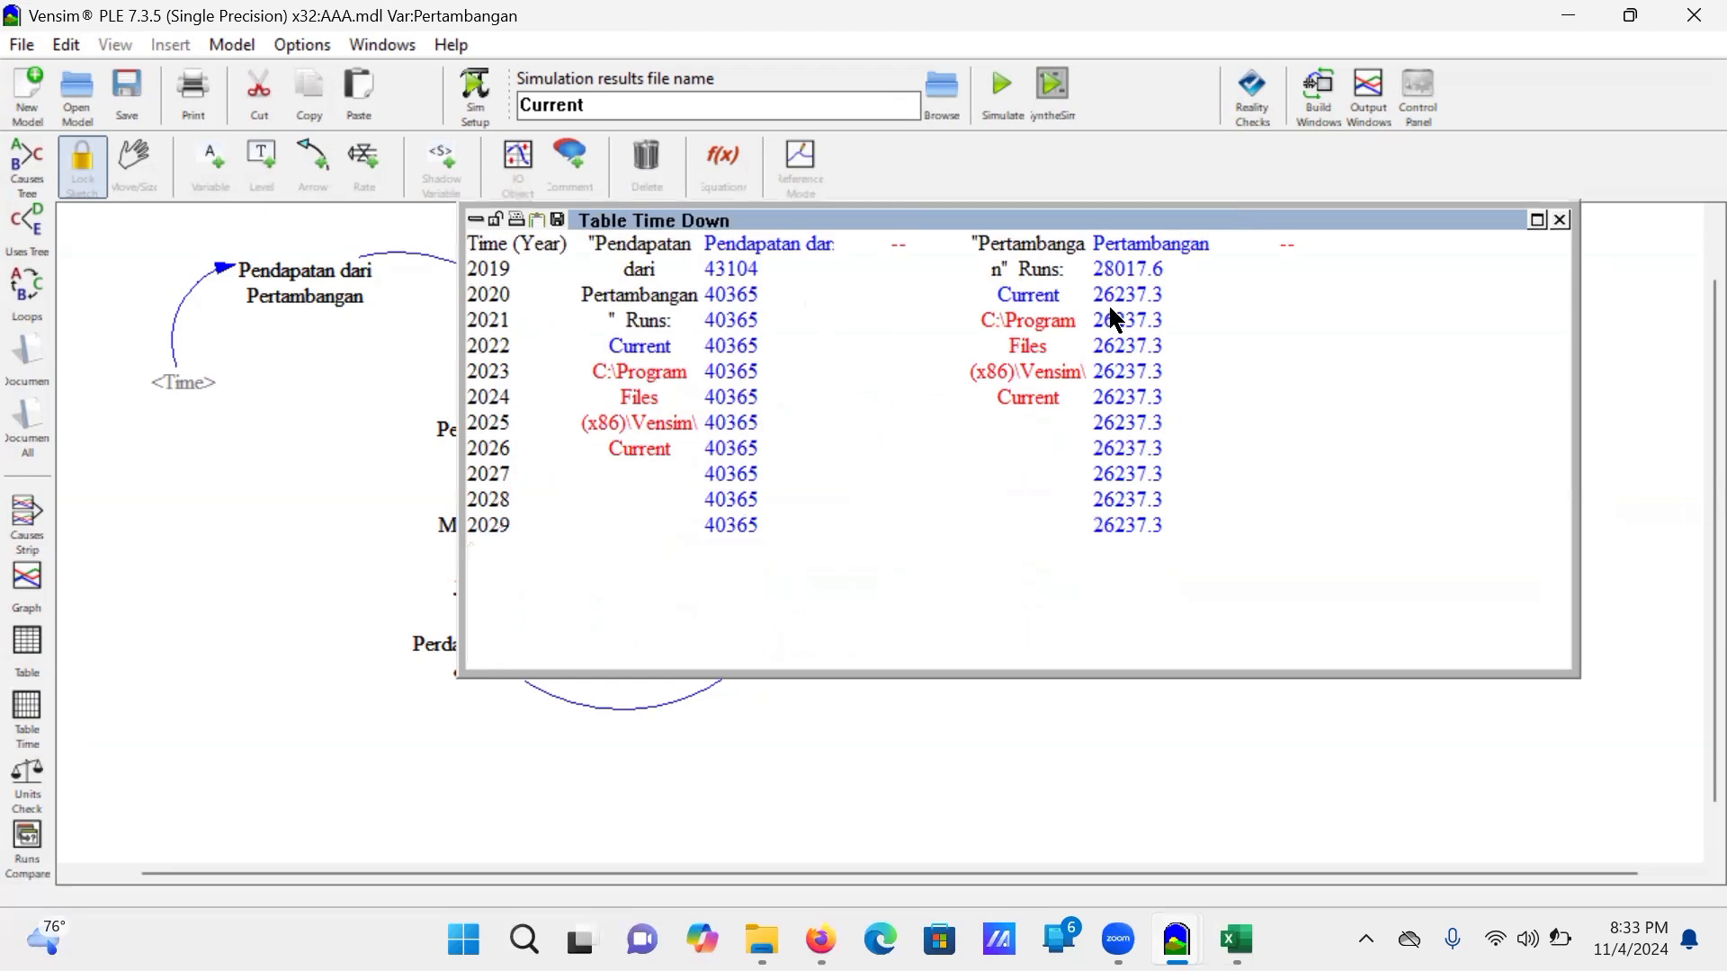
pyautogui.click(1560, 219)
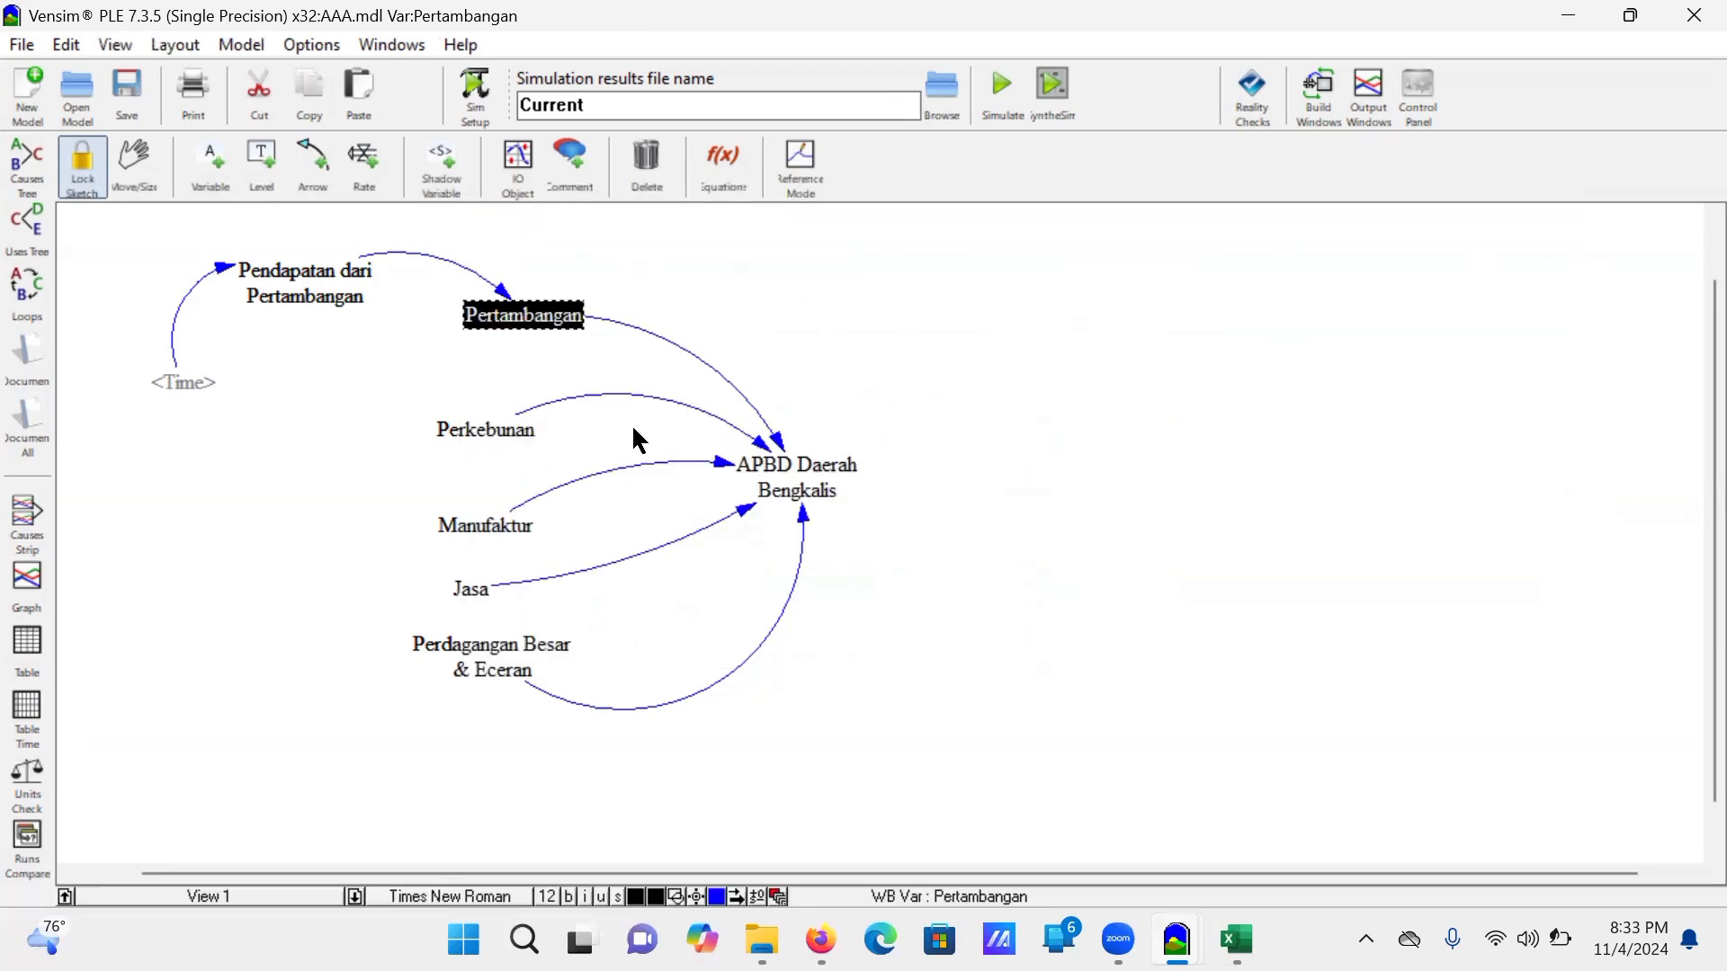
# Step: Add a variable named Pendapatan Industri Manufaktur to the sketch beside Manufaktur
pyautogui.click(223, 160)
pyautogui.click(297, 537)
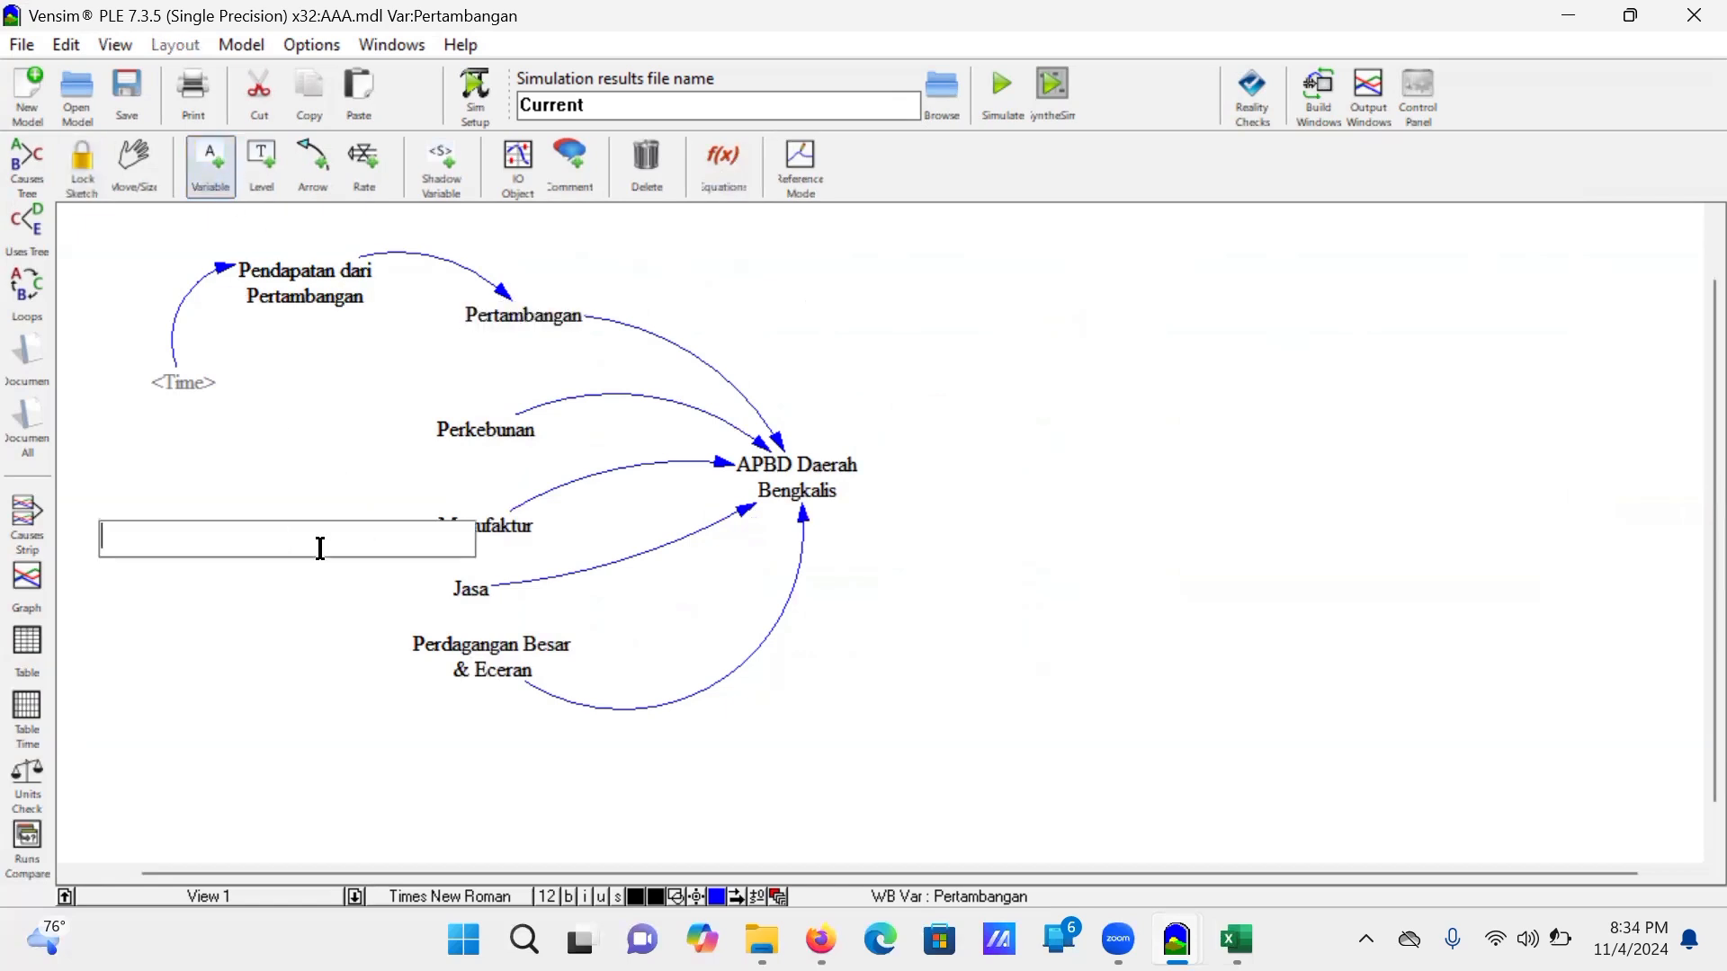
pyautogui.write('Pendapatan Peruha')
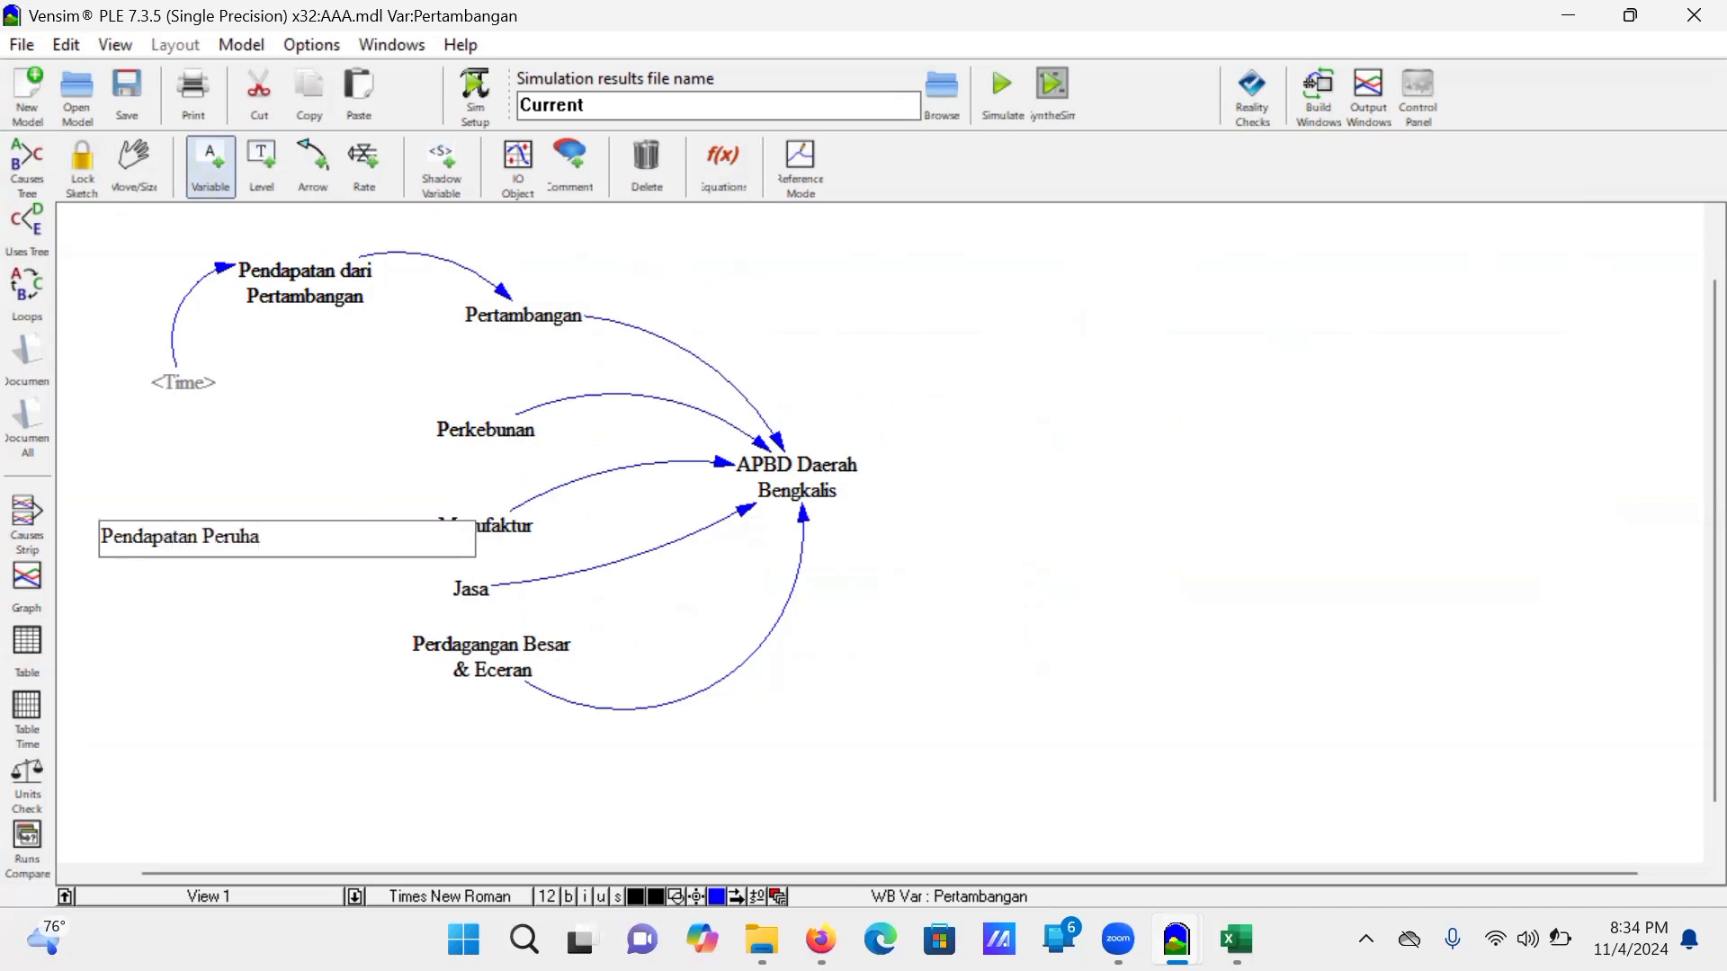
pyautogui.press('BackSpace')
pyautogui.press('BackSpace')
pyautogui.press('BackSpace')
pyautogui.press('BackSpace')
pyautogui.press('BackSpace')
pyautogui.press('BackSpace')
pyautogui.write('Industri Manufaktur')
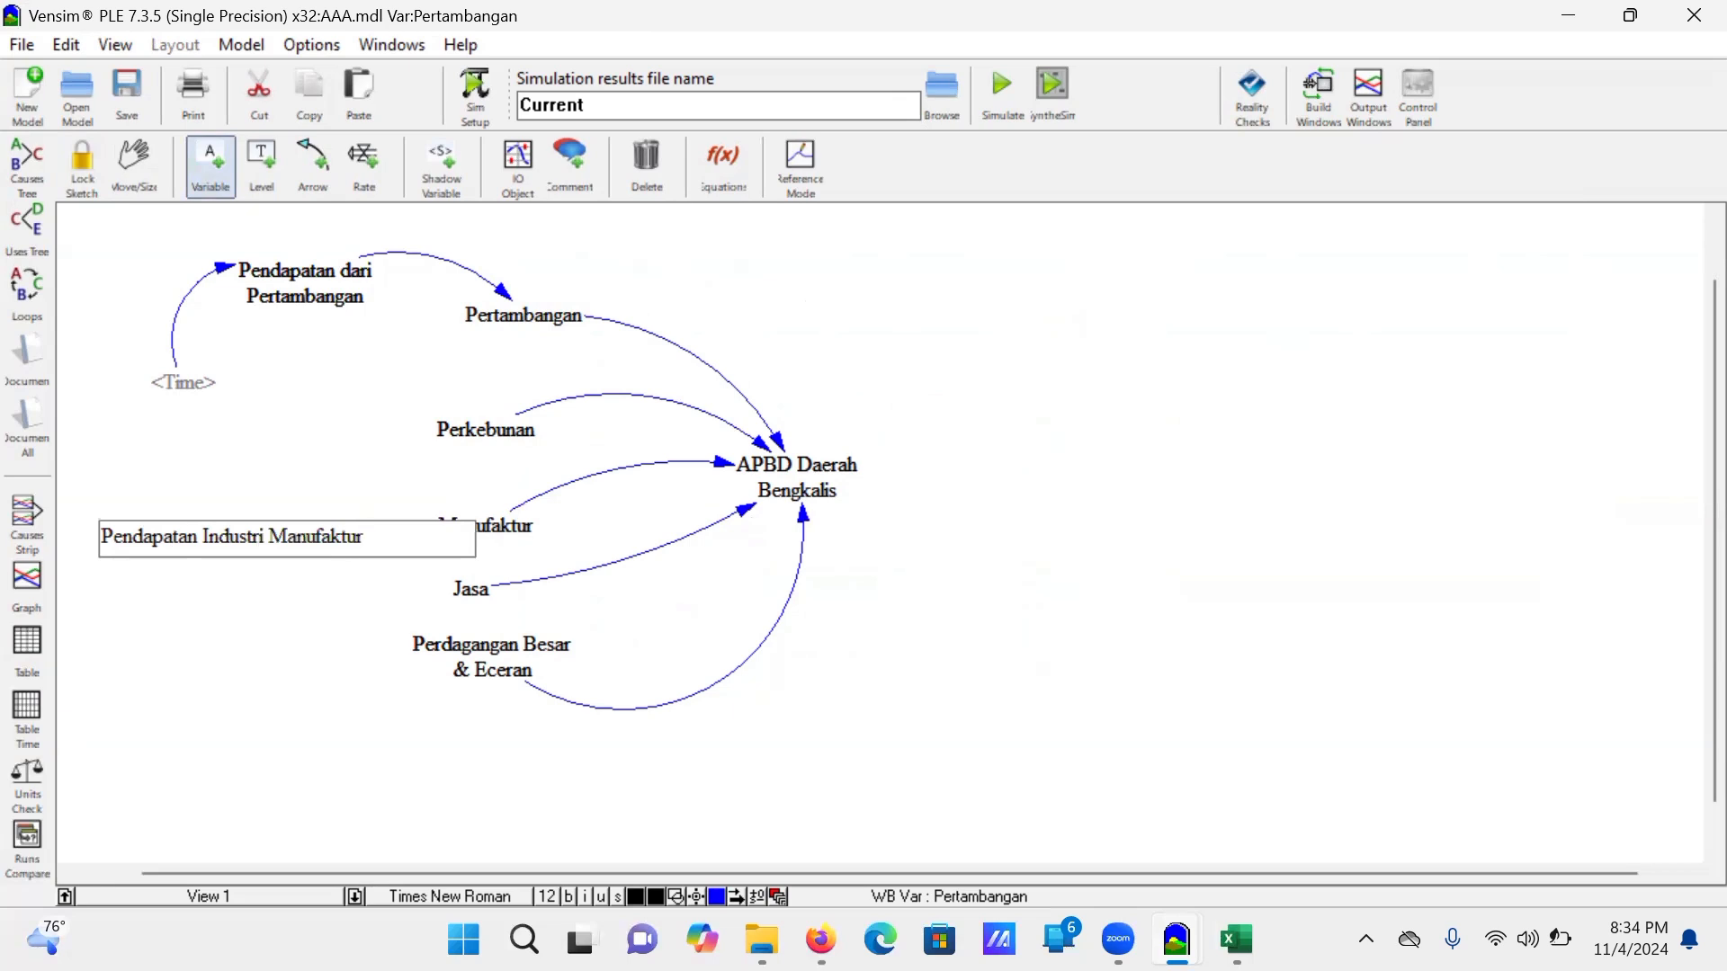
pyautogui.press('Return')
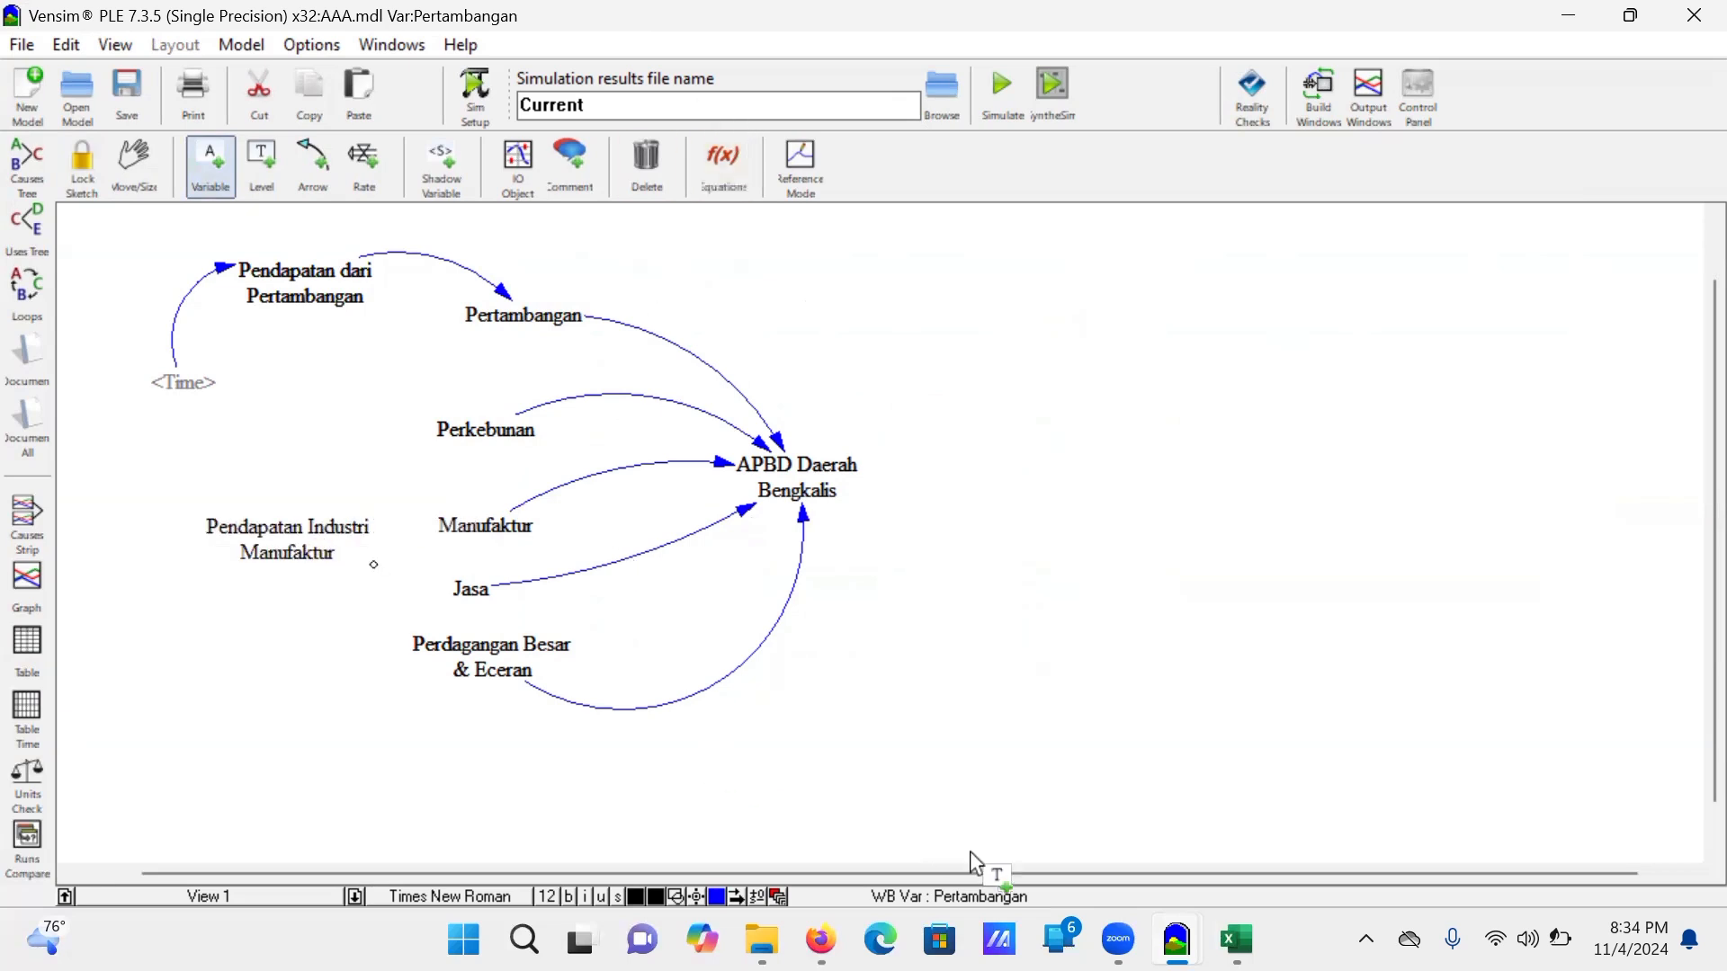
# Step: Open the equation of Pendapatan Industri Manufaktur and insert the RANDOM UNIFORM function
pyautogui.click(1237, 940)
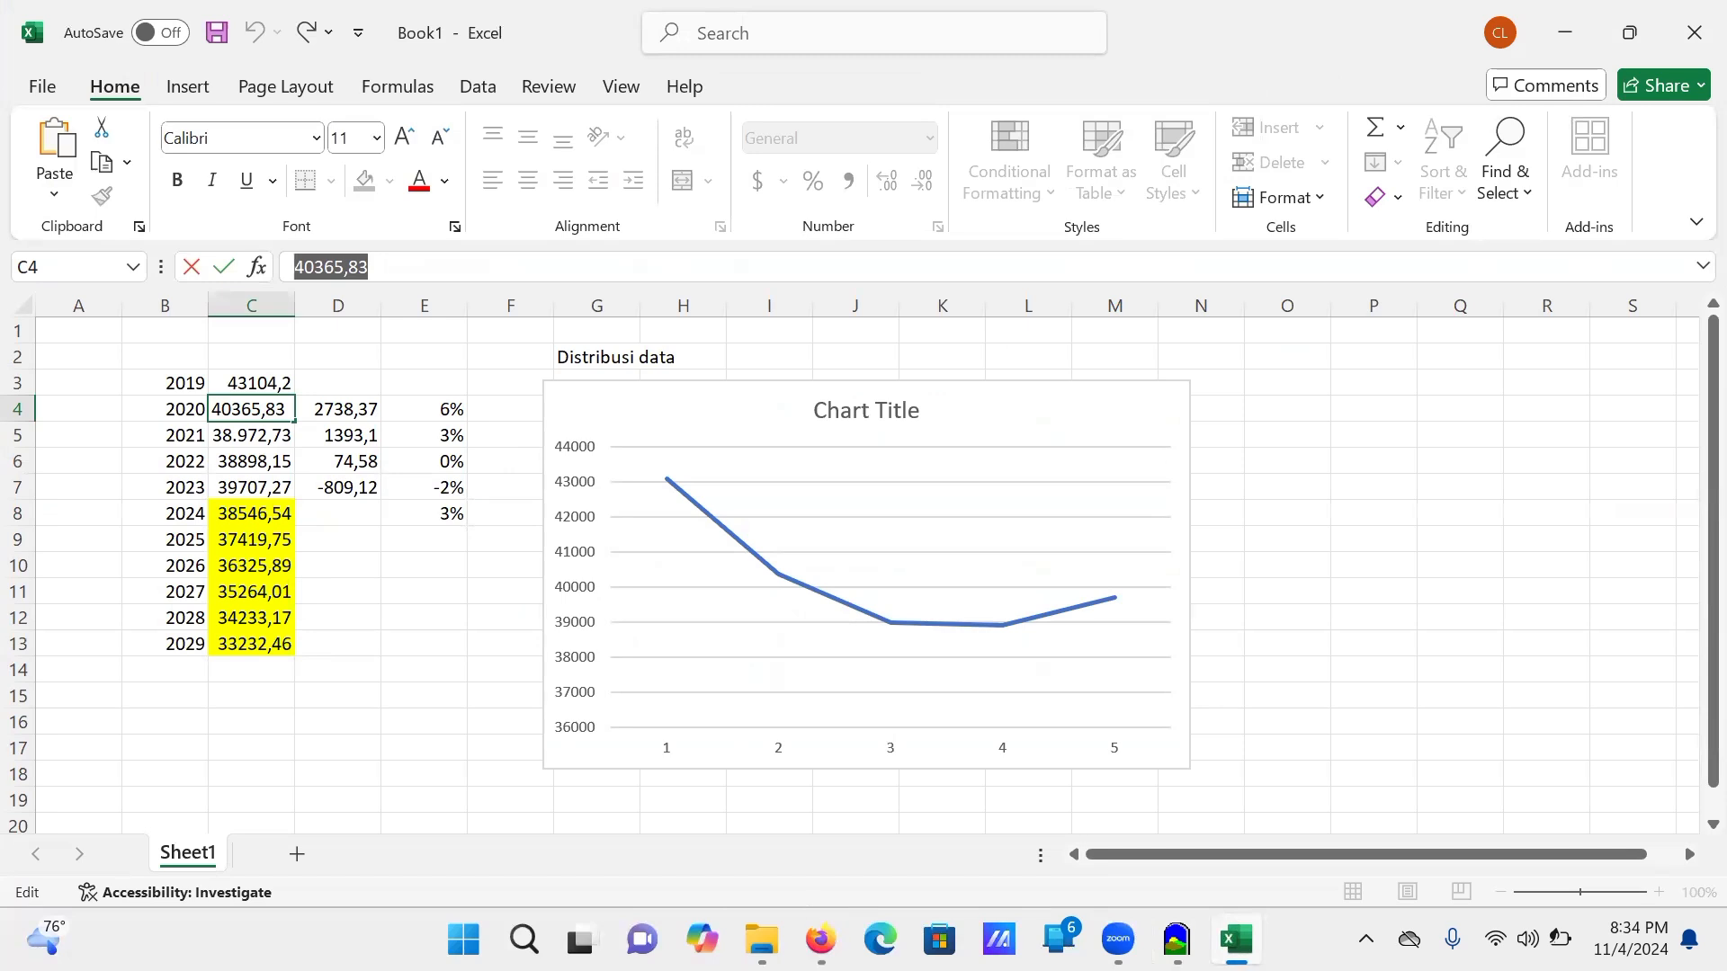
pyautogui.hotkey('alt', 'Tab')
pyautogui.click(725, 168)
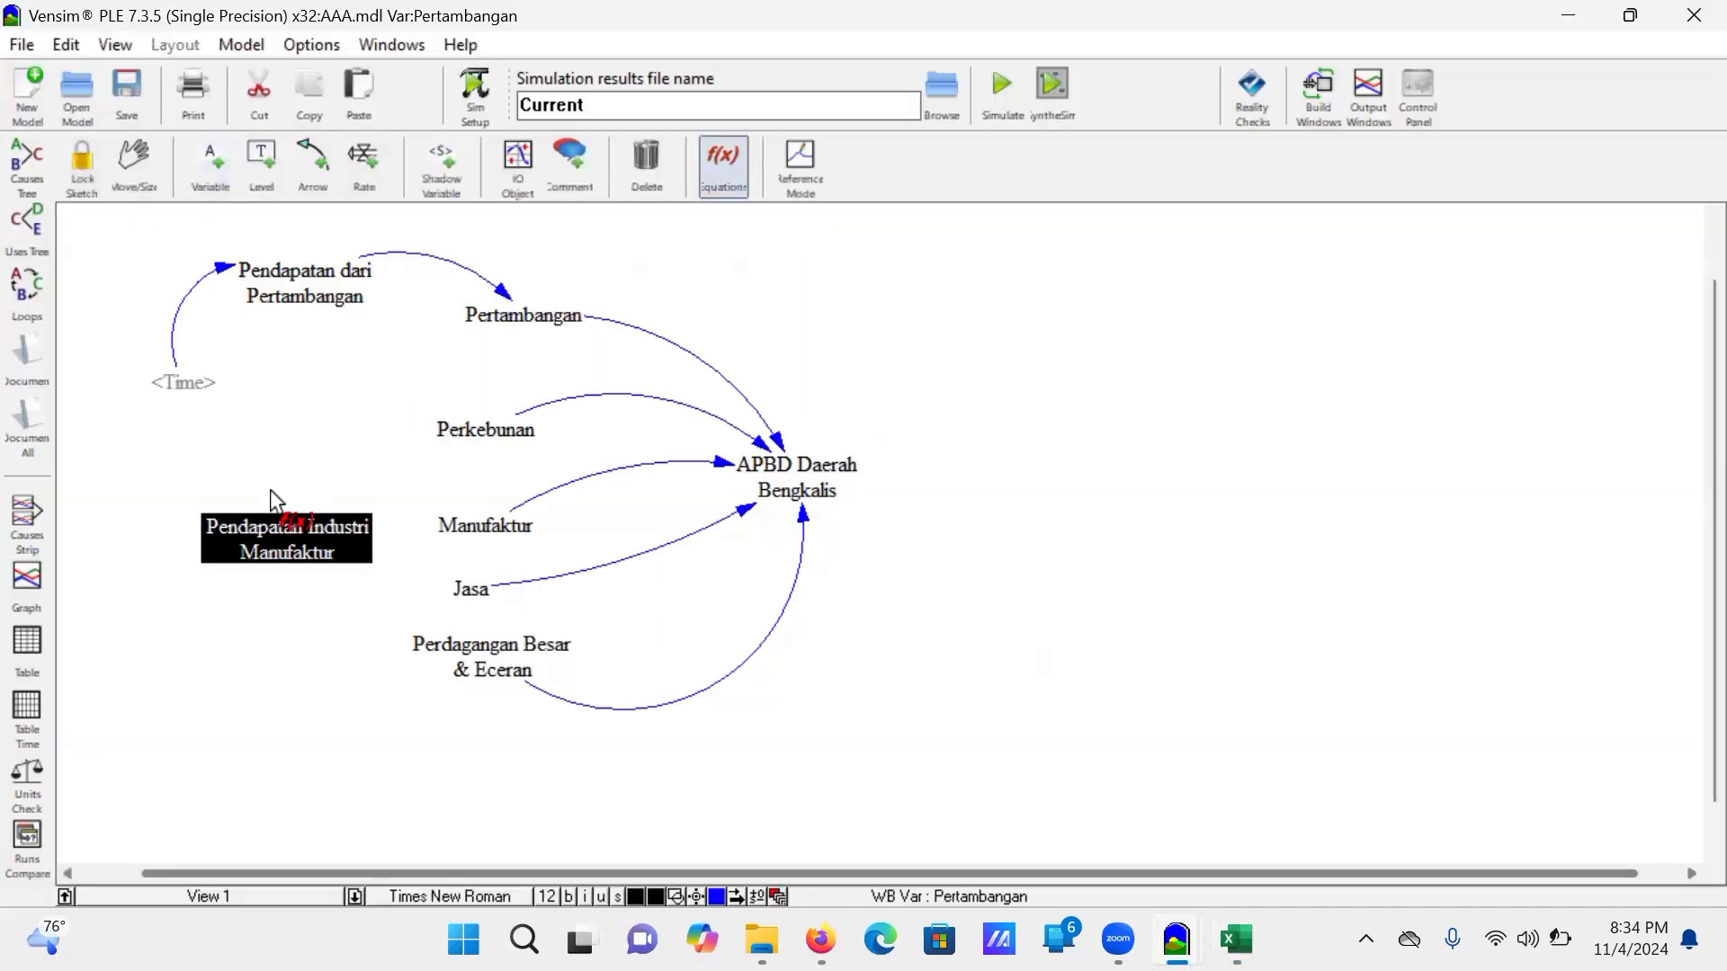
pyautogui.click(301, 524)
pyautogui.scroll(-15, 277, 478)
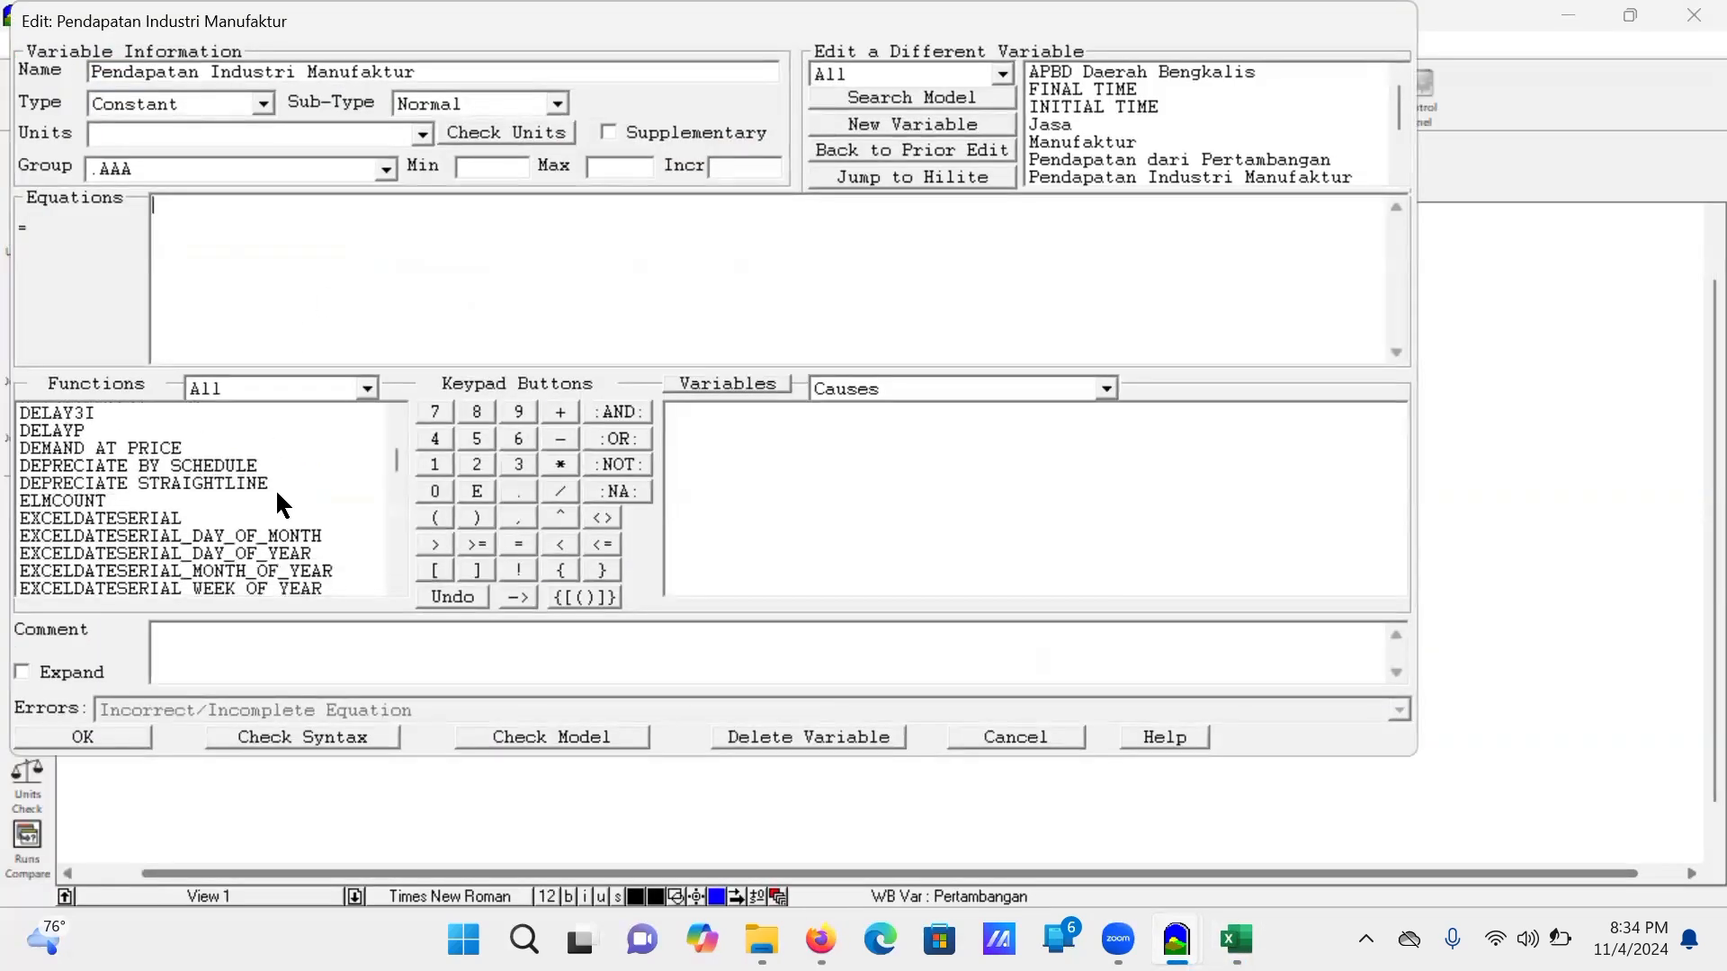
pyautogui.scroll(-20, 244, 521)
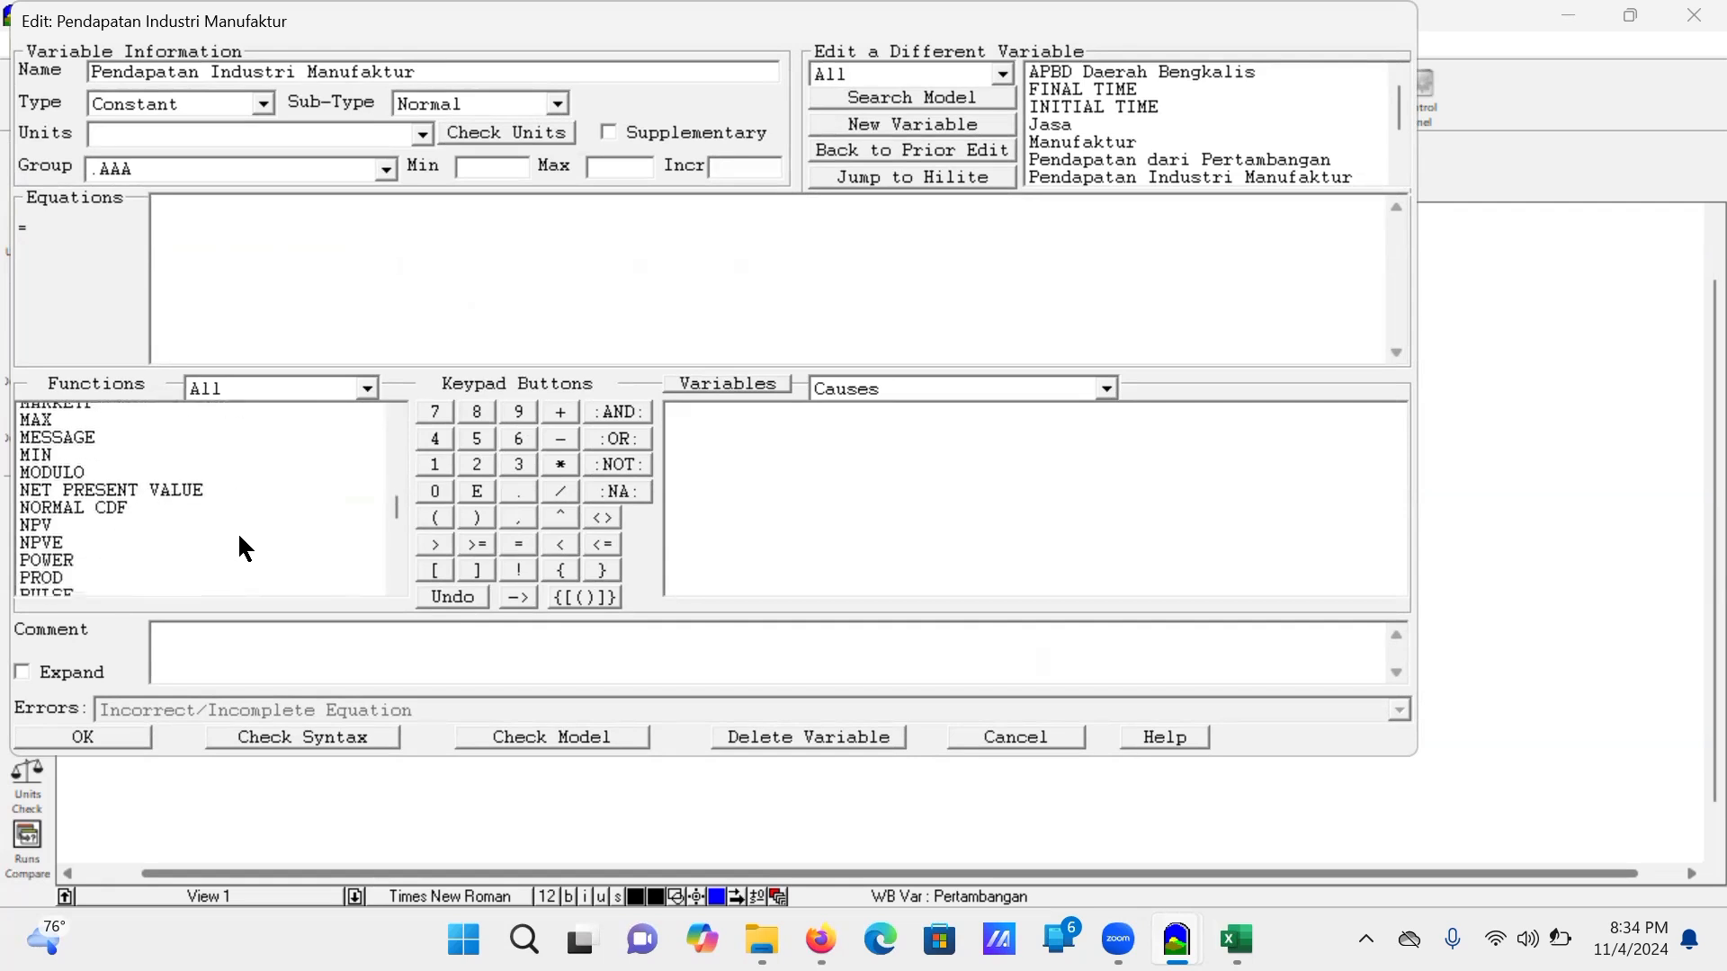
pyautogui.scroll(3, 270, 512)
pyautogui.moveTo(398, 508)
pyautogui.mouseDown()
pyautogui.moveTo(397, 486)
pyautogui.moveTo(401, 529)
pyautogui.mouseUp()
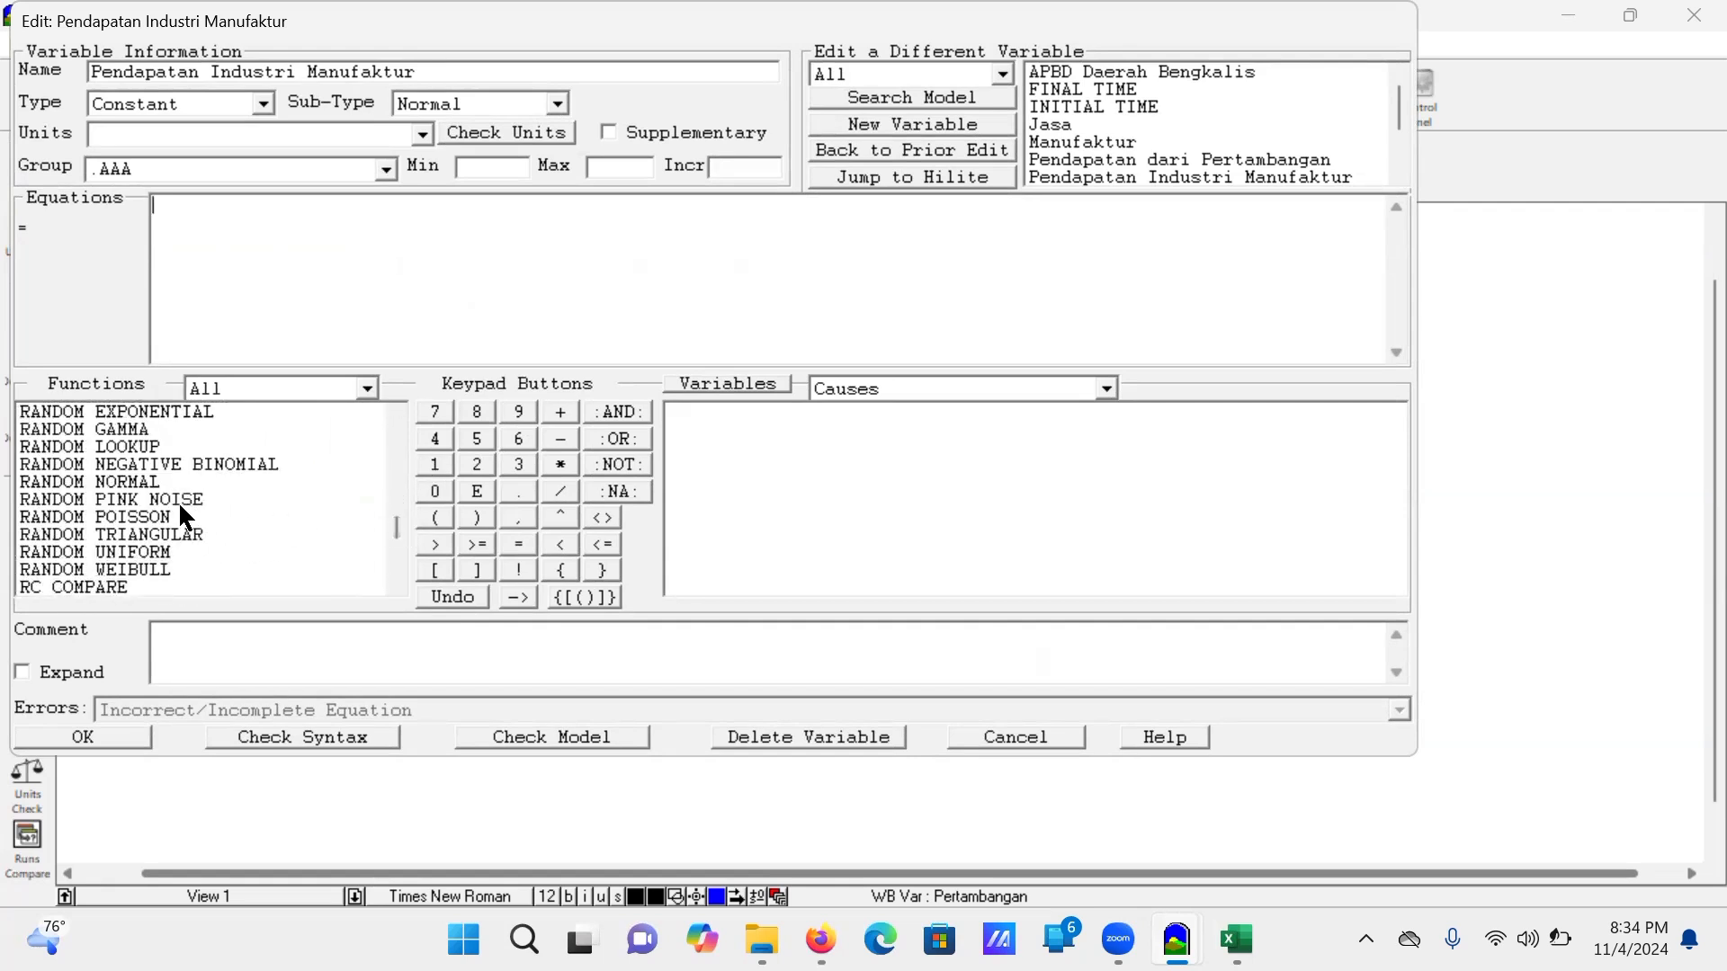
pyautogui.click(145, 552)
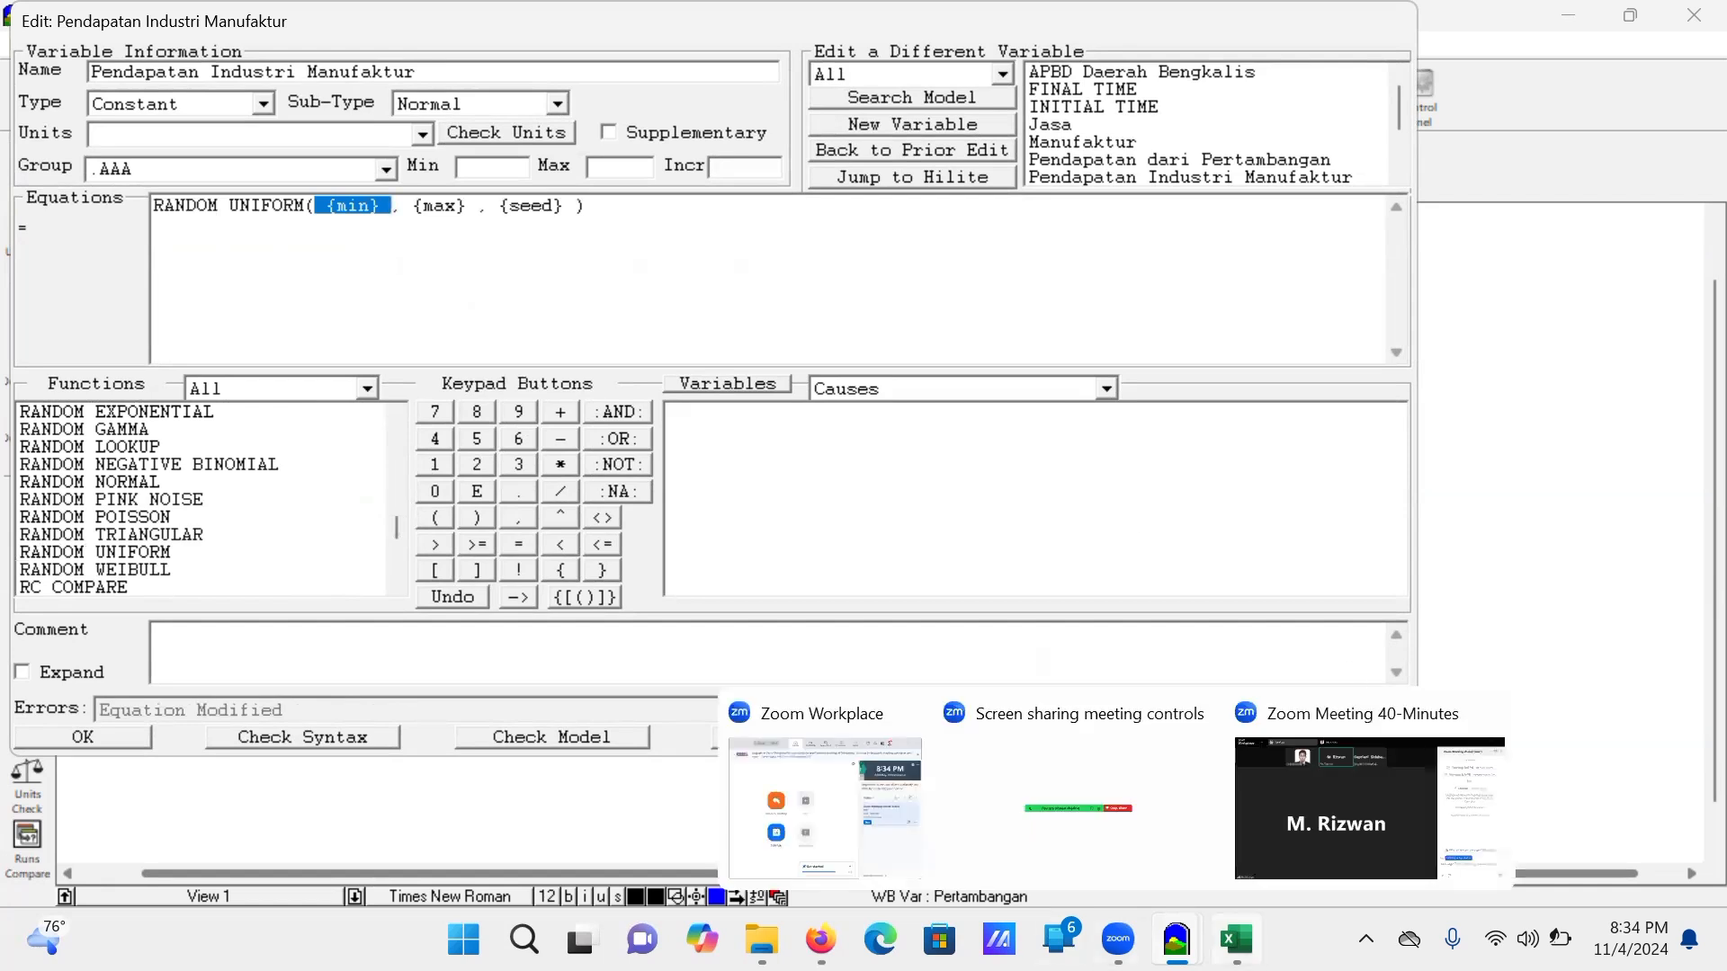
# Step: Switch to the Excel workbook and calculate the minimum of C3:C13 in cell C15
pyautogui.click(1238, 939)
pyautogui.click(165, 695)
pyautogui.press('Right')
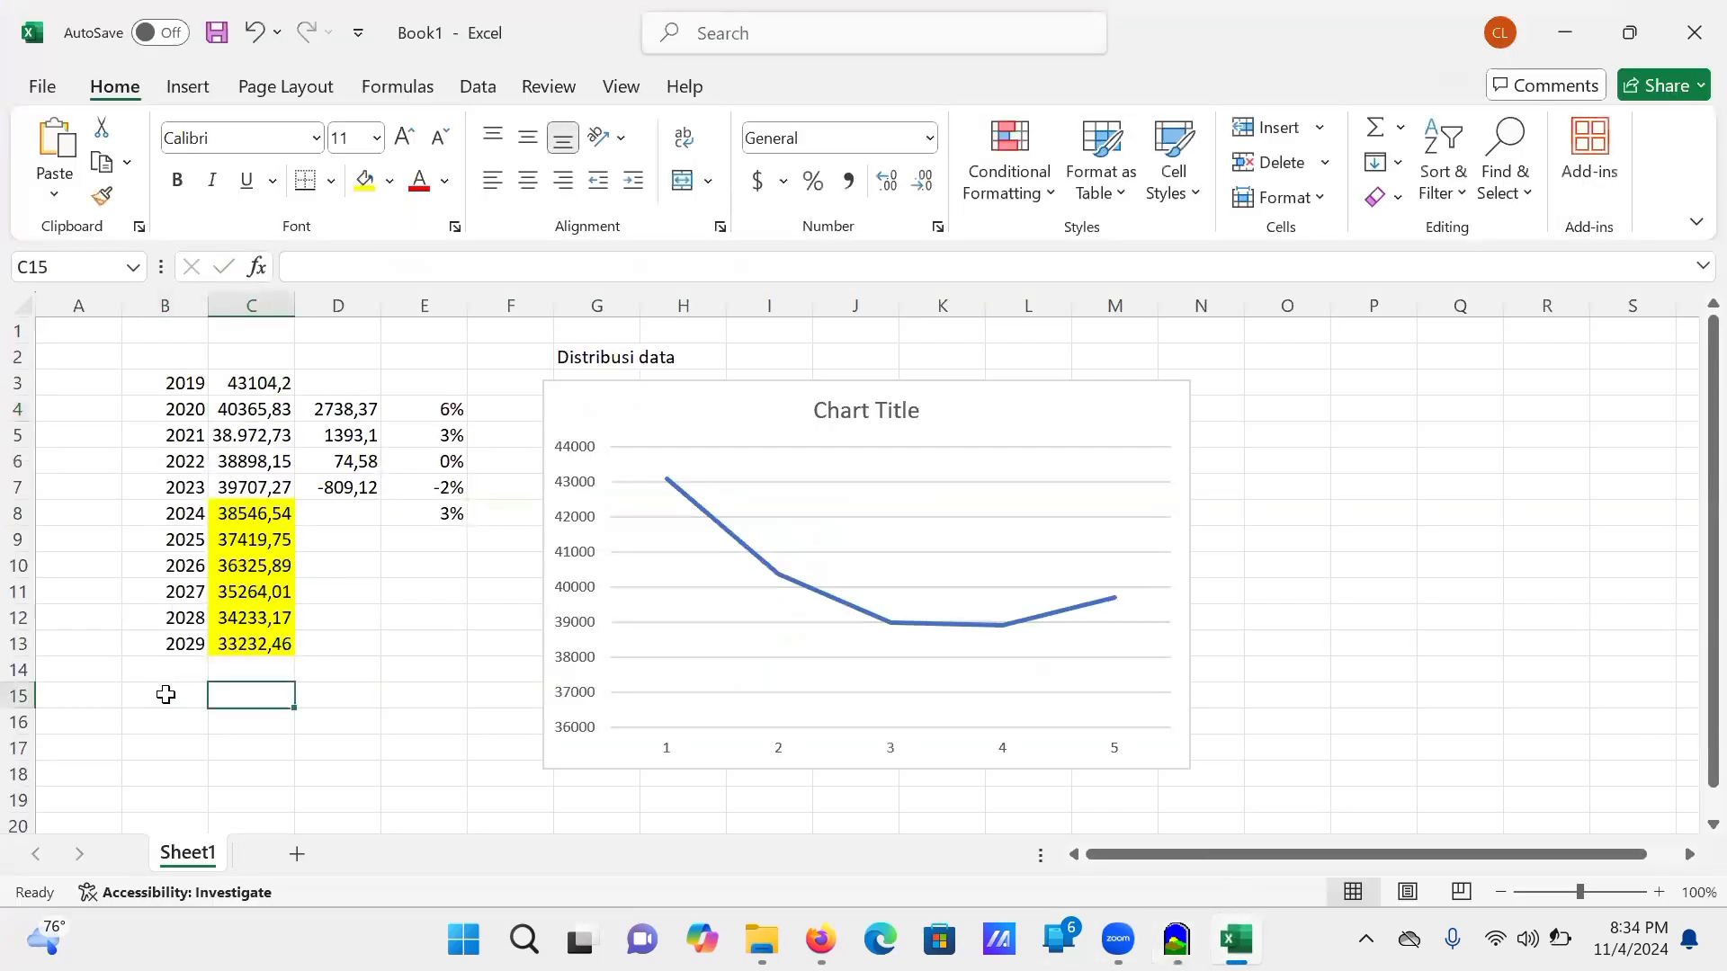
pyautogui.write('=min(')
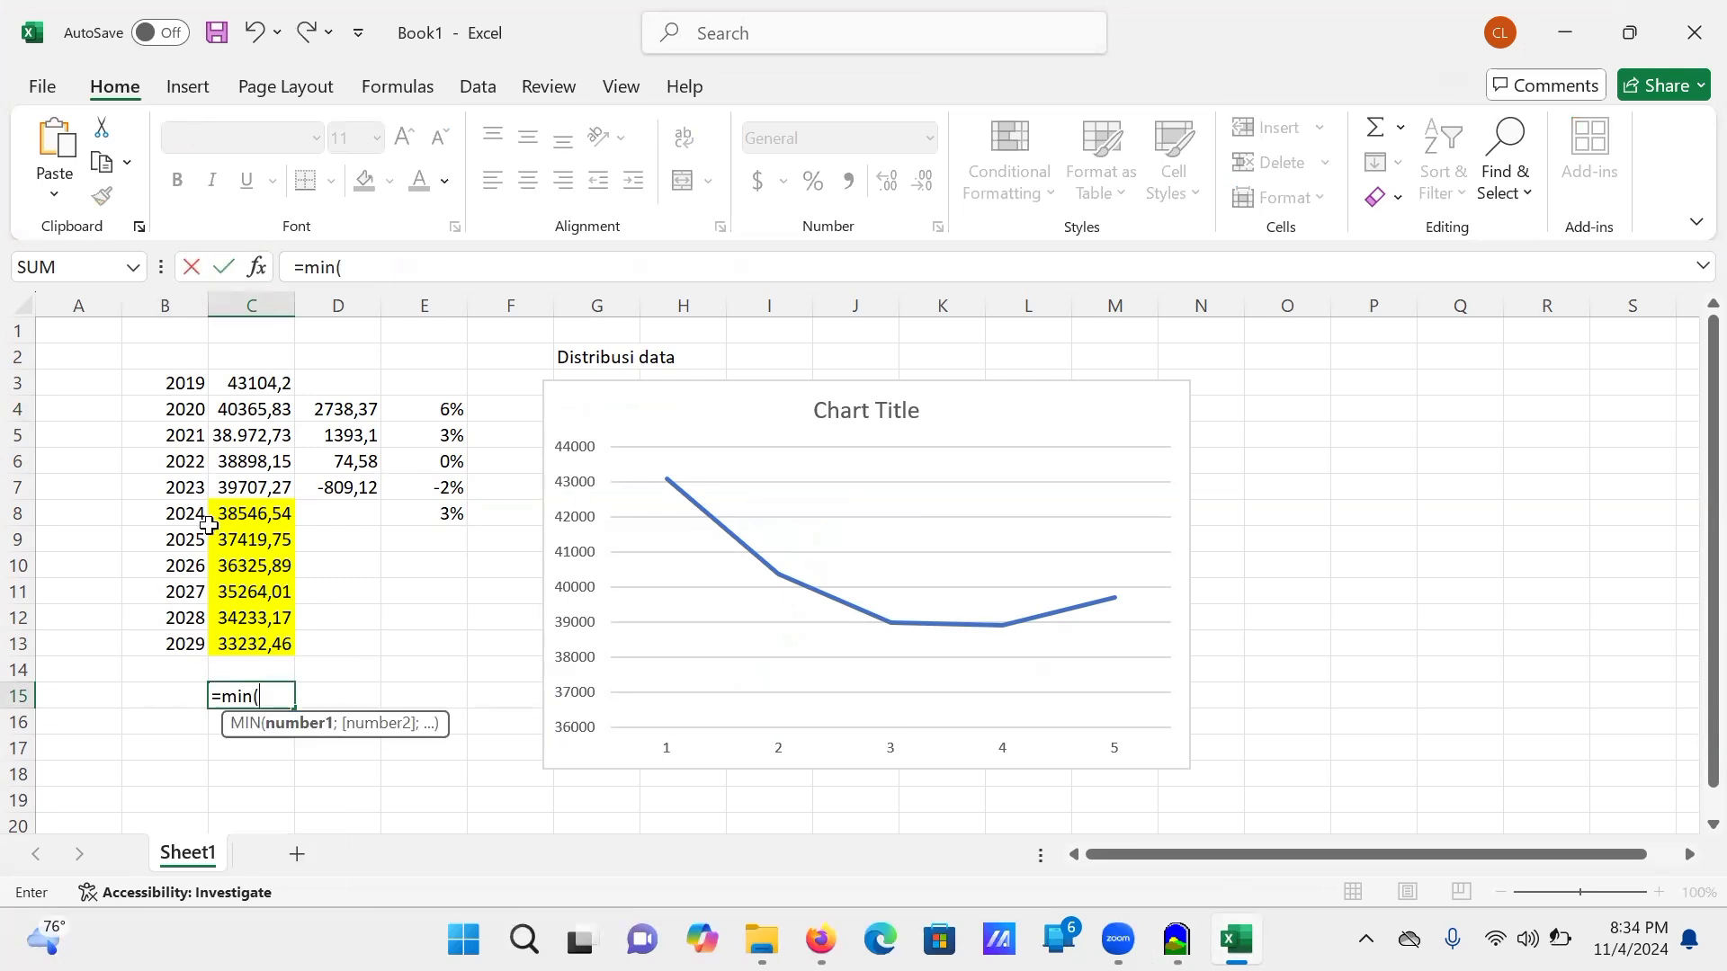
pyautogui.moveTo(261, 383); pyautogui.dragTo(249, 634)
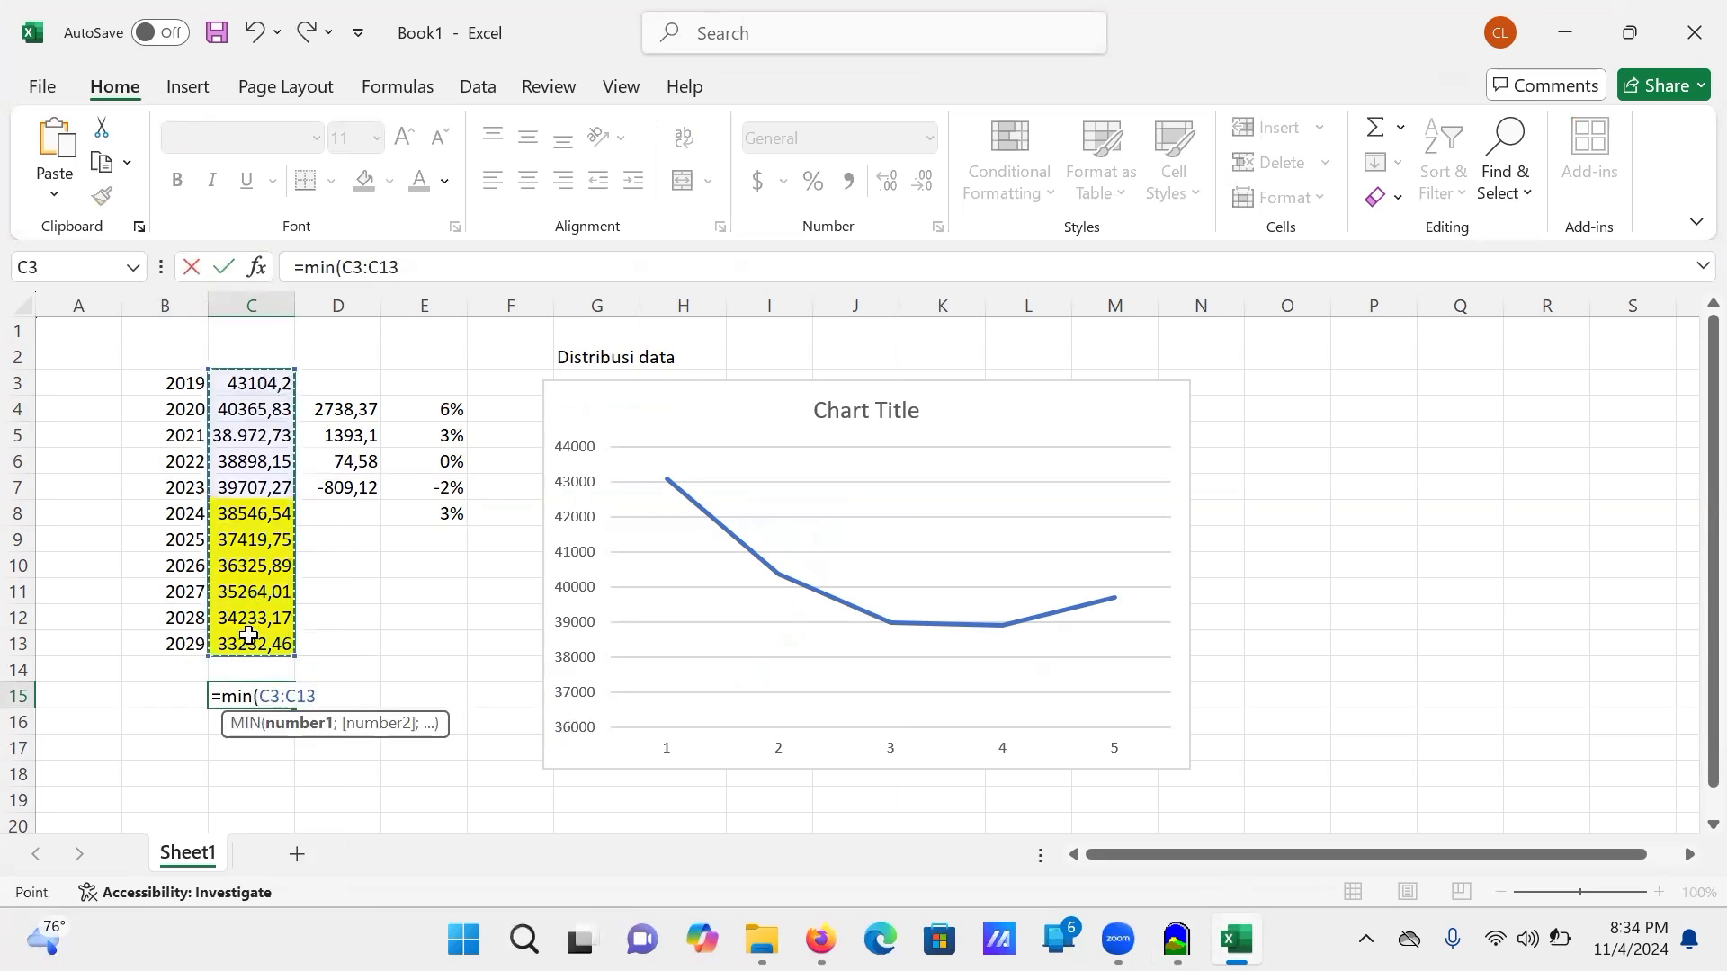
pyautogui.press('Return')
# Step: Calculate the maximum of C3:C13 in cell C16
pyautogui.write('=ma')
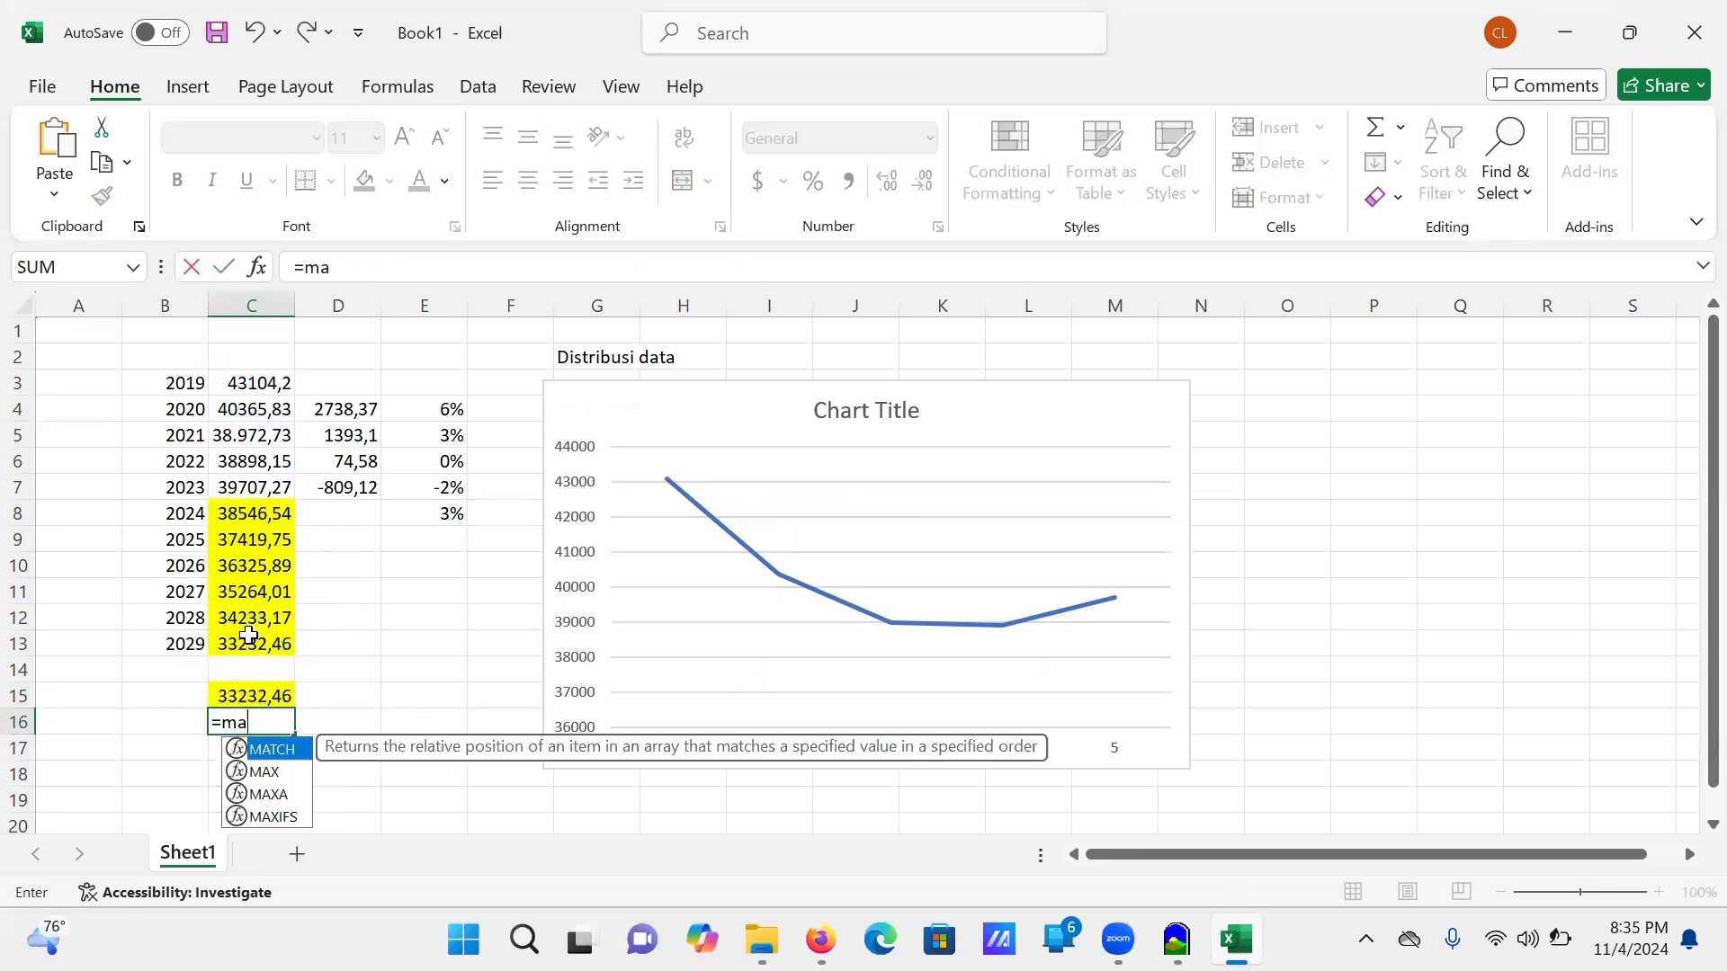
pyautogui.write('x(')
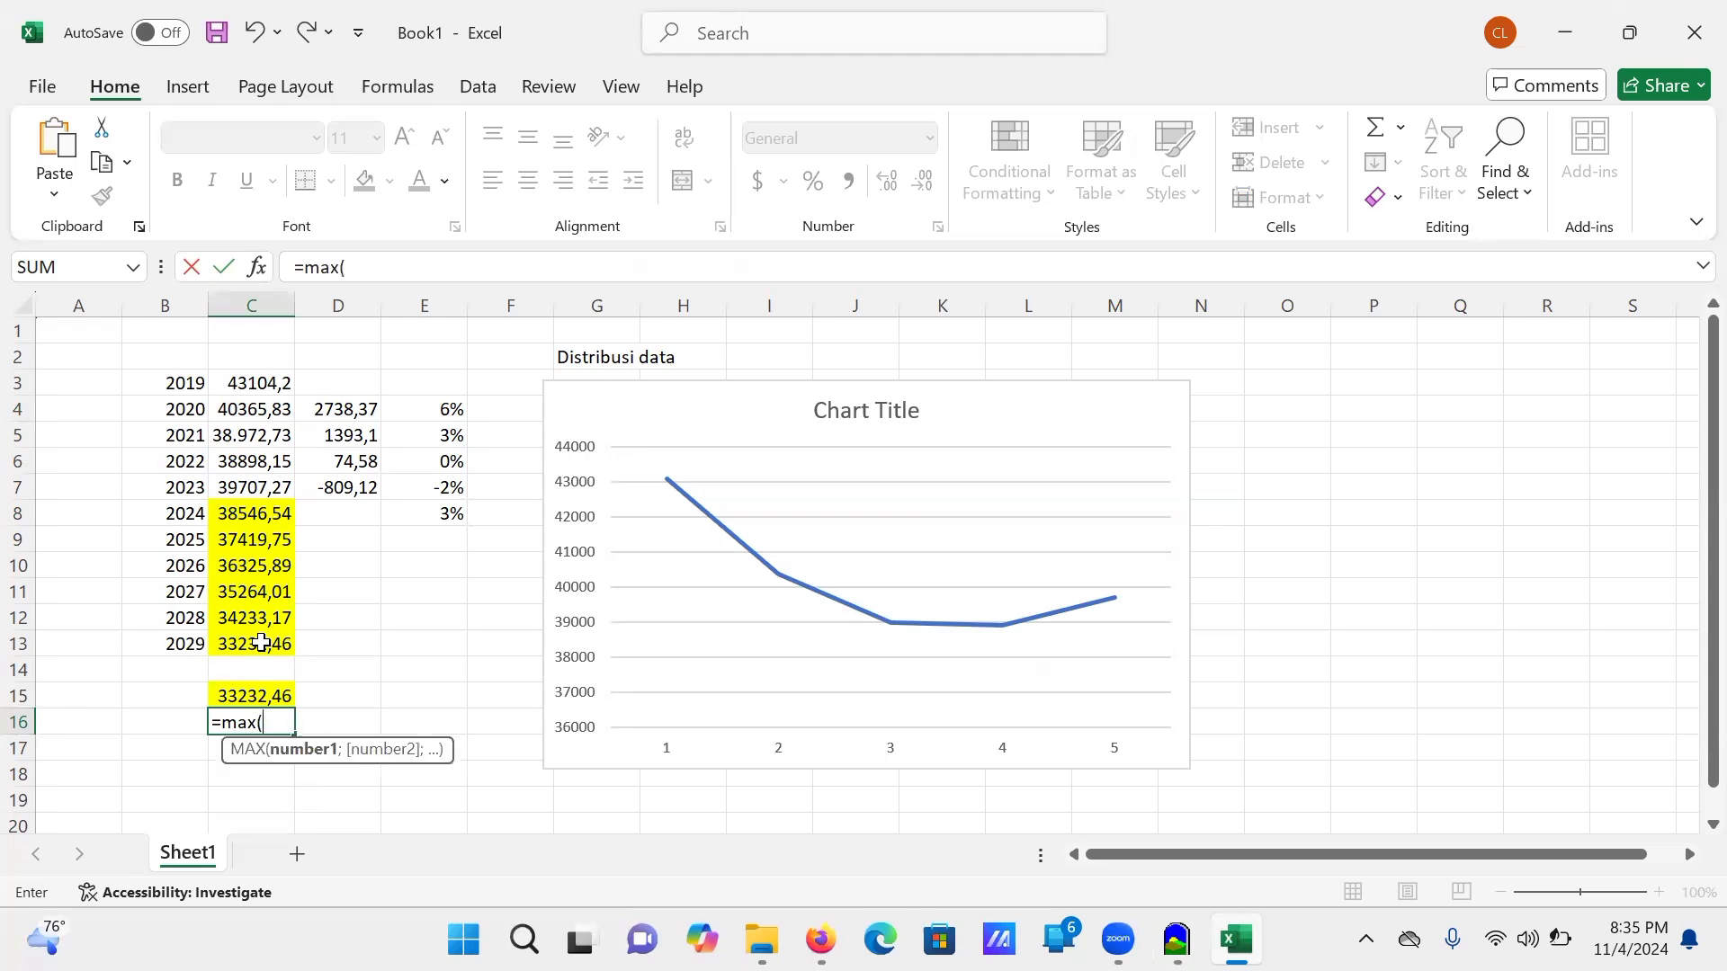
pyautogui.moveTo(249, 376); pyautogui.dragTo(258, 639)
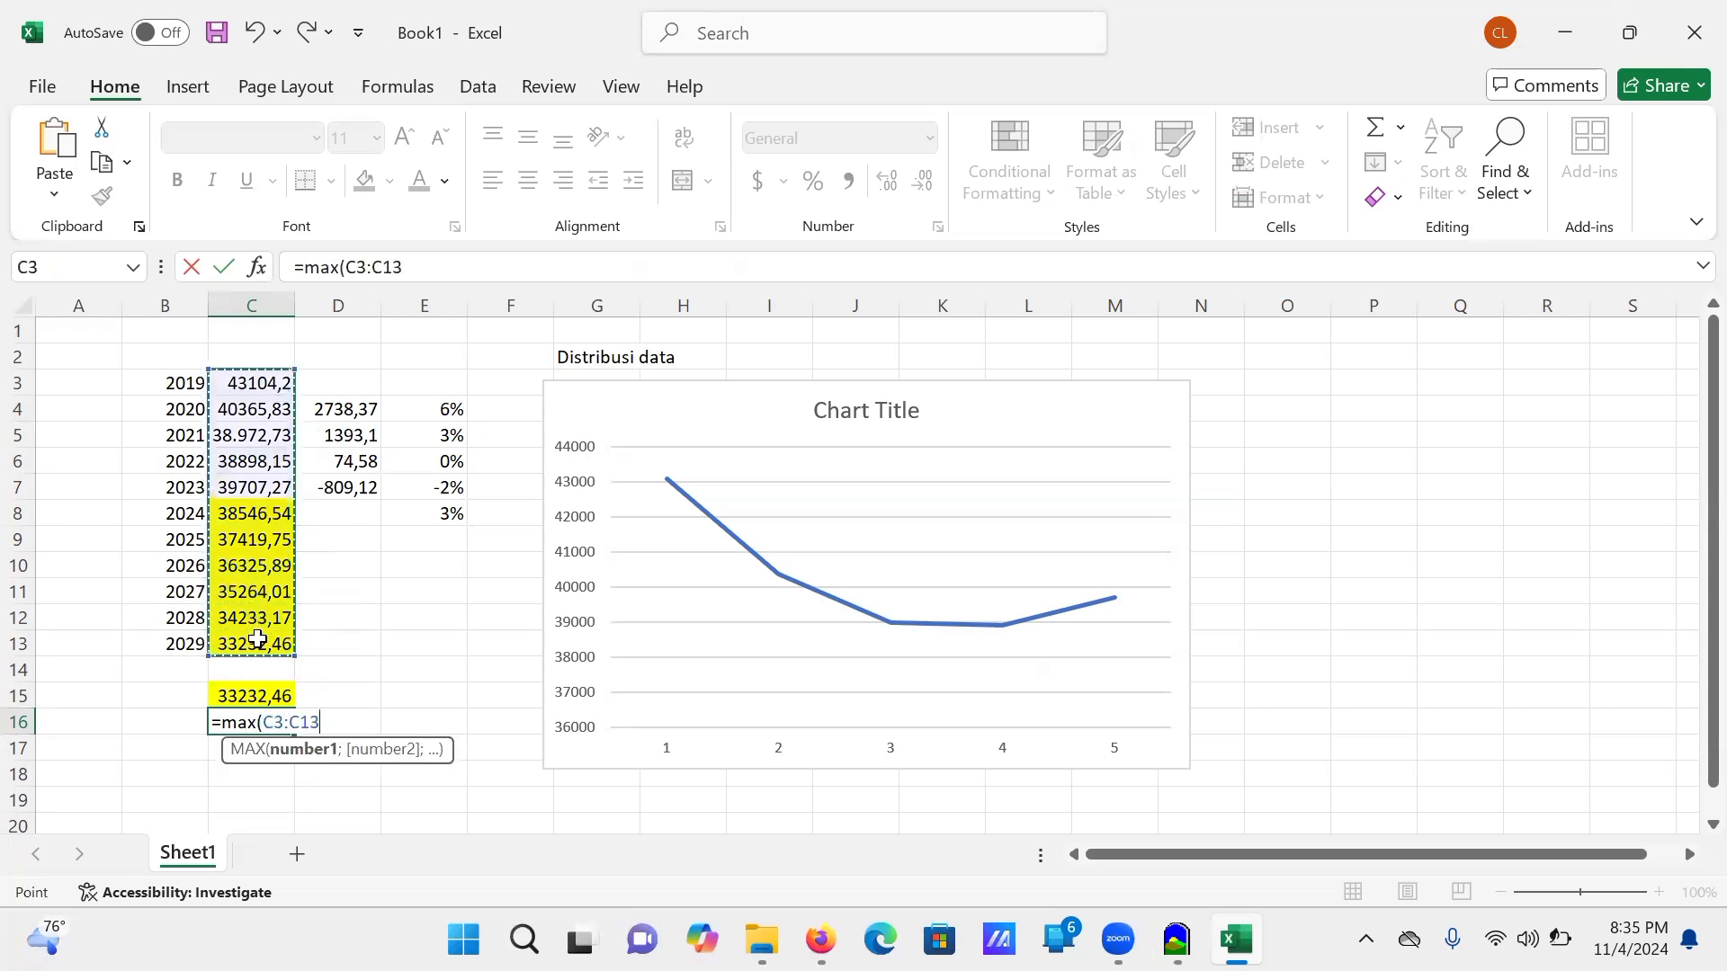
pyautogui.press('Return')
# Step: Copy the minimum from C15 into Vensim's RANDOM UNIFORM equation and edit the min argument to read 33232.43
pyautogui.click(274, 697)
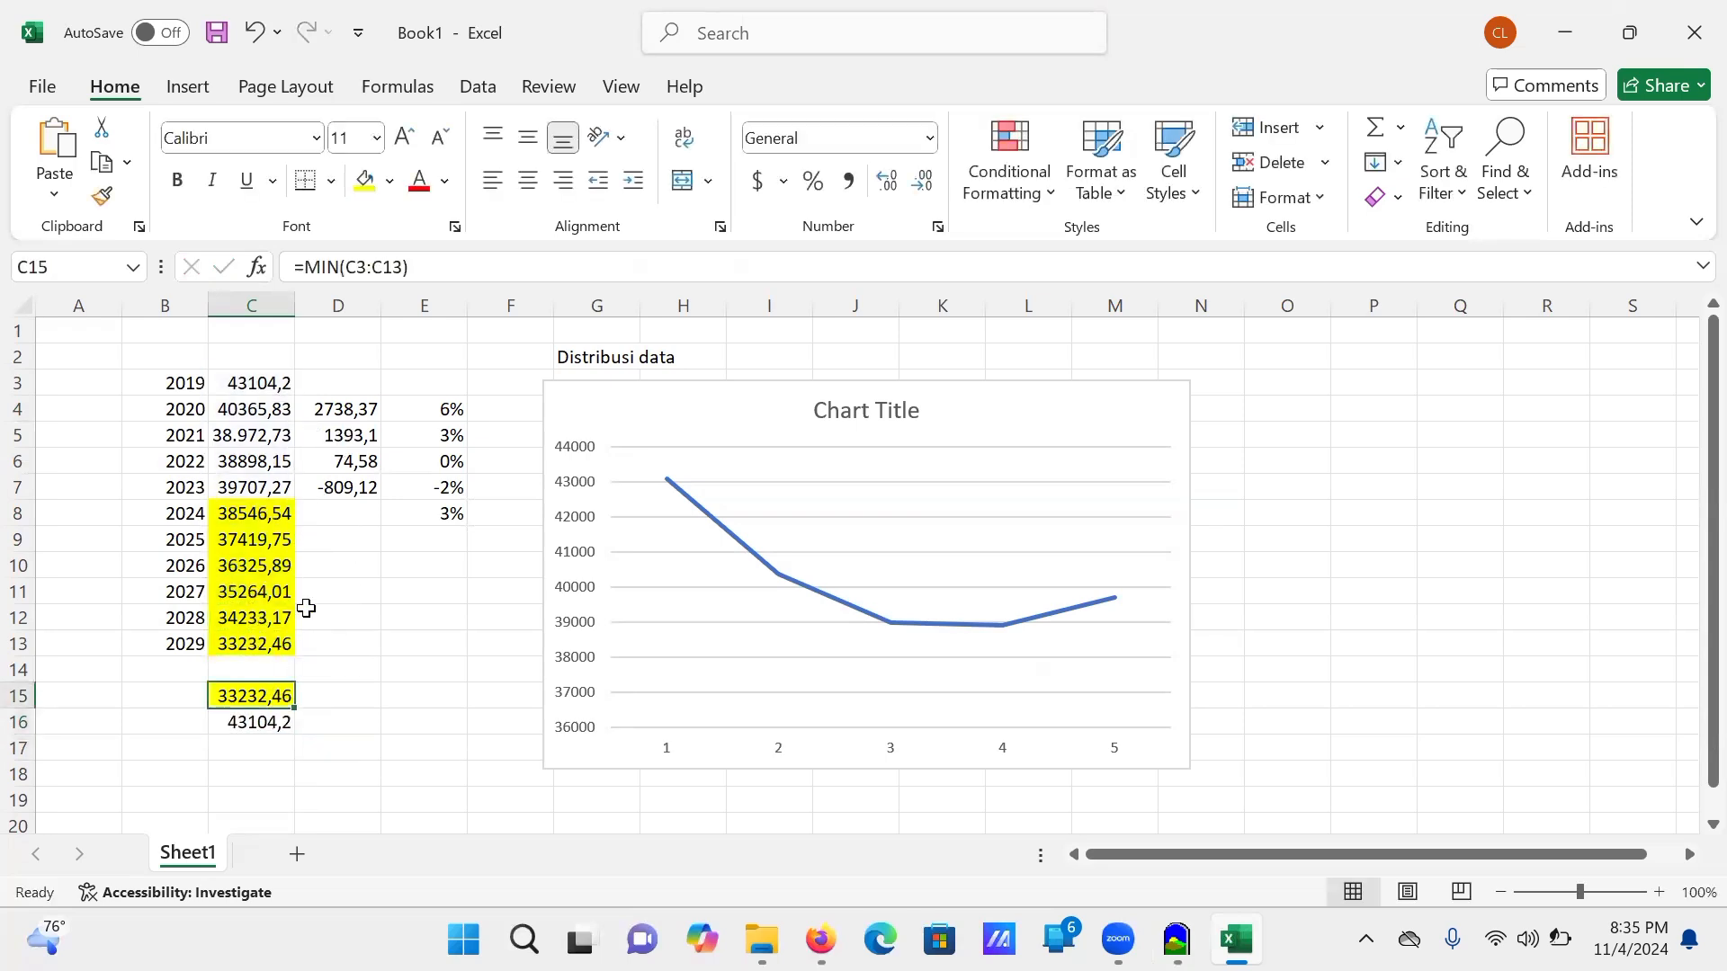
pyautogui.hotkey('ctrl', 'c')
pyautogui.moveTo(1177, 939)
pyautogui.click(1163, 801)
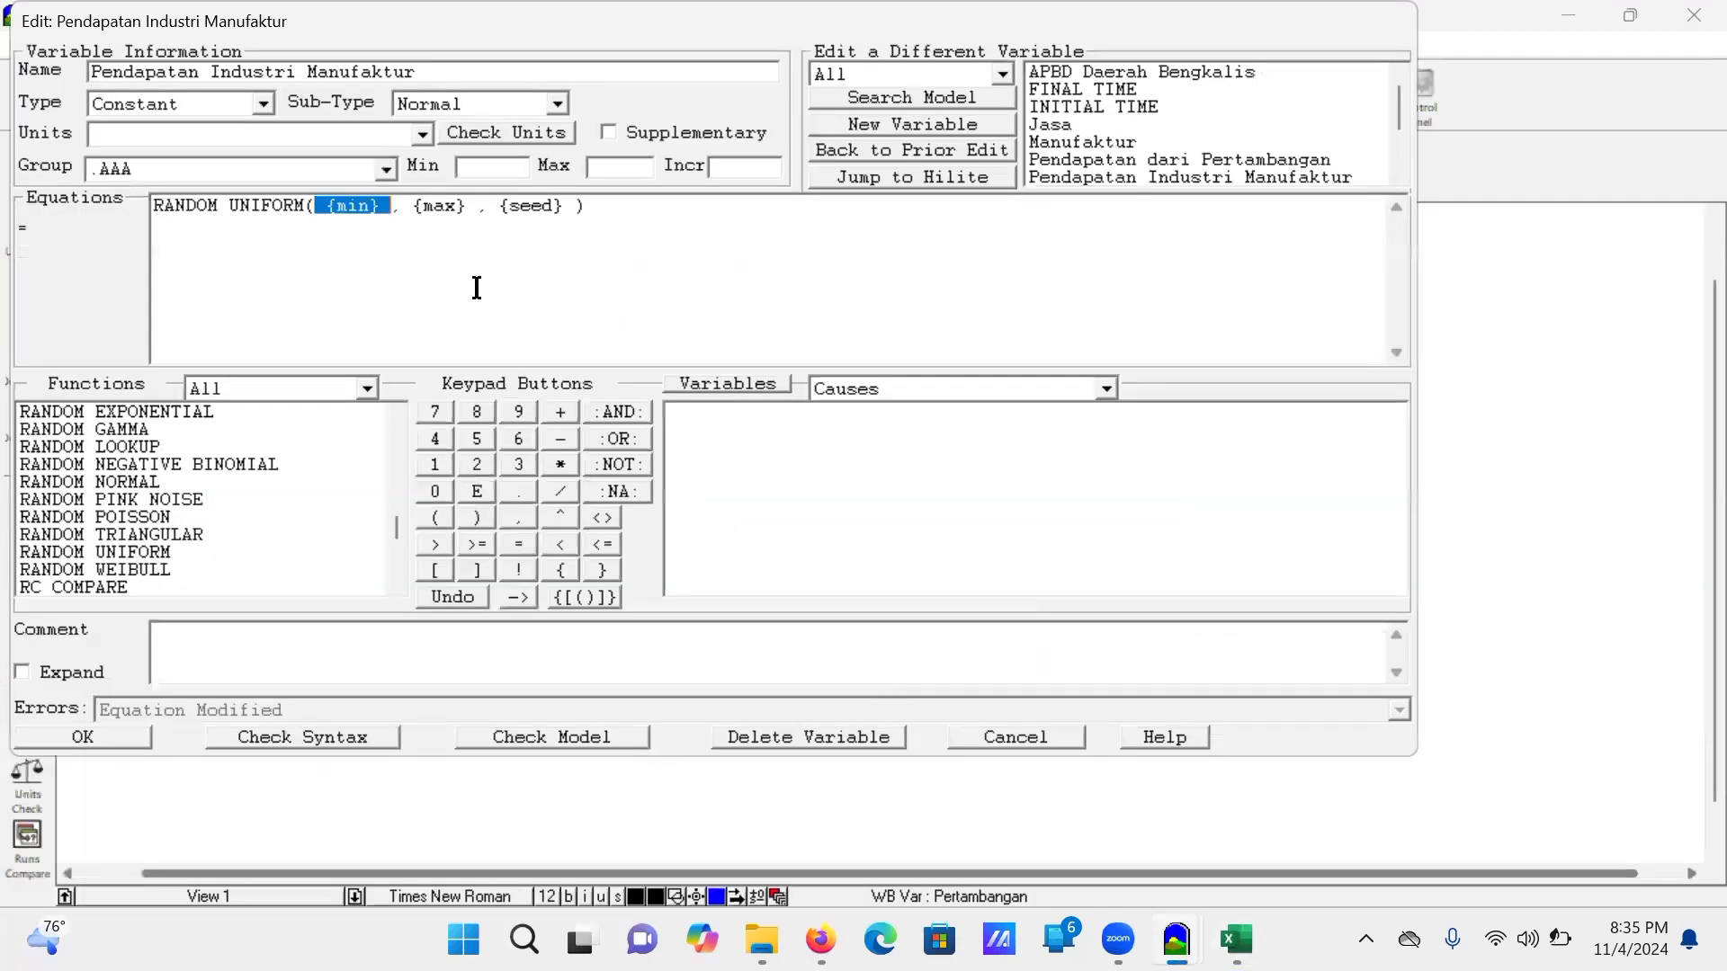
pyautogui.hotkey('ctrl', 'v')
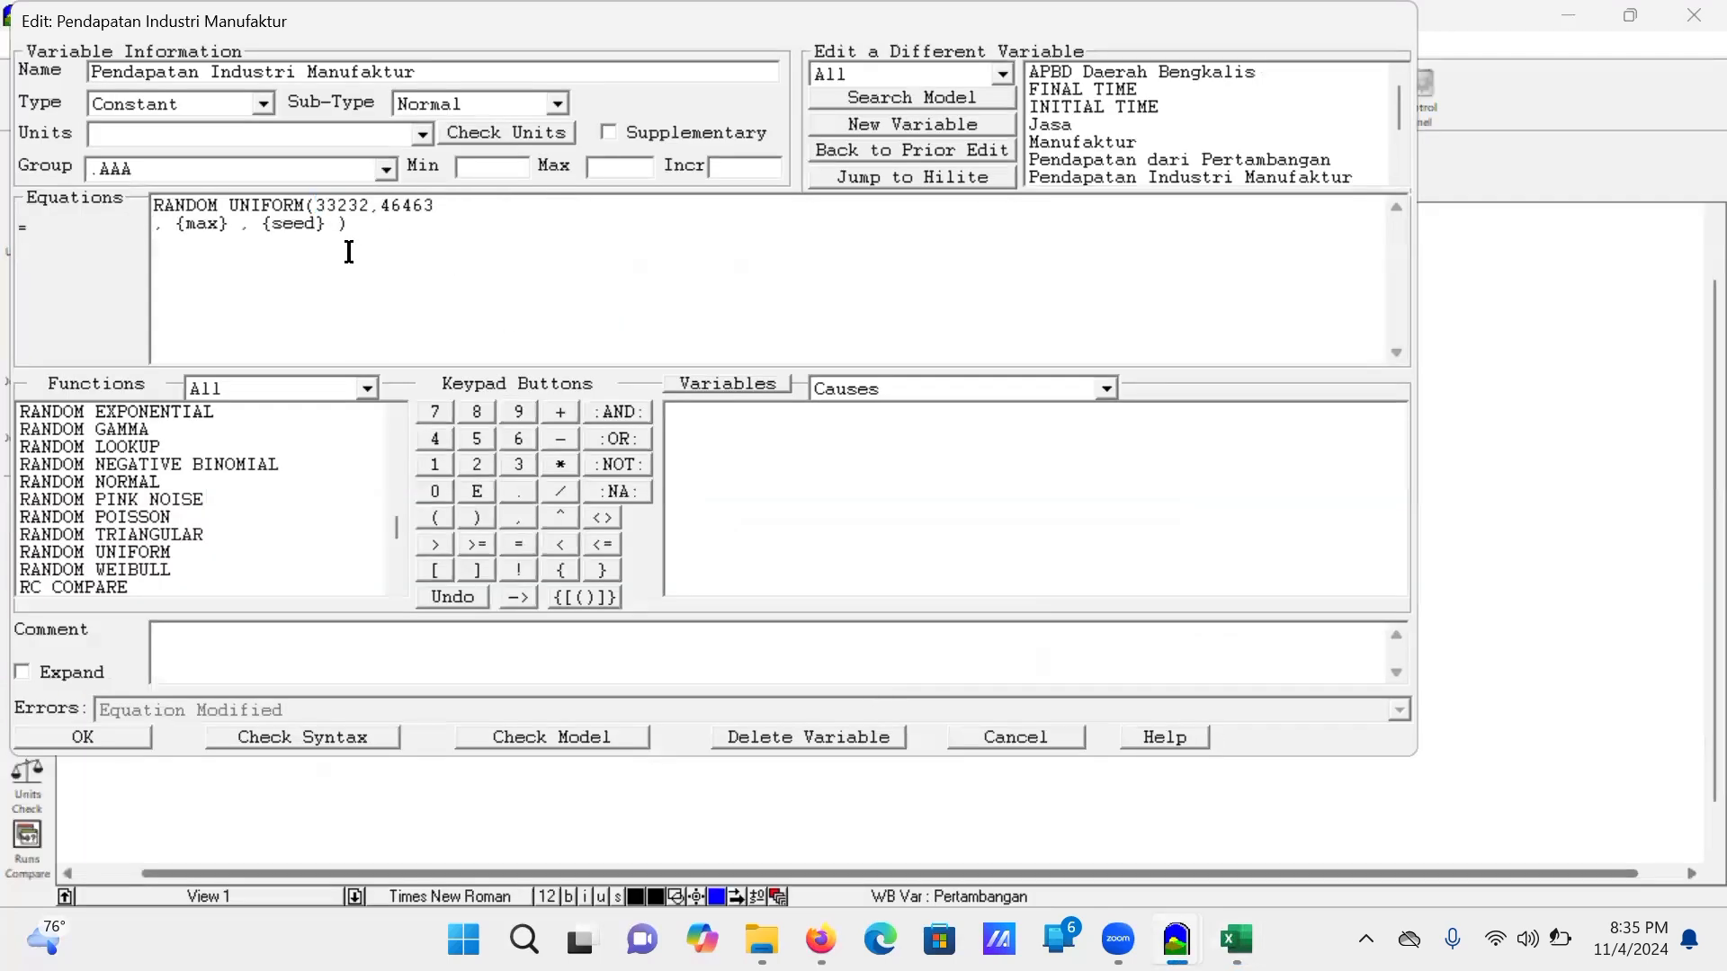
pyautogui.press('BackSpace')
pyautogui.press('BackSpace')
pyautogui.press('BackSpace')
pyautogui.press('BackSpace')
pyautogui.press('BackSpace')
pyautogui.press('BackSpace')
pyautogui.press('BackSpace')
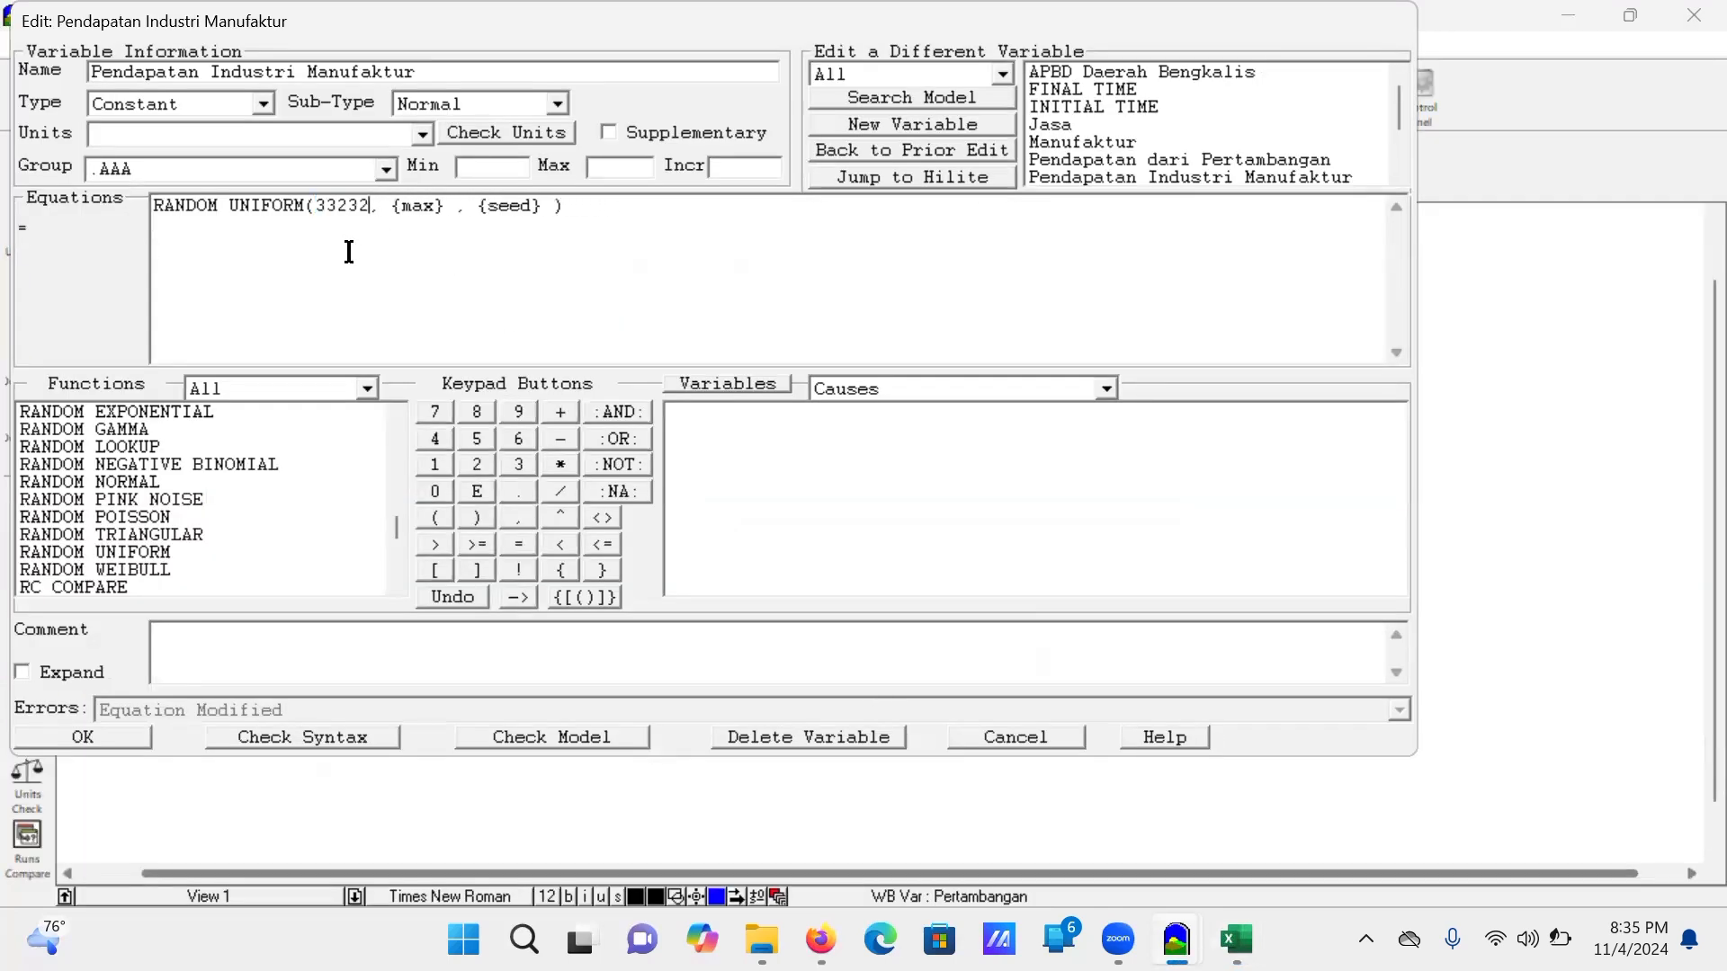
pyautogui.write('.')
pyautogui.write('46')
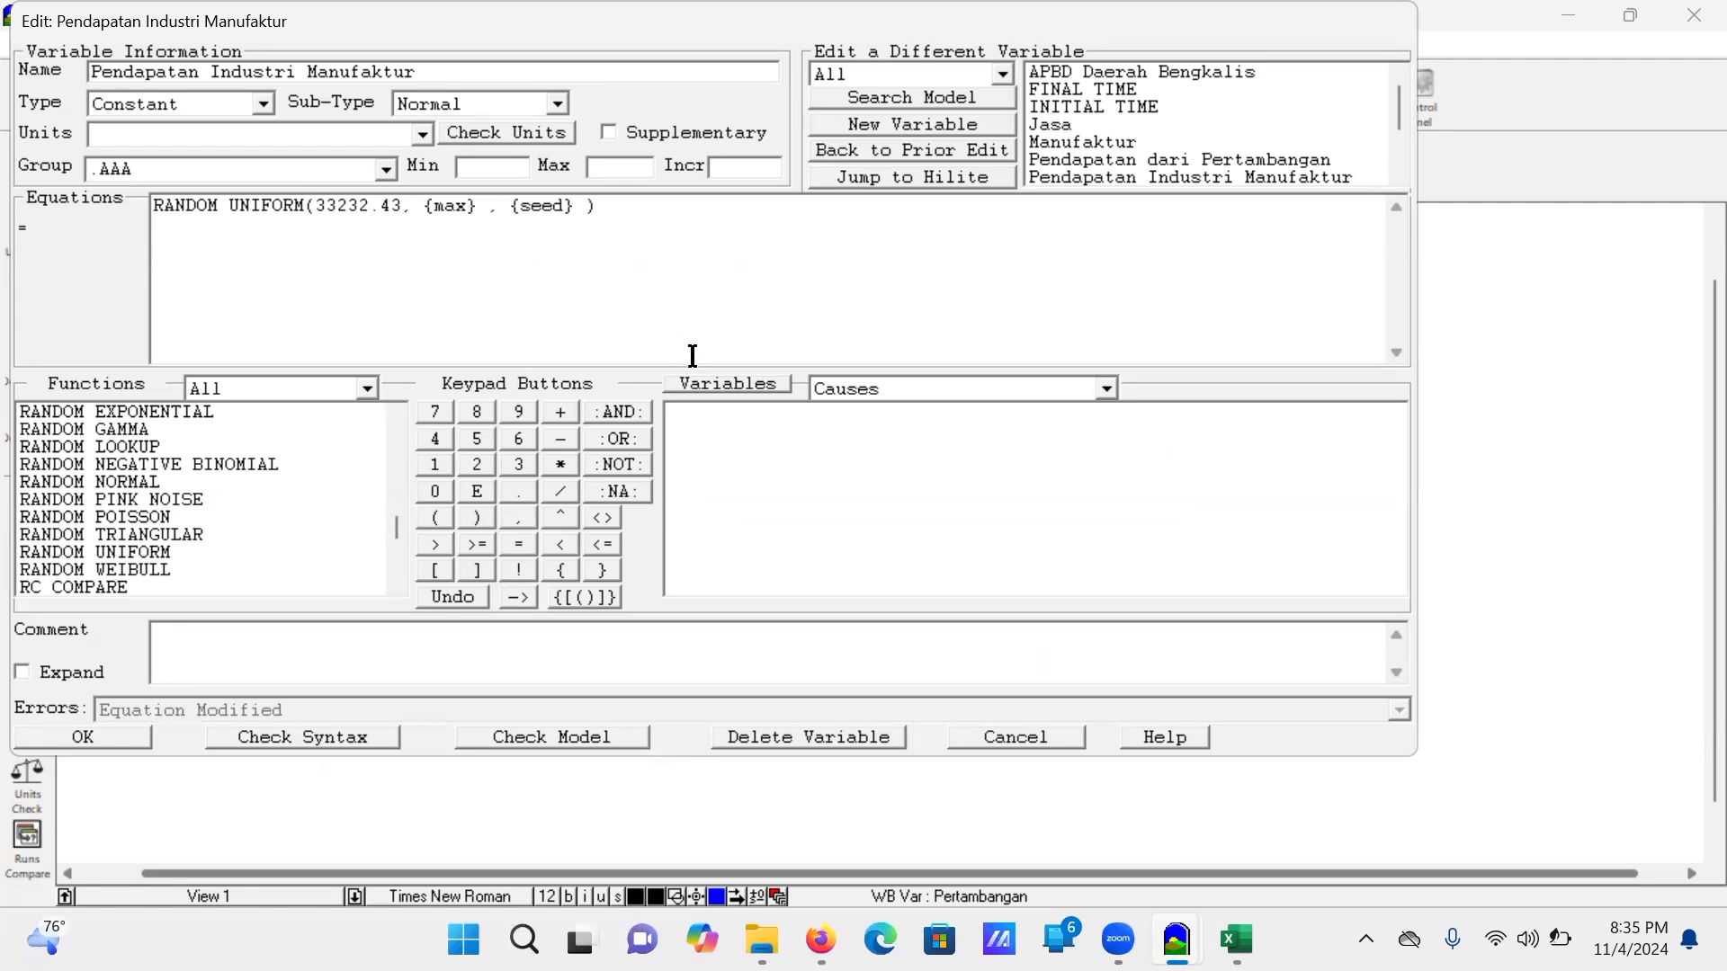
# Step: Copy the maximum from C16 in Excel into Vensim's RANDOM UNIFORM equation as the max argument, written 43104.2
pyautogui.click(1236, 940)
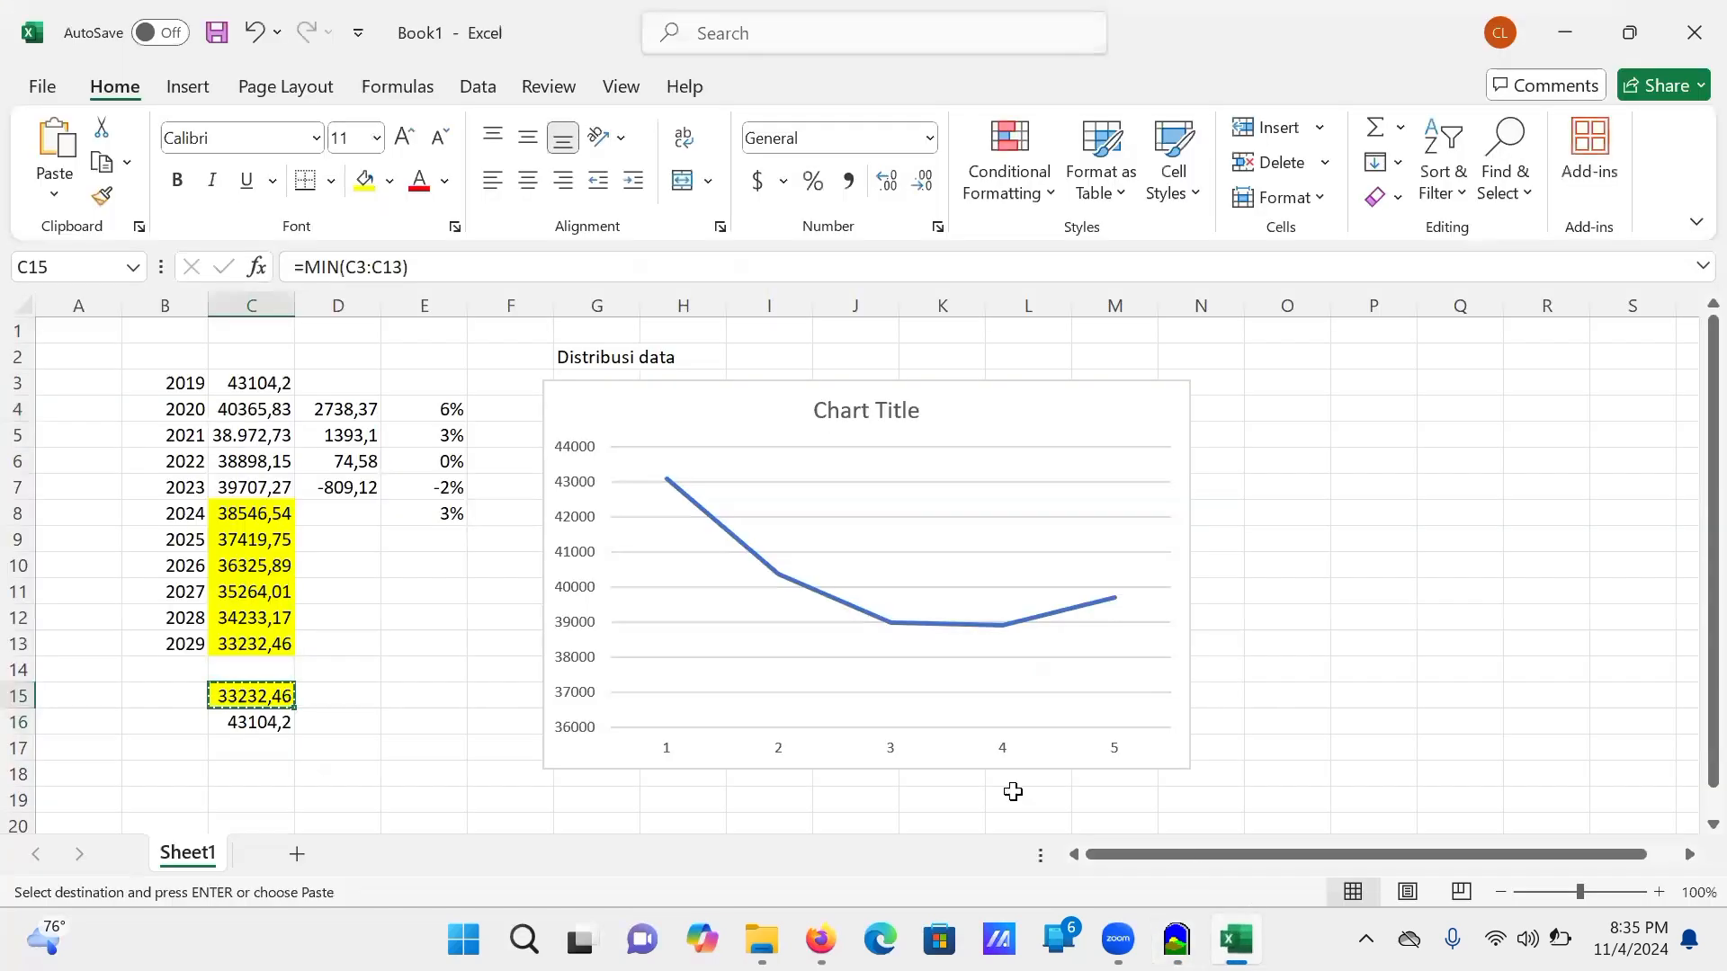
pyautogui.click(266, 721)
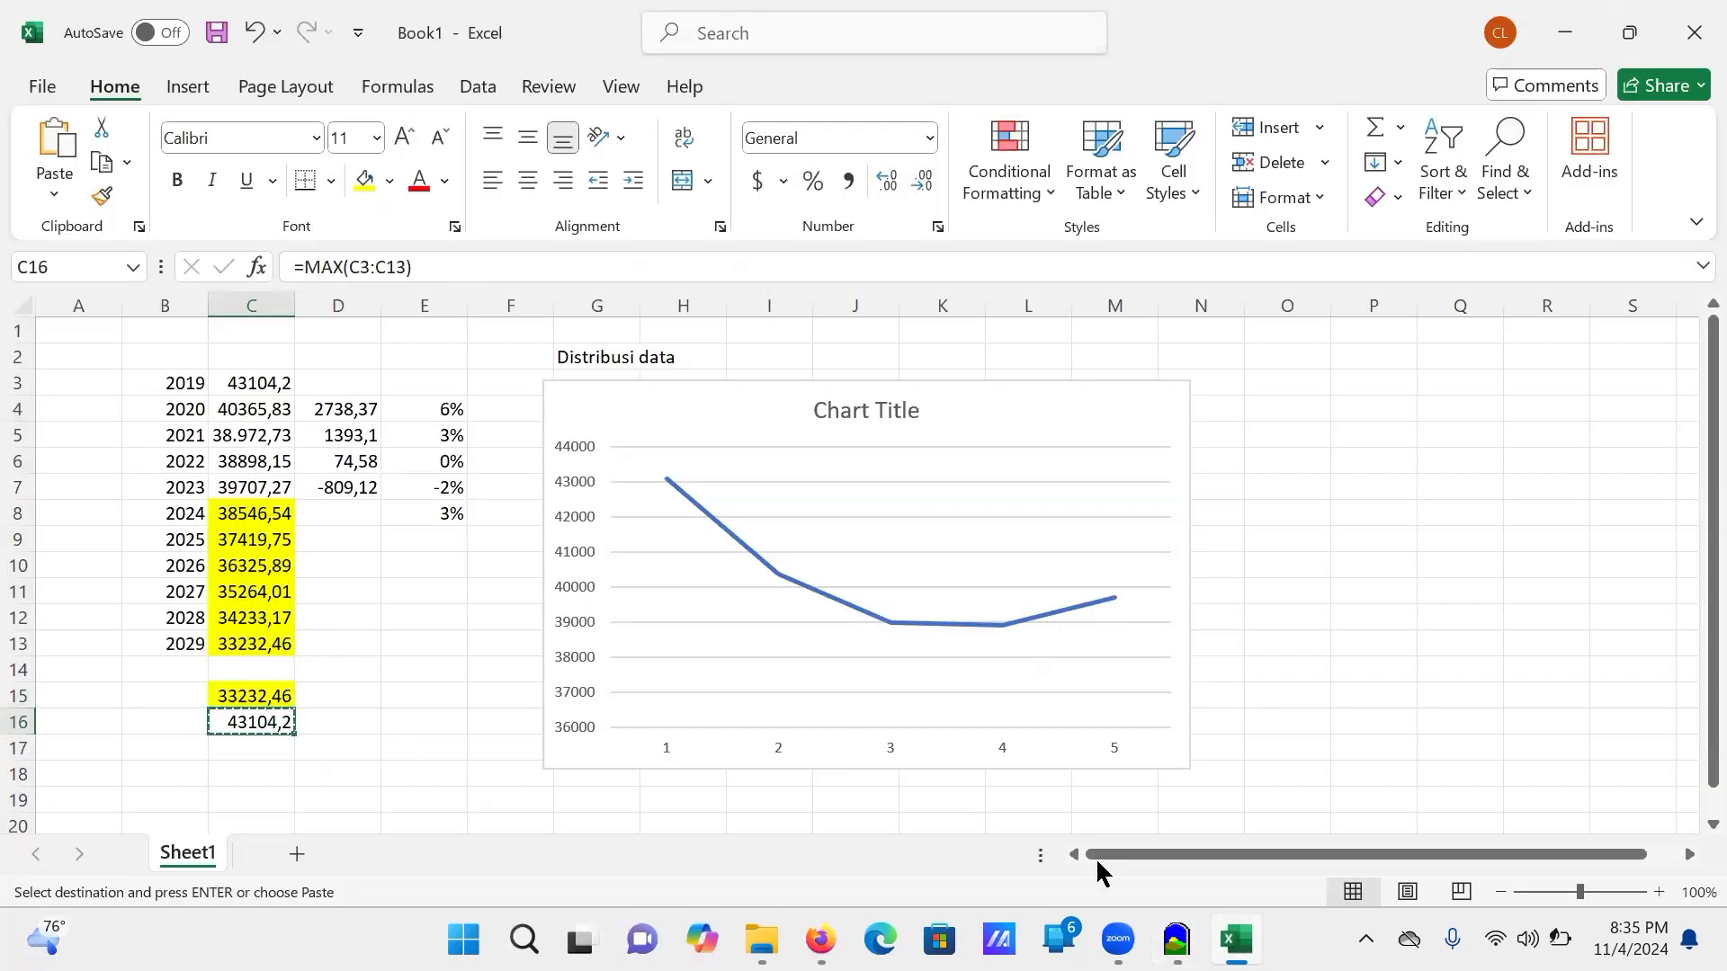
pyautogui.moveTo(1176, 938)
pyautogui.click(1263, 794)
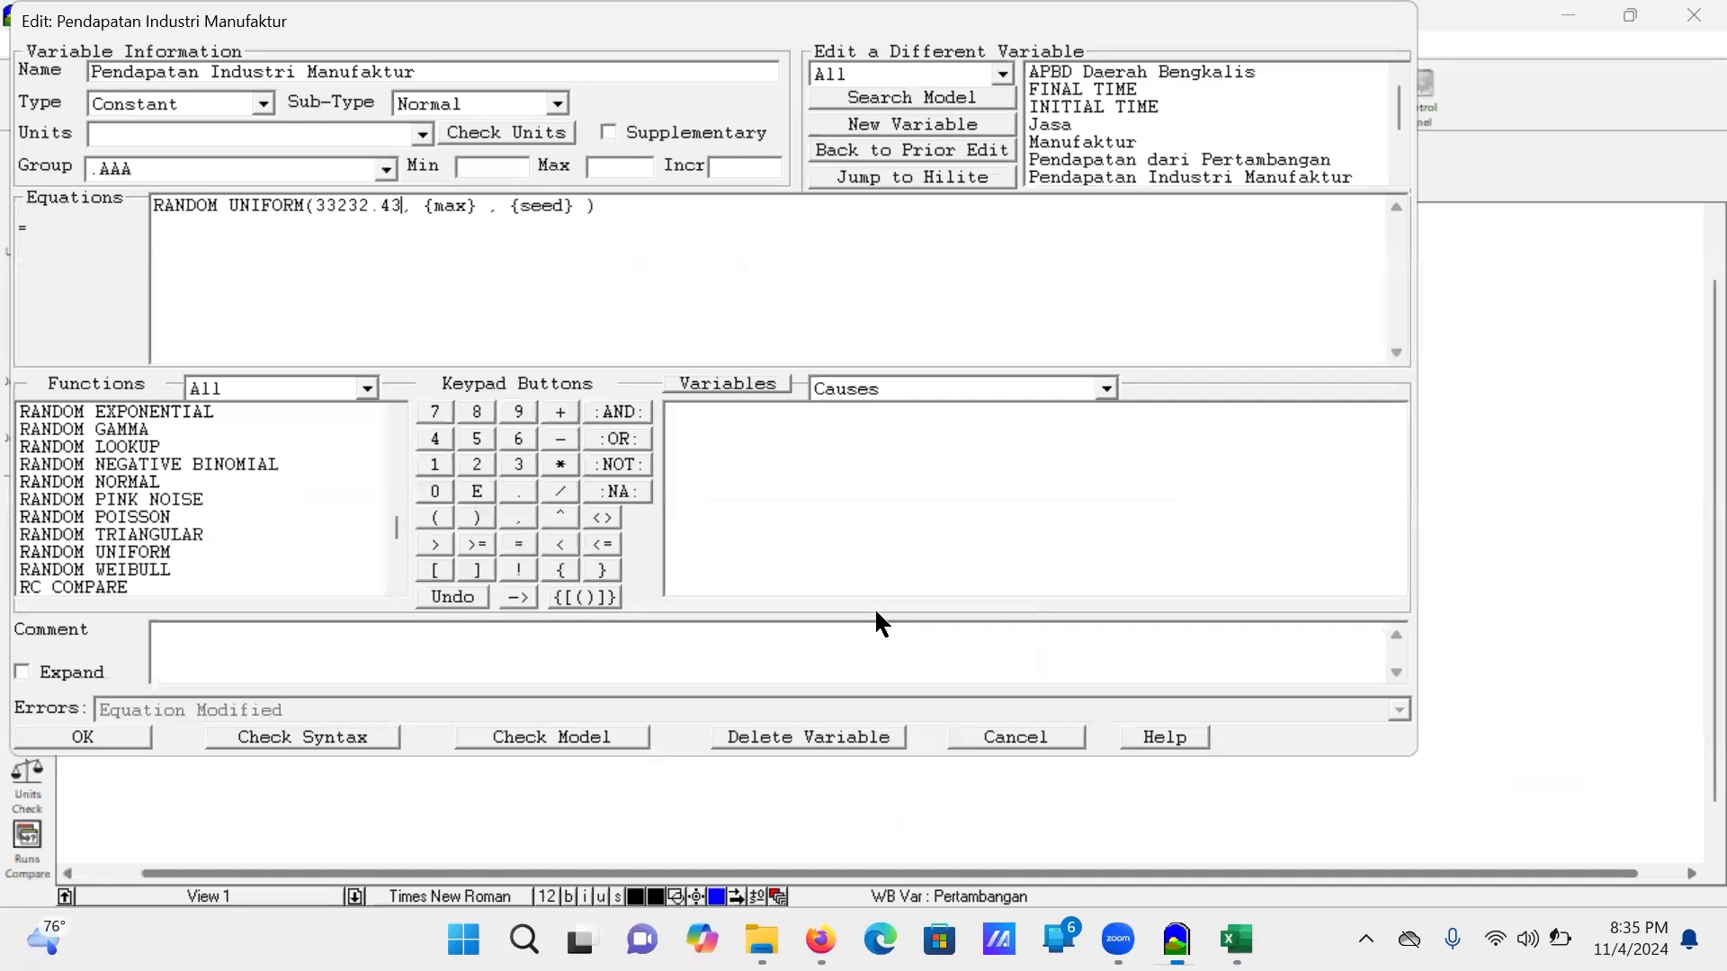
pyautogui.click(475, 205)
pyautogui.press('BackSpace')
pyautogui.press('BackSpace')
pyautogui.press('BackSpace')
pyautogui.press('BackSpace')
pyautogui.press('BackSpace')
pyautogui.hotkey('ctrl', 'v')
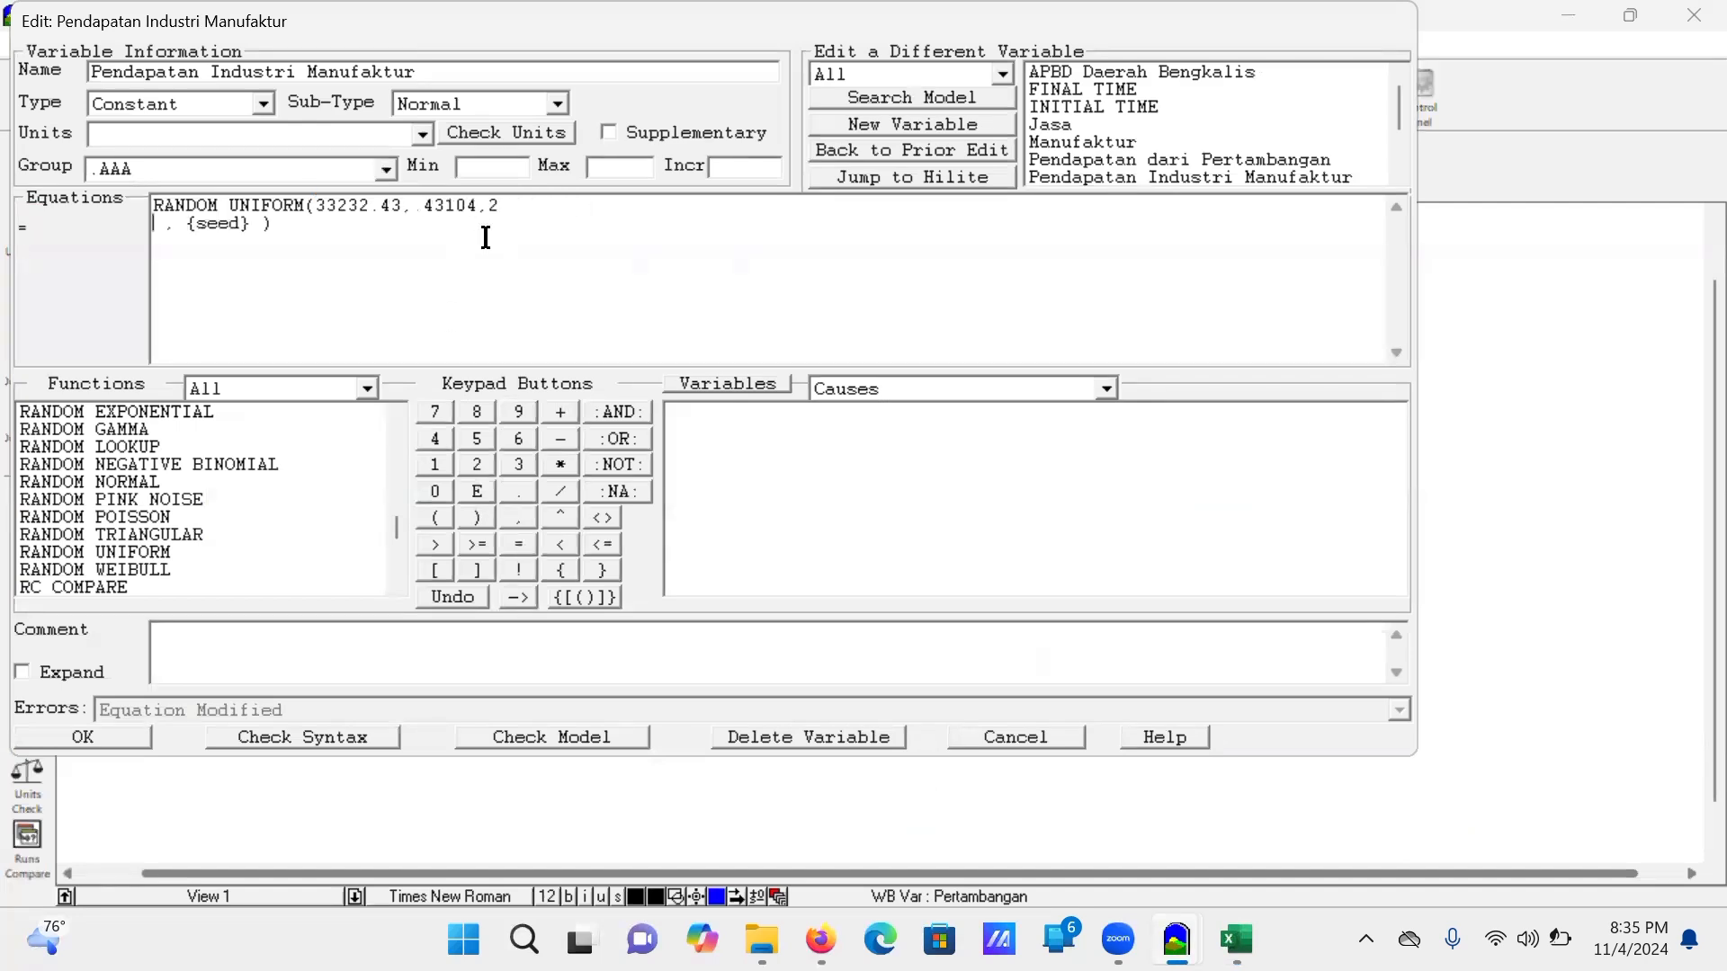
pyautogui.press('BackSpace')
pyautogui.press('Left')
pyautogui.press('BackSpace')
pyautogui.write('.')
# Step: Replace the seed placeholder in the RANDOM UNIFORM equation with 0
pyautogui.press('BackSpace')
pyautogui.press('BackSpace')
pyautogui.press('BackSpace')
pyautogui.press('BackSpace')
pyautogui.press('BackSpace')
pyautogui.press('BackSpace')
pyautogui.write('0')
# Step: Set the units of Pendapatan Industri Manufaktur to Miliar Rupiah, check the syntax and accept the equation
pyautogui.click(220, 128)
pyautogui.write('Rp')
pyautogui.click(93, 133)
pyautogui.write('Miliar')
pyautogui.press('Delete')
pyautogui.press('Delete')
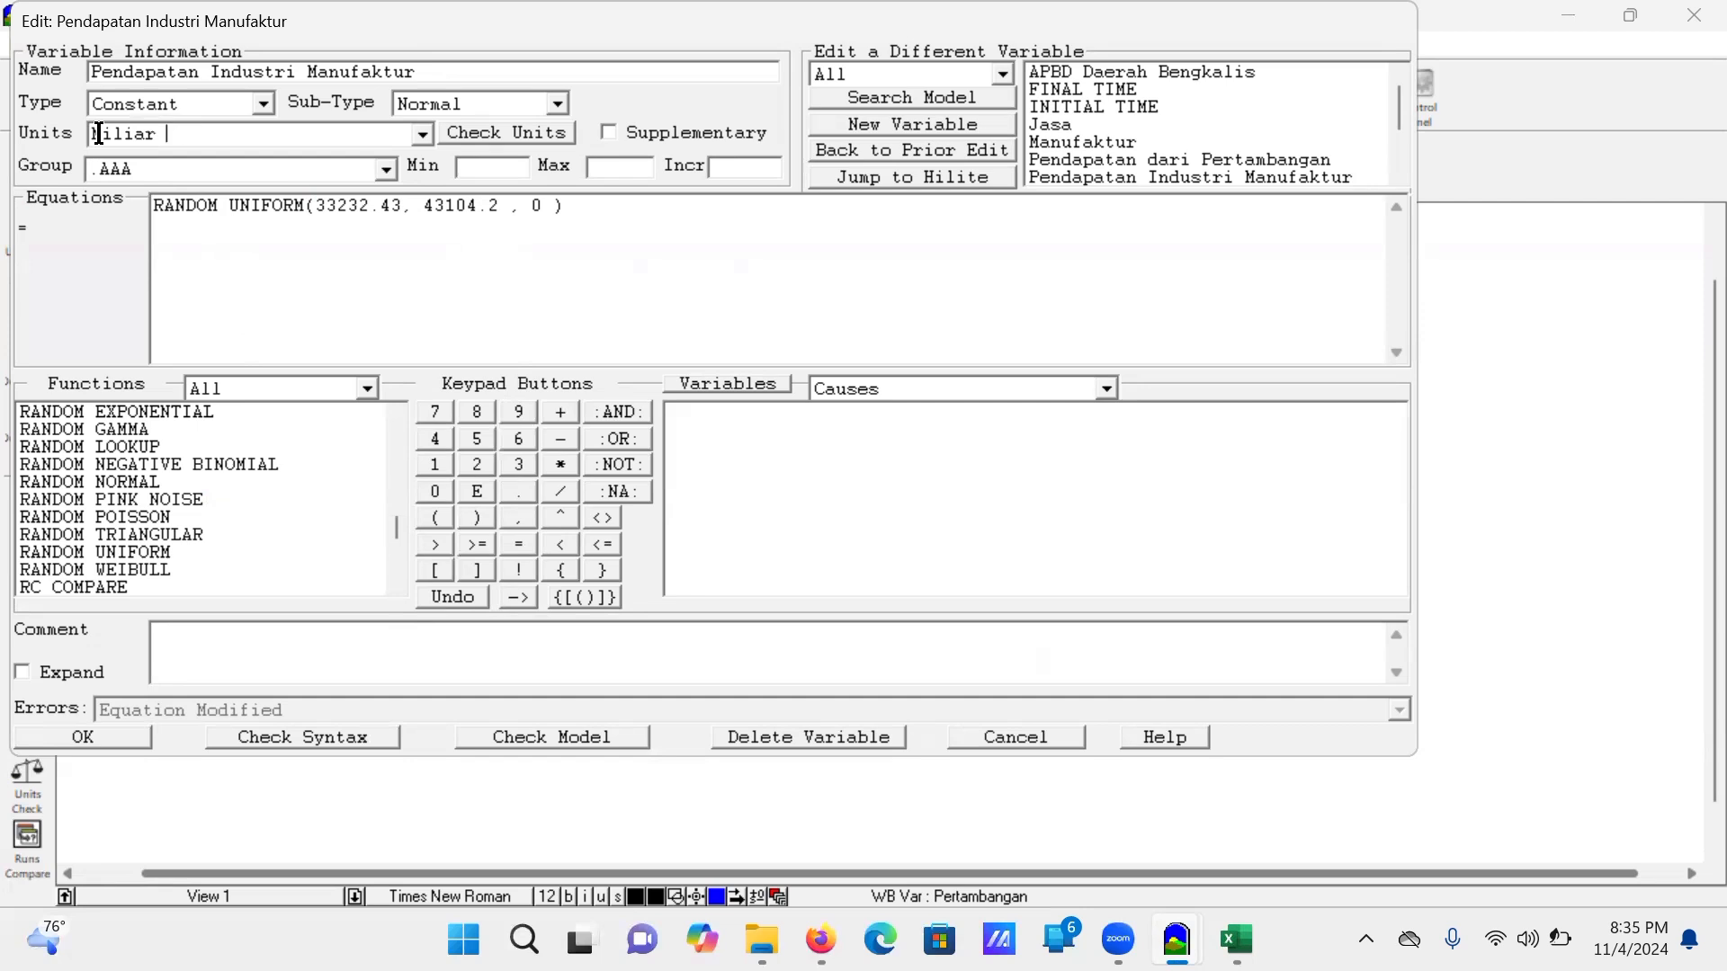
pyautogui.write('Rupiah')
pyautogui.click(274, 737)
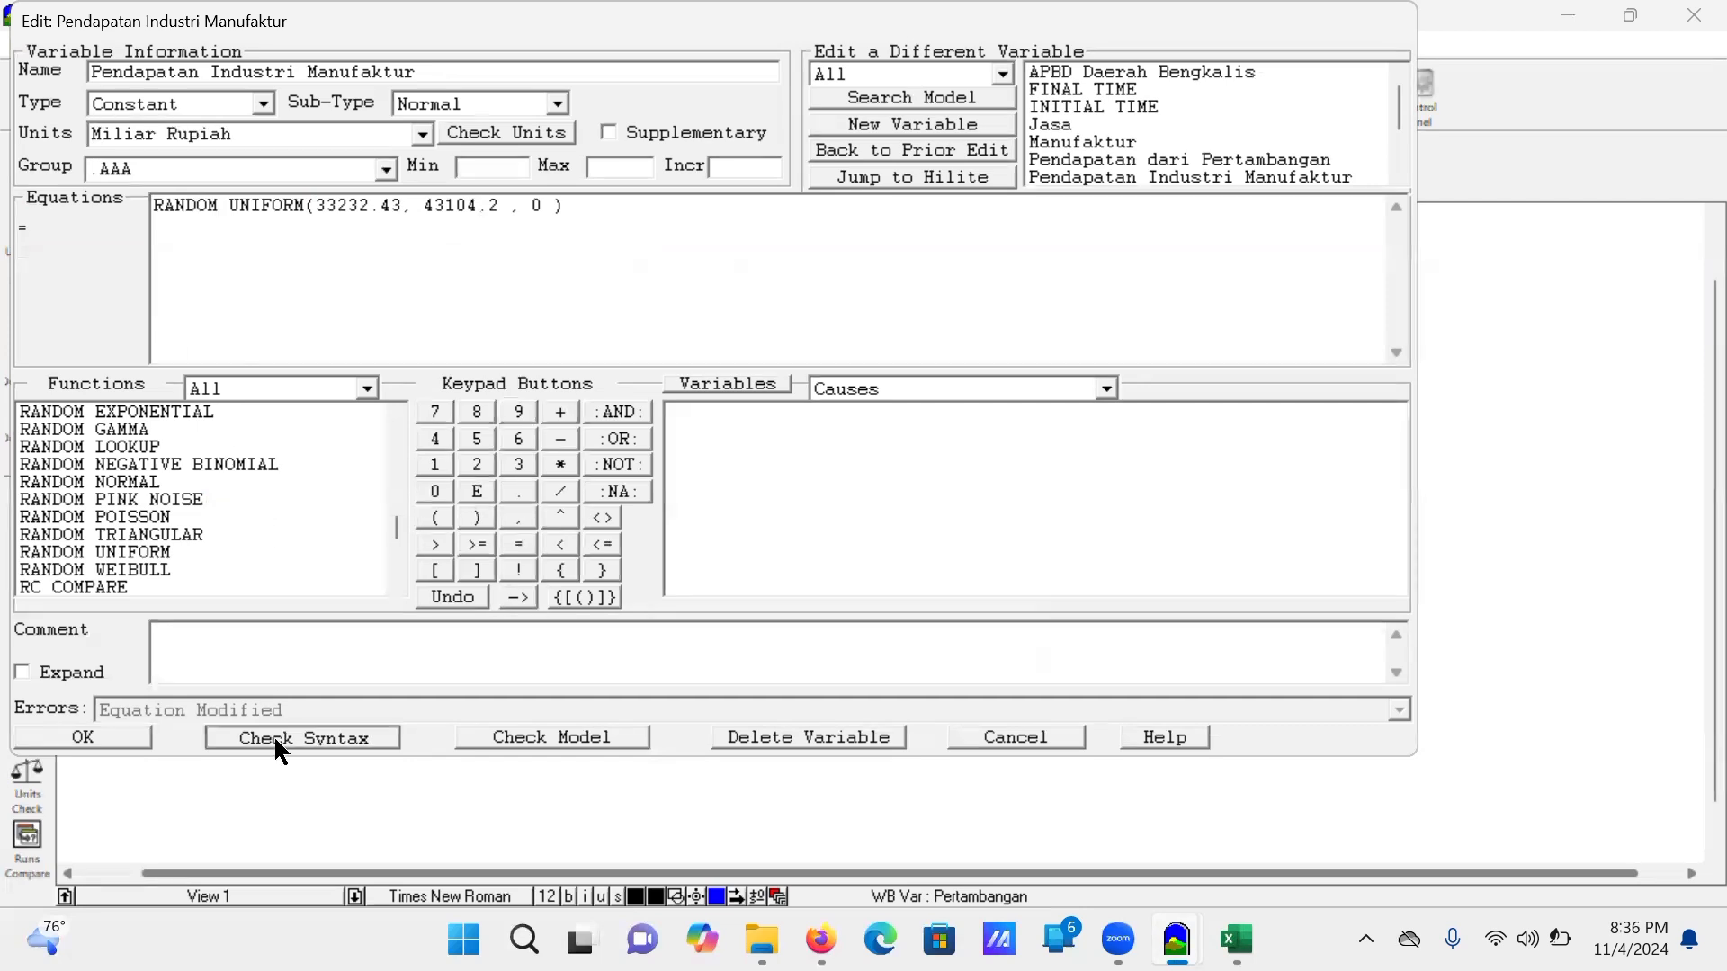
pyautogui.click(113, 736)
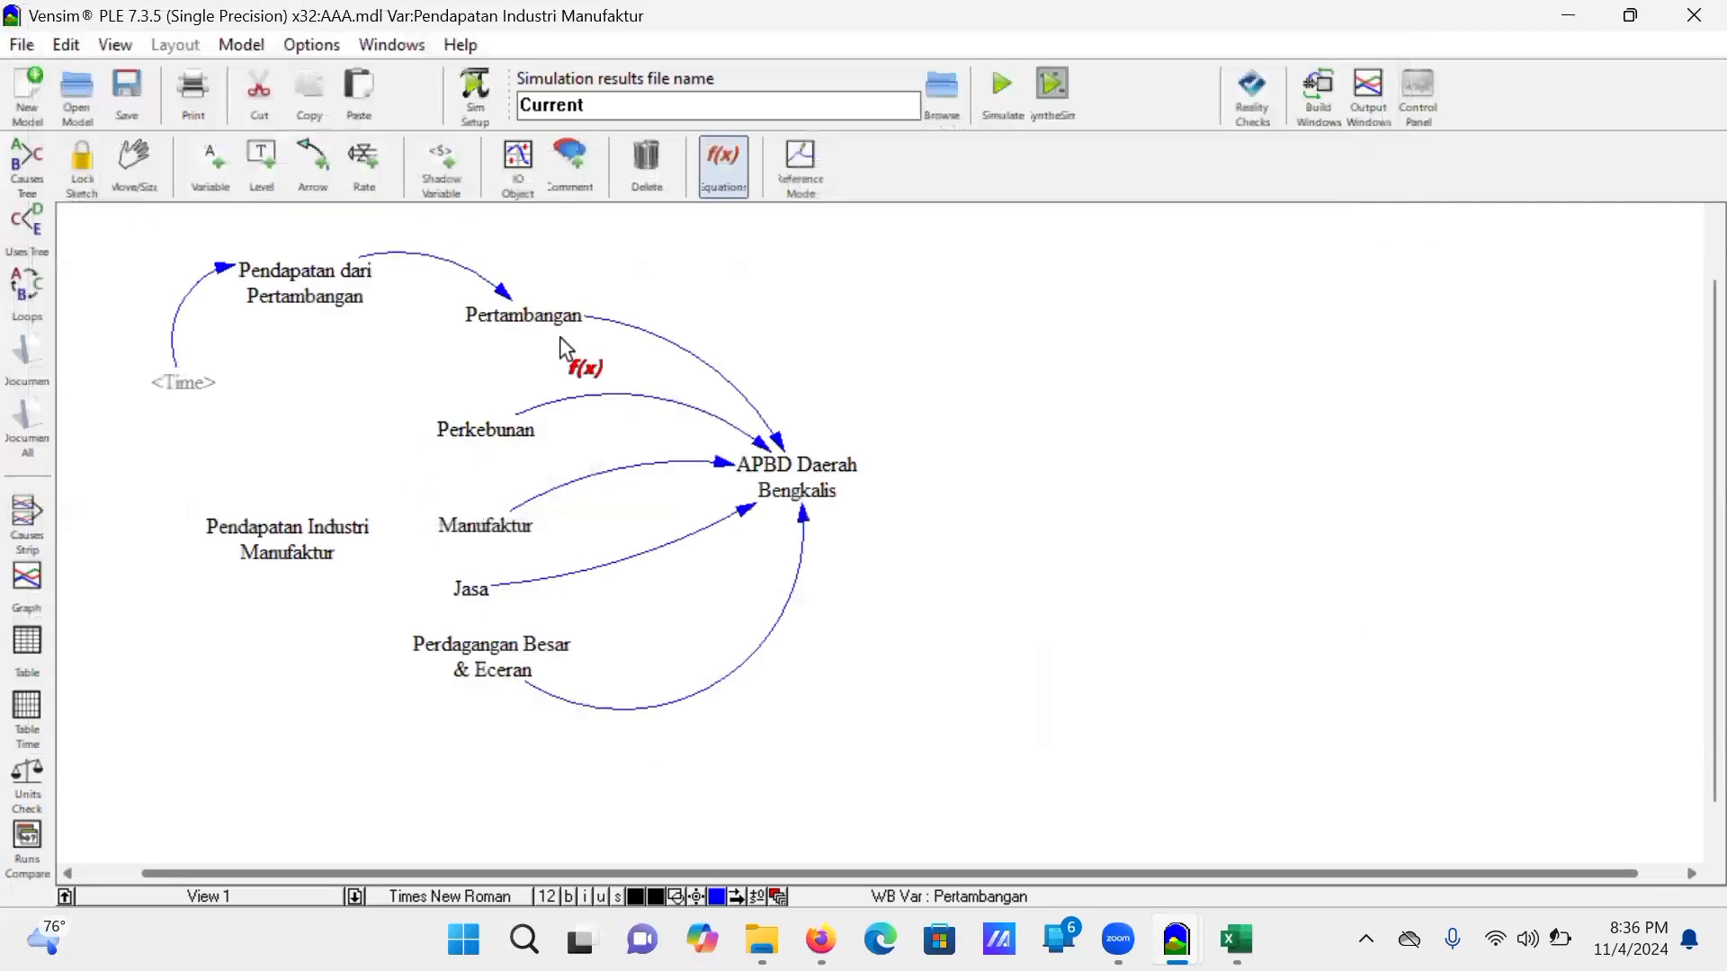
# Step: Cancel the new simulation run and draw an arrow from Pendapatan Industri Manufaktur to Manufaktur
pyautogui.click(1001, 87)
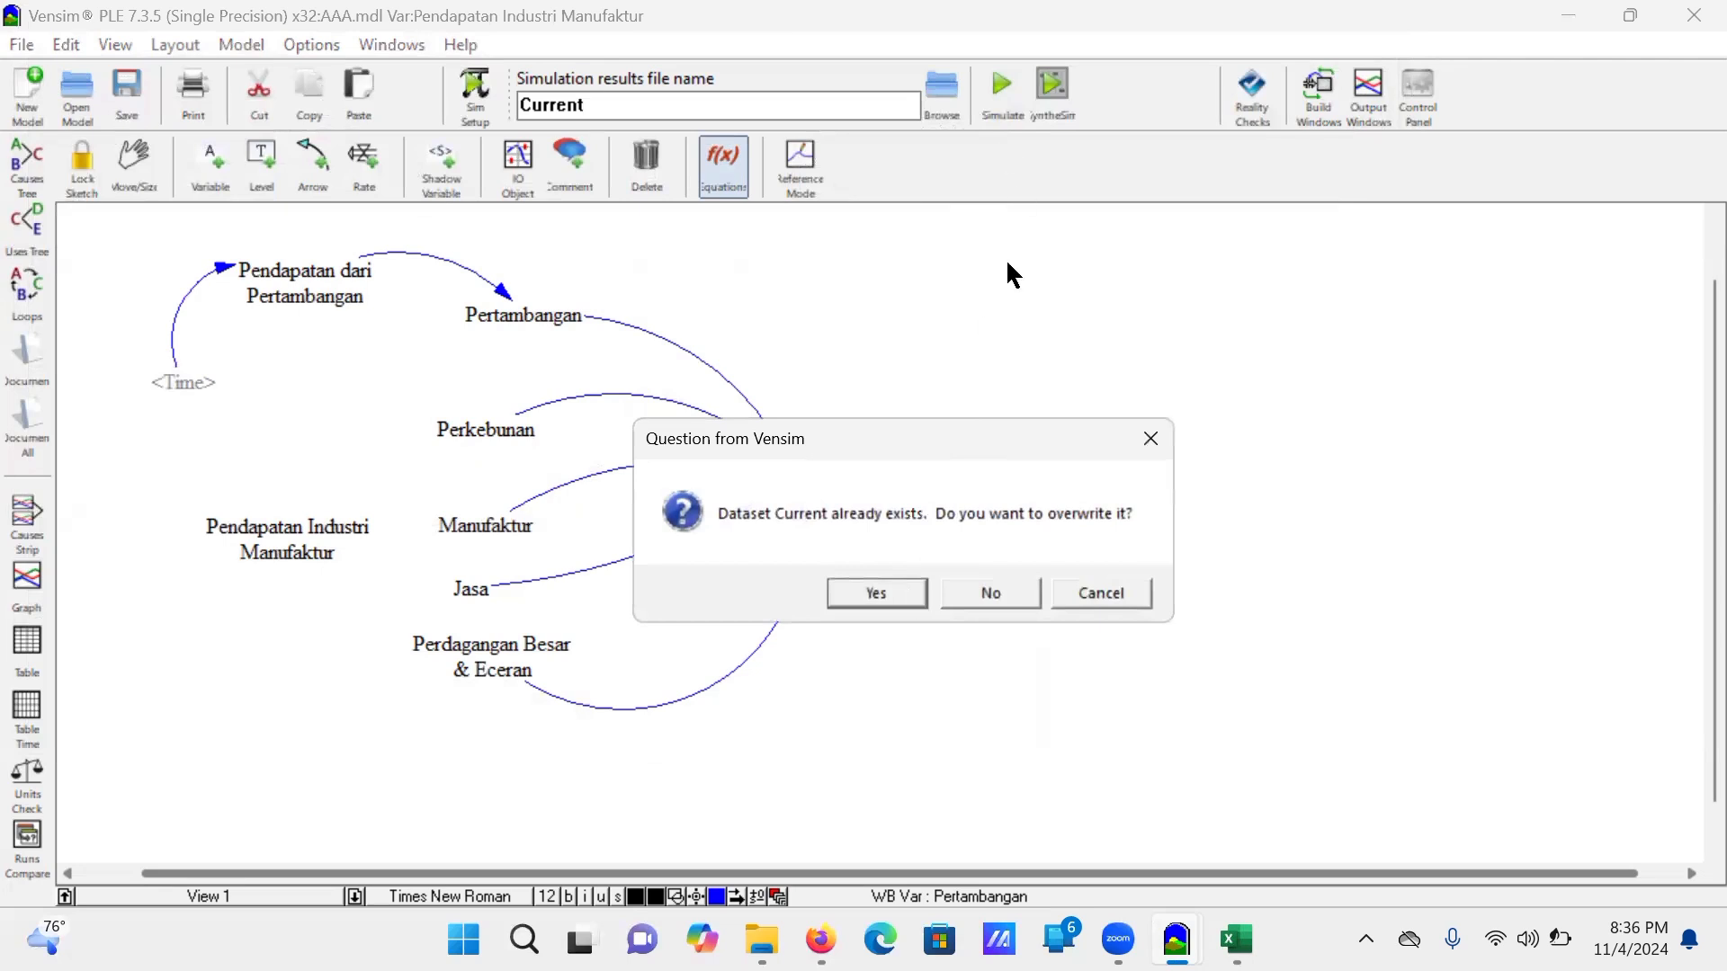
pyautogui.click(1083, 589)
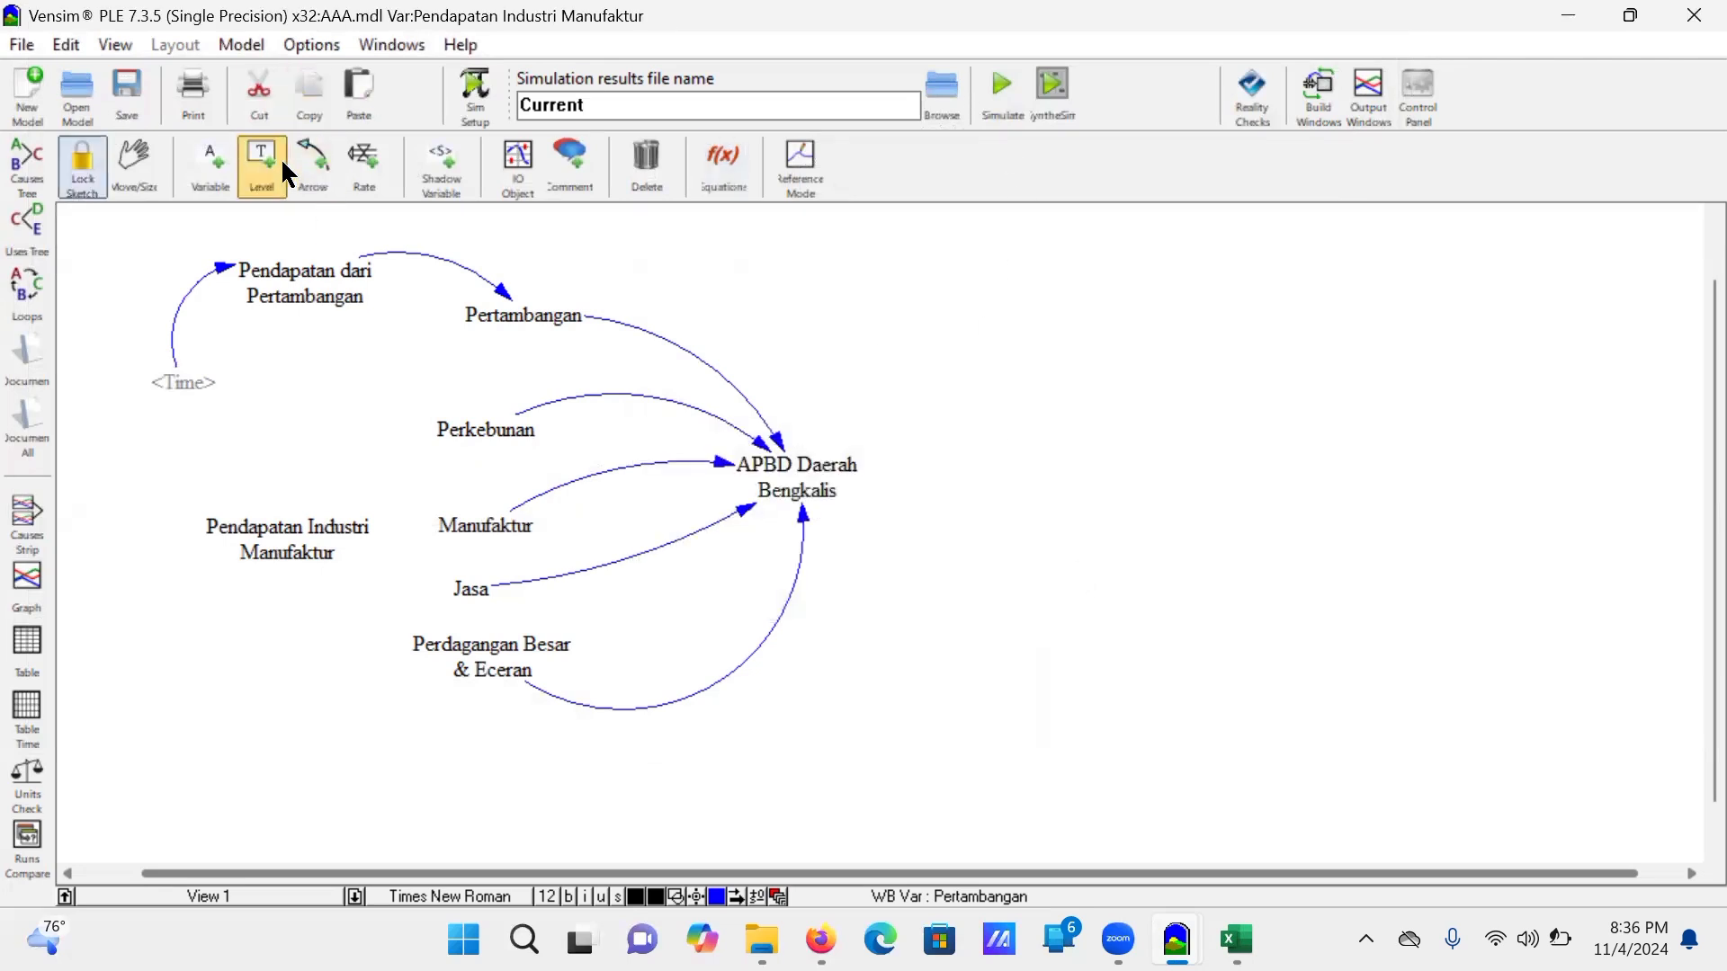
pyautogui.click(313, 166)
pyautogui.click(300, 531)
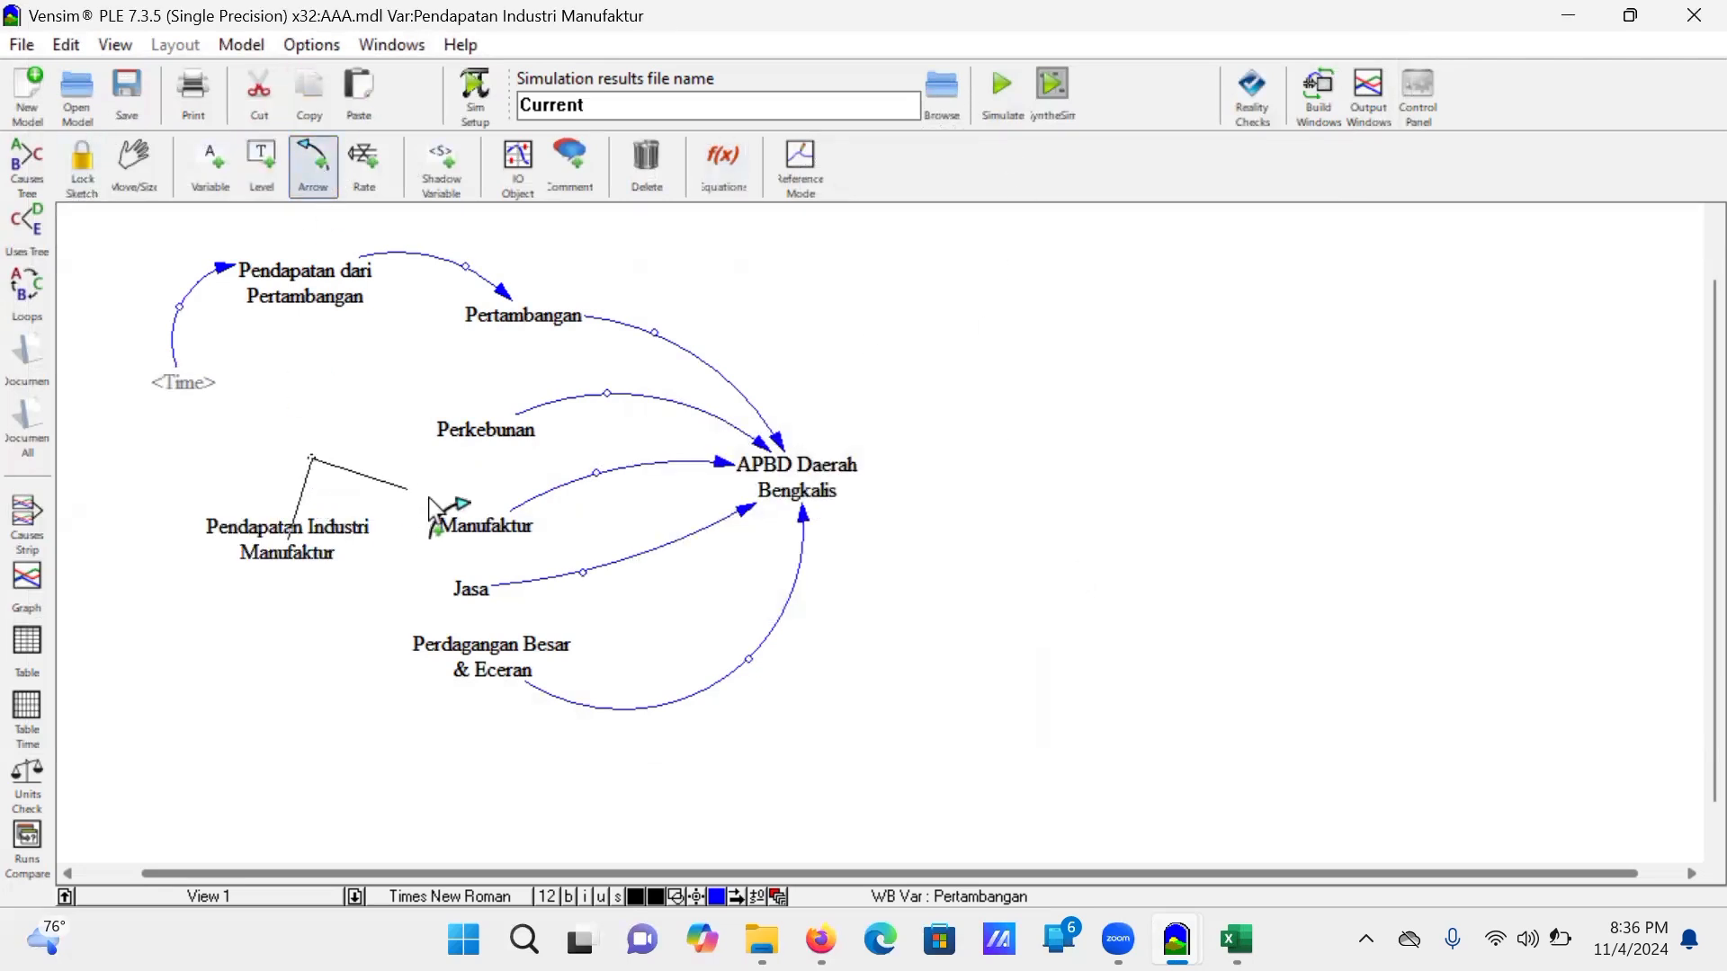
pyautogui.click(486, 528)
# Step: Open the equation of Manufaktur and replace its 0 placeholder with the variable Pendapatan Industri Manufaktur
pyautogui.click(724, 171)
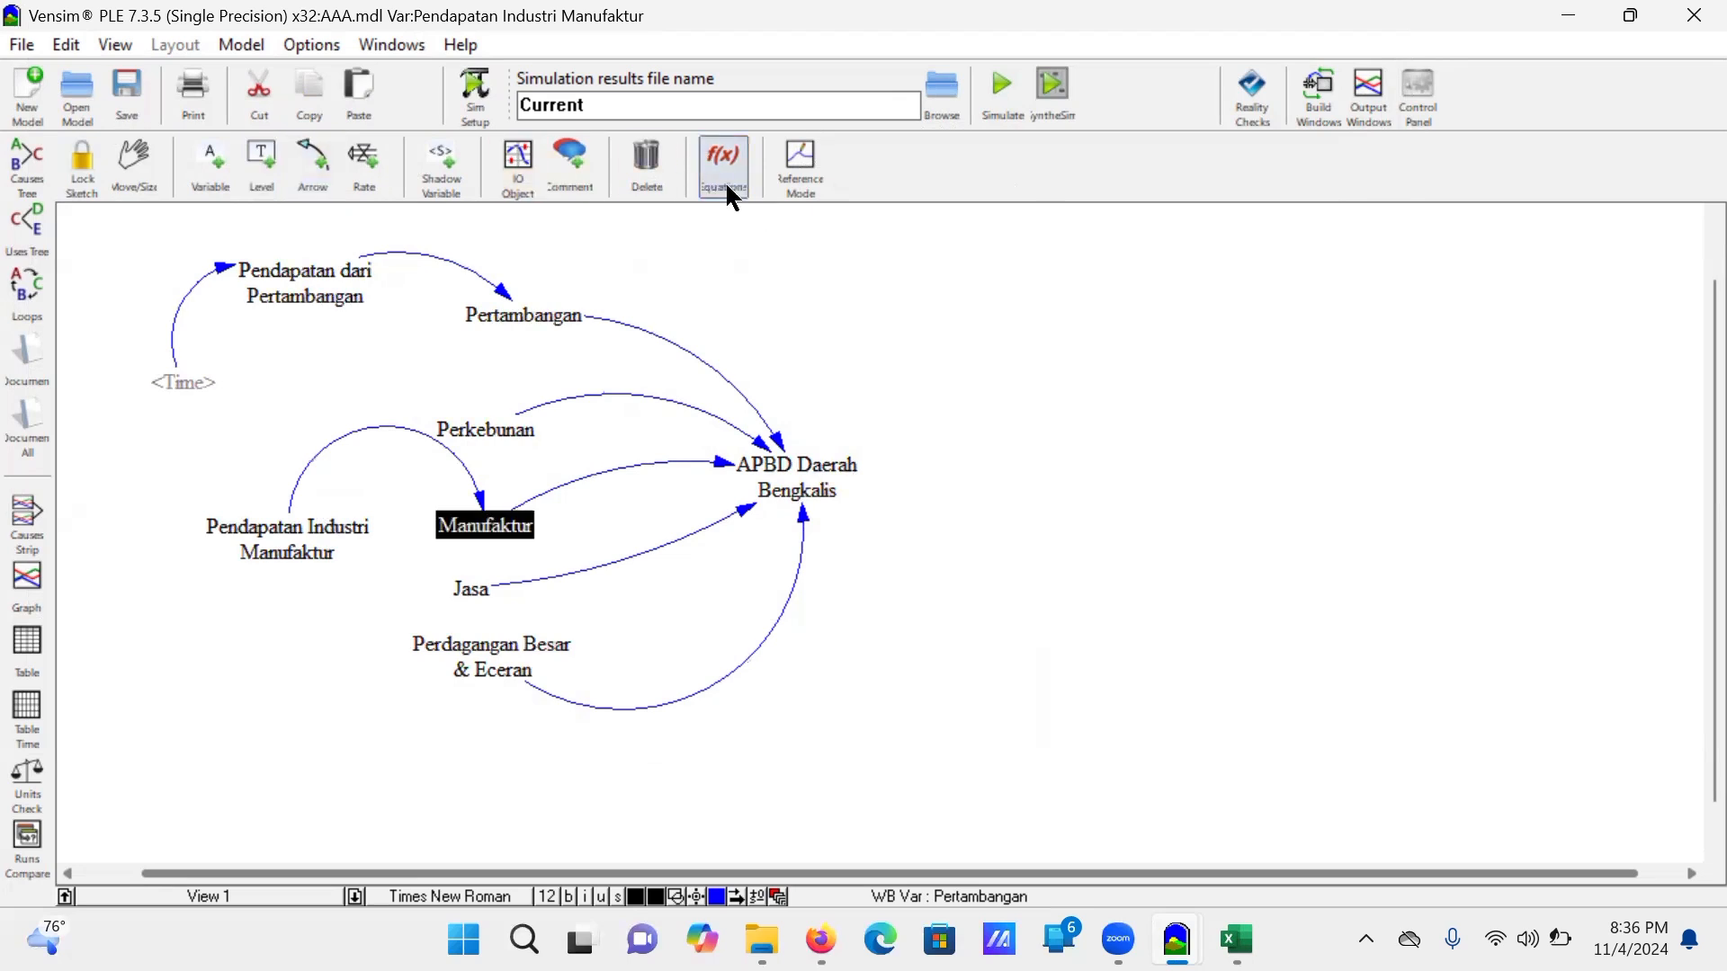
pyautogui.click(491, 519)
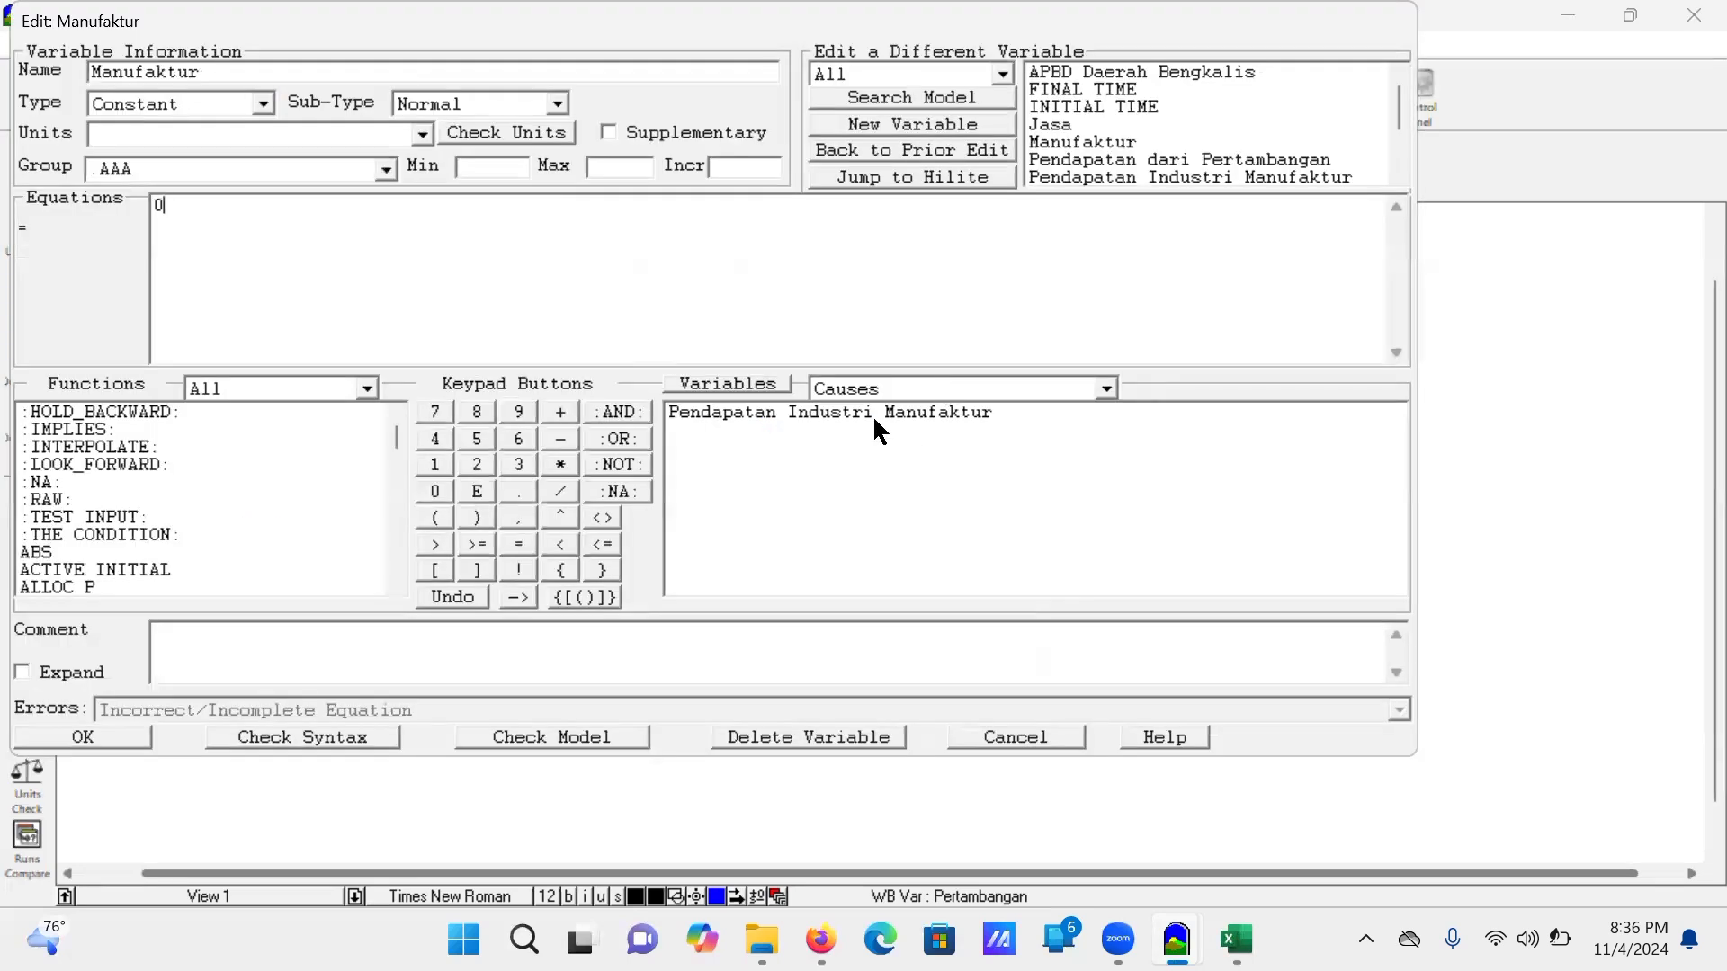
pyautogui.doubleClick(240, 221)
pyautogui.press('BackSpace')
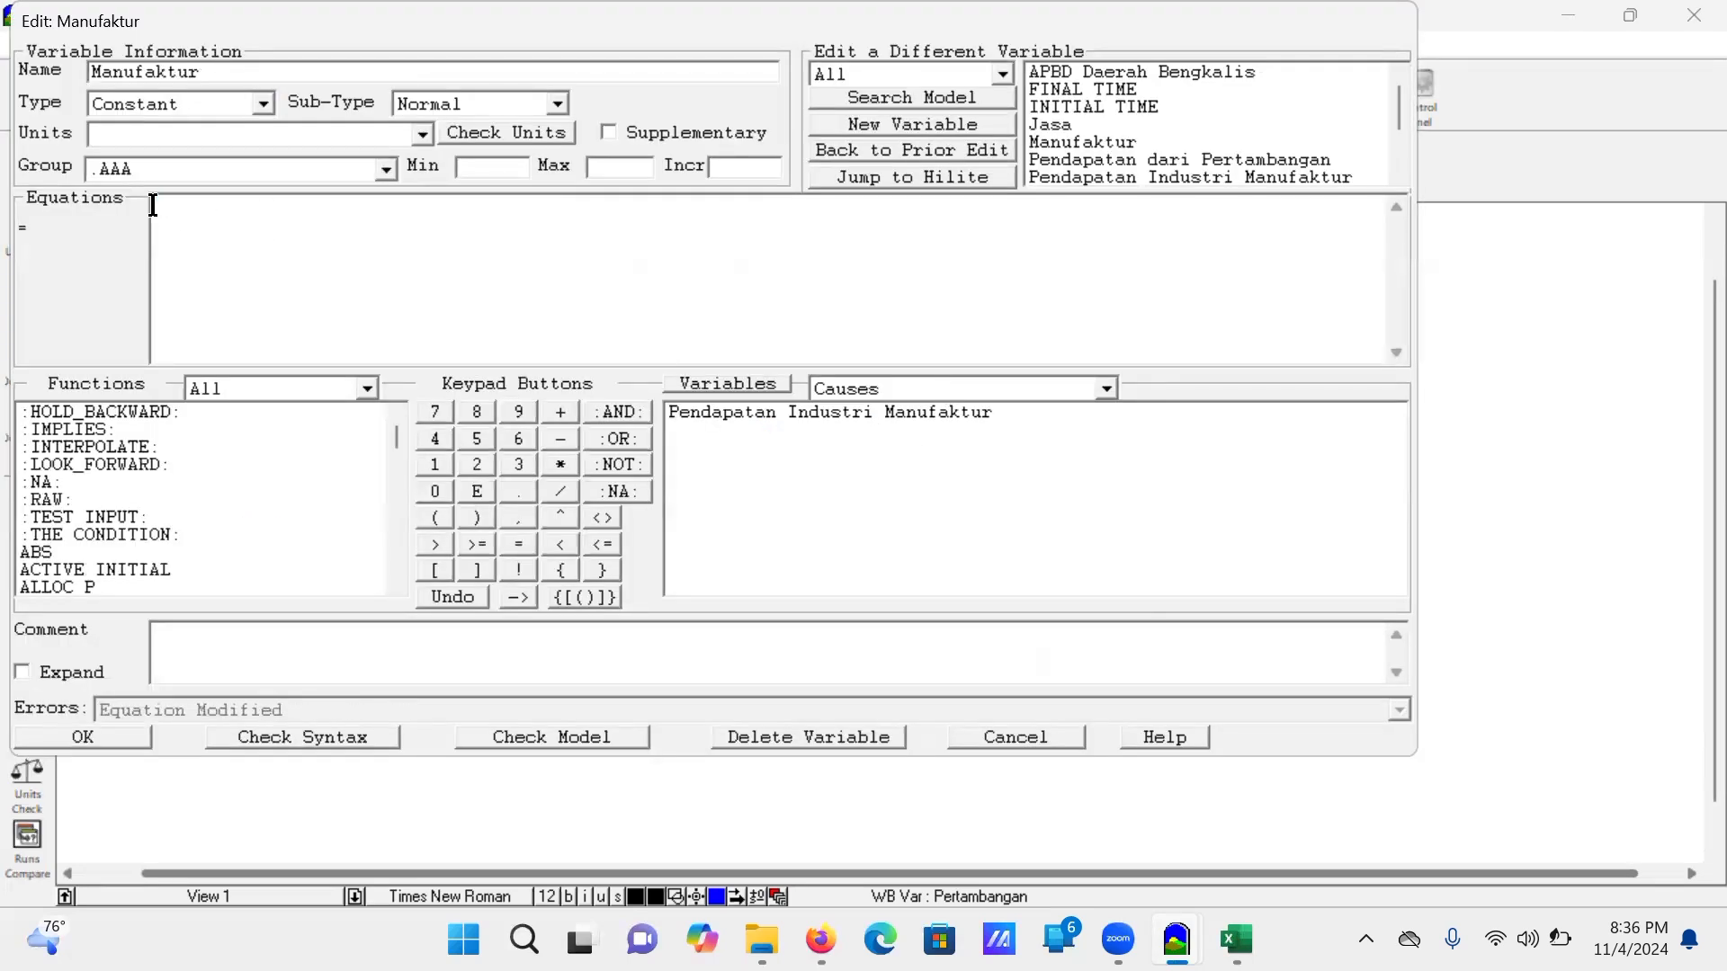
pyautogui.click(899, 413)
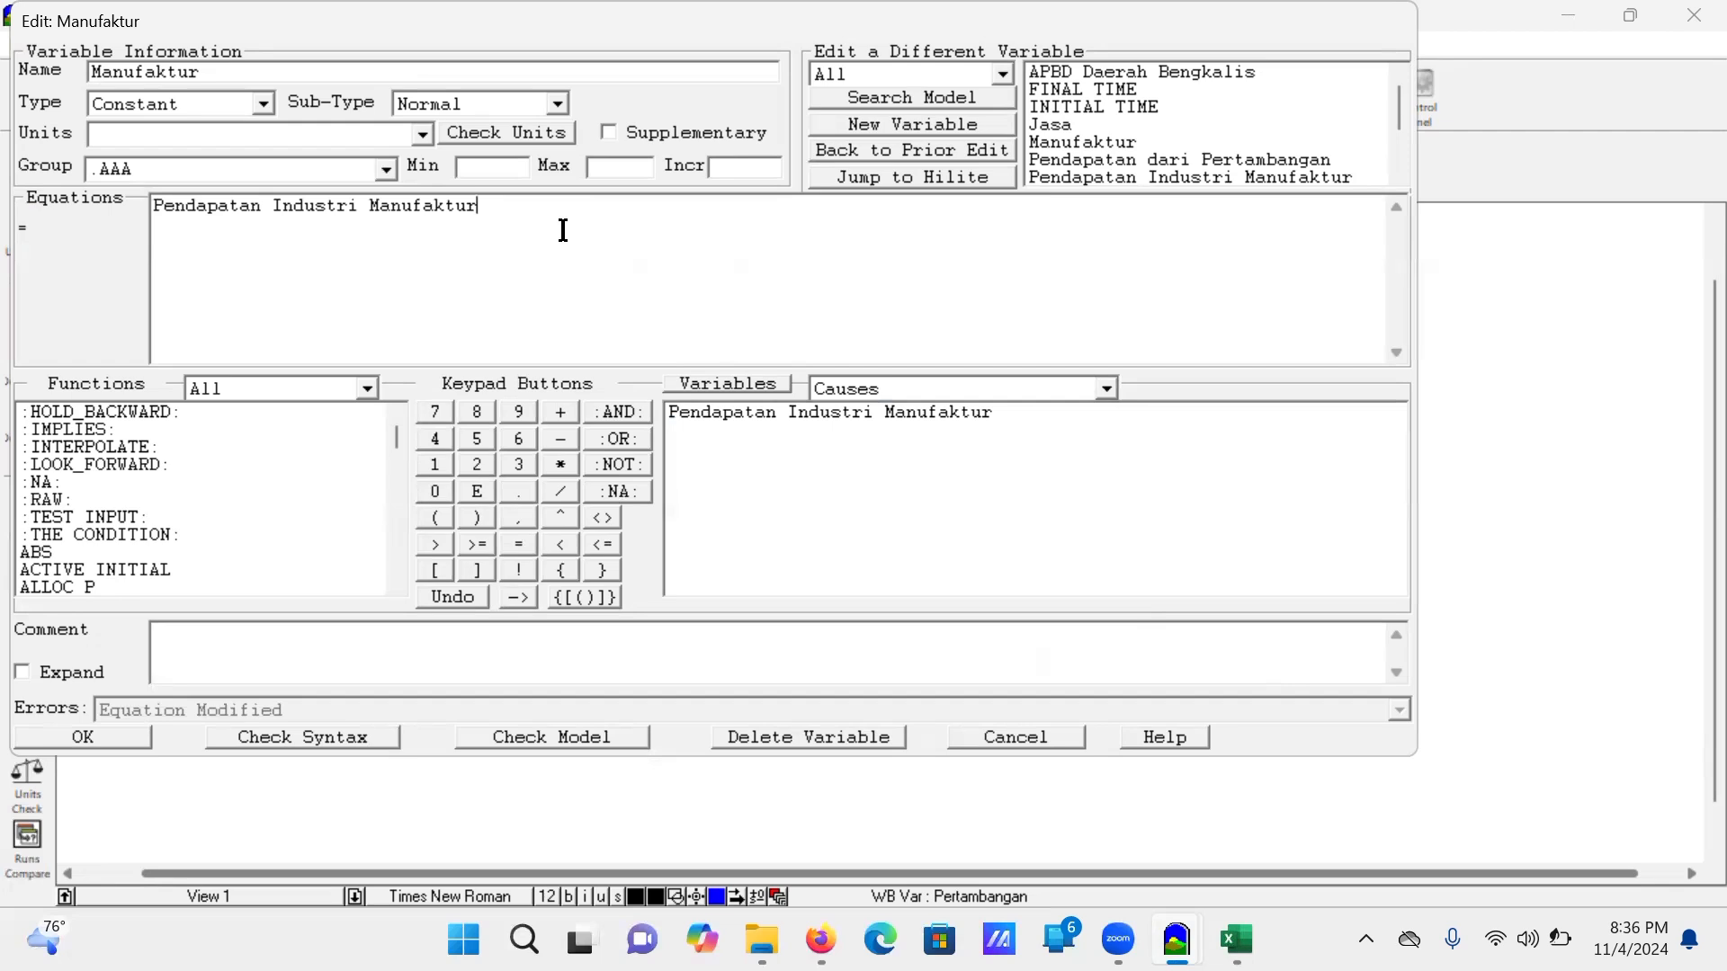
# Step: Multiply the Manufaktur expression by a 65 percent share, check the syntax and accept the equation
pyautogui.write('*')
pyautogui.press('BackSpace')
pyautogui.press('BackSpace')
pyautogui.write('65')
pyautogui.click(288, 745)
pyautogui.click(124, 725)
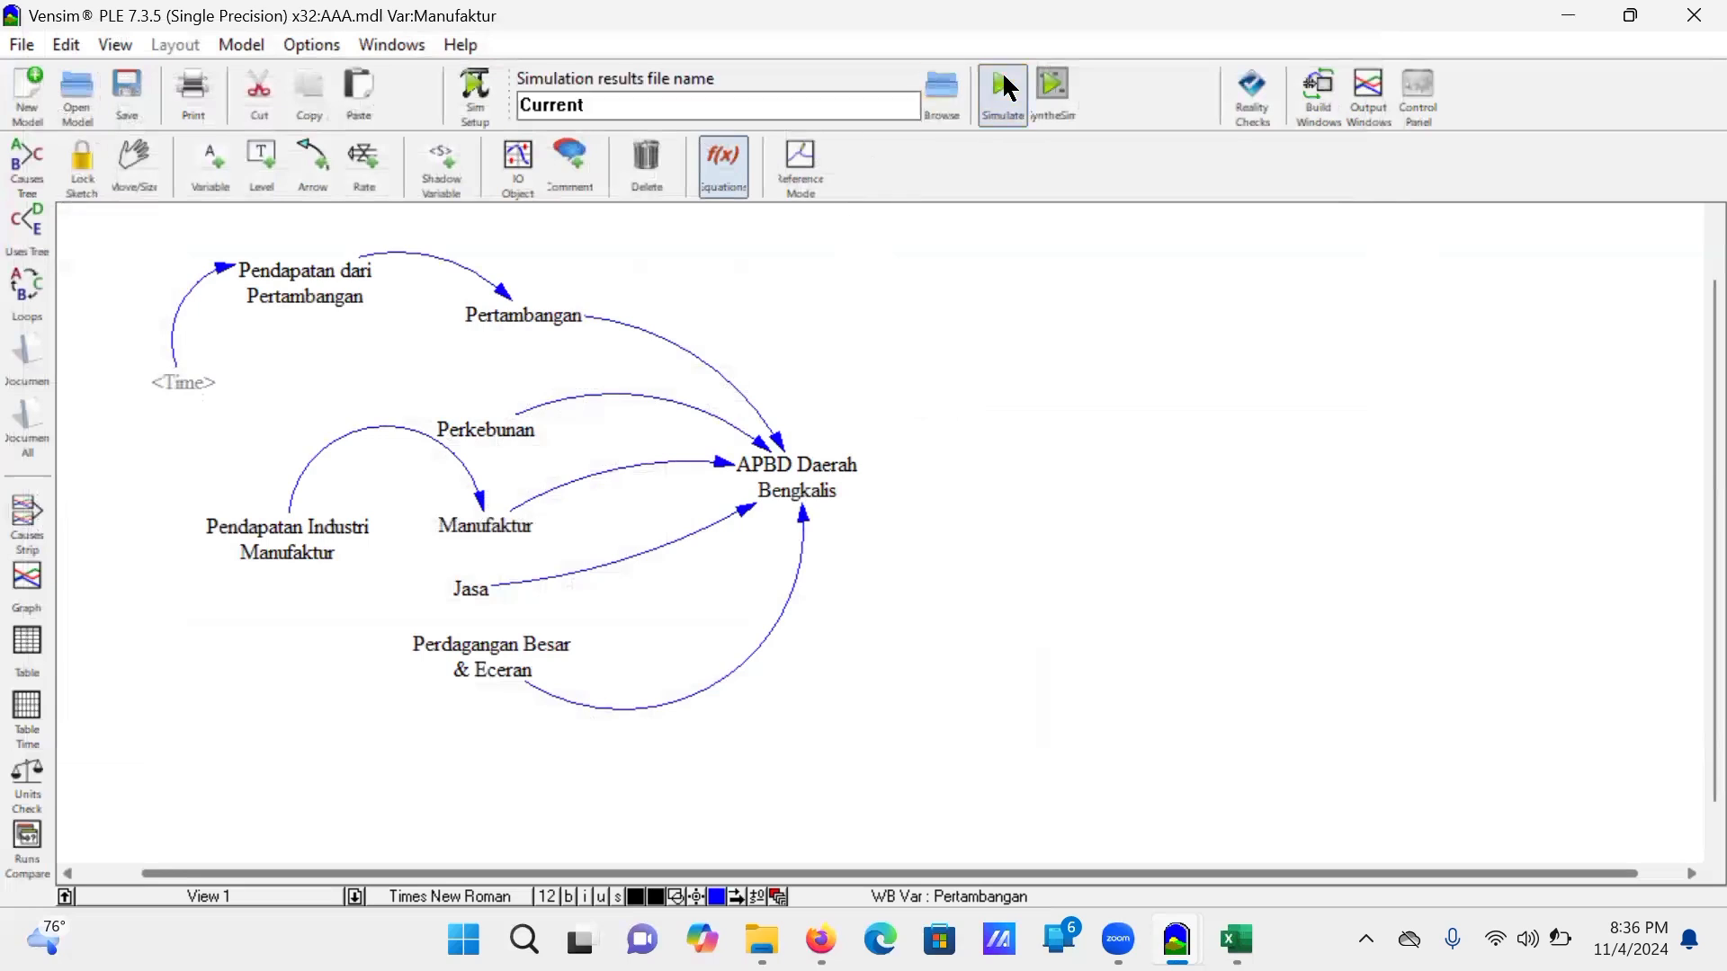
# Step: Simulate the model as Current and show the yearly values of Pendapatan Industri Manufaktur in a time-down table beside the diagram
pyautogui.click(1001, 87)
pyautogui.click(903, 601)
pyautogui.click(306, 544)
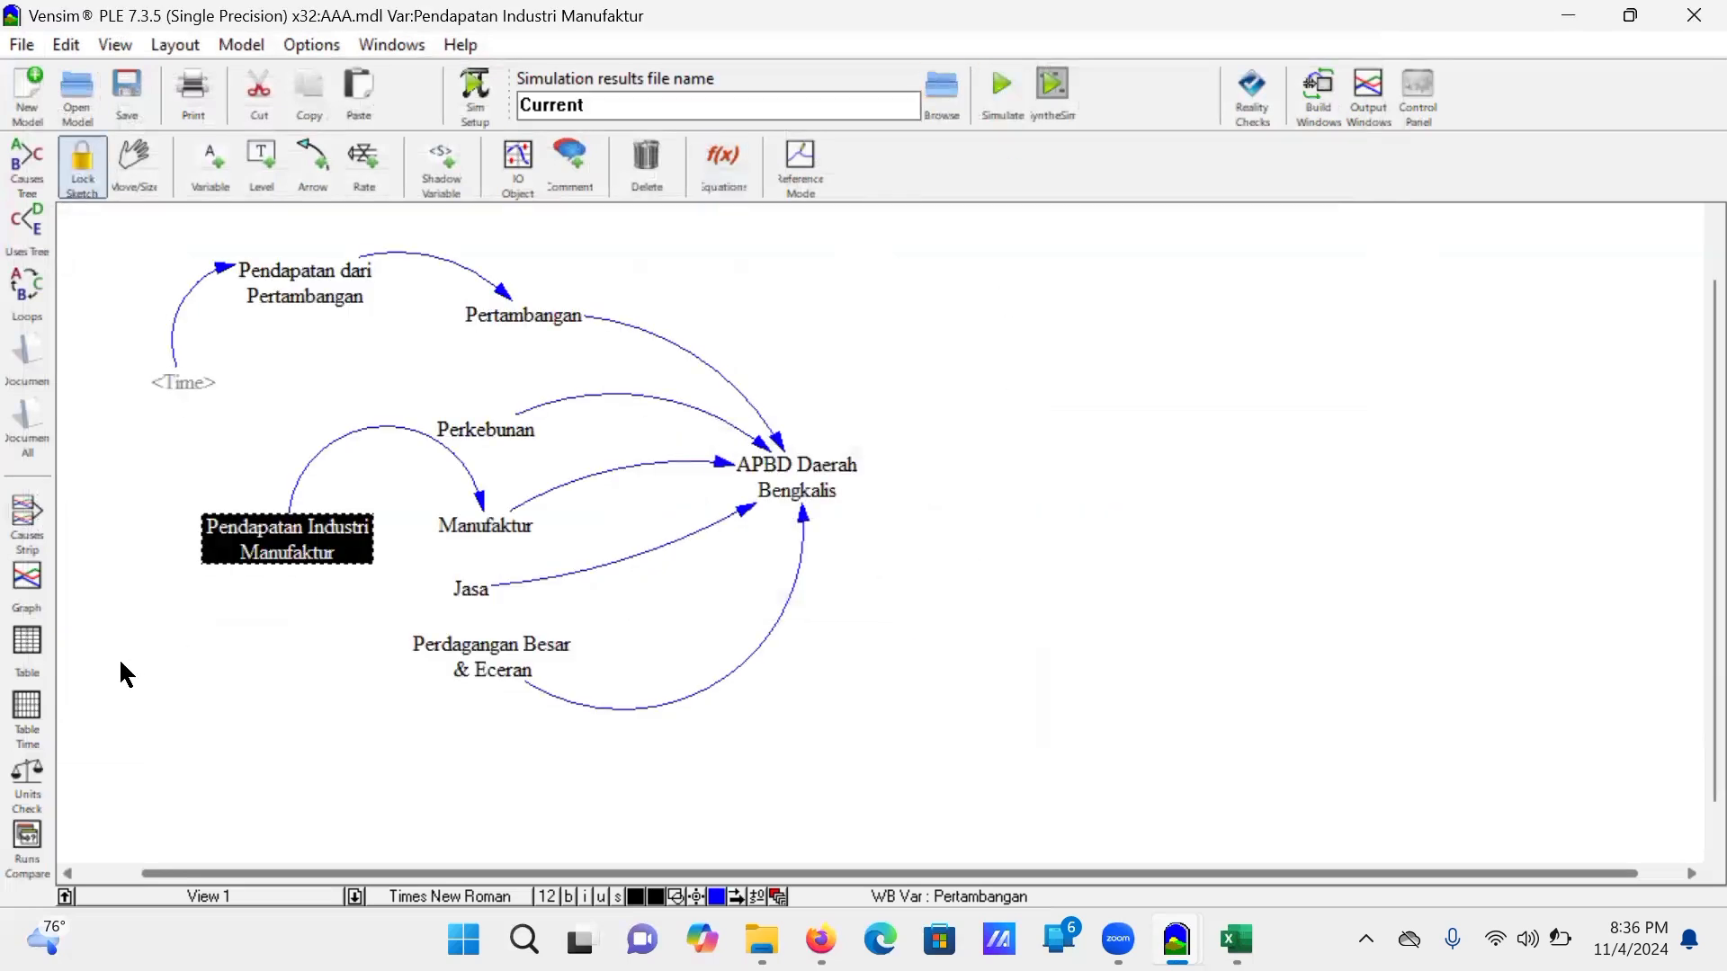
pyautogui.click(27, 715)
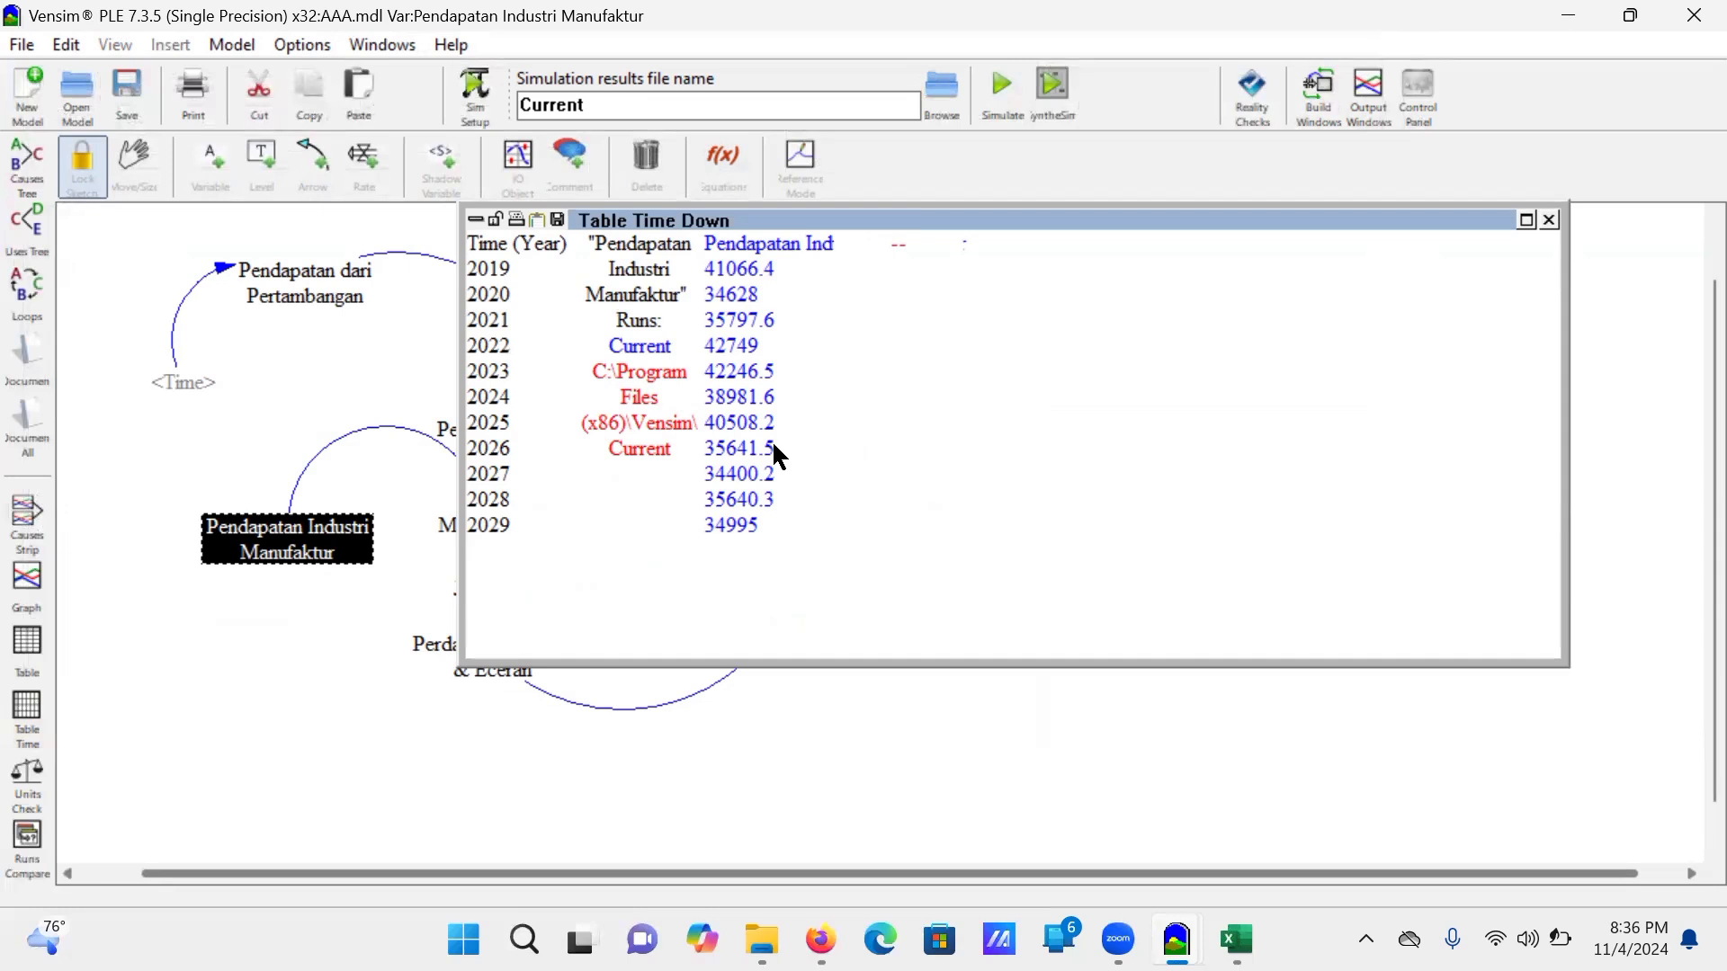
pyautogui.moveTo(894, 216); pyautogui.dragTo(1192, 249)
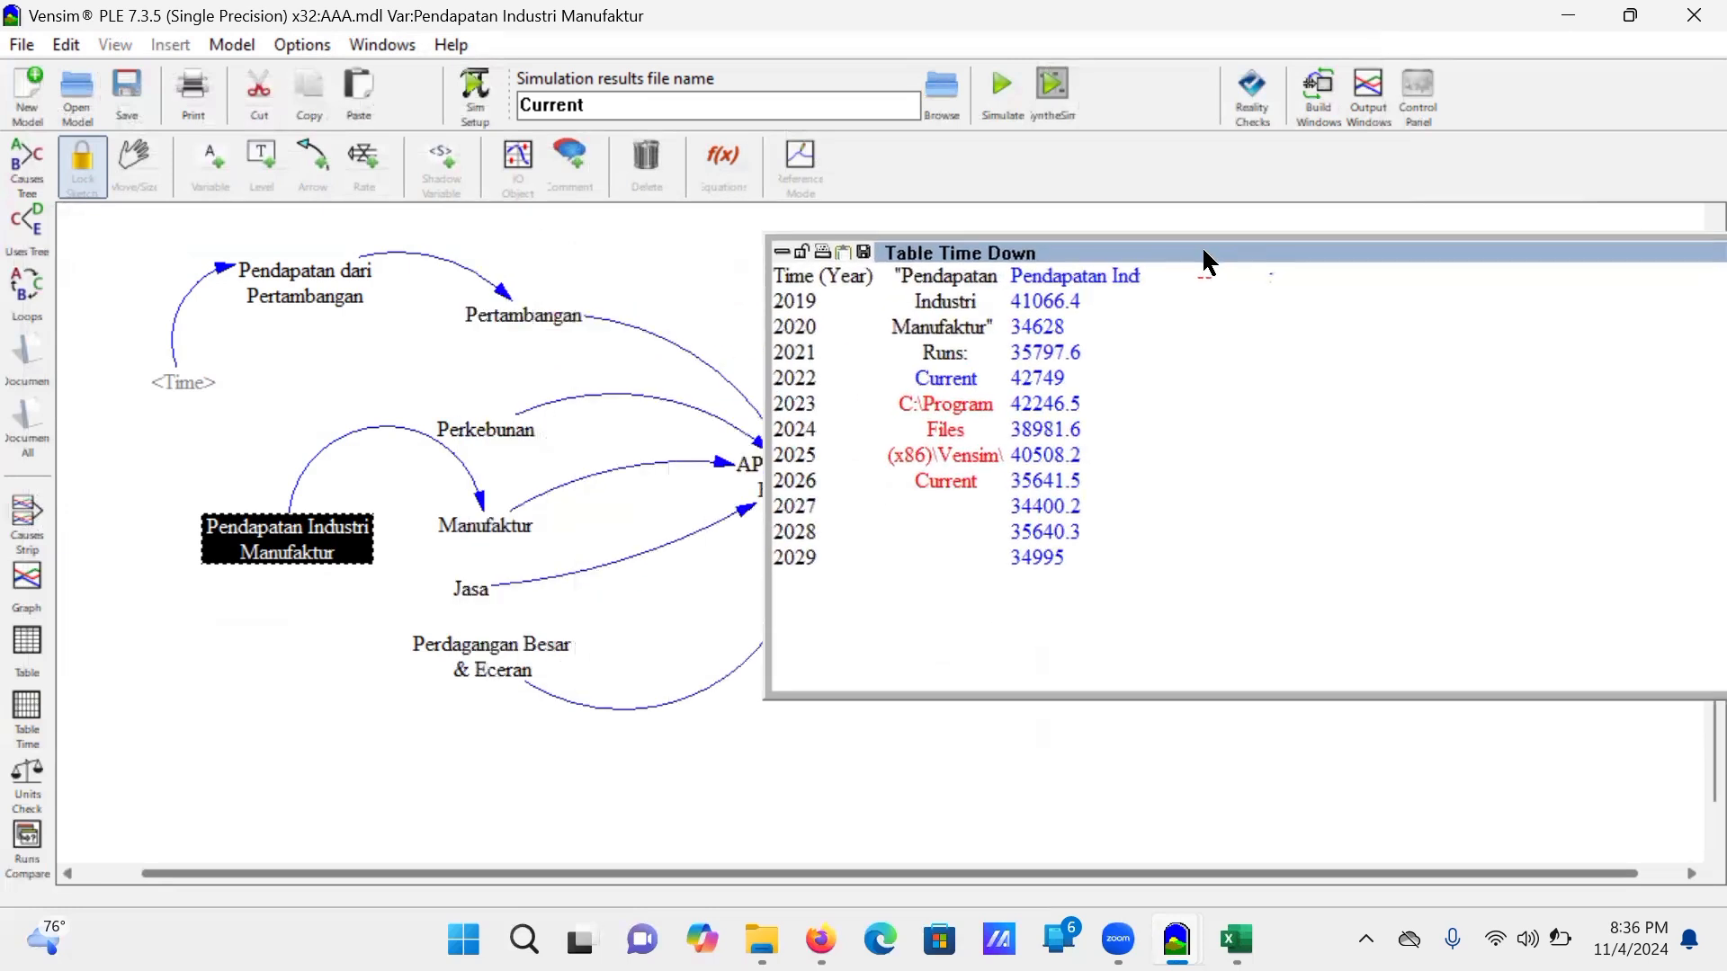
# Step: Add Manufaktur to the time-down table, compare its yearly values with Pendapatan Industri Manufaktur and close the table
pyautogui.click(503, 521)
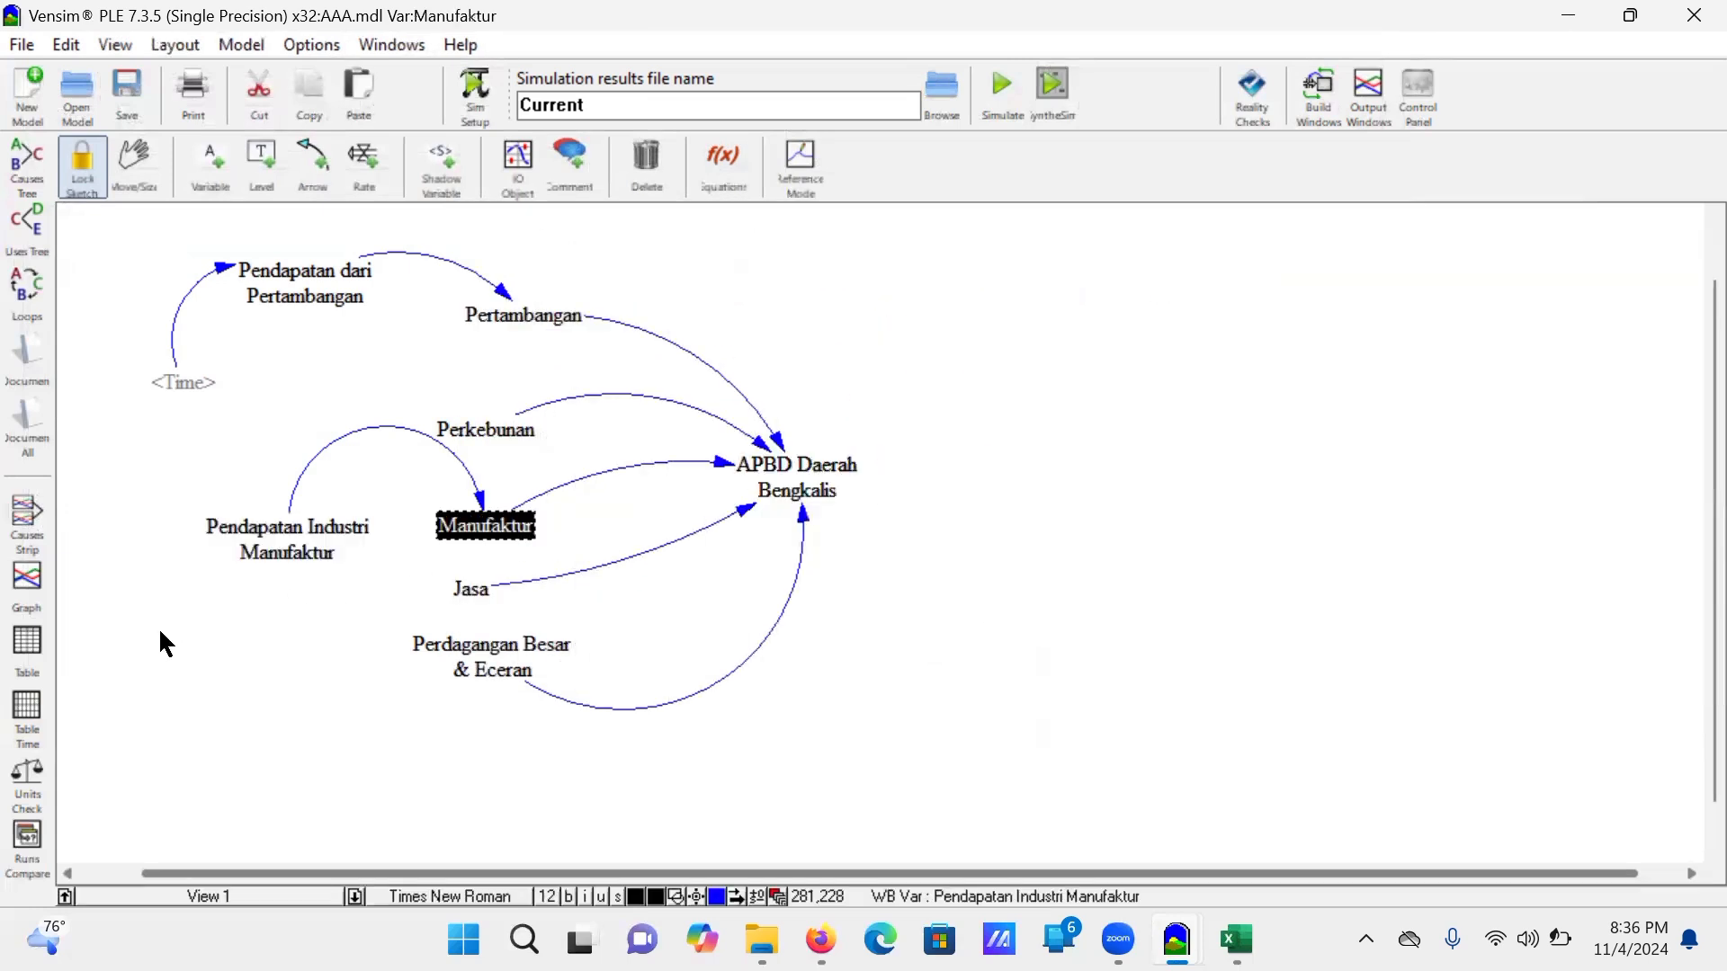
pyautogui.click(27, 715)
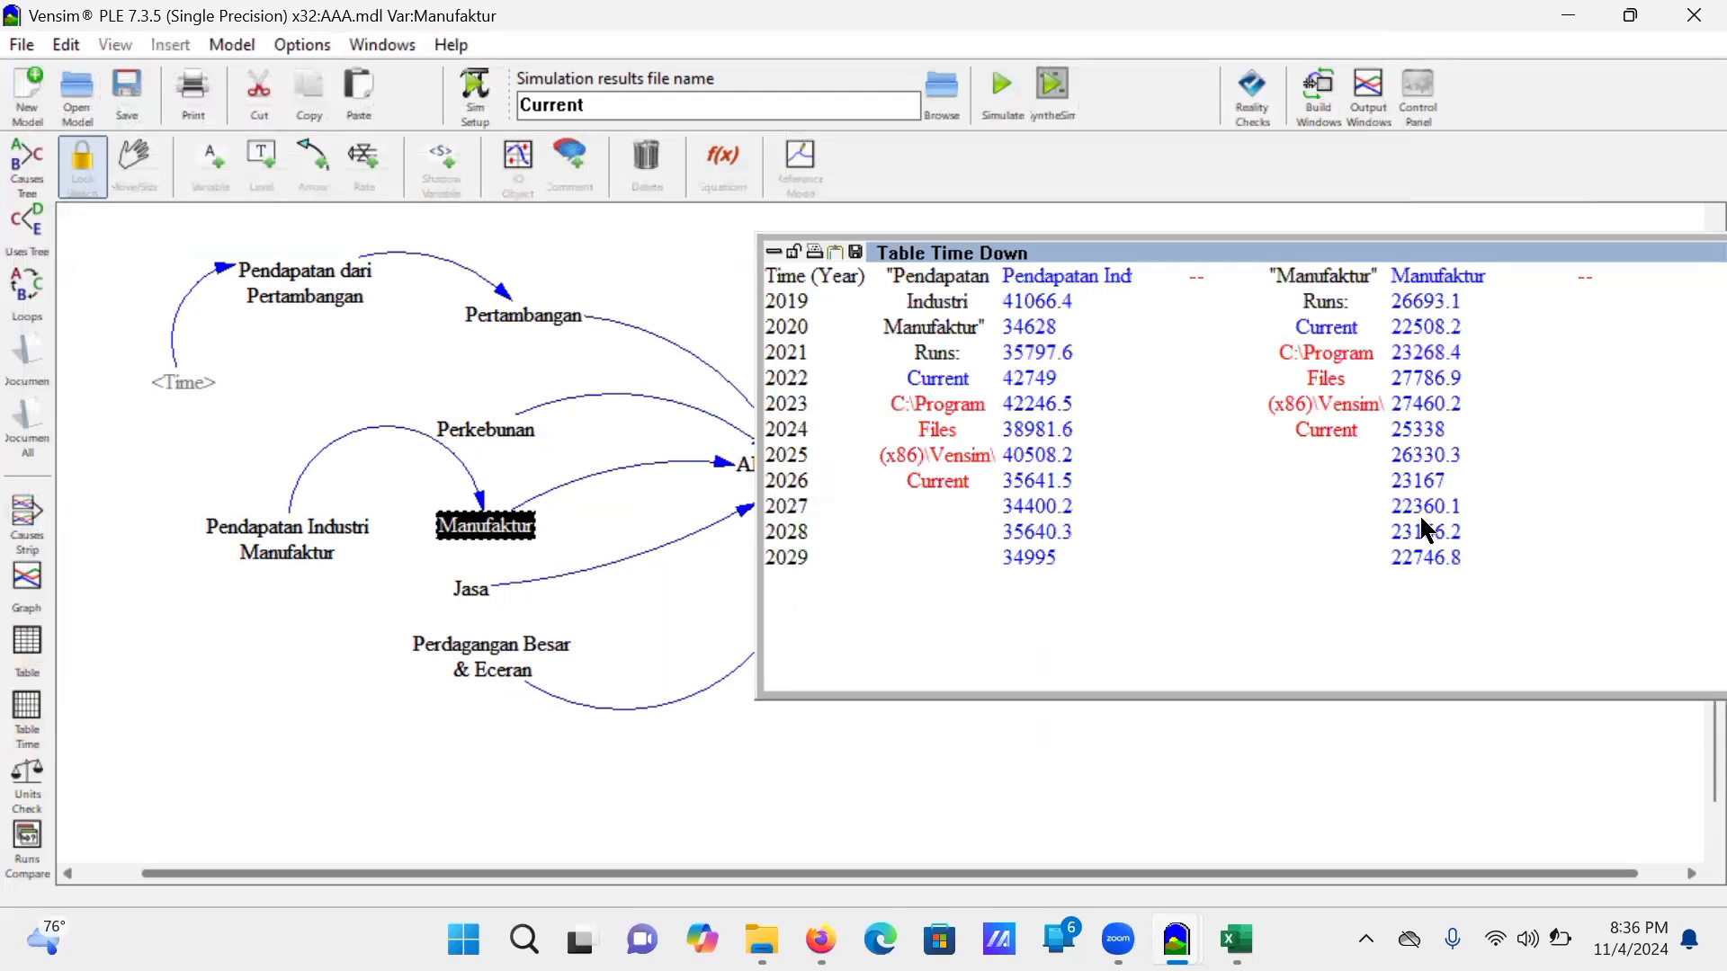
pyautogui.moveTo(1417, 247); pyautogui.dragTo(1367, 283)
pyautogui.click(1632, 287)
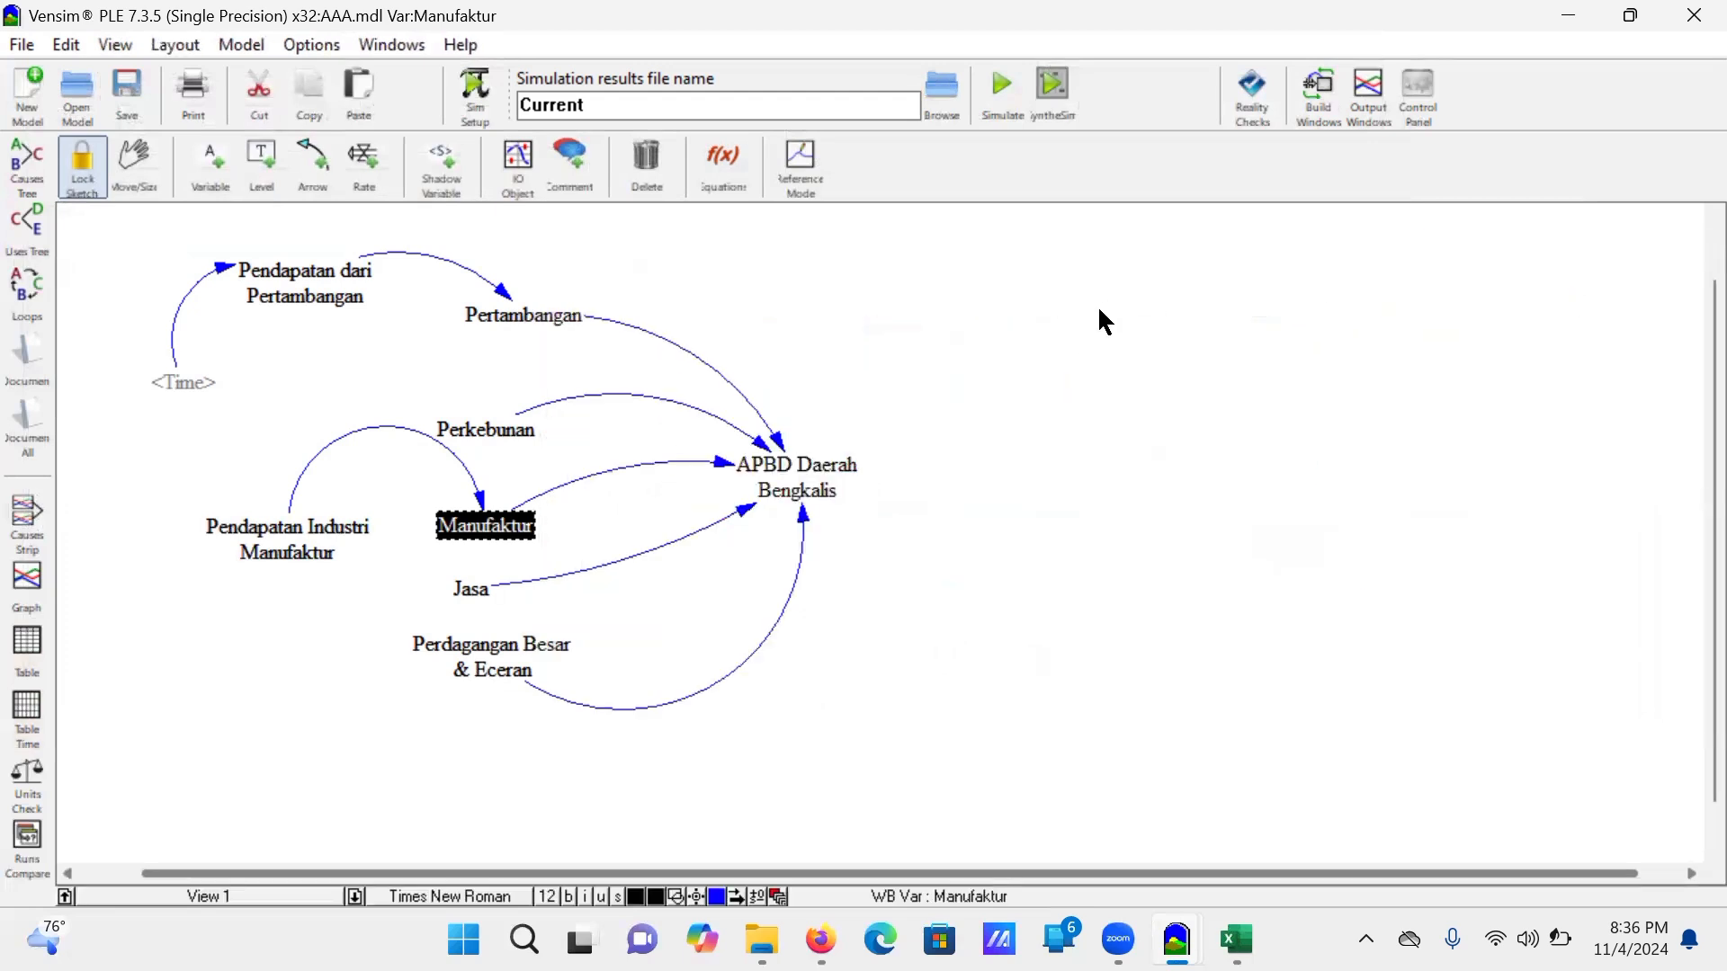
pyautogui.click(419, 432)
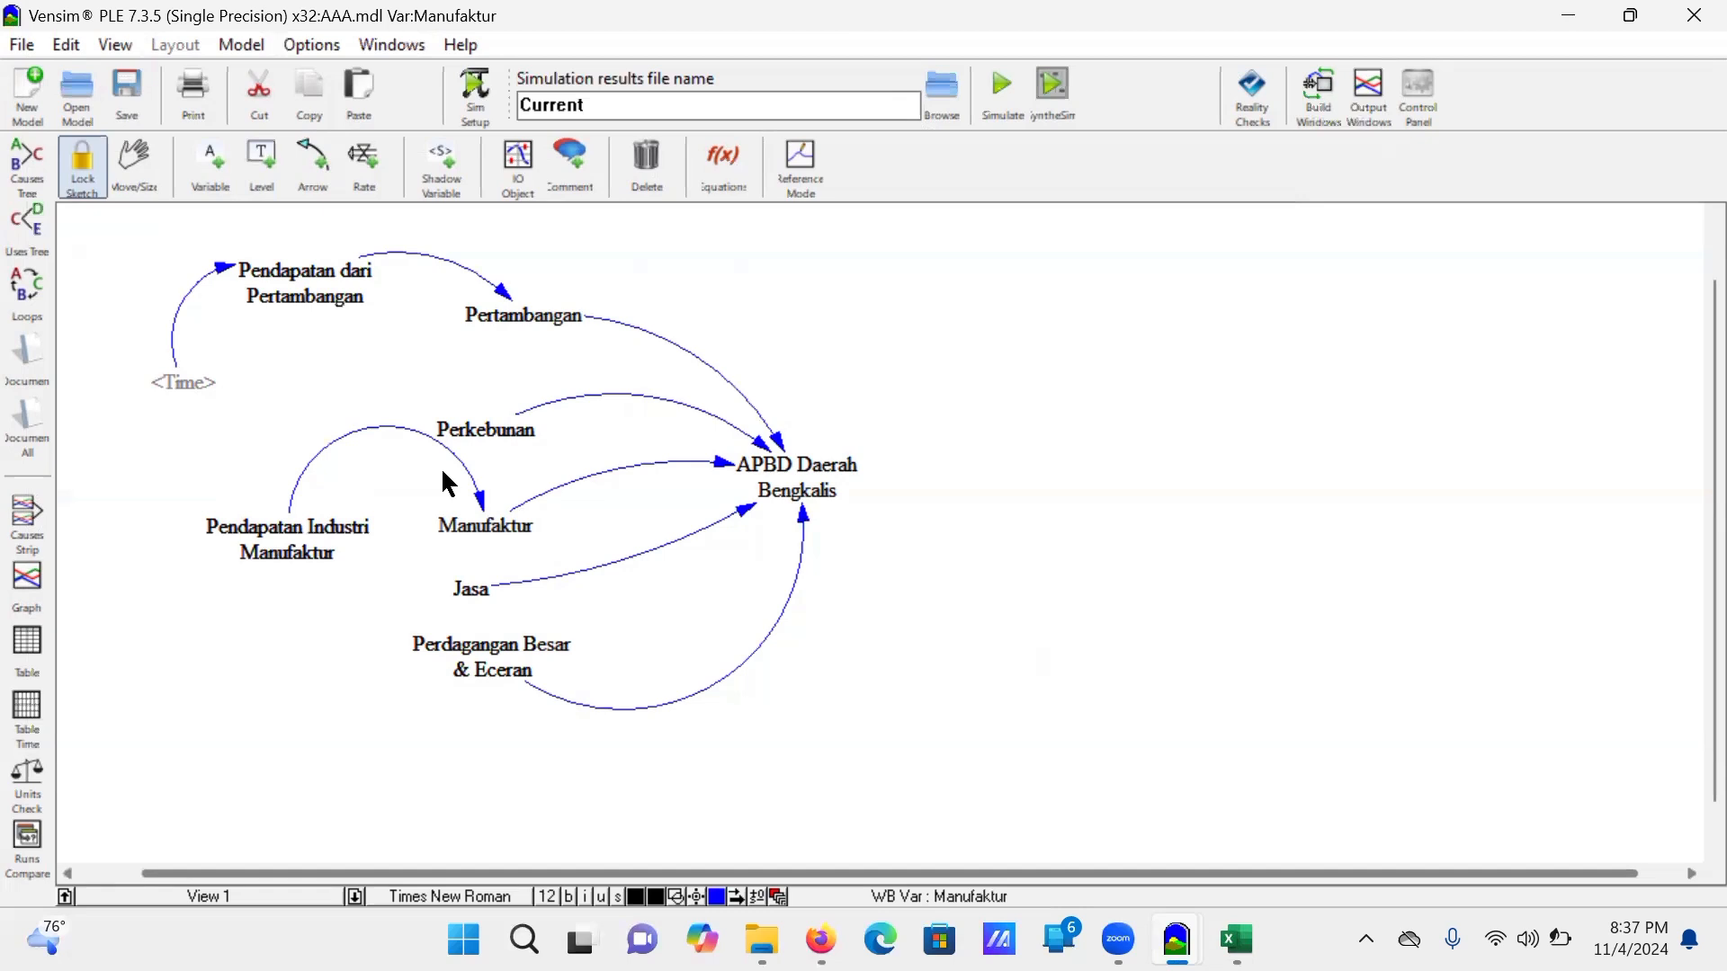
# Step: Try adding RANDOM POISSON after RANDOM UNIFORM in the Pendapatan Industri Manufaktur equation, and remove it again
pyautogui.click(723, 166)
pyautogui.click(296, 525)
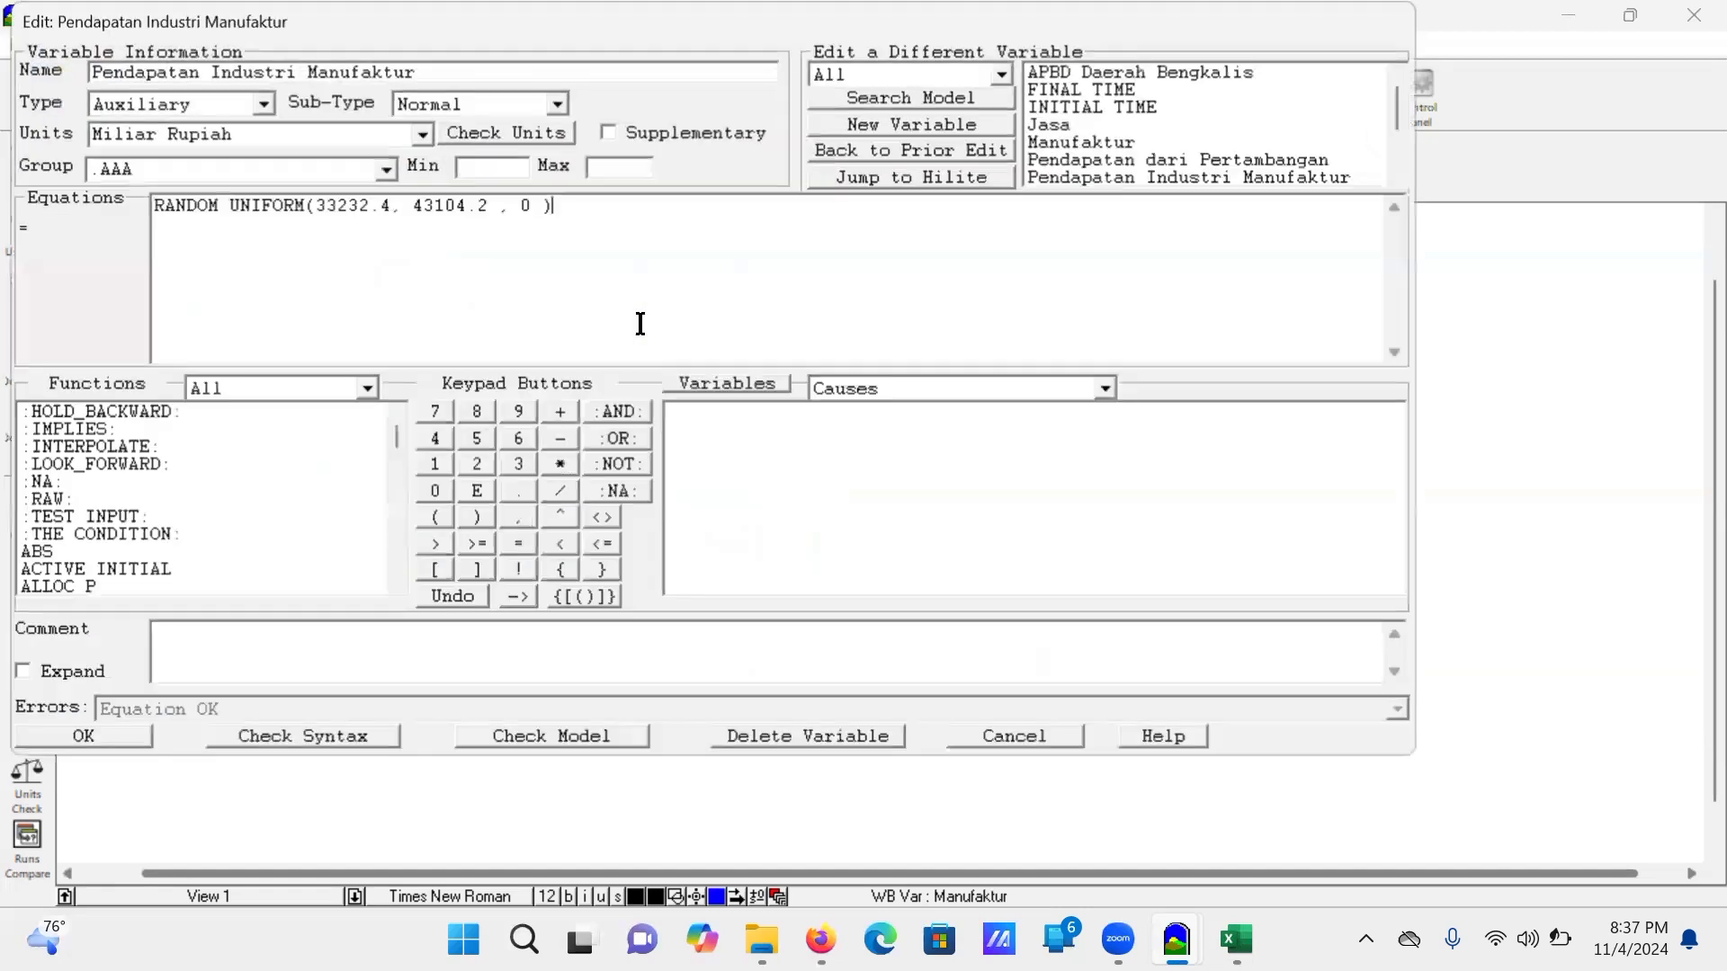
pyautogui.moveTo(401, 434); pyautogui.dragTo(412, 521)
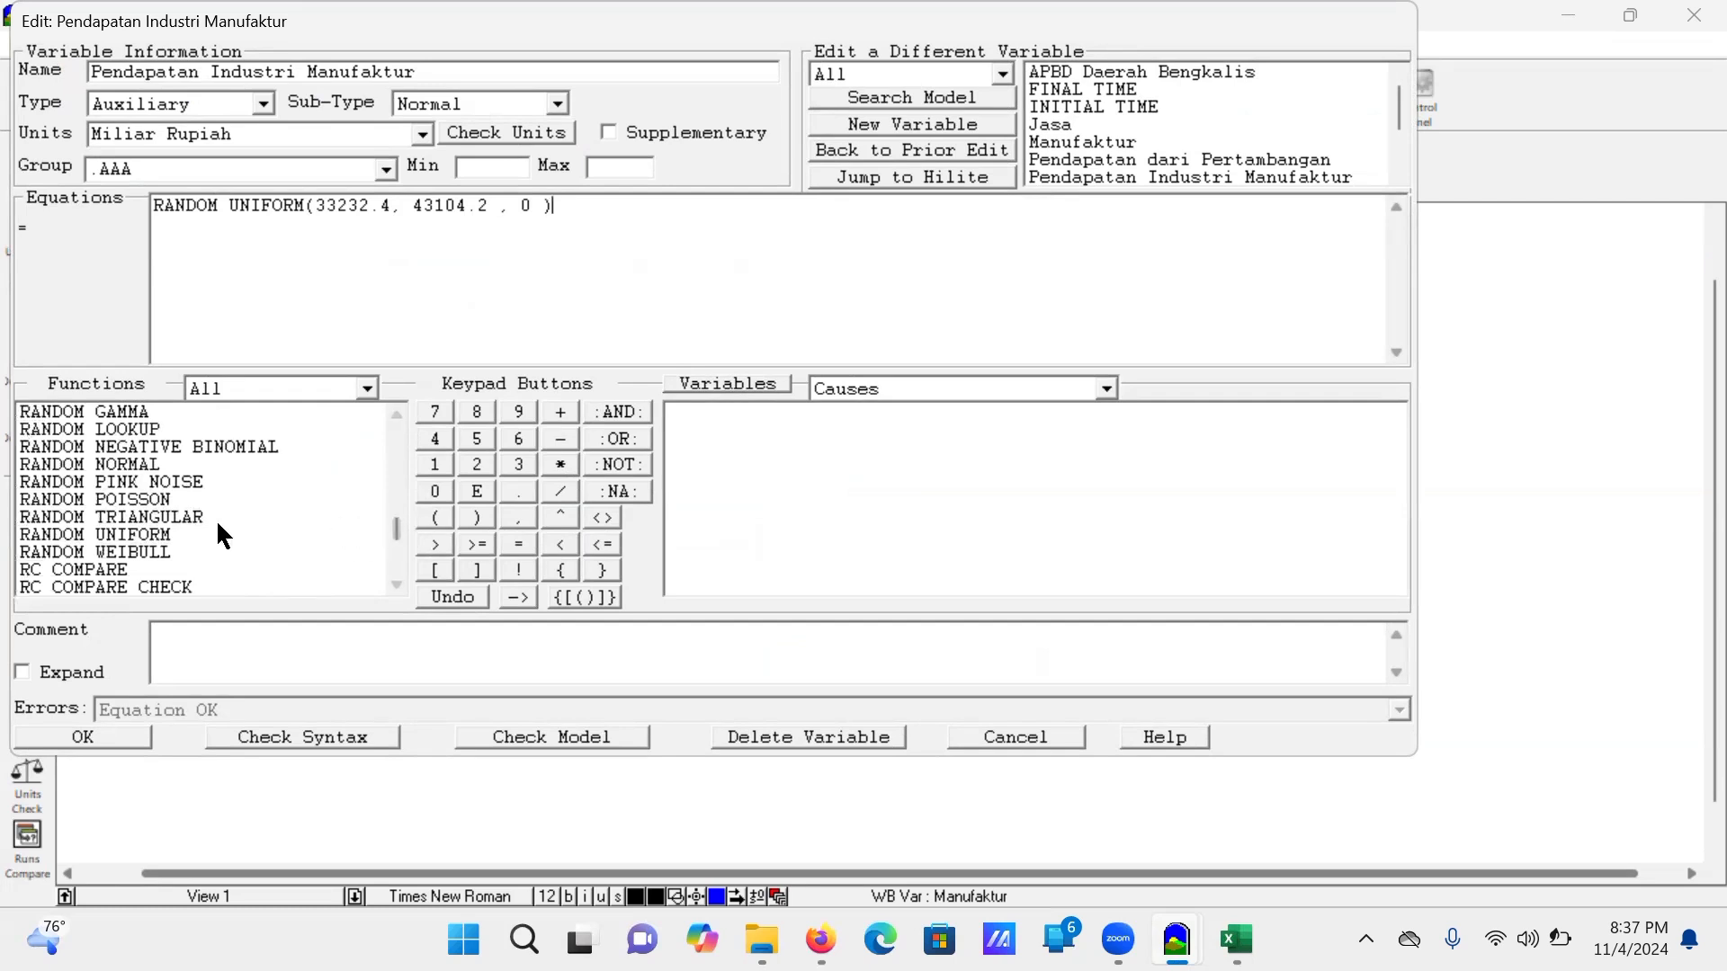
pyautogui.click(142, 501)
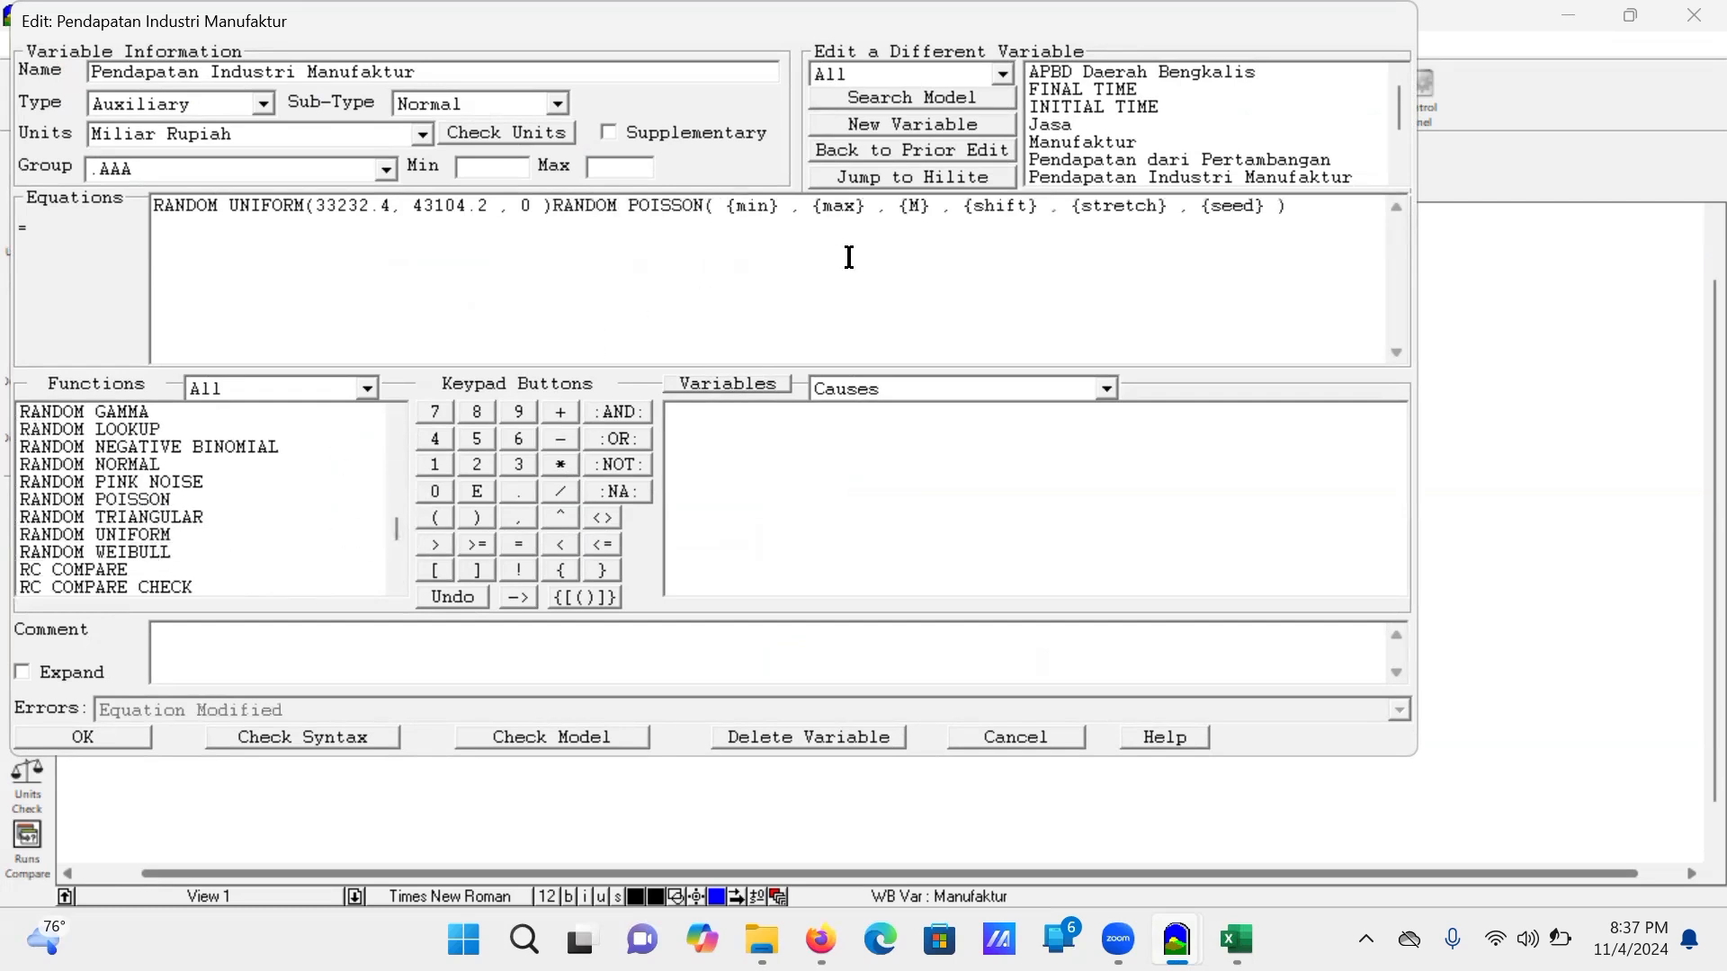
pyautogui.moveTo(1308, 221); pyautogui.dragTo(23, 203)
pyautogui.click(446, 239)
pyautogui.moveTo(563, 232); pyautogui.dragTo(1288, 239)
pyautogui.press('BackSpace')
pyautogui.press('BackSpace')
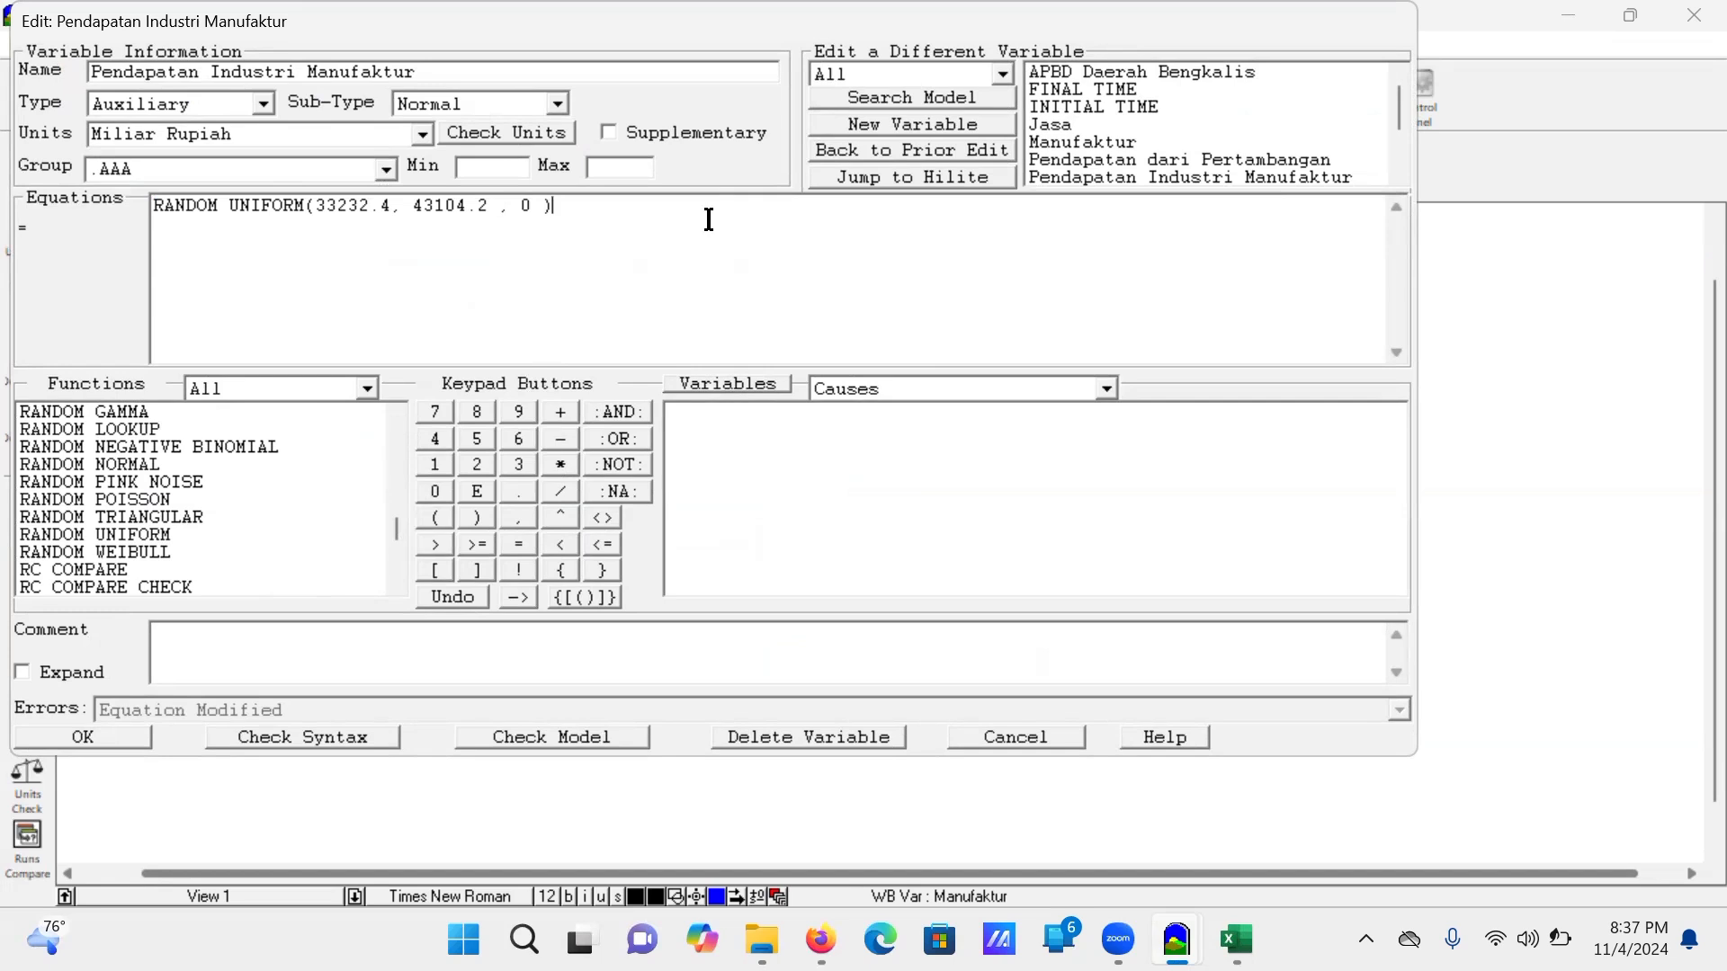
# Step: Copy and clear the RANDOM UNIFORM expression, preview RANDOM POISSON's arguments in the empty equation and delete them
pyautogui.moveTo(580, 209); pyautogui.dragTo(135, 174)
pyautogui.hotkey('ctrl', 'c')
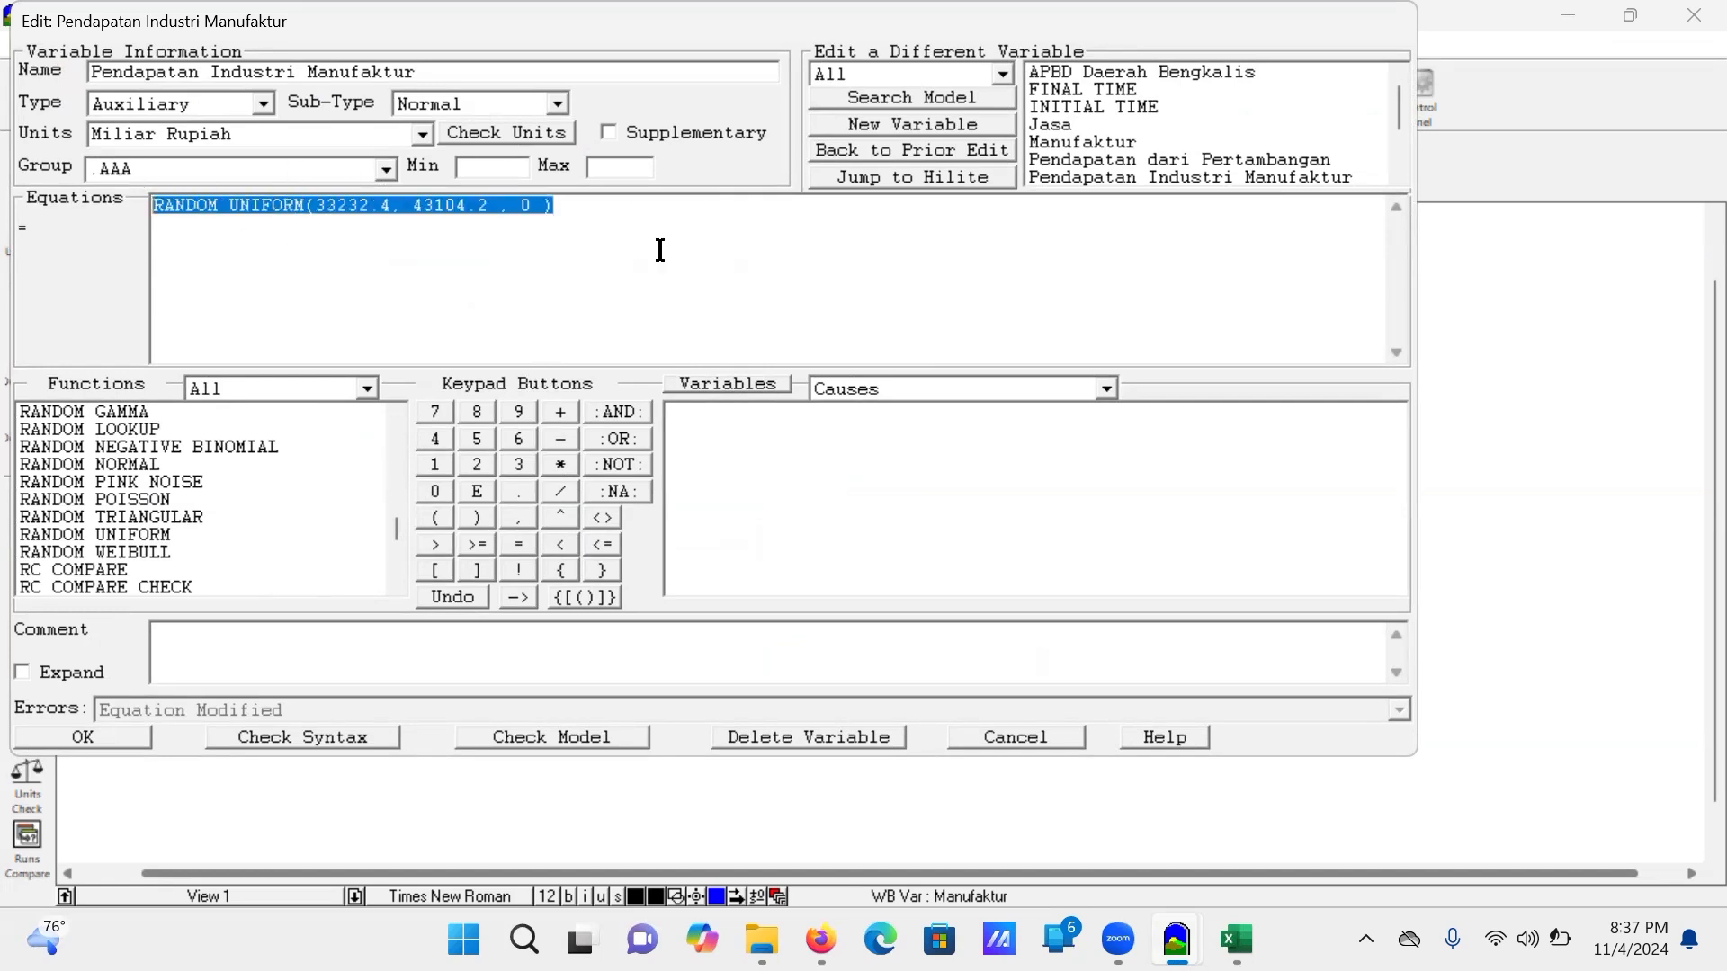
pyautogui.press('BackSpace')
pyautogui.click(135, 498)
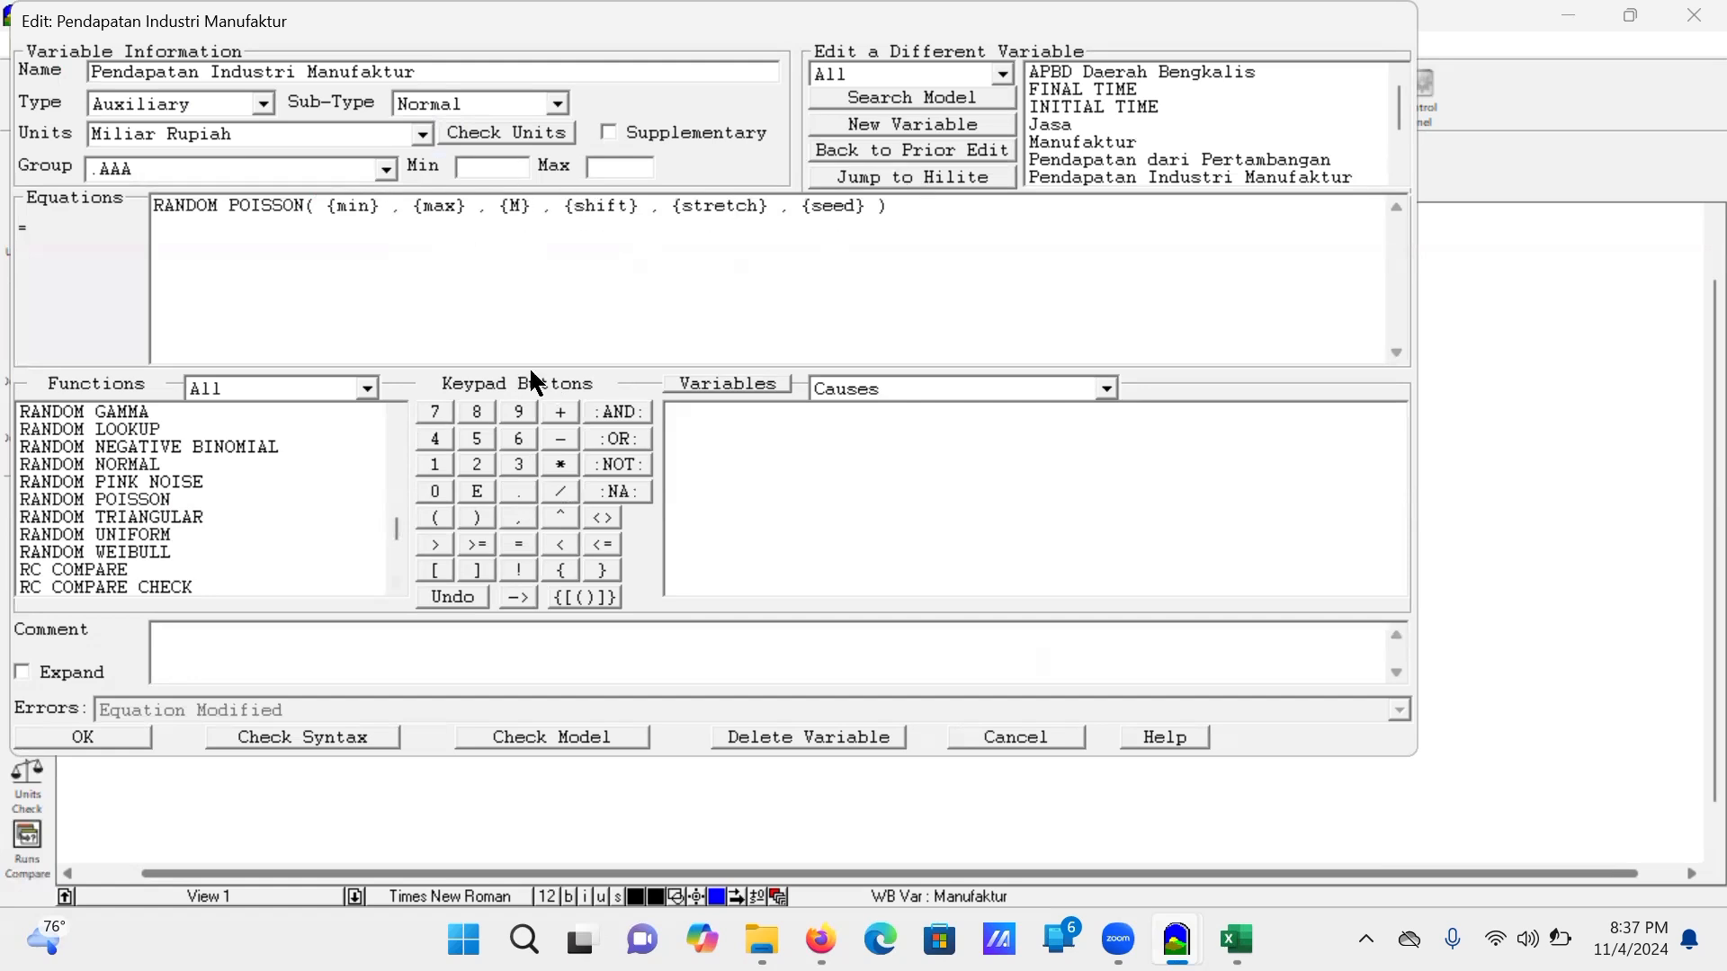
pyautogui.moveTo(889, 207); pyautogui.dragTo(126, 227)
pyautogui.press('Delete')
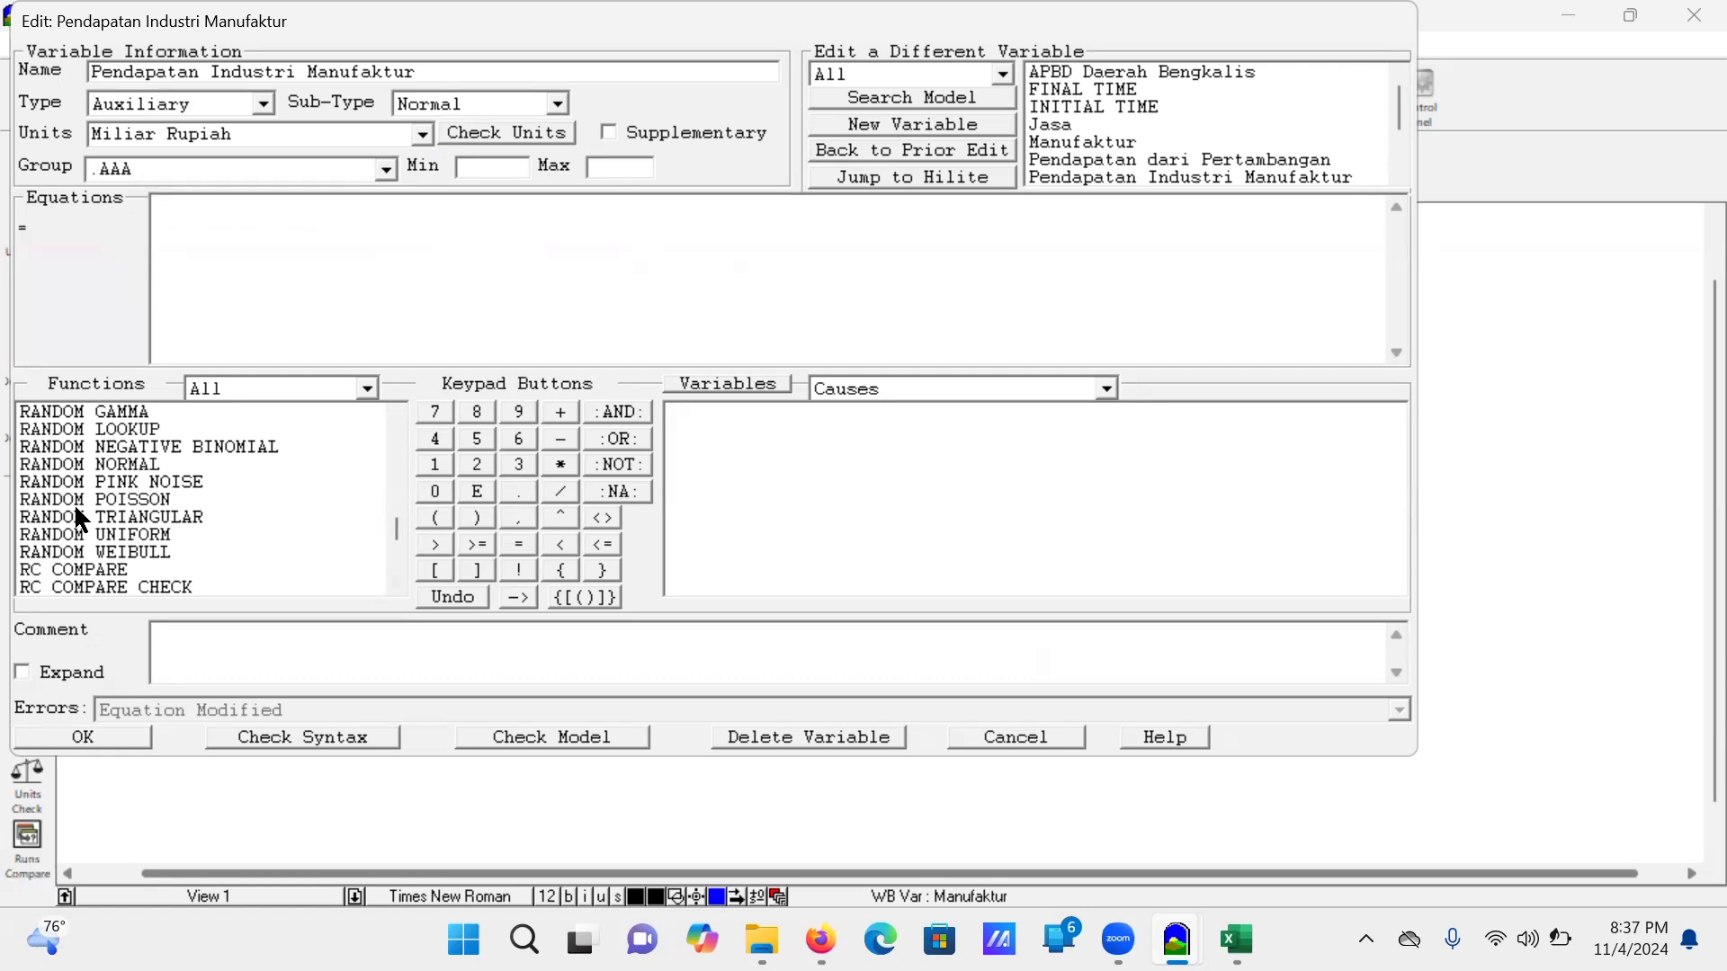
# Step: Preview the arguments of RANDOM NORMAL and RANDOM EXPONENTIAL in the equation, clearing each one after viewing
pyautogui.click(130, 466)
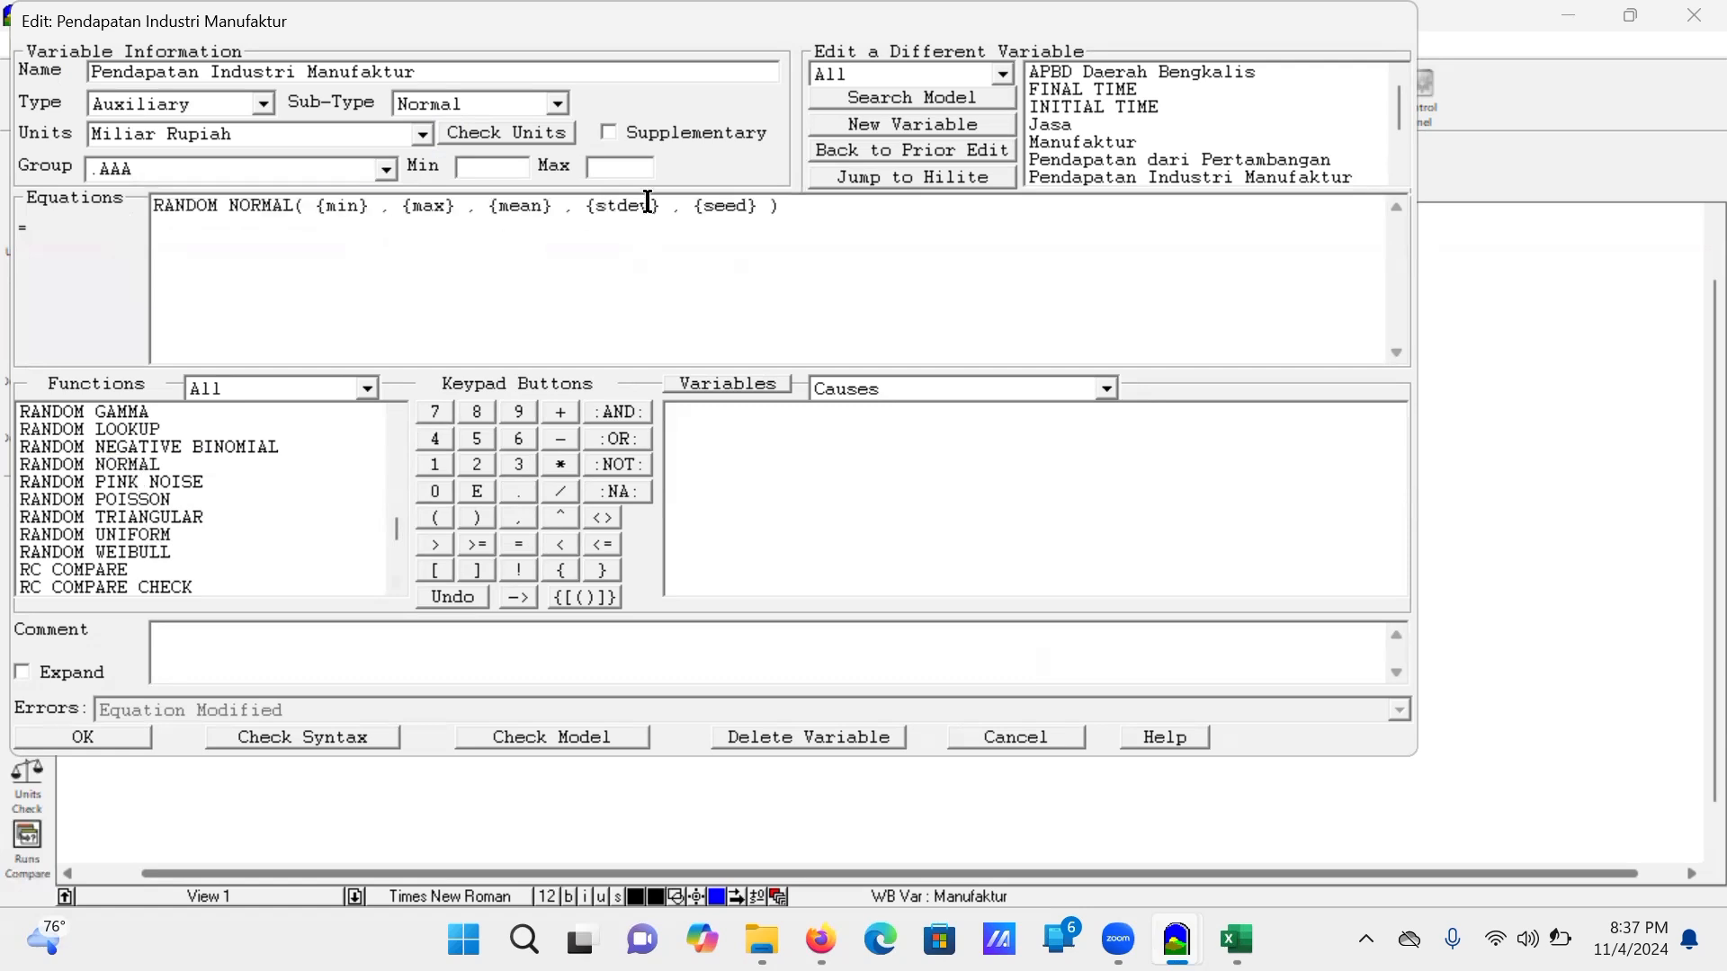
pyautogui.moveTo(801, 203); pyautogui.dragTo(125, 191)
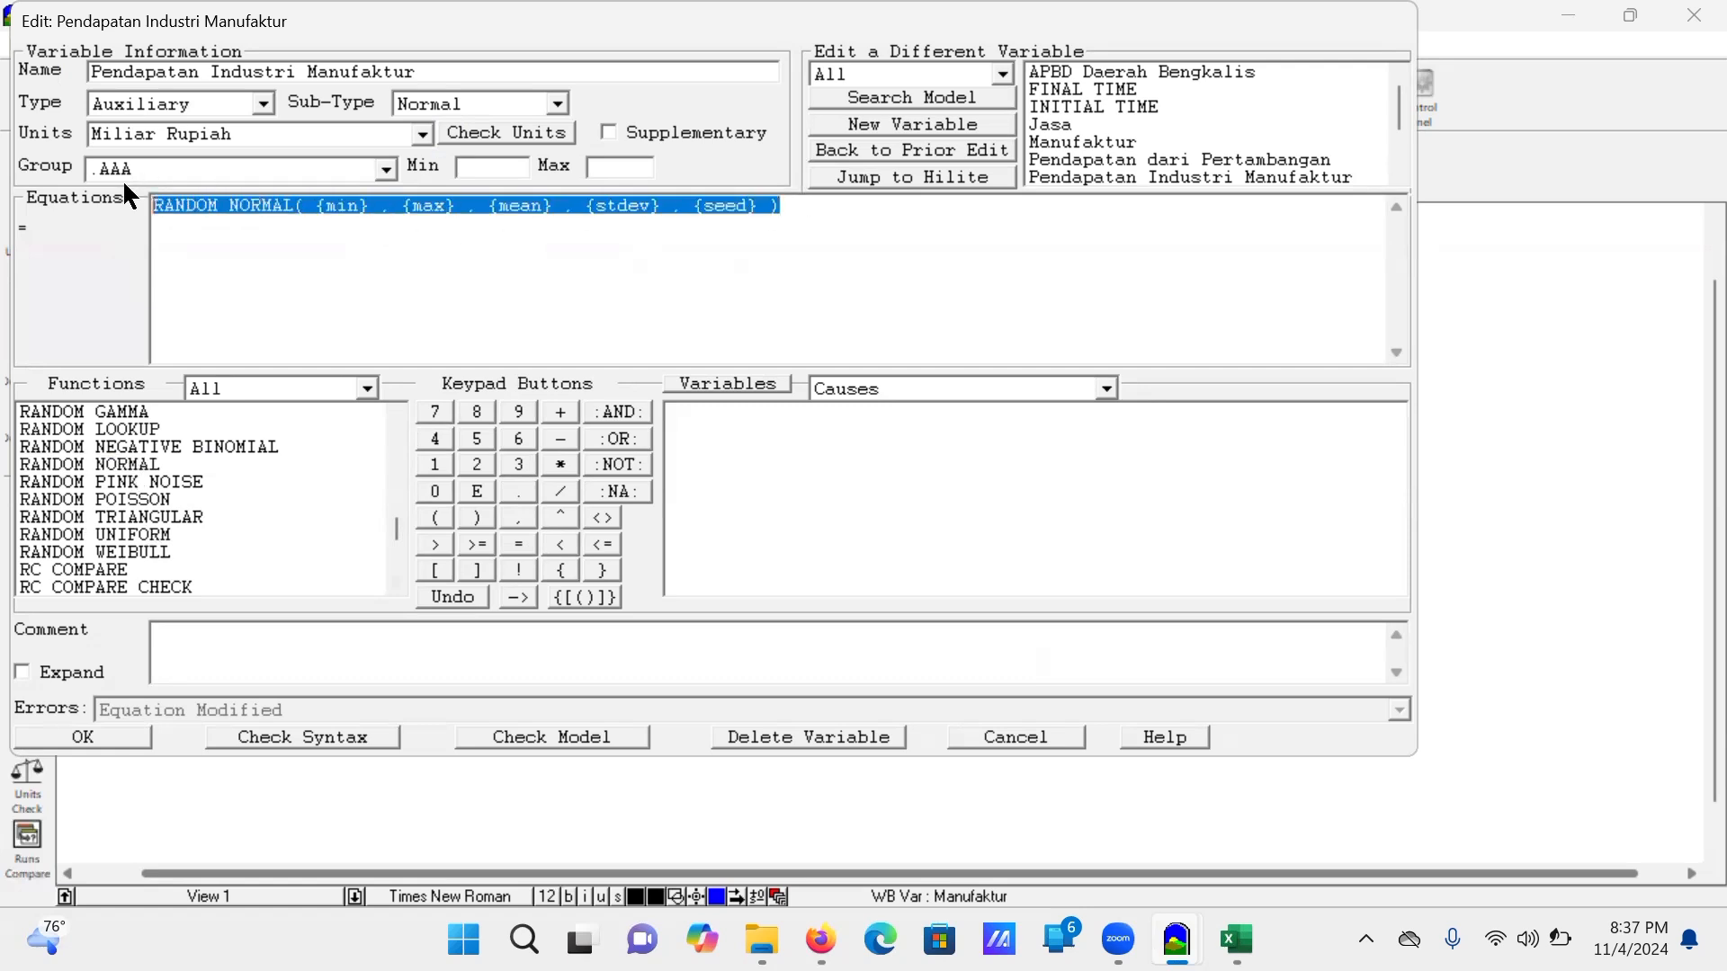
pyautogui.press('Delete')
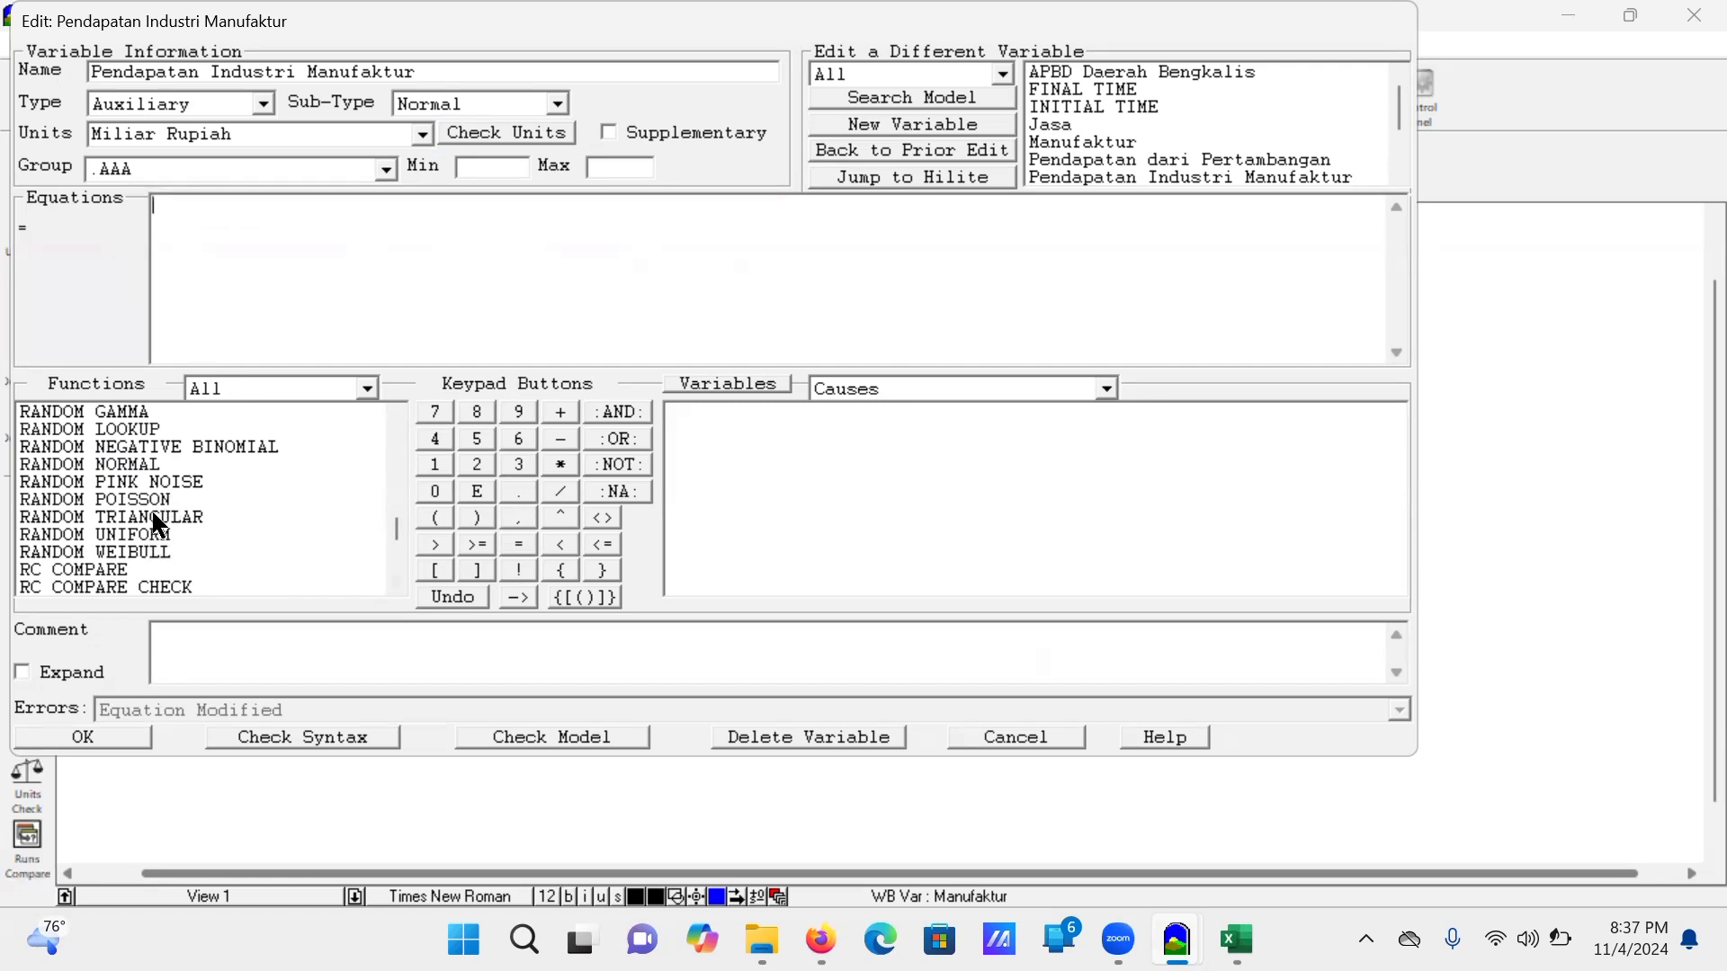
pyautogui.scroll(1, 158, 563)
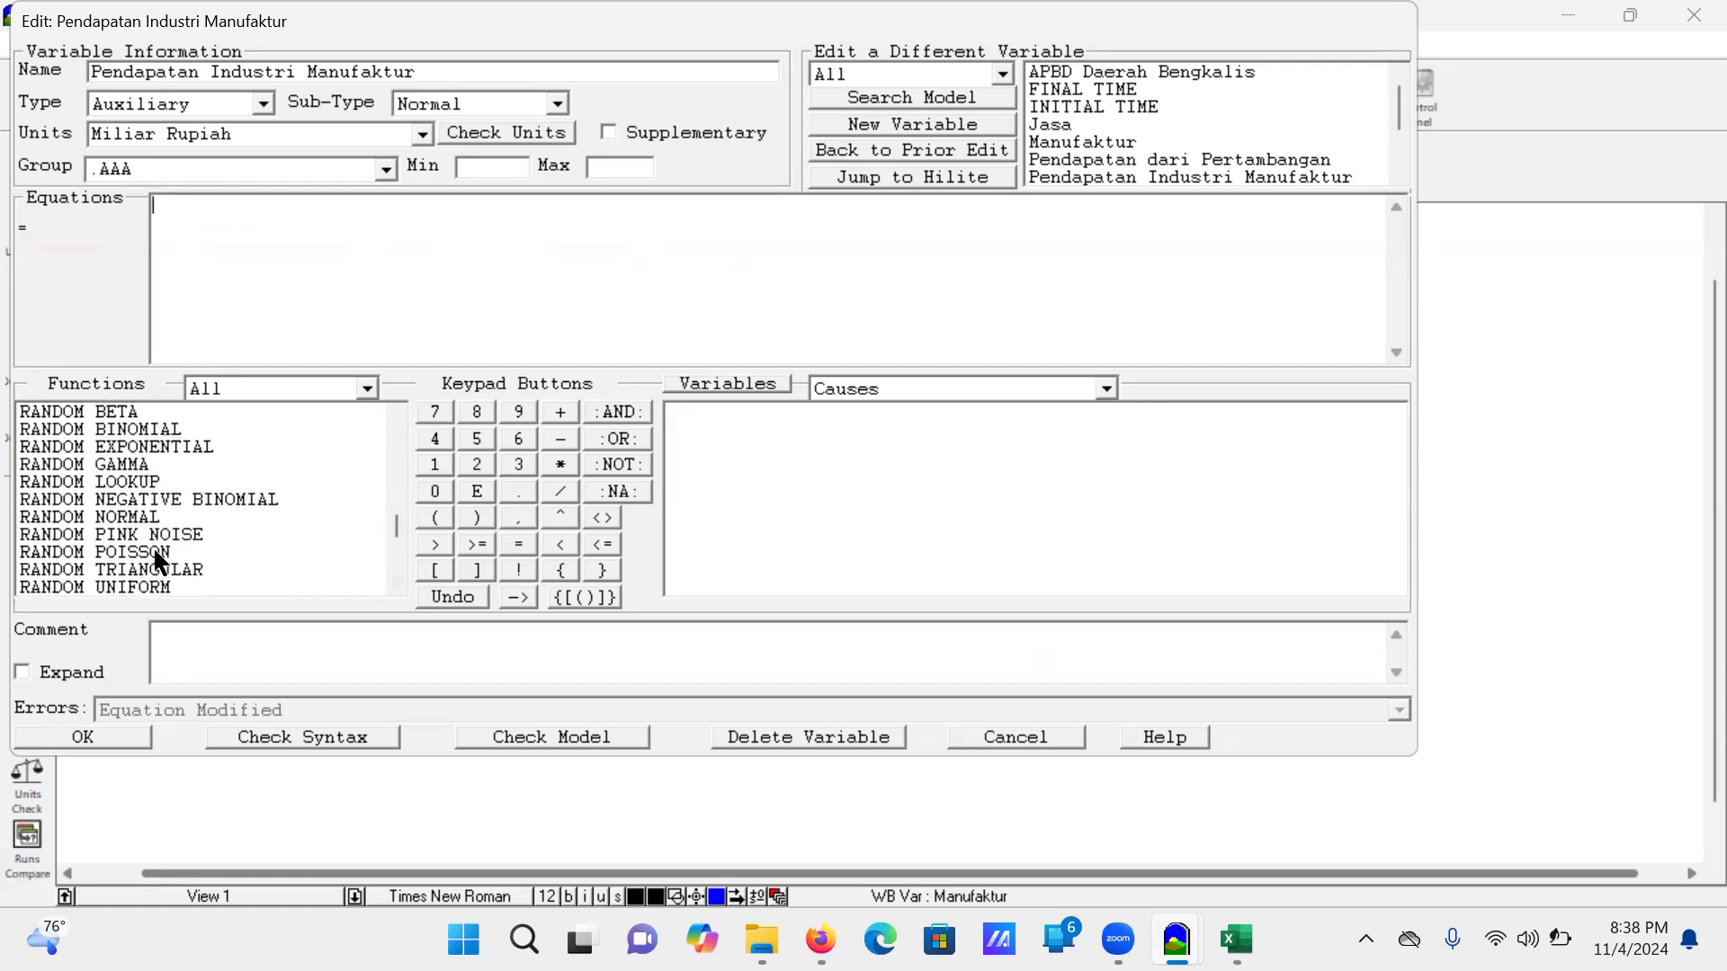
pyautogui.click(155, 446)
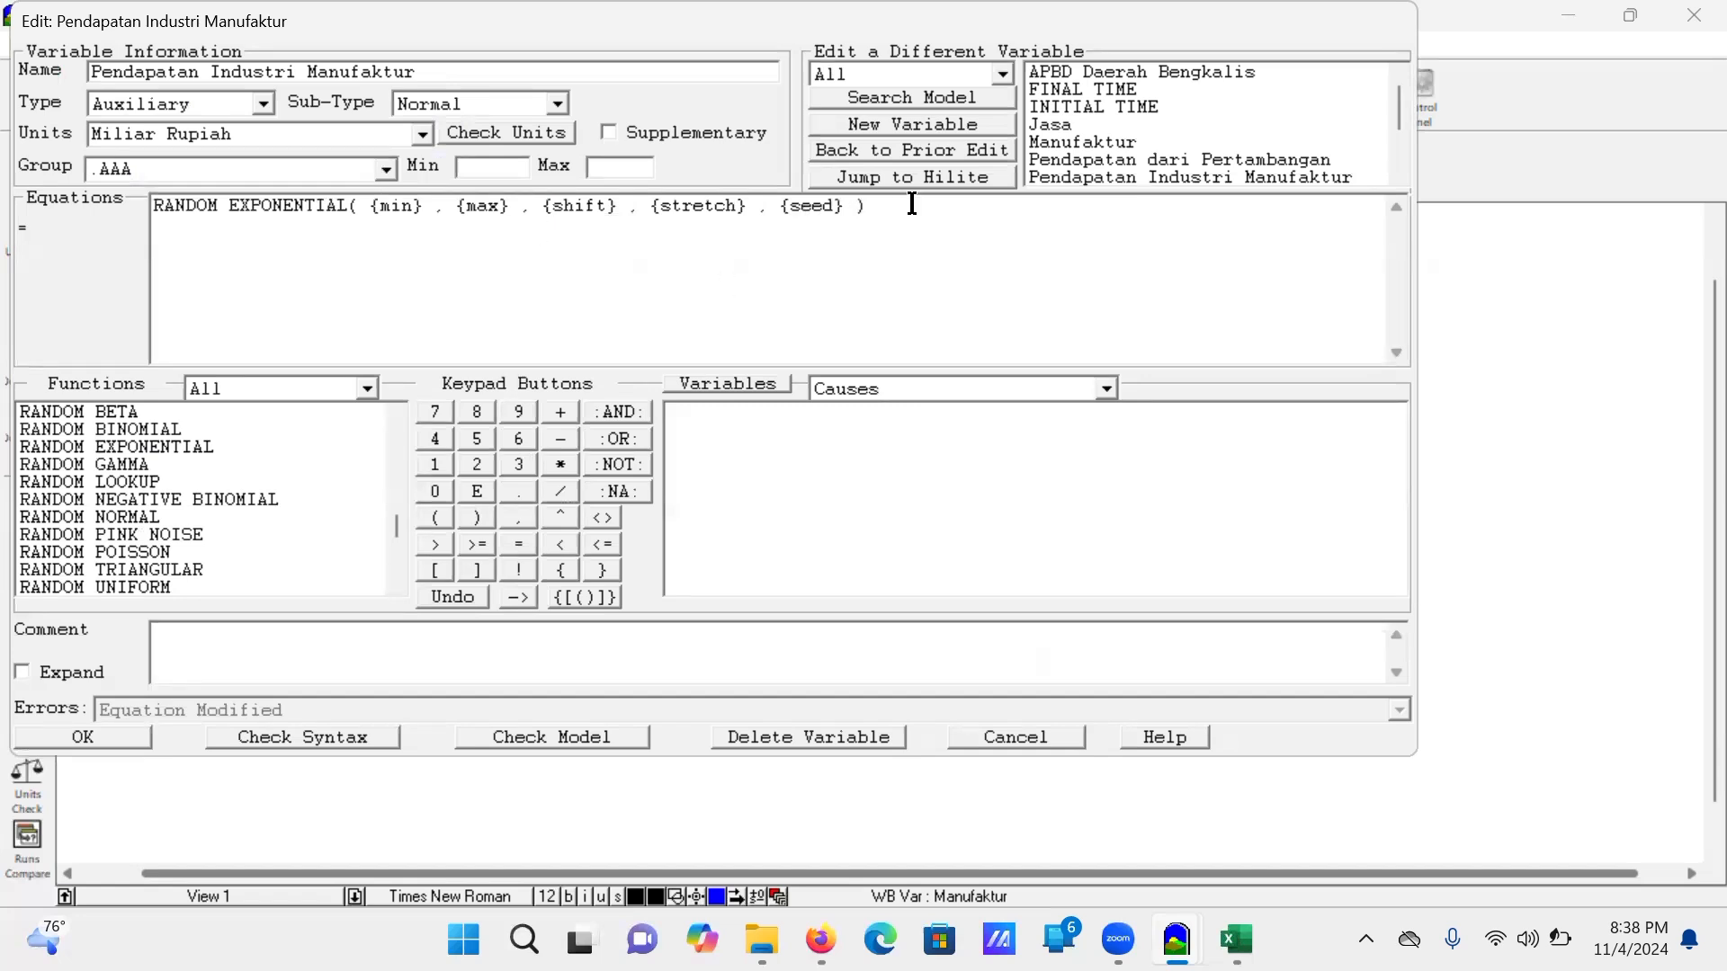
pyautogui.moveTo(910, 204); pyautogui.dragTo(149, 180)
pyautogui.press('Delete')
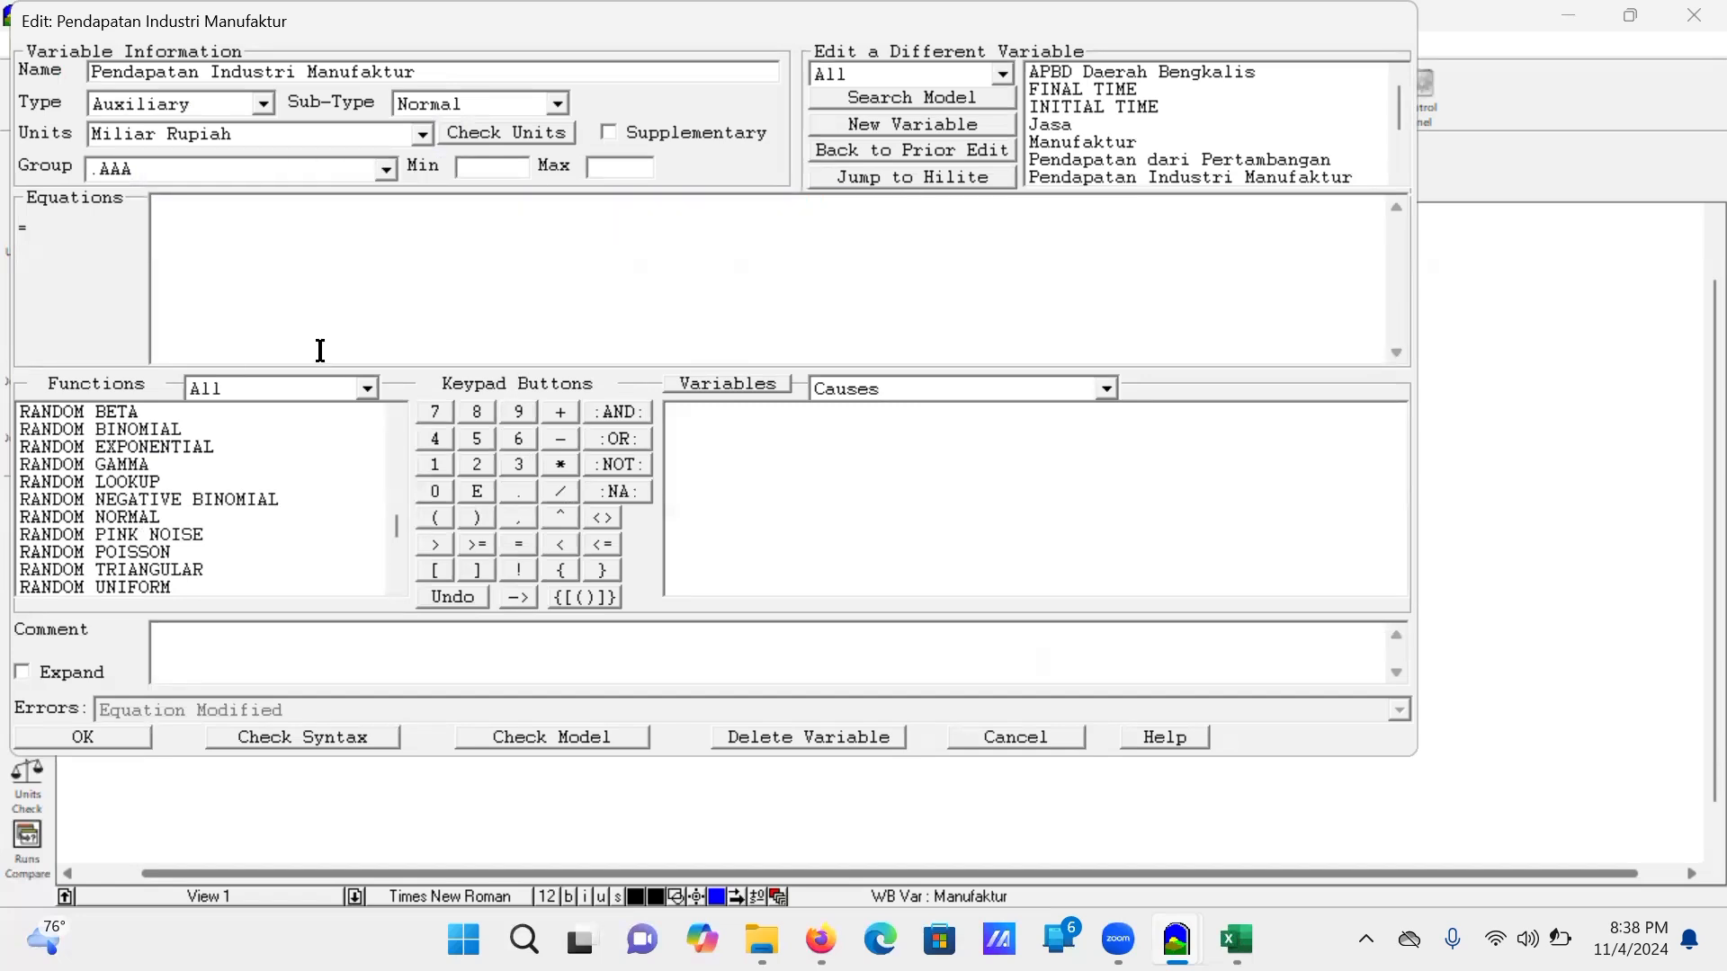
# Step: Restore RANDOM UNIFORM(33232.4, 43104.2 , 0 ) as the Pendapatan Industri Manufaktur equation, check the syntax and accept it
pyautogui.hotkey('ctrl', 'v')
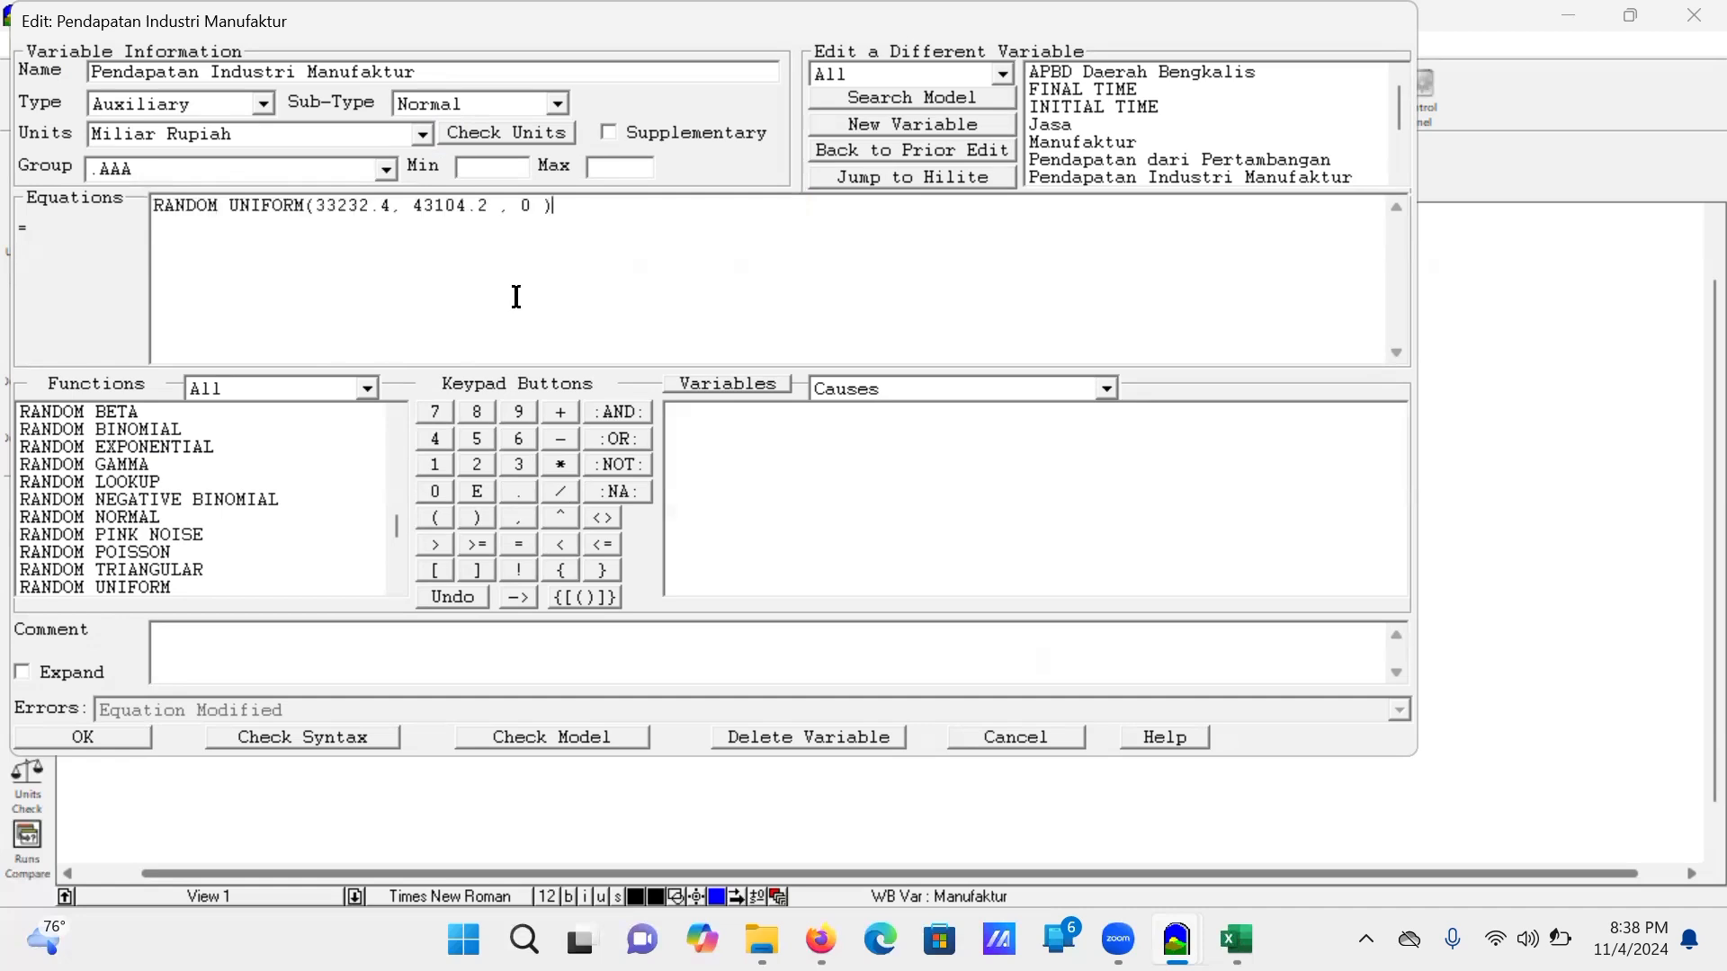
pyautogui.click(313, 739)
pyautogui.click(123, 733)
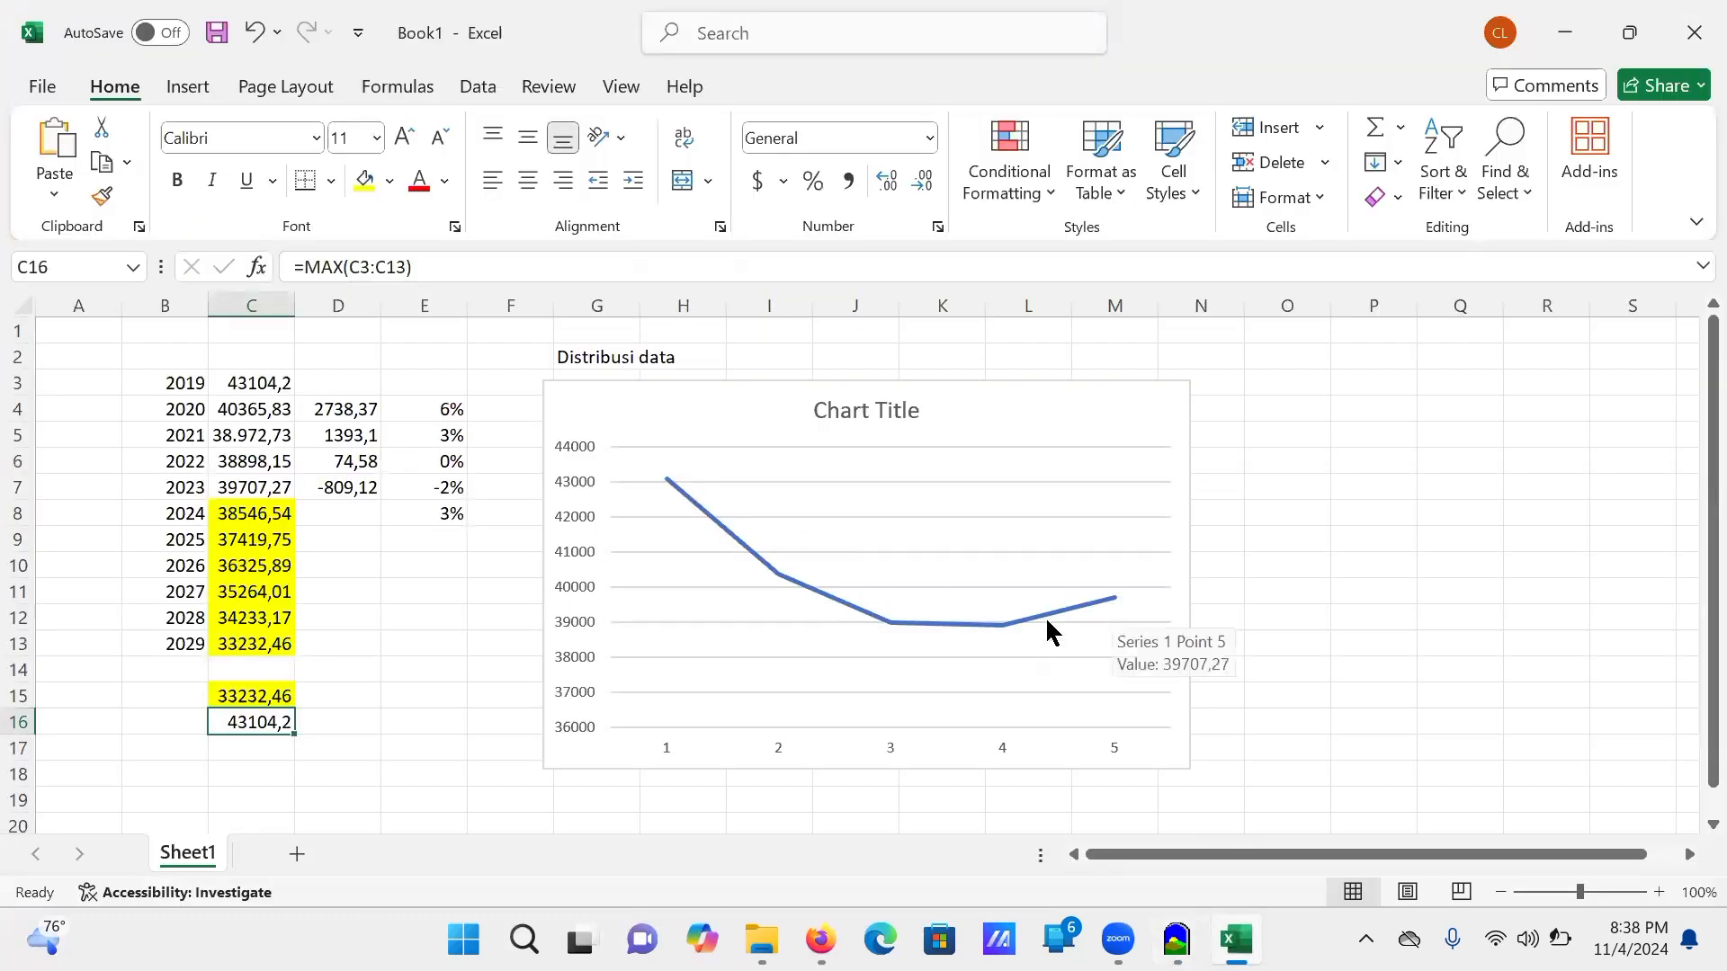
# Step: Examine the horizontal axis of the Distribusi data line chart in Excel and switch back to the Vensim model
pyautogui.click(674, 757)
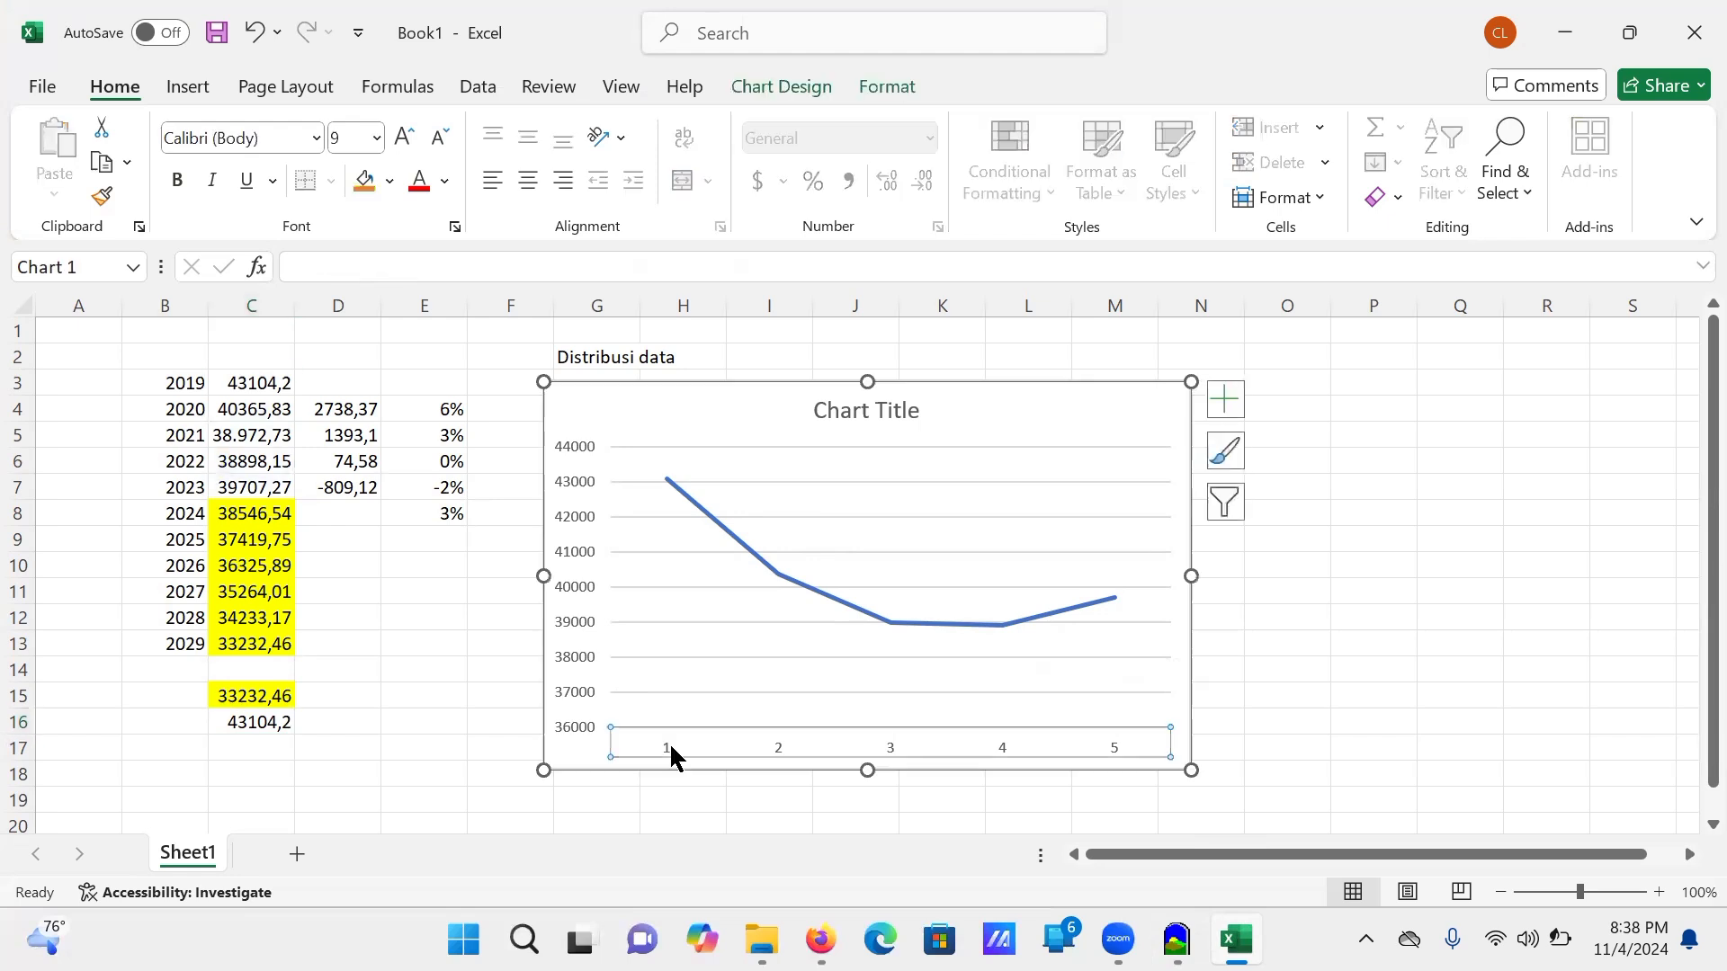
pyautogui.rightClick(695, 744)
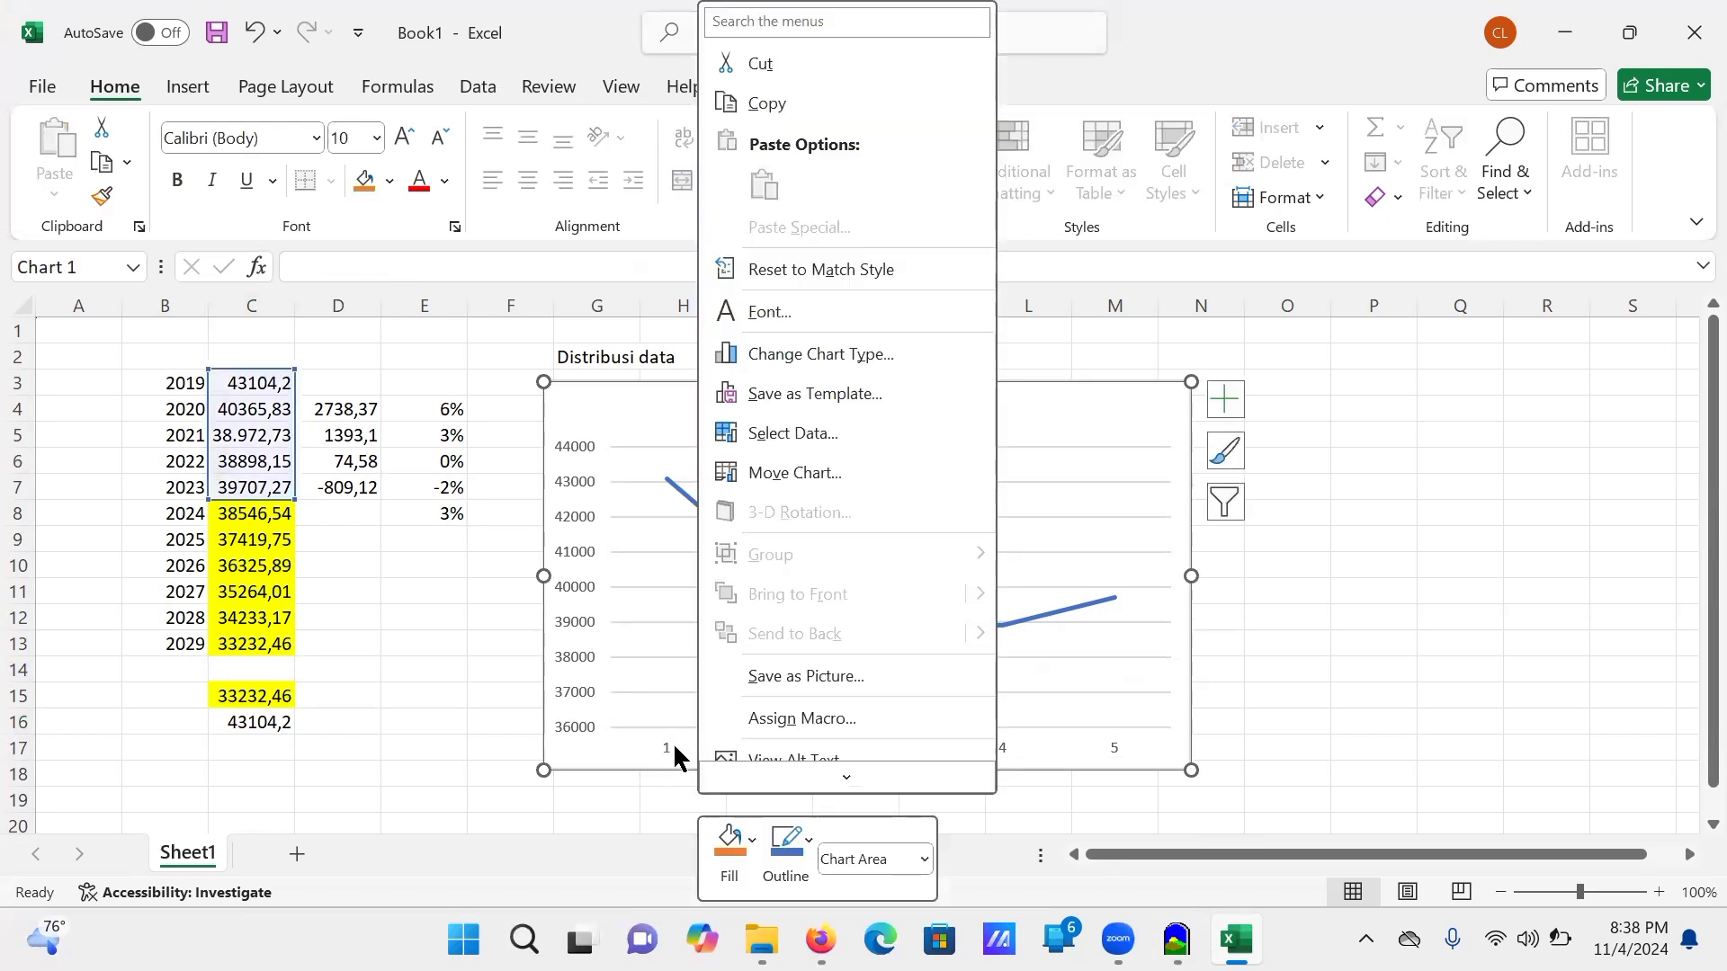
pyautogui.click(670, 739)
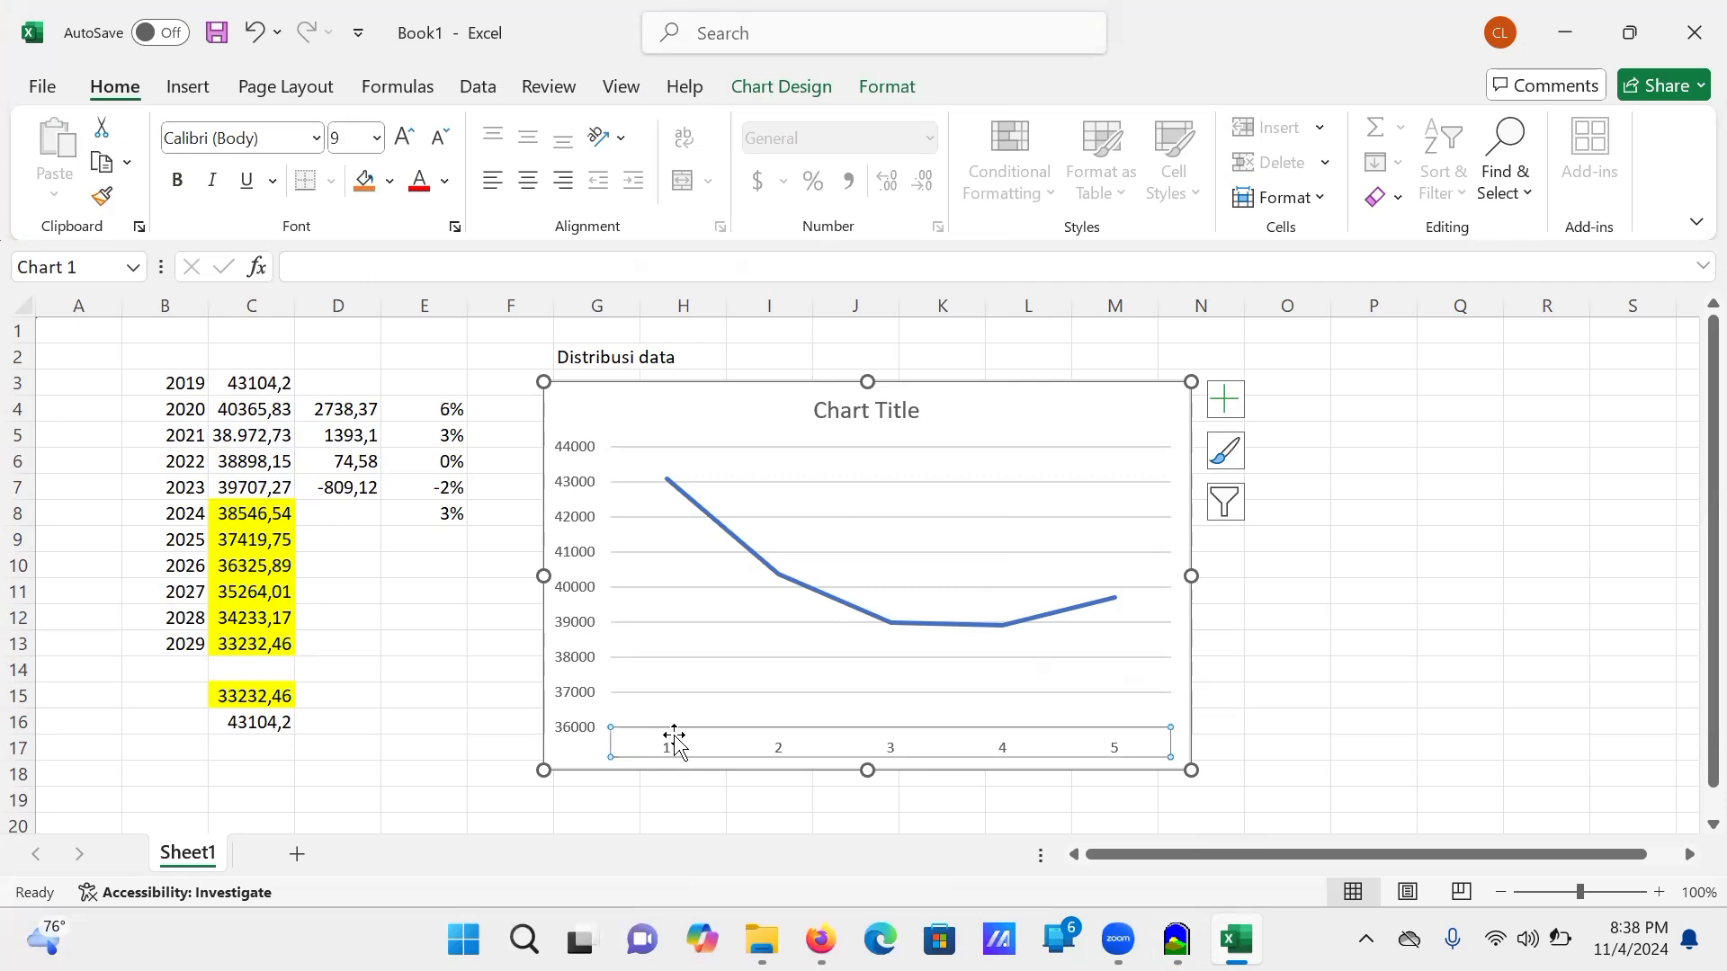
pyautogui.moveTo(1176, 940)
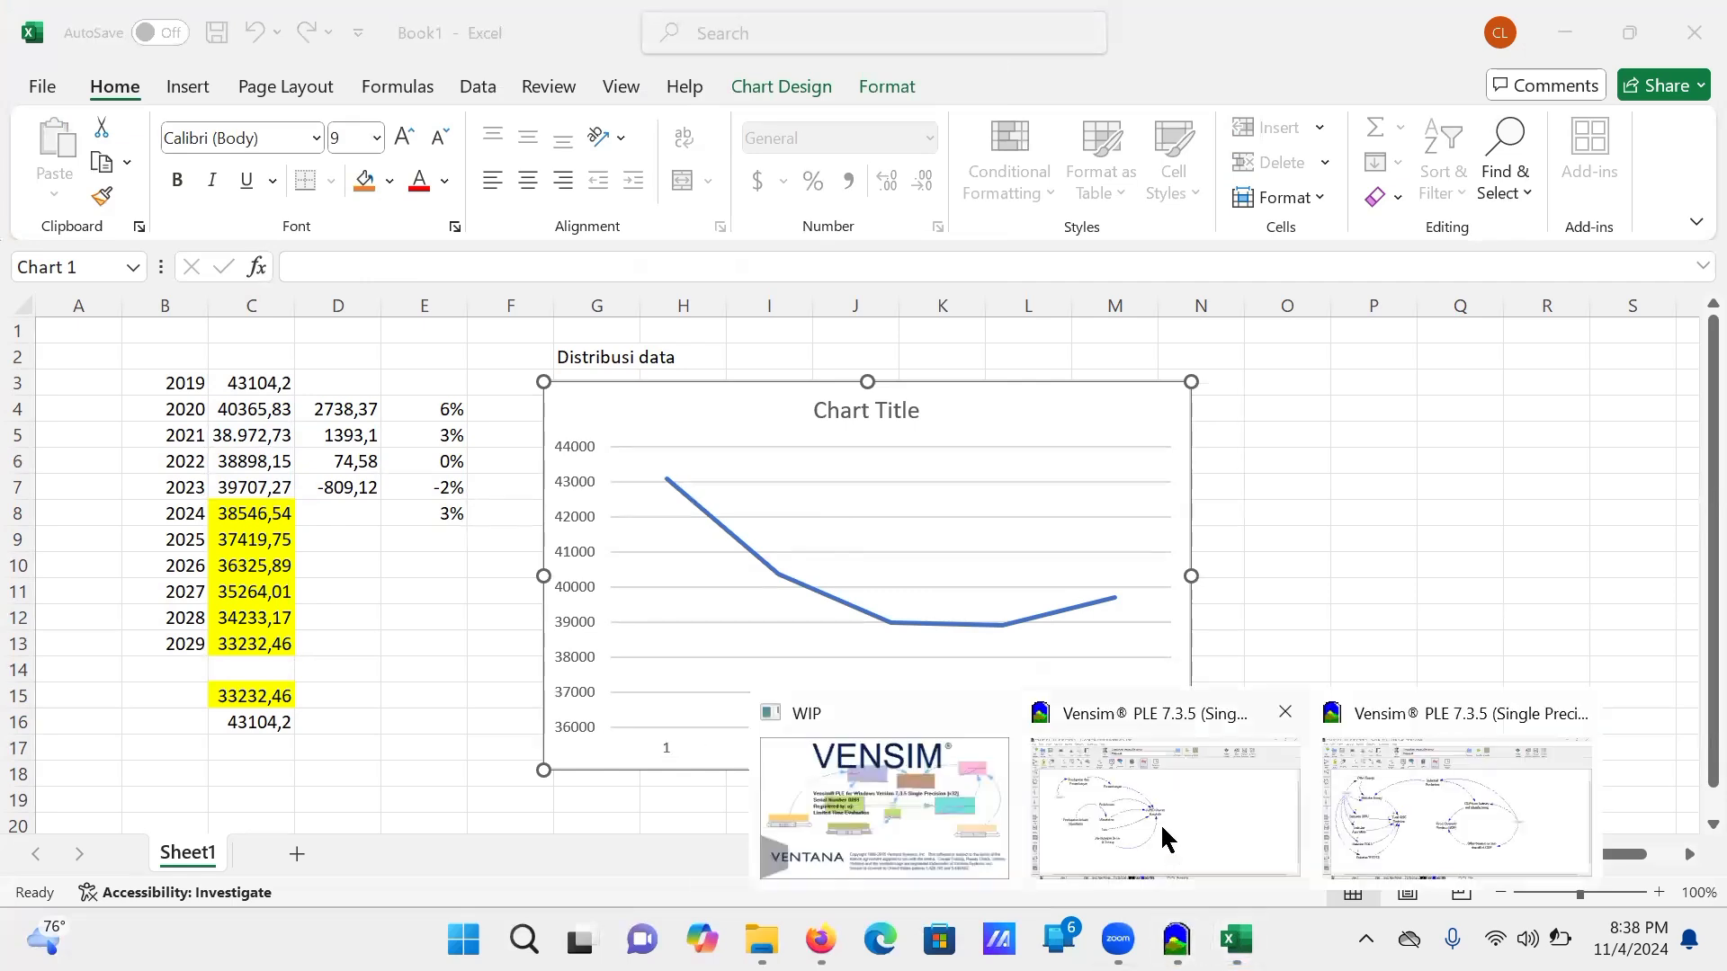
pyautogui.click(1160, 823)
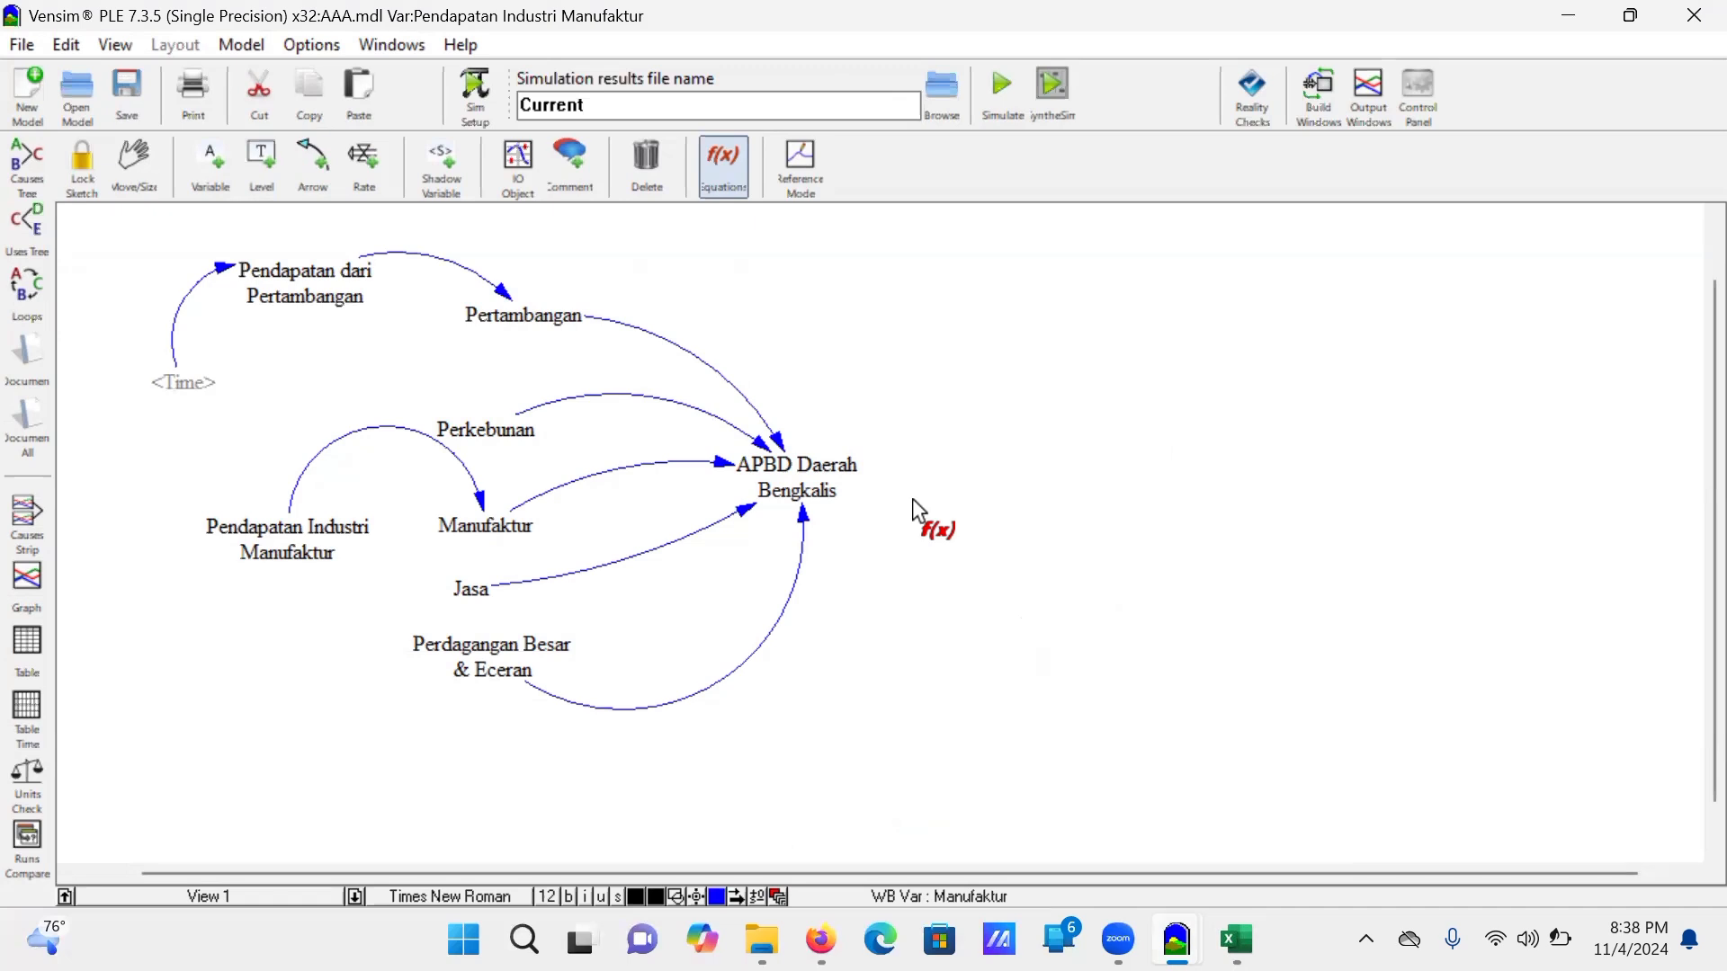
# Step: Flatten the arrows from Pendapatan Industri Manufaktur to Manufaktur and from Time to Pendapatan dari Pertambangan
pyautogui.click(313, 167)
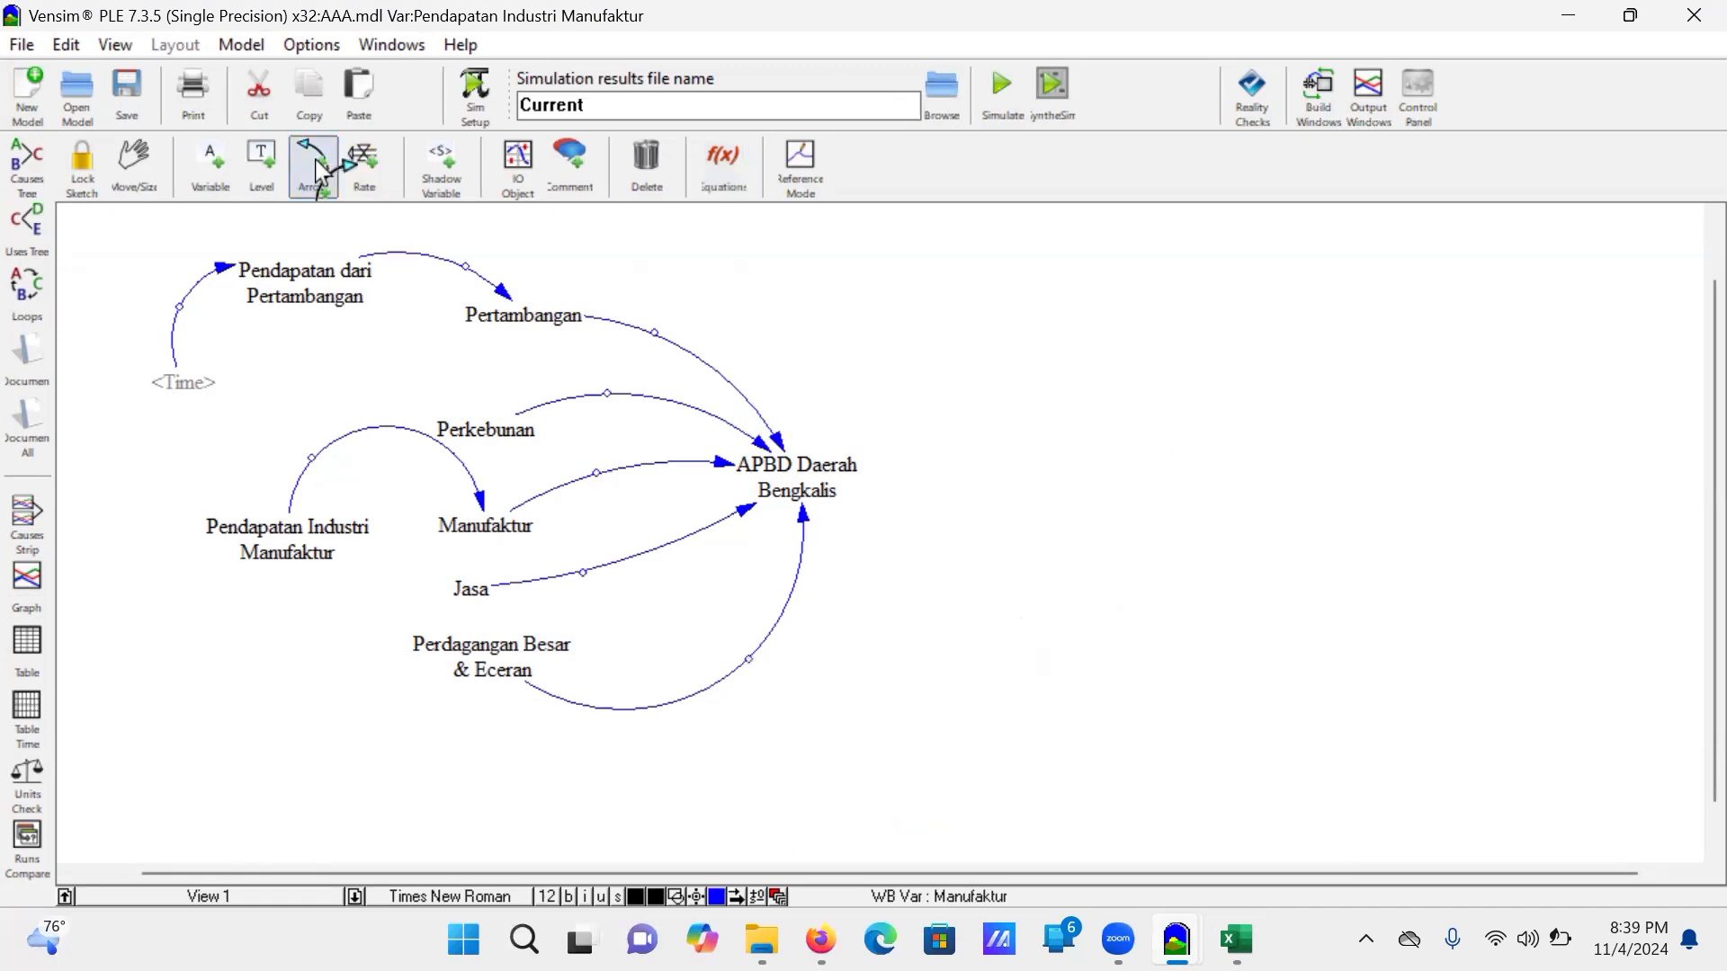
pyautogui.moveTo(311, 458); pyautogui.dragTo(340, 481)
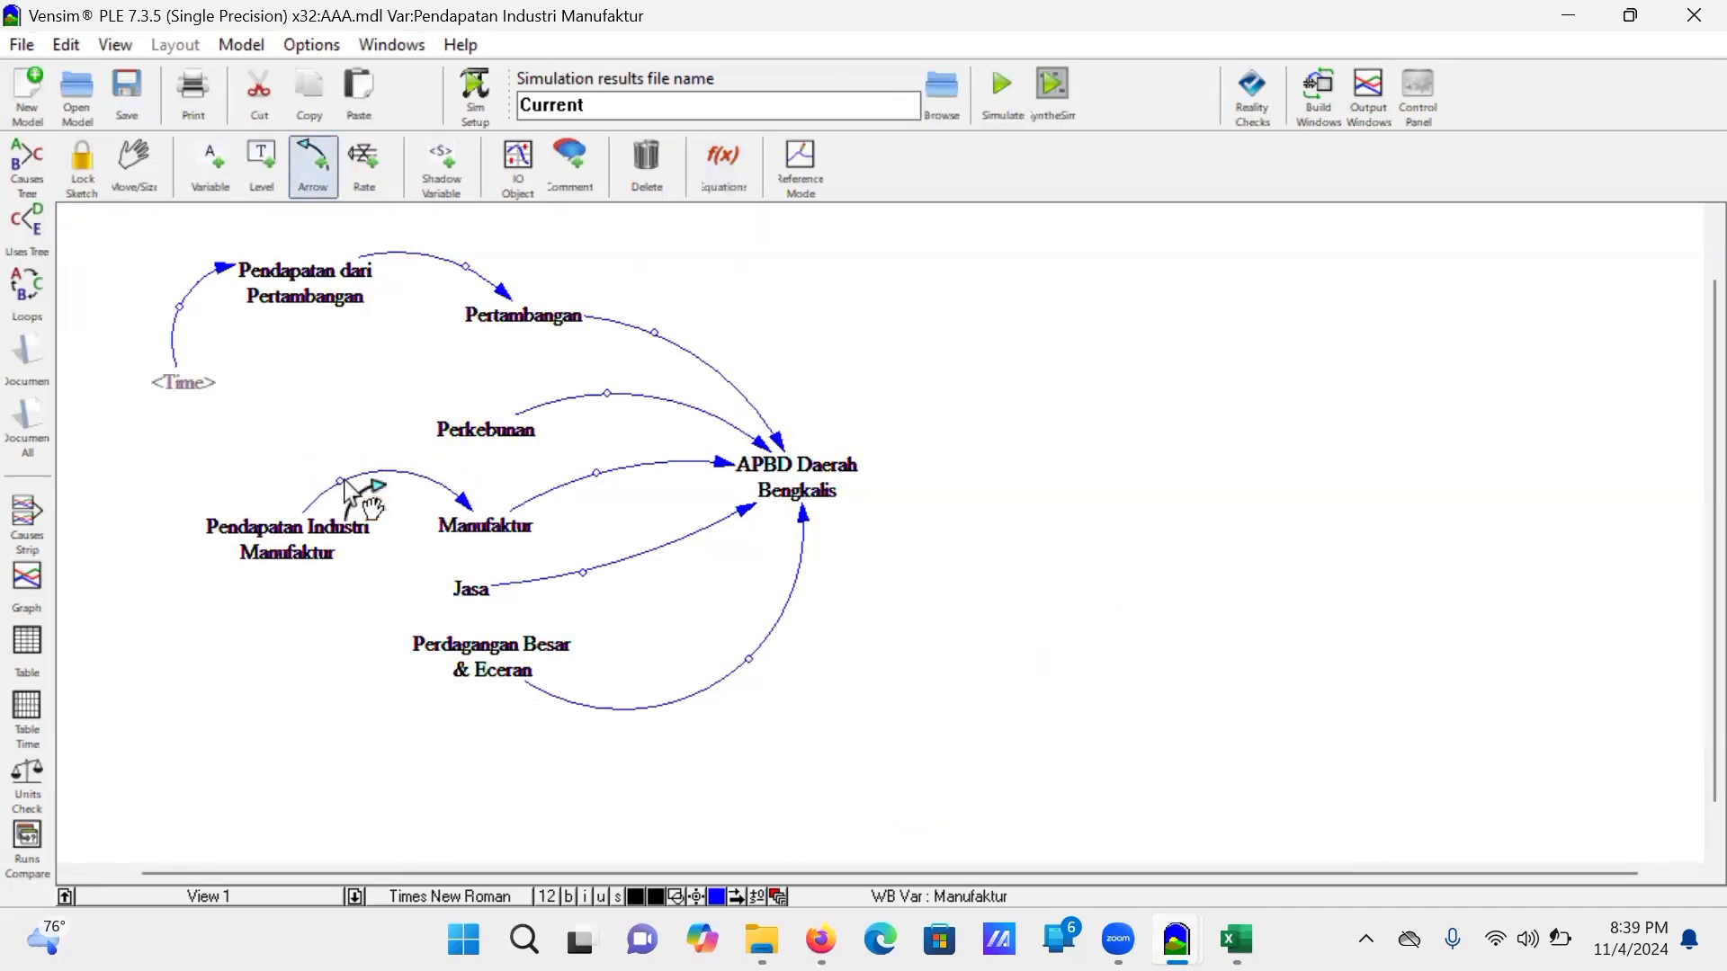
pyautogui.moveTo(181, 307); pyautogui.dragTo(190, 312)
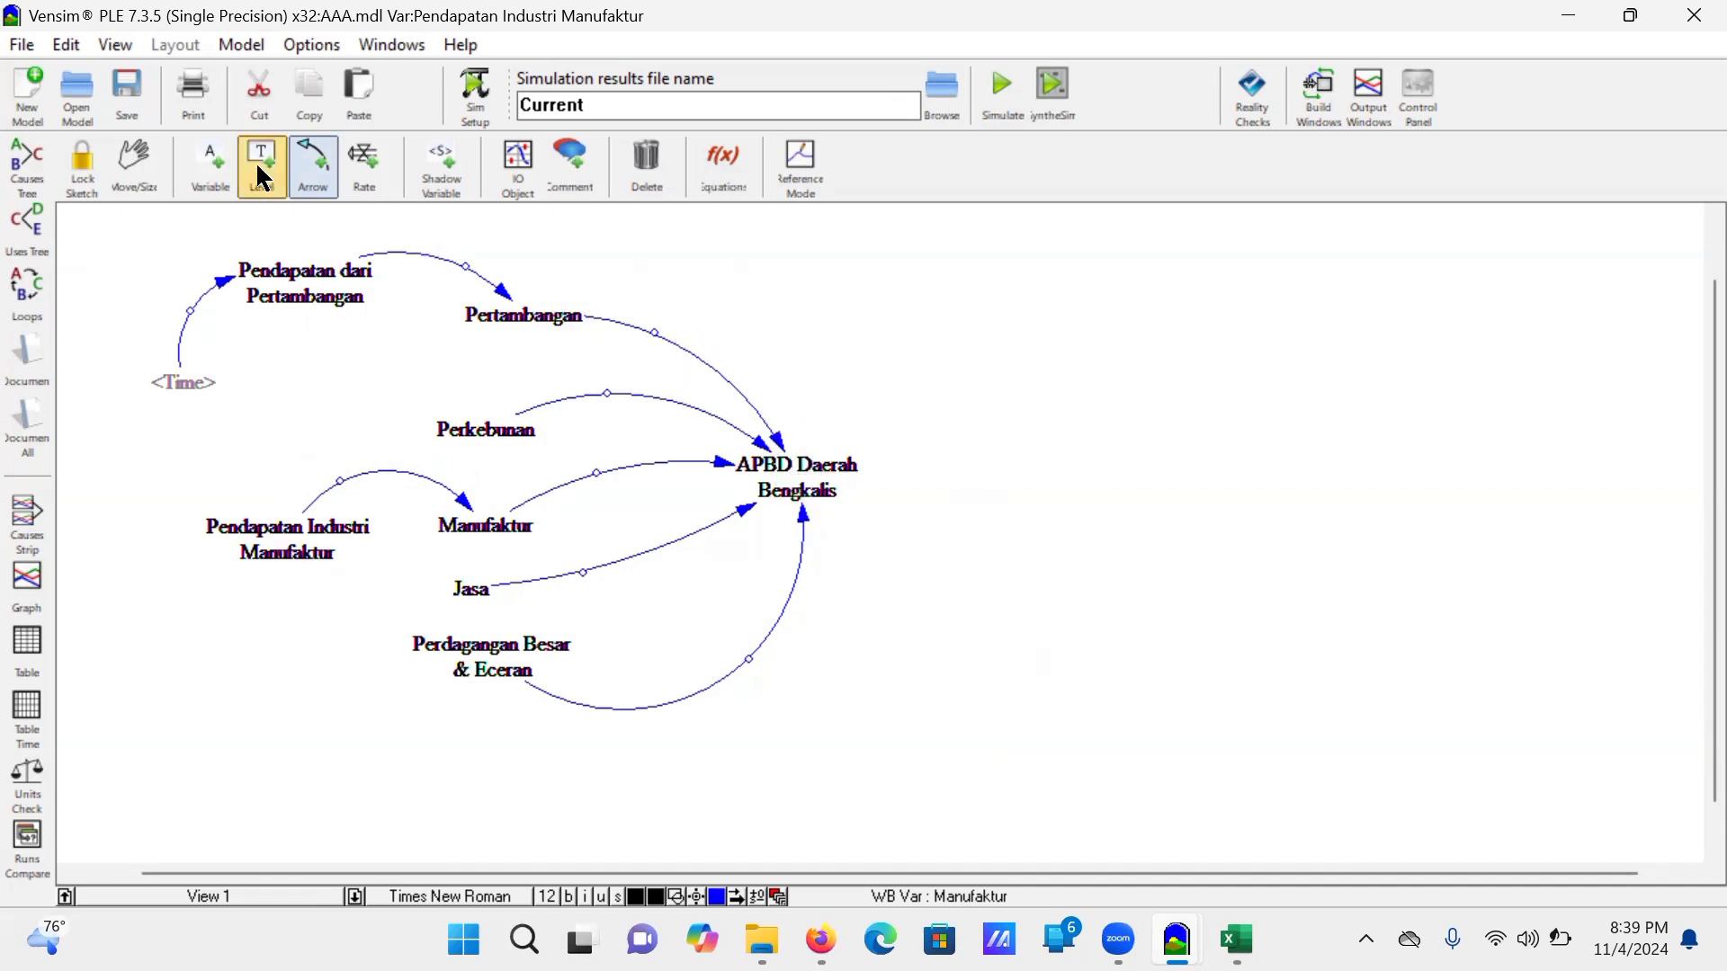
# Step: View the graph of APBD Daerah Bengkalis over time and close it
pyautogui.click(132, 163)
pyautogui.click(812, 464)
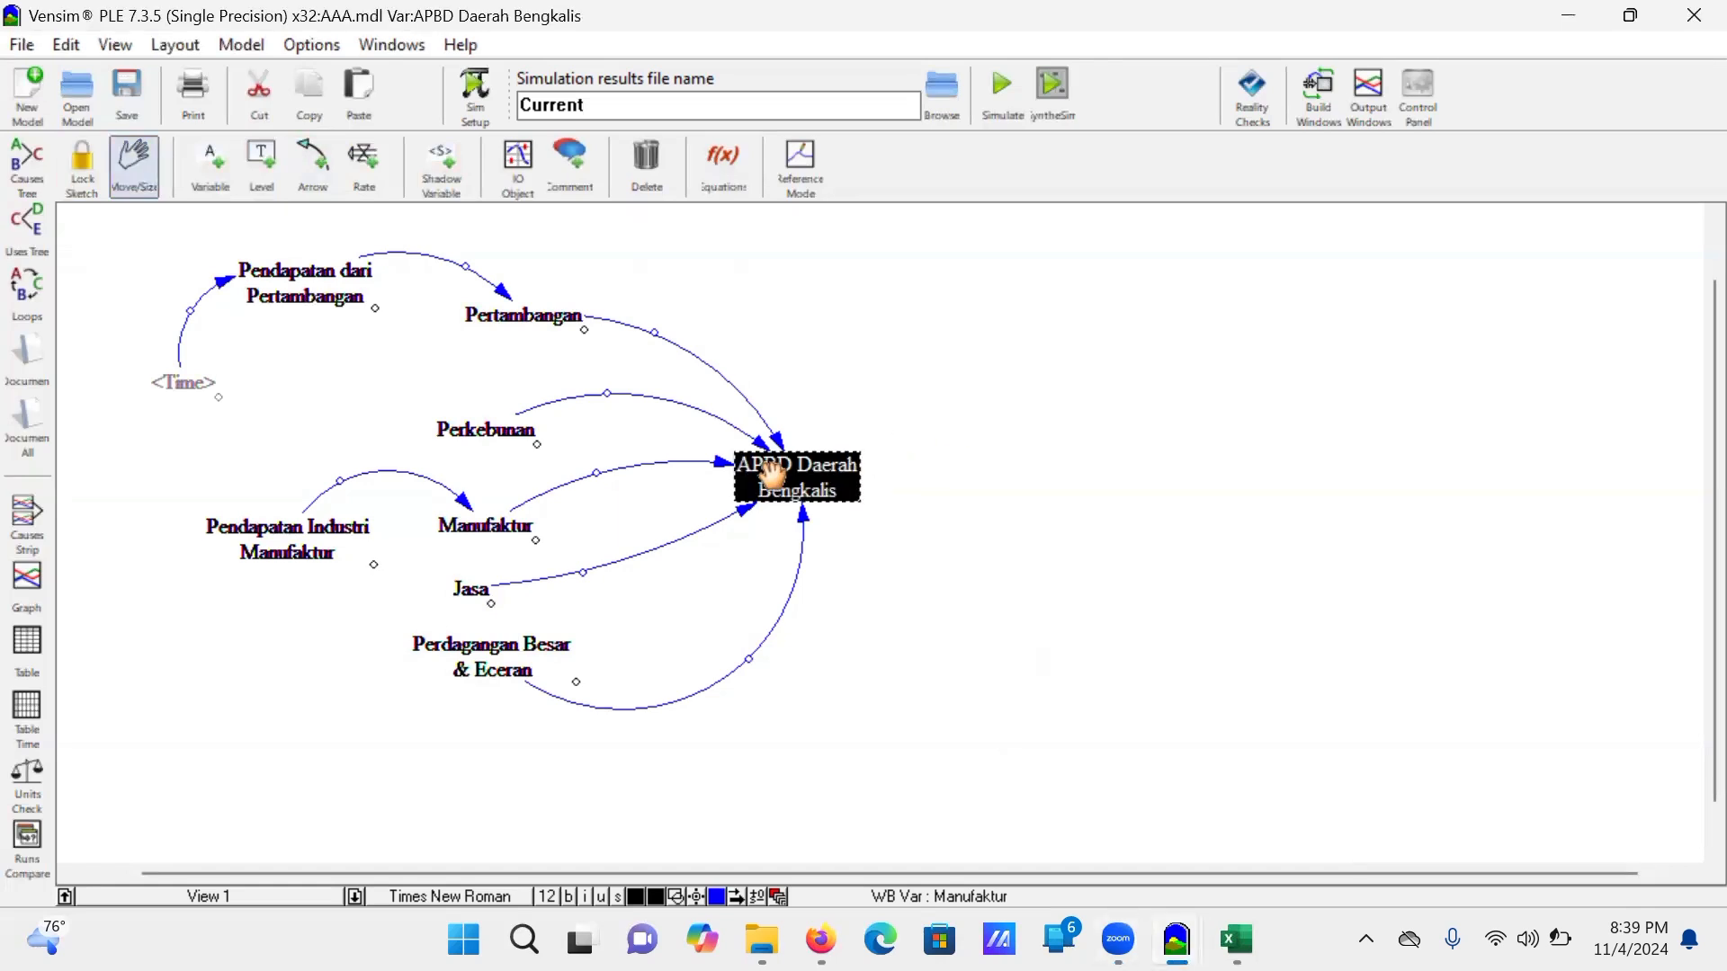
pyautogui.click(27, 582)
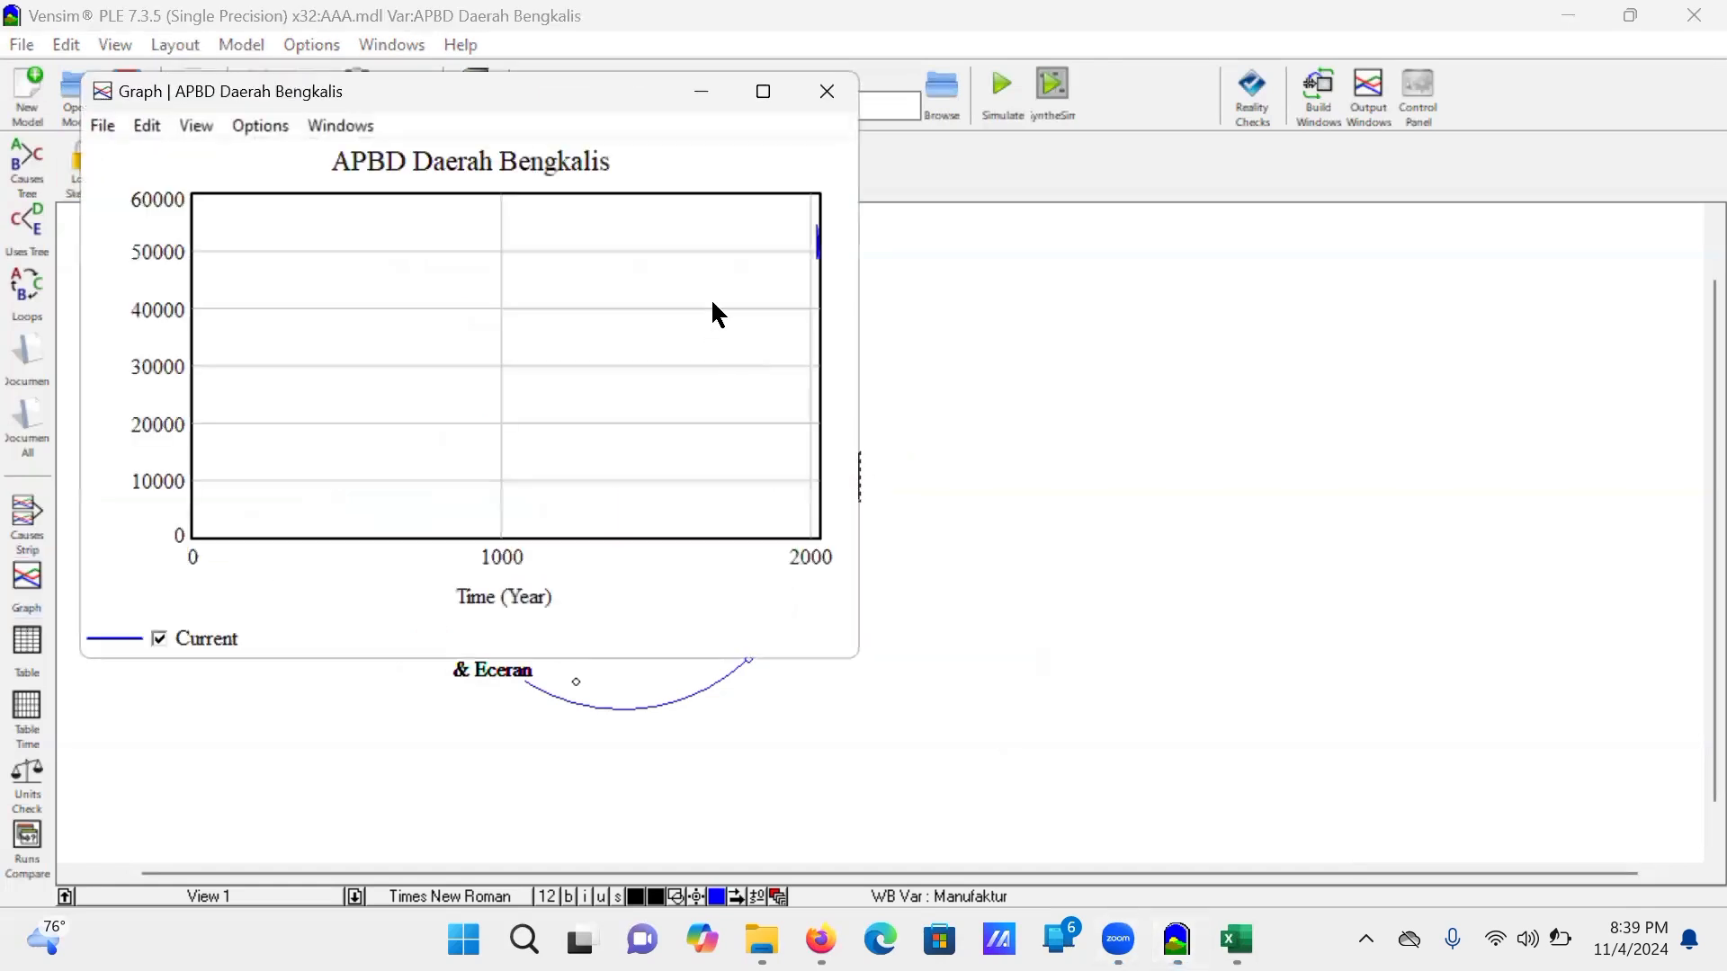
pyautogui.click(826, 91)
# Step: Rerun the simulation, overwriting the Current dataset, and review the graph and causes strip of APBD Daerah Bengkalis
pyautogui.click(1001, 88)
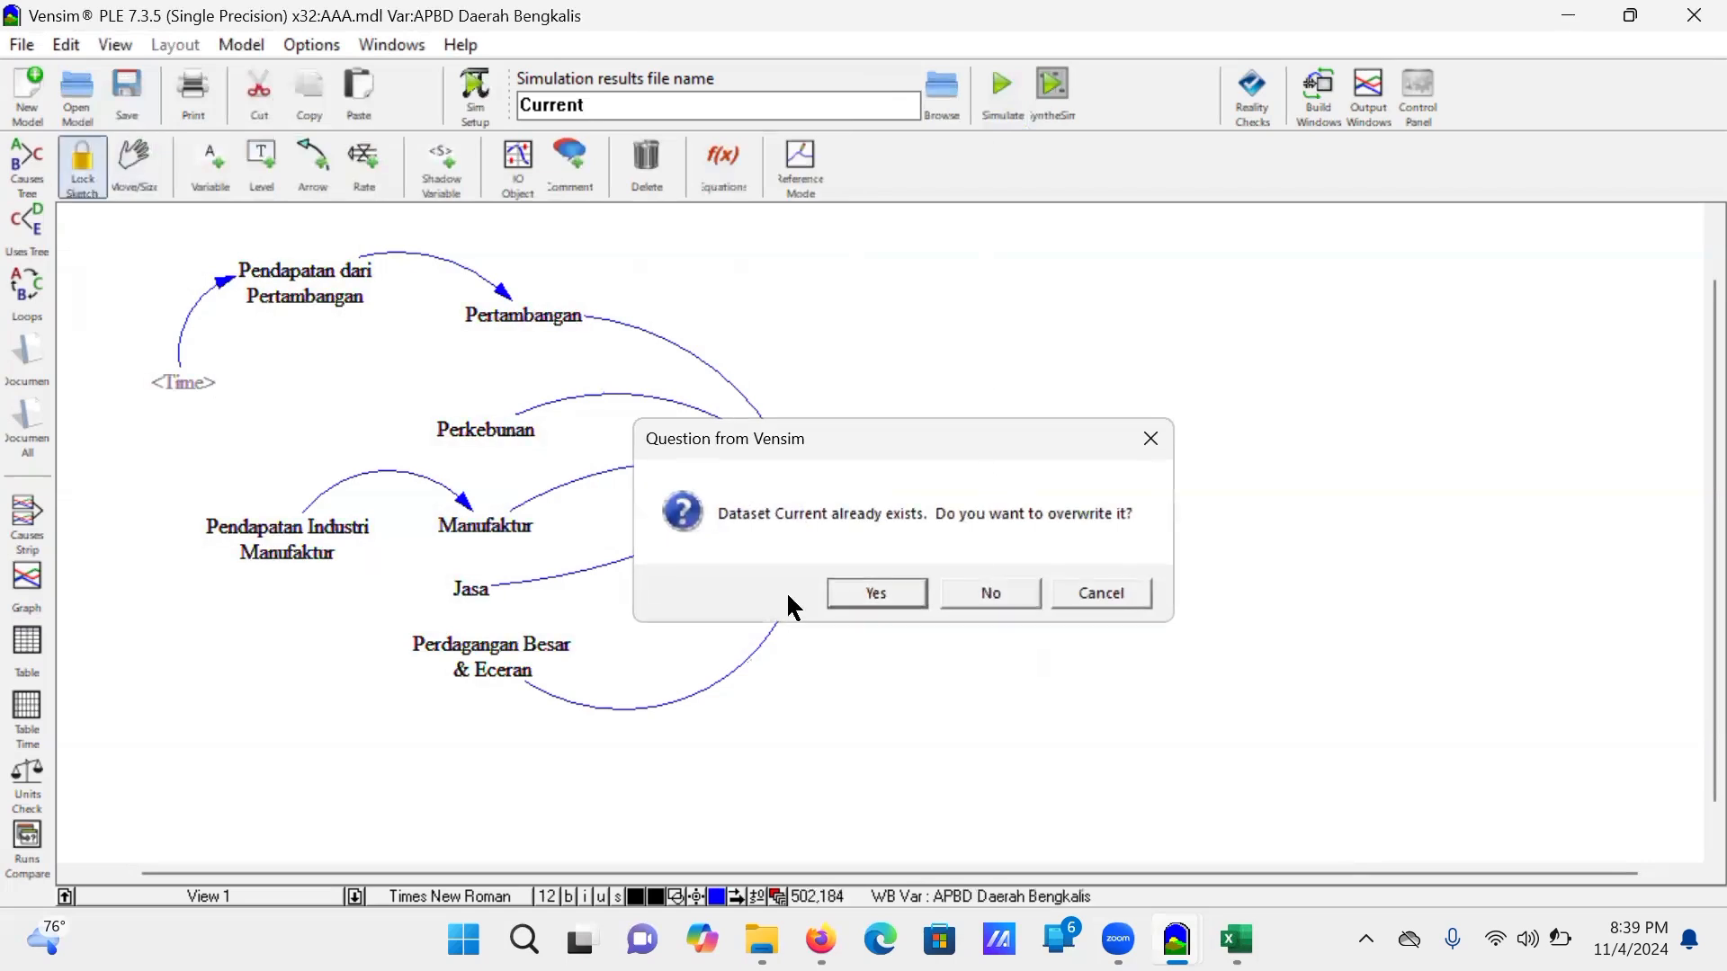
pyautogui.click(863, 590)
pyautogui.click(794, 482)
pyautogui.click(27, 583)
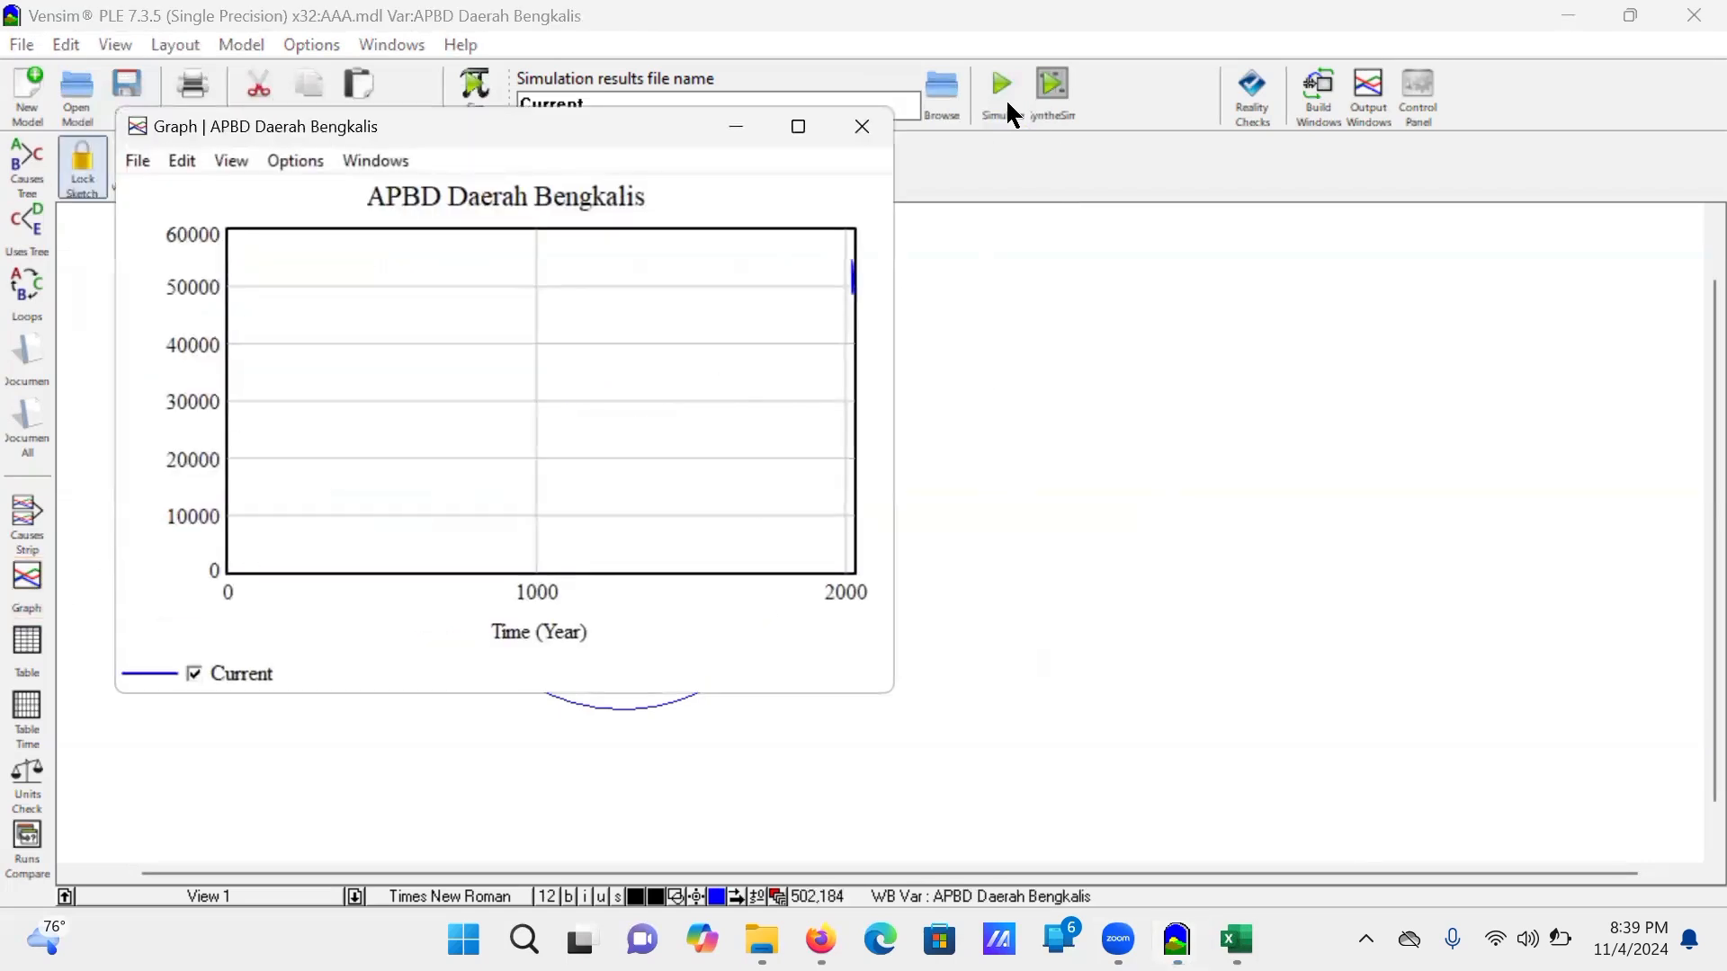
pyautogui.click(856, 135)
pyautogui.click(25, 526)
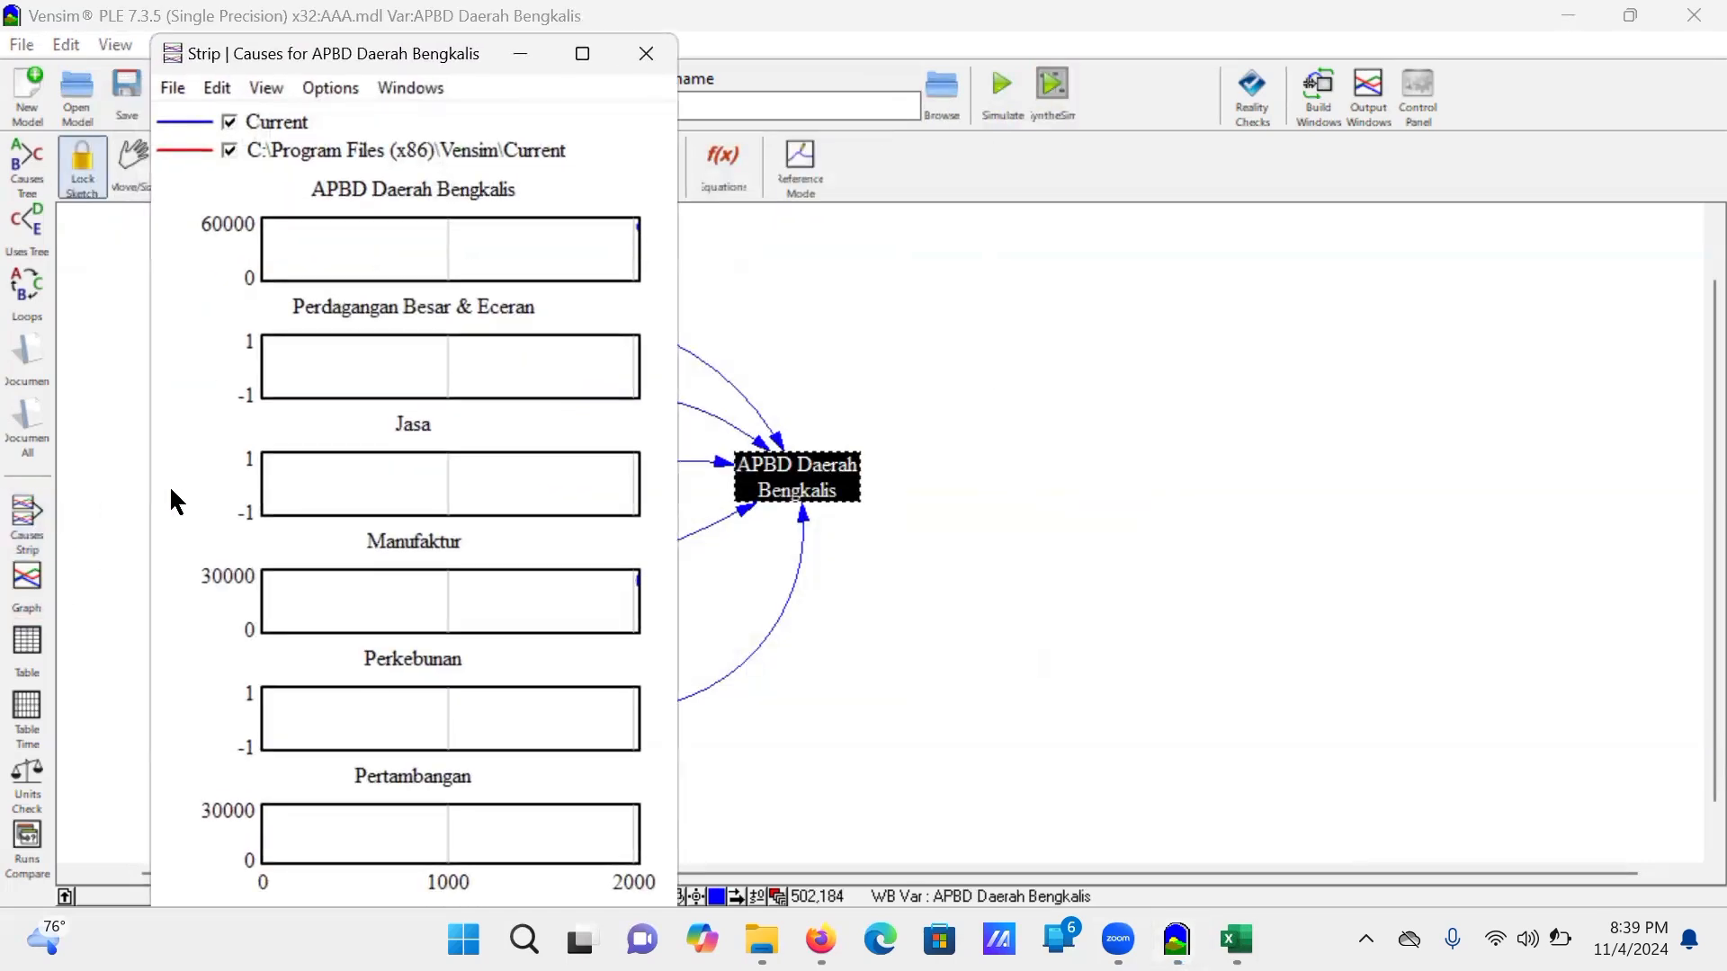
pyautogui.click(646, 53)
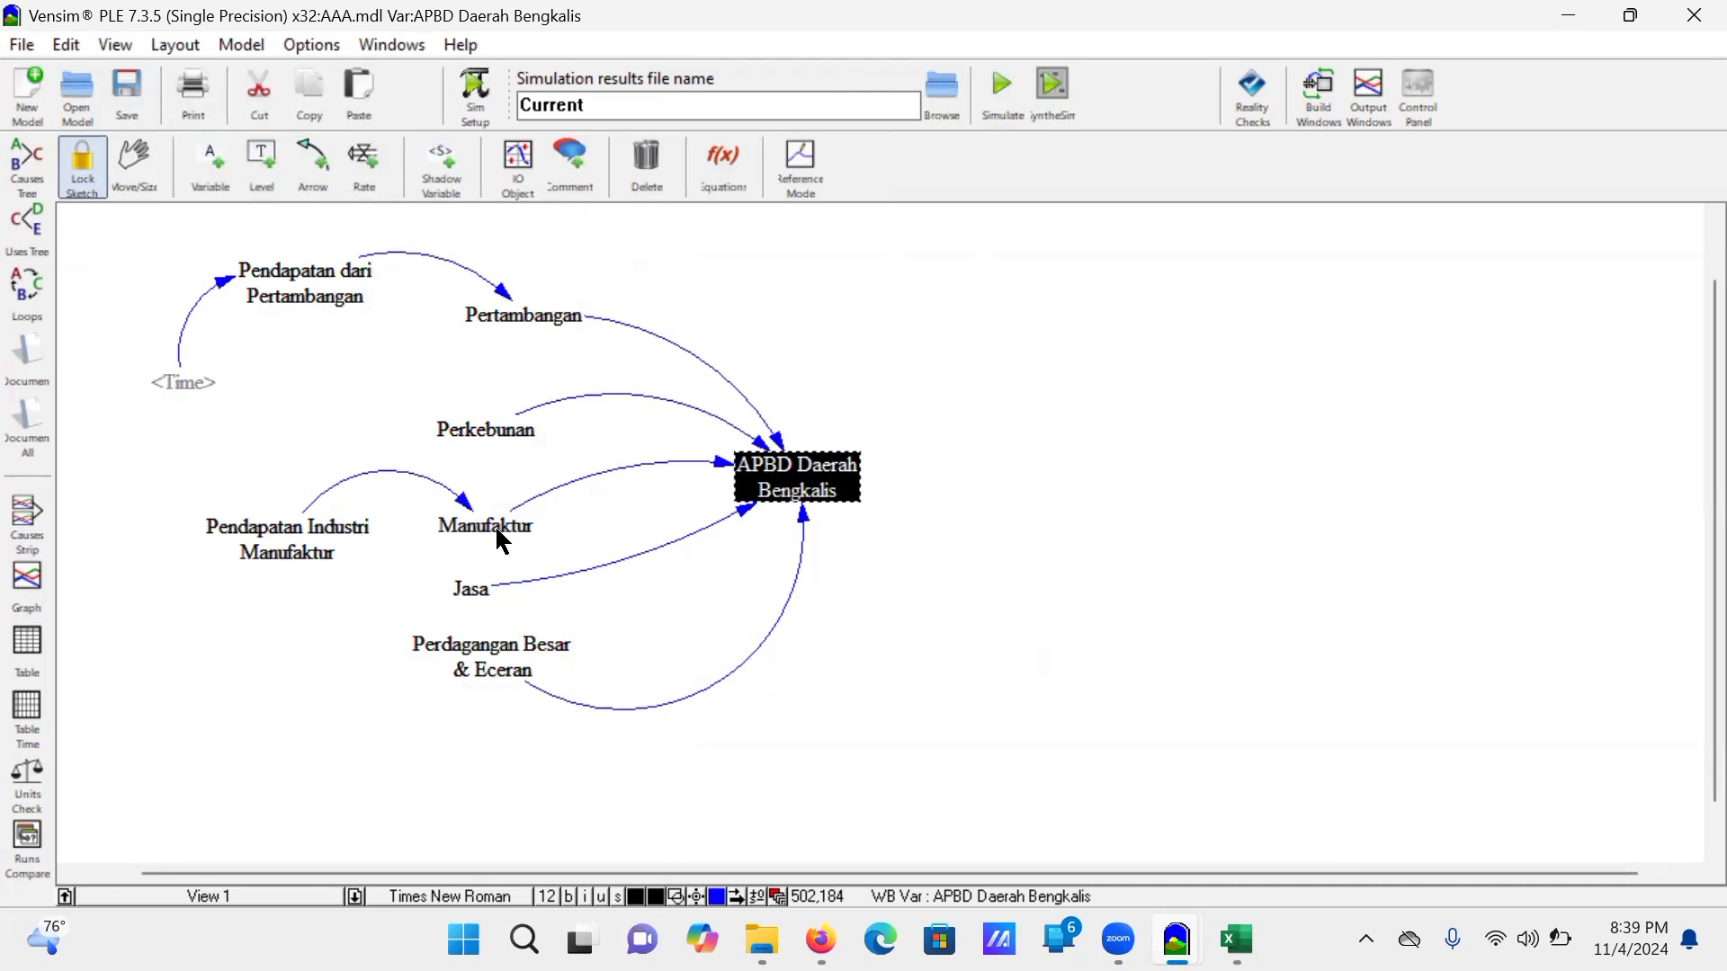
# Step: Review the simulated Pertambangan results as a graph and as a table with time running down
pyautogui.click(523, 315)
pyautogui.click(27, 580)
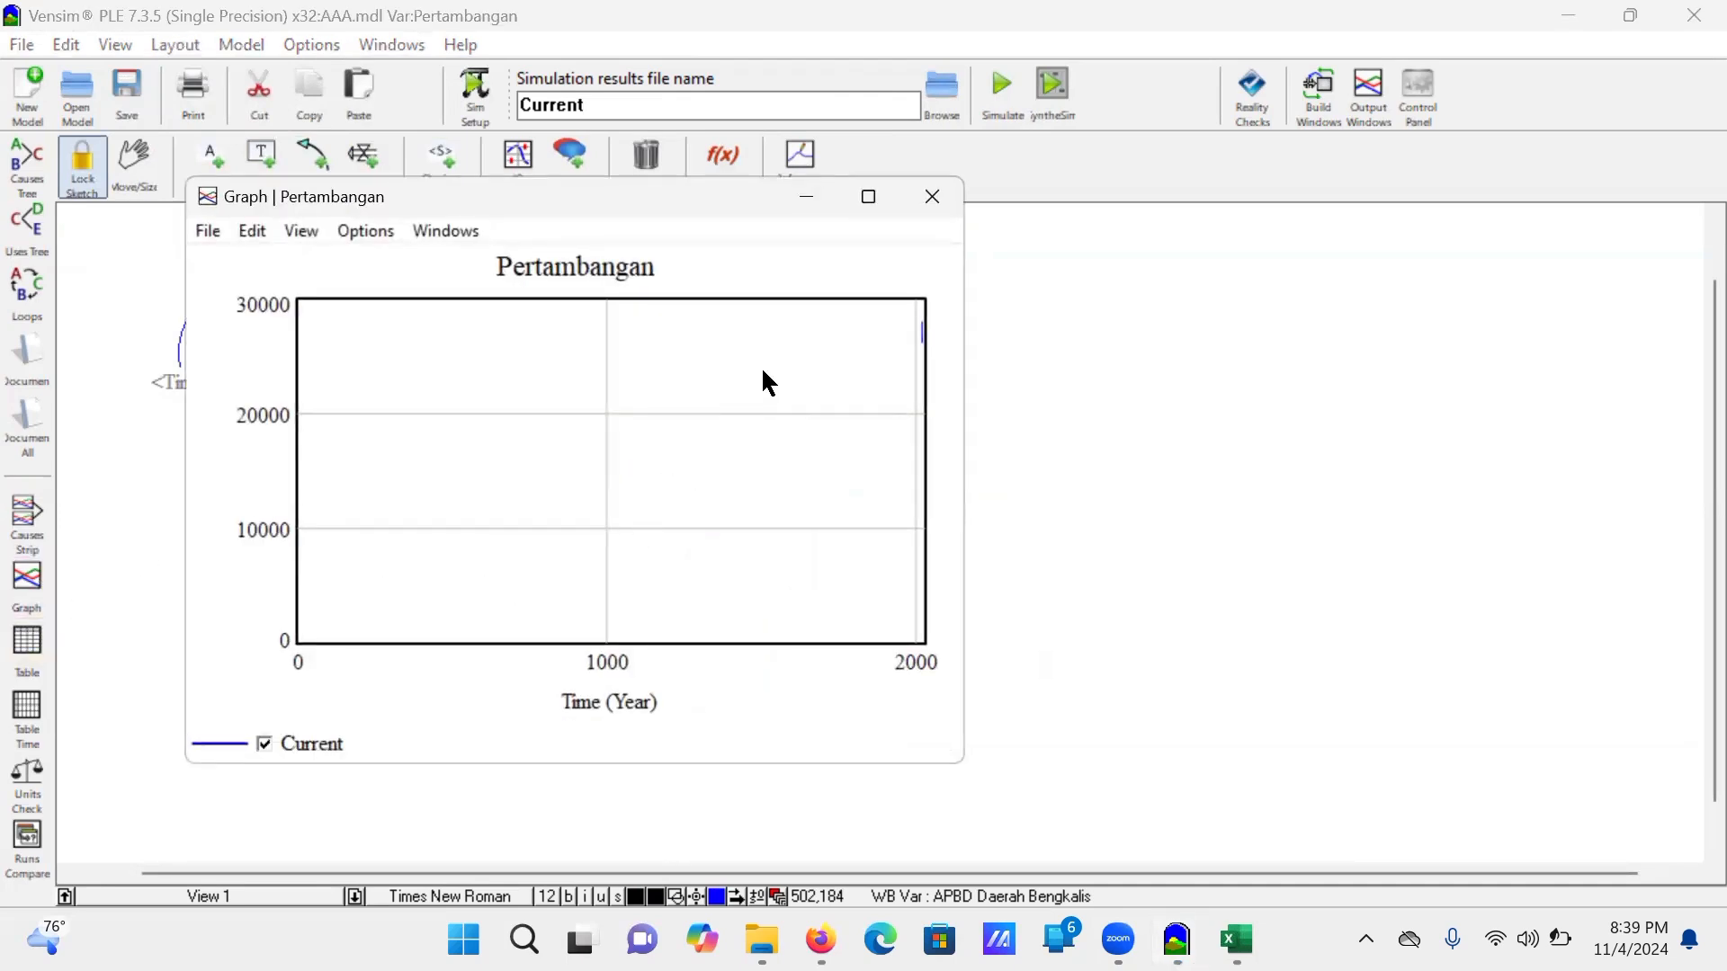
pyautogui.click(932, 196)
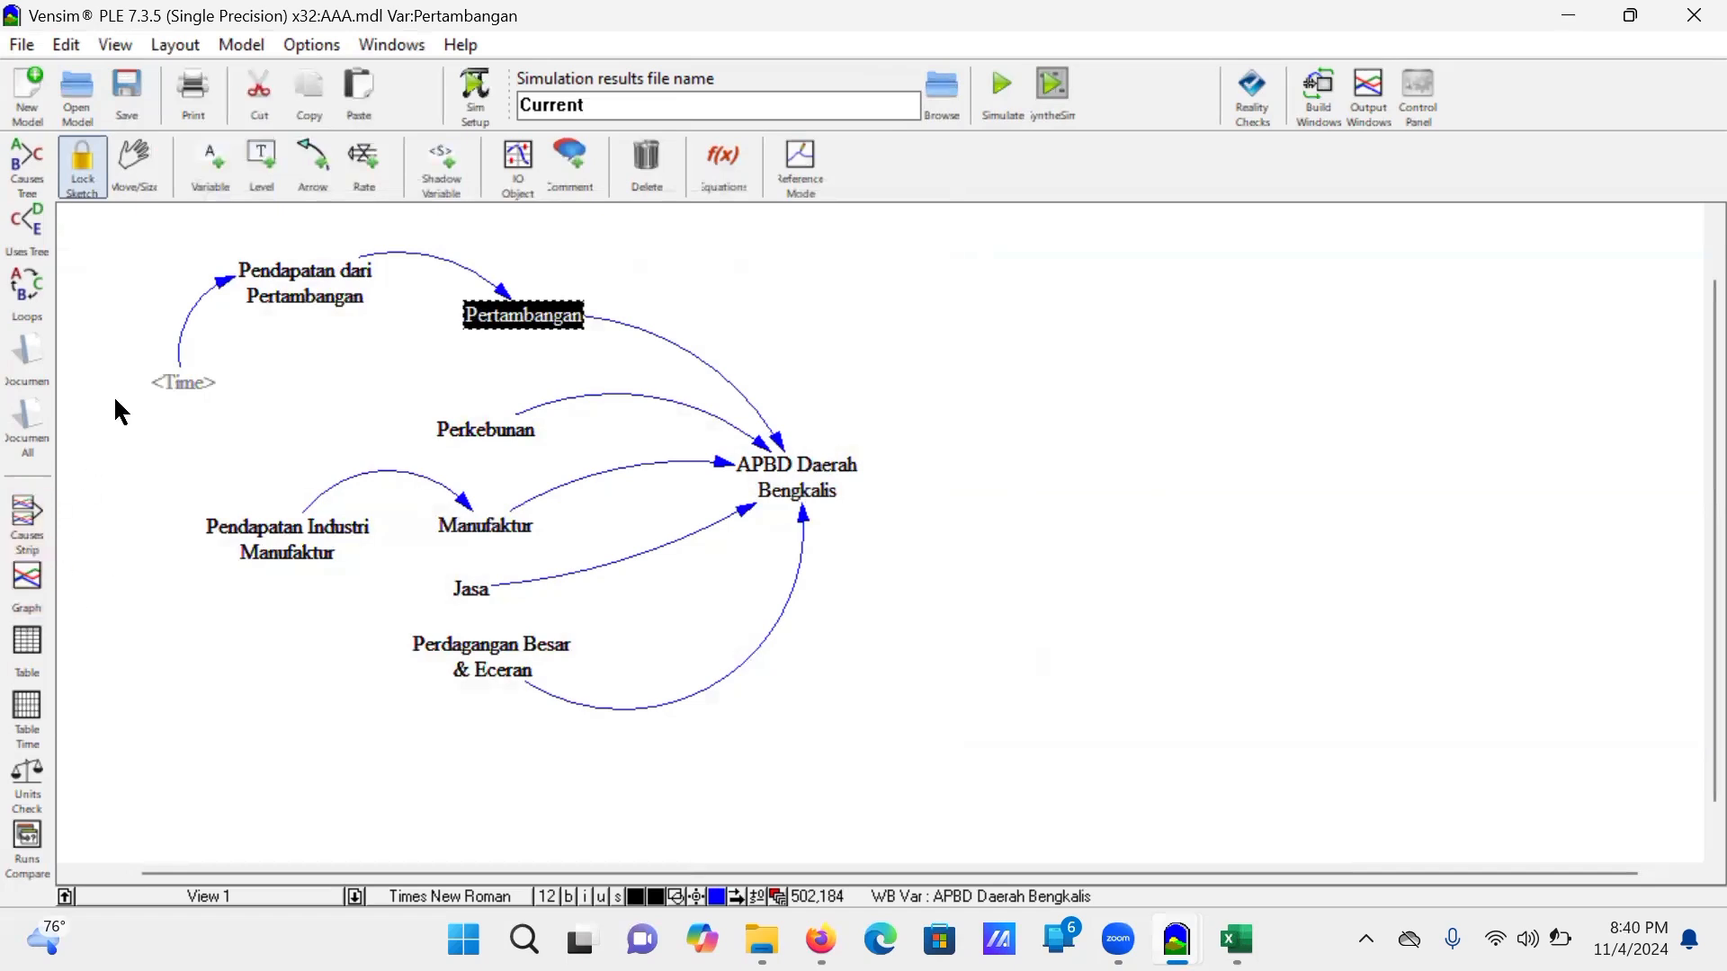
pyautogui.click(27, 580)
pyautogui.click(963, 228)
pyautogui.click(42, 668)
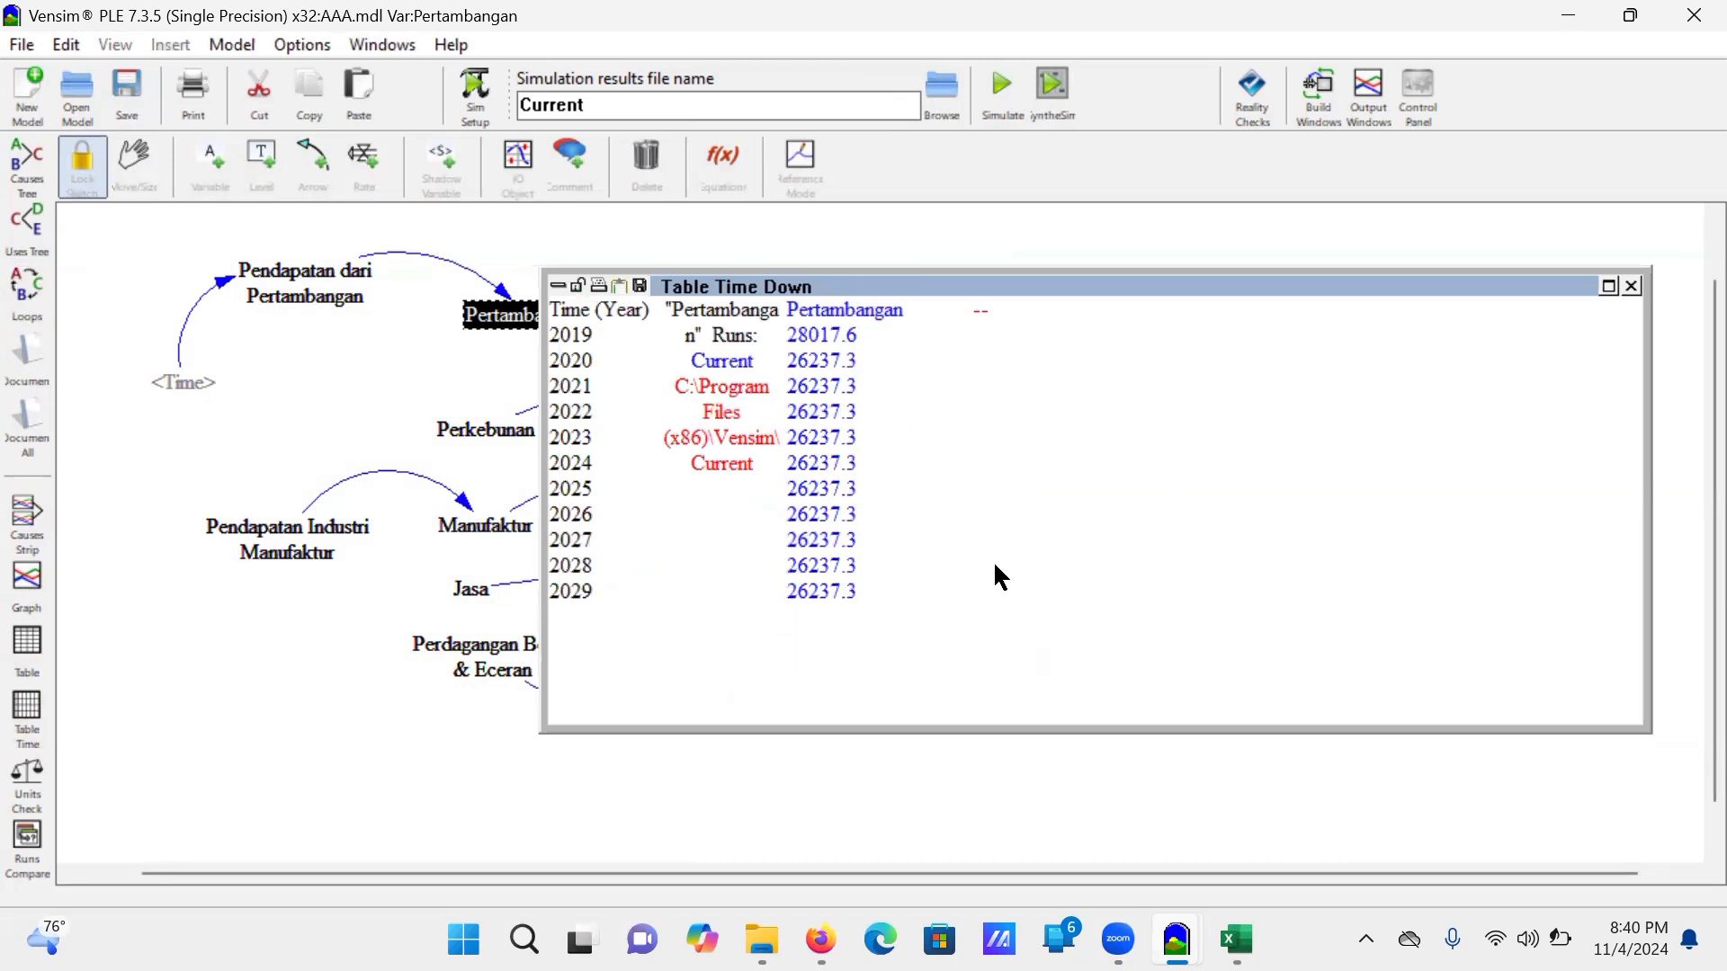
pyautogui.click(1633, 285)
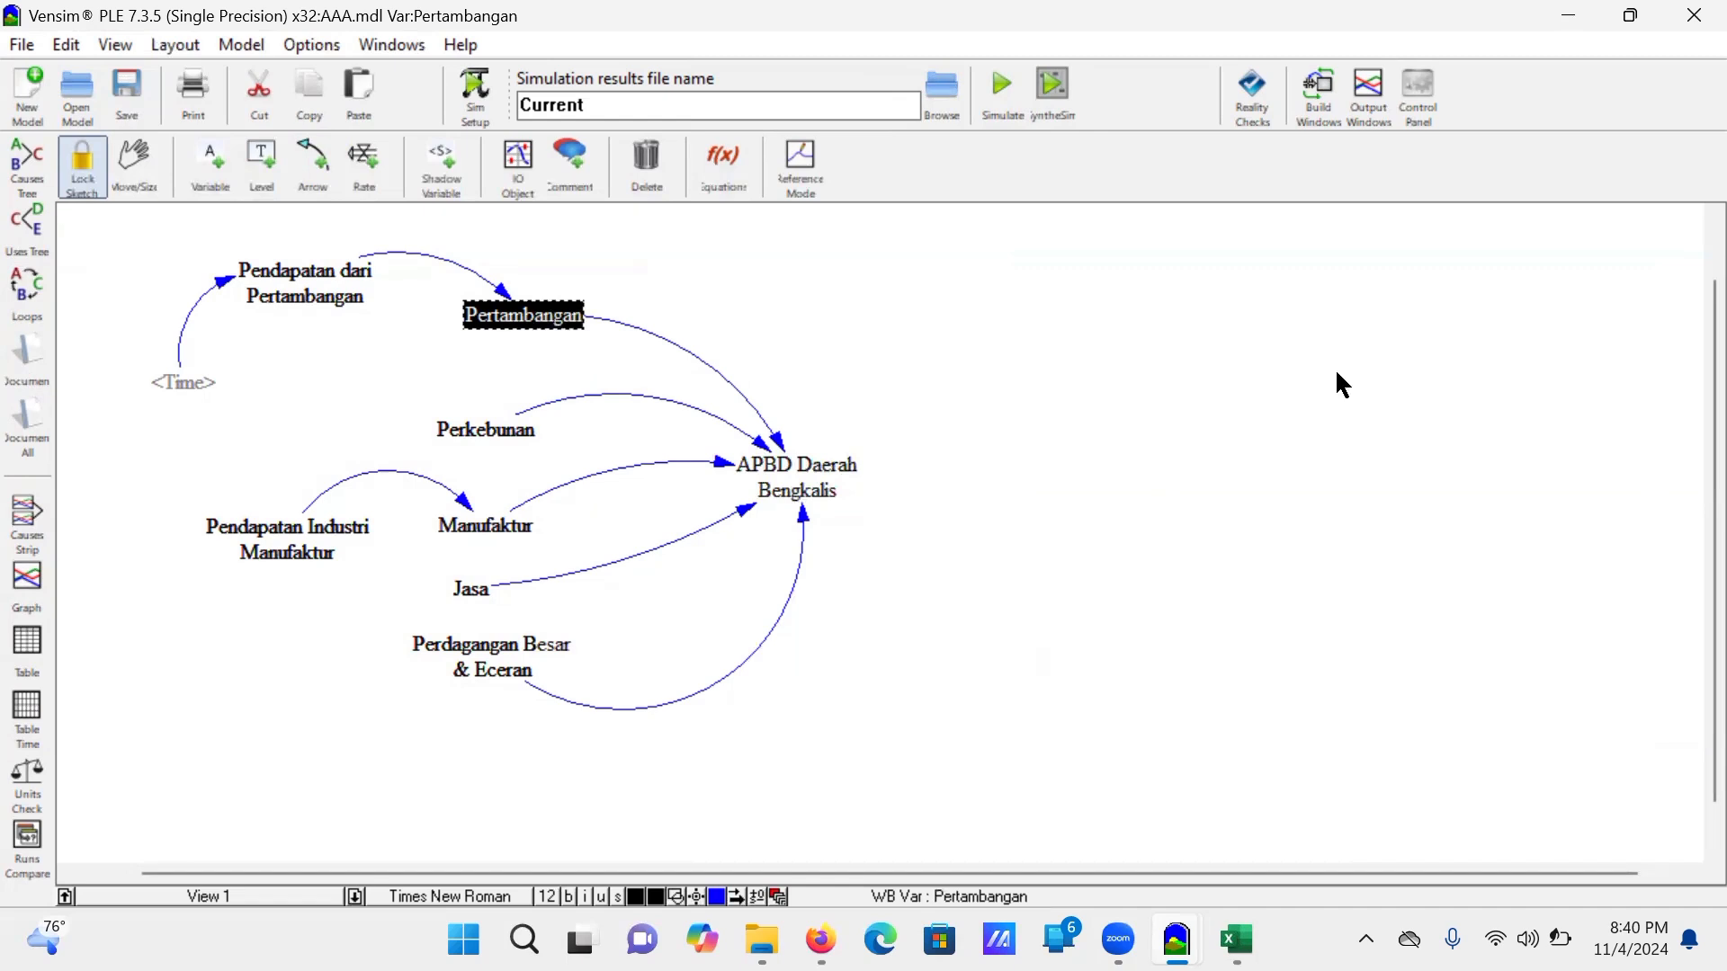
# Step: Shift Pendapatan Industri Manufaktur lower in the sketch to free space beside Perkebunan
pyautogui.click(289, 559)
pyautogui.click(152, 178)
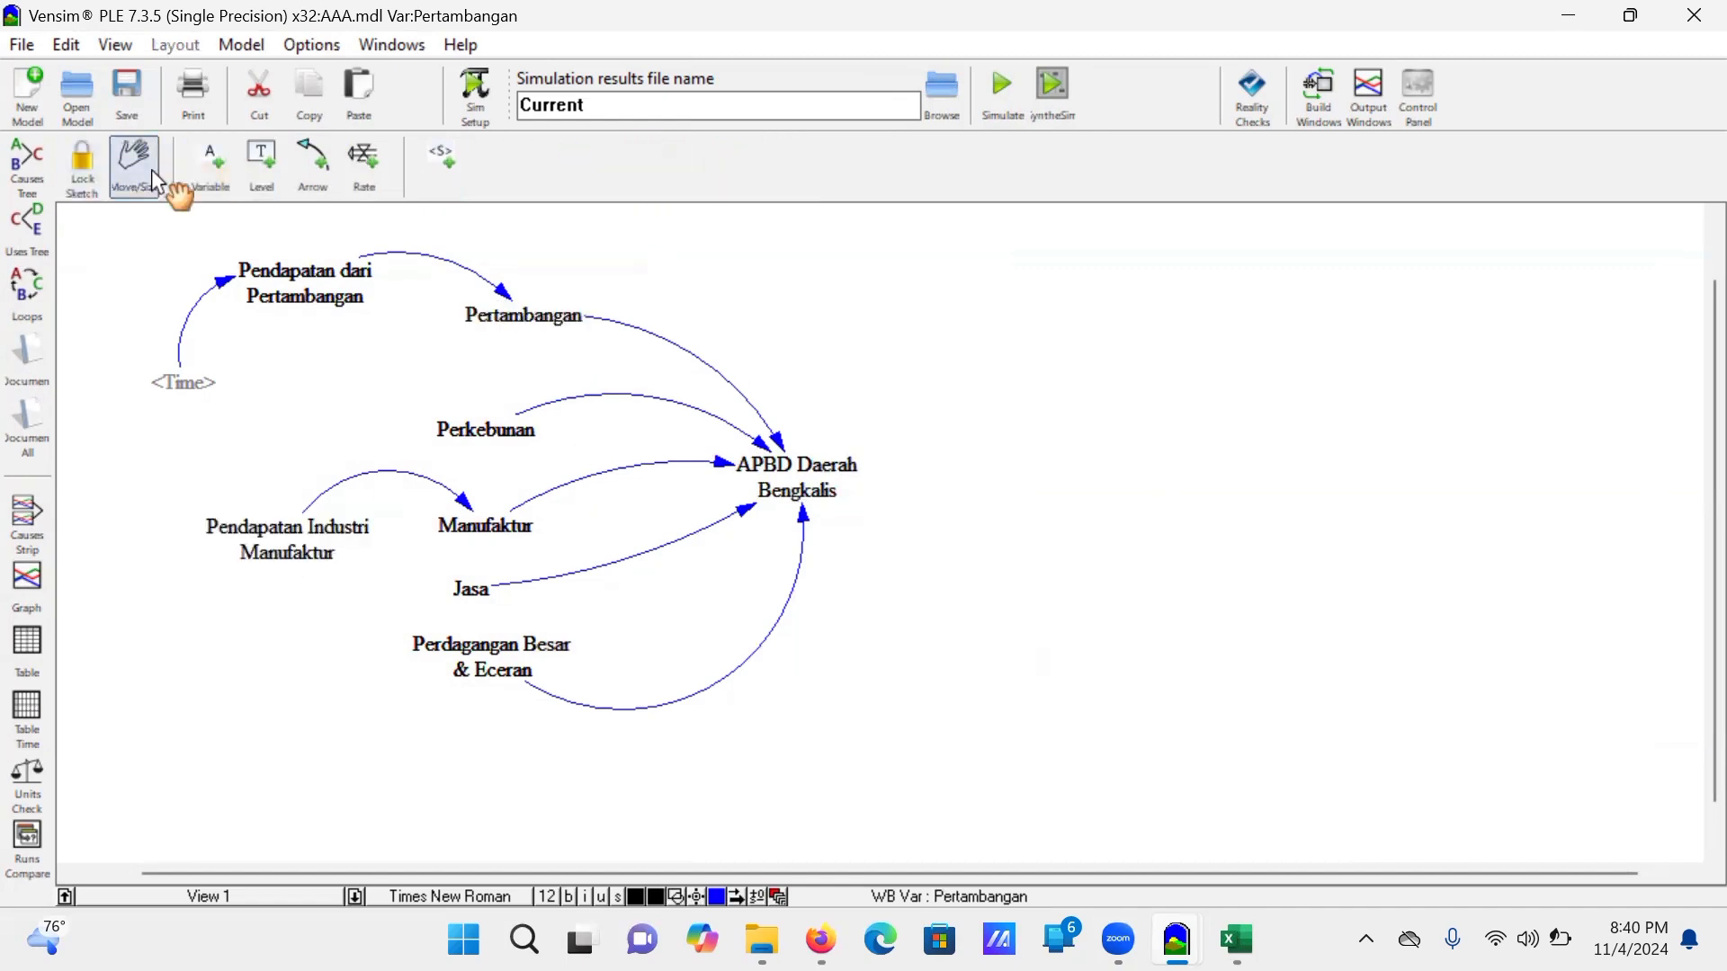
pyautogui.moveTo(265, 540); pyautogui.dragTo(256, 596)
# Step: Add a variable named Pendaptan Perkebunan and position it beside Perkebunan
pyautogui.click(210, 167)
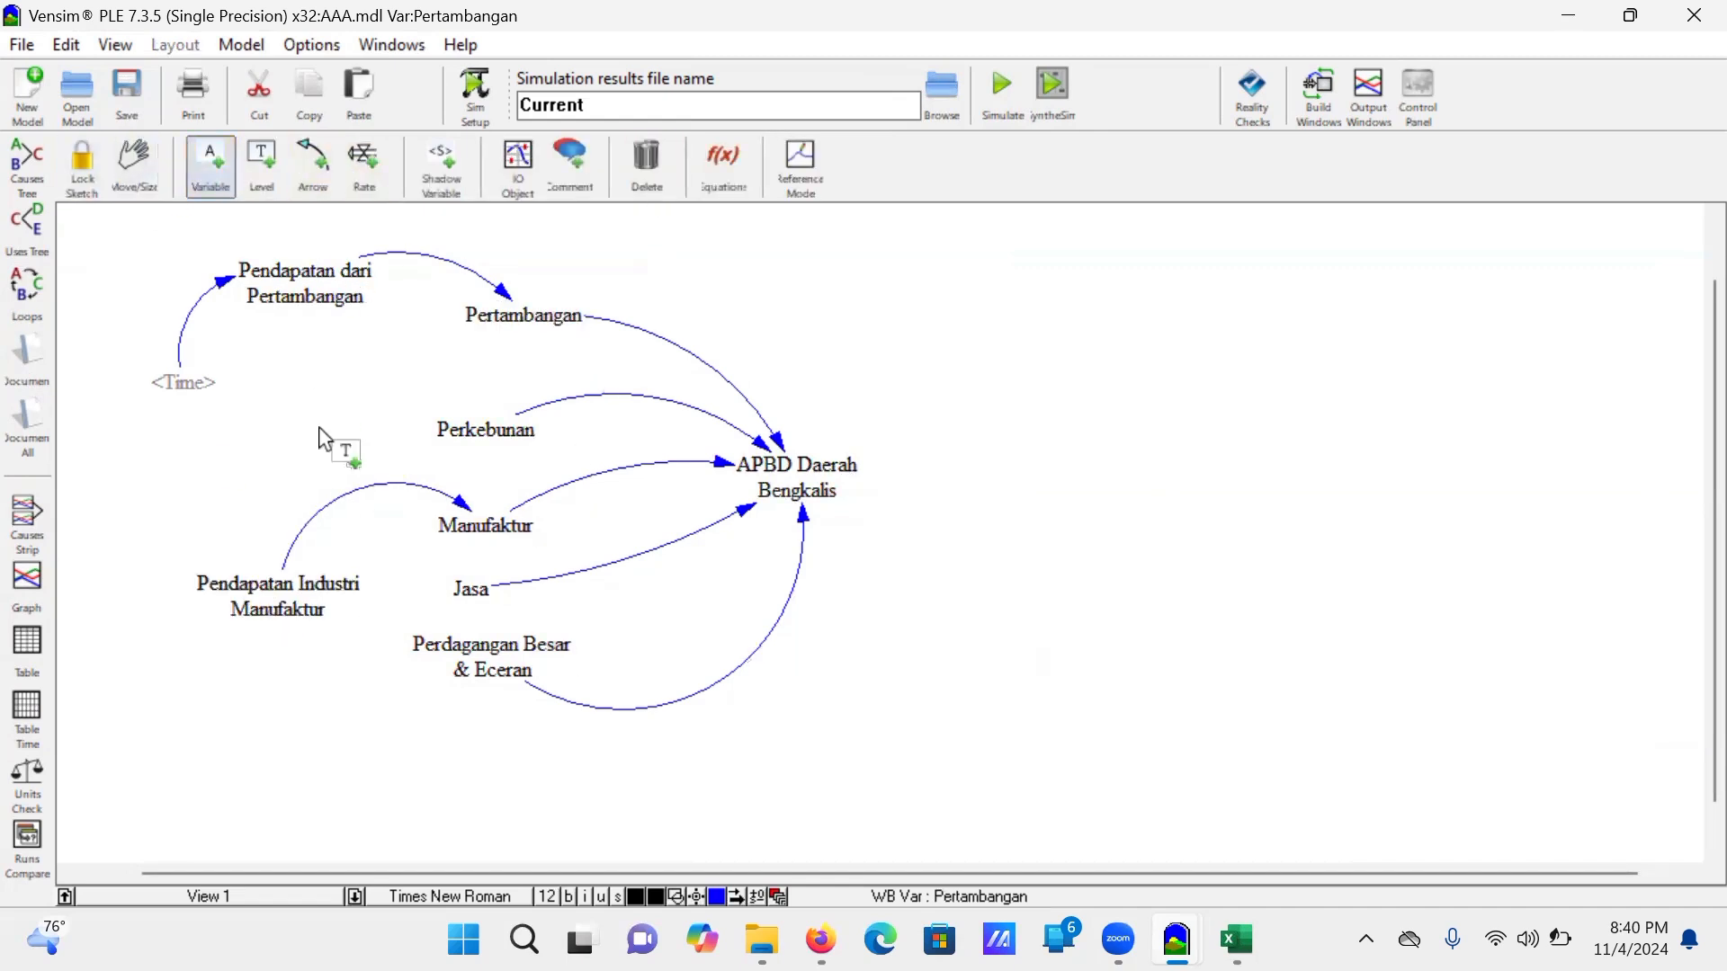
pyautogui.click(300, 389)
pyautogui.write('Pendaptan ')
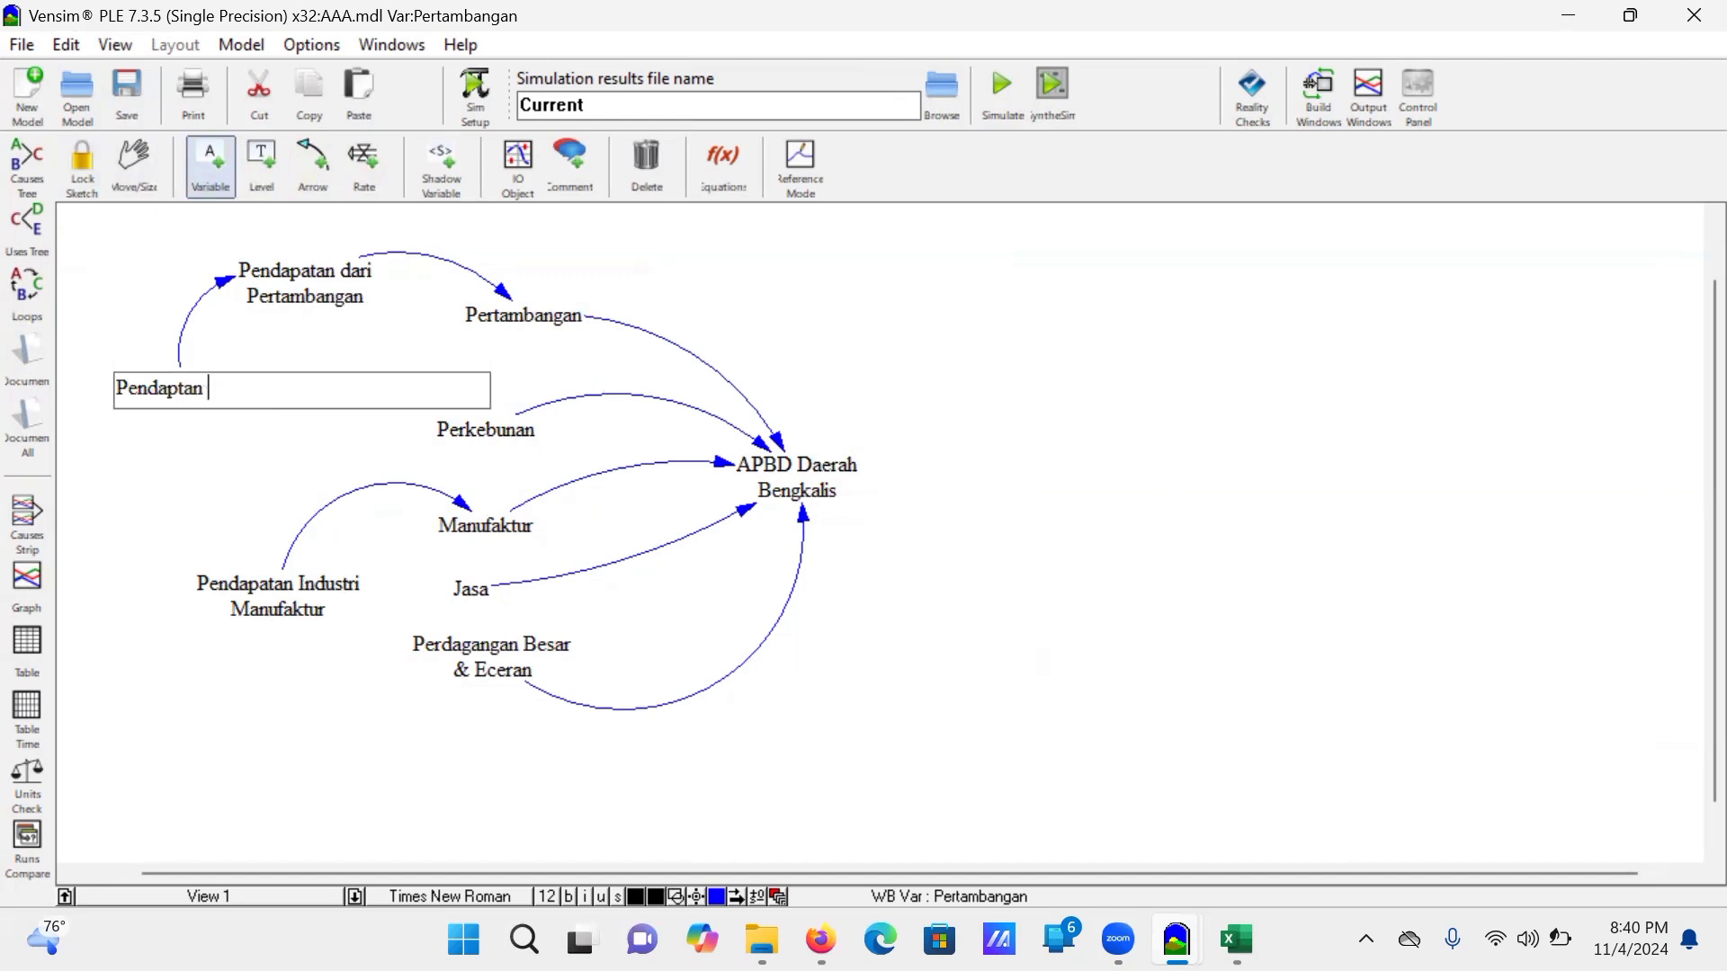
pyautogui.write('Perkebunan')
pyautogui.press('Return')
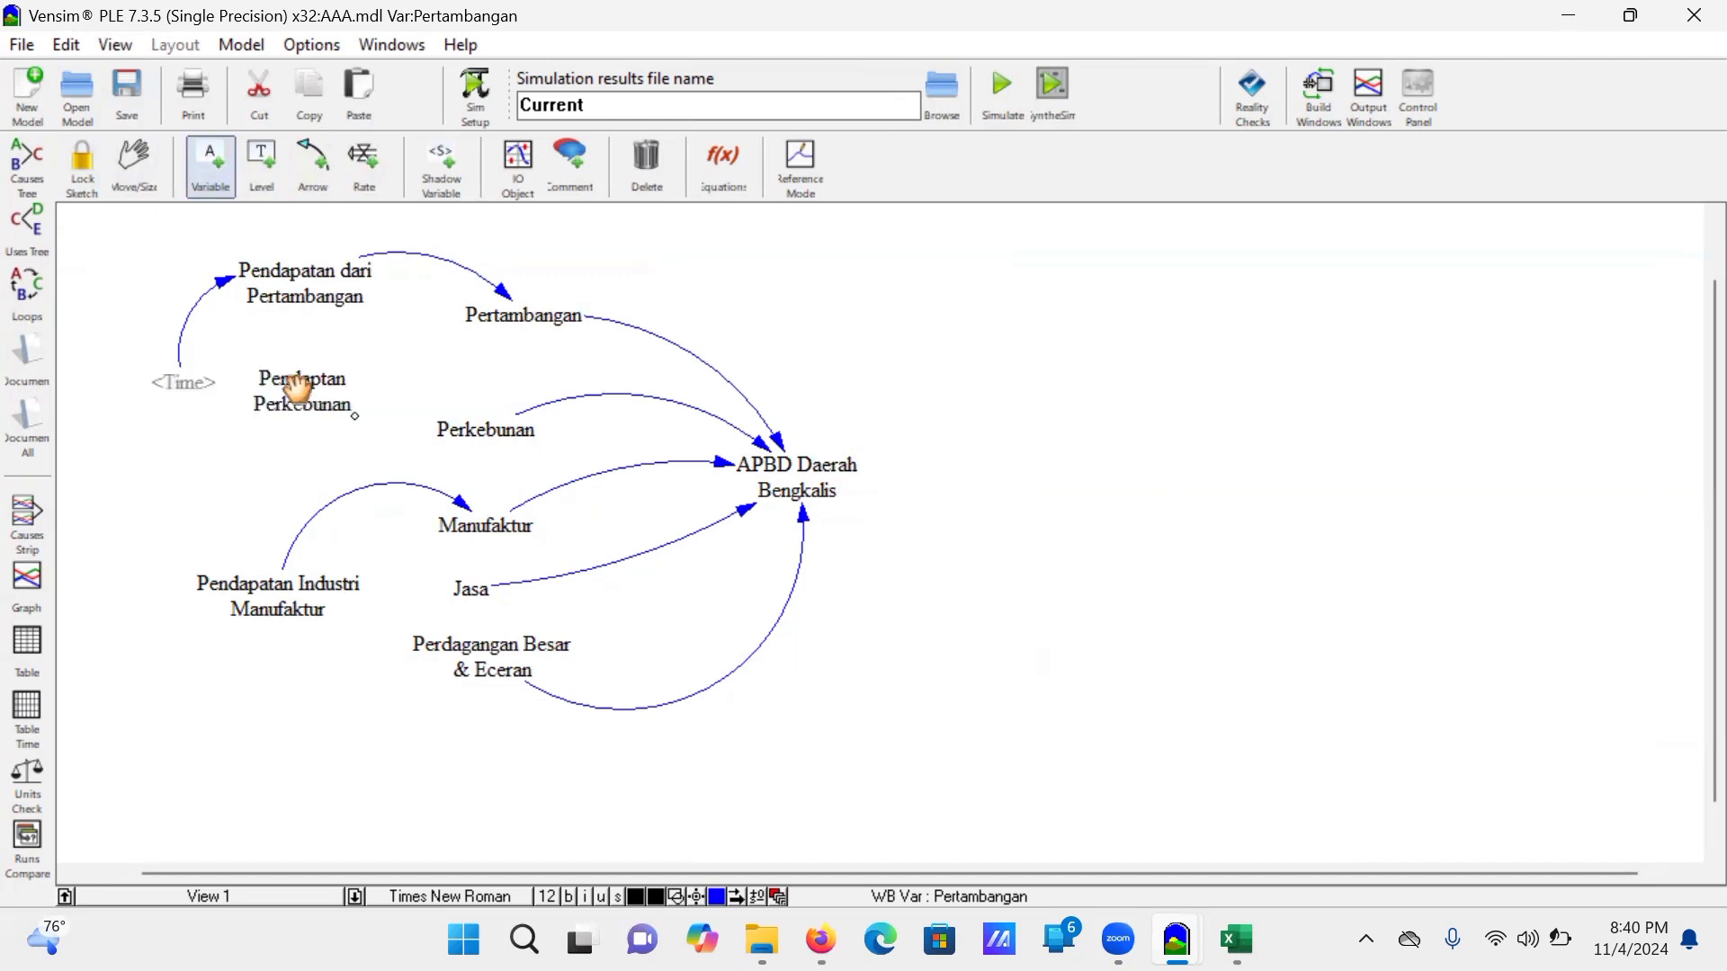
pyautogui.moveTo(298, 390)
pyautogui.mouseDown()
pyautogui.moveTo(336, 444)
pyautogui.moveTo(312, 419)
pyautogui.mouseUp()
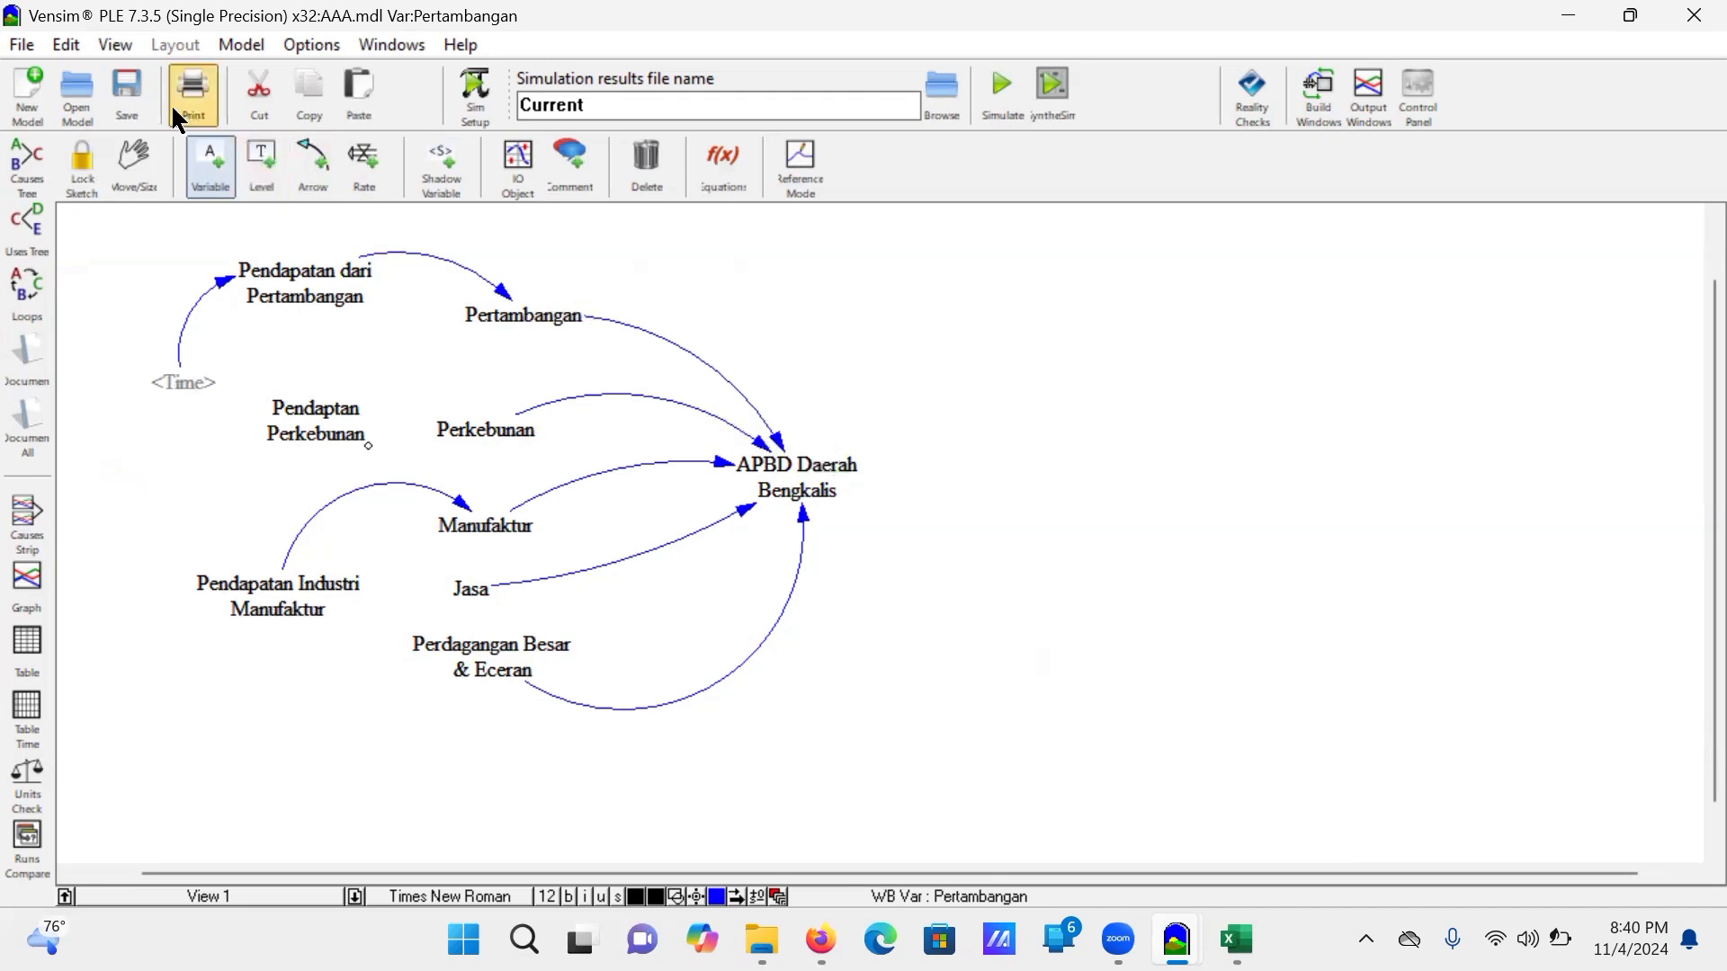
# Step: Draw a curved arrow from Pendaptan Perkebunan to Perkebunan
pyautogui.click(141, 515)
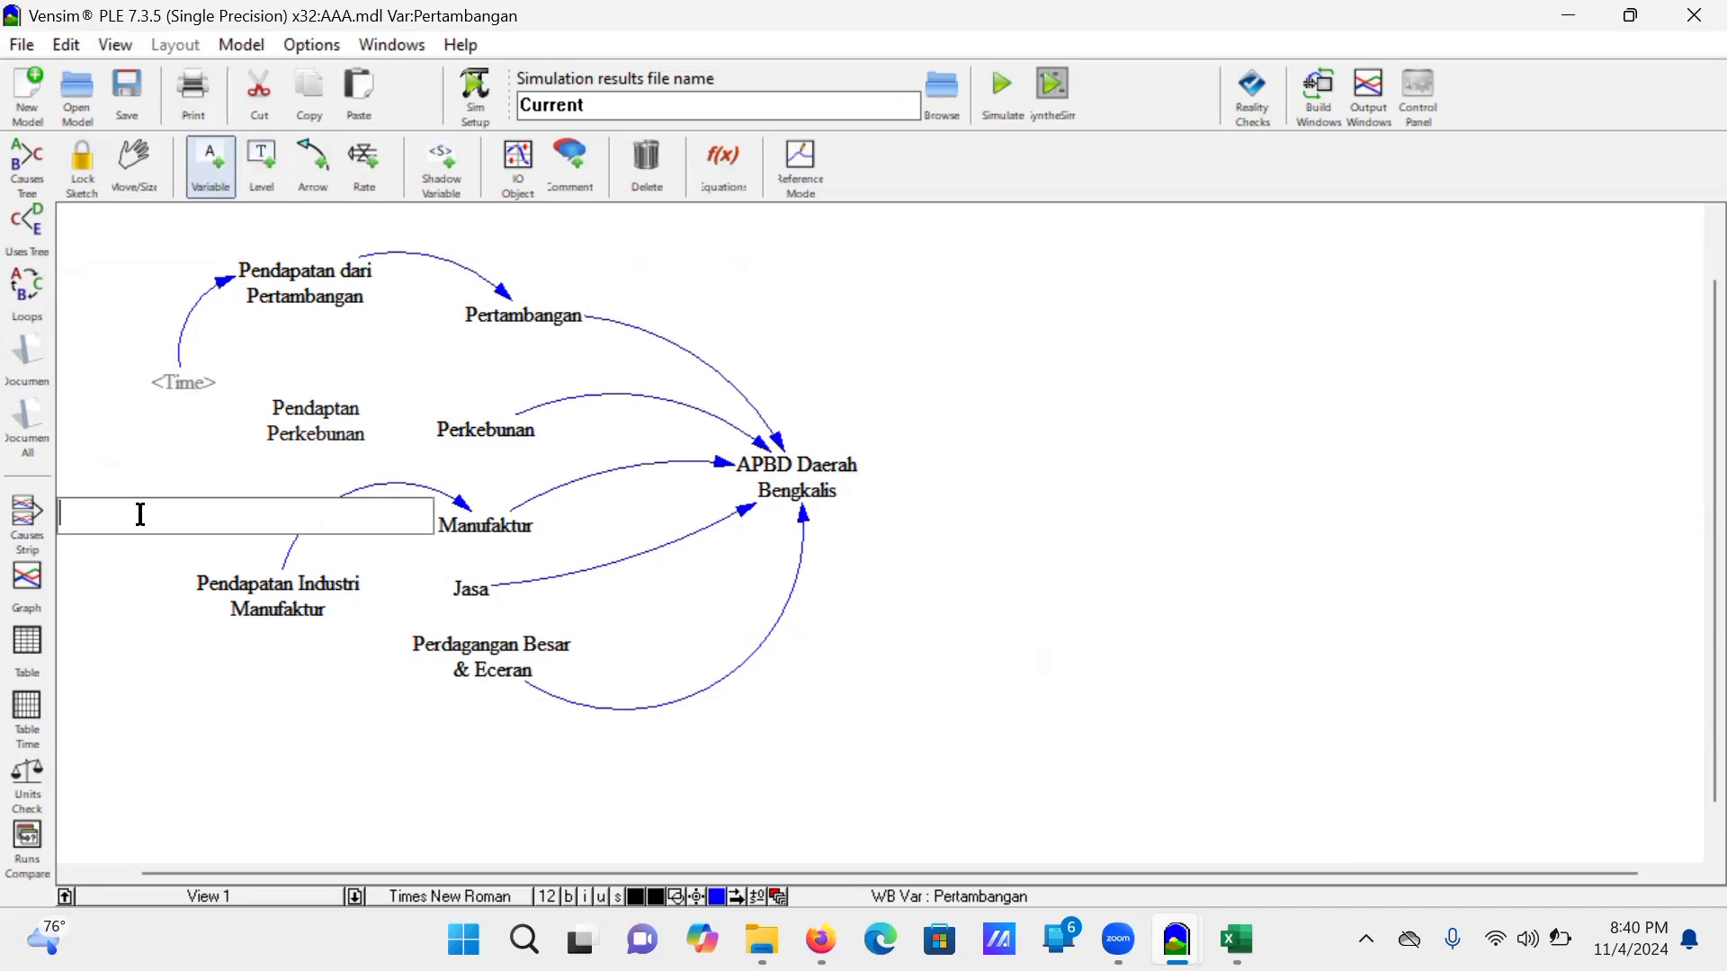
pyautogui.click(312, 166)
pyautogui.click(335, 415)
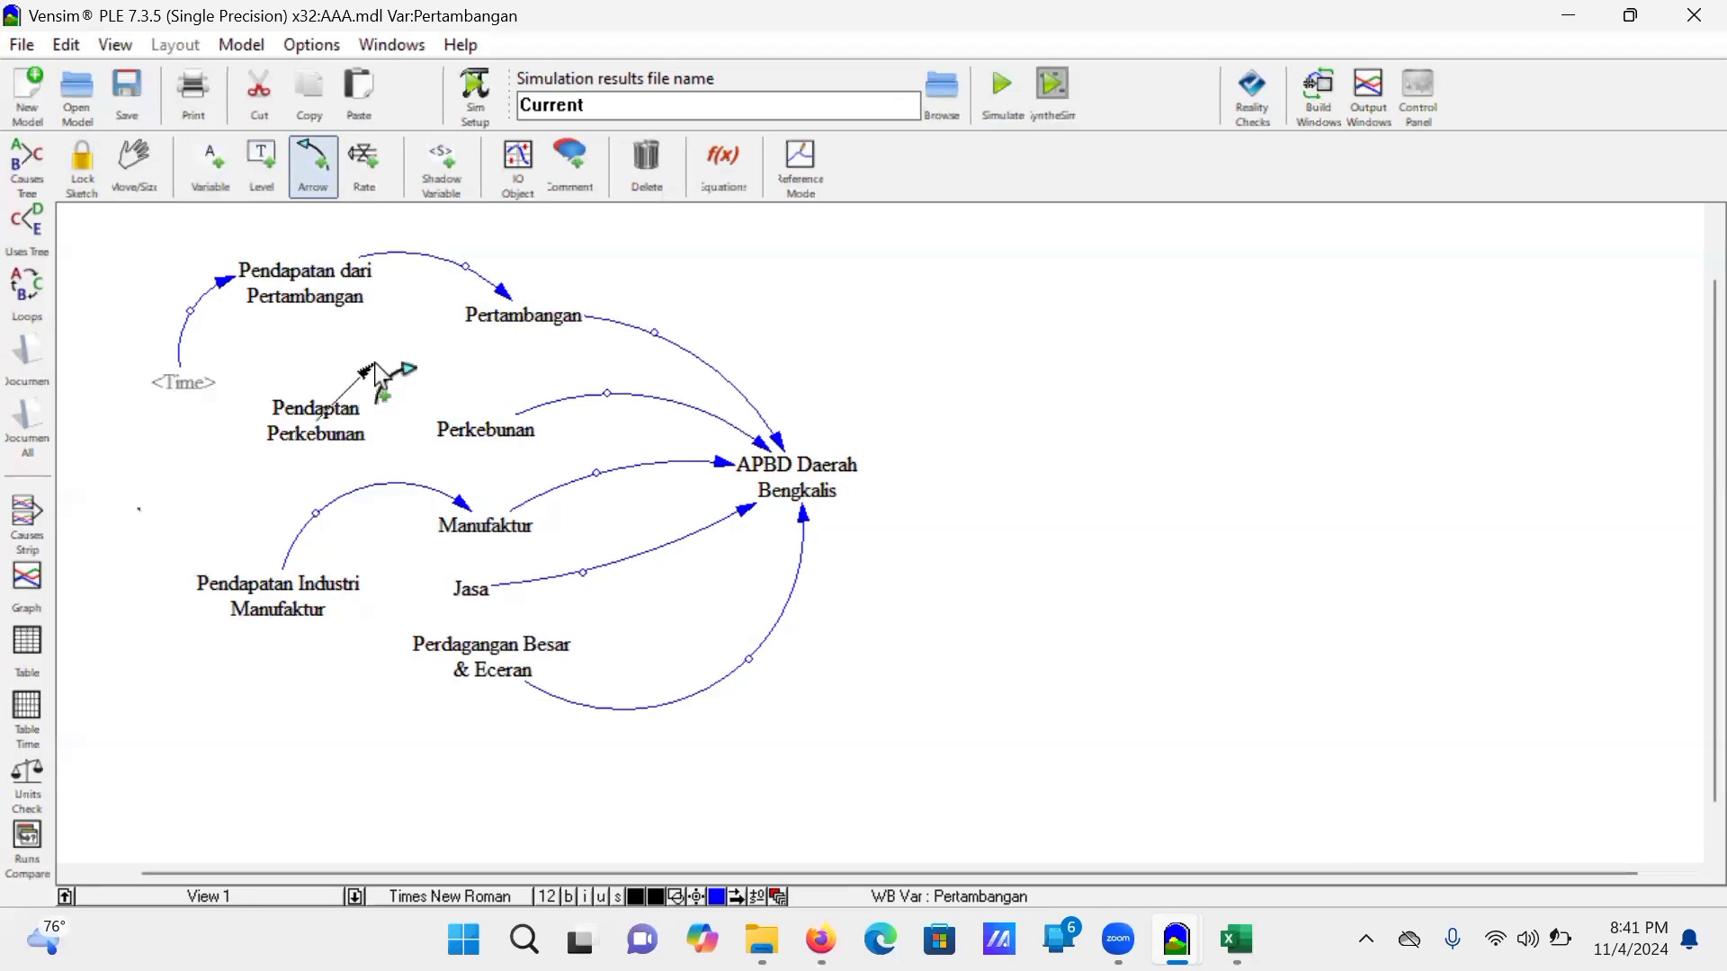
pyautogui.click(483, 432)
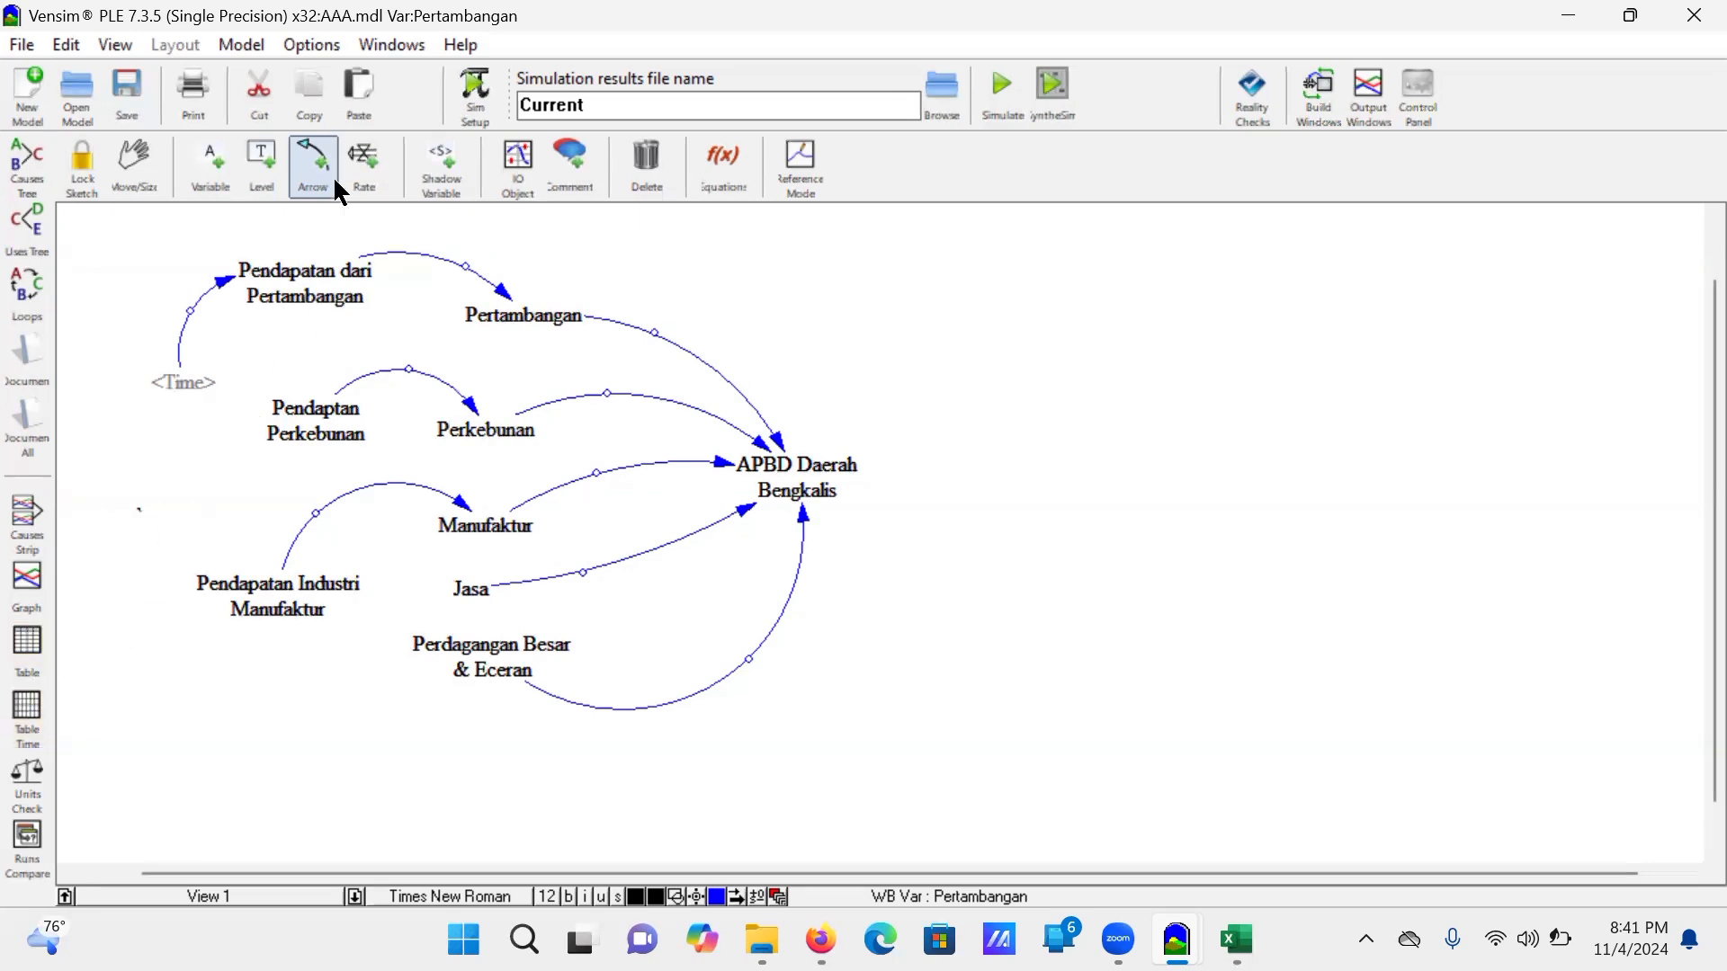
# Step: Add a variable named Penambahan Lahan perkebunan between the Time shadow variable and Pendapatan Industri Manufaktur
pyautogui.click(225, 165)
pyautogui.click(158, 511)
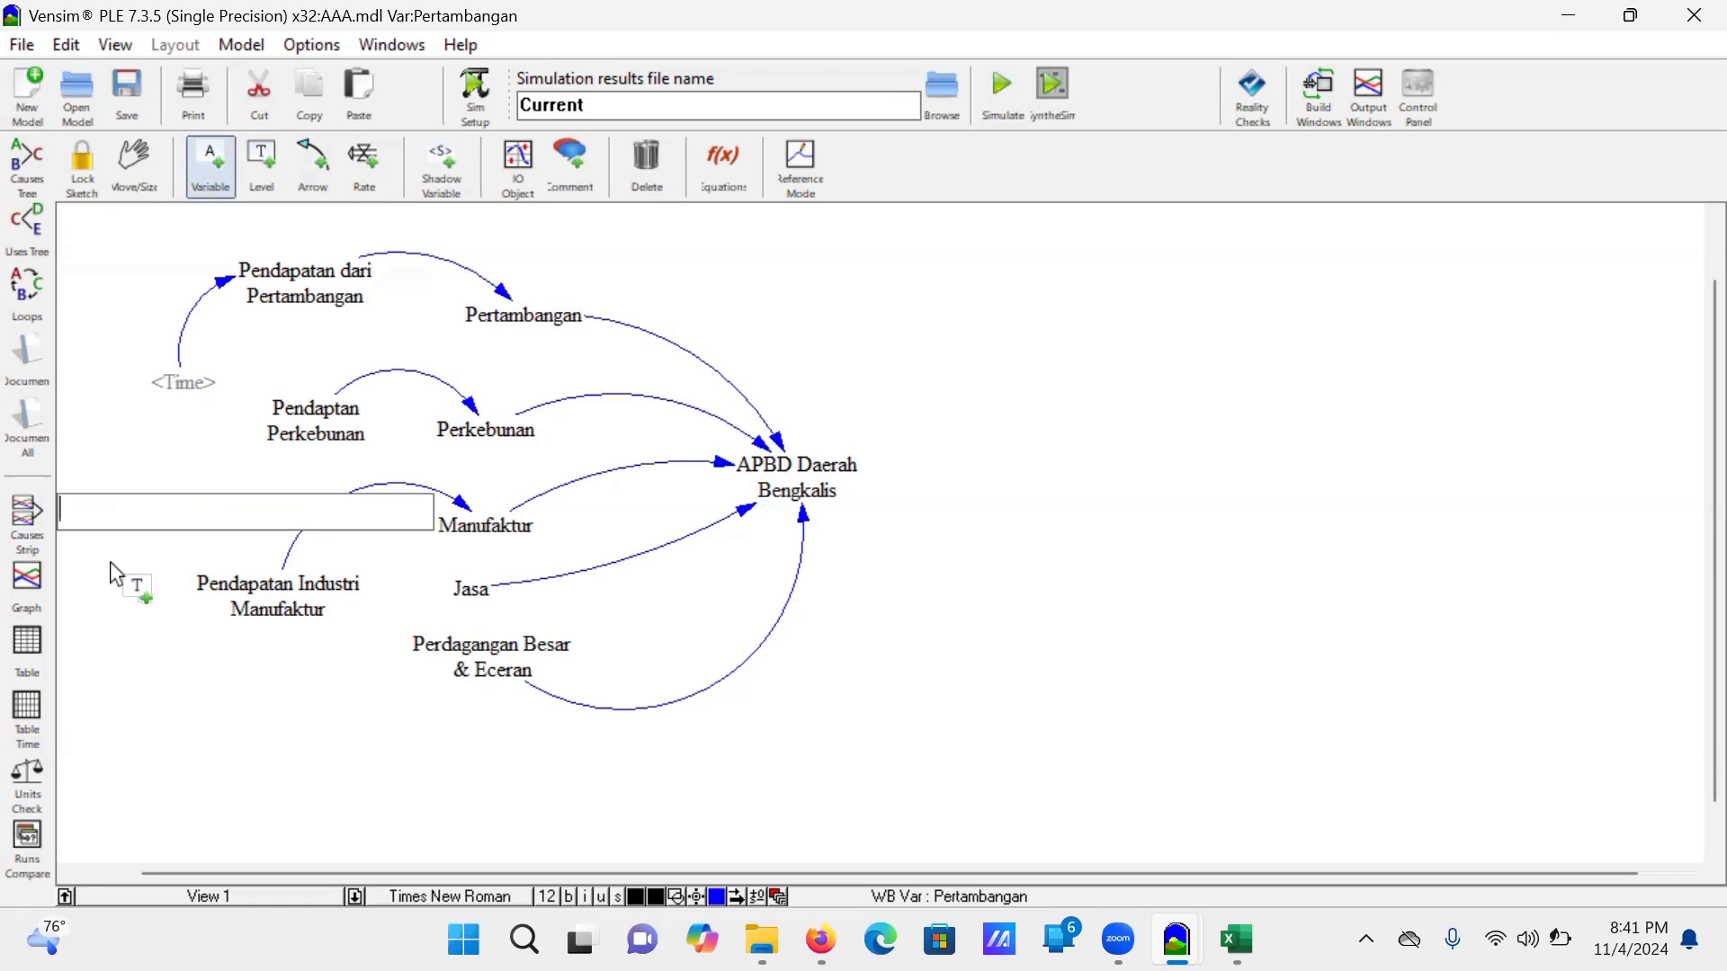
pyautogui.write('Penambahan')
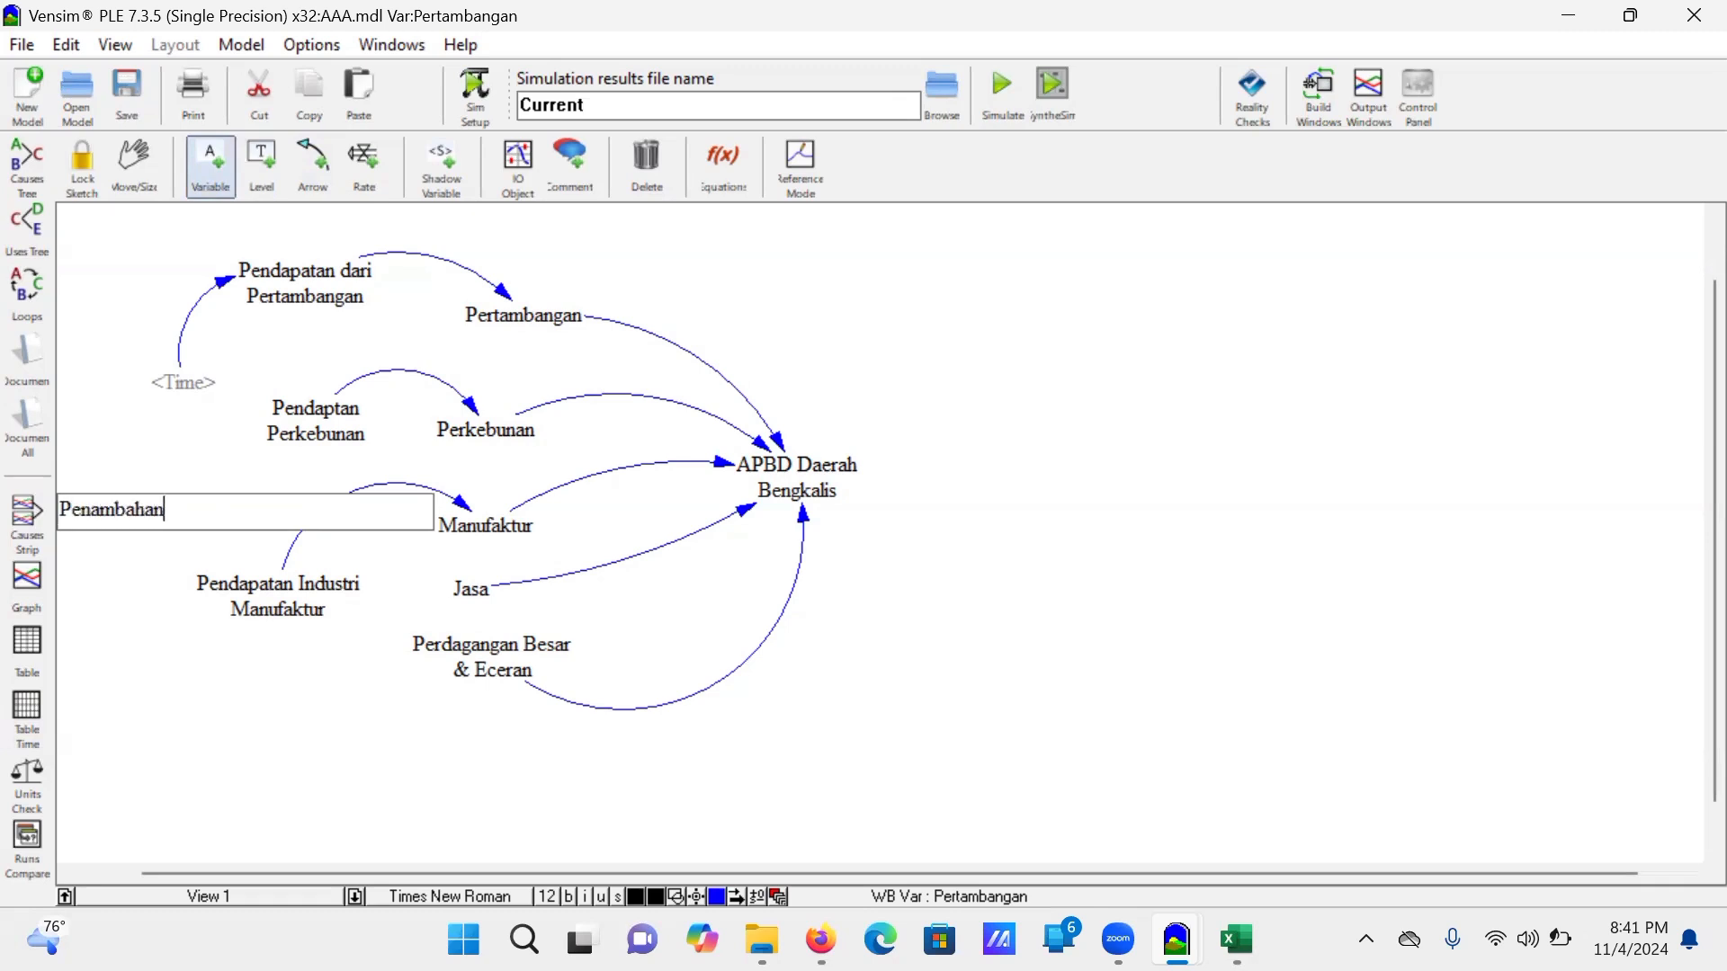
pyautogui.write('Lahan Pe')
pyautogui.press('BackSpace')
pyautogui.press('BackSpace')
pyautogui.press('BackSpace')
pyautogui.press('BackSpace')
pyautogui.press('BackSpace')
pyautogui.press('BackSpace')
pyautogui.press('BackSpace')
pyautogui.press('BackSpace')
pyautogui.write('Lahan')
pyautogui.write('perke')
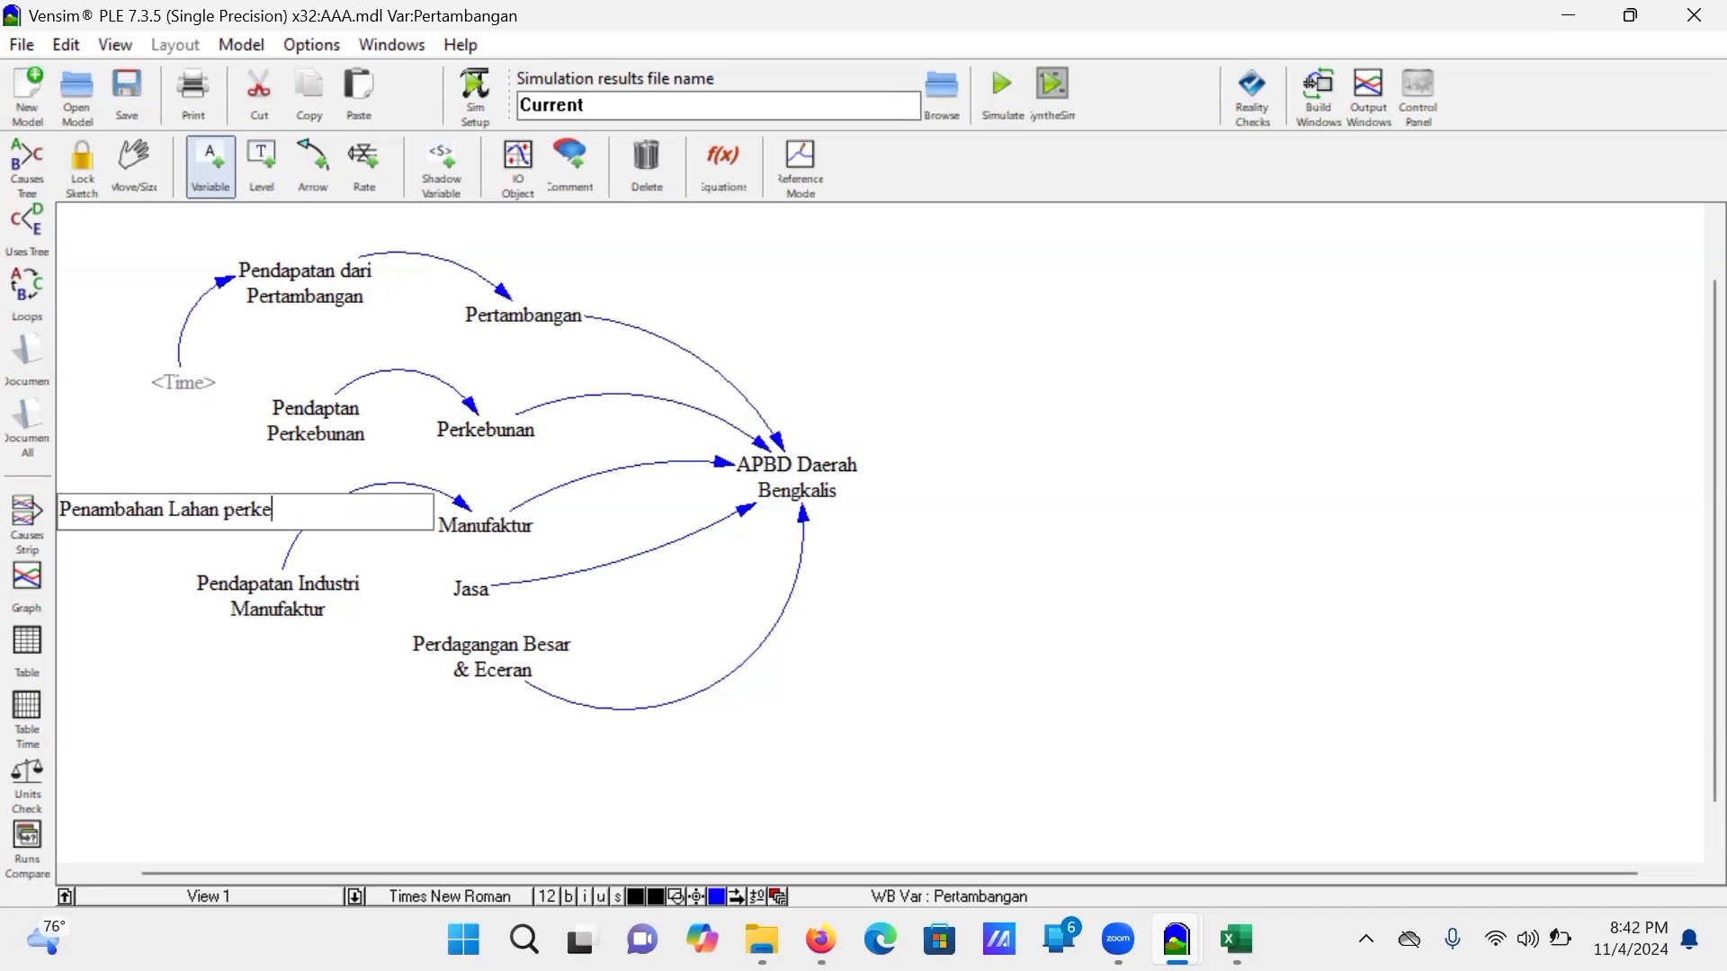
pyautogui.write('bunan')
pyautogui.press('Return')
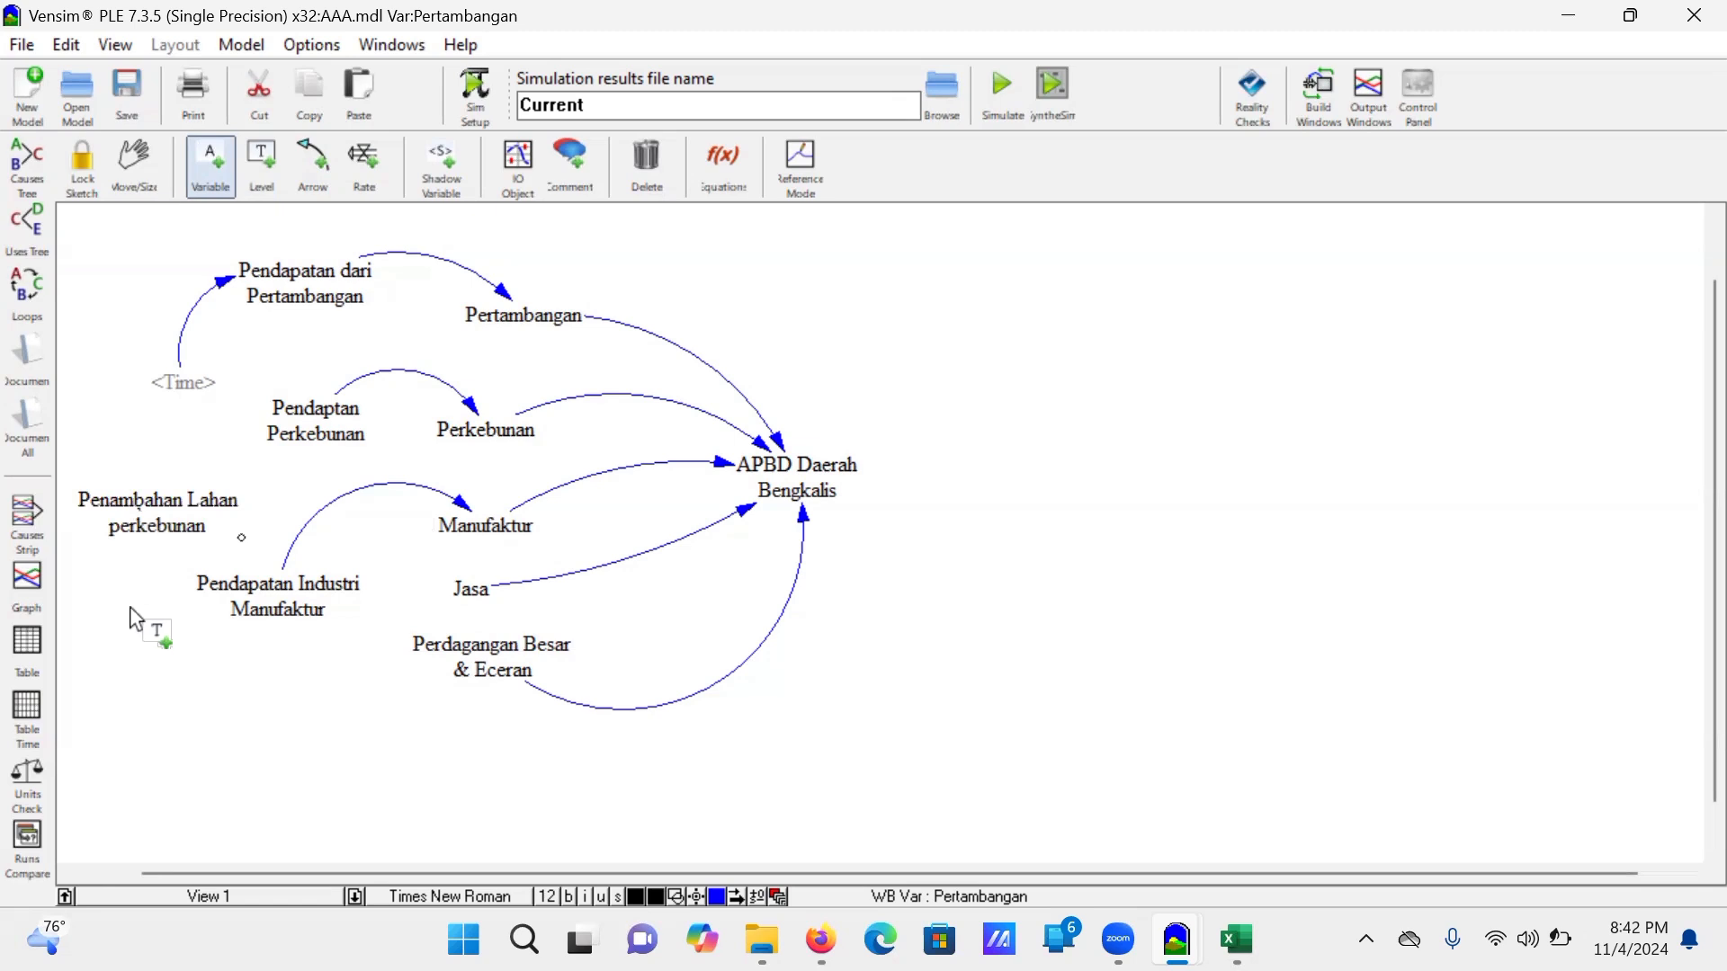
# Step: Move Perdagangan Besar & Eceran, Pendapatan Industri Manufaktur and Jasa lower, and bend the Pendapatan Industri Manufaktur arrow to enter Manufaktur from below
pyautogui.click(137, 162)
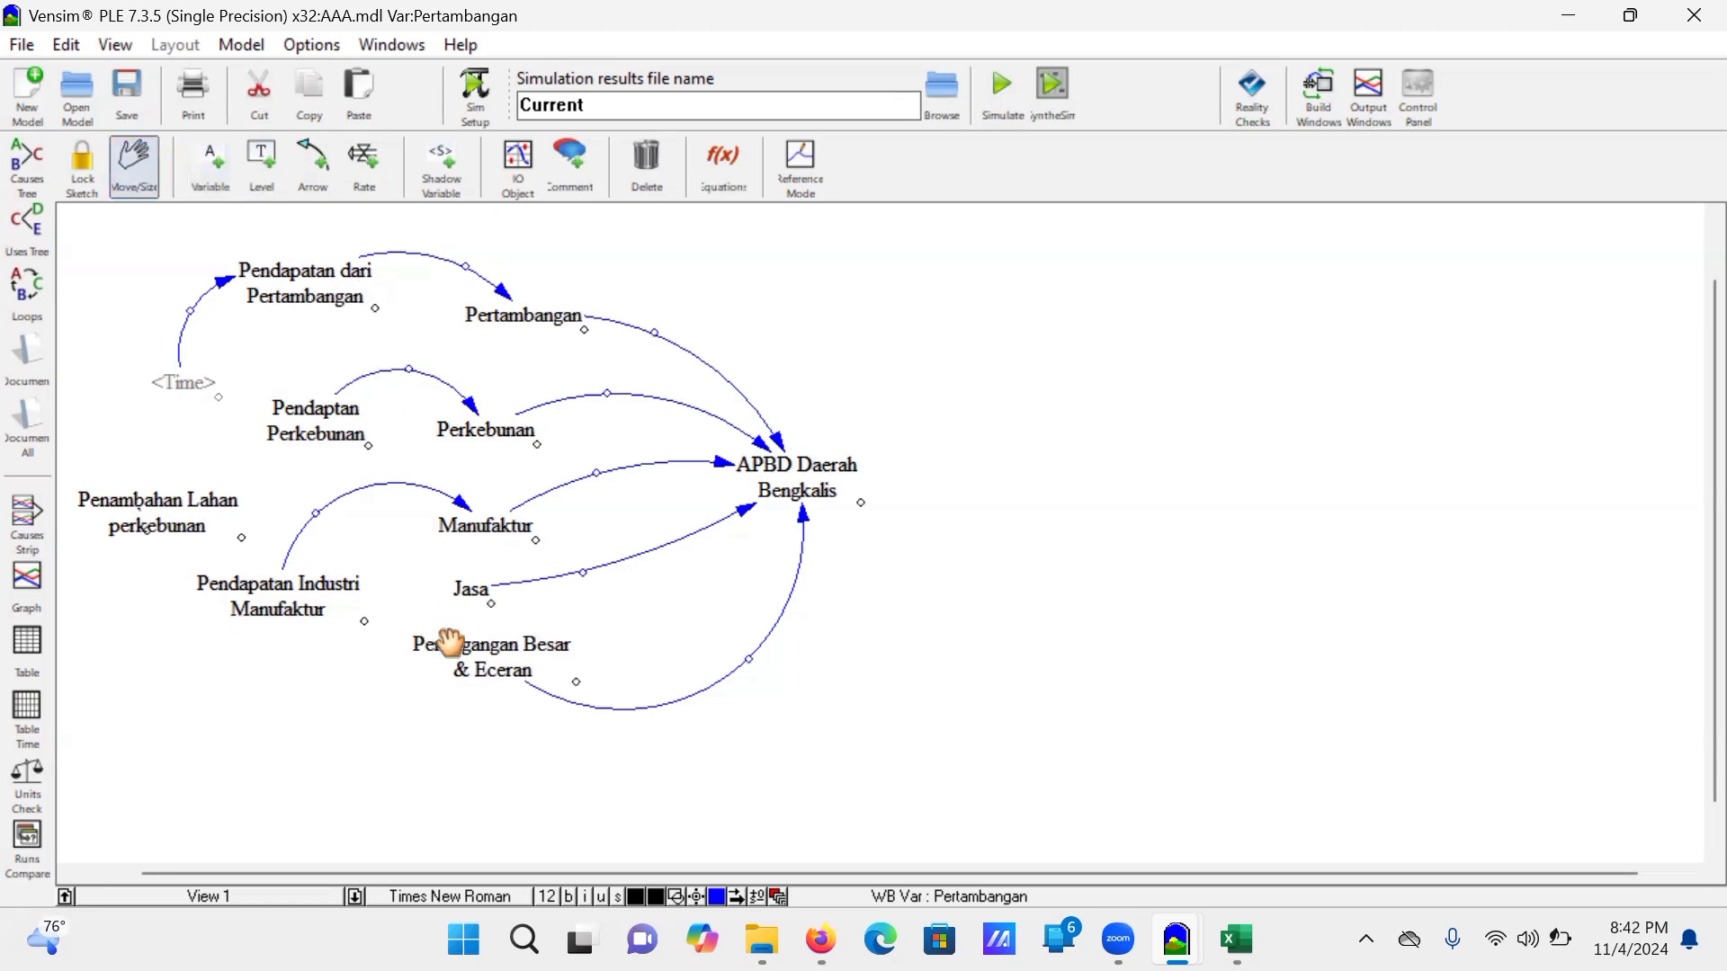
pyautogui.moveTo(443, 643); pyautogui.dragTo(457, 725)
pyautogui.moveTo(760, 673); pyautogui.dragTo(746, 631)
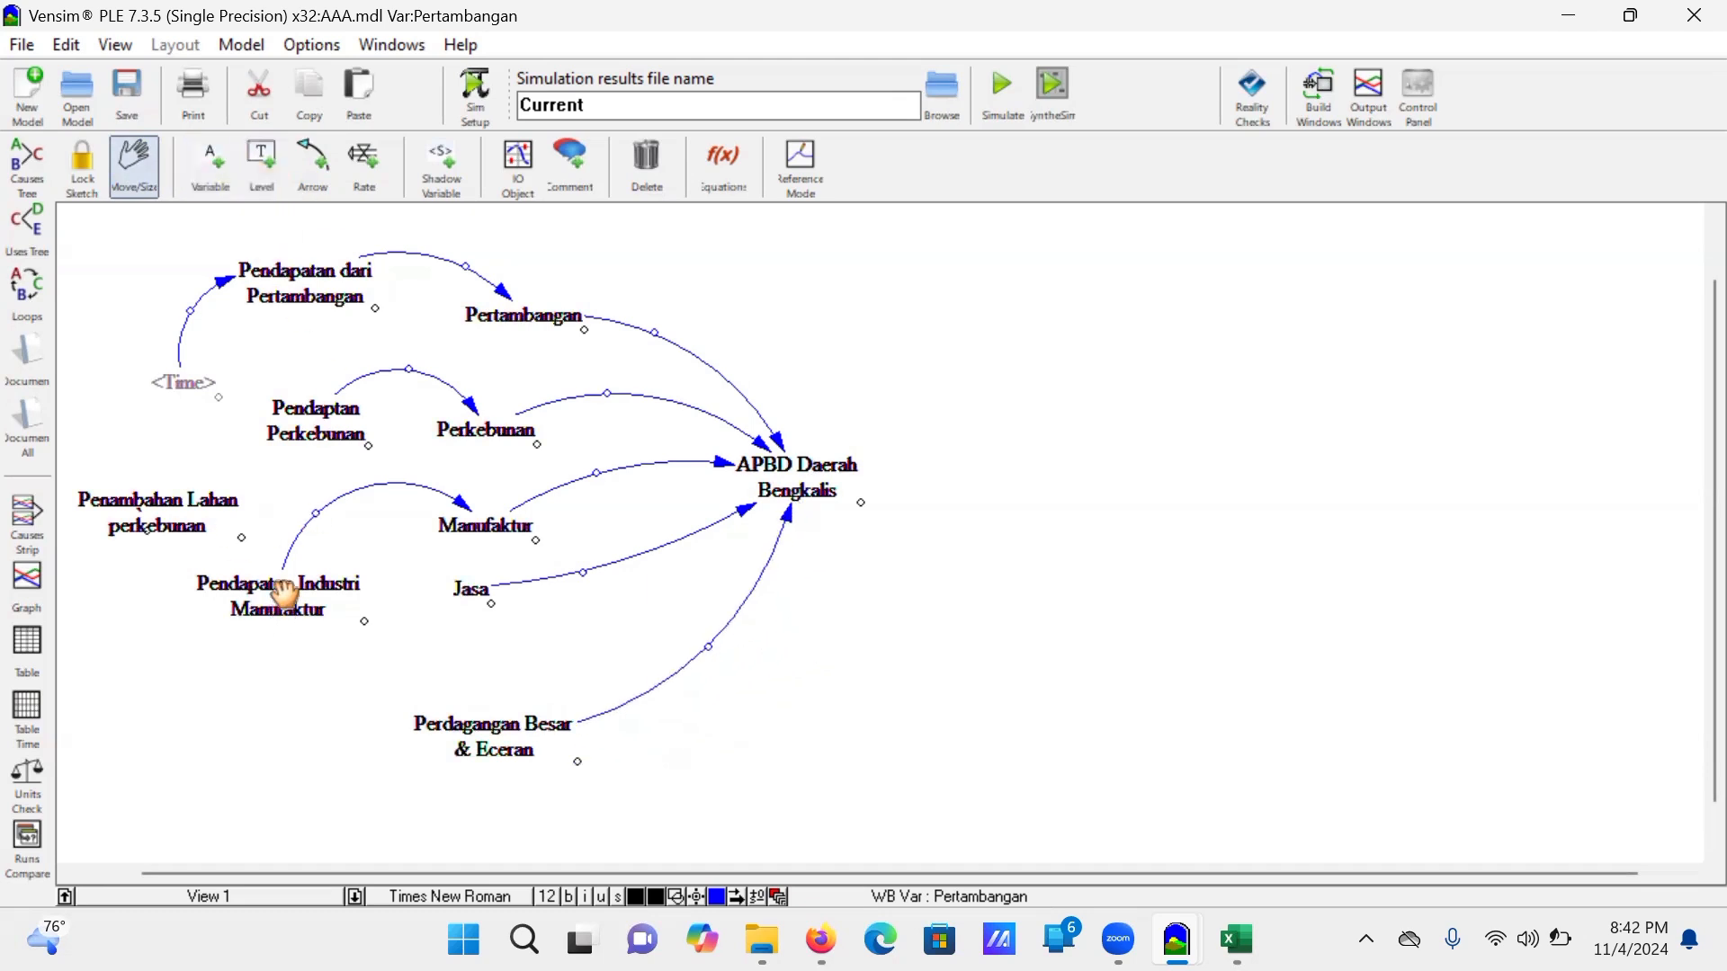
pyautogui.moveTo(274, 597); pyautogui.dragTo(293, 670)
pyautogui.click(471, 588)
pyautogui.moveTo(491, 625); pyautogui.dragTo(509, 638)
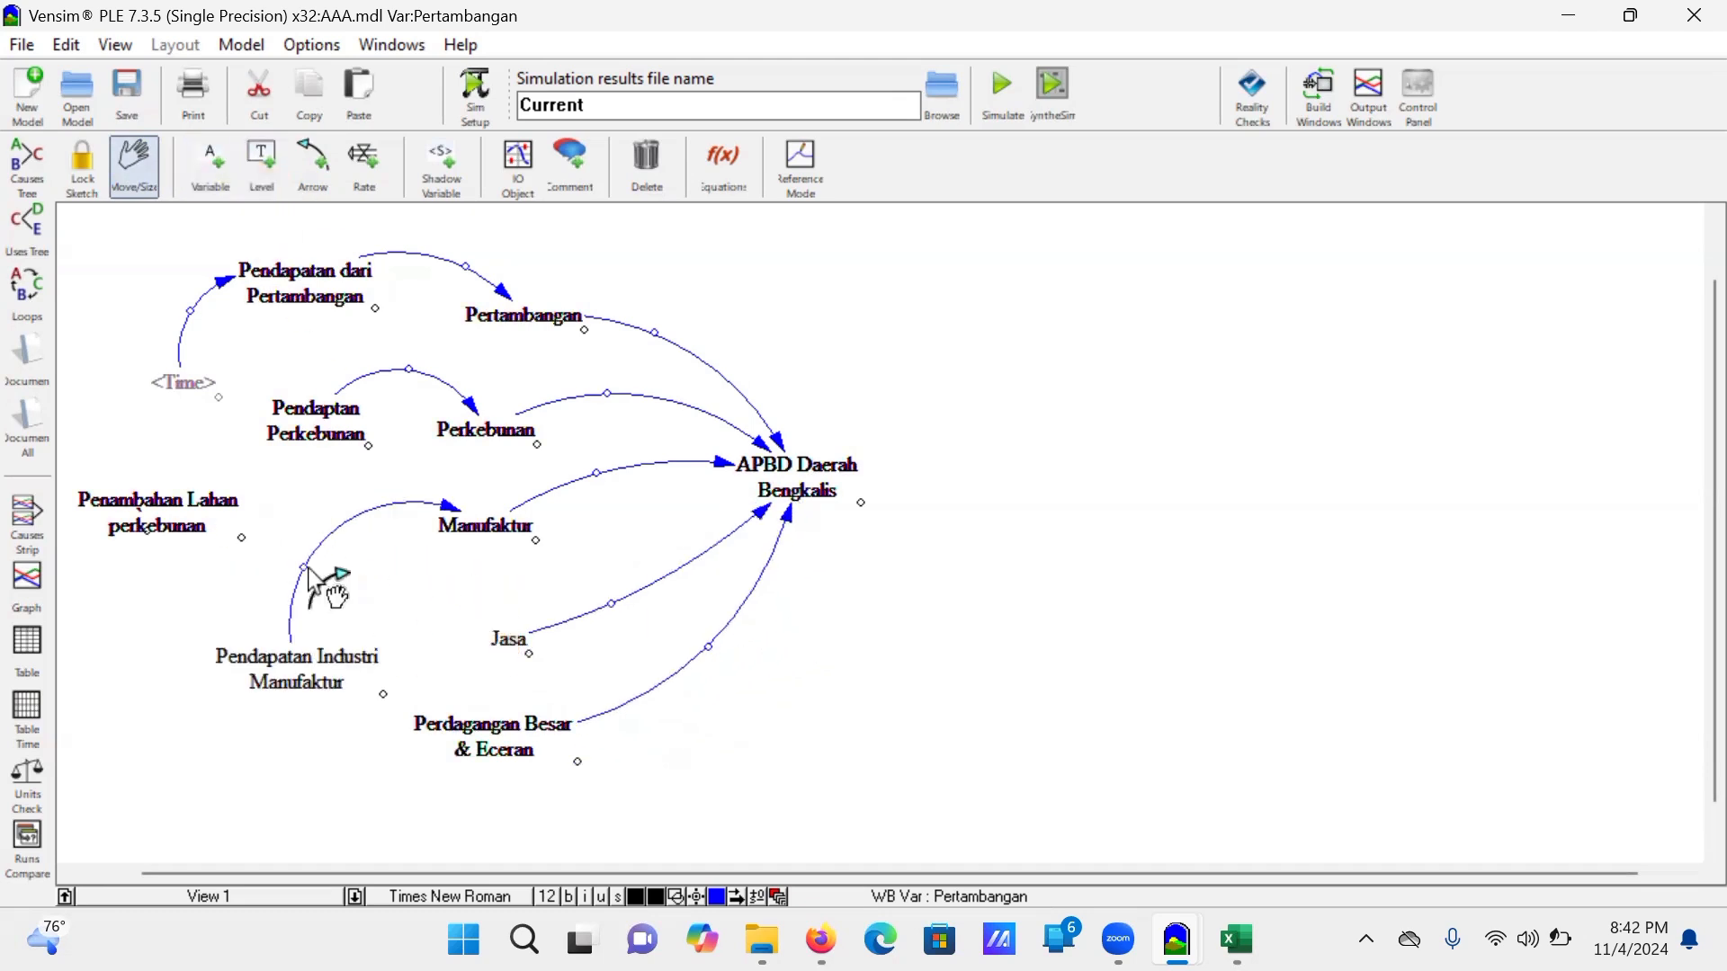
pyautogui.moveTo(304, 567); pyautogui.dragTo(447, 618)
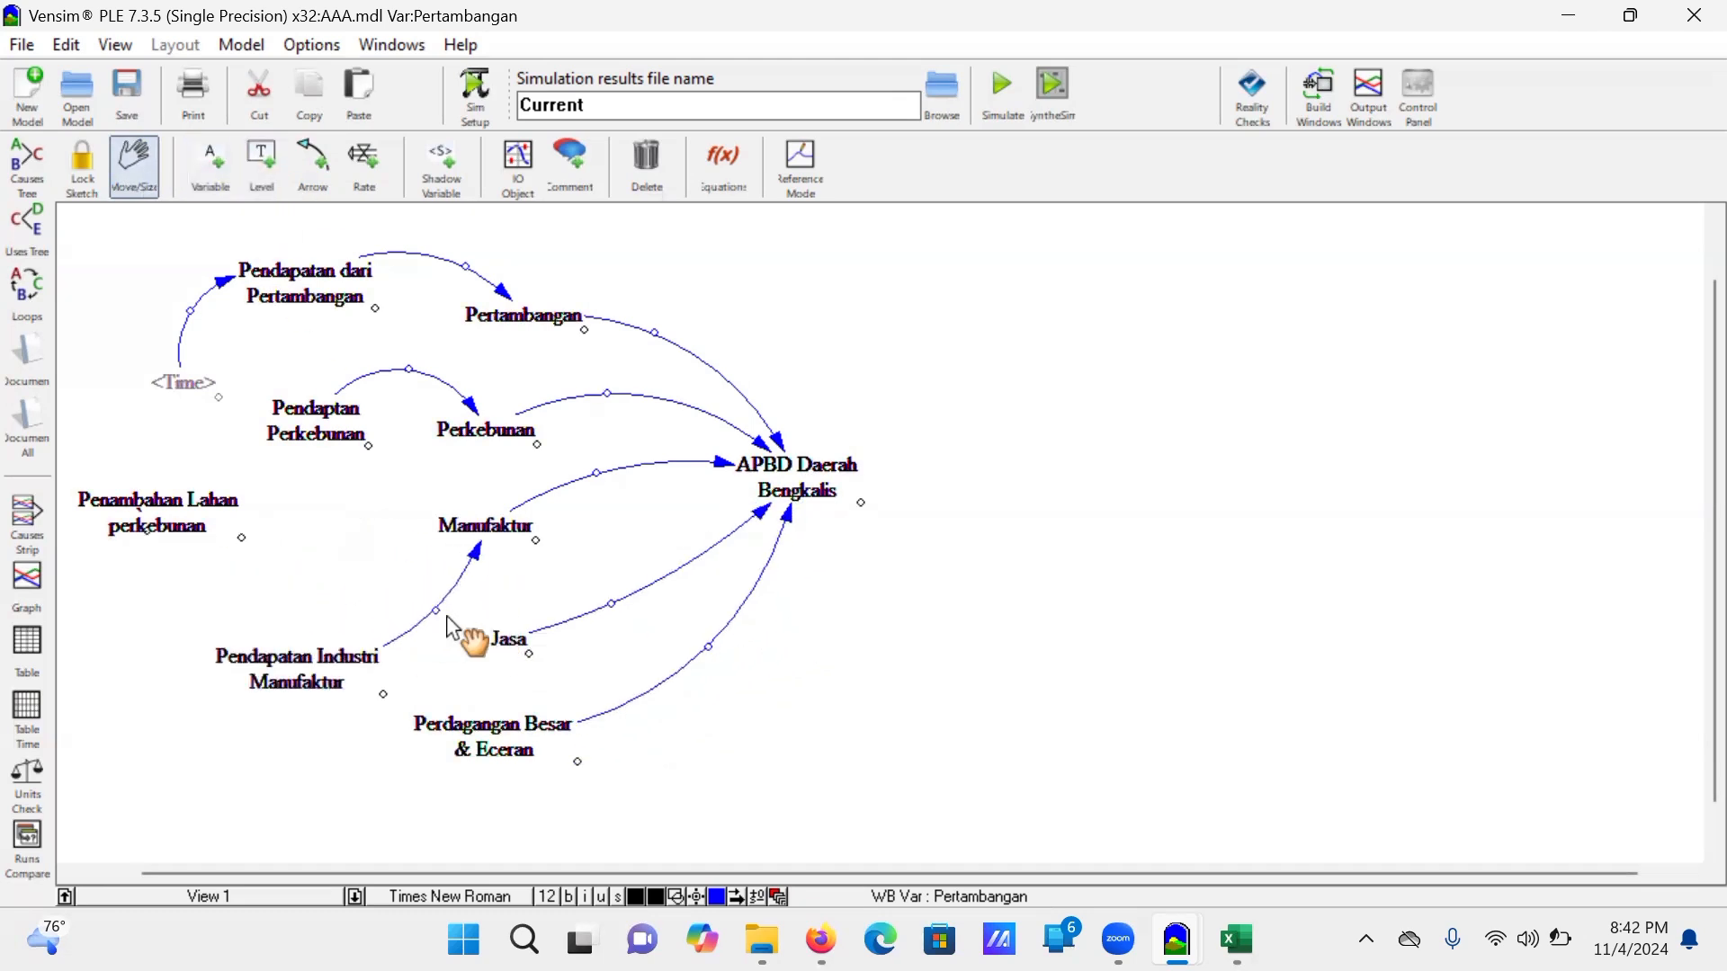
# Step: Shift Manufaktur and Jasa closer to APBD Daerah Bengkalis and reshape their arrows into it
pyautogui.click(597, 469)
pyautogui.click(610, 516)
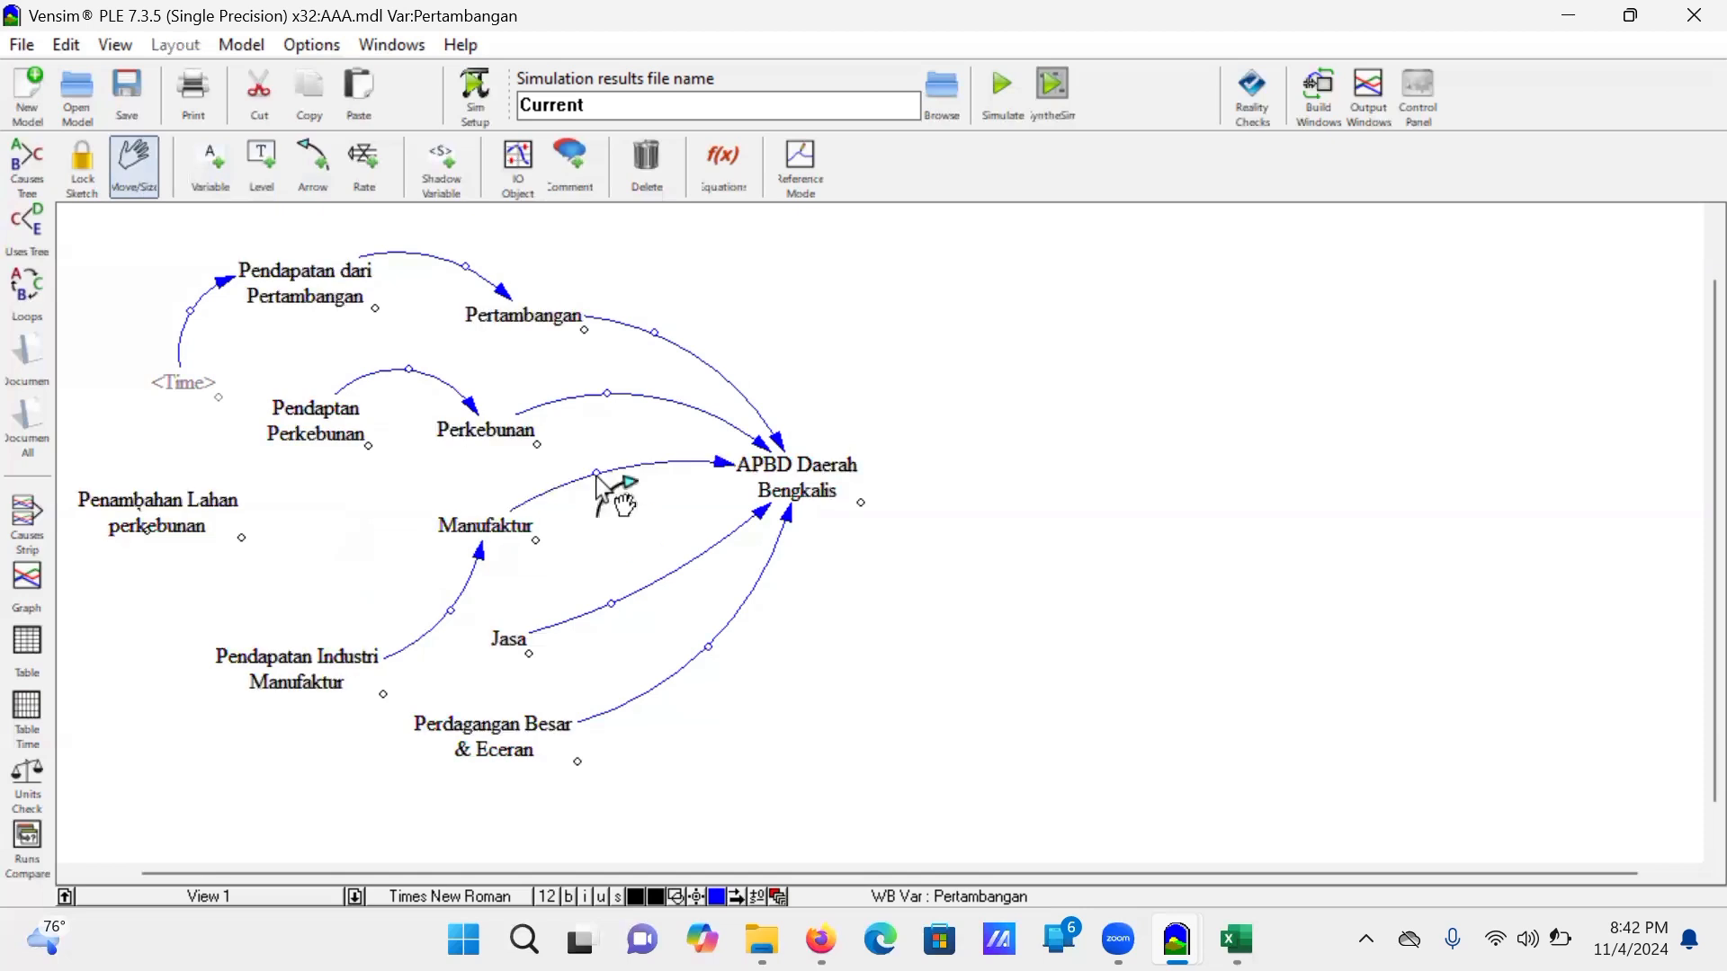
pyautogui.moveTo(595, 475)
pyautogui.mouseDown()
pyautogui.moveTo(617, 517)
pyautogui.moveTo(627, 482)
pyautogui.mouseUp()
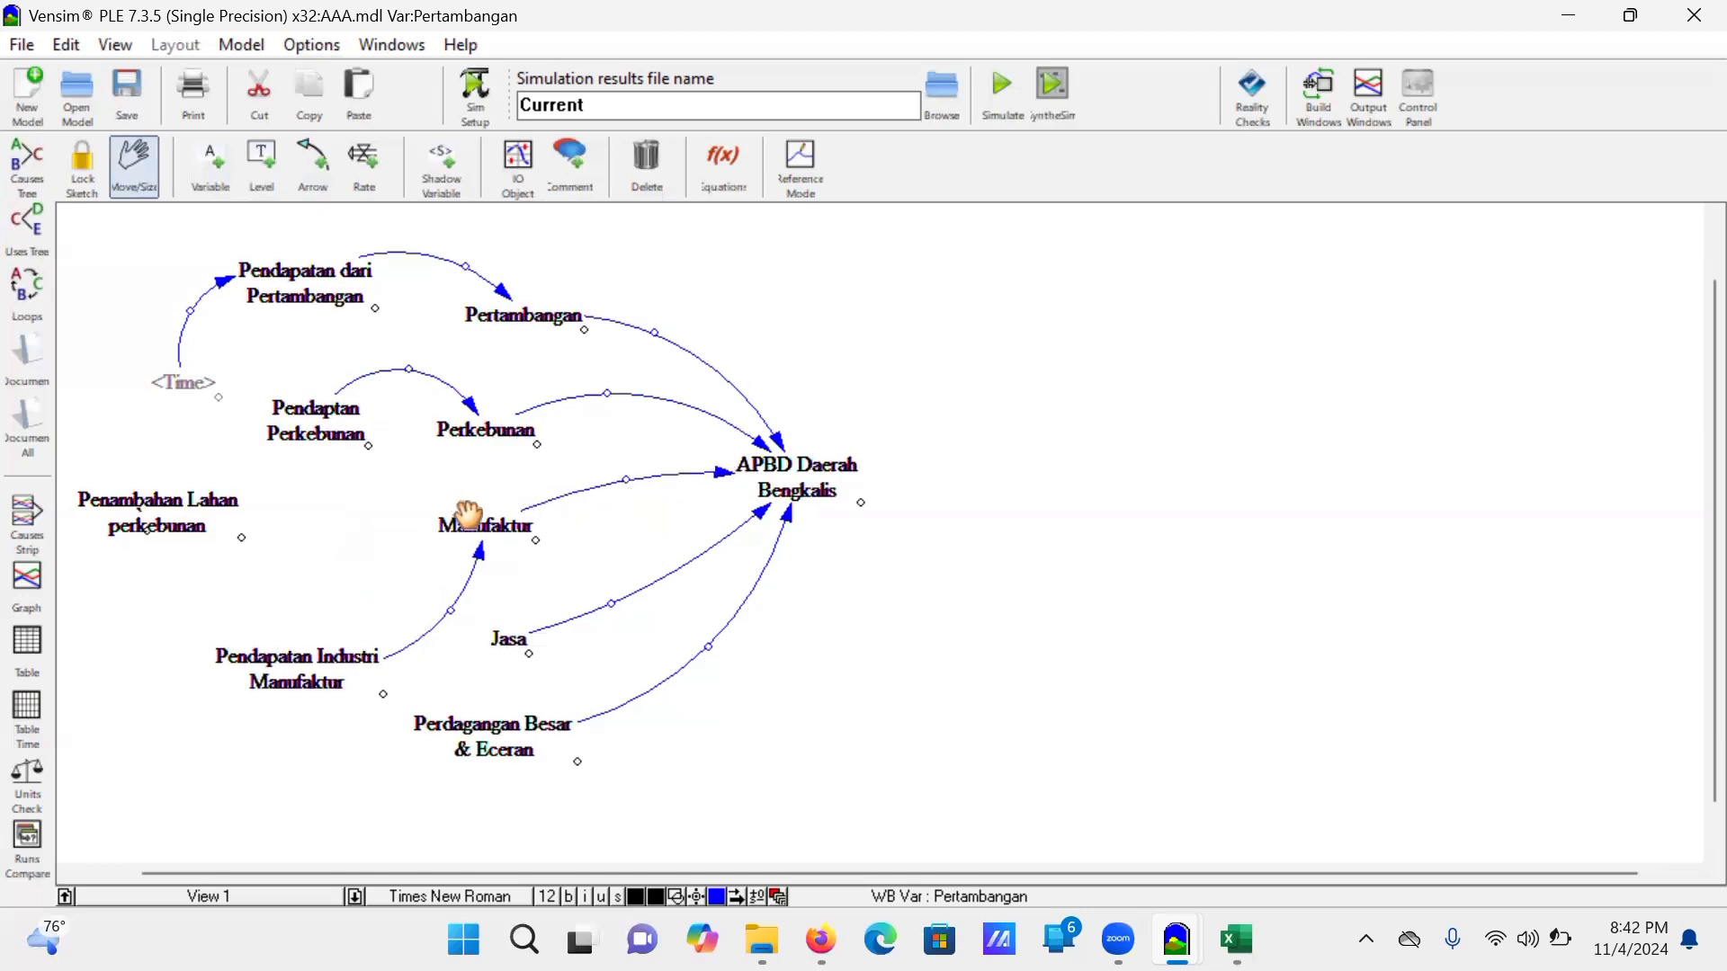
pyautogui.moveTo(467, 517); pyautogui.dragTo(514, 525)
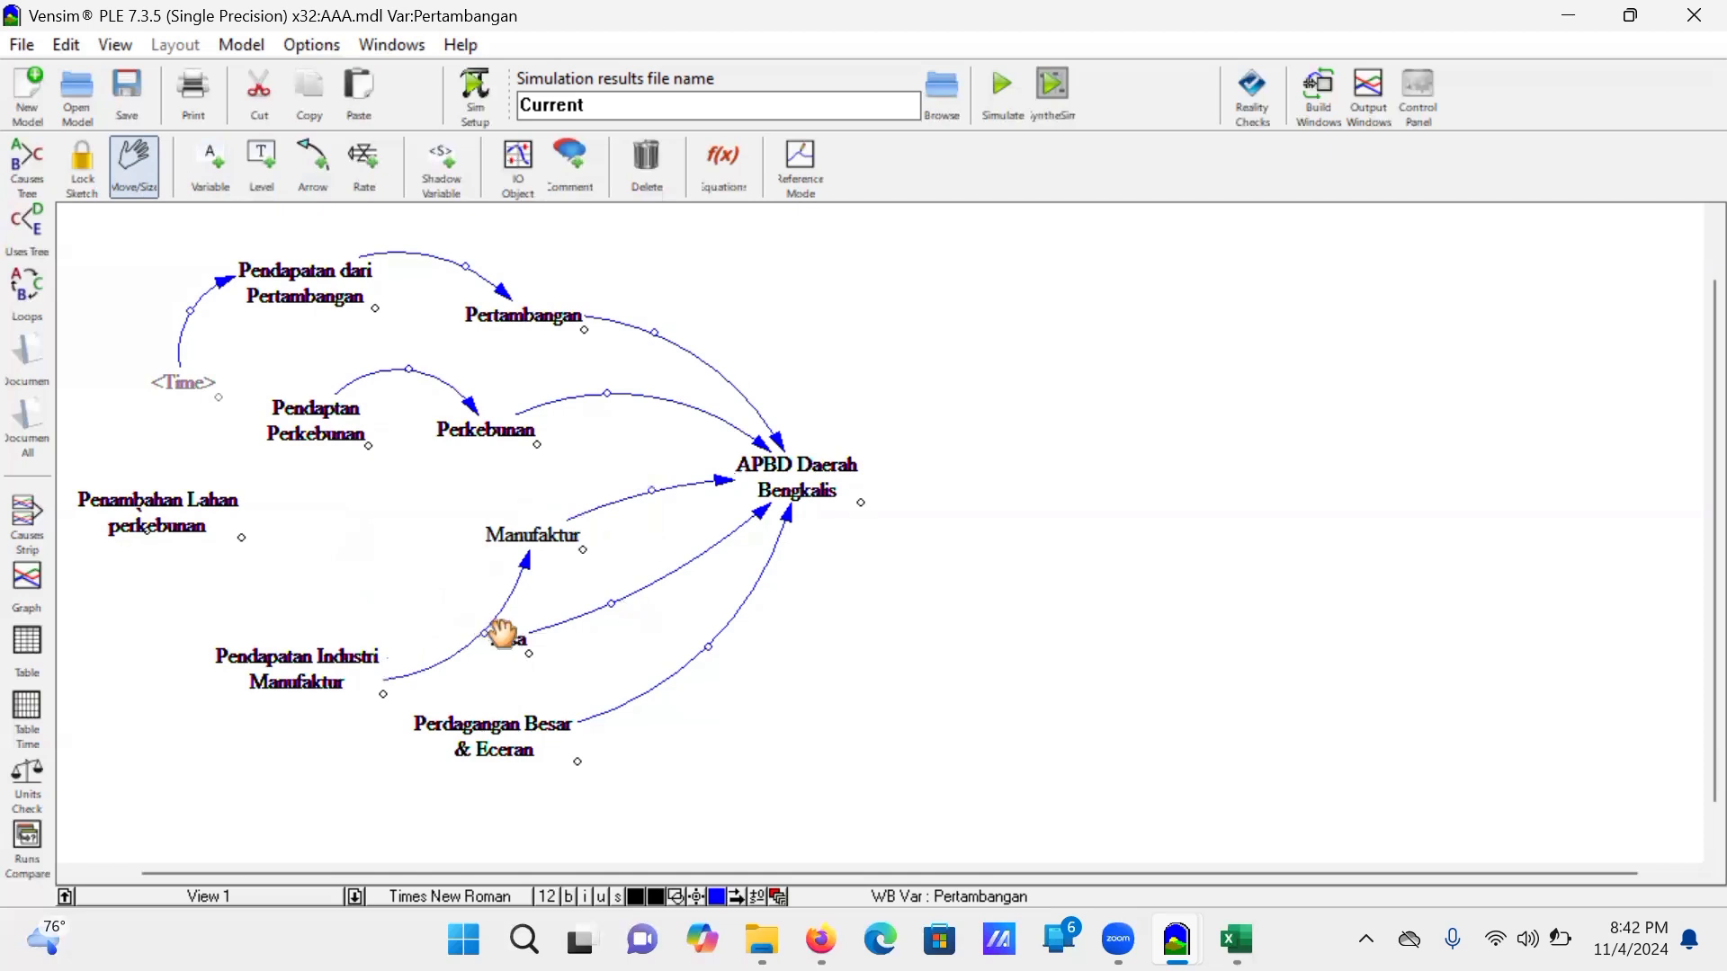
pyautogui.moveTo(504, 634); pyautogui.dragTo(540, 652)
pyautogui.moveTo(630, 613); pyautogui.dragTo(664, 612)
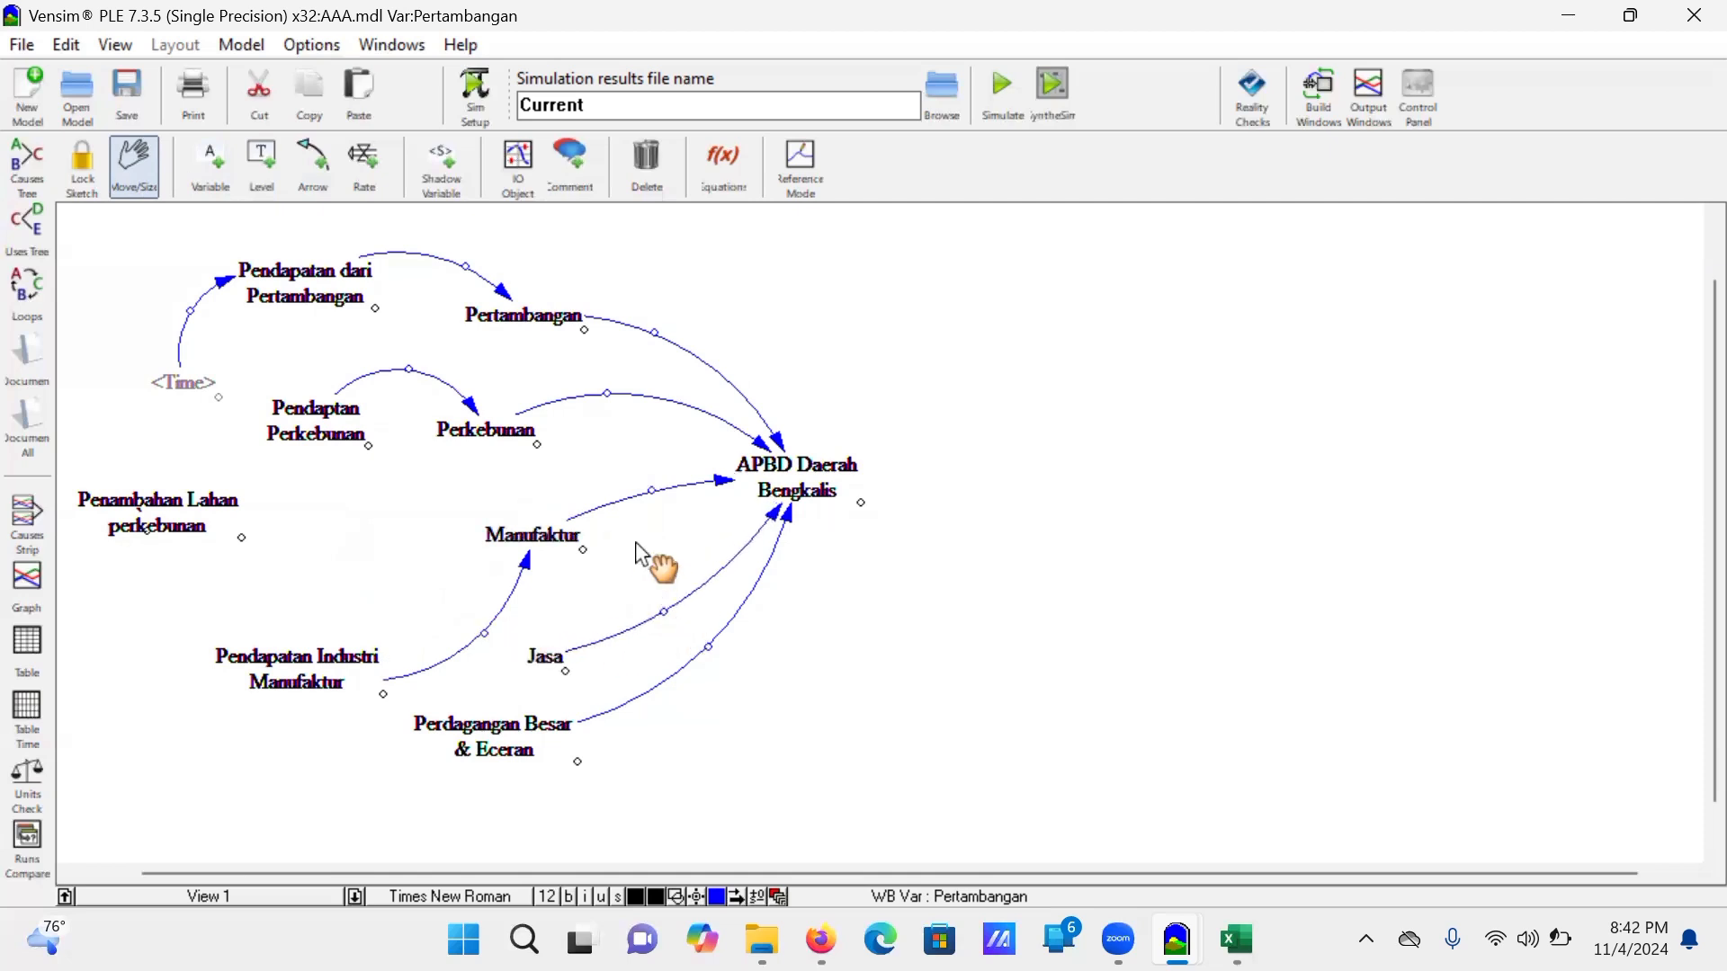
pyautogui.moveTo(652, 492); pyautogui.dragTo(682, 507)
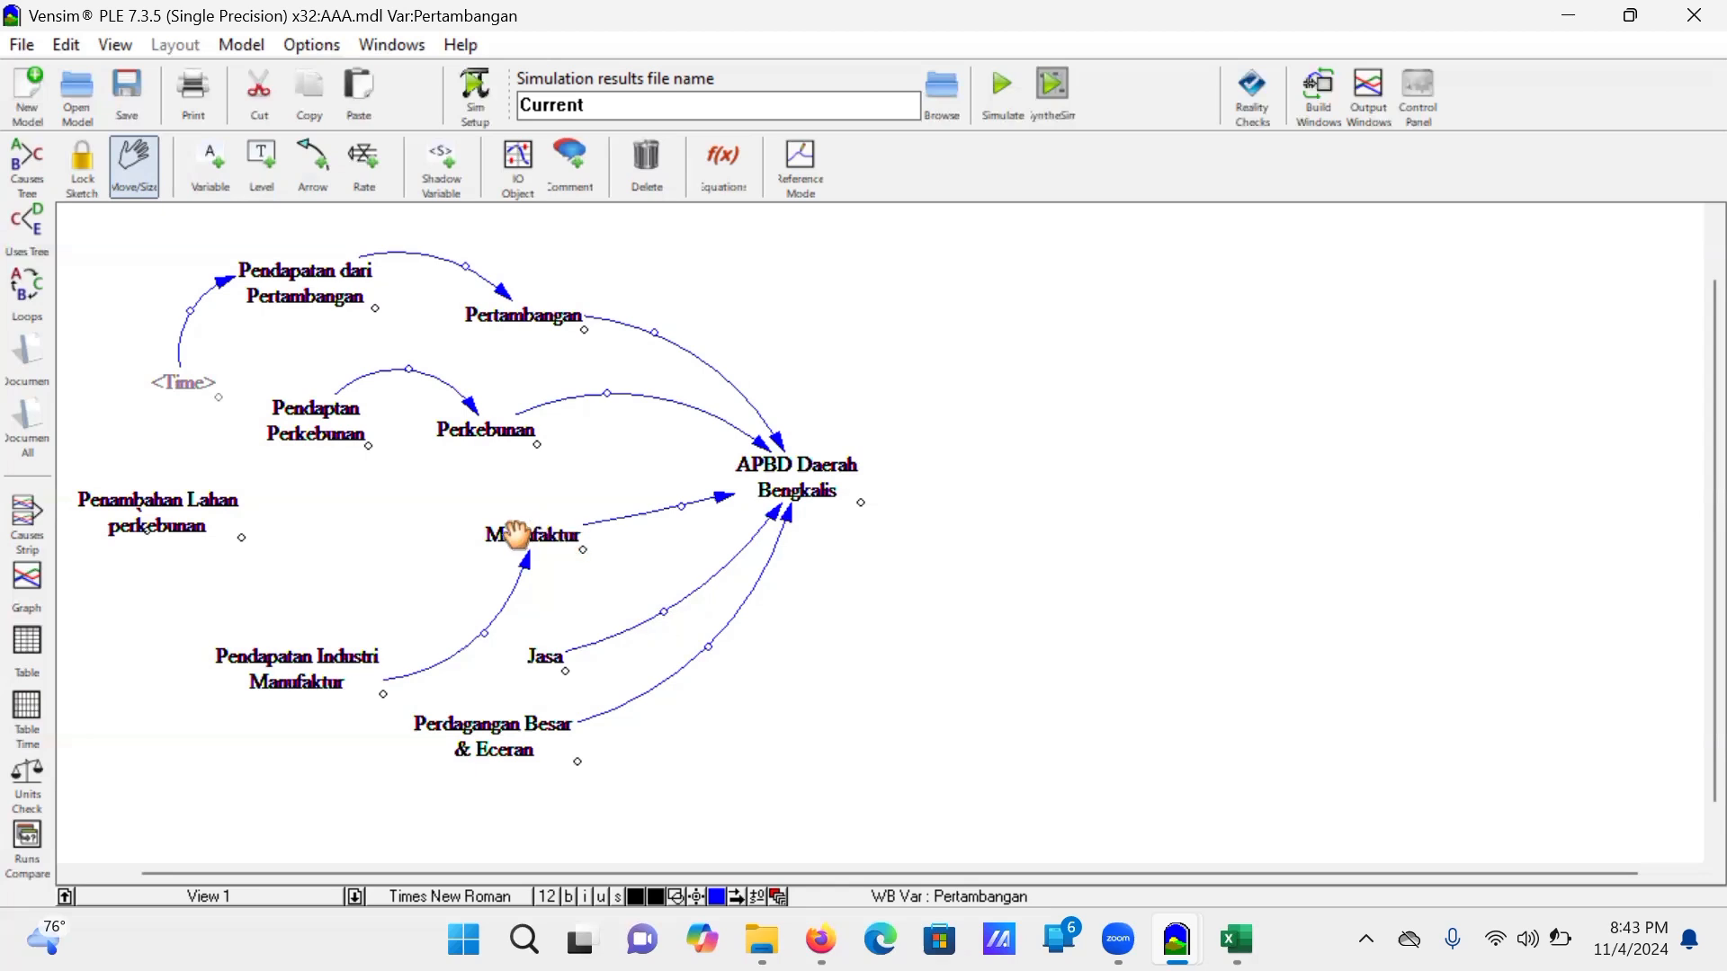
# Step: Move Manufaktur toward APBD Daerah Bengkalis, and place Jasa and Perdagangan Besar & Eceran beneath it
pyautogui.moveTo(517, 534); pyautogui.dragTo(567, 546)
pyautogui.moveTo(544, 657); pyautogui.dragTo(630, 647)
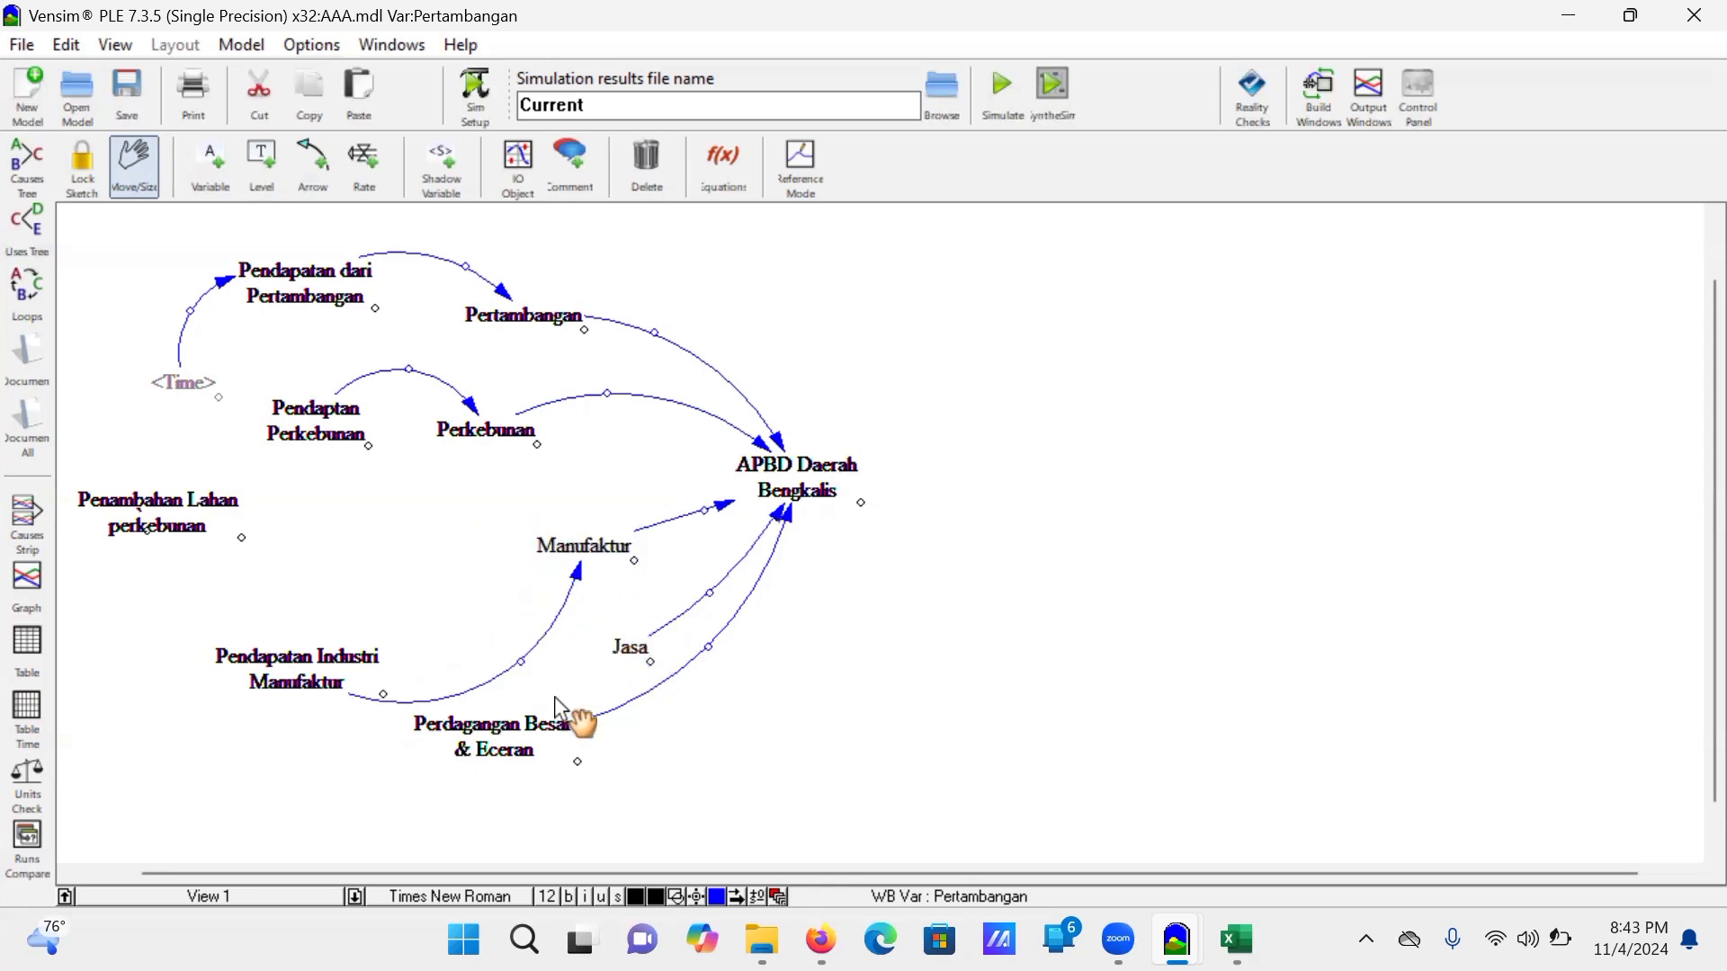
pyautogui.moveTo(583, 719); pyautogui.dragTo(787, 733)
pyautogui.moveTo(648, 665); pyautogui.dragTo(715, 689)
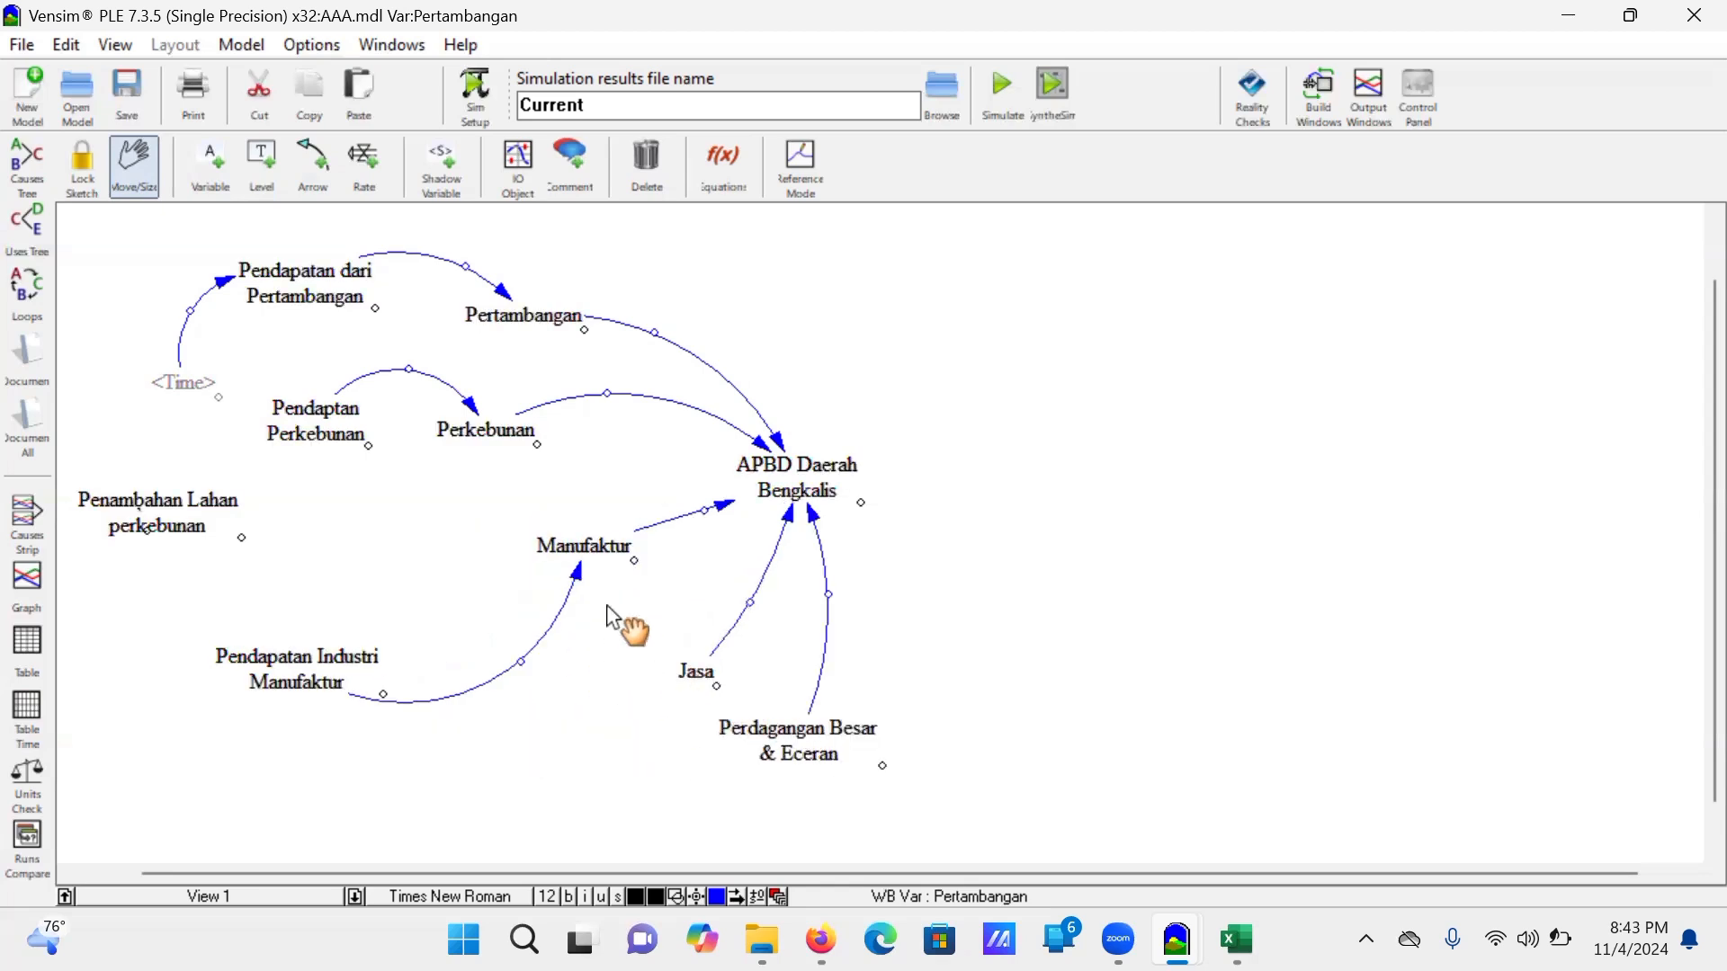
# Step: Reposition Manufaktur beside Jasa, move Pendapatan Industri Manufaktur below it, and flatten the arrow joining them
pyautogui.moveTo(595, 548); pyautogui.dragTo(653, 573)
pyautogui.moveTo(347, 656); pyautogui.dragTo(486, 771)
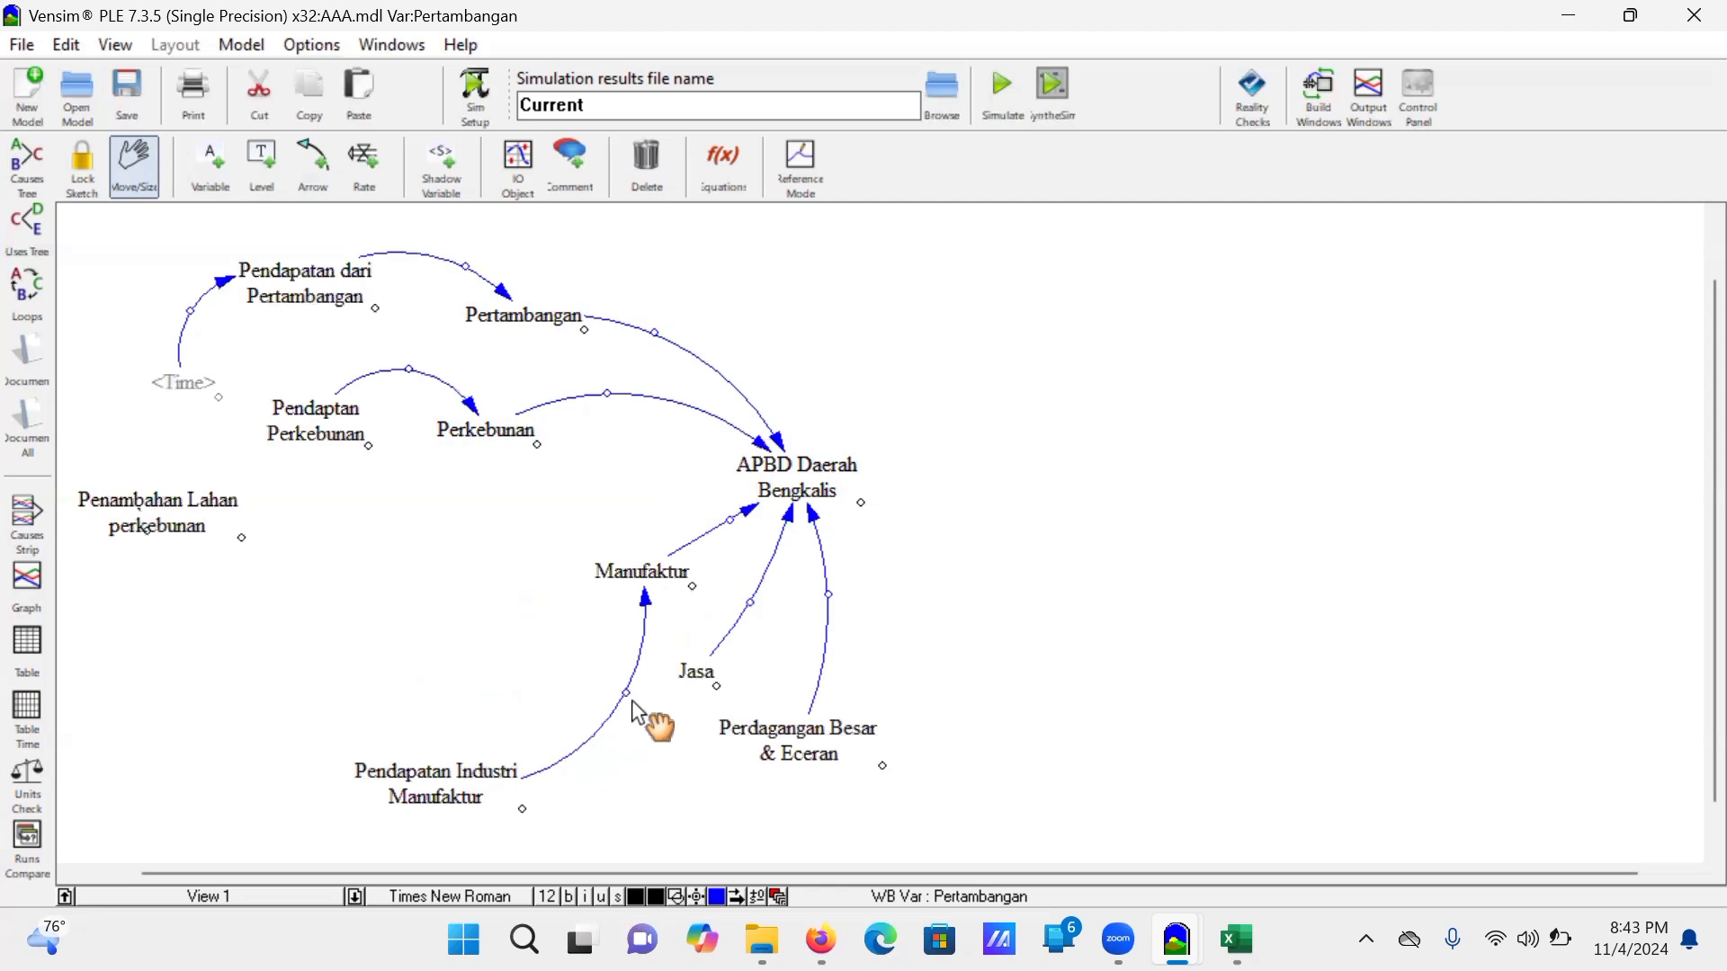
pyautogui.moveTo(628, 696); pyautogui.dragTo(605, 684)
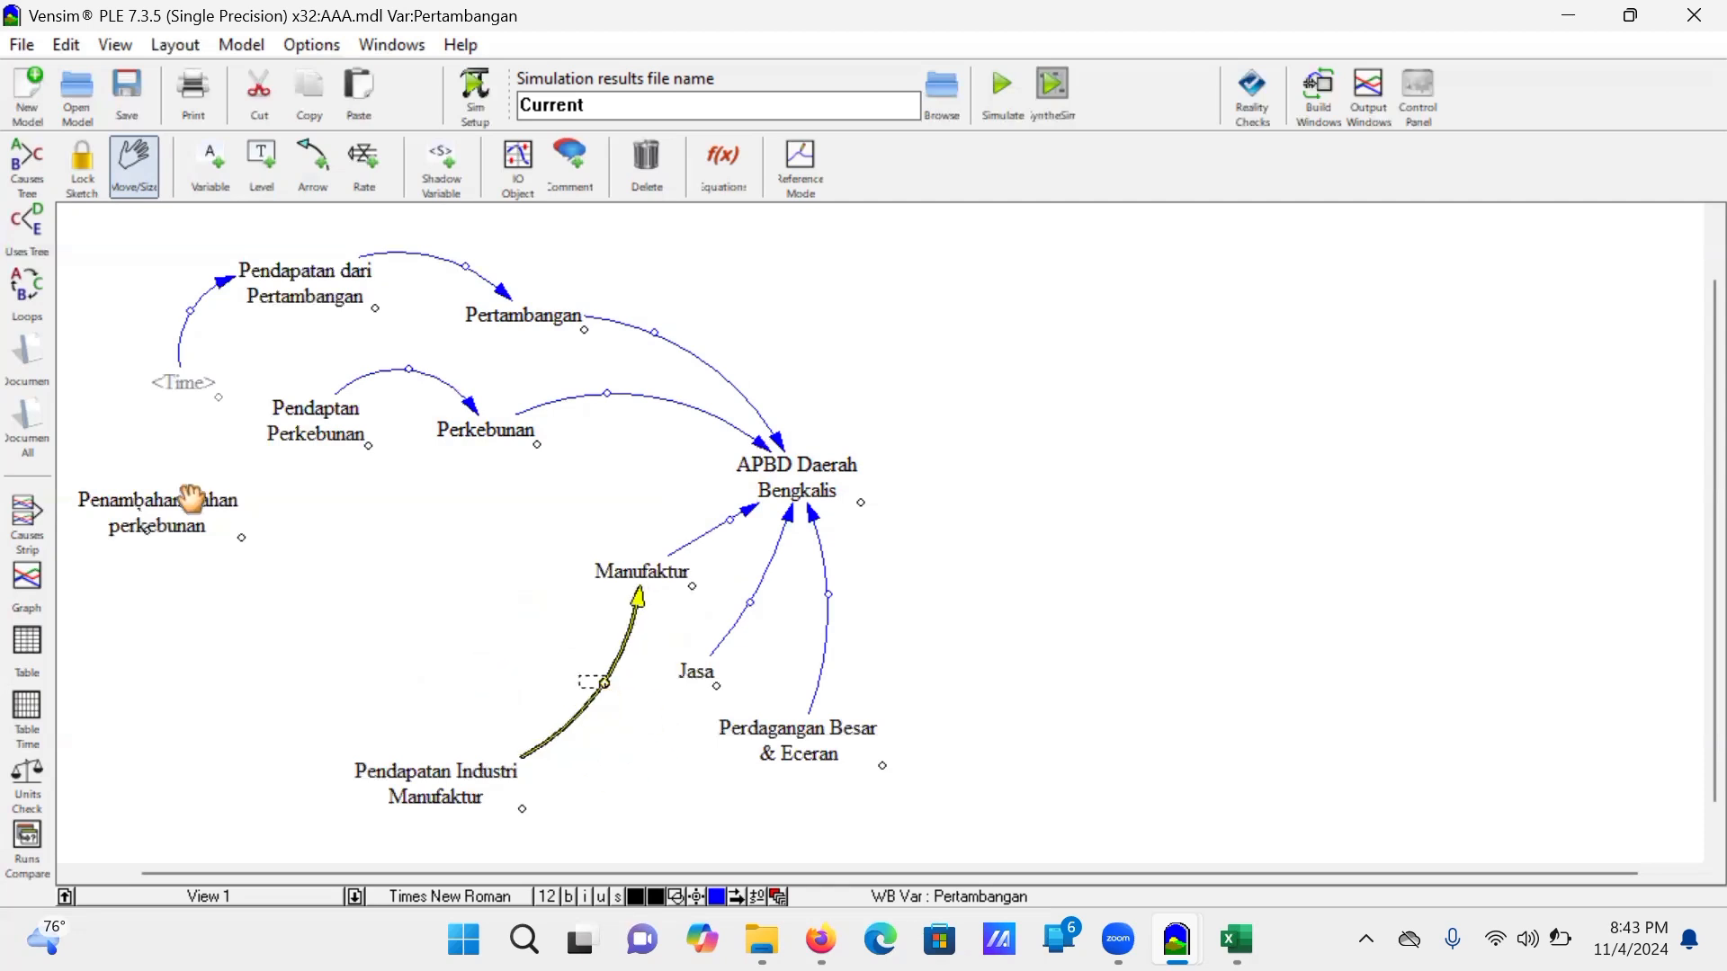
# Step: Move Penambahan Lahan perkebunan lower, and shift Pendaptan Perkebunan and Perkebunan closer to APBD Daerah Bengkalis
pyautogui.moveTo(191, 497); pyautogui.dragTo(199, 625)
pyautogui.moveTo(310, 424); pyautogui.dragTo(334, 457)
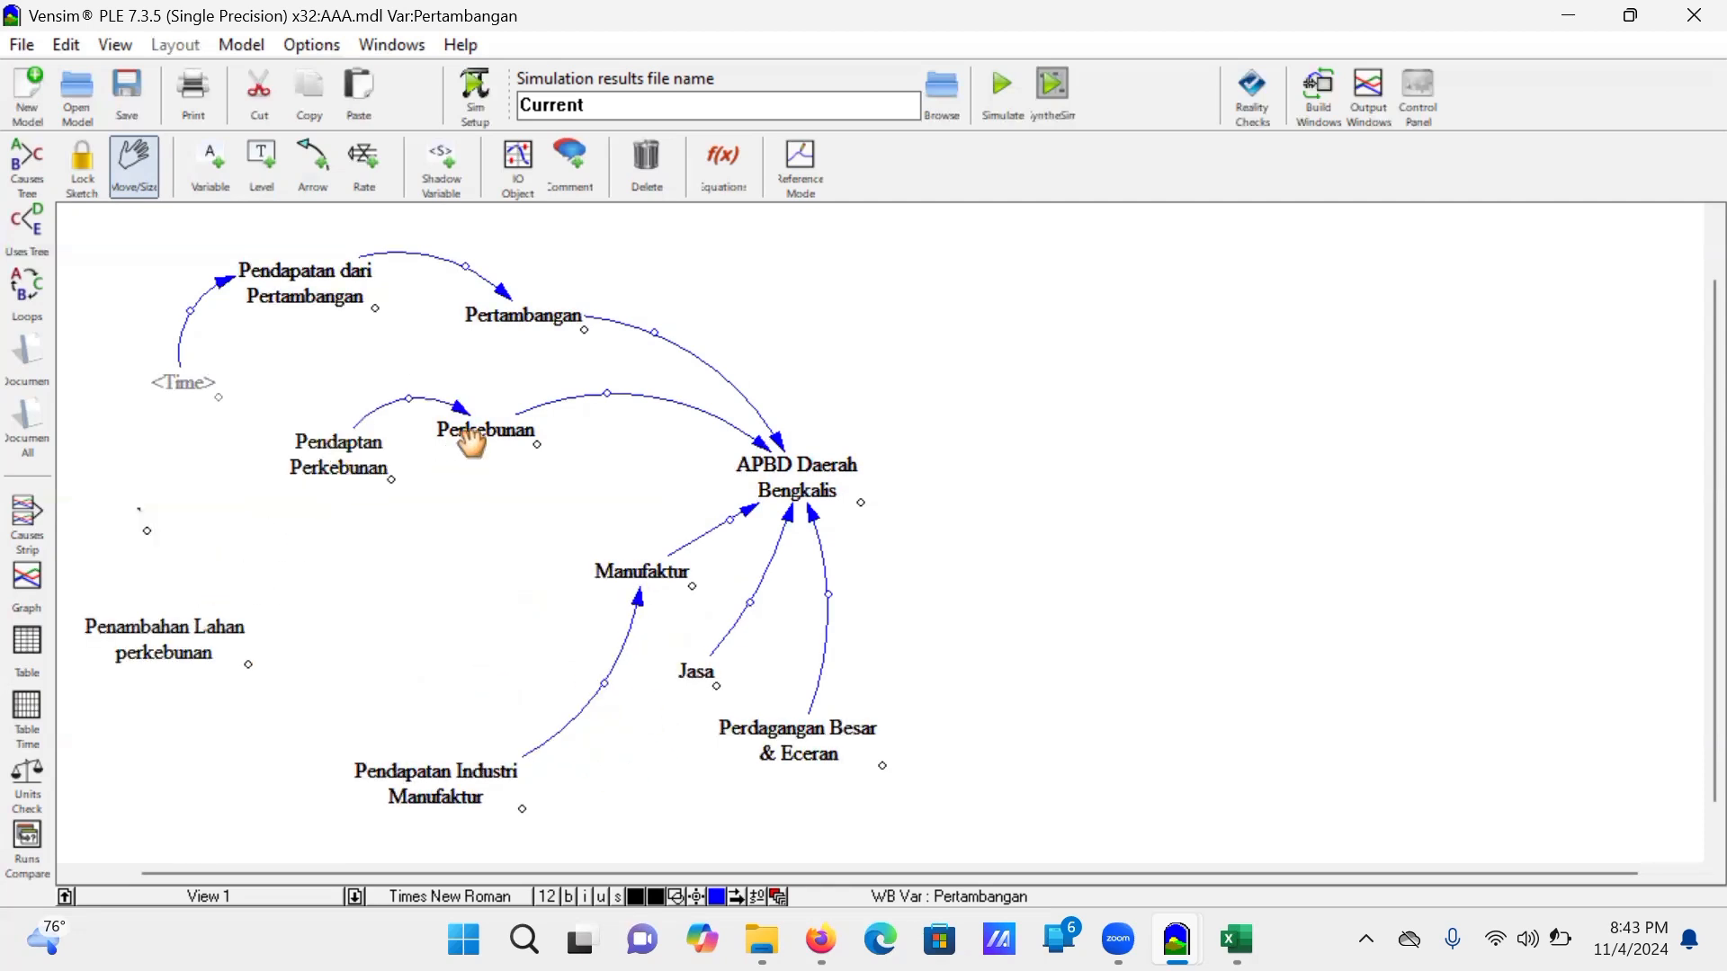
pyautogui.moveTo(470, 439); pyautogui.dragTo(515, 446)
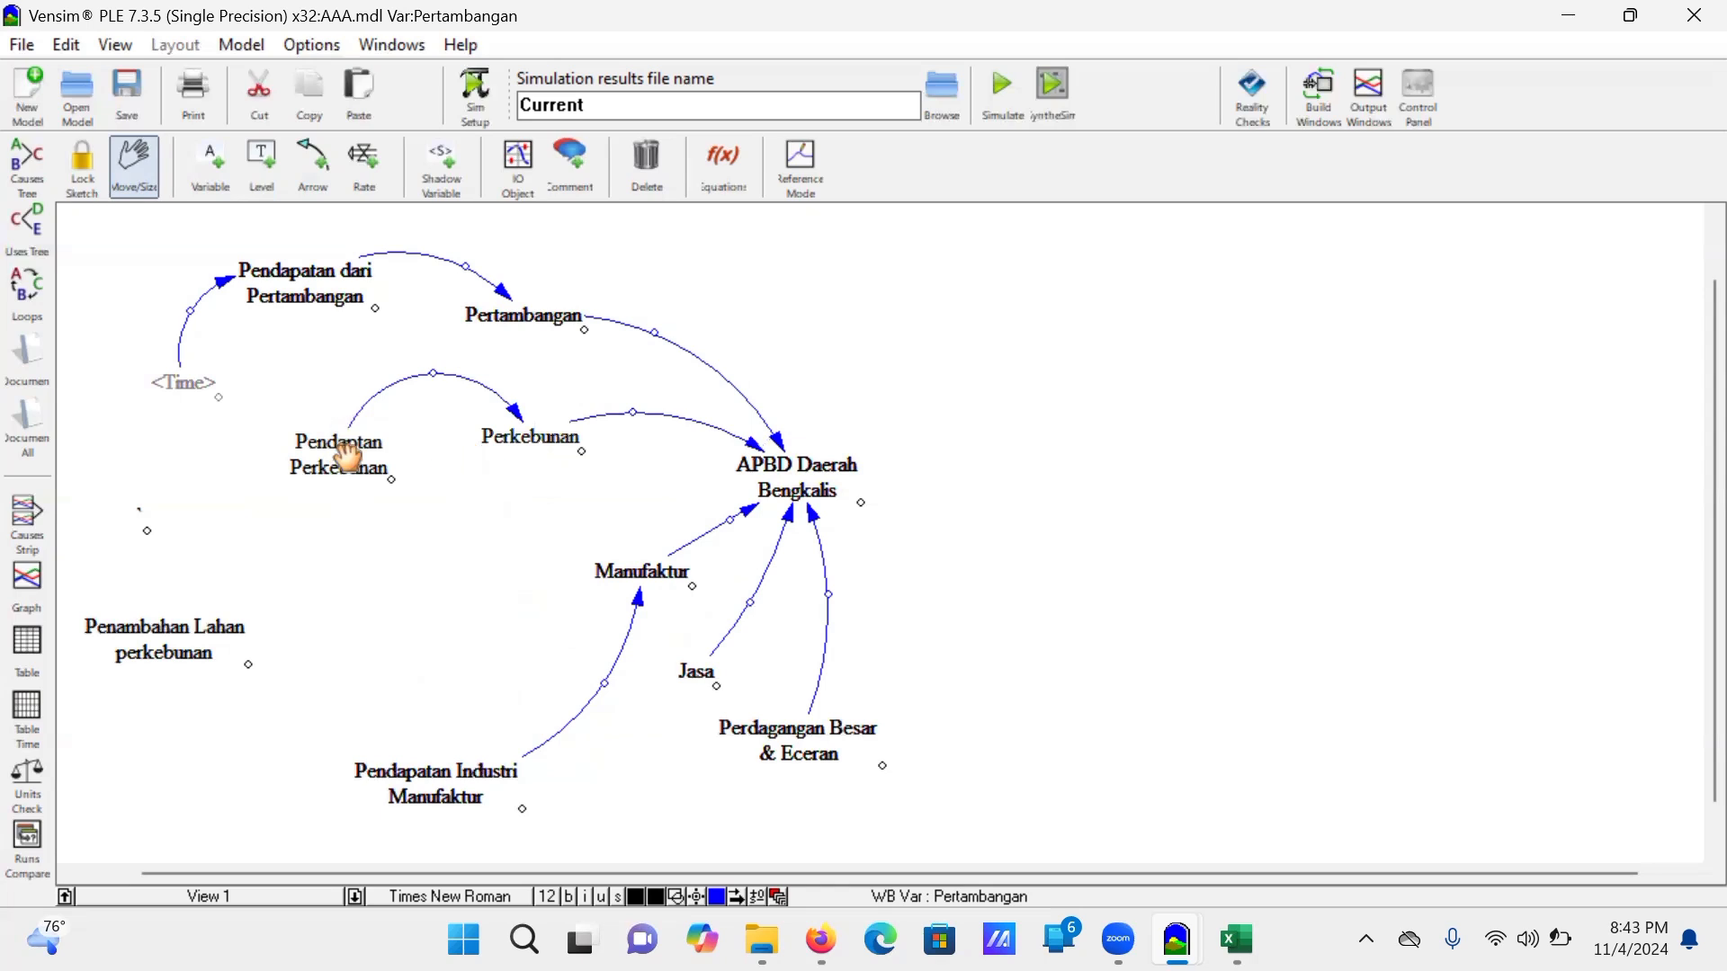
pyautogui.moveTo(351, 449); pyautogui.dragTo(373, 472)
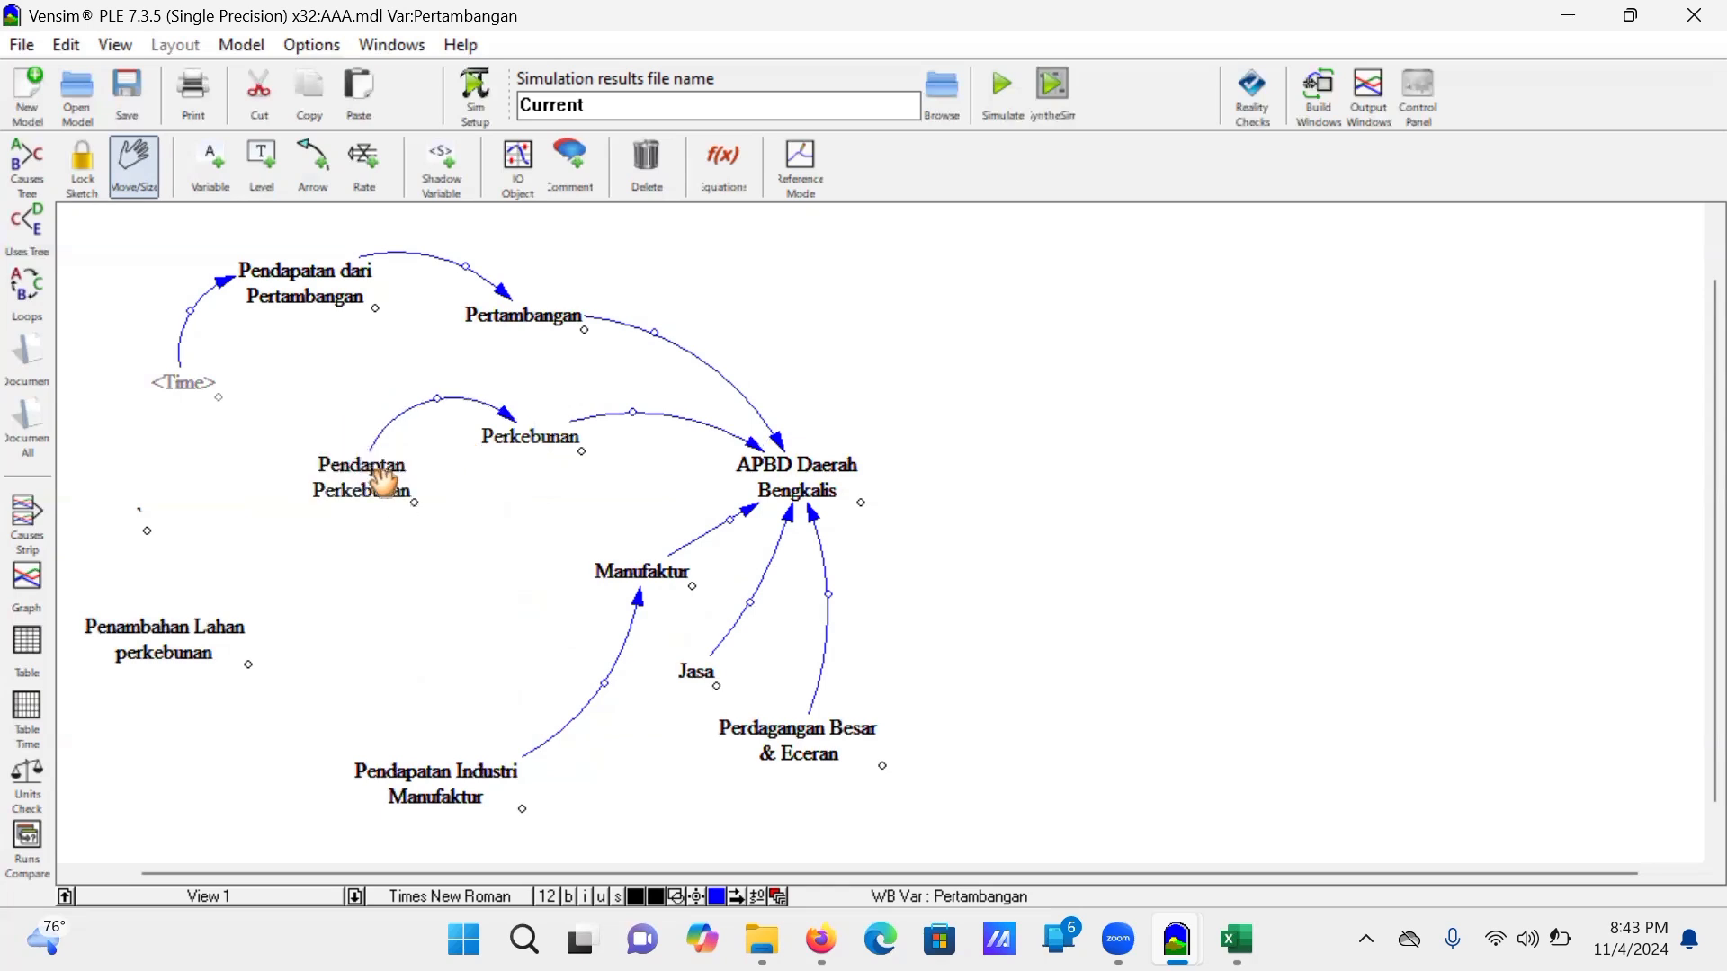
# Step: Add the variables Luas Lahan below Pendaptan Perkebunan and Tenaga Kerja below the Time shadow variable
pyautogui.click(211, 158)
pyautogui.click(354, 582)
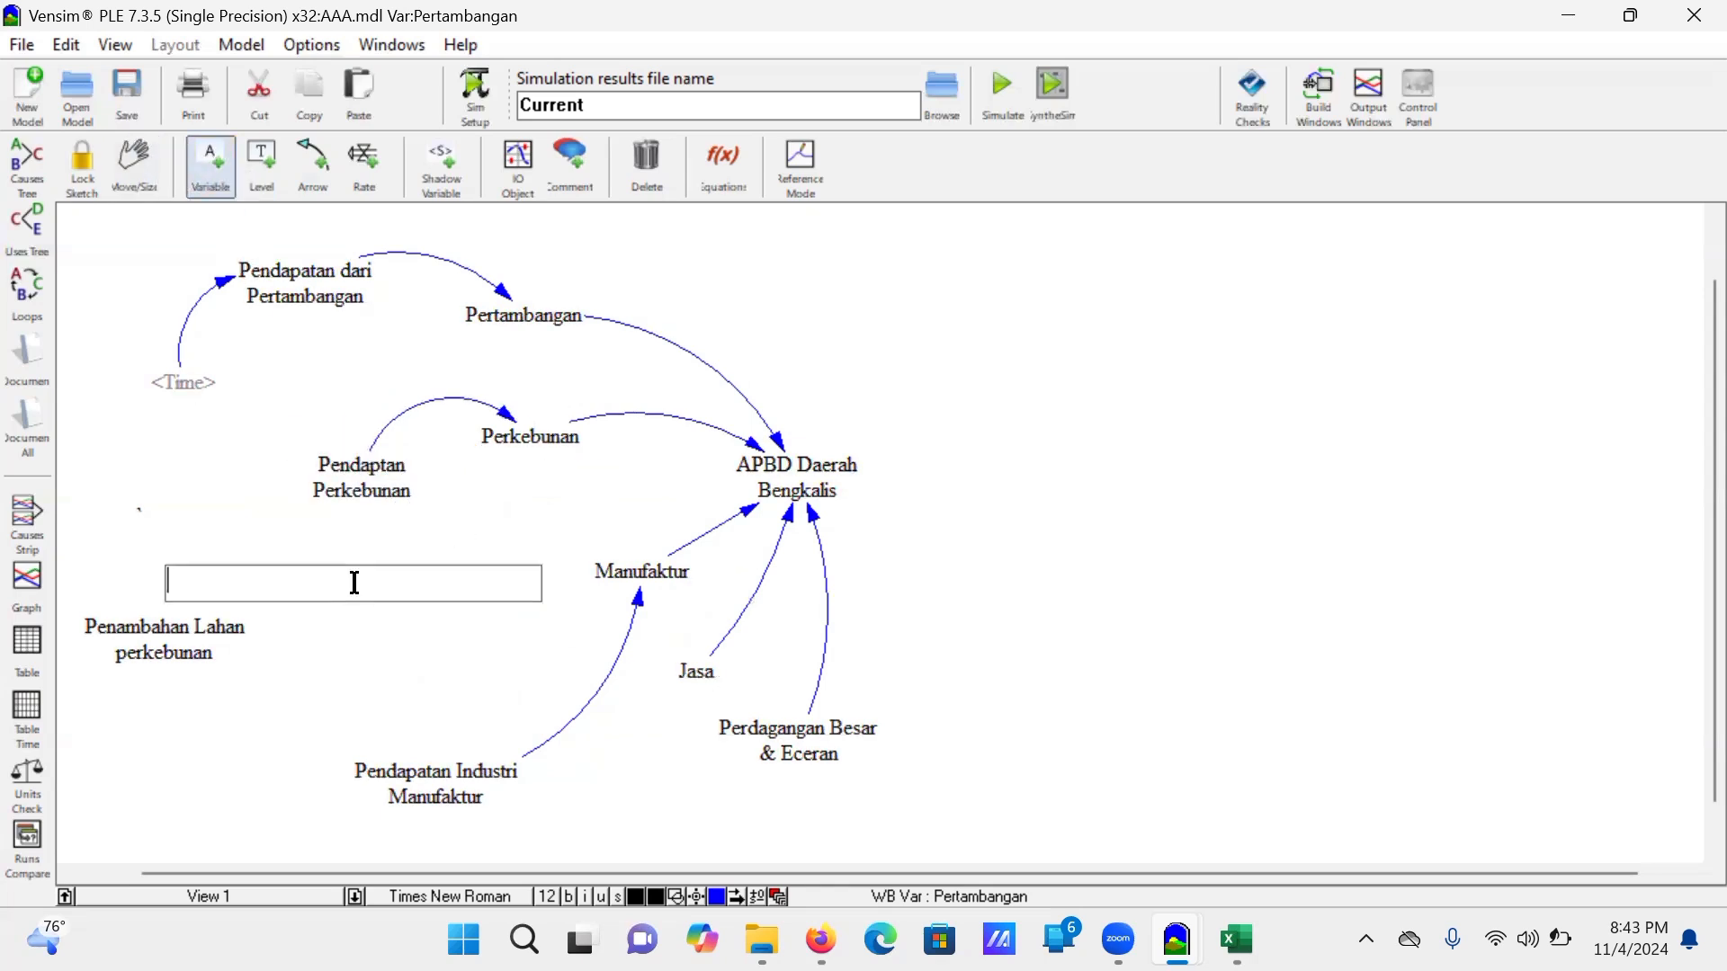
pyautogui.write('Lluas')
pyautogui.write(' lHan')
pyautogui.press('BackSpace')
pyautogui.press('BackSpace')
pyautogui.press('BackSpace')
pyautogui.press('BackSpace')
pyautogui.write('Lahan')
pyautogui.press('Return')
pyautogui.click(205, 439)
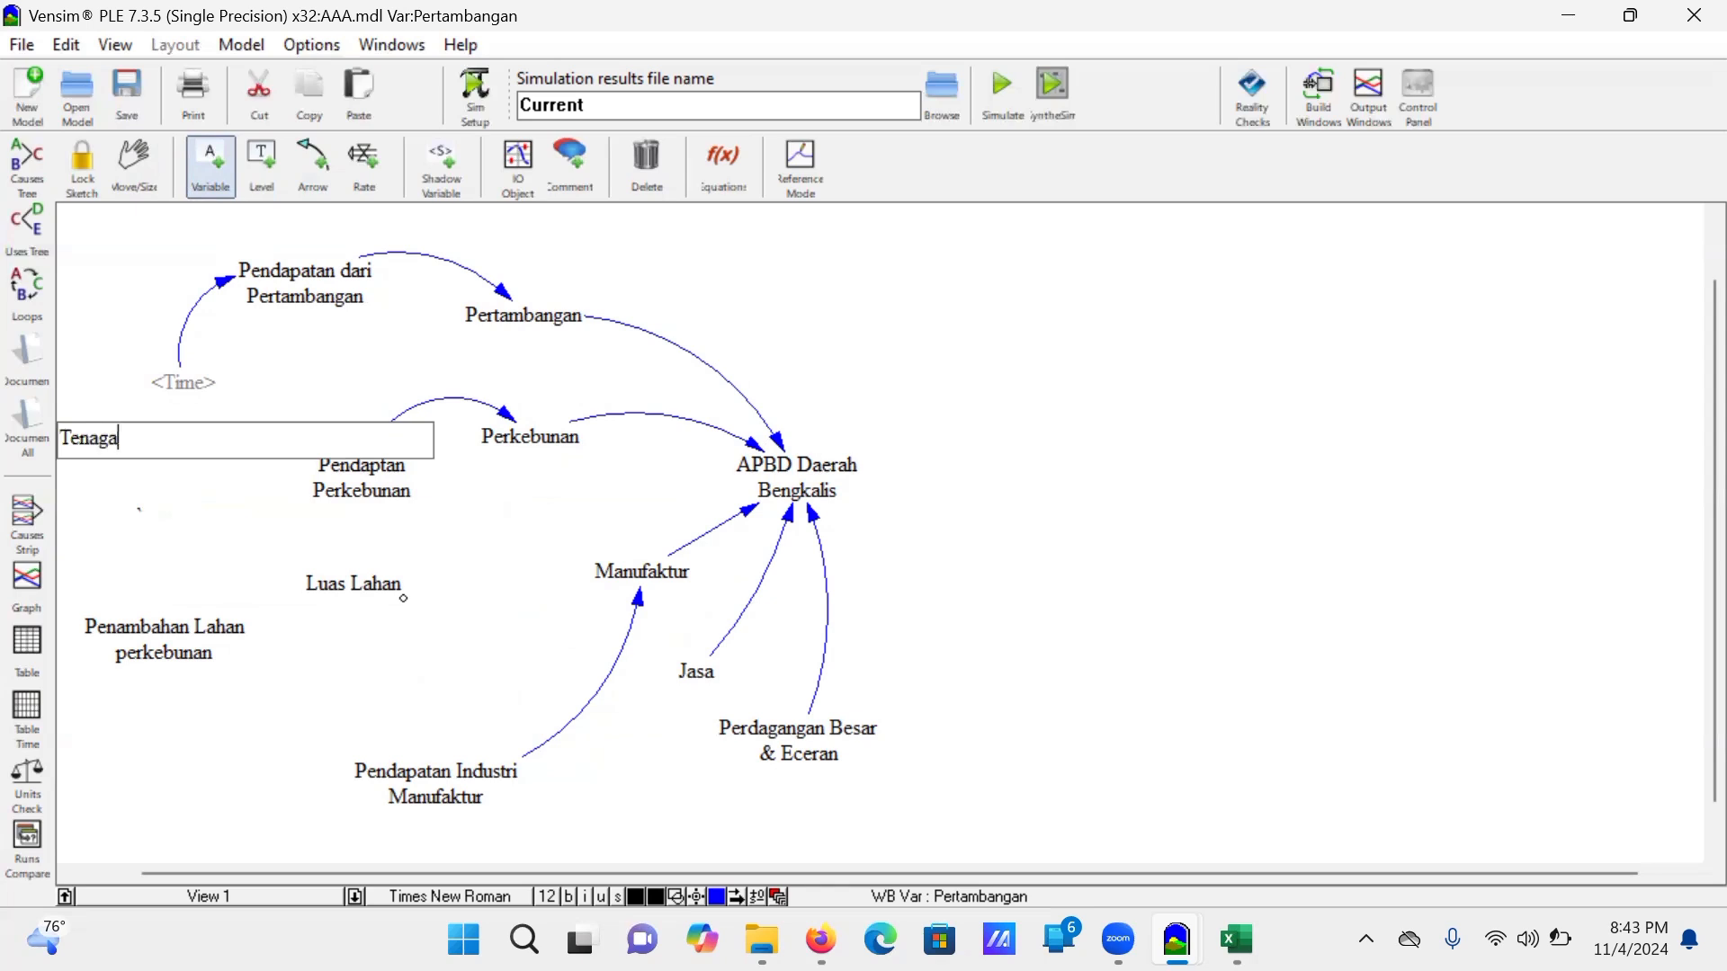
pyautogui.press('Return')
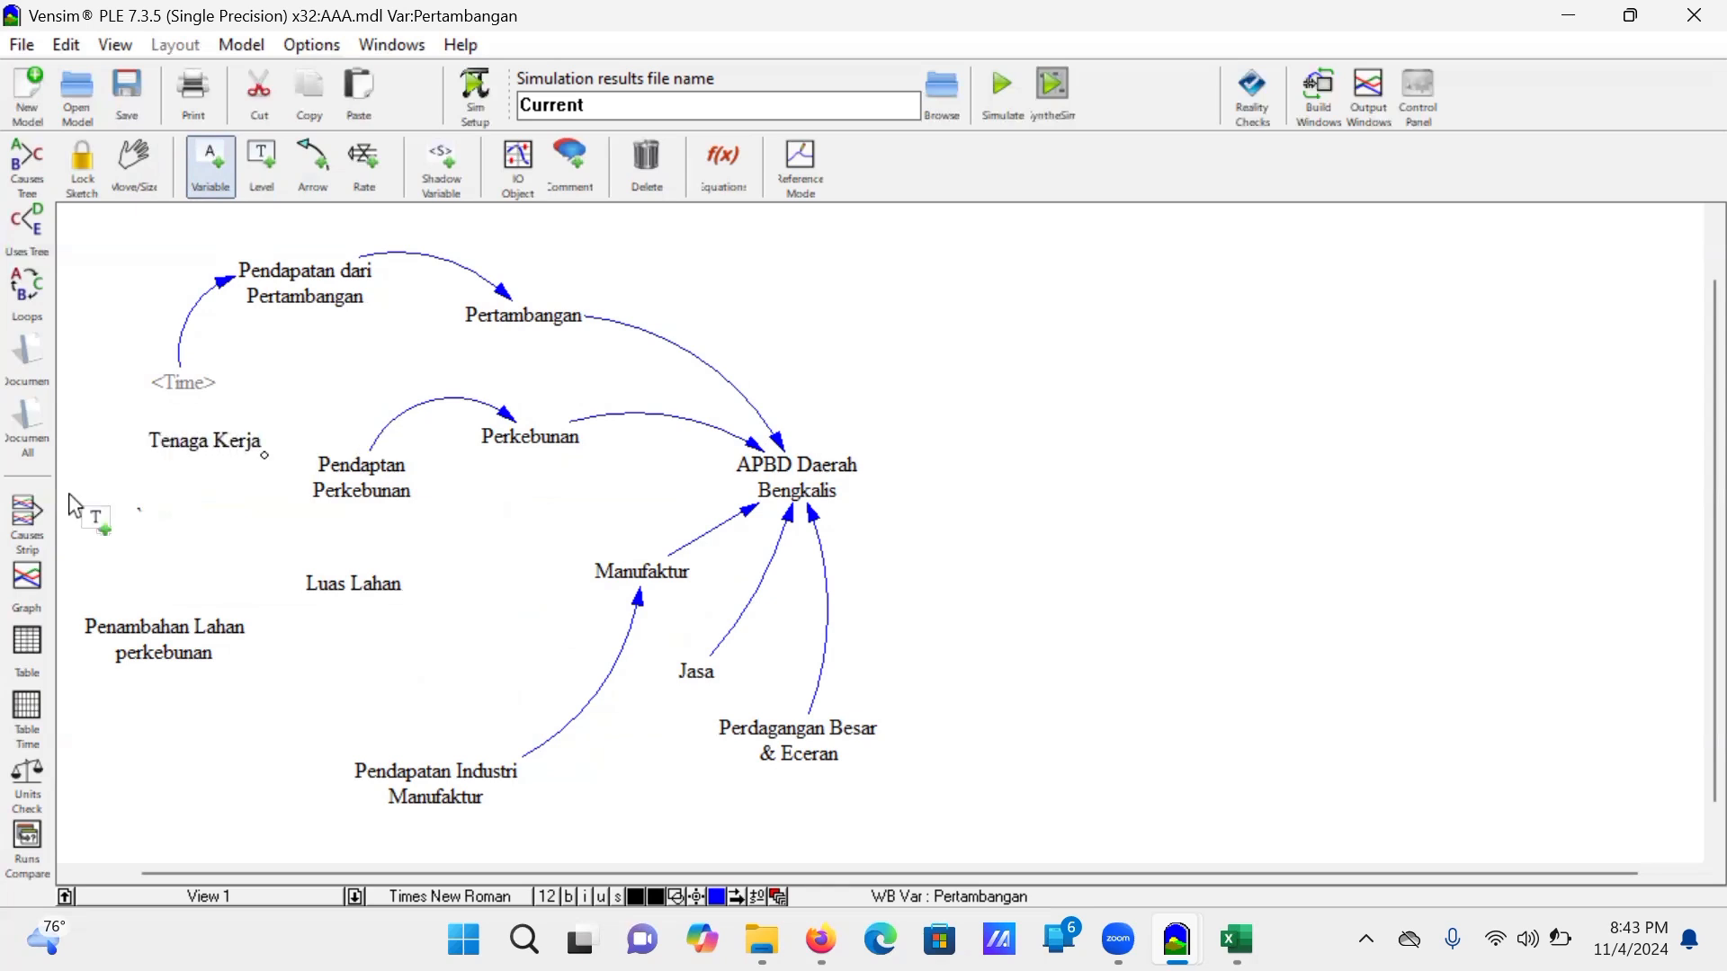
pyautogui.click(147, 527)
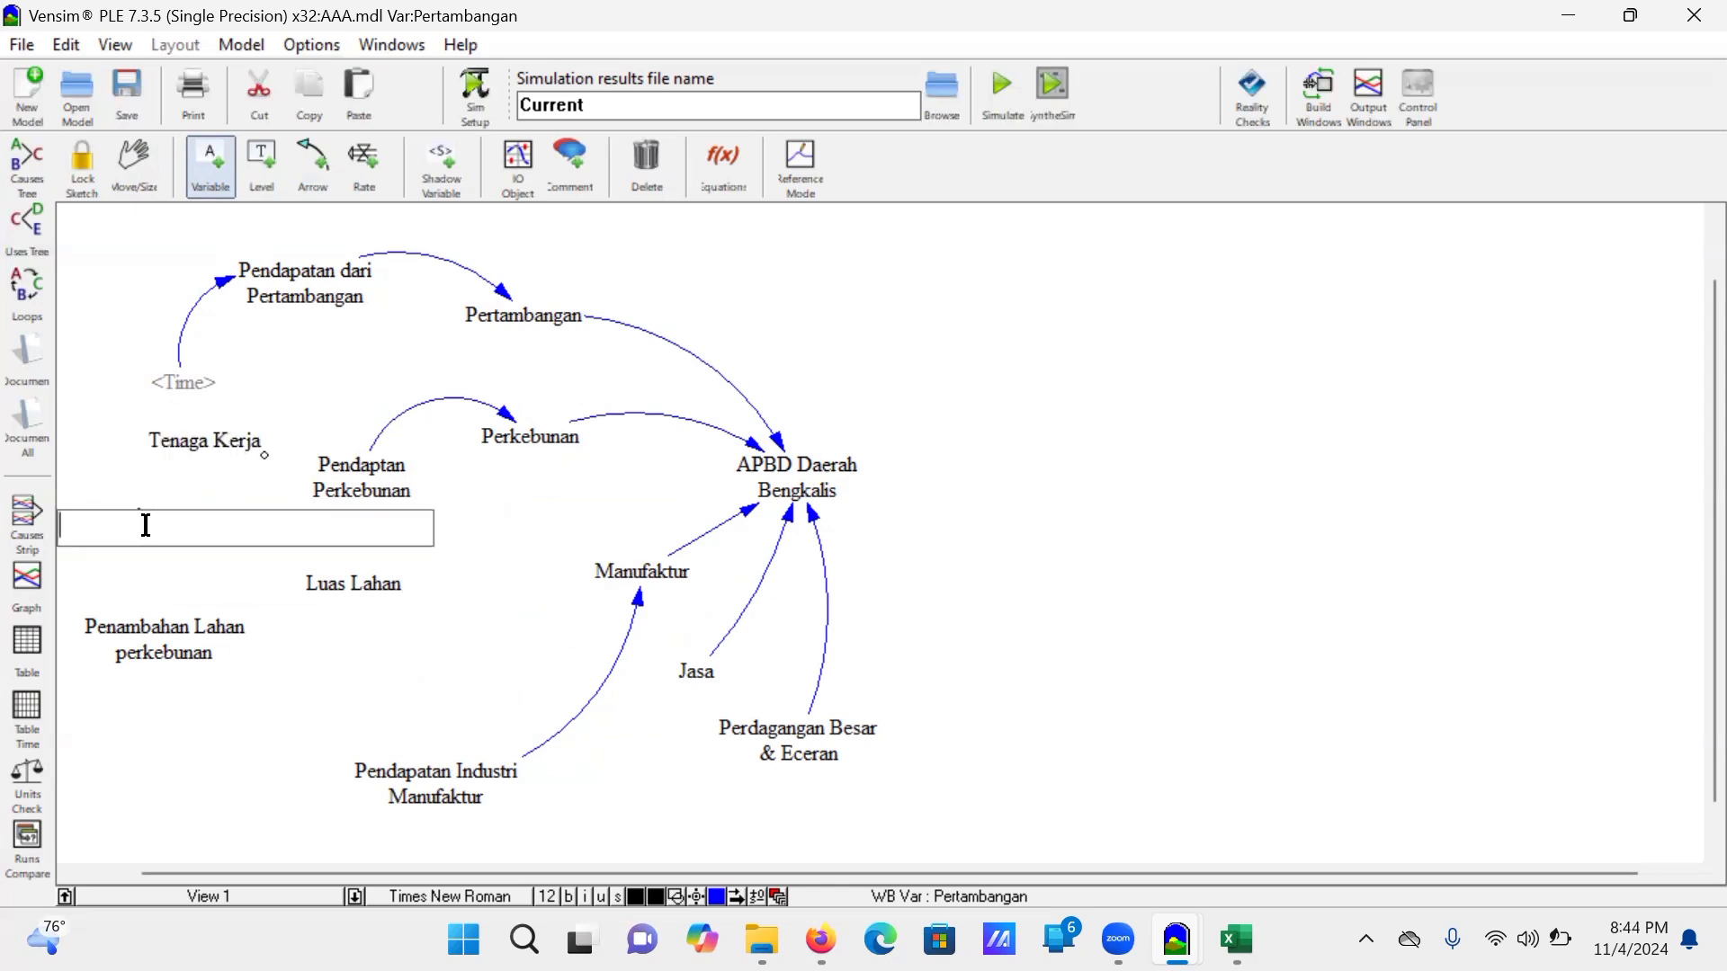
pyautogui.write('PopulASI')
pyautogui.press('BackSpace')
pyautogui.press('BackSpace')
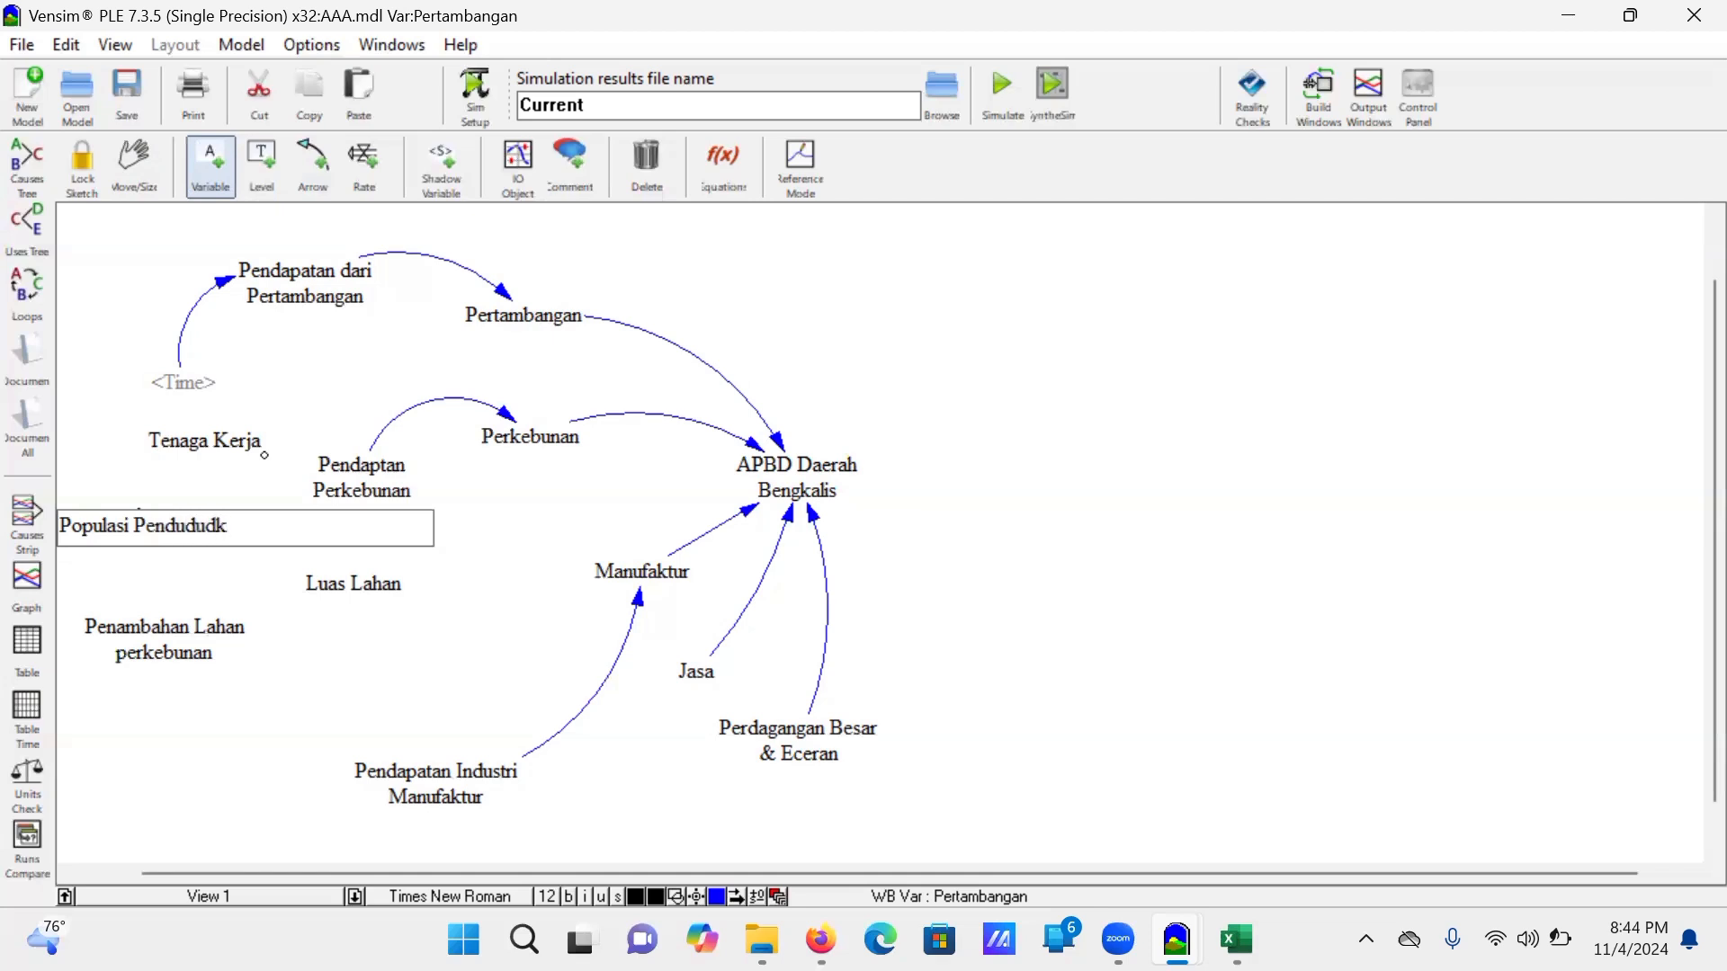
pyautogui.click(283, 589)
pyautogui.click(185, 517)
pyautogui.press('Return')
pyautogui.click(134, 167)
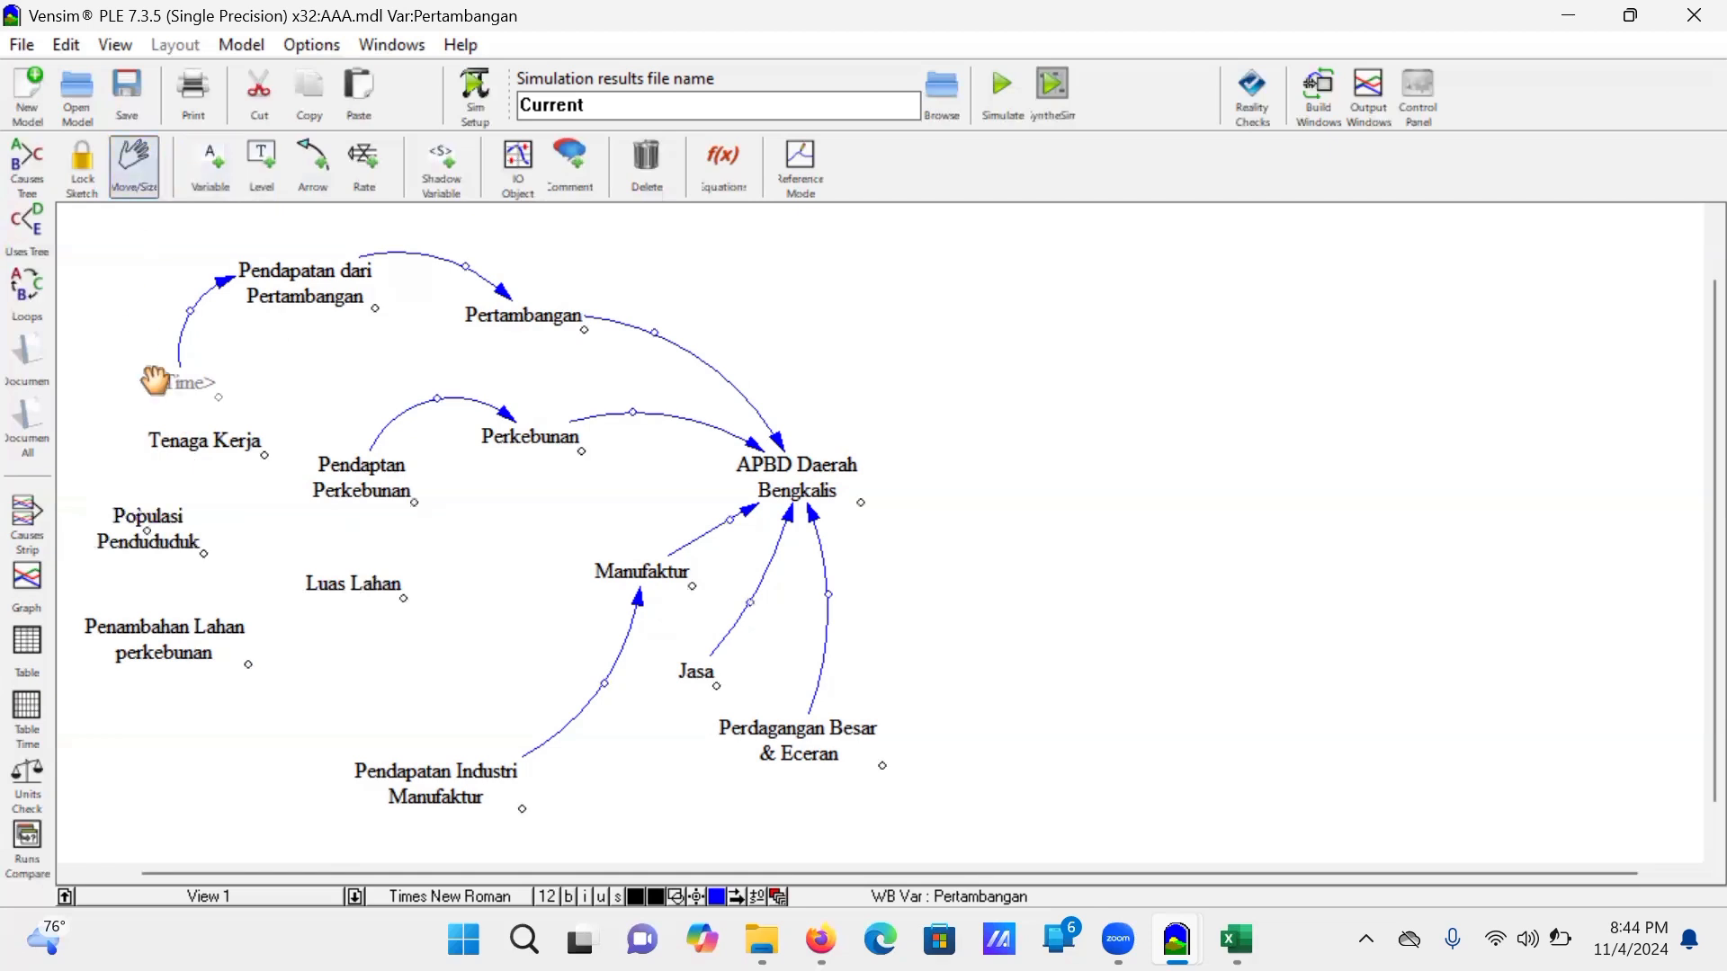
pyautogui.click(149, 527)
pyautogui.moveTo(1036, 322); pyautogui.dragTo(1035, 320)
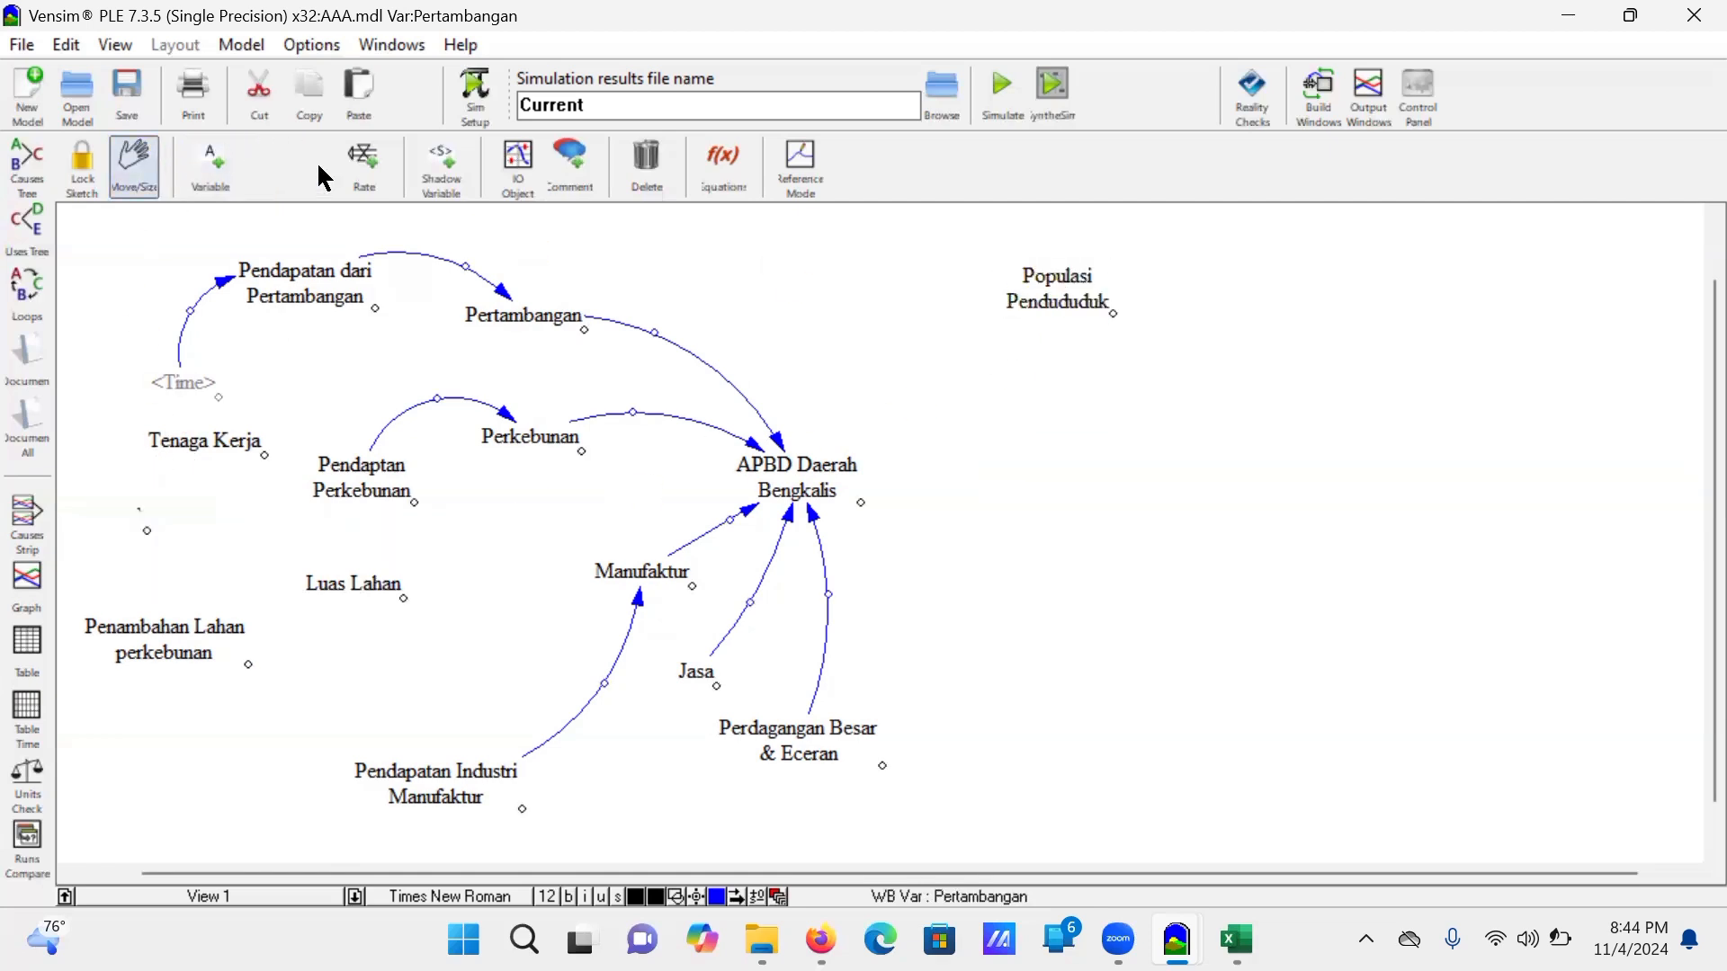
pyautogui.click(364, 166)
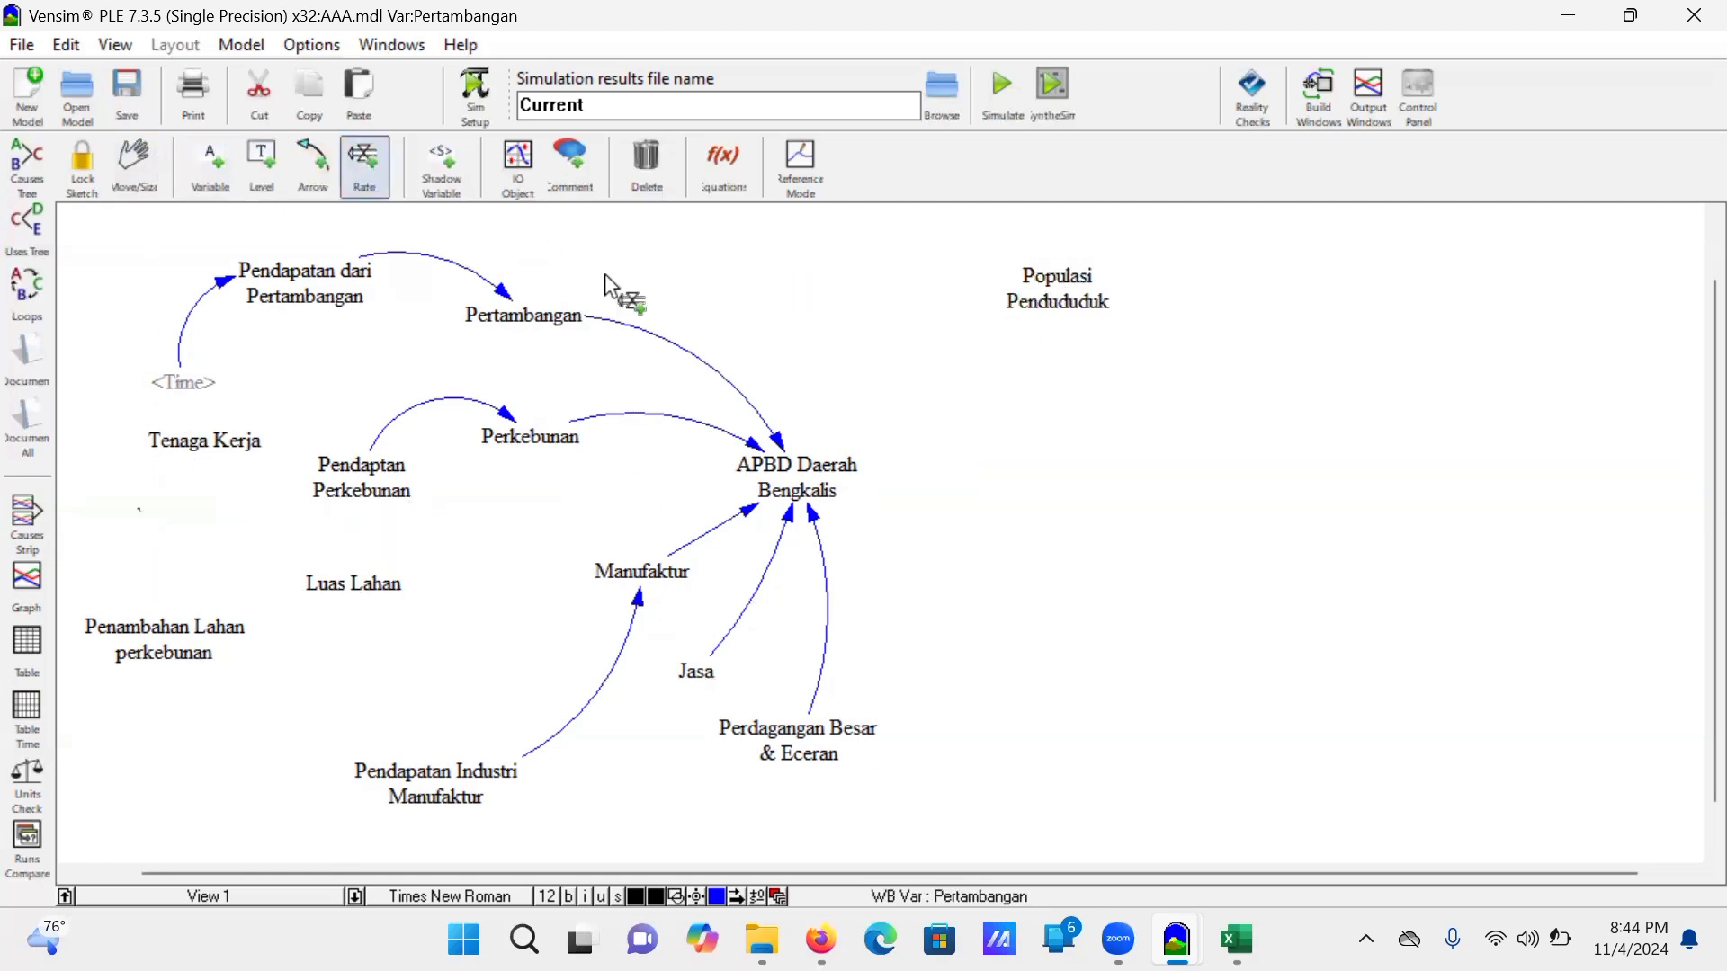
pyautogui.press('1')
pyautogui.click(1052, 290)
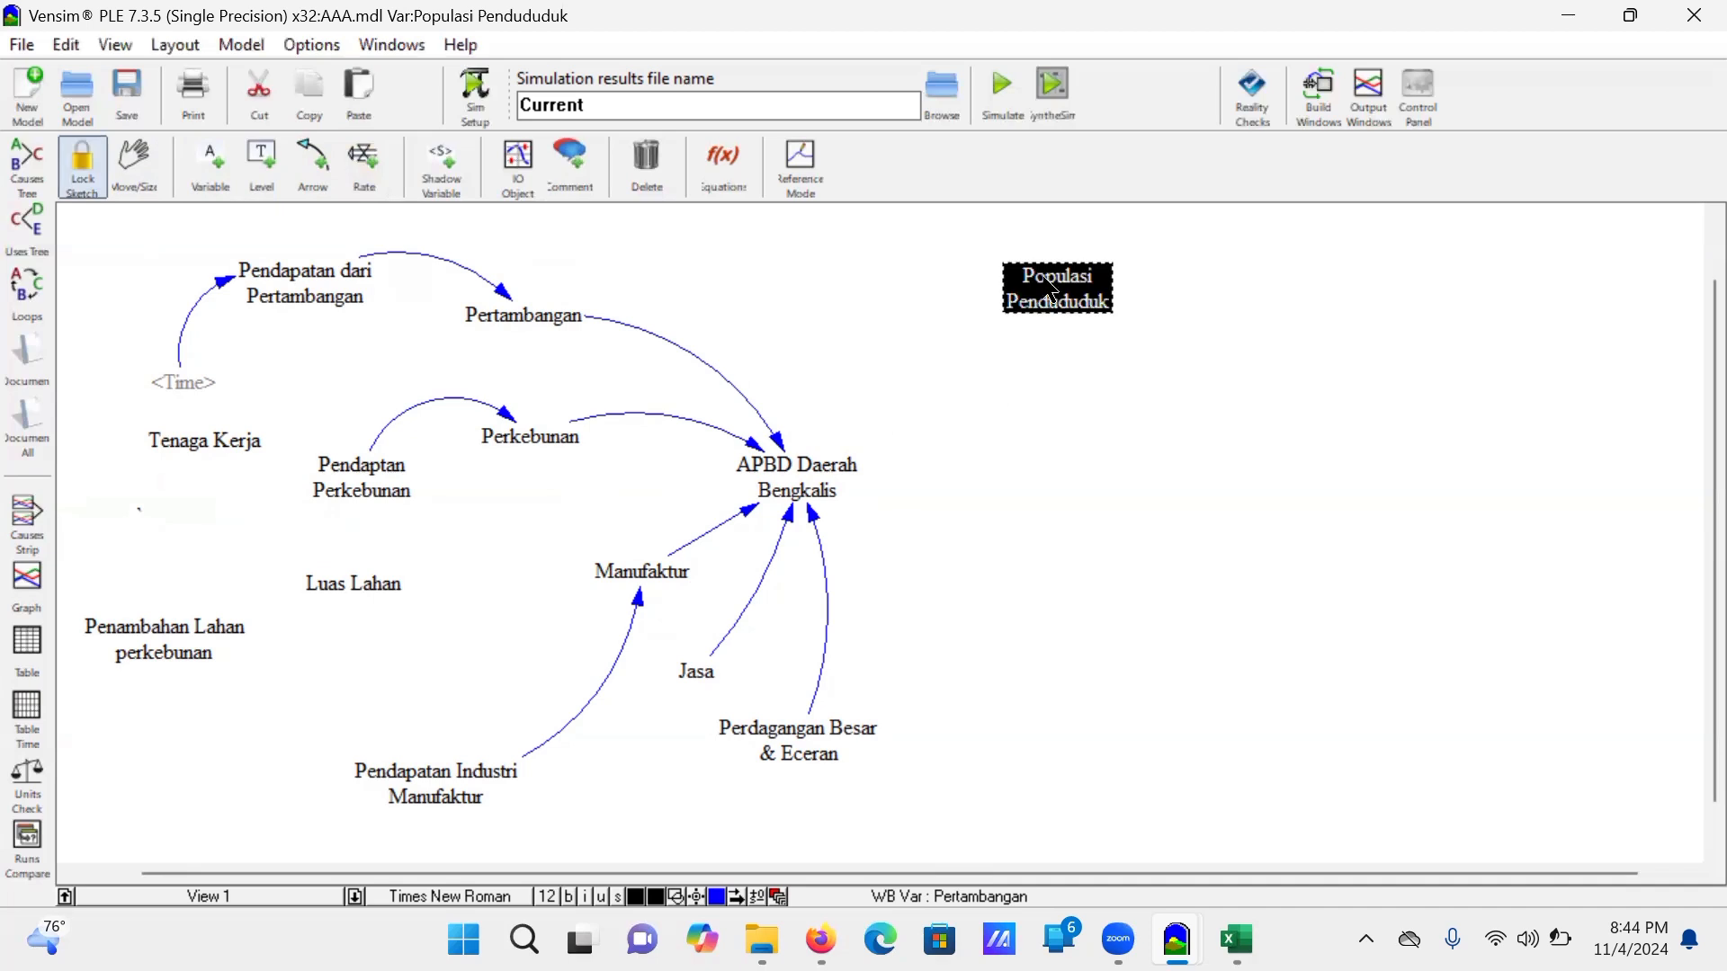
pyautogui.press('Delete')
pyautogui.click(802, 409)
# Step: Add a level named Jumlah Penduduk Bengaklis in the empty area above and beyond APBD Daerah Bengkalis
pyautogui.click(261, 167)
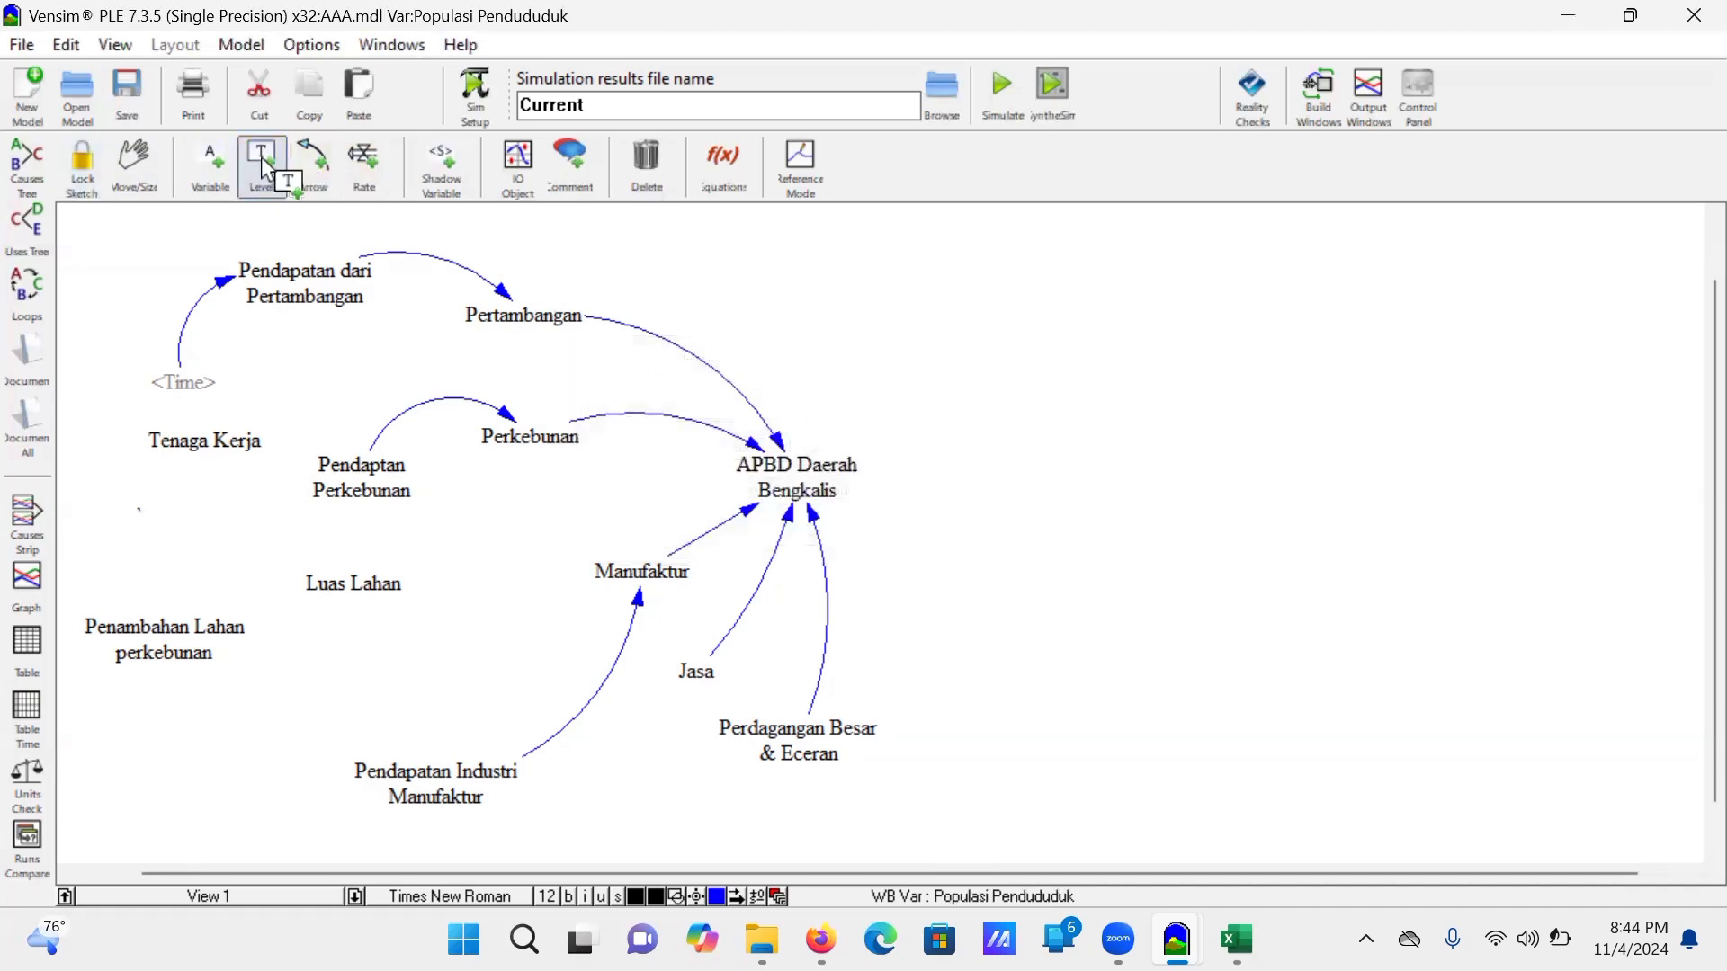
pyautogui.click(1027, 266)
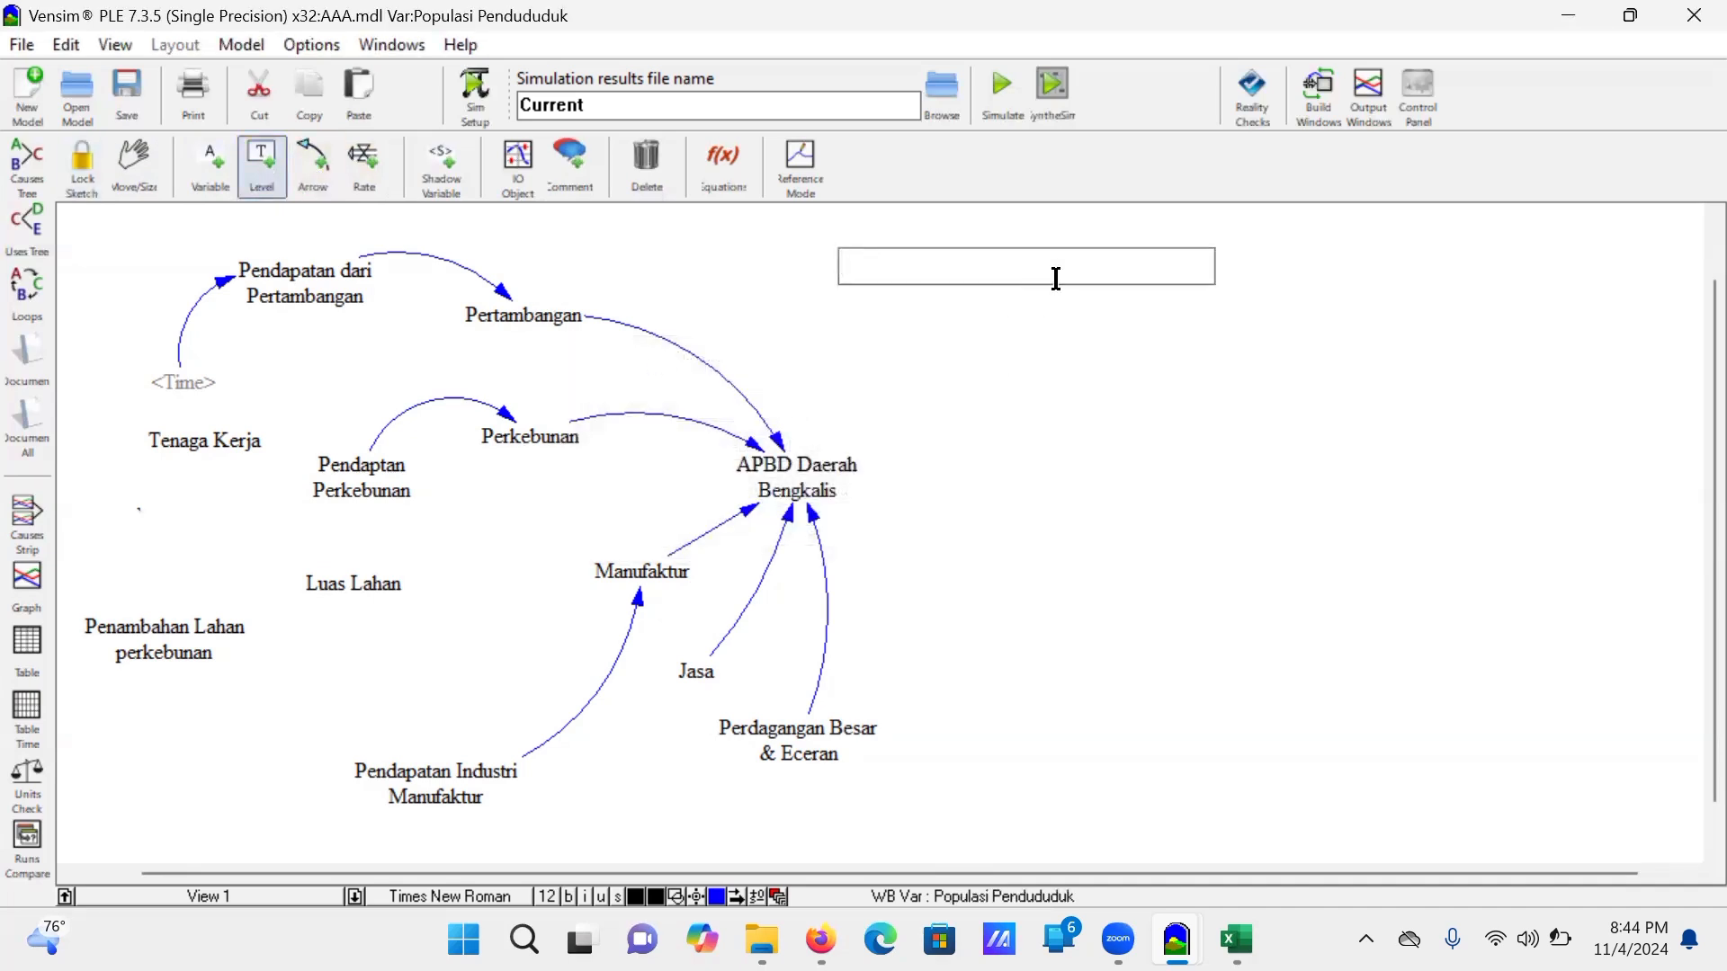
pyautogui.write('Jumlah Pendu')
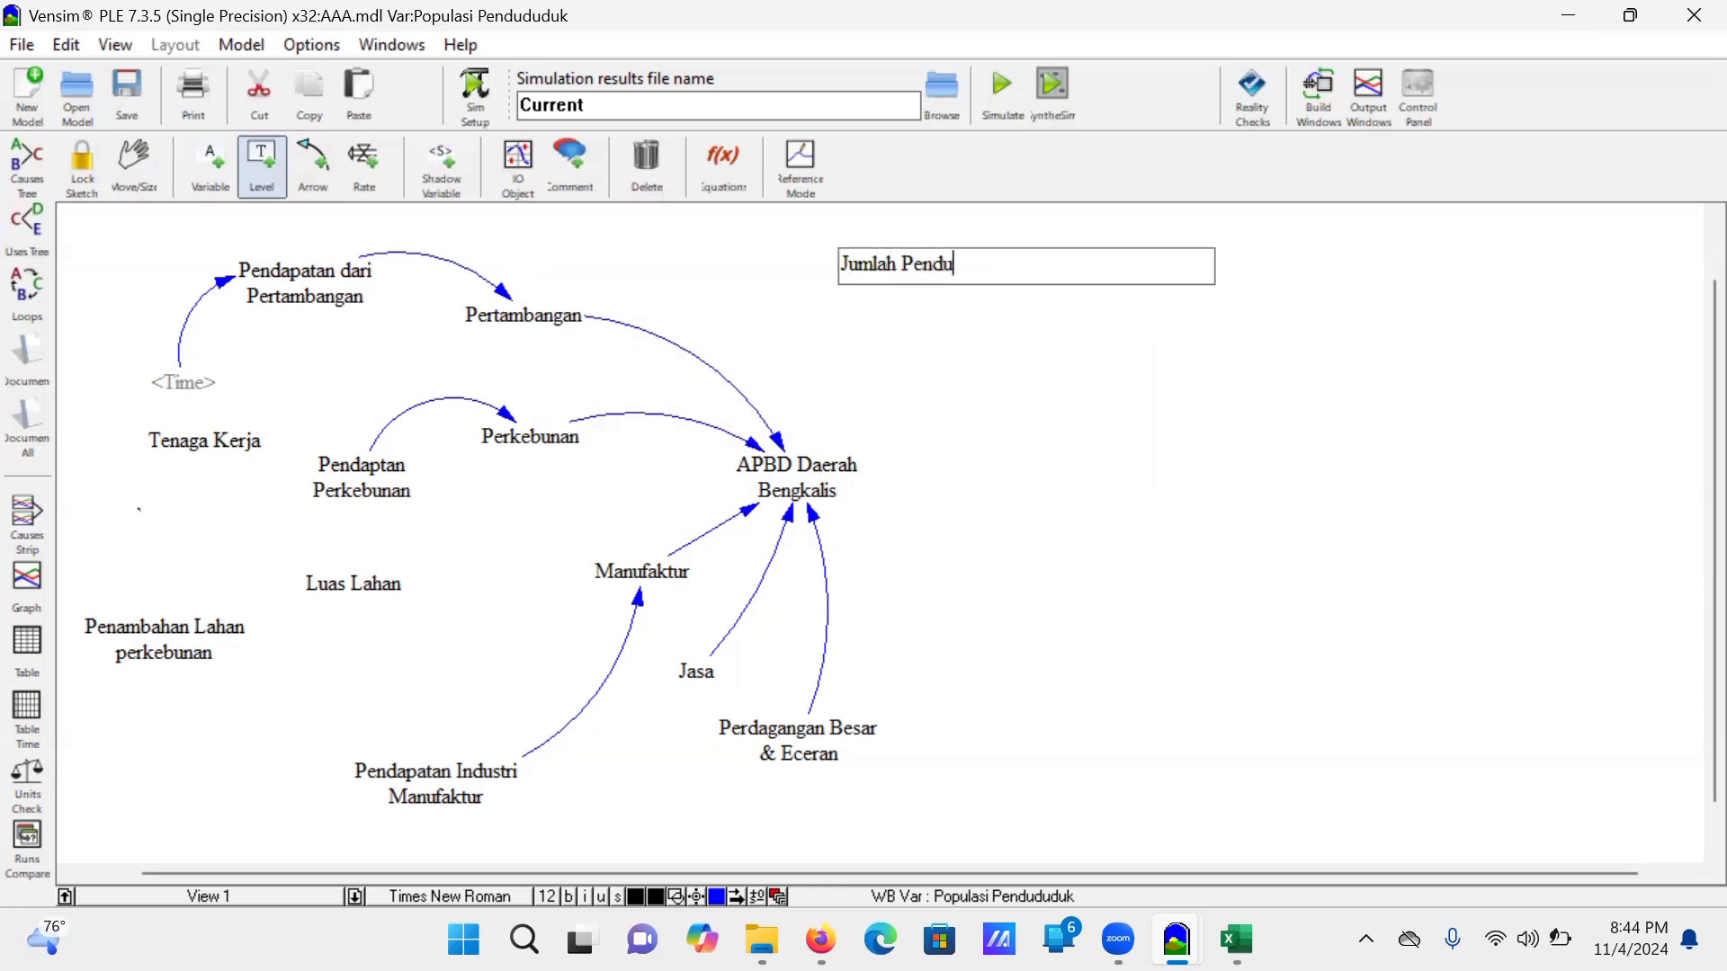
pyautogui.write('duk Bengkalis')
pyautogui.press('Return')
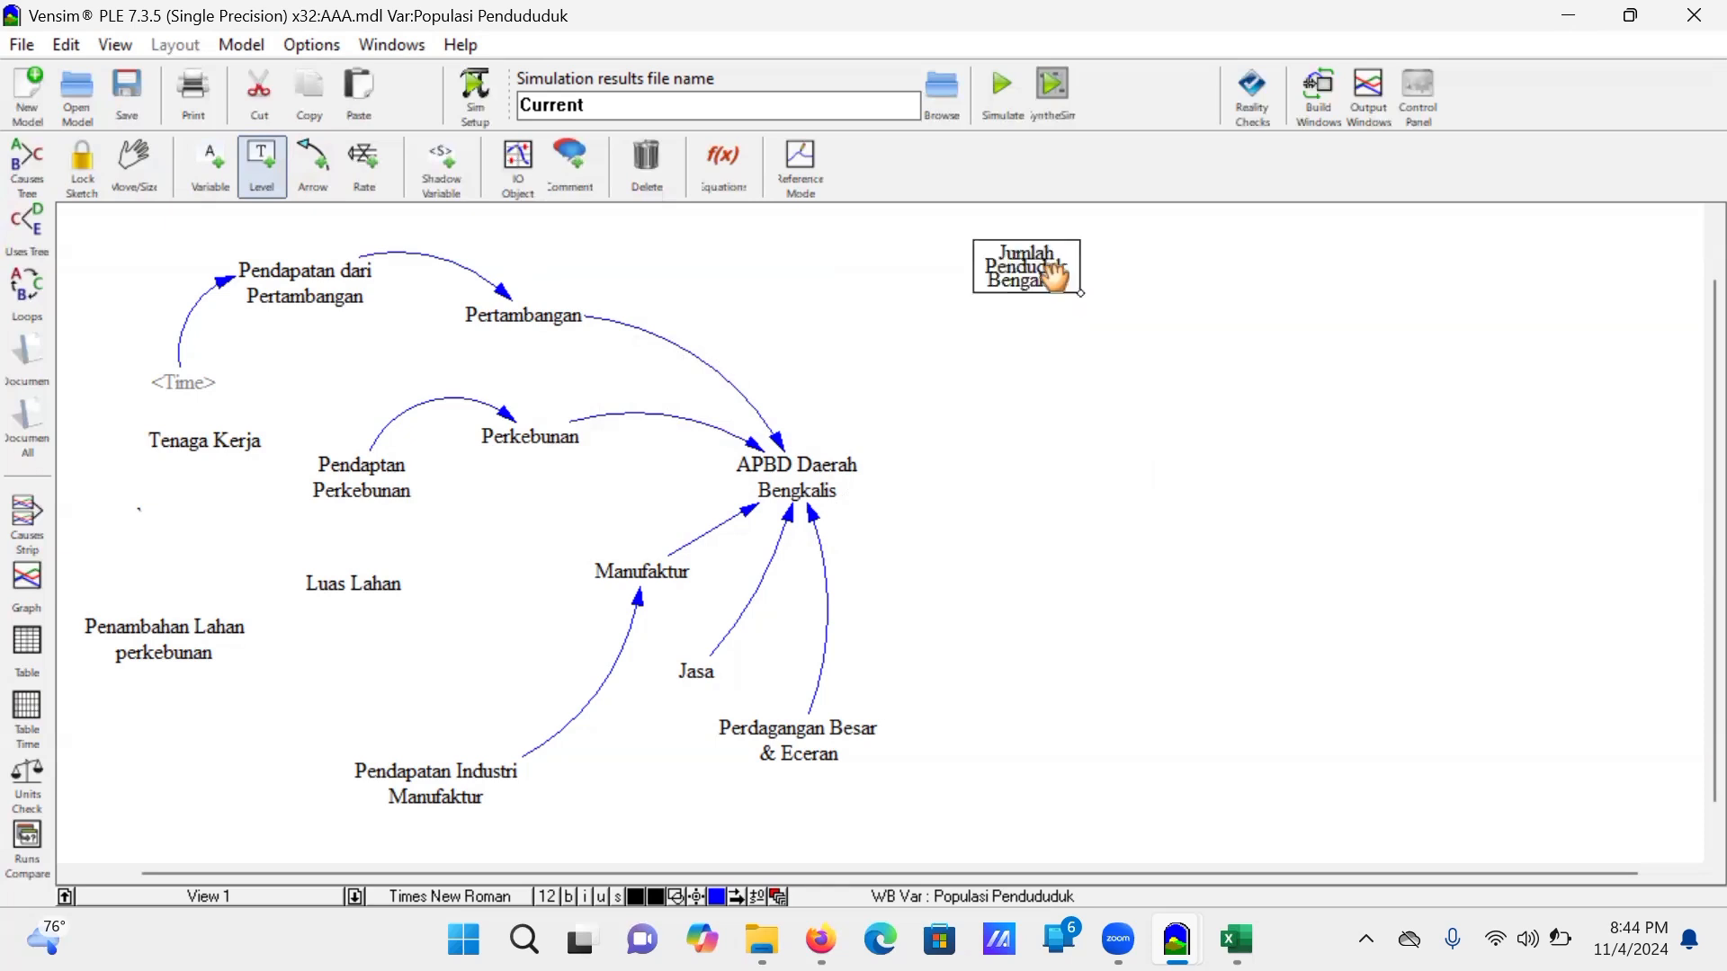
# Step: Draw an inflow rate named Kelahiran from a cloud source into the Jumlah Penduduk Bengaklis level
pyautogui.click(364, 171)
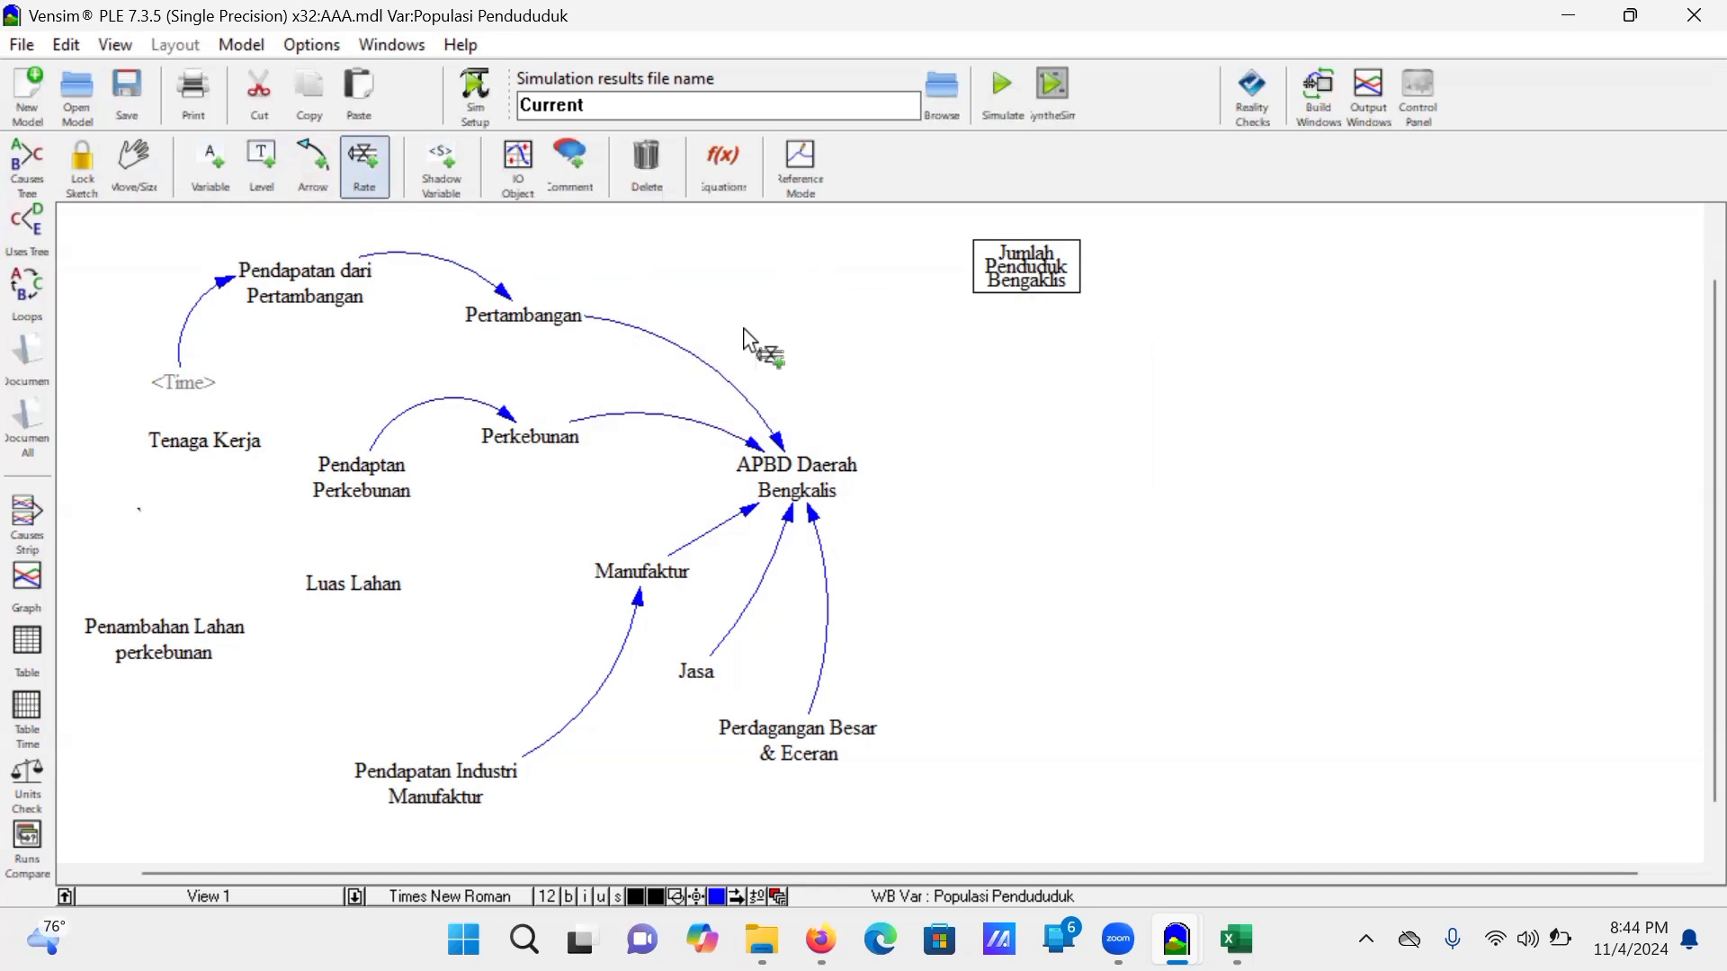
pyautogui.click(739, 264)
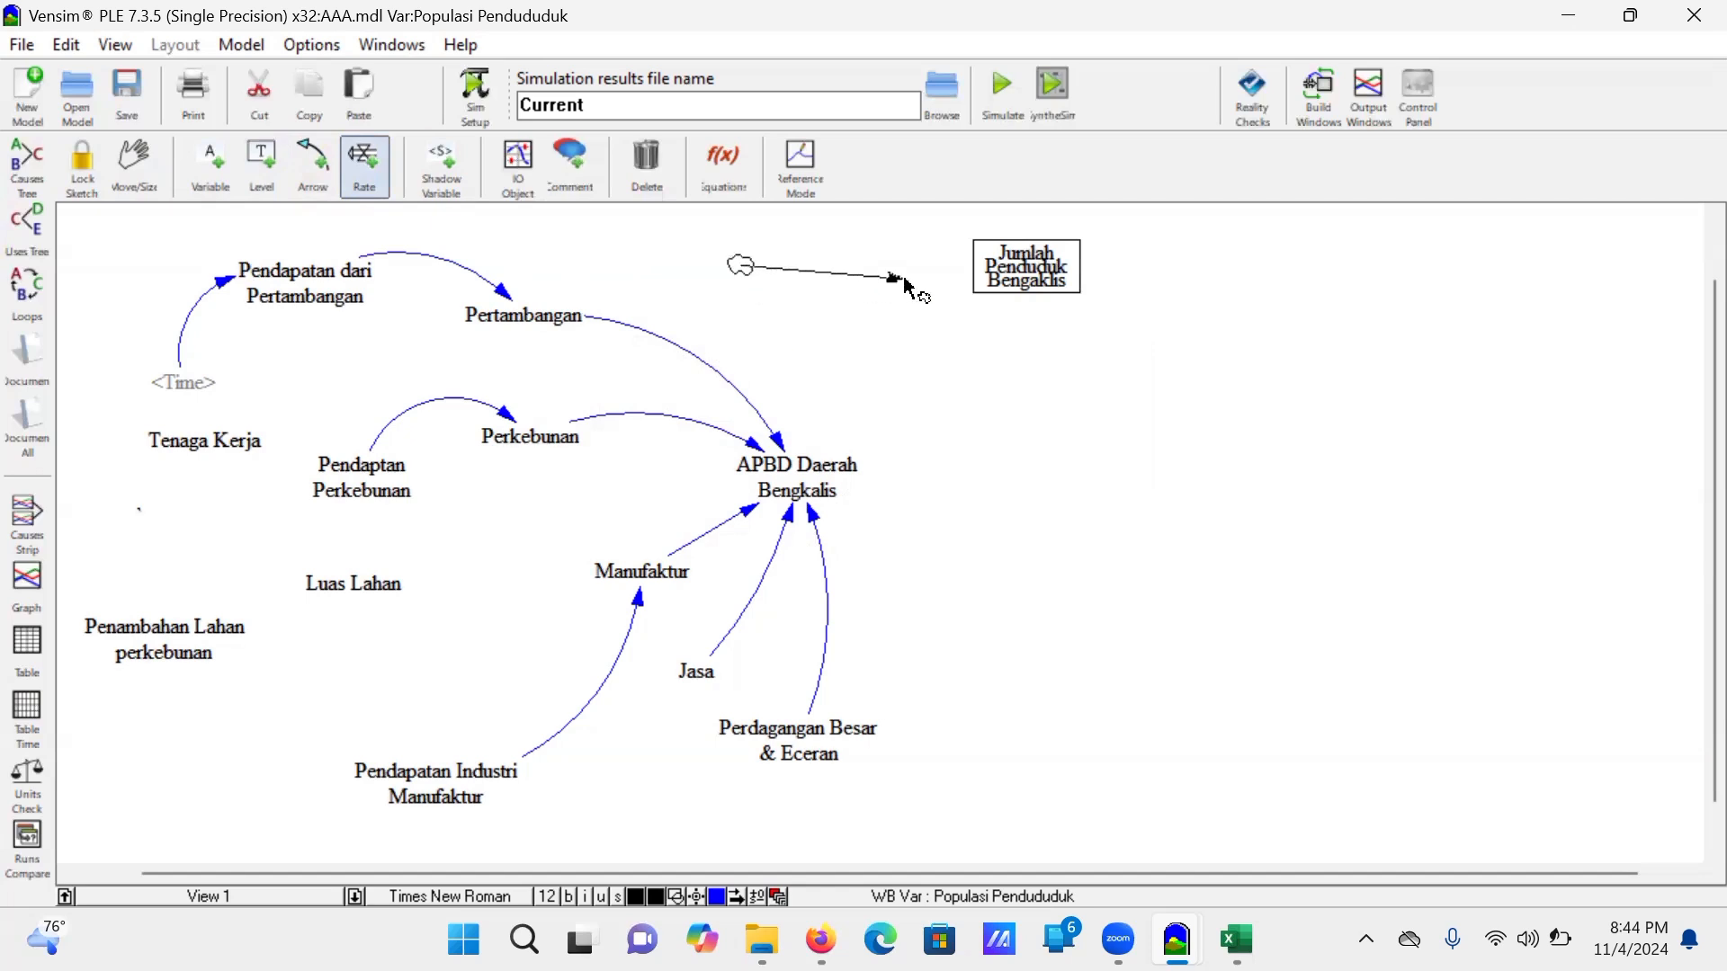
pyautogui.click(1021, 274)
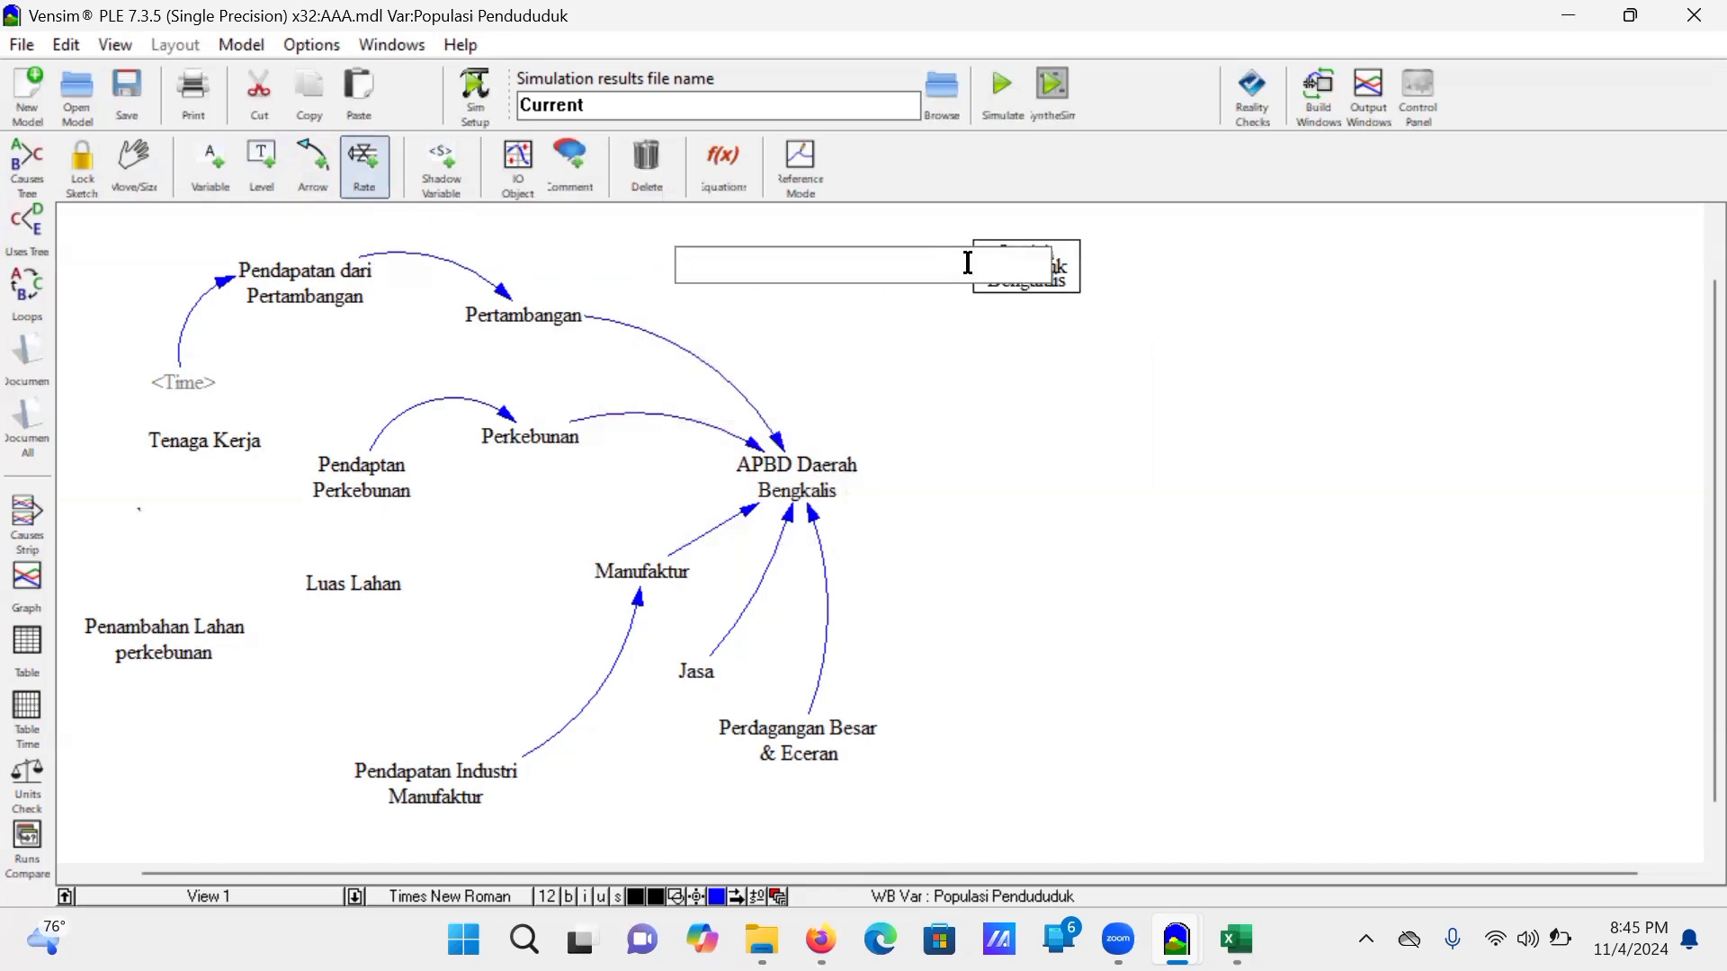
pyautogui.write('Kelahiran')
pyautogui.press('Return')
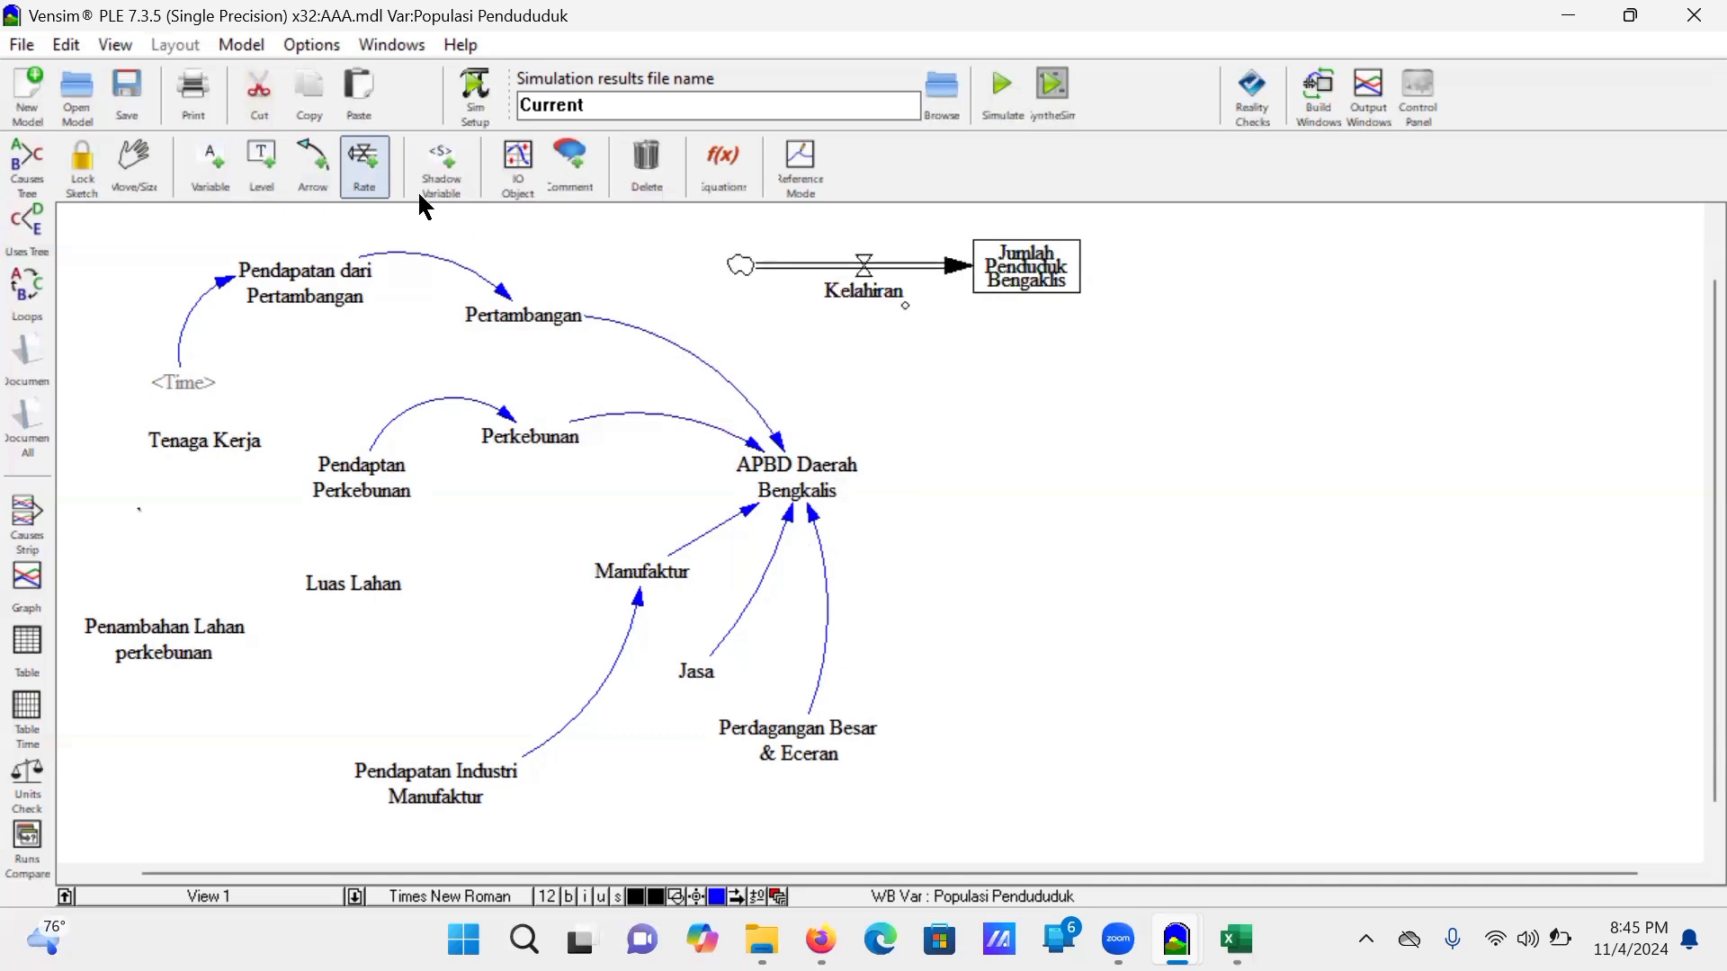
# Step: Draw an outflow rate named kematian from the Jumlah Penduduk Bengaklis level to a cloud sink
pyautogui.click(1020, 274)
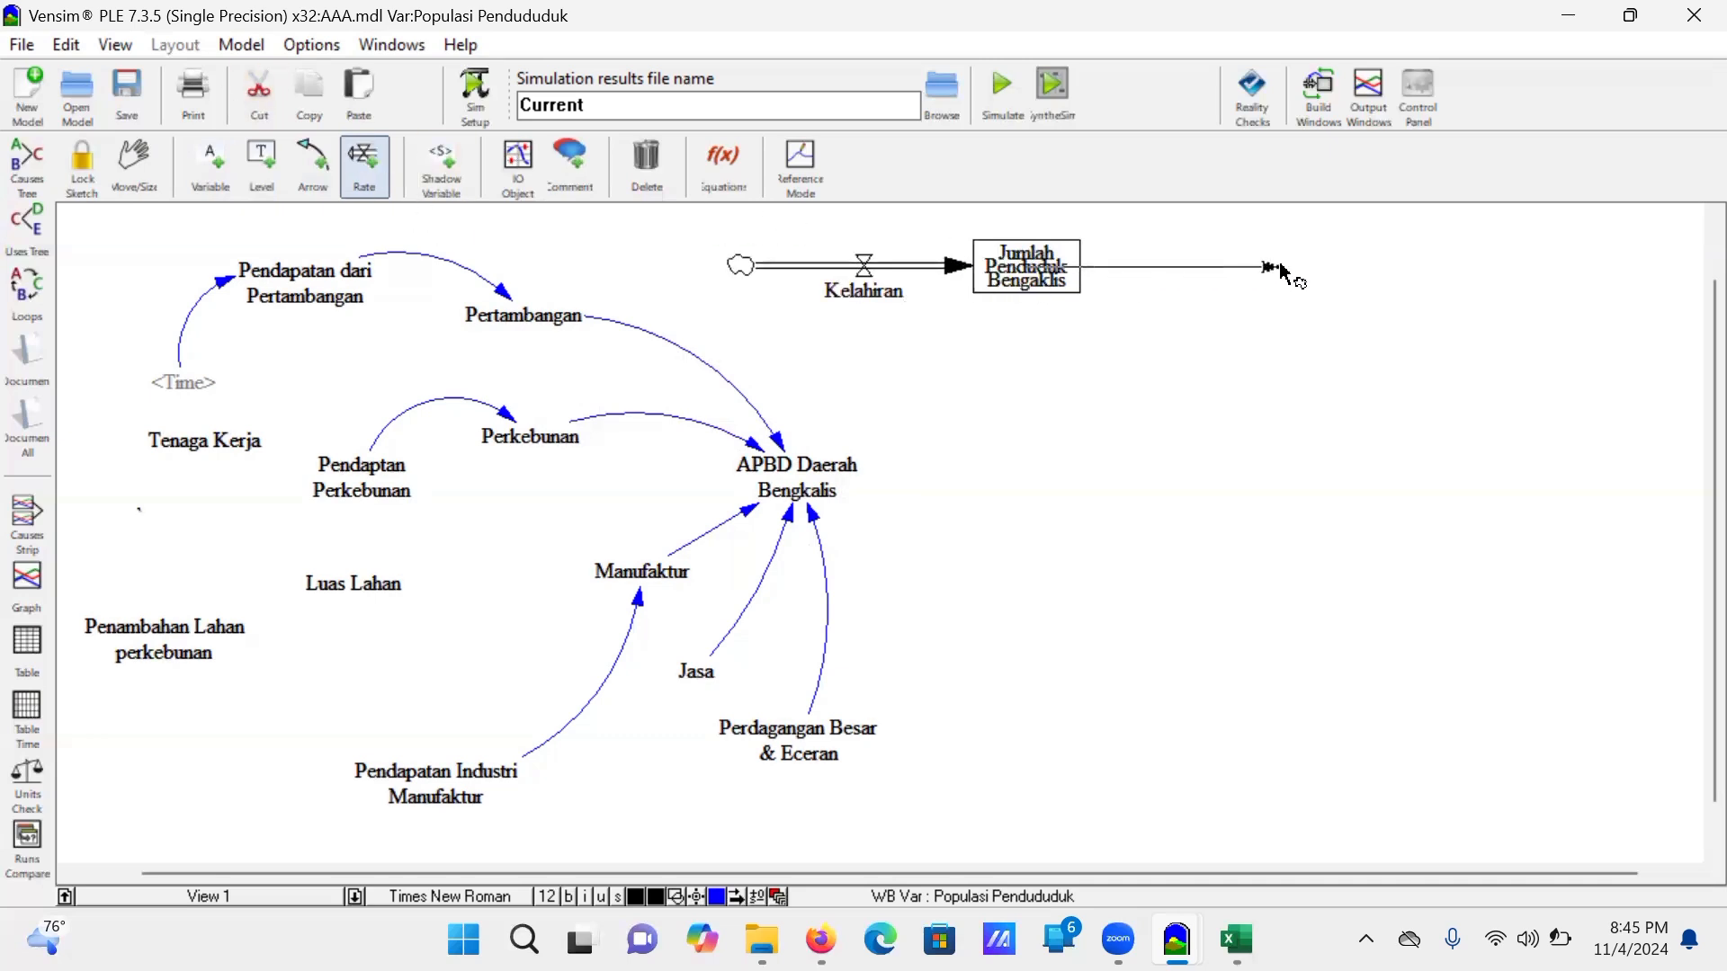
pyautogui.click(1295, 270)
pyautogui.write('kemtian')
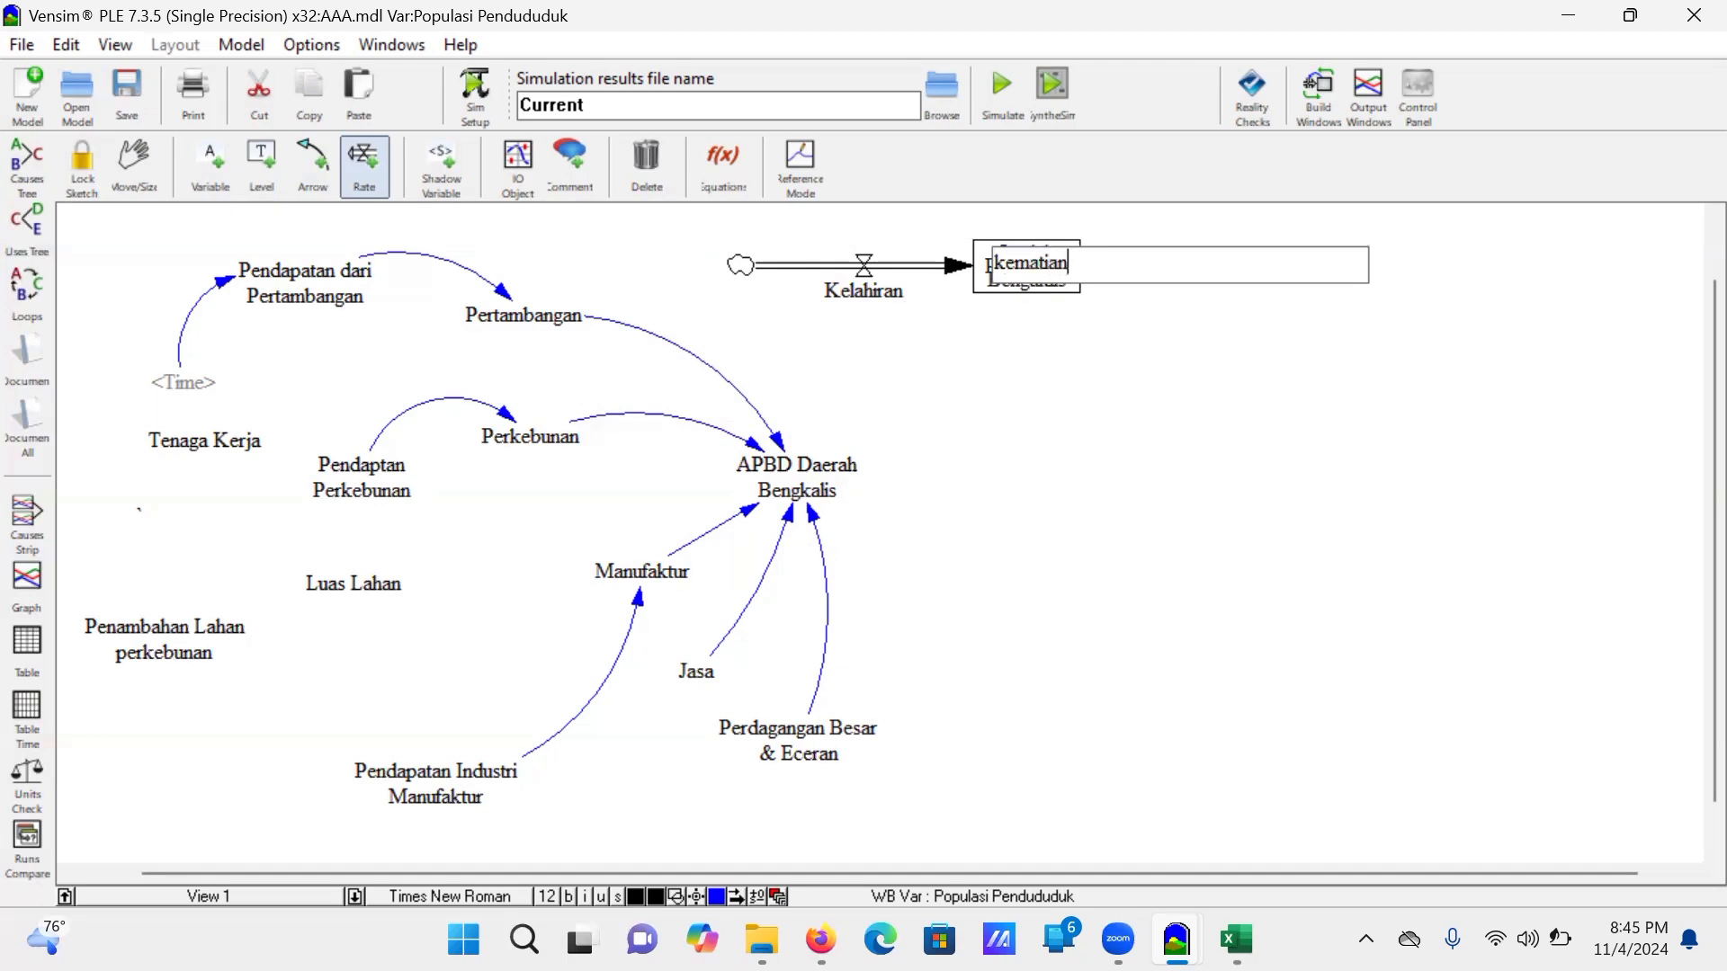
pyautogui.press('Return')
# Step: Add the variable Tingkat kelahiran above the source cloud of the Kelahiran inflow
pyautogui.press('3')
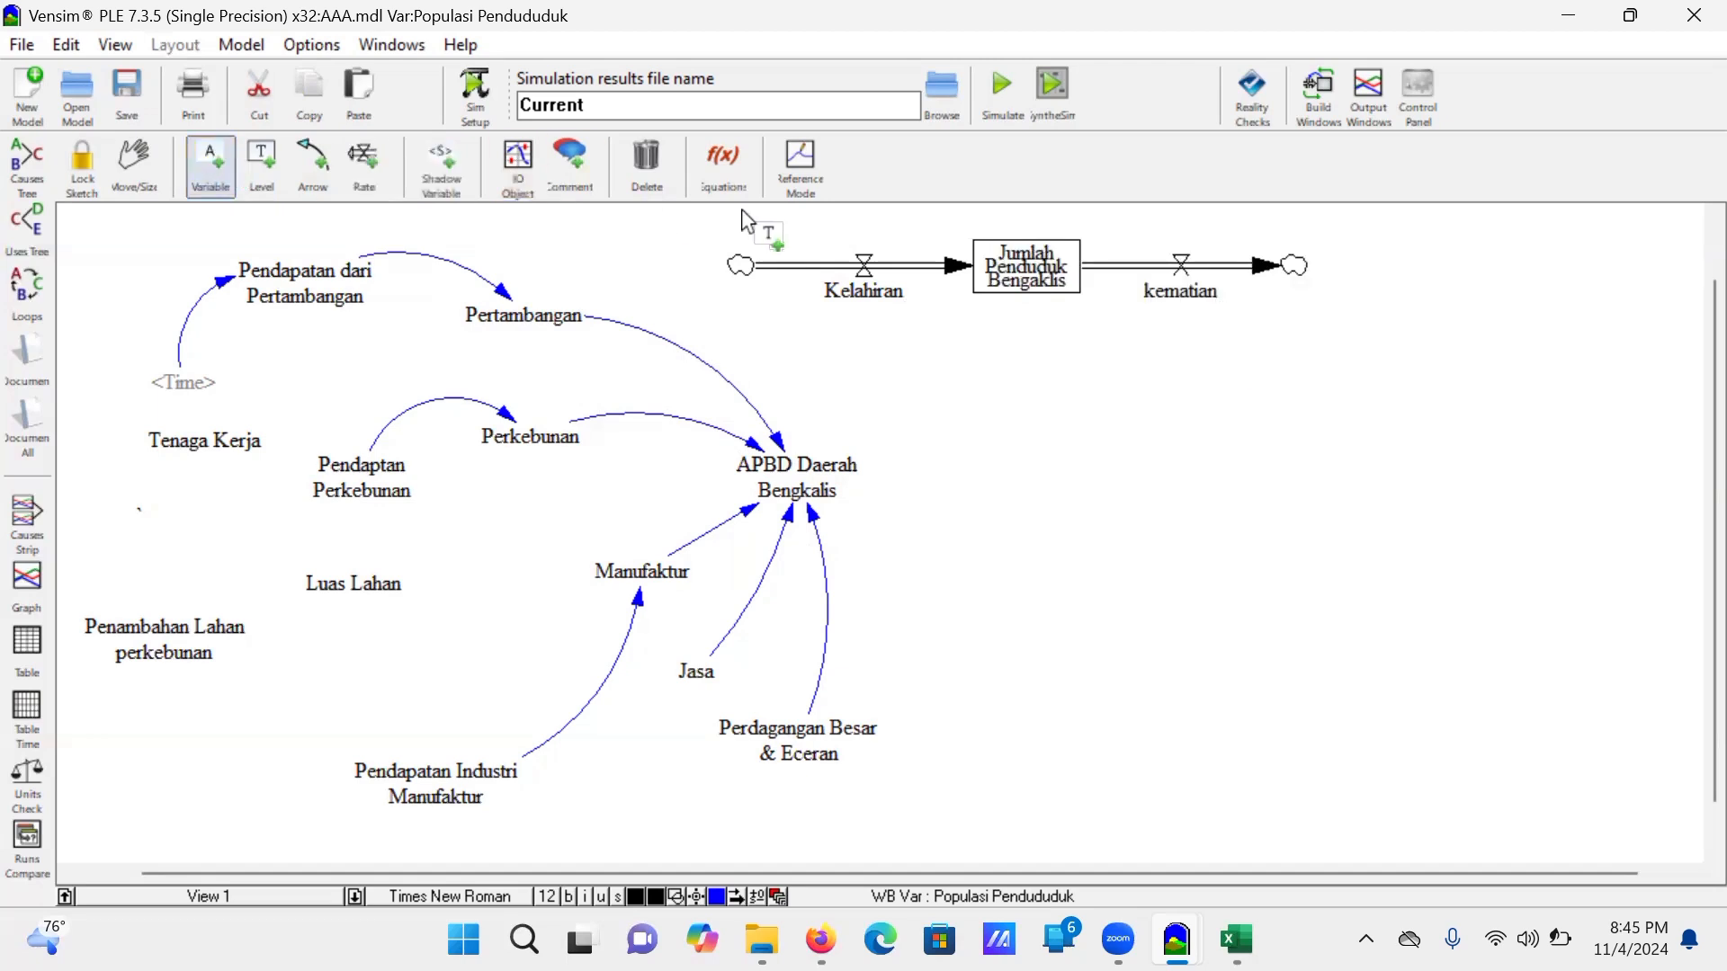
pyautogui.click(692, 225)
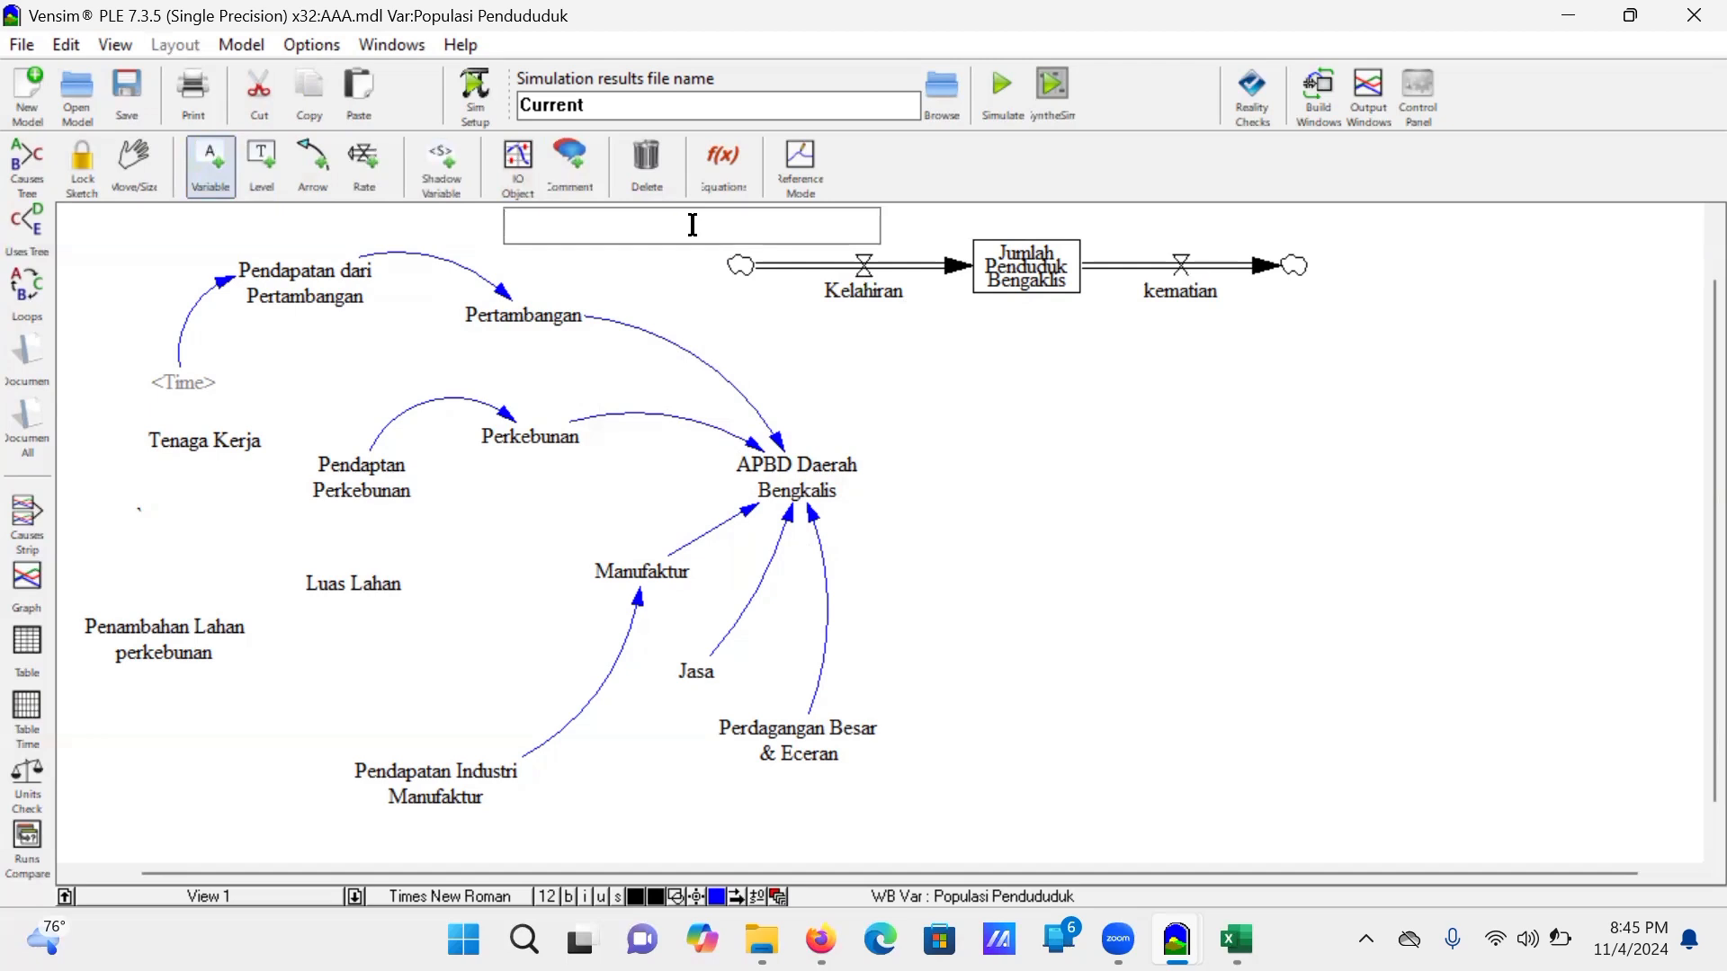
pyautogui.write('Tingalkty')
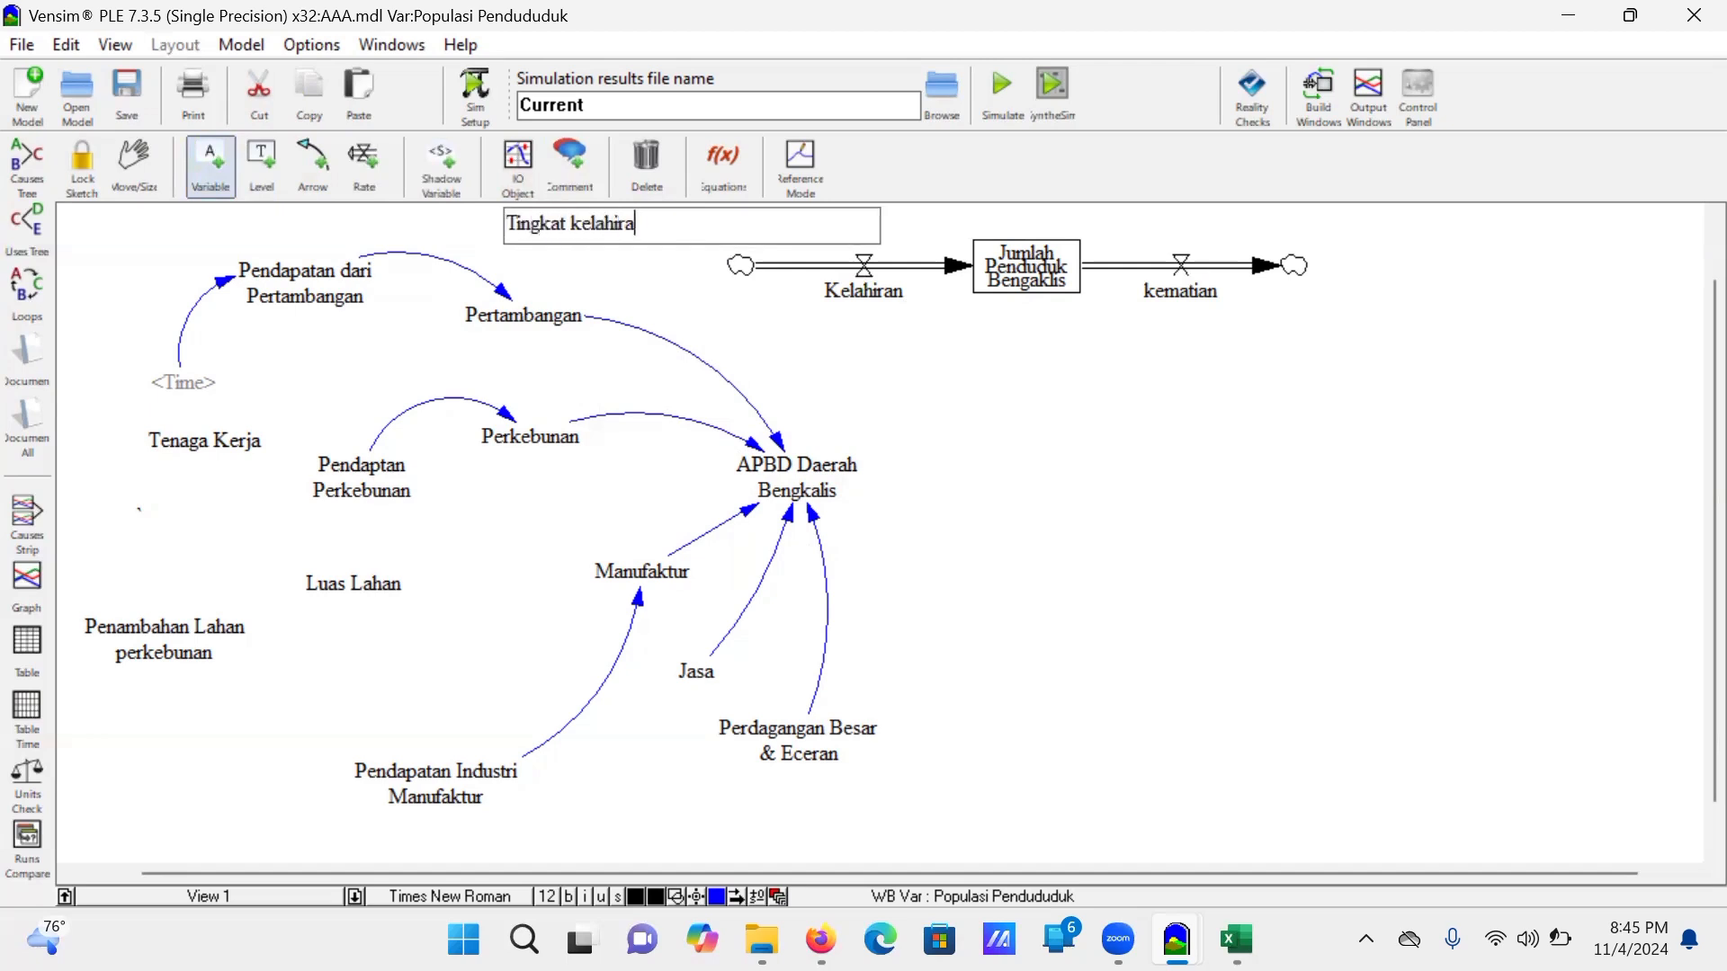
pyautogui.press('Return')
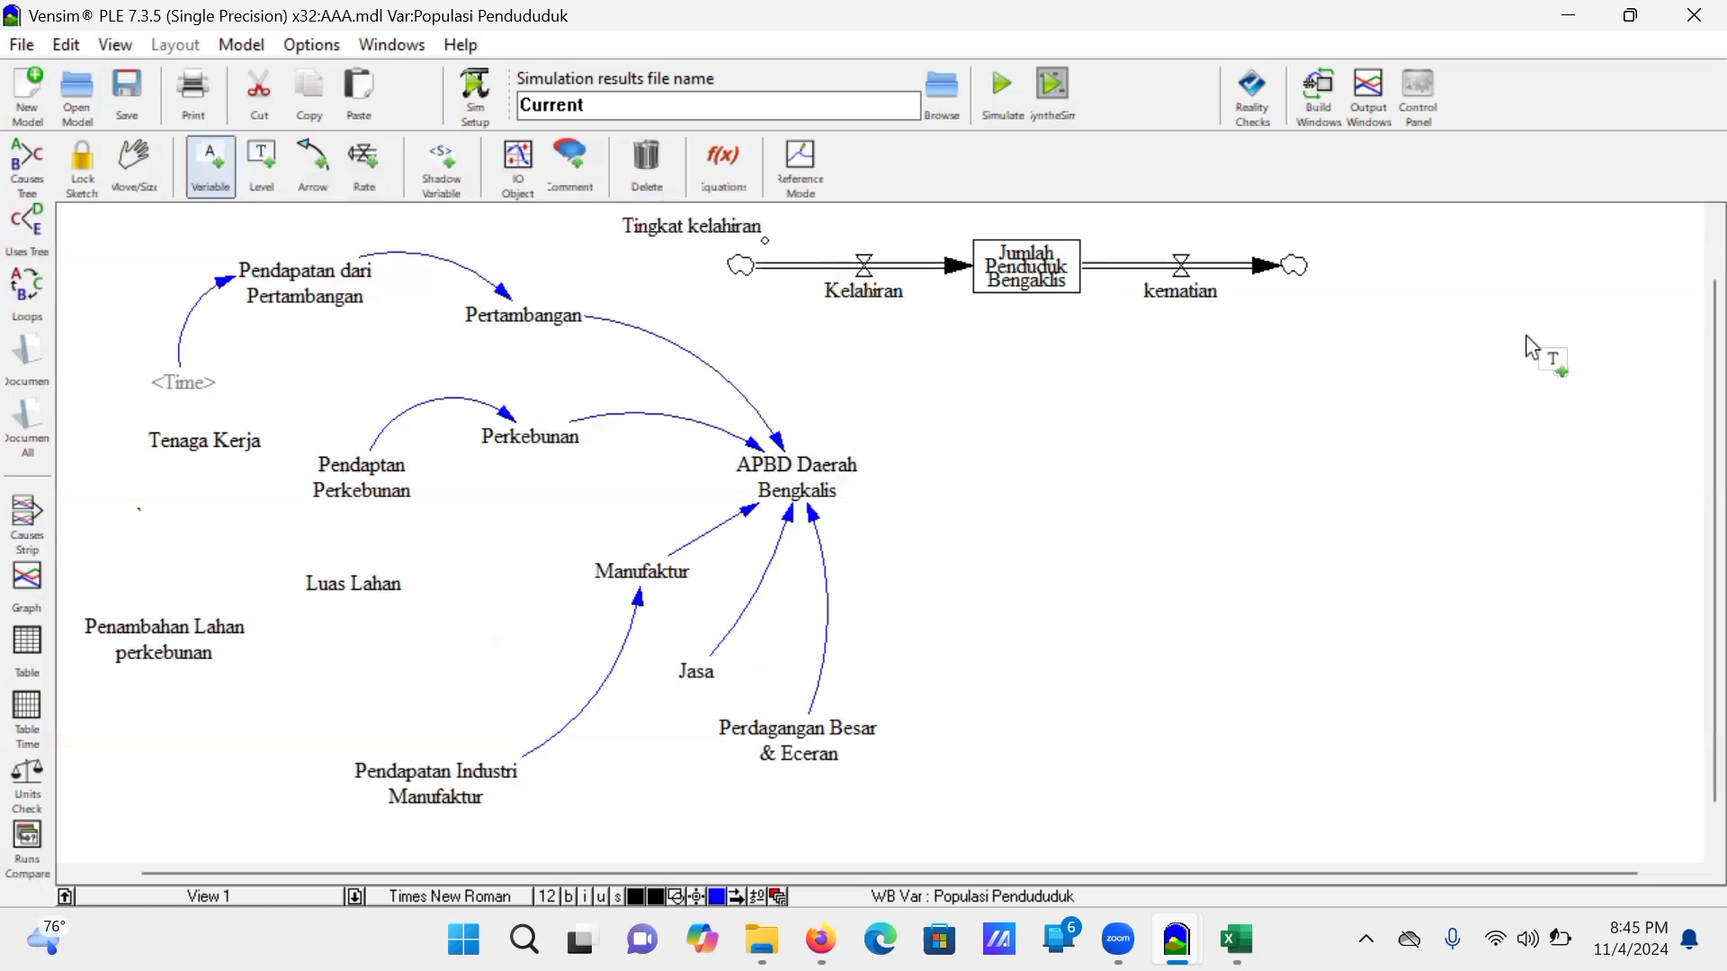
# Step: Add the variable Tingkat kematian above the sink cloud of the kematian outflow
pyautogui.click(1350, 236)
pyautogui.write('Tingalt')
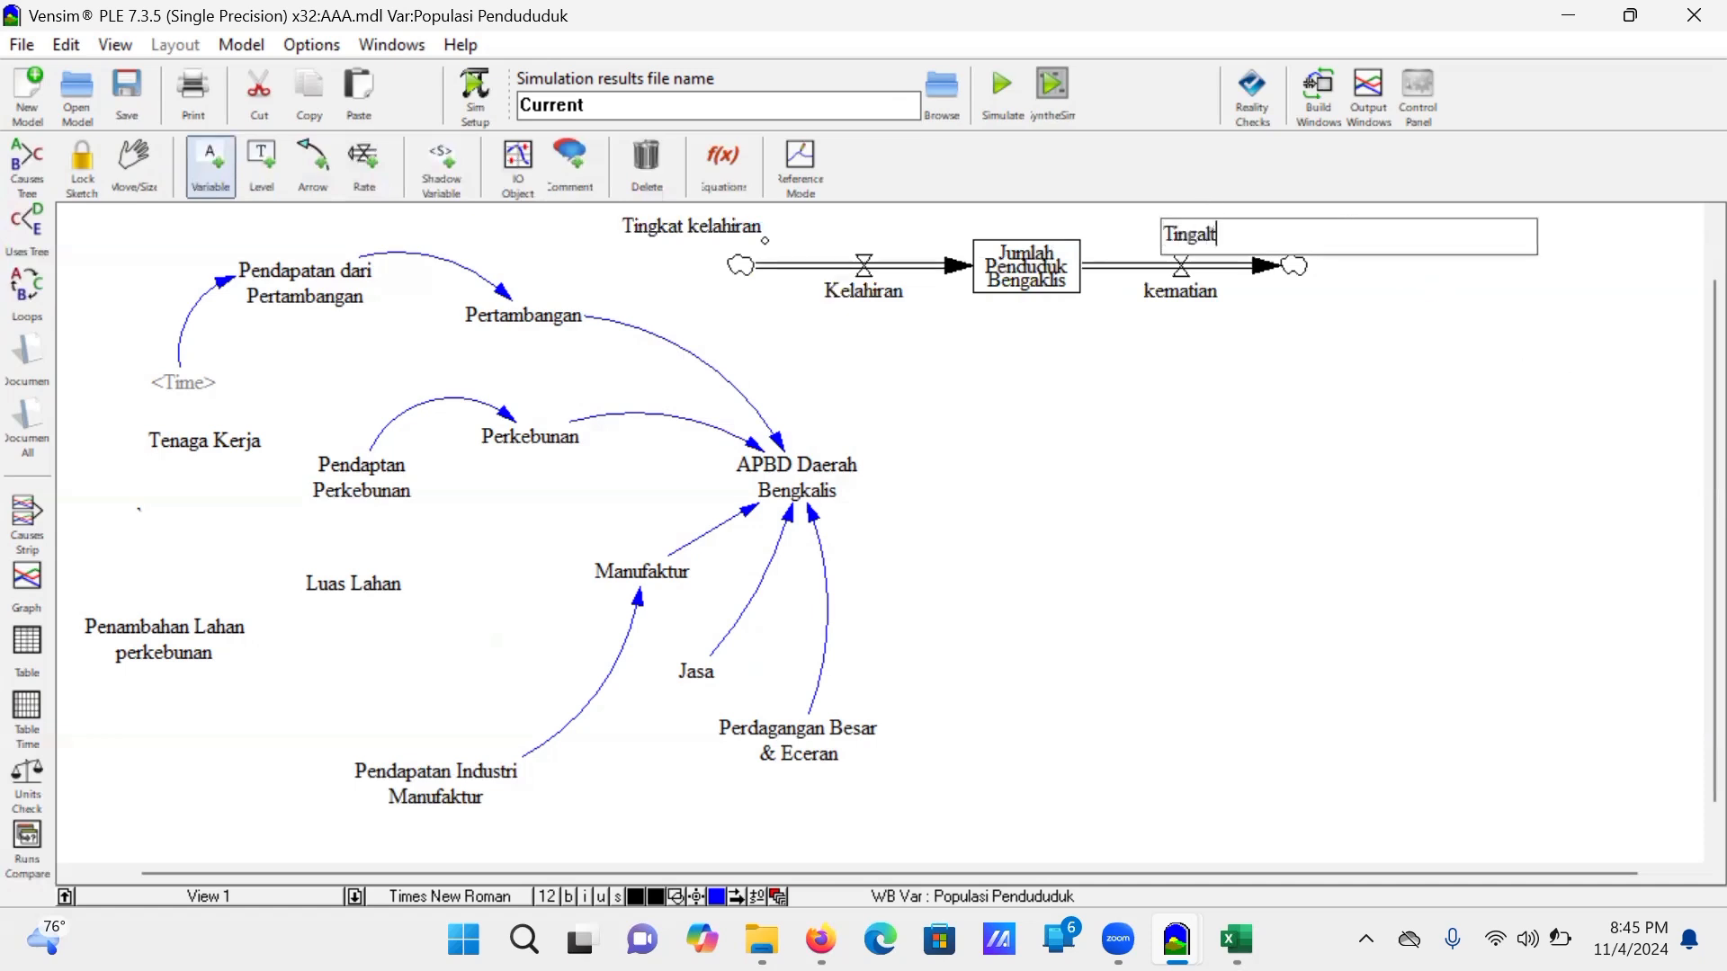
pyautogui.press('BackSpace')
pyautogui.press('BackSpace')
pyautogui.press('BackSpace')
pyautogui.write('kat kematian')
pyautogui.press('Return')
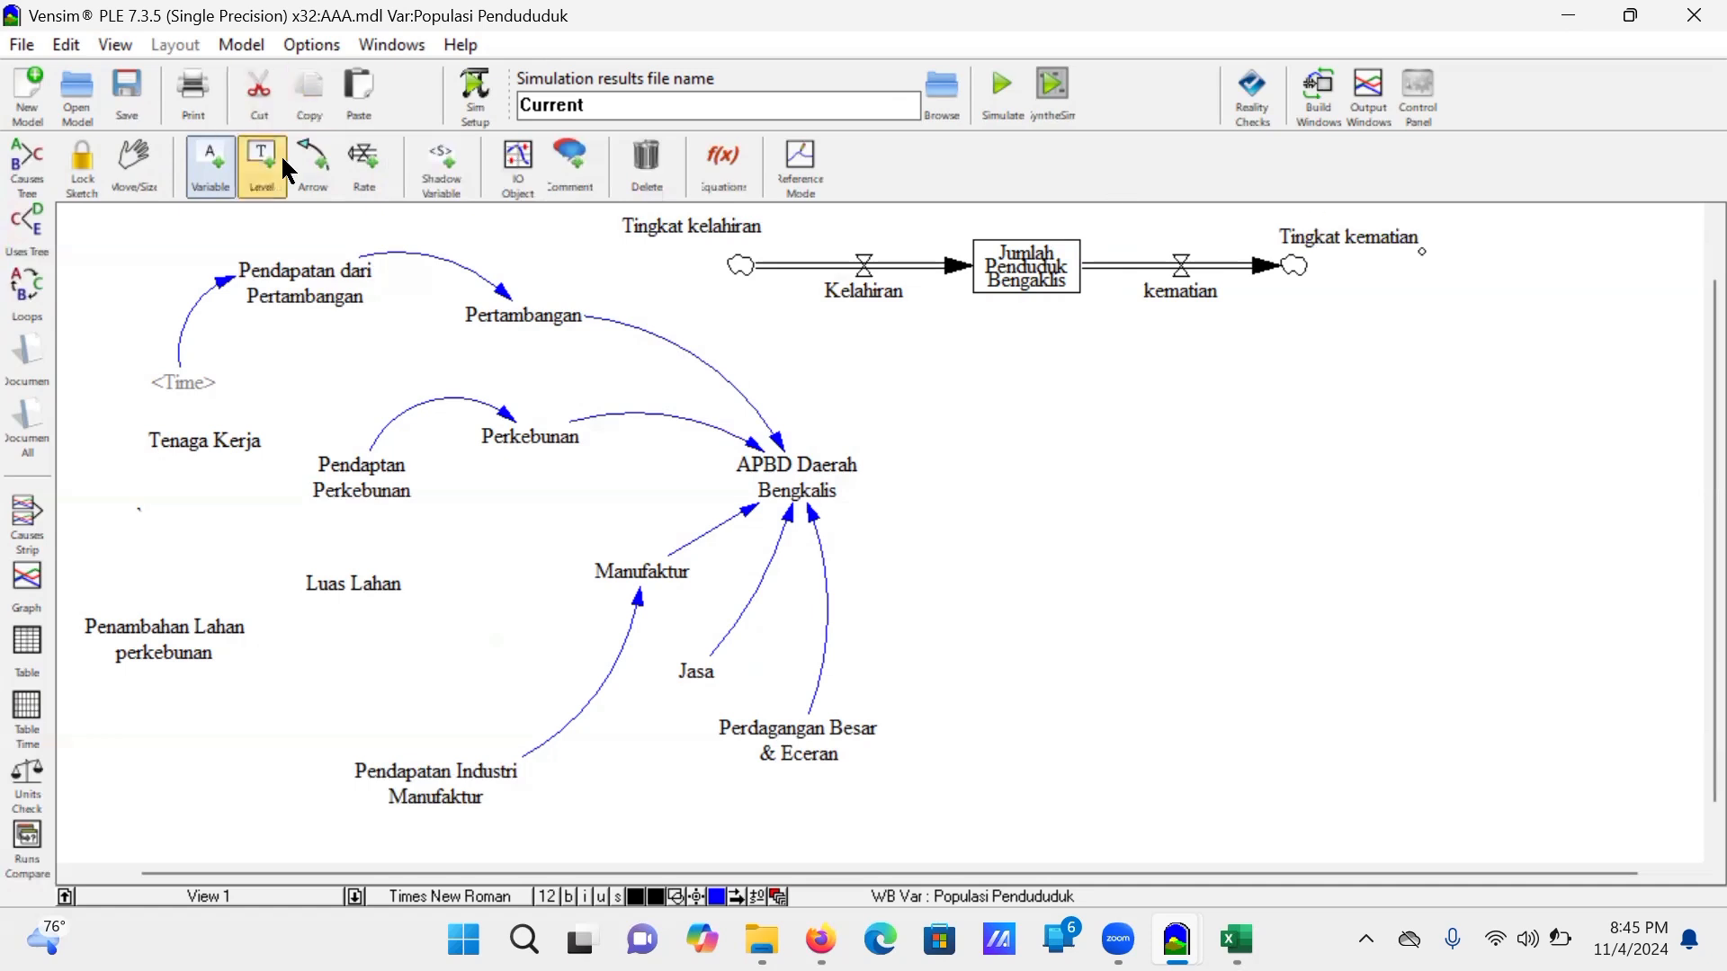
# Step: Connect Tingkat kelahiran to the Kelahiran rate and Tingkat kematian to the kematian rate with causal arrows
pyautogui.click(312, 164)
pyautogui.moveTo(677, 236); pyautogui.dragTo(865, 310)
pyautogui.moveTo(1315, 243); pyautogui.dragTo(1182, 270)
# Step: Draw curved causal arrows from the Jumlah Penduduk Bengaklis level to the Kelahiran and kematian rates
pyautogui.click(1000, 248)
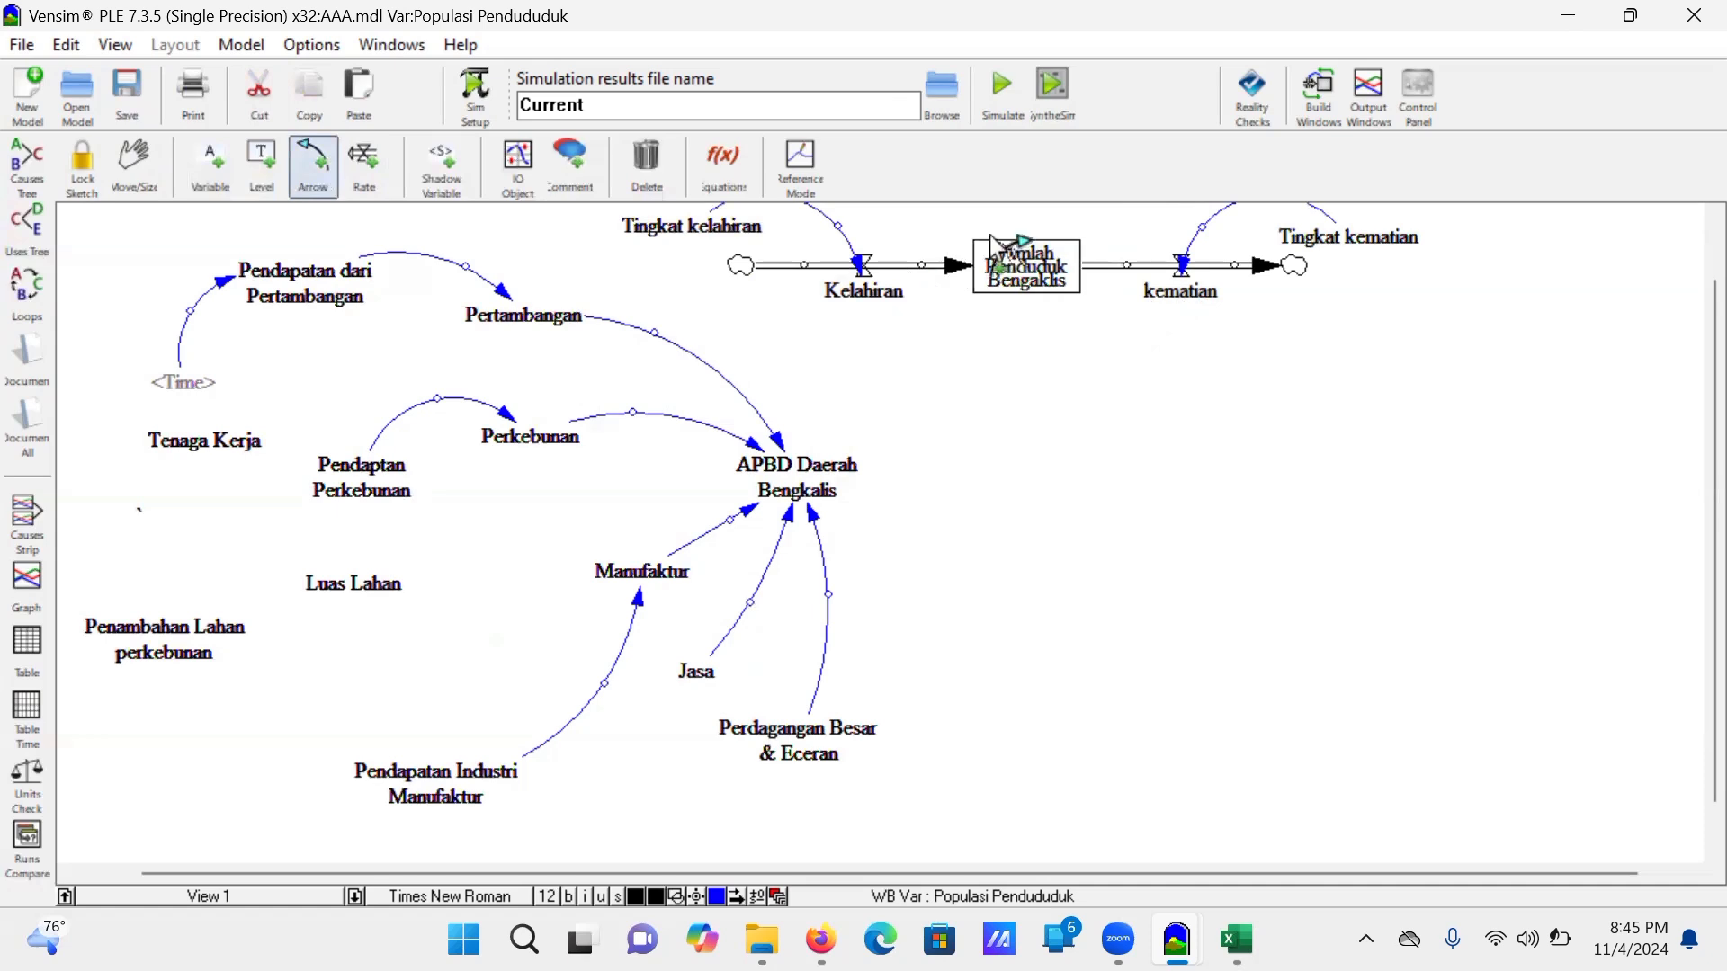
pyautogui.click(928, 221)
pyautogui.click(859, 293)
pyautogui.click(1070, 261)
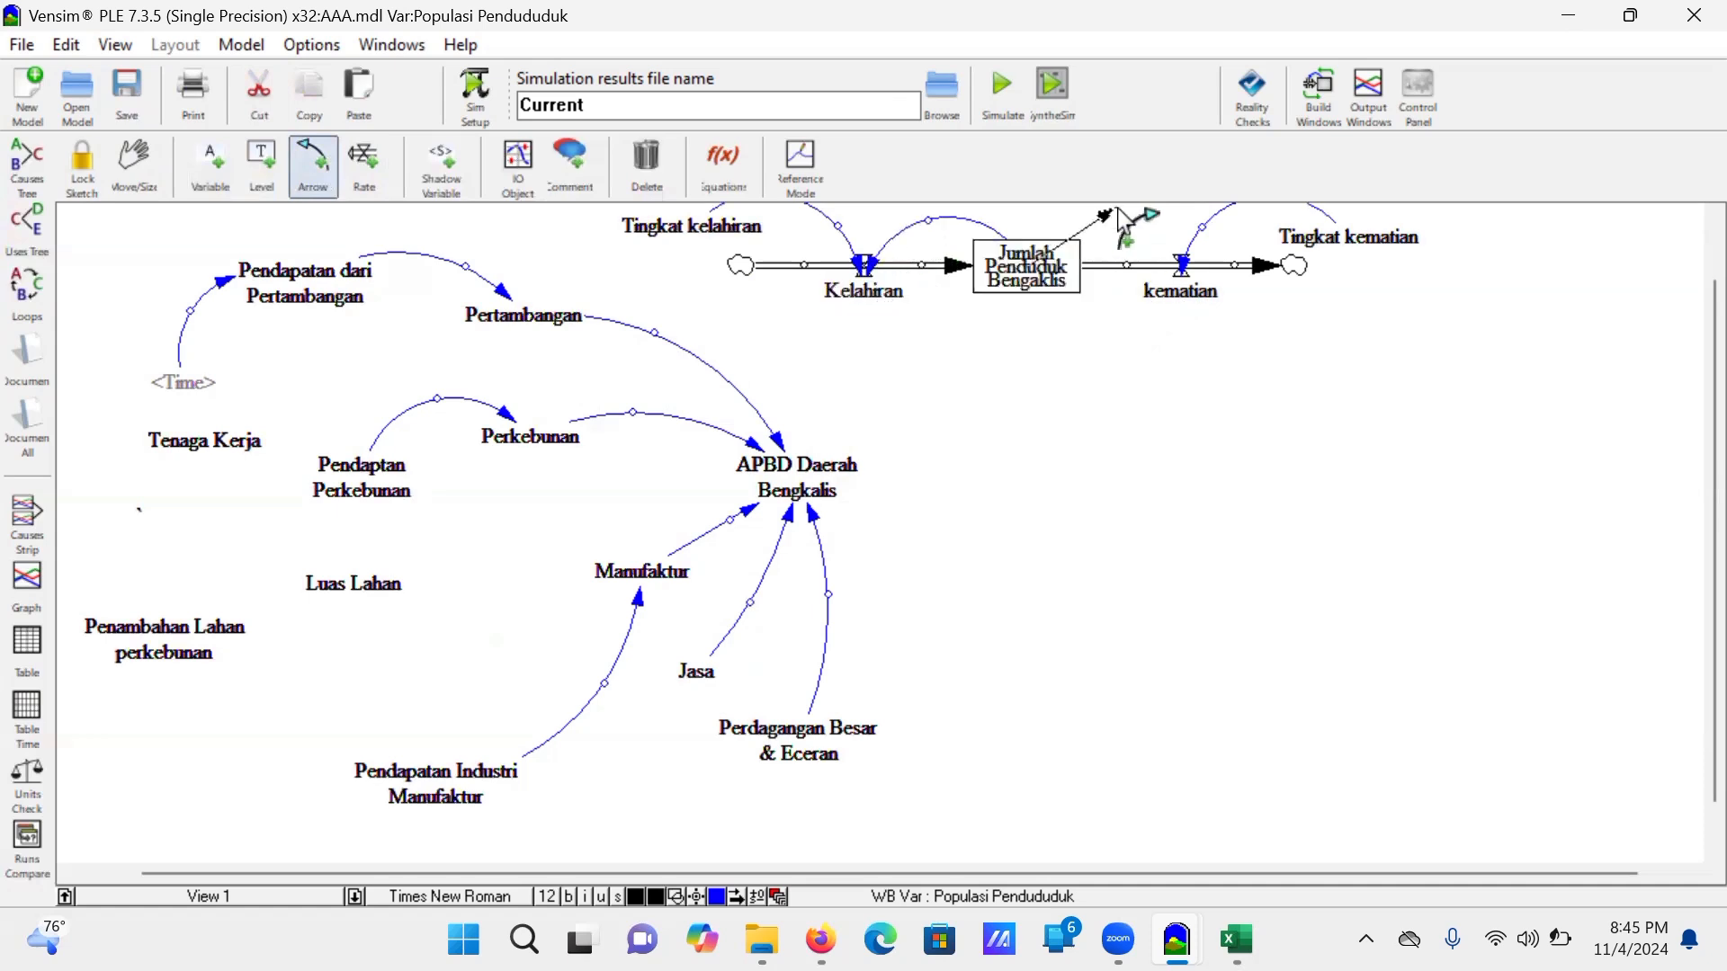
pyautogui.click(1122, 219)
pyautogui.click(1180, 270)
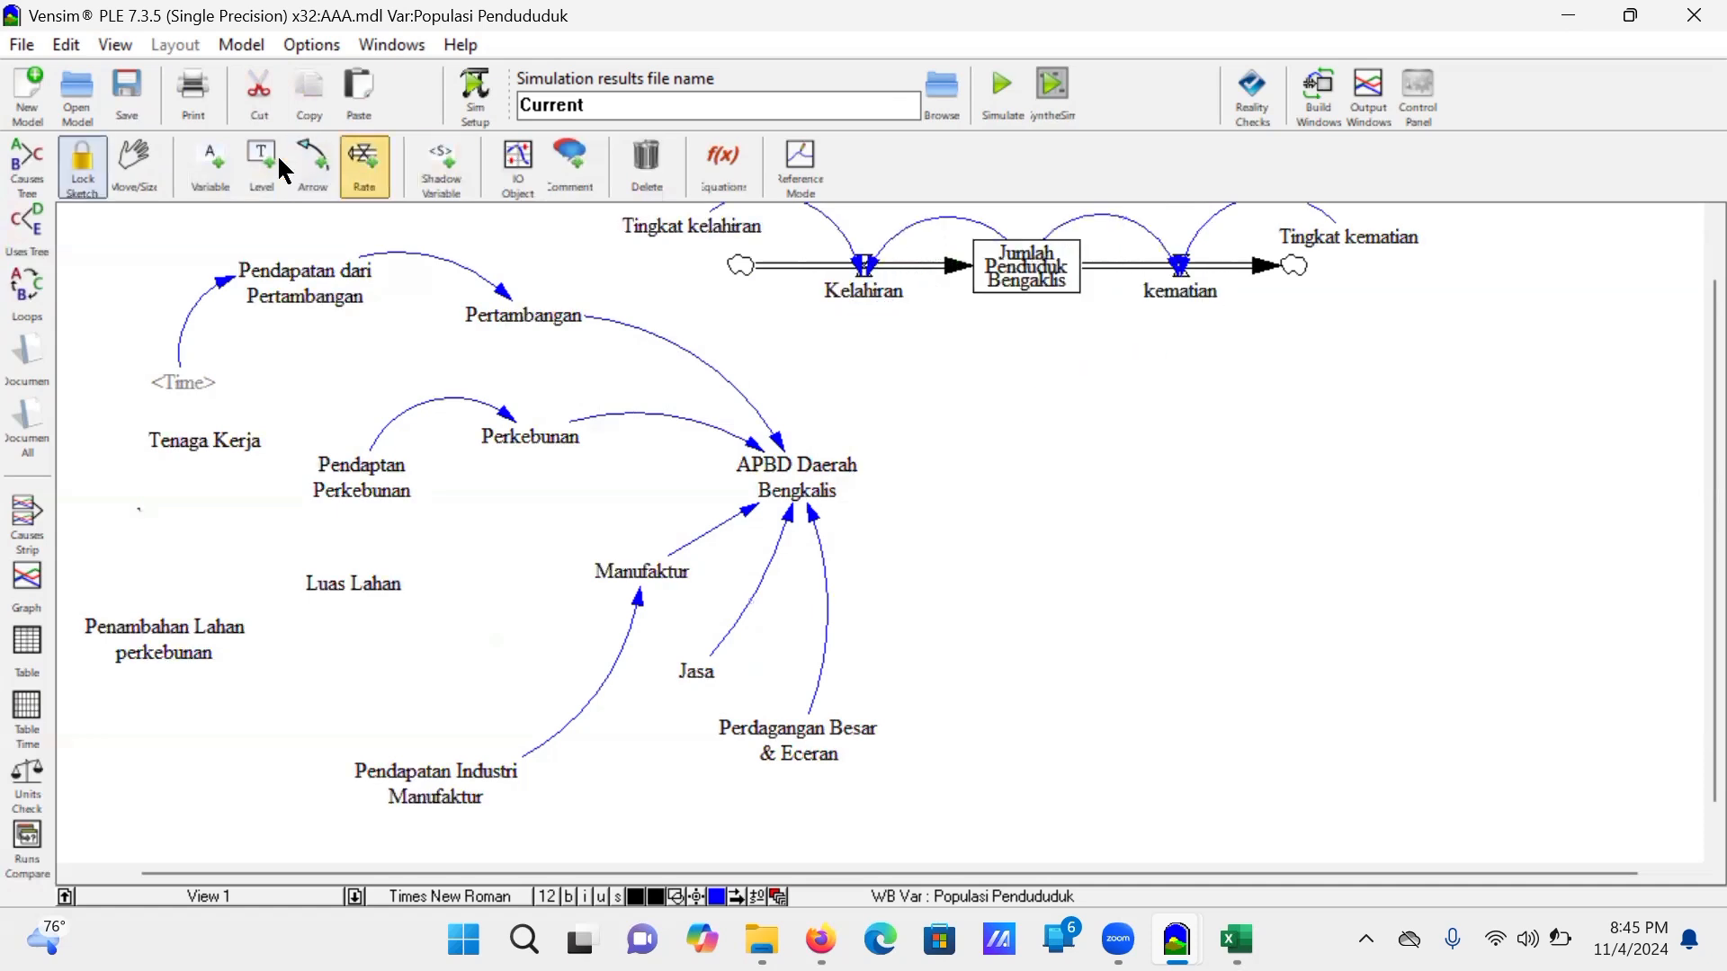
# Step: Add the variable PDRB Perkapita below the Jumlah Penduduk Bengaklis level
pyautogui.click(211, 166)
pyautogui.click(1000, 383)
pyautogui.write('P')
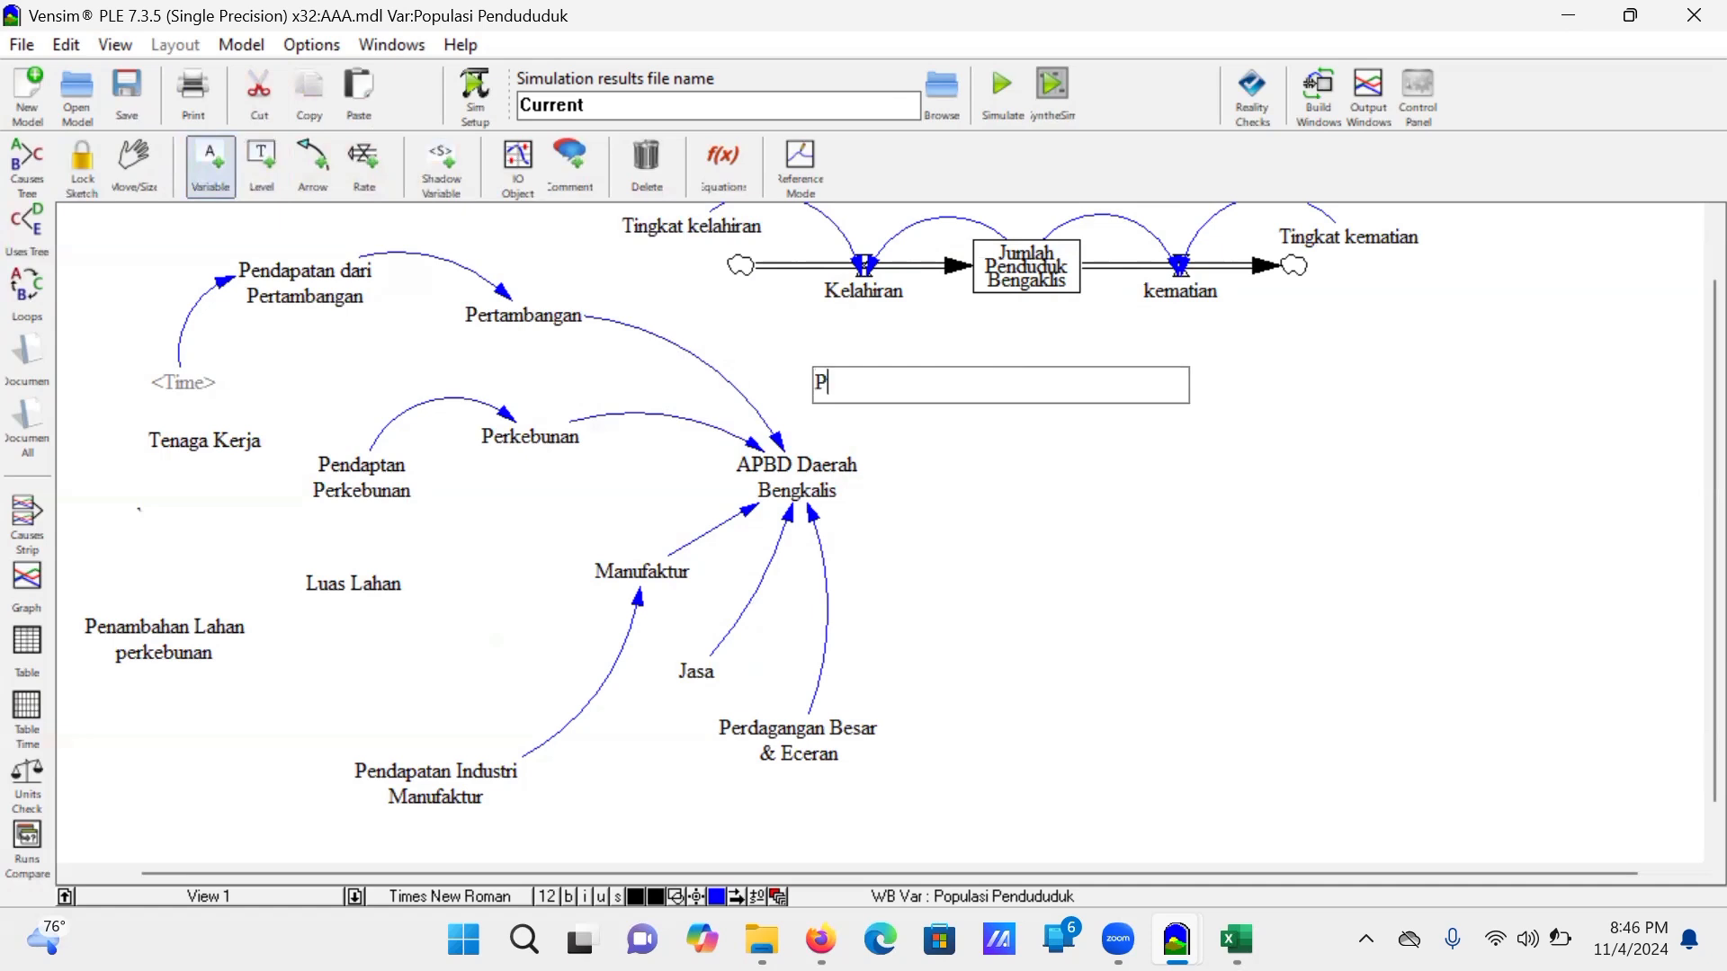
pyautogui.write('DRB Perkapita')
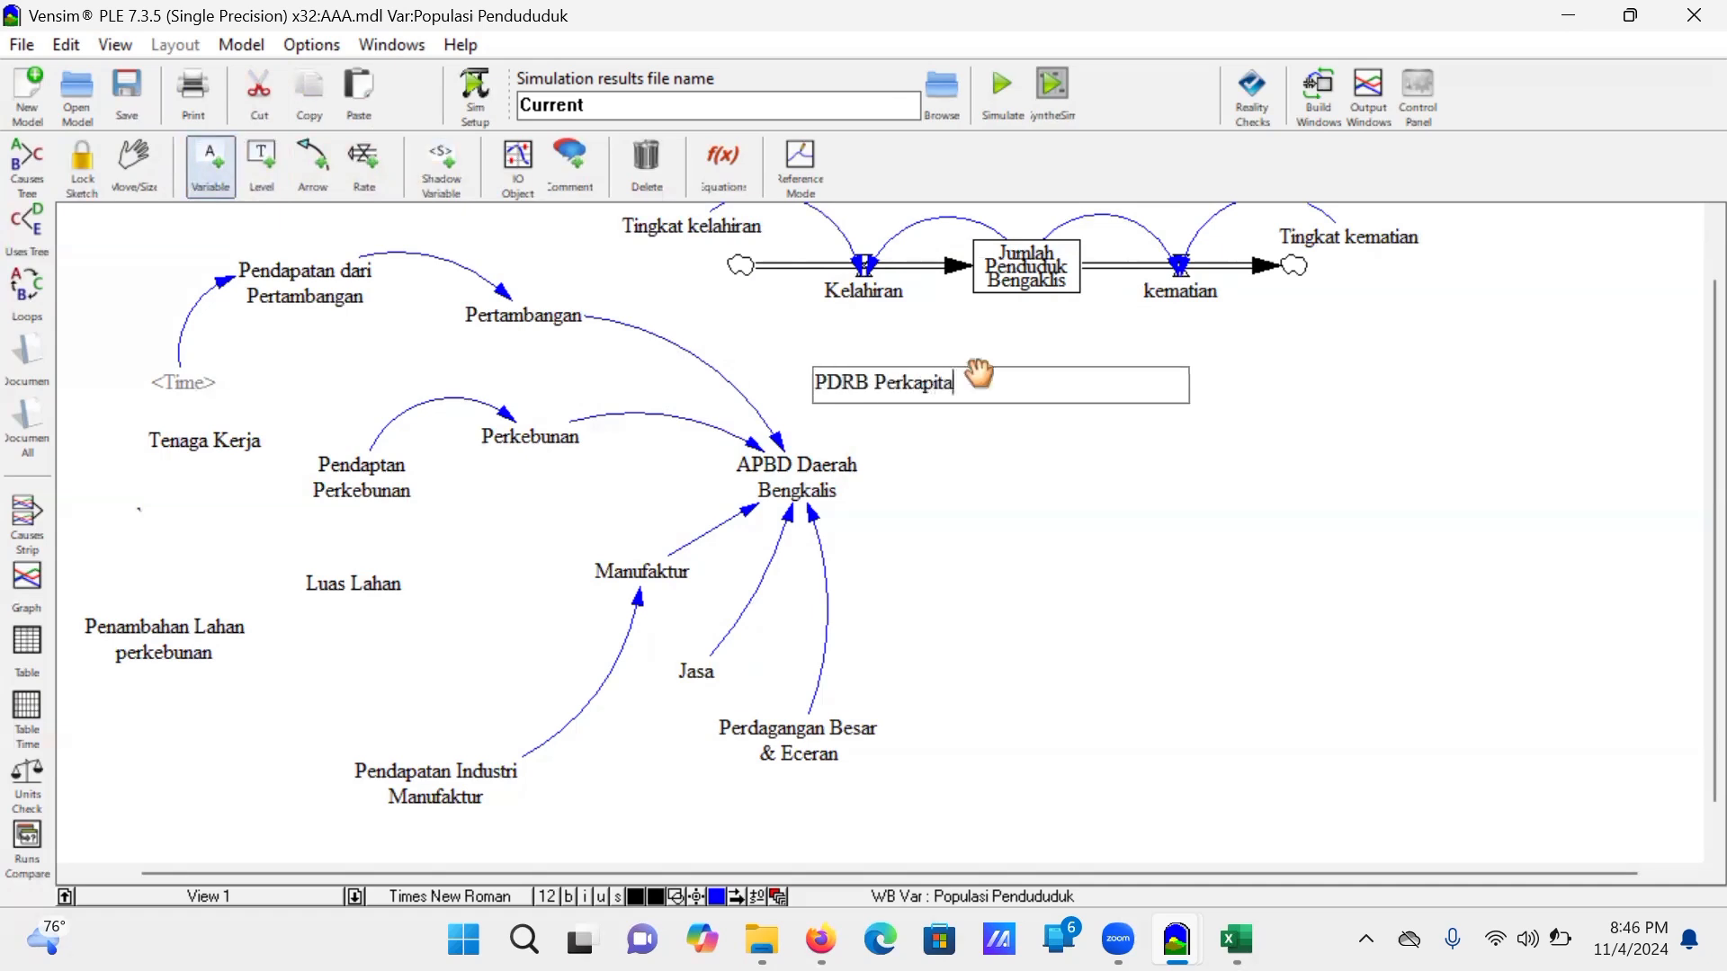
pyautogui.press('Return')
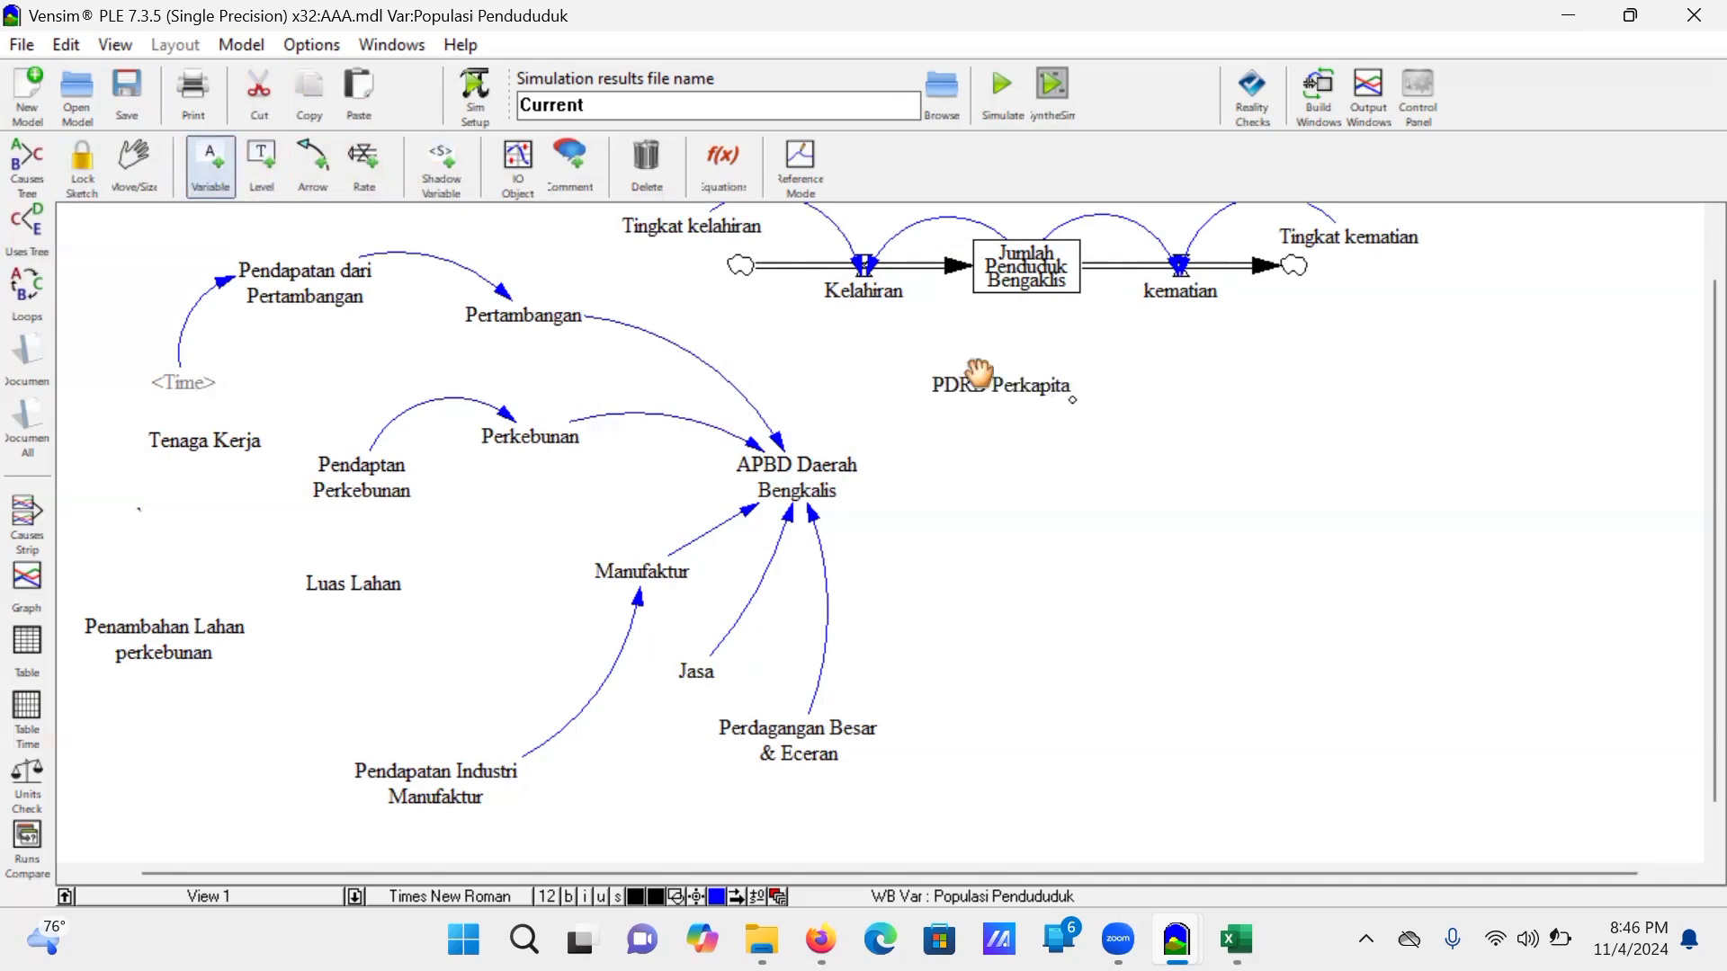
# Step: Draw causal arrows from Jumlah Penduduk Bengaklis and from APBD Daerah Bengkalis to PDRB Perkapita
pyautogui.click(319, 176)
pyautogui.click(983, 279)
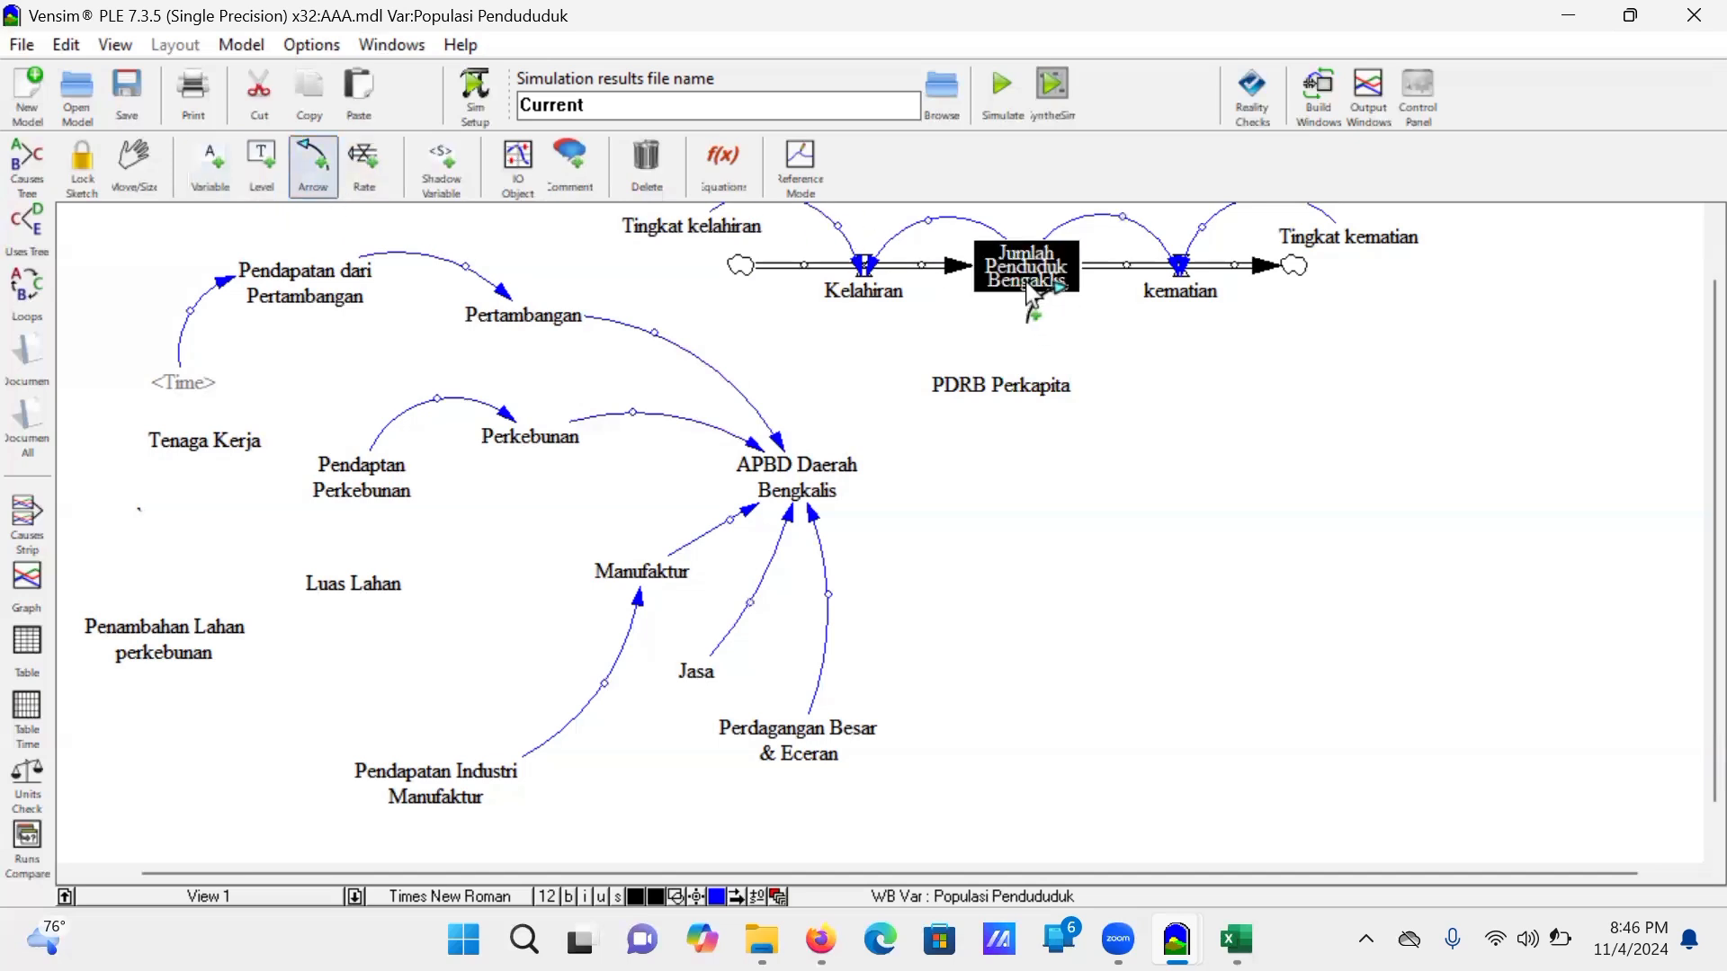
pyautogui.click(994, 388)
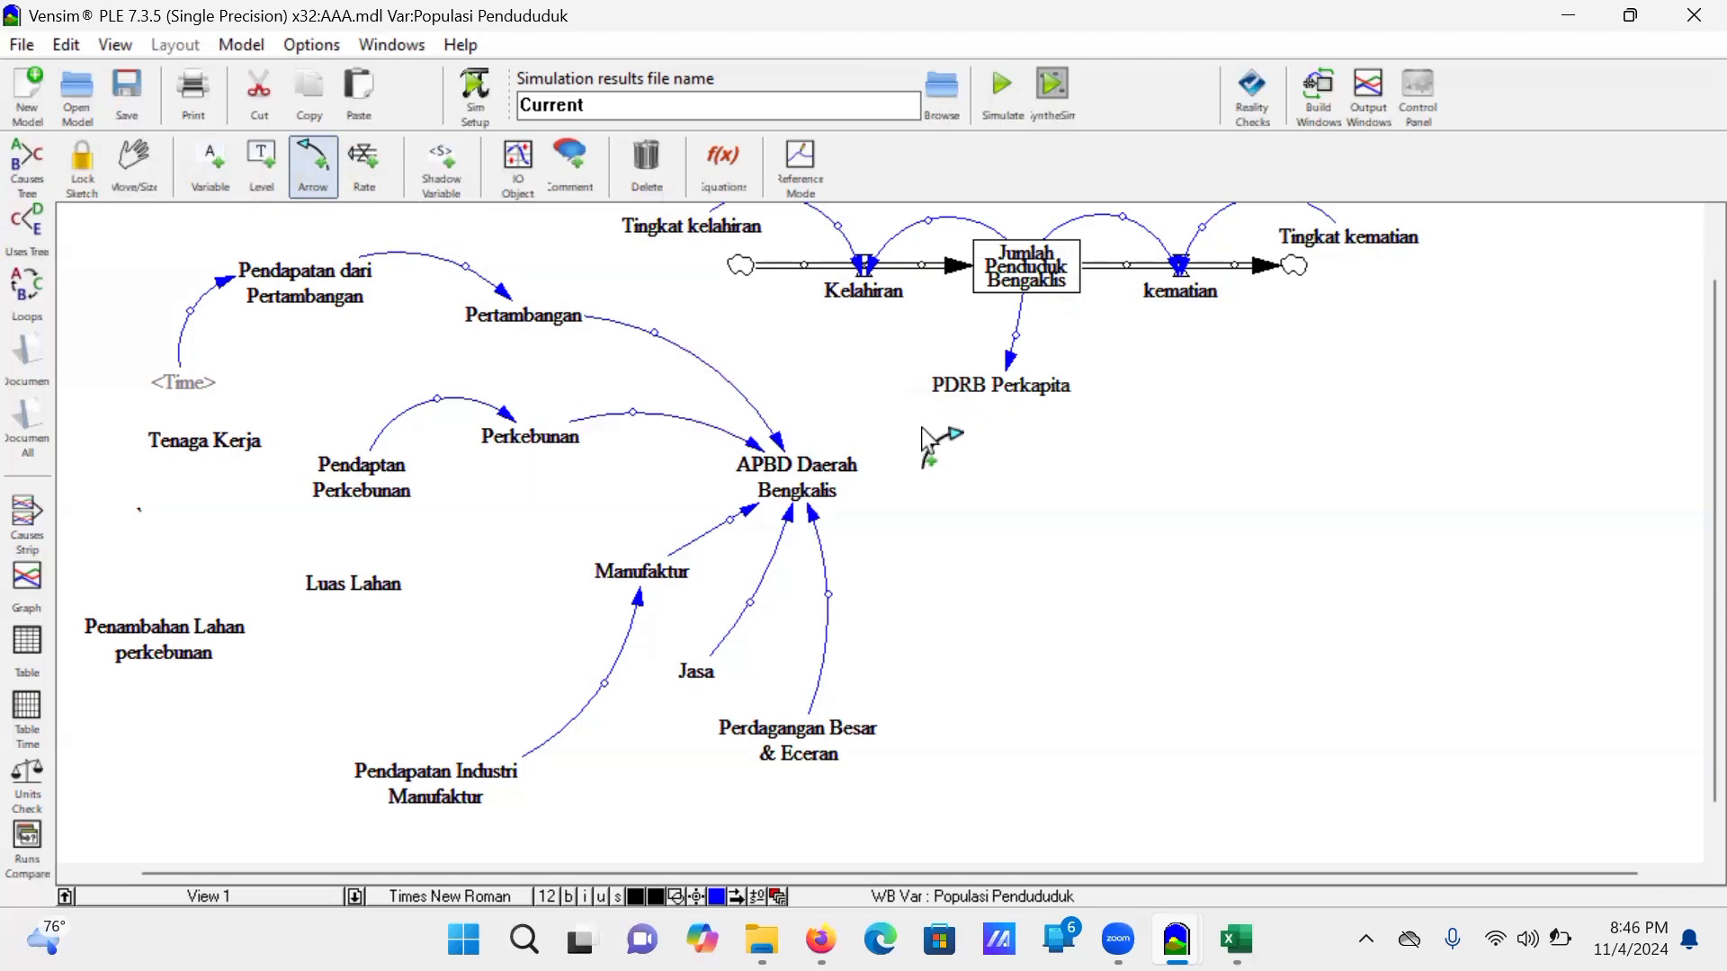
pyautogui.click(809, 493)
pyautogui.click(985, 385)
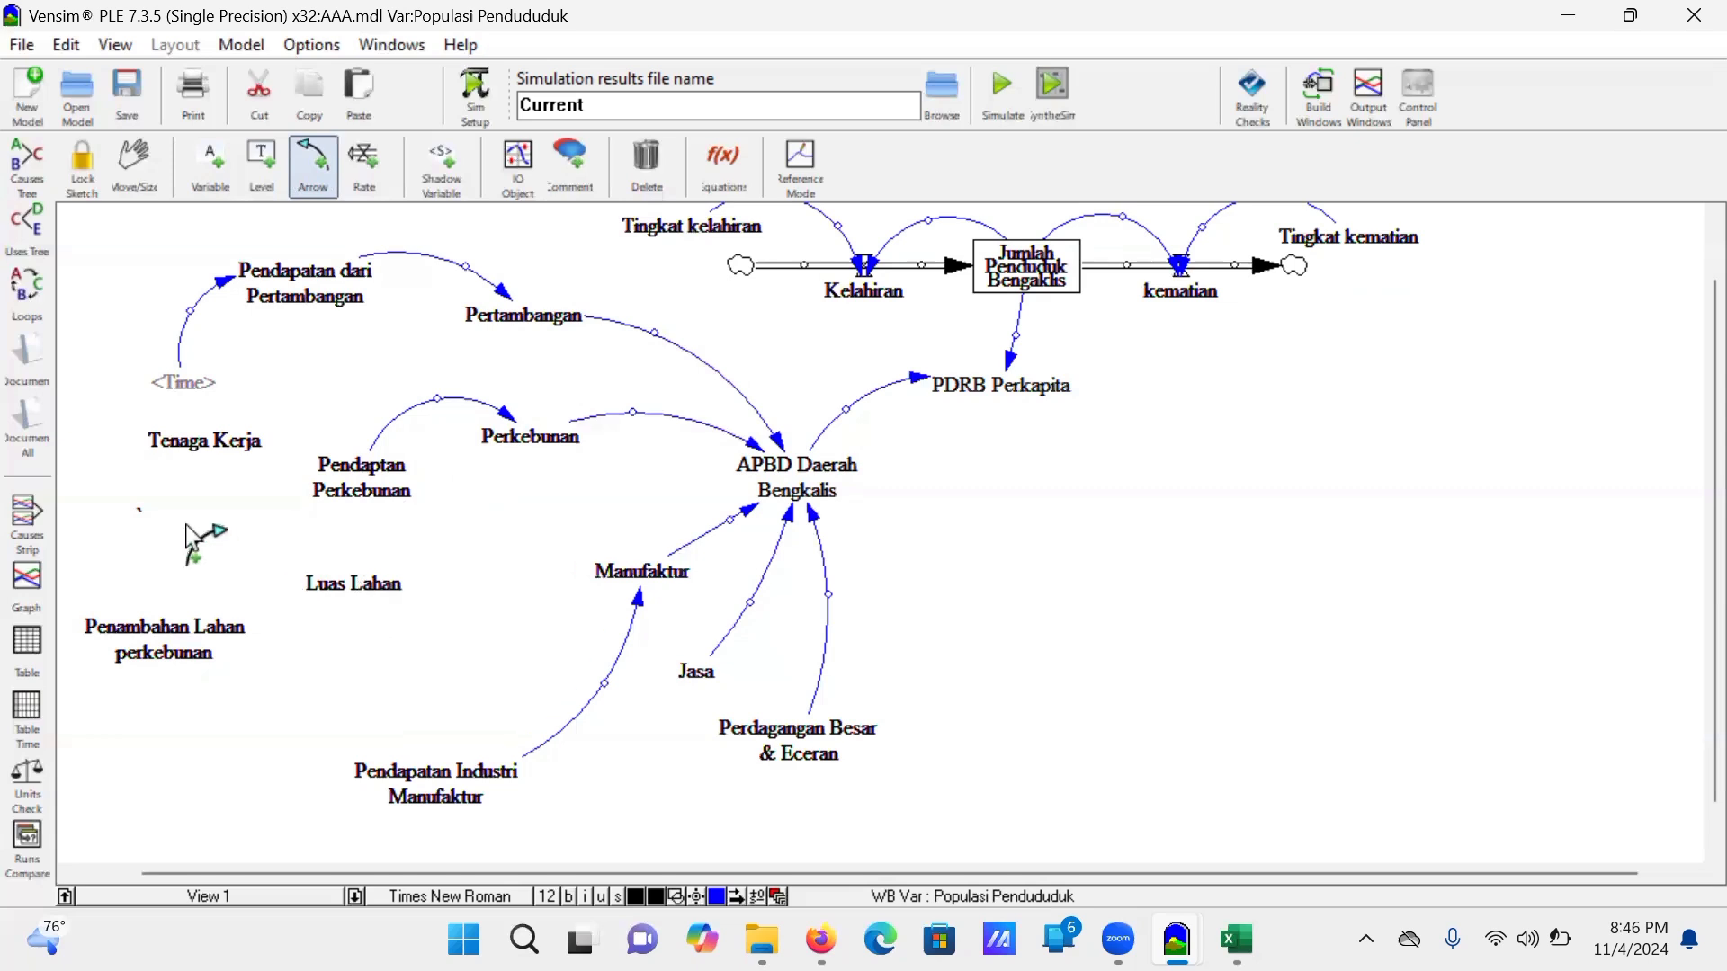
# Step: Add the variable Jumlah Industri below Tenaga Kerja
pyautogui.click(211, 163)
pyautogui.click(160, 534)
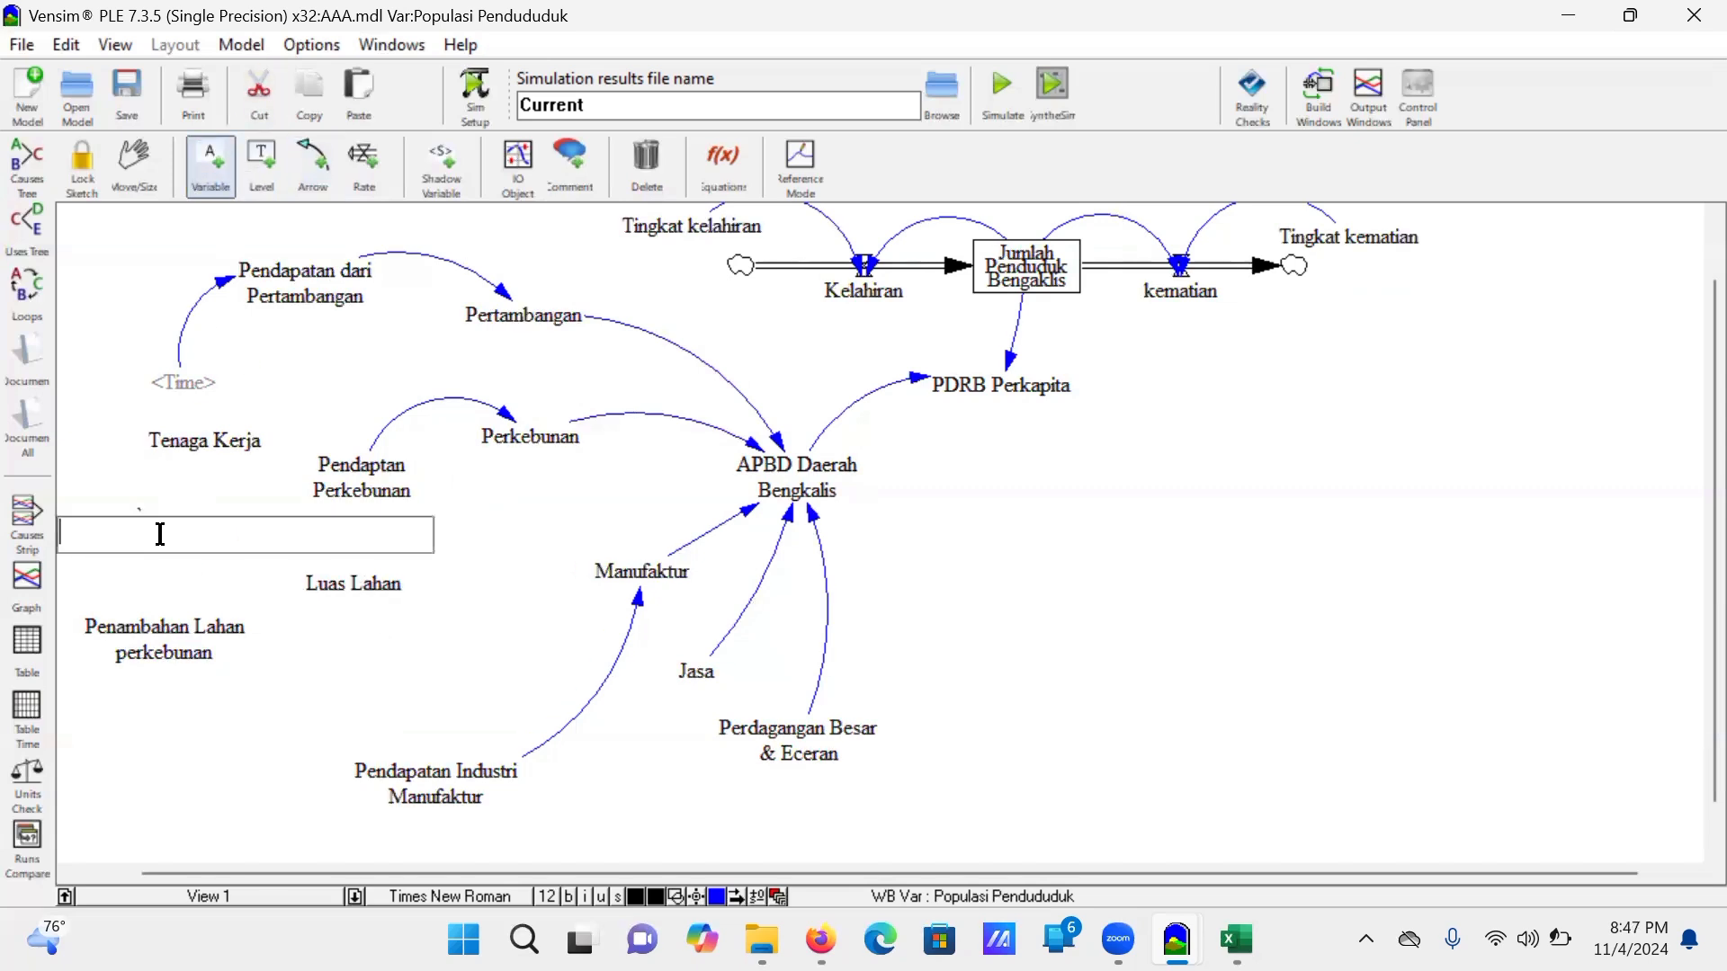
pyautogui.write('Jumlah Industri')
pyautogui.press('Return')
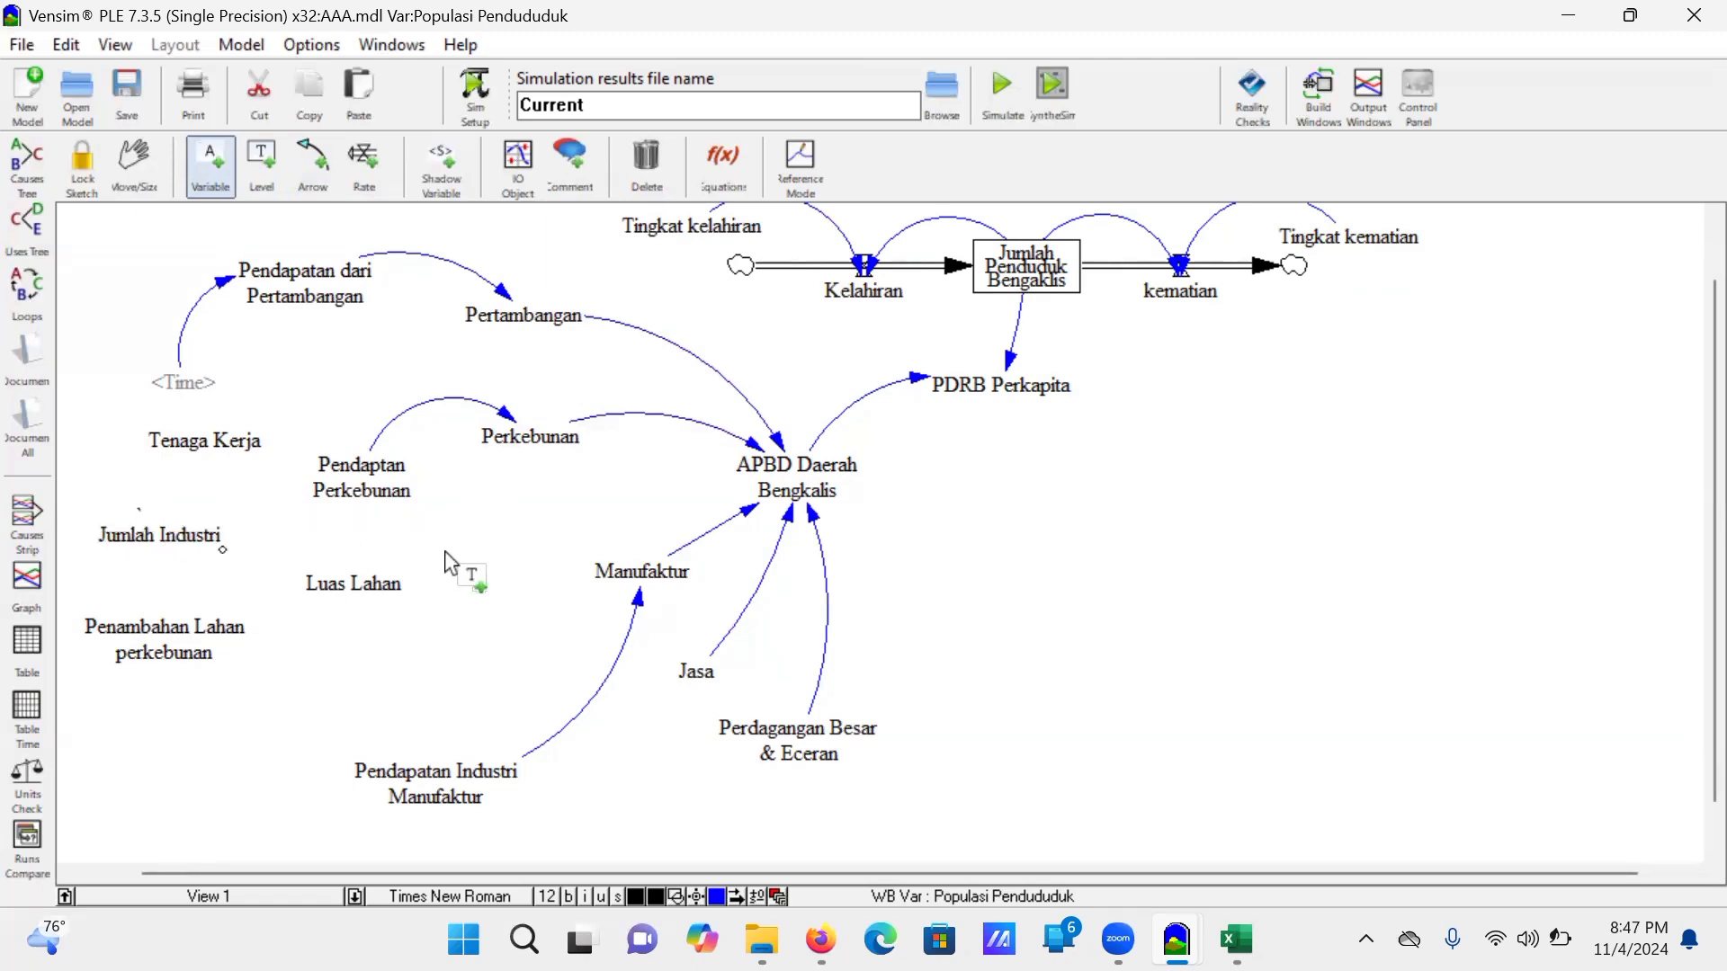
# Step: Connect Tenaga Kerja to Jumlah Industri with a curved causal arrow
pyautogui.click(326, 165)
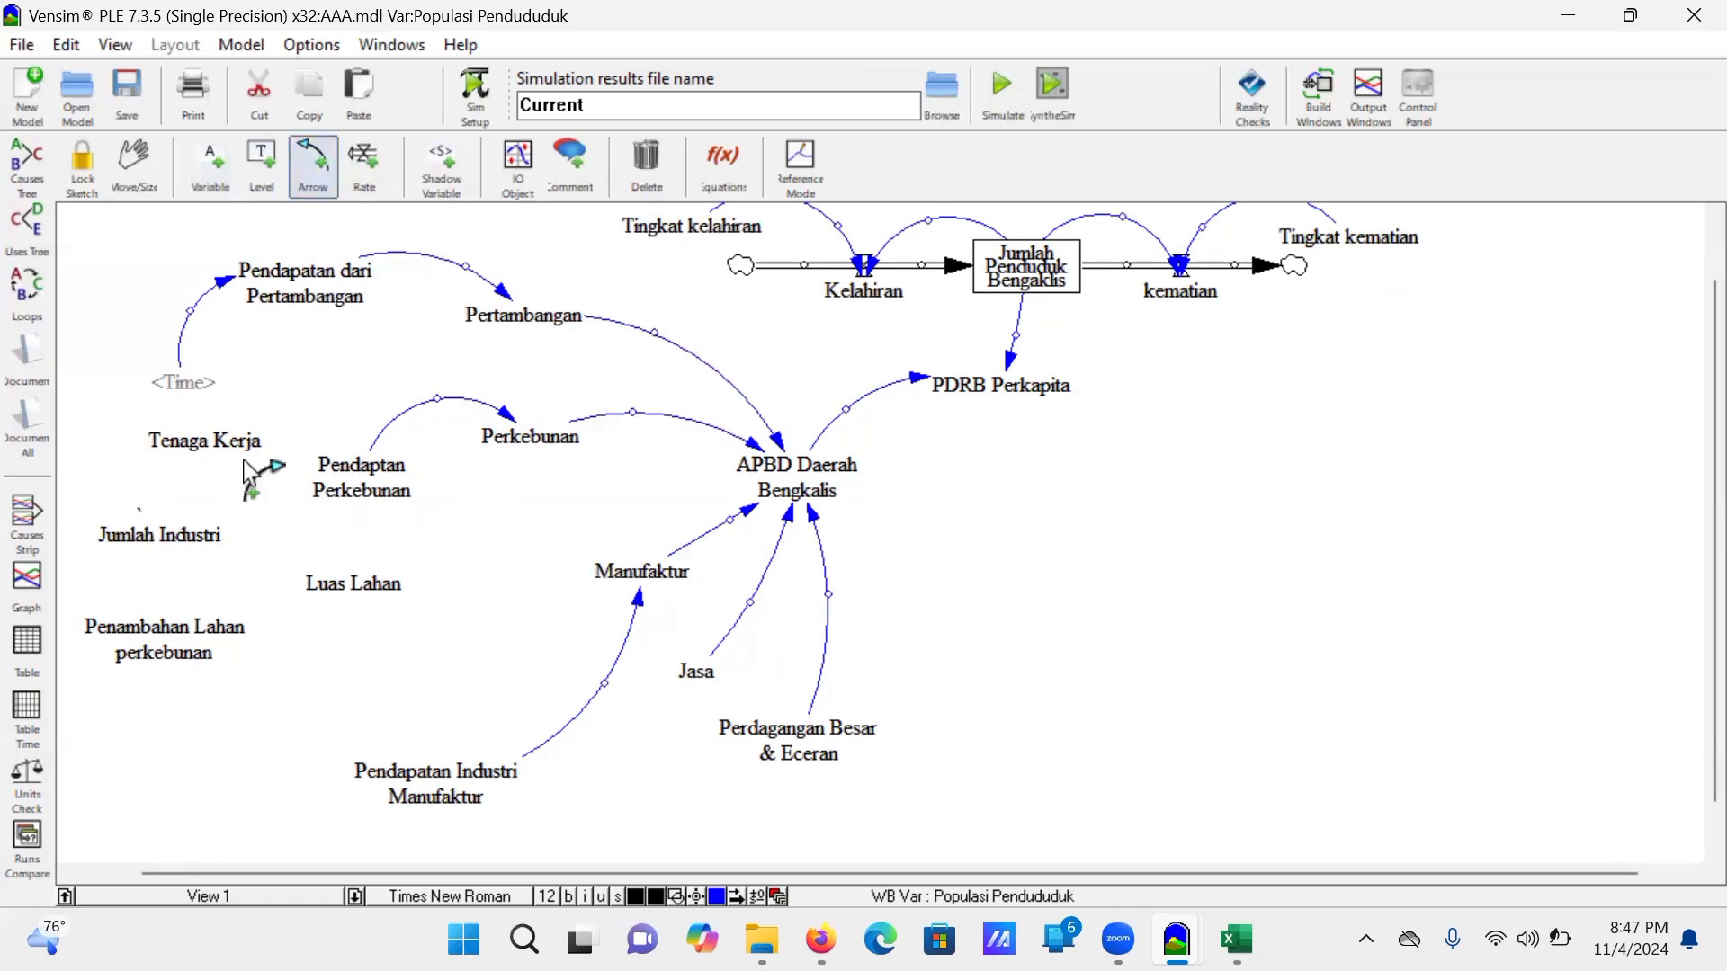
pyautogui.click(200, 442)
pyautogui.click(164, 538)
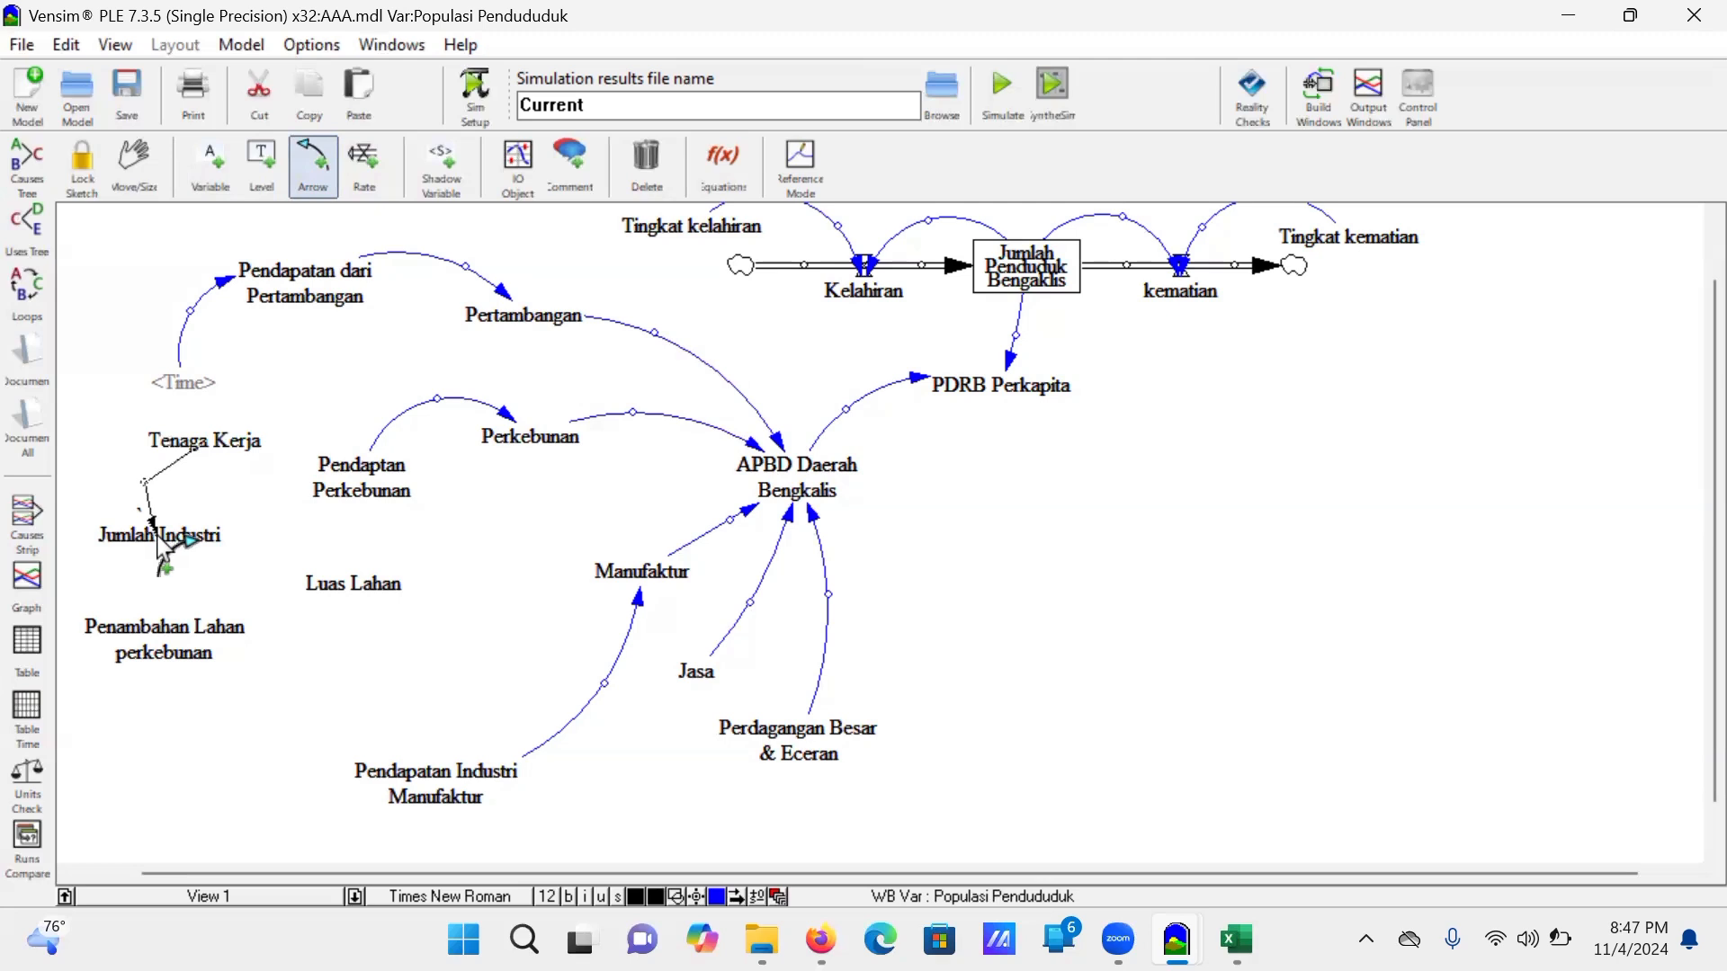
pyautogui.click(347, 585)
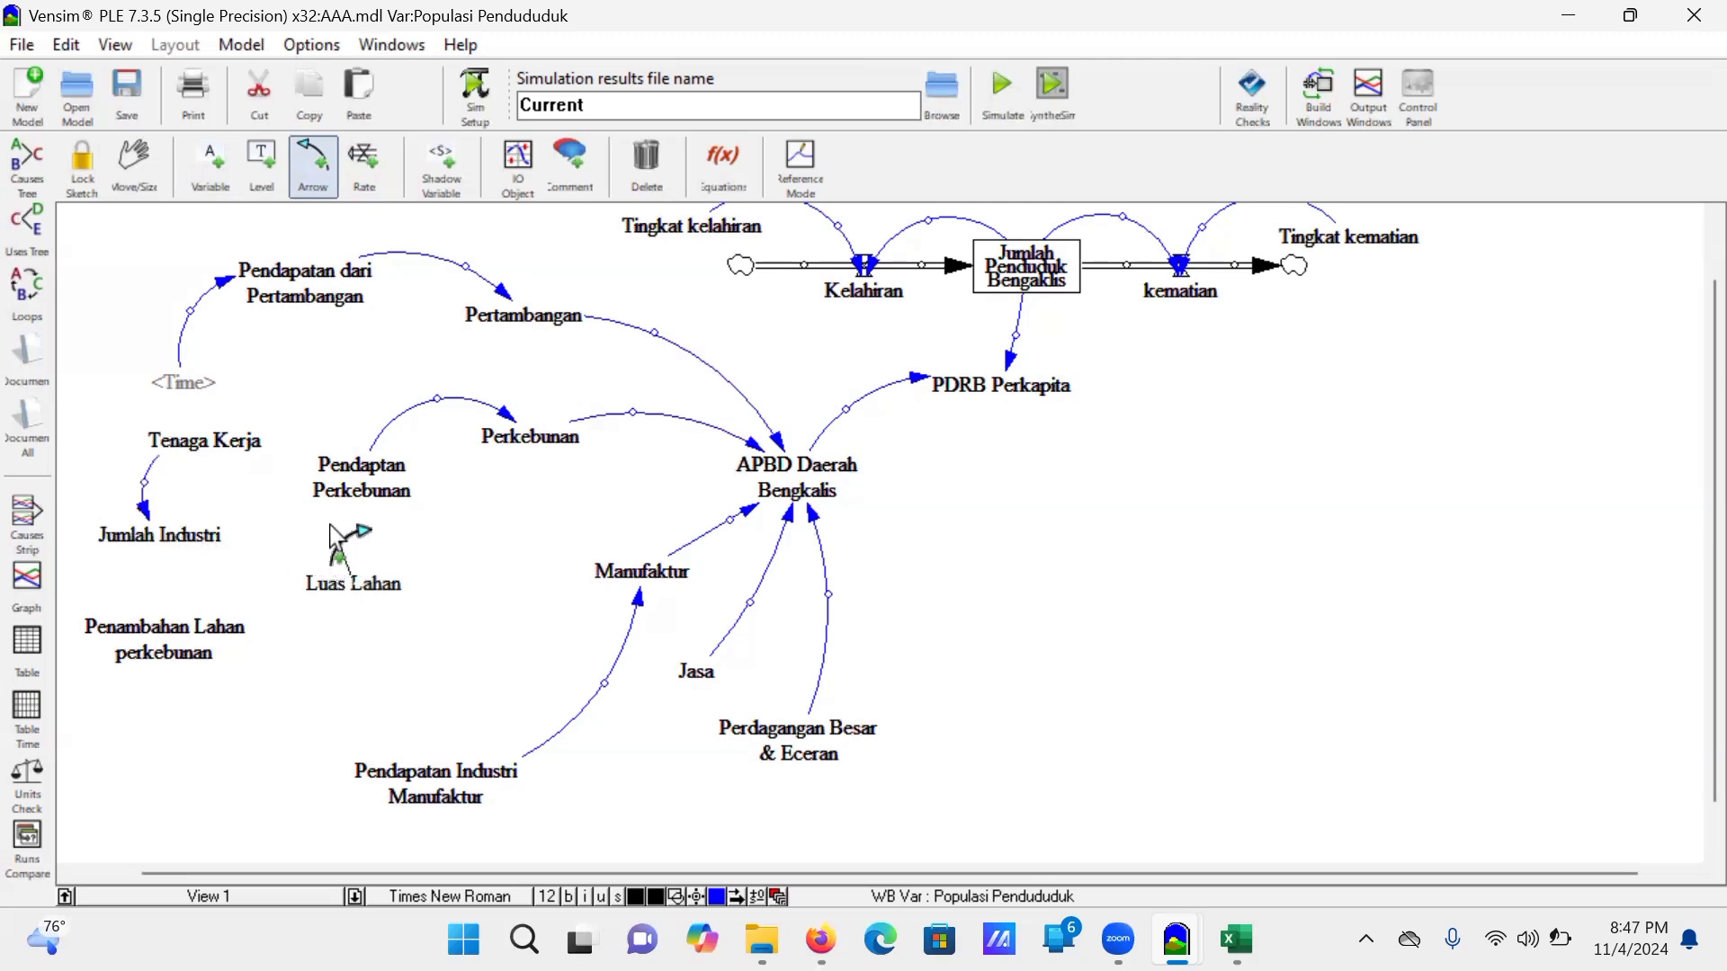
pyautogui.click(412, 557)
# Step: Add the variable Jumlah Tanaman below Luas Lahan
pyautogui.click(211, 166)
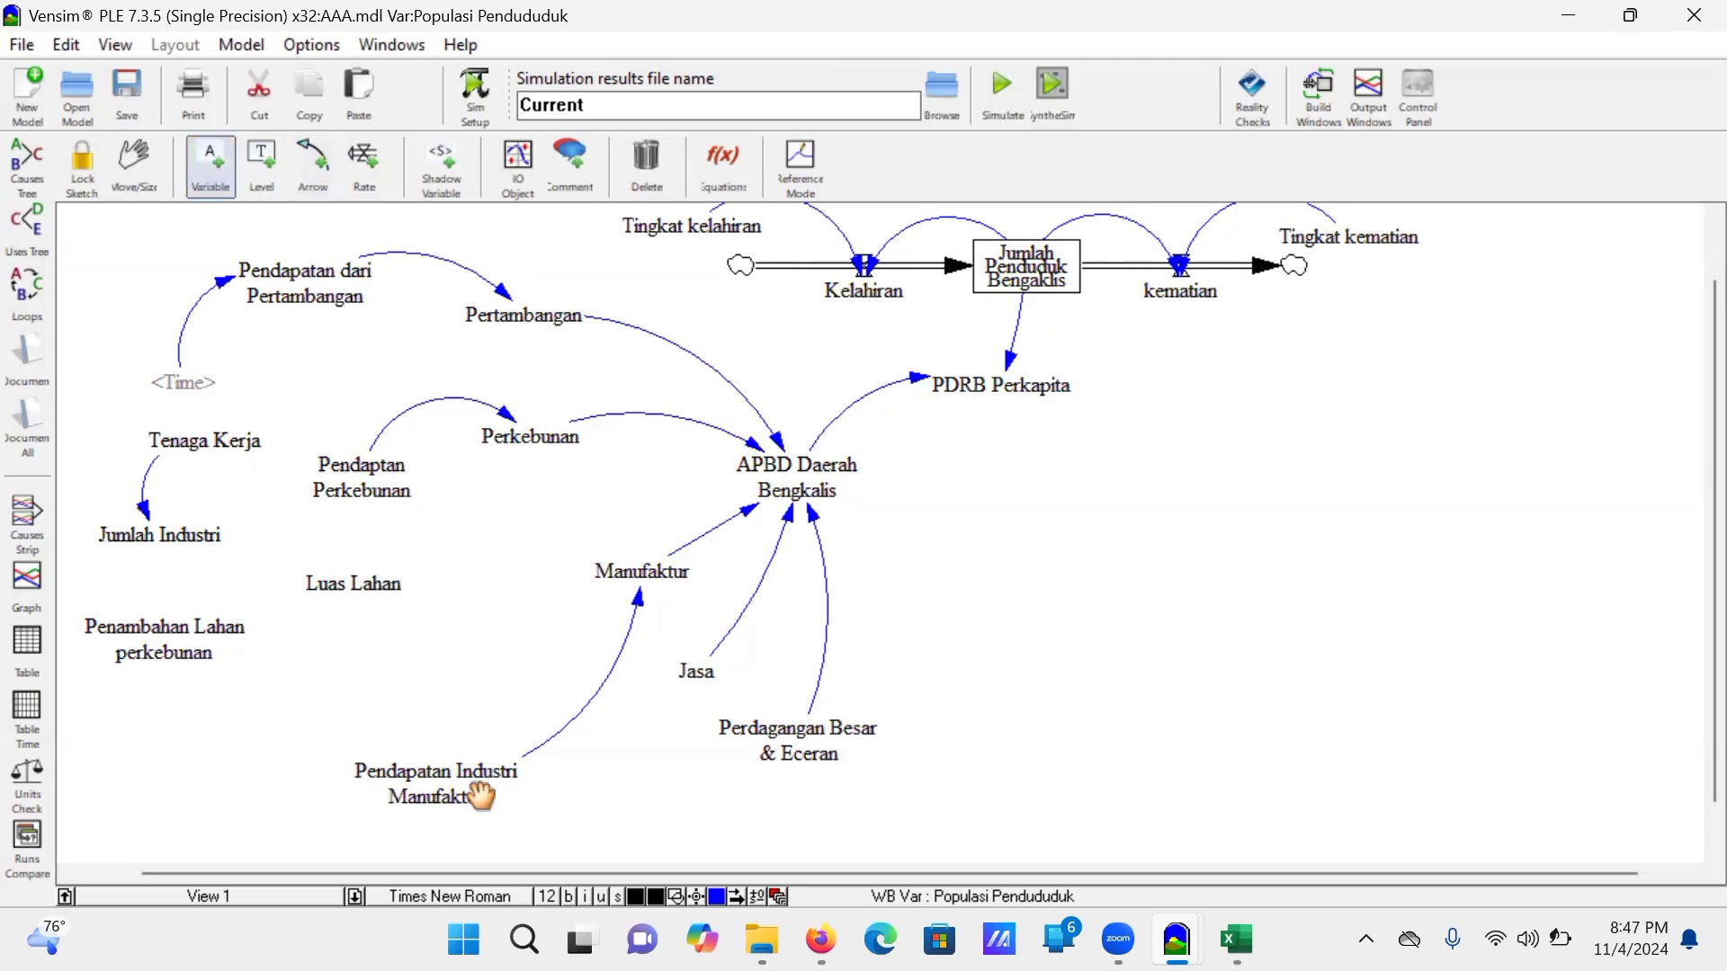
pyautogui.click(387, 650)
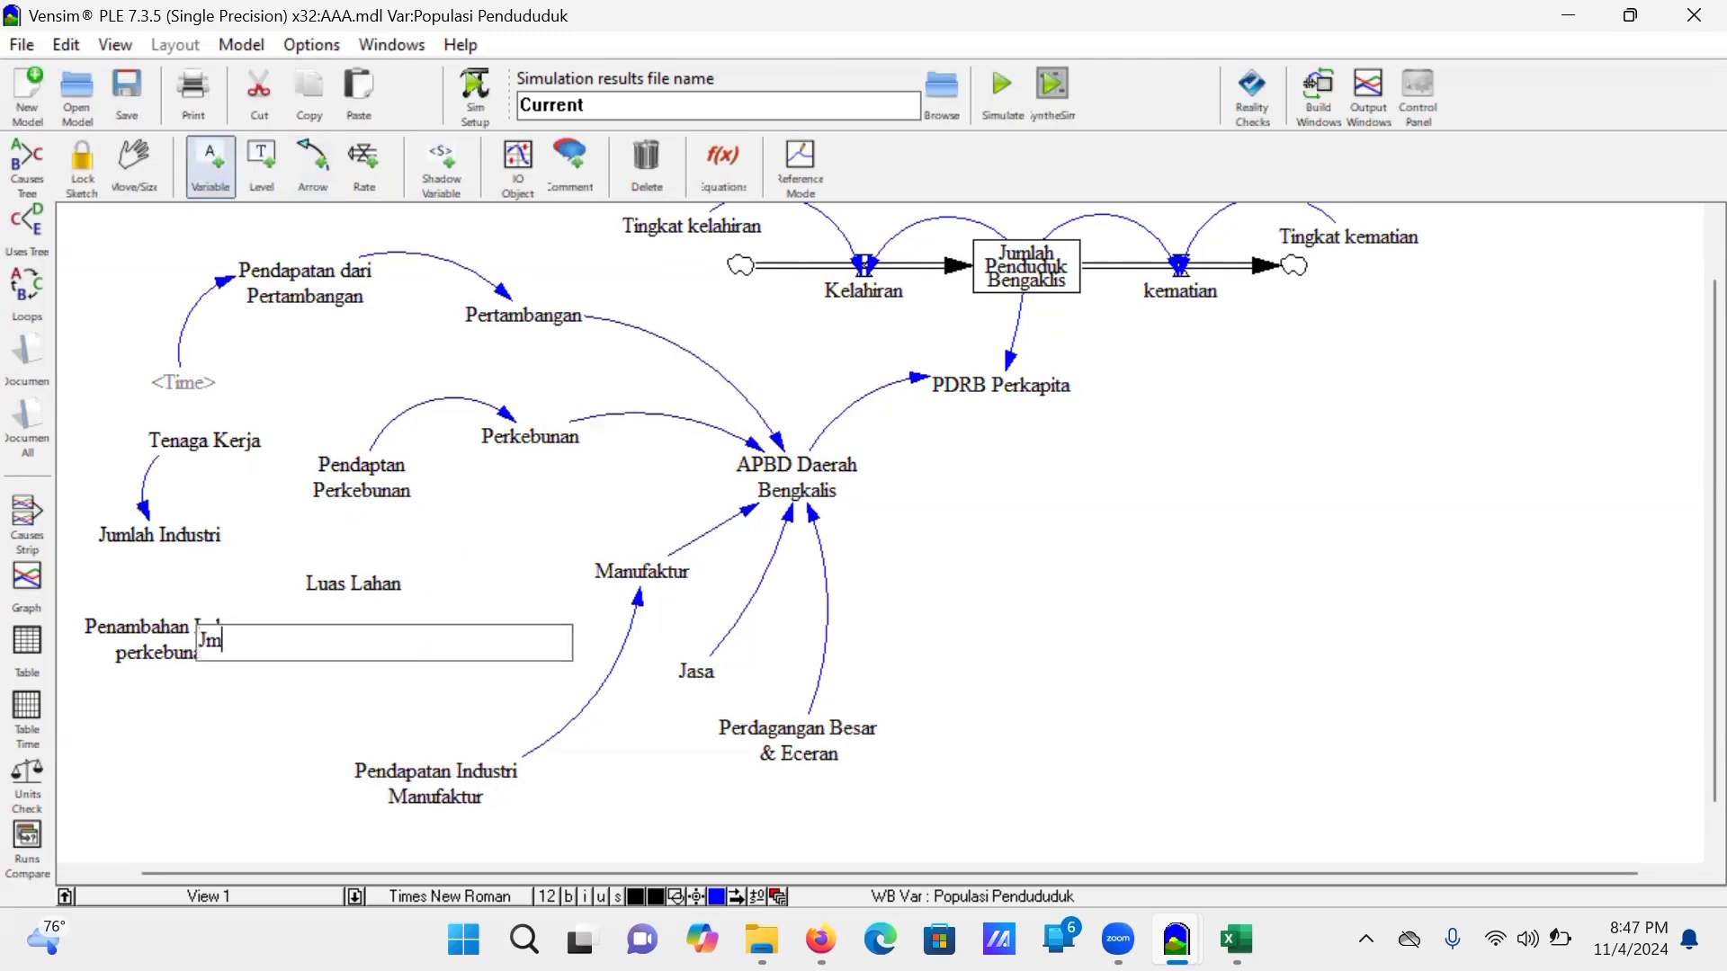
pyautogui.write('Jumlah Tanaman')
pyautogui.press('Return')
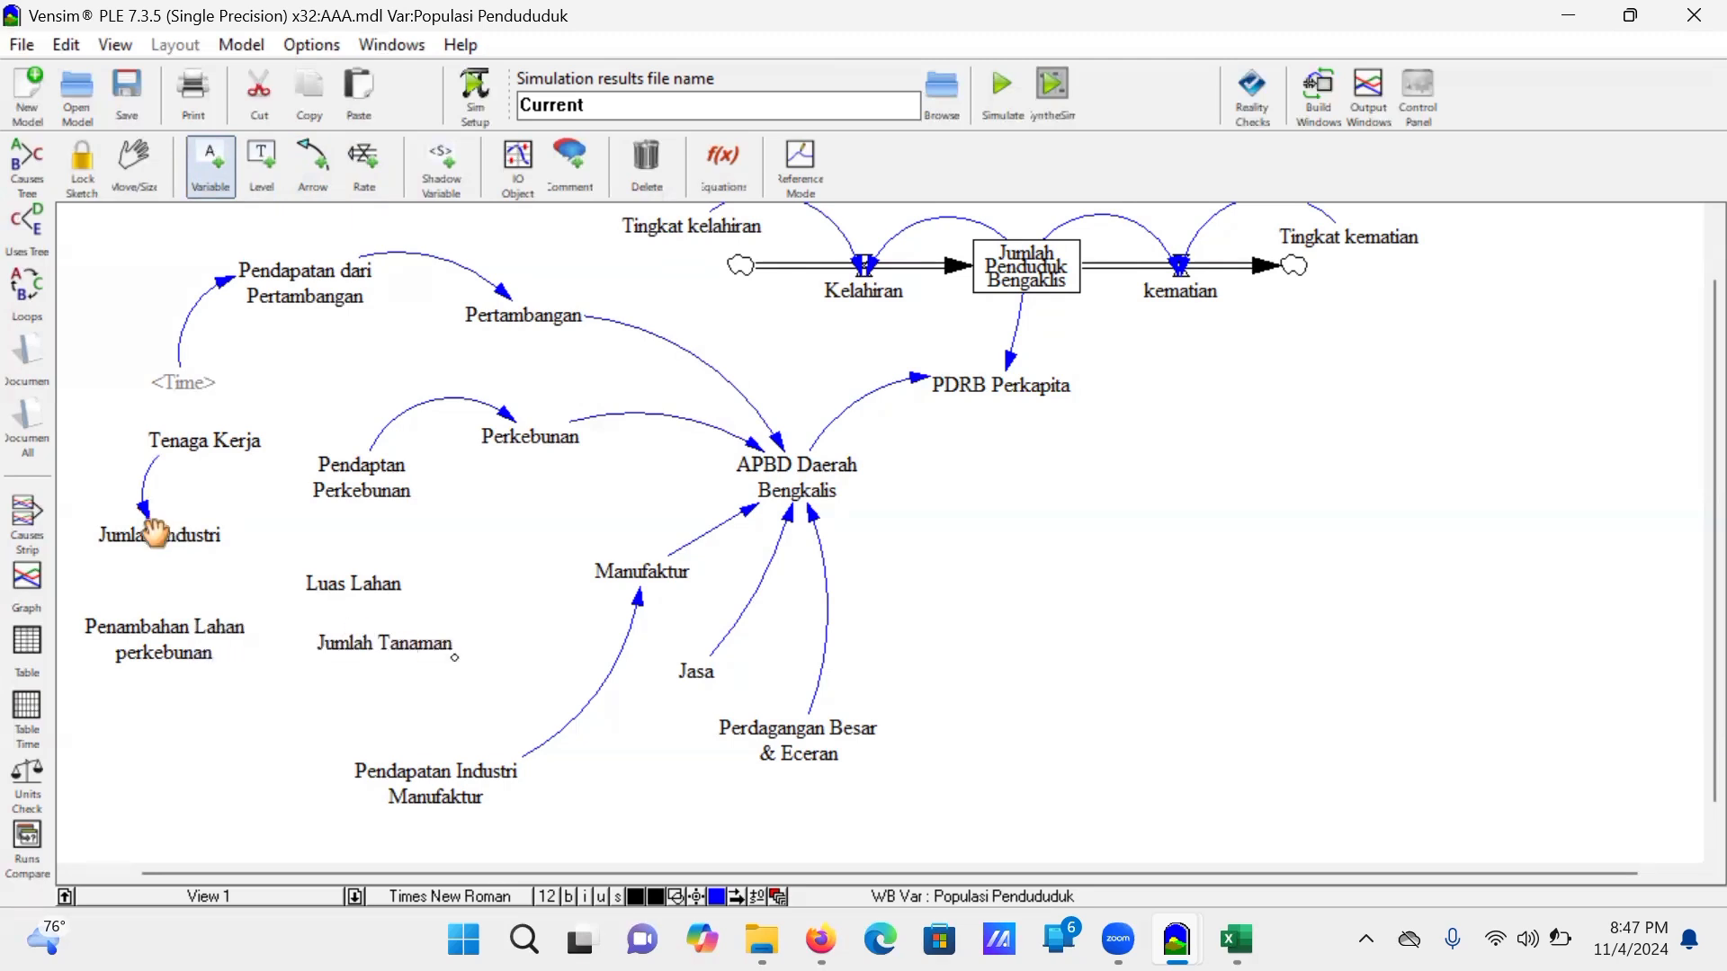
# Step: Spread out Jumlah Industri, Penambahan Lahan perkebunan, Luas Lahan and Jumlah Tanaman to make room between the plantation and manufacturing variables
pyautogui.moveTo(155, 530); pyautogui.dragTo(144, 539)
pyautogui.moveTo(139, 629); pyautogui.dragTo(166, 754)
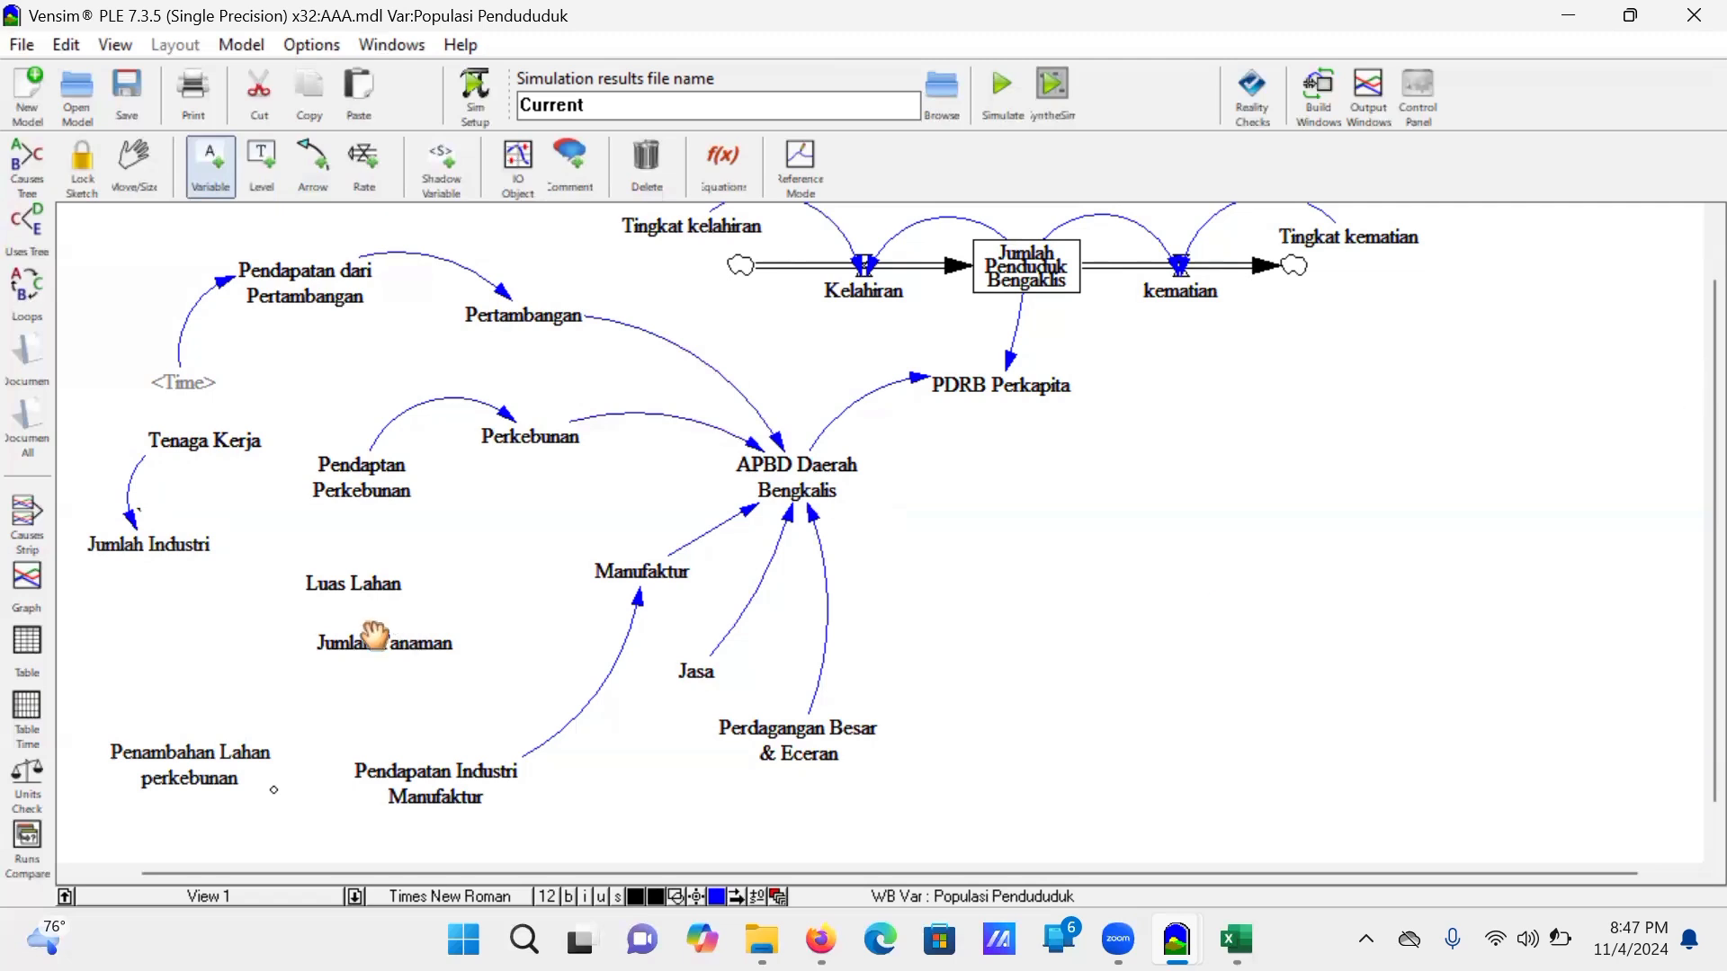
pyautogui.moveTo(386, 582); pyautogui.dragTo(434, 571)
pyautogui.moveTo(387, 642); pyautogui.dragTo(315, 644)
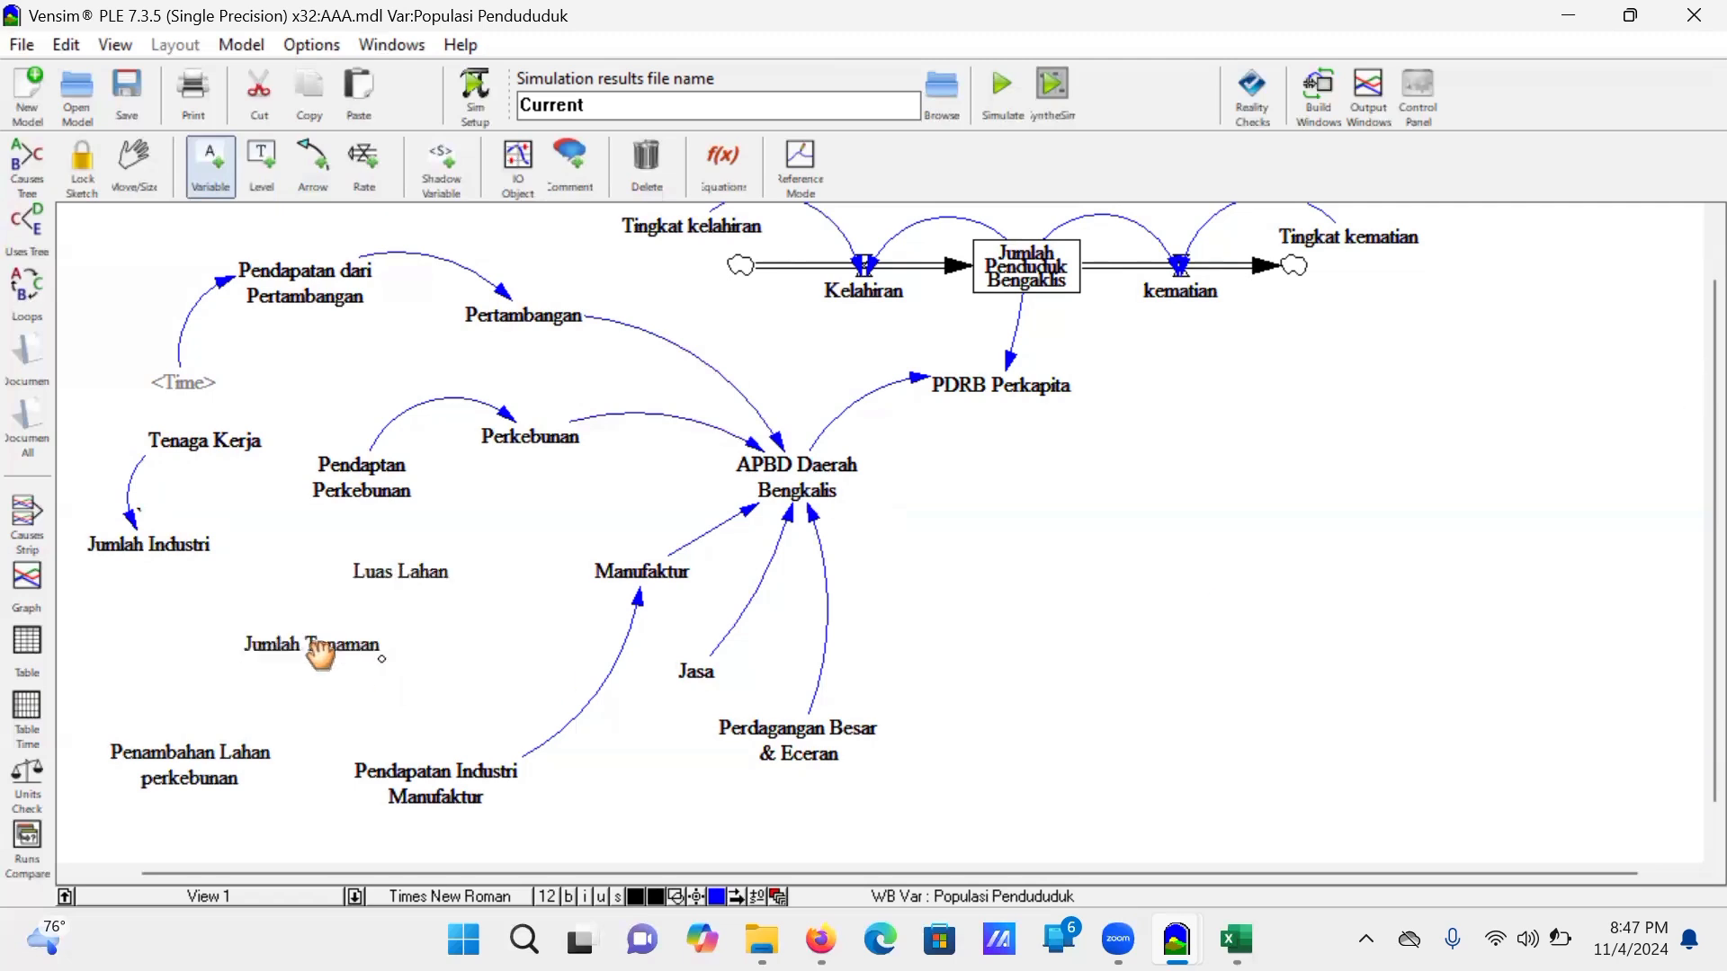
# Step: Copy the name text of the variable Penambahan Lahan perkebunan
pyautogui.click(196, 758)
pyautogui.press('Return')
pyautogui.click(214, 760)
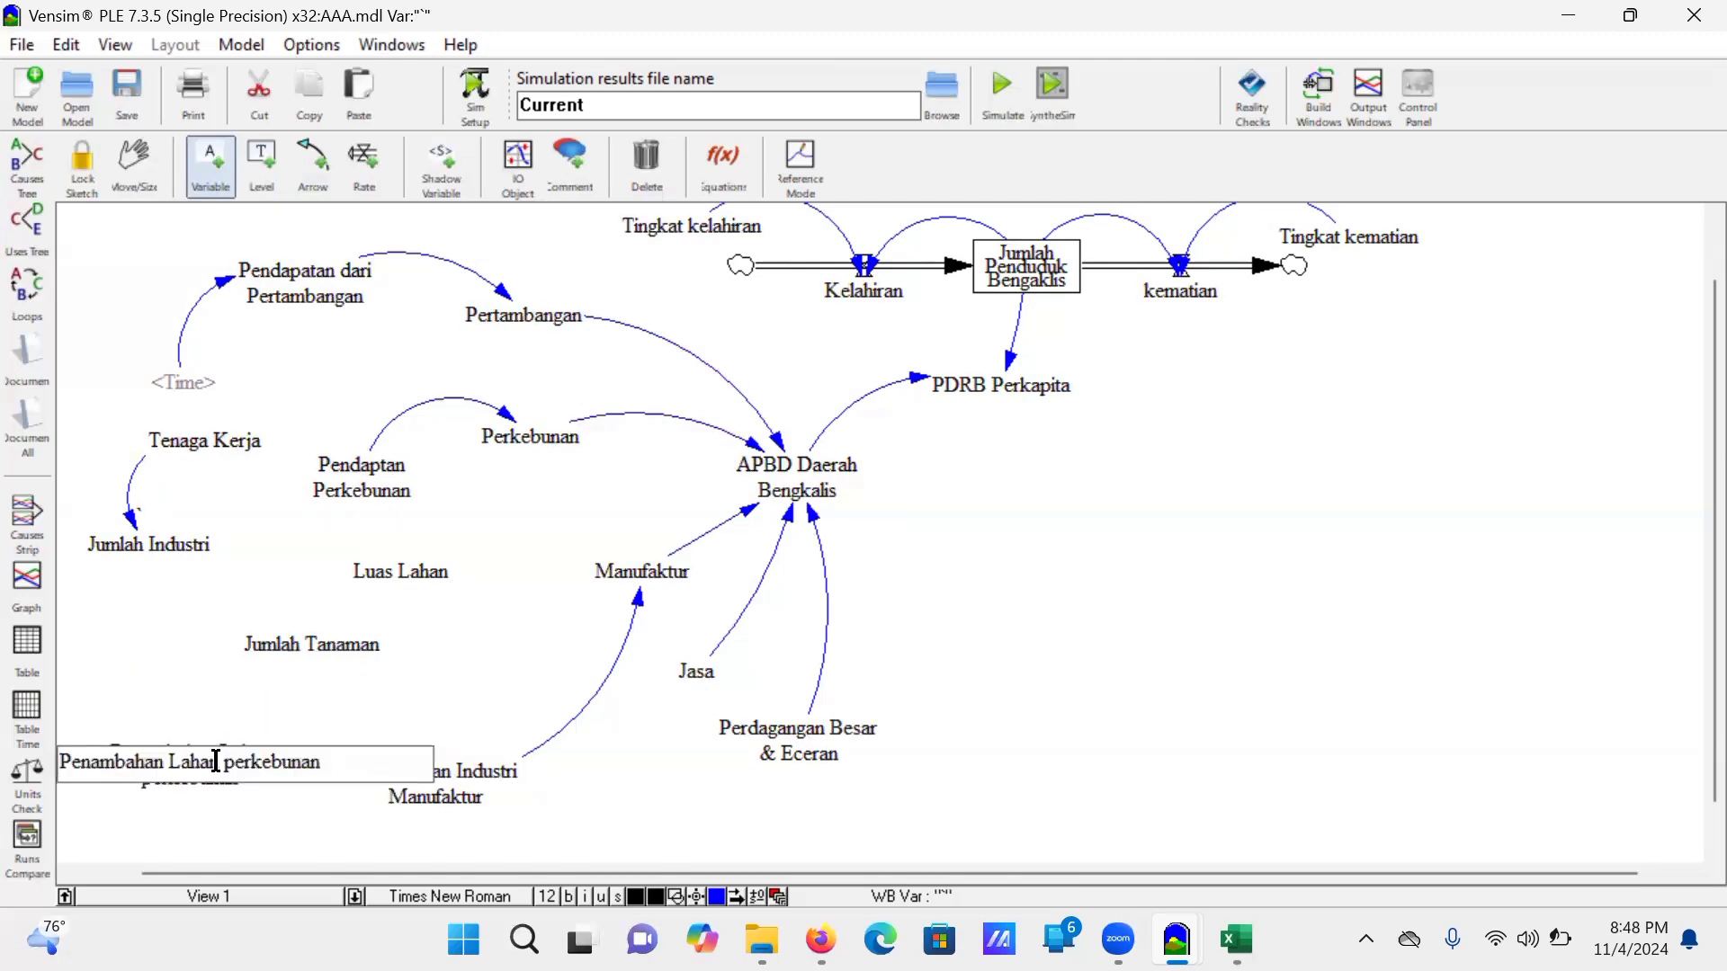
pyautogui.moveTo(319, 762); pyautogui.dragTo(32, 767)
pyautogui.hotkey('ctrl', 'c')
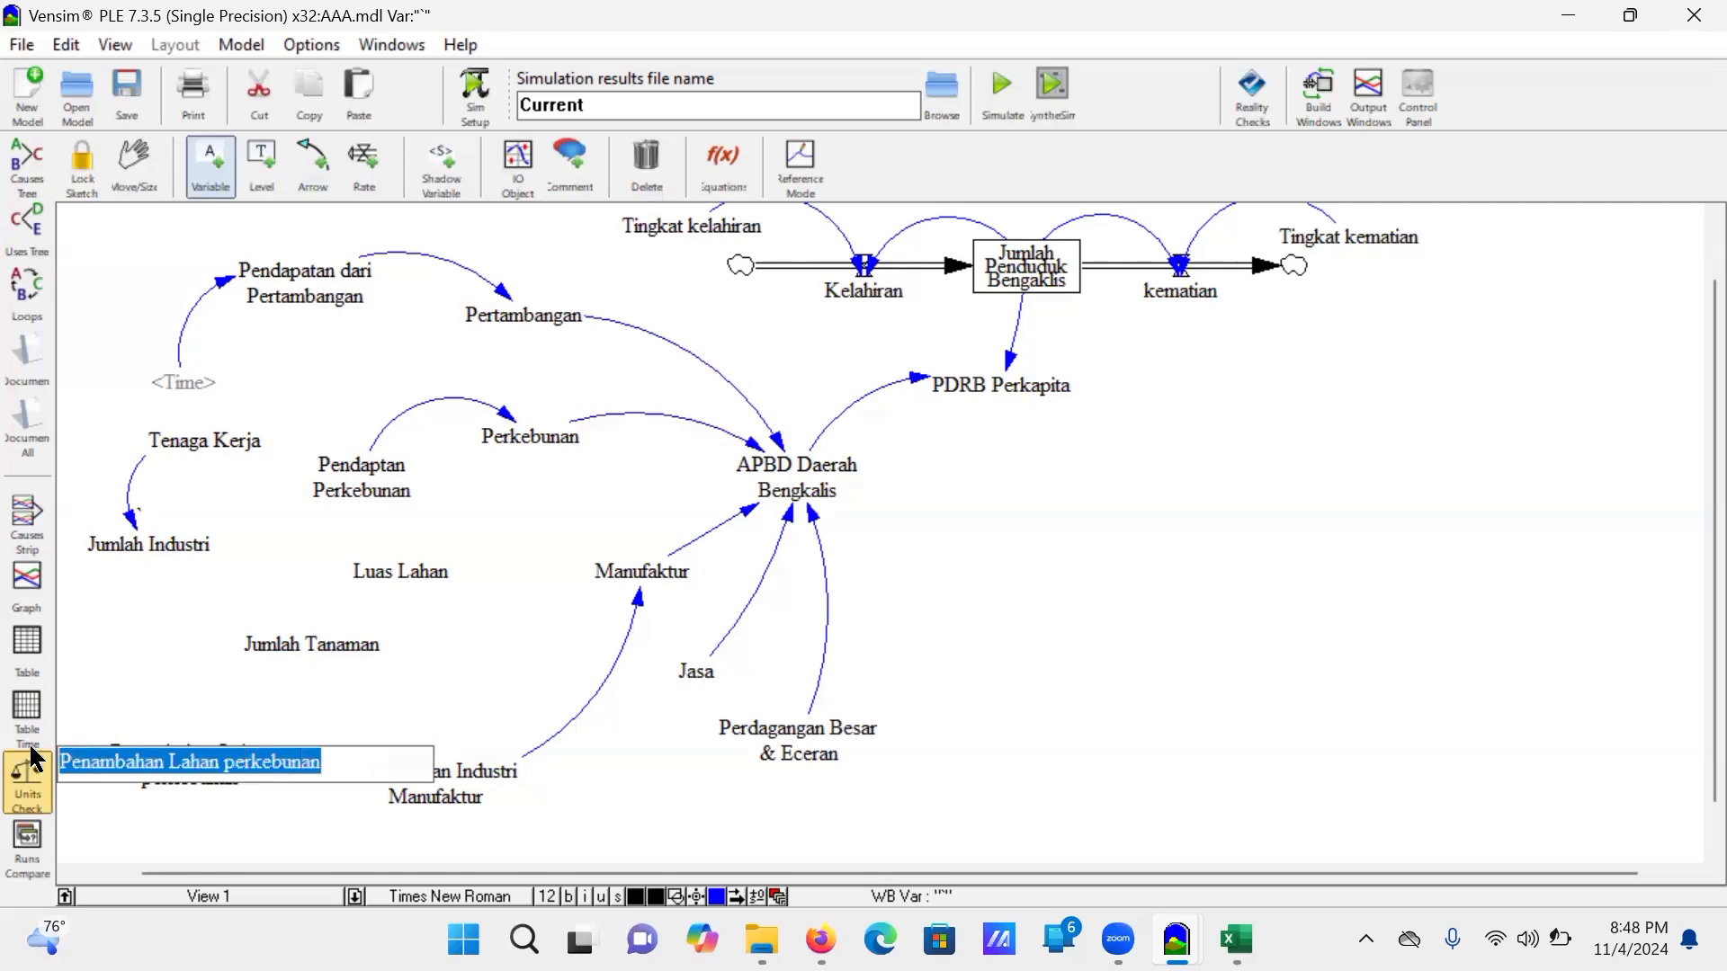
pyautogui.press('BackSpace')
pyautogui.click(299, 695)
pyautogui.click(202, 760)
pyautogui.press('Return')
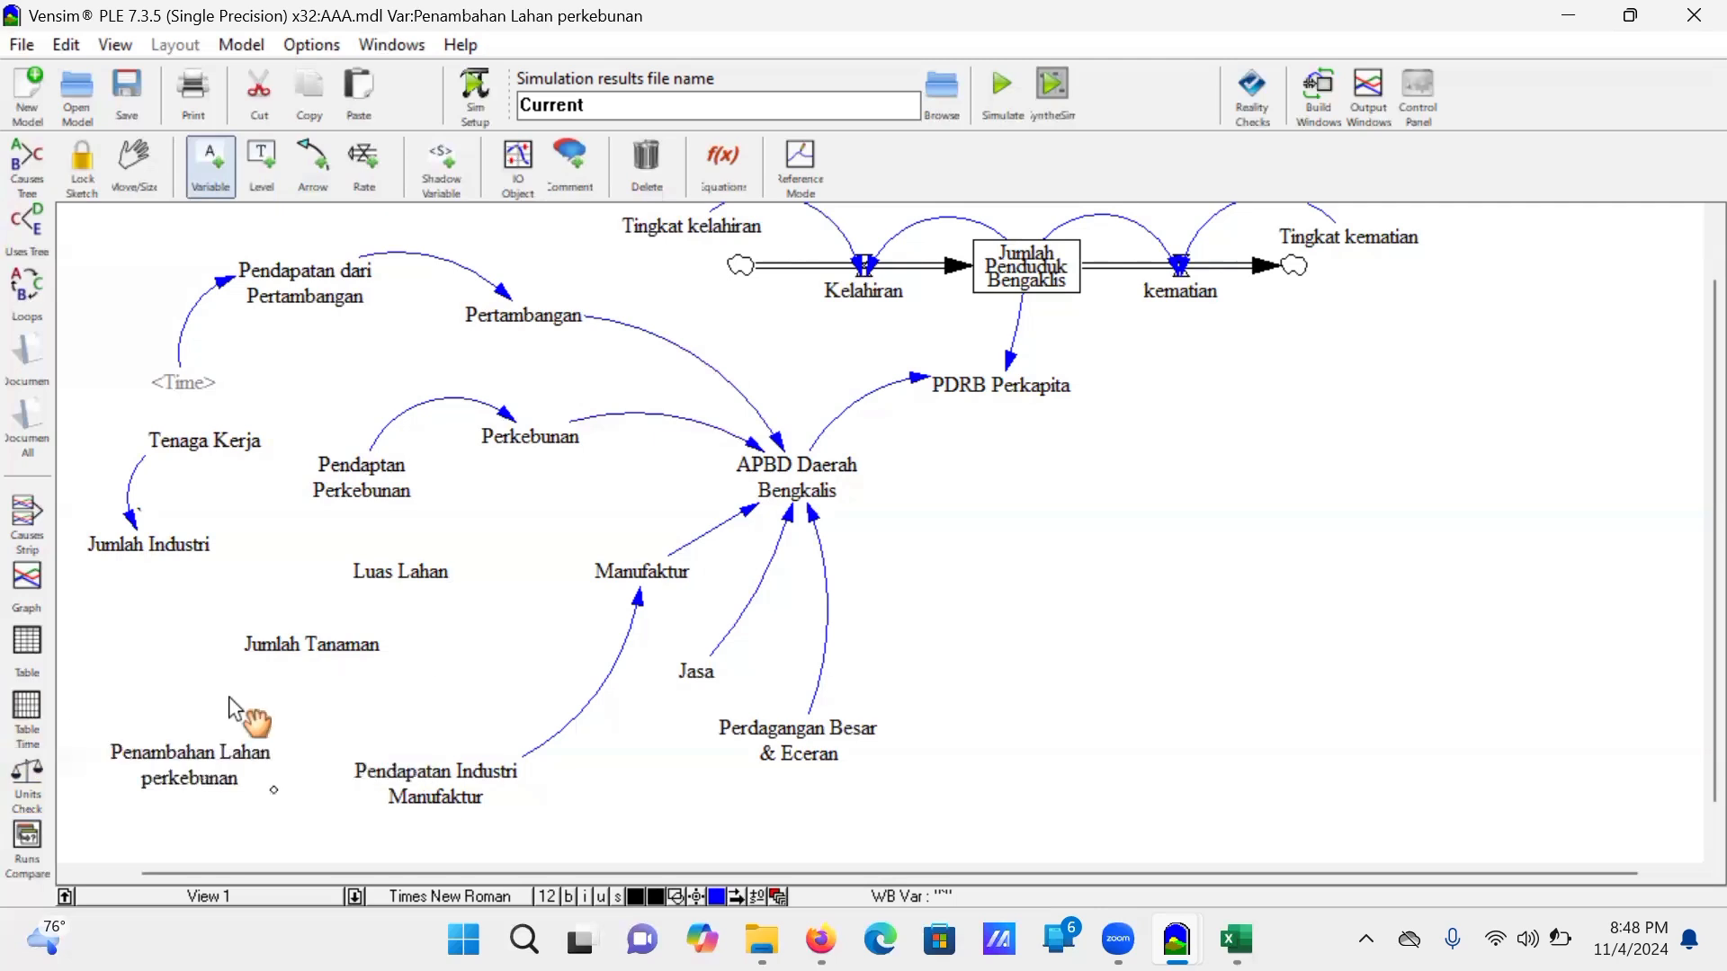
# Step: Delete the variable Penambahan Lahan perkebunan from the sketch and the model structure
pyautogui.click(230, 699)
pyautogui.click(133, 156)
pyautogui.click(186, 742)
pyautogui.press('Delete')
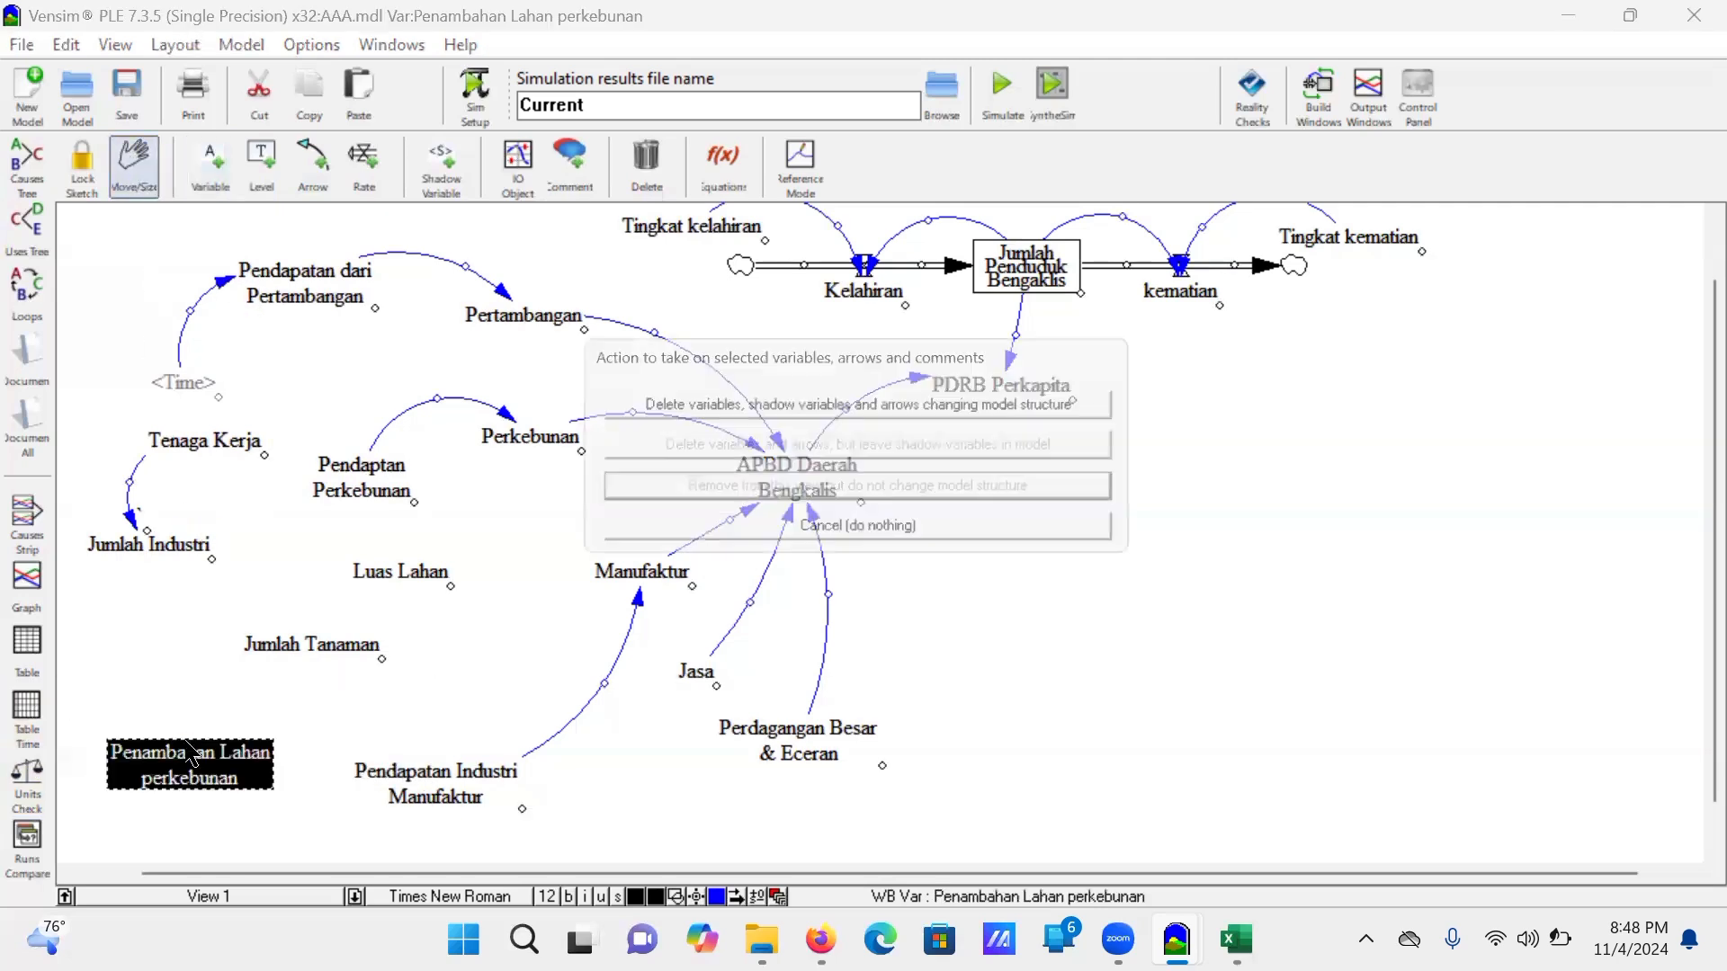
pyautogui.click(613, 406)
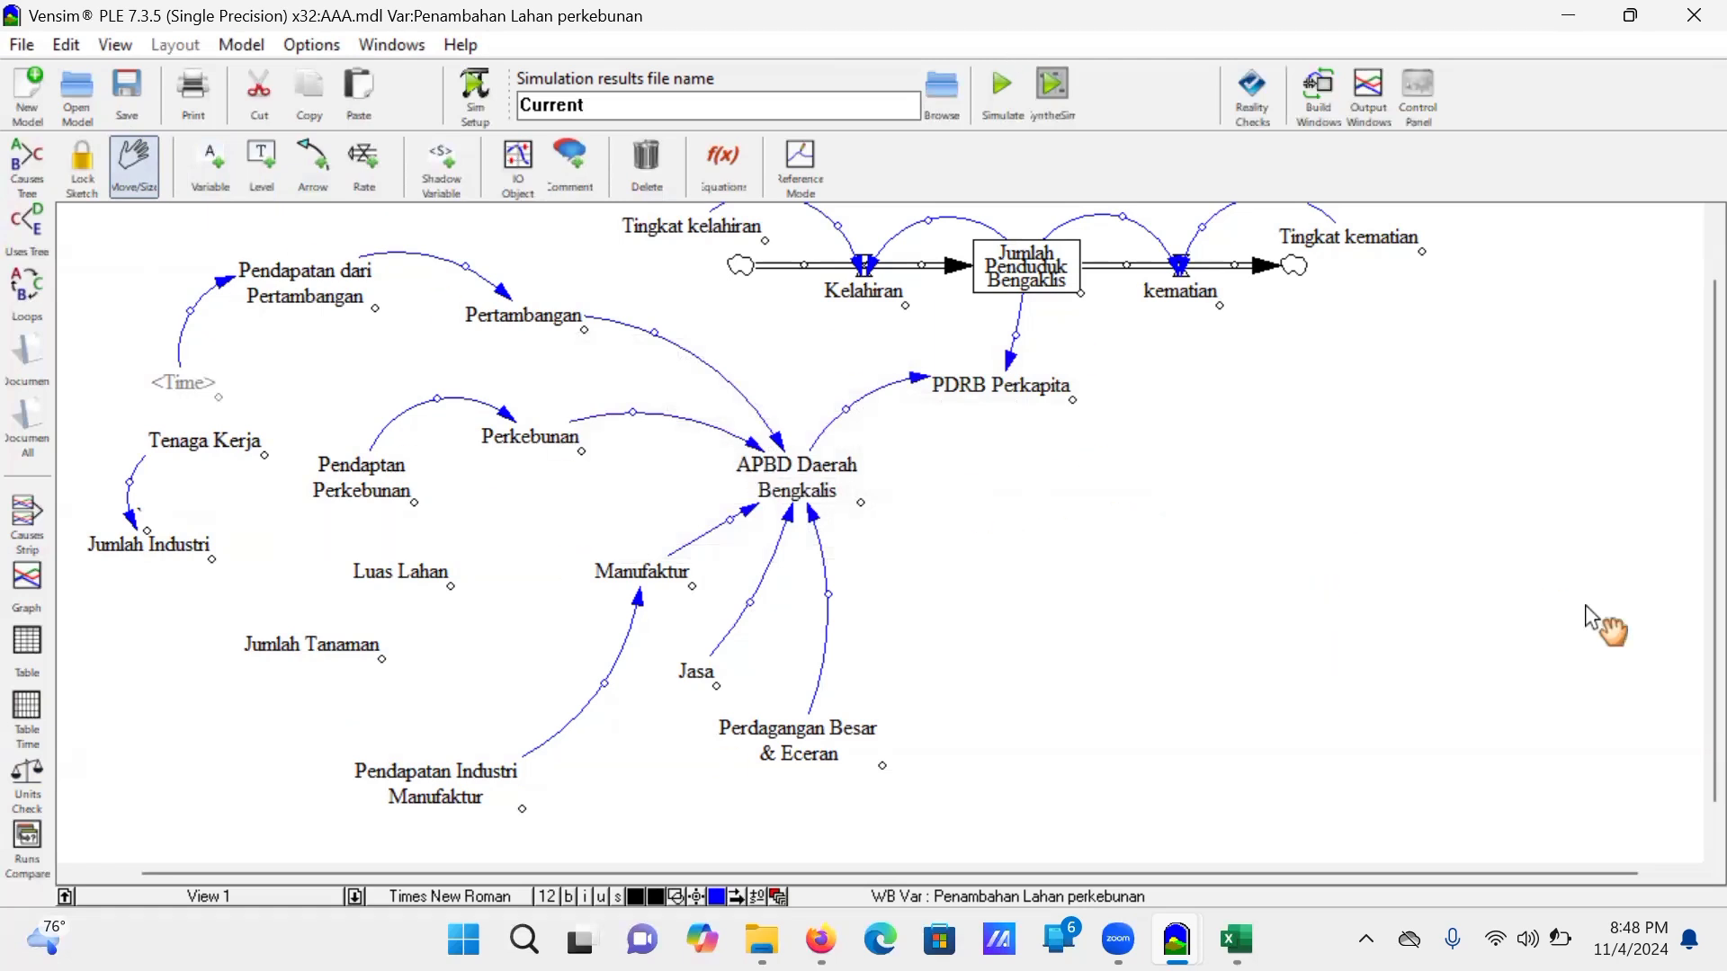
# Step: Add the variable Penambahan Lahan perkebunan beside Jumlah Tanaman, using the copied name
pyautogui.click(206, 171)
pyautogui.click(502, 646)
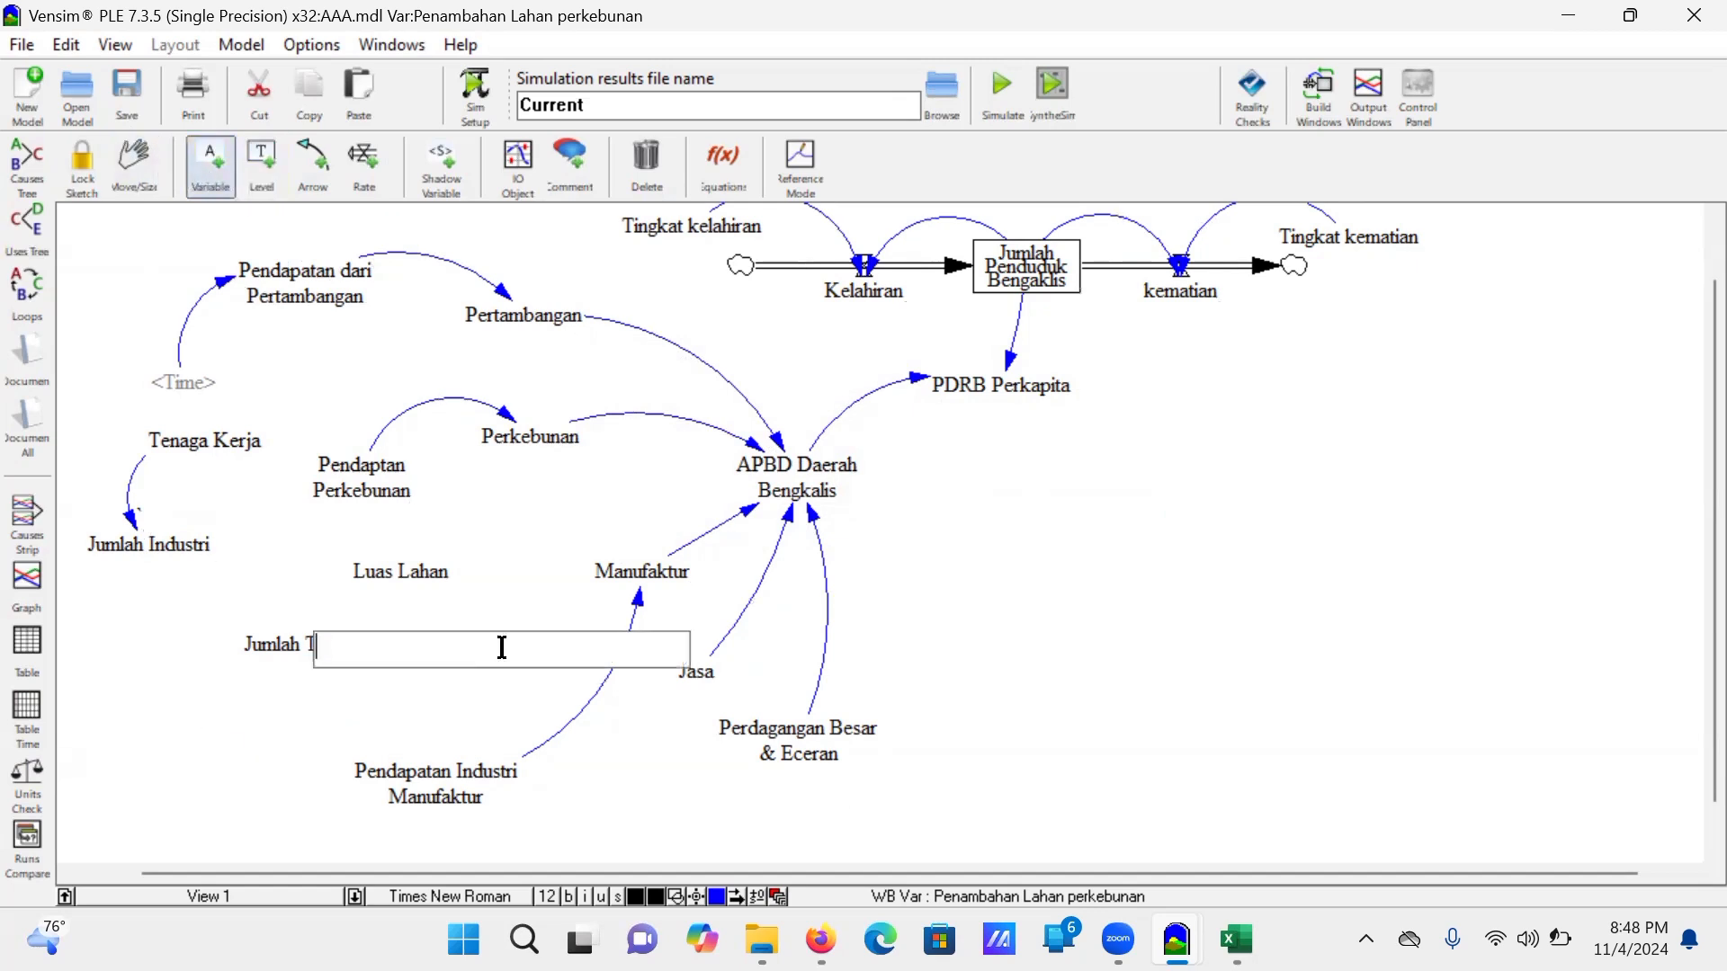
pyautogui.hotkey('ctrl', 'v')
pyautogui.press('Return')
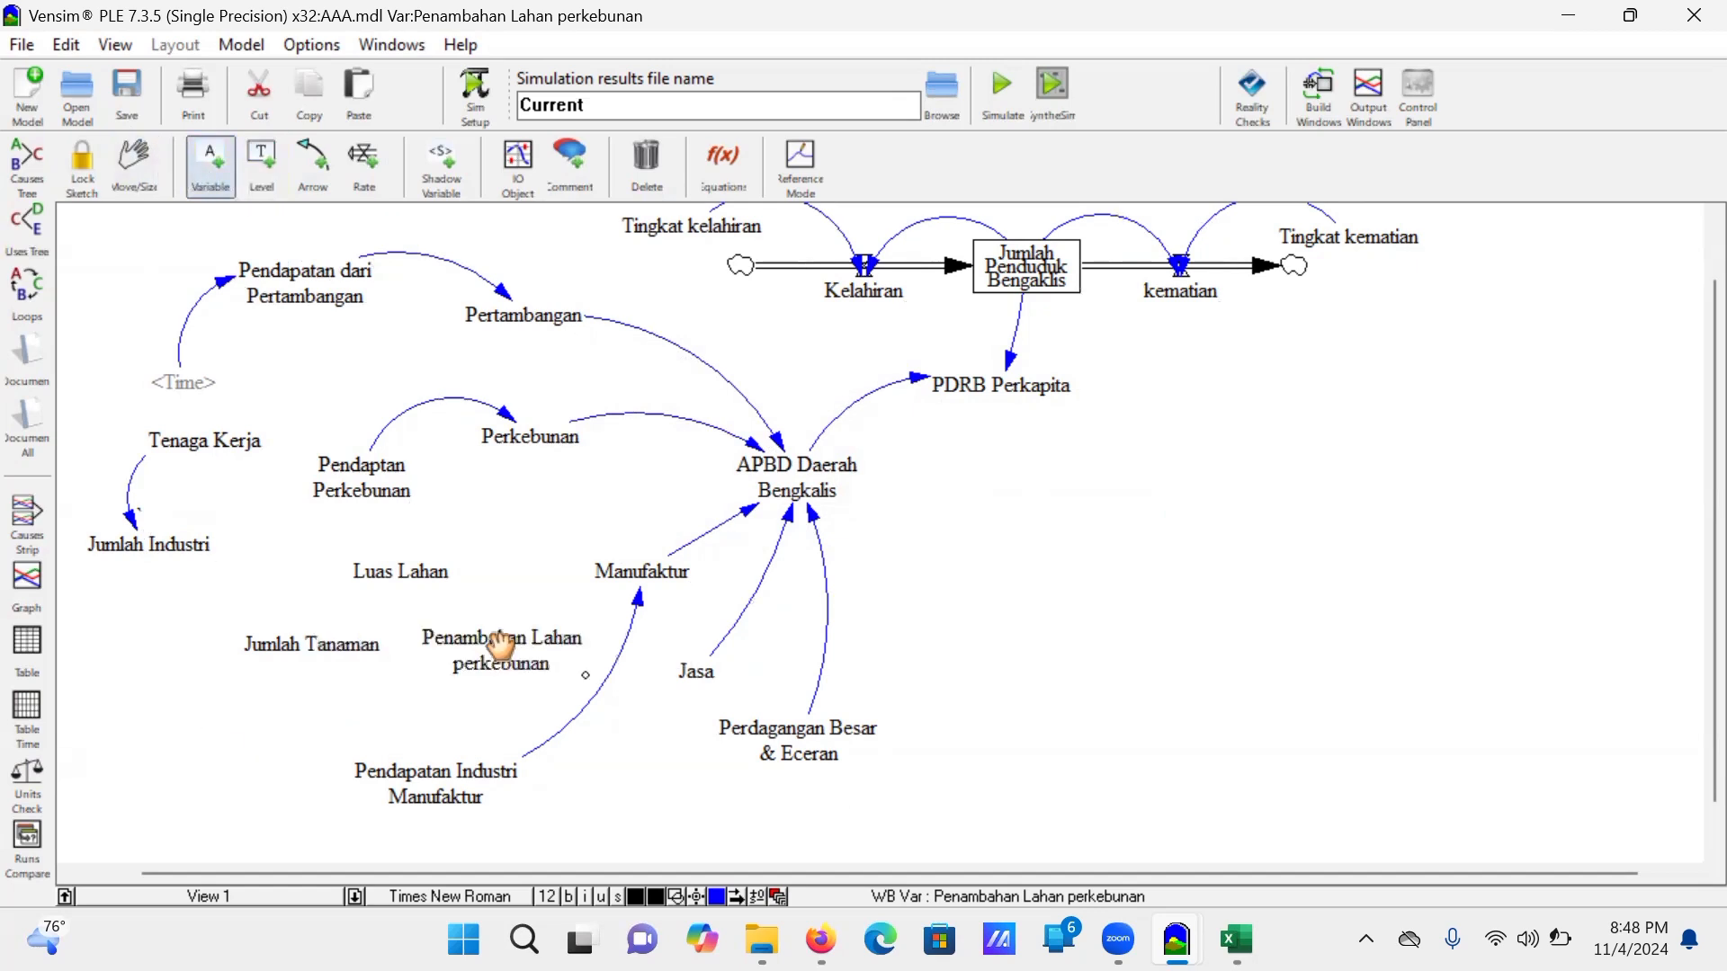
# Step: Draw a curved causal arrow from Penambahan Lahan perkebunan to Luas Lahan
pyautogui.click(313, 166)
pyautogui.moveTo(526, 657); pyautogui.dragTo(401, 571)
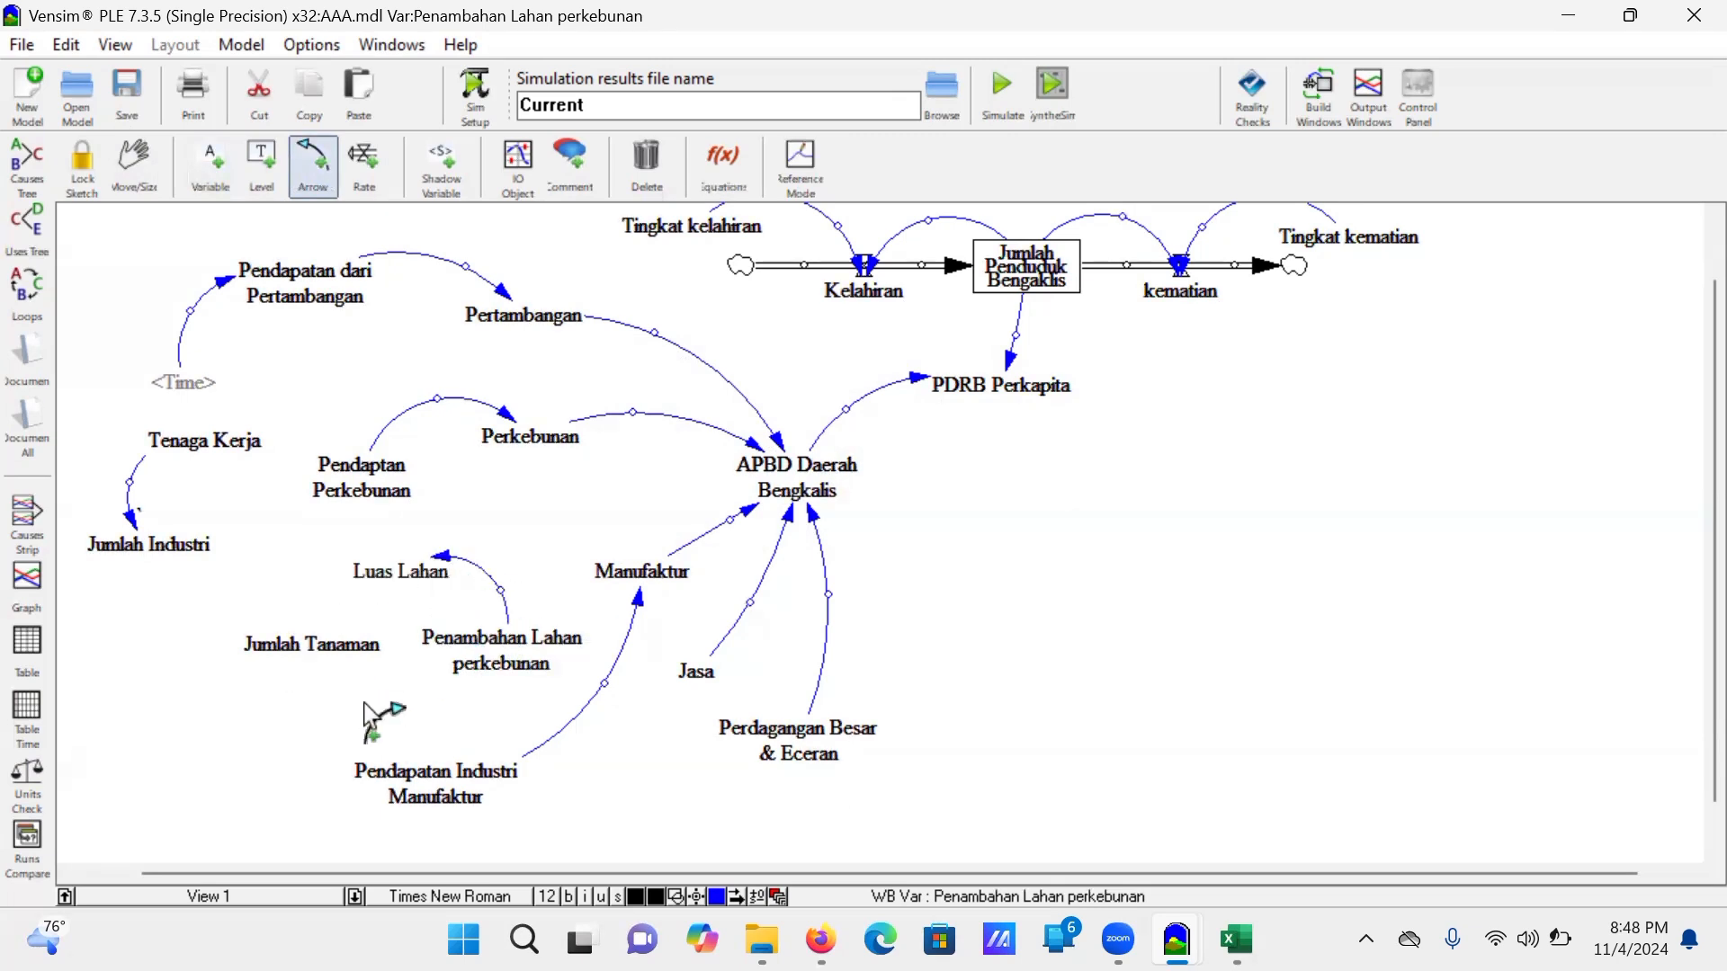
pyautogui.press('1')
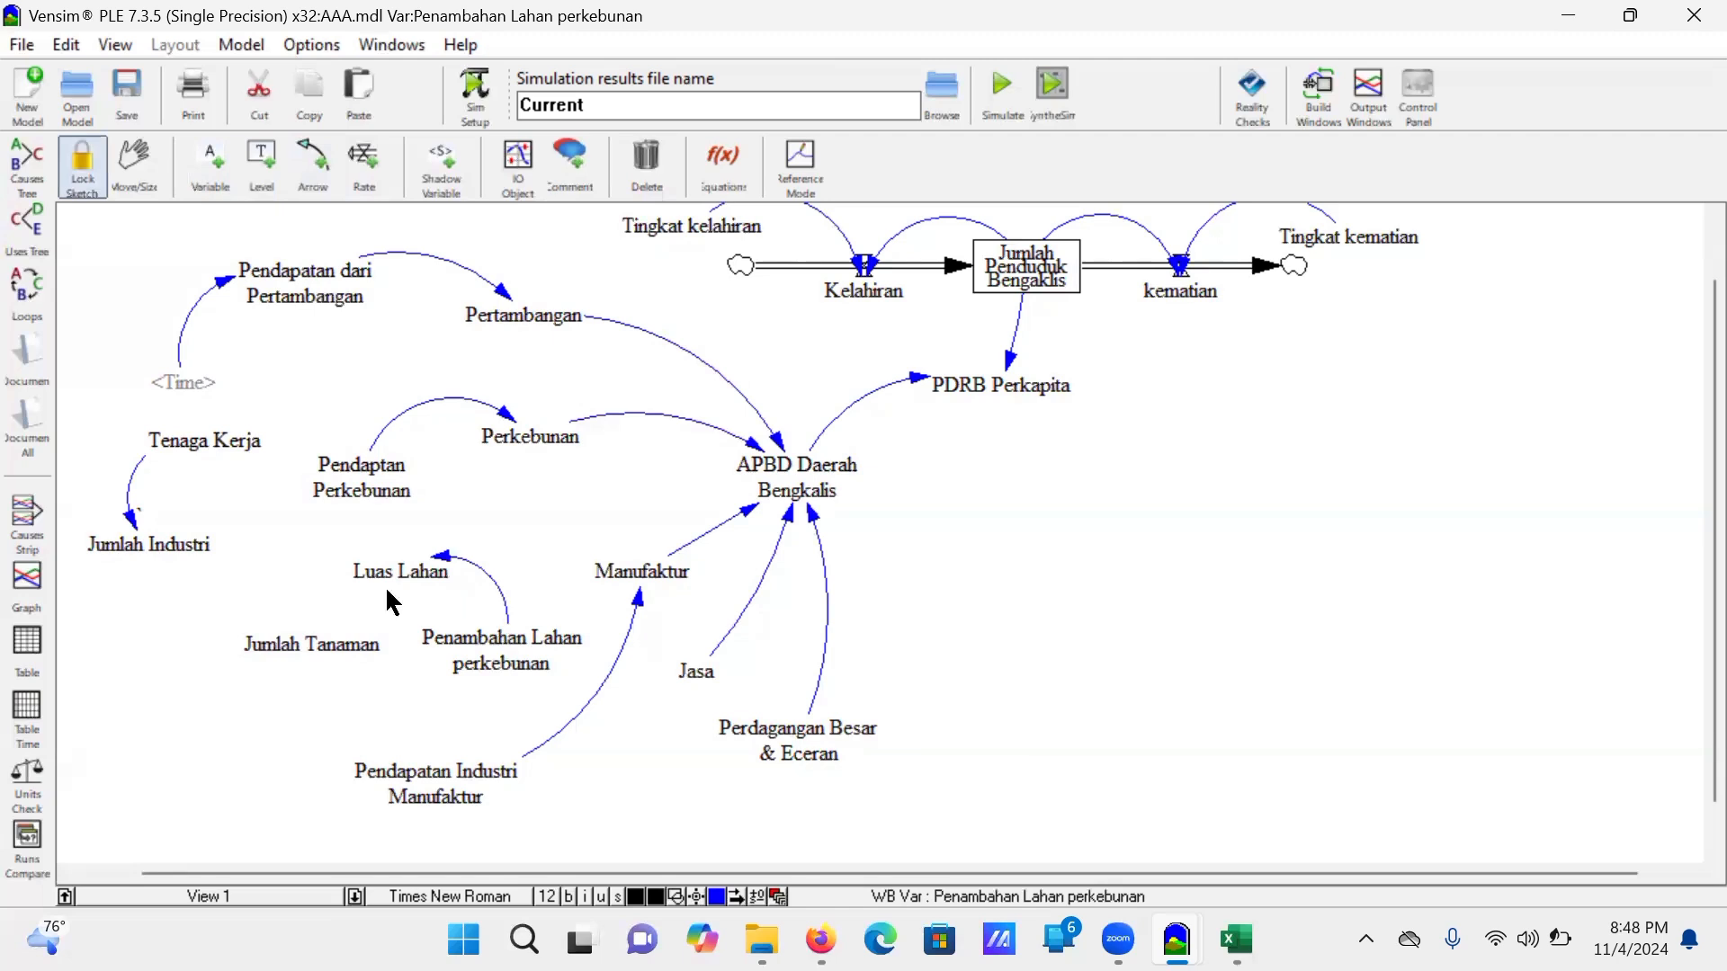
# Step: Add another variable near Jumlah Tanaman
pyautogui.click(215, 168)
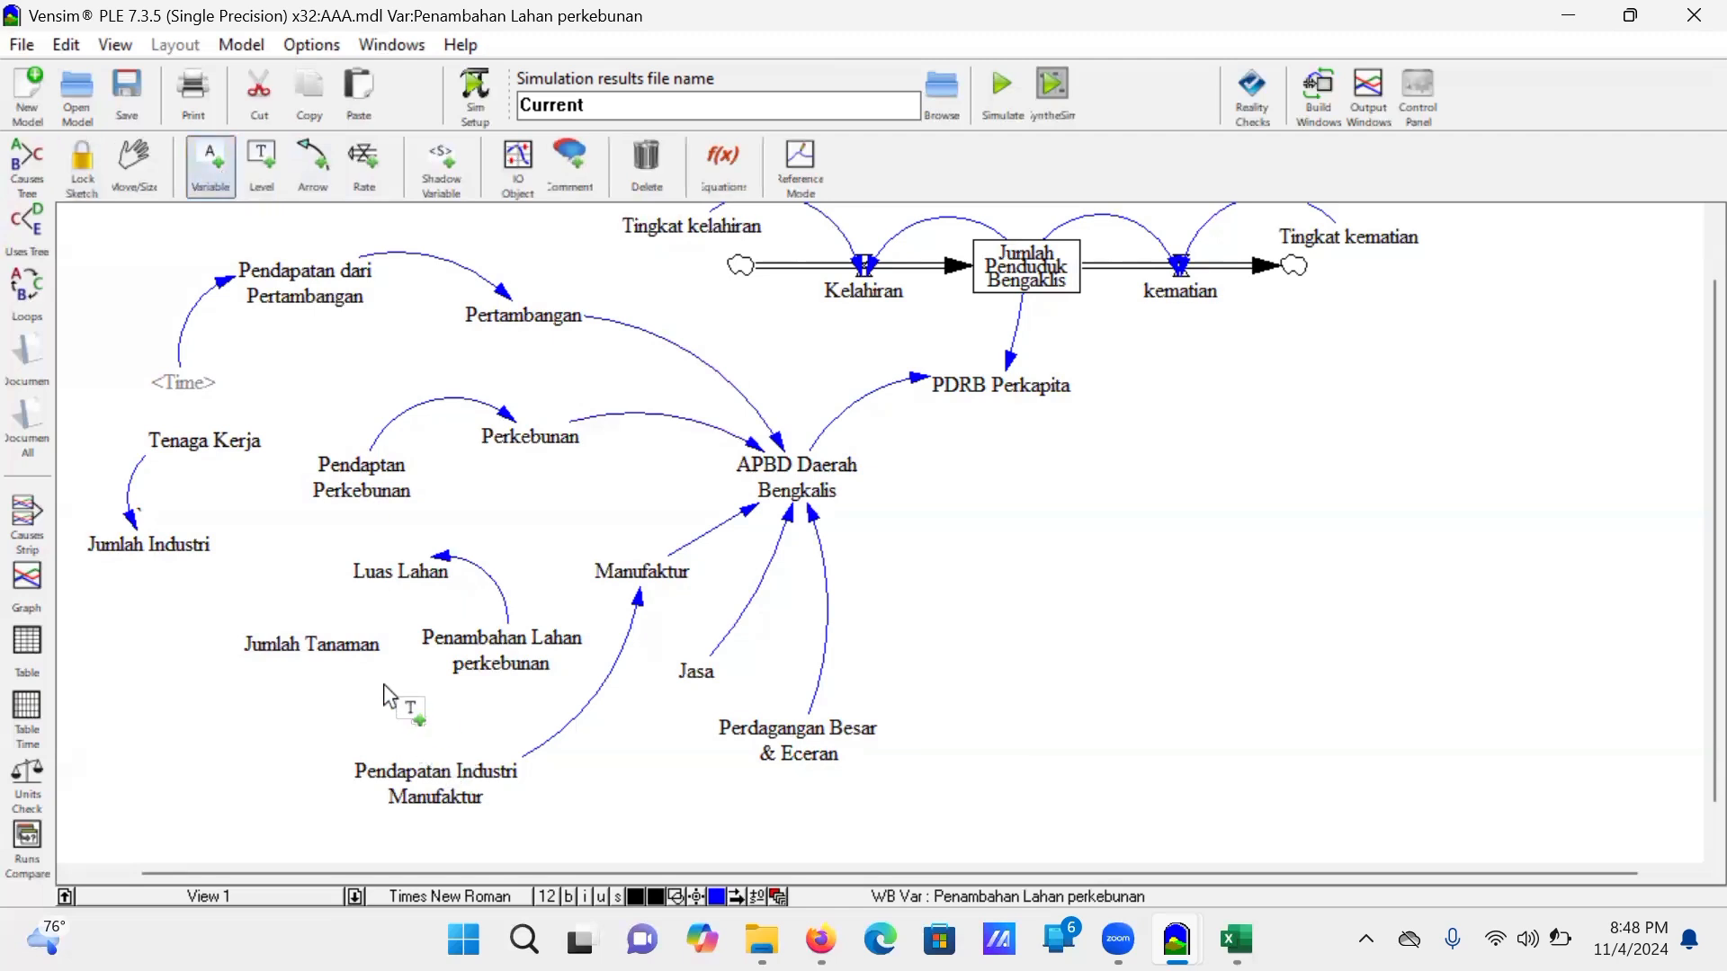